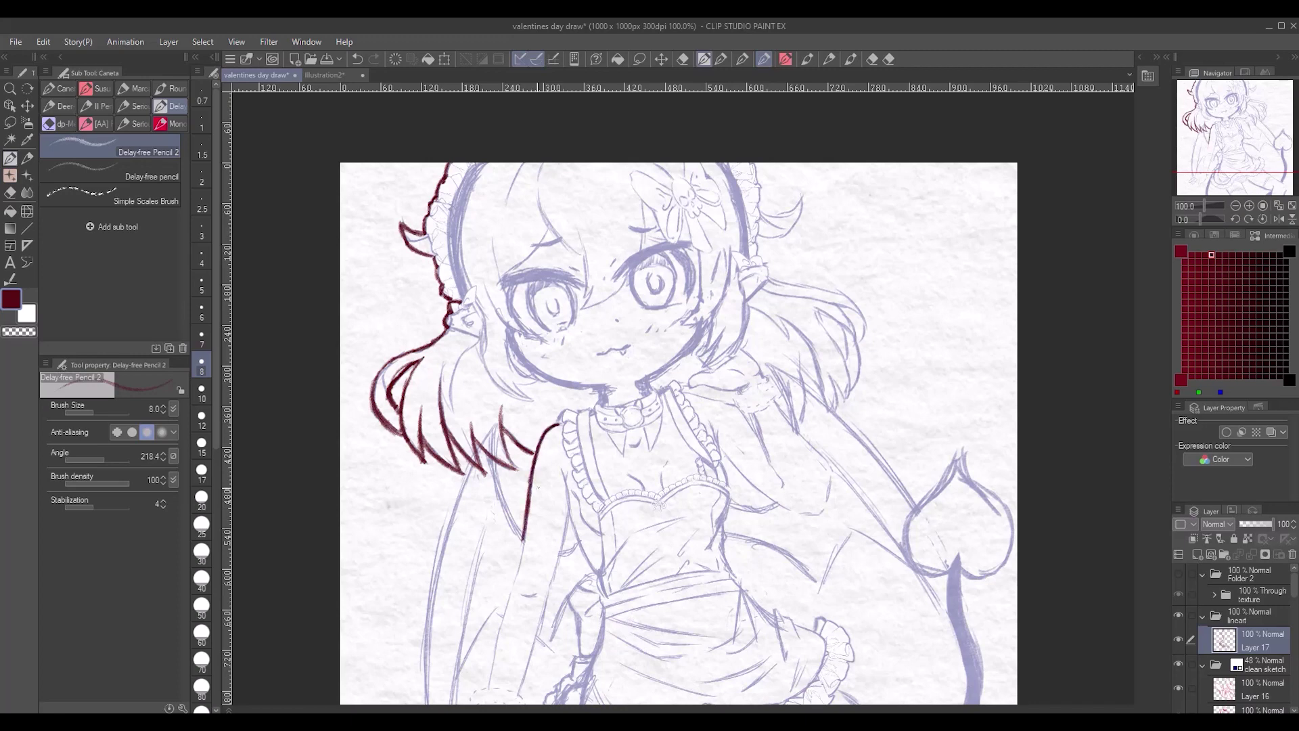
- Ink the lowered arm, then switch to the Susu Pen and outline its wrist cuff and hand in dark red
{"action": "left_click_drag", "start_coordinate": [567, 489], "coordinate": [516, 697]}
{"action": "left_click_drag", "start_coordinate": [610, 474], "coordinate": [728, 233]}
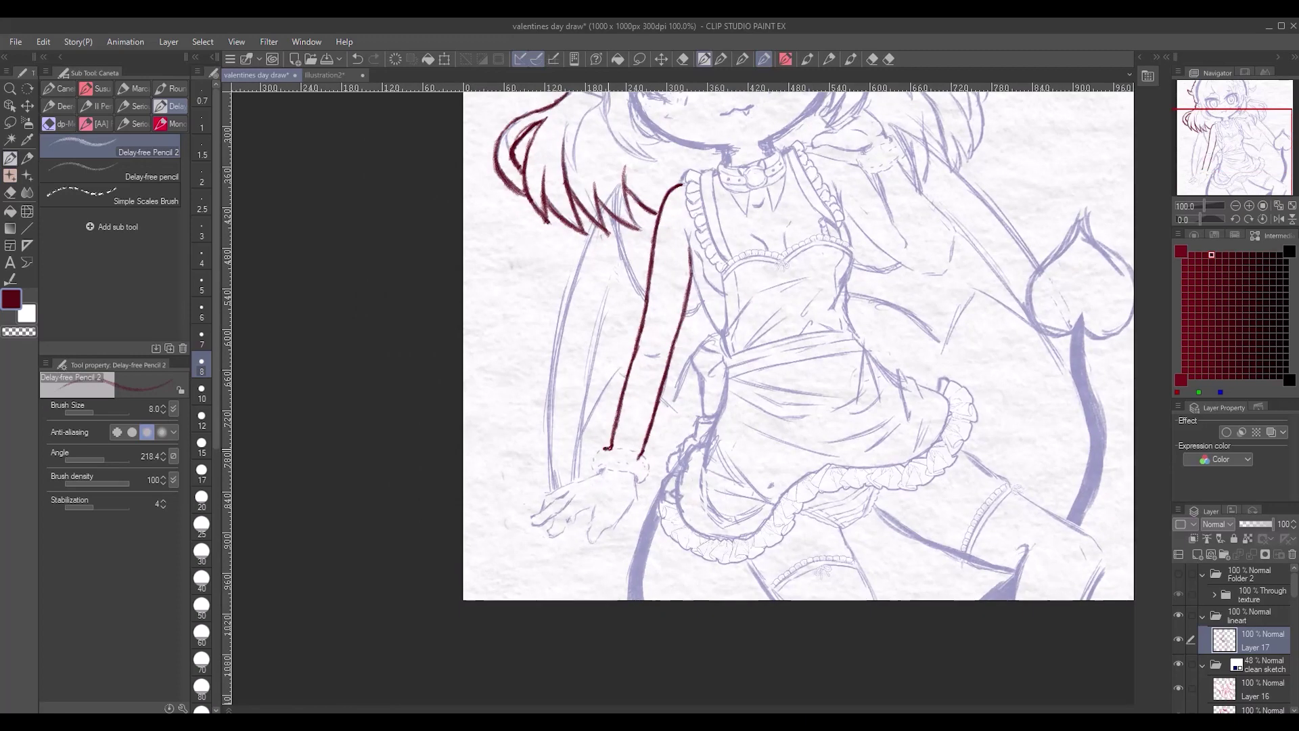
{"action": "left_click", "coordinate": [95, 88]}
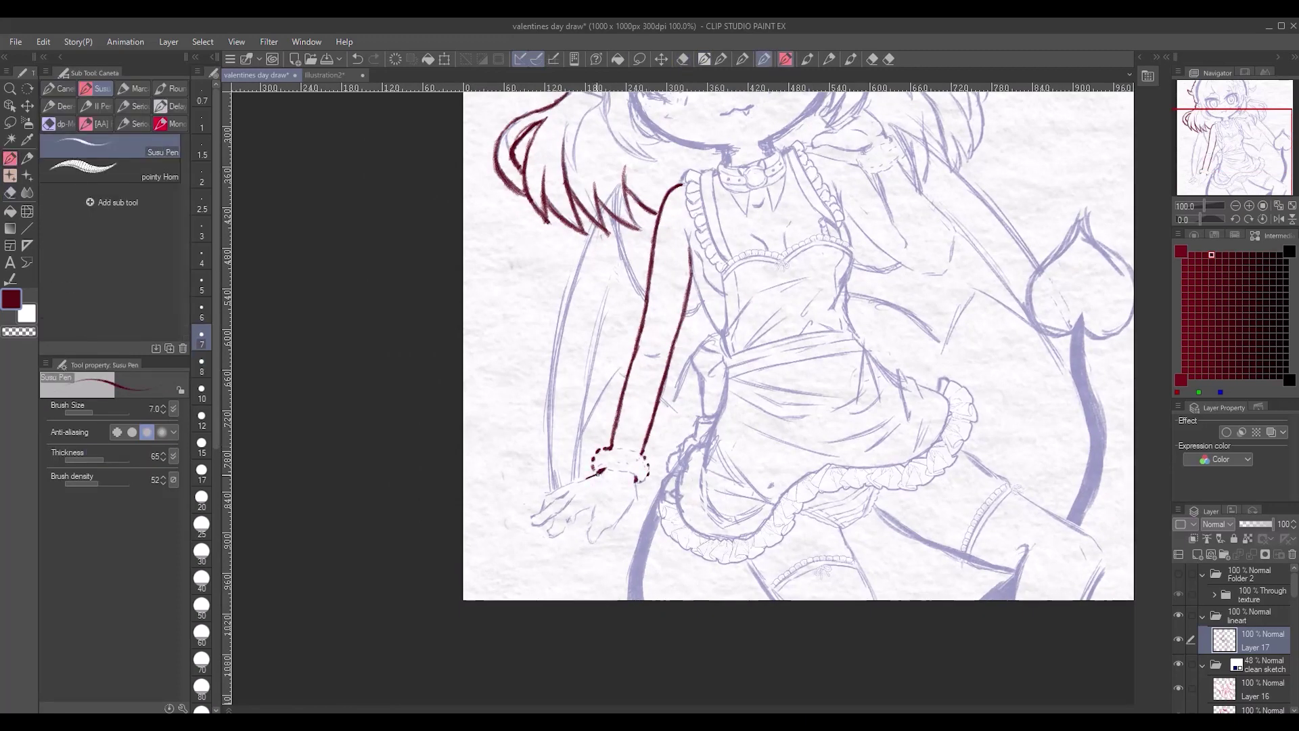
{"action": "left_click_drag", "start_coordinate": [597, 473], "coordinate": [556, 489]}
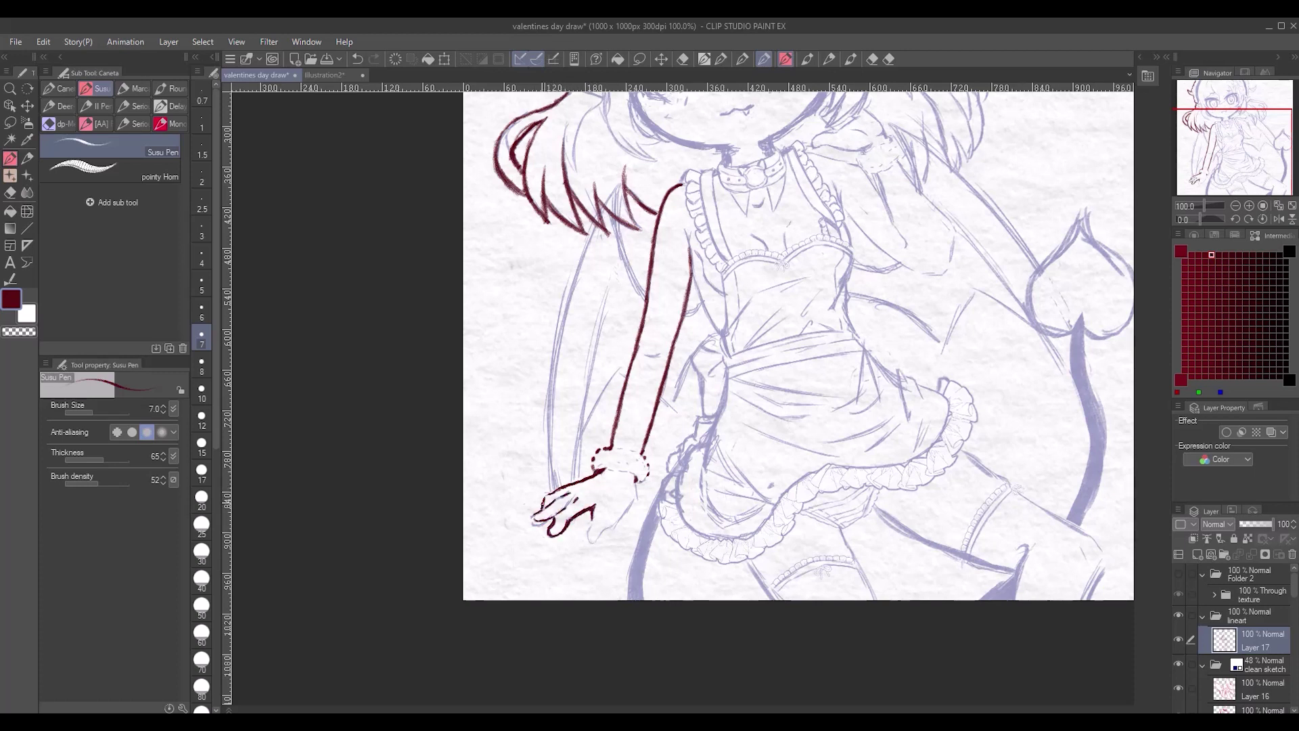
{"action": "key", "text": "ctrl+z"}
{"action": "left_click_drag", "start_coordinate": [636, 480], "coordinate": [608, 530]}
{"action": "mouse_move", "coordinate": [692, 272]}
{"action": "left_mouse_down"}
{"action": "mouse_move", "coordinate": [721, 335]}
{"action": "mouse_move", "coordinate": [556, 547]}
{"action": "left_mouse_up"}
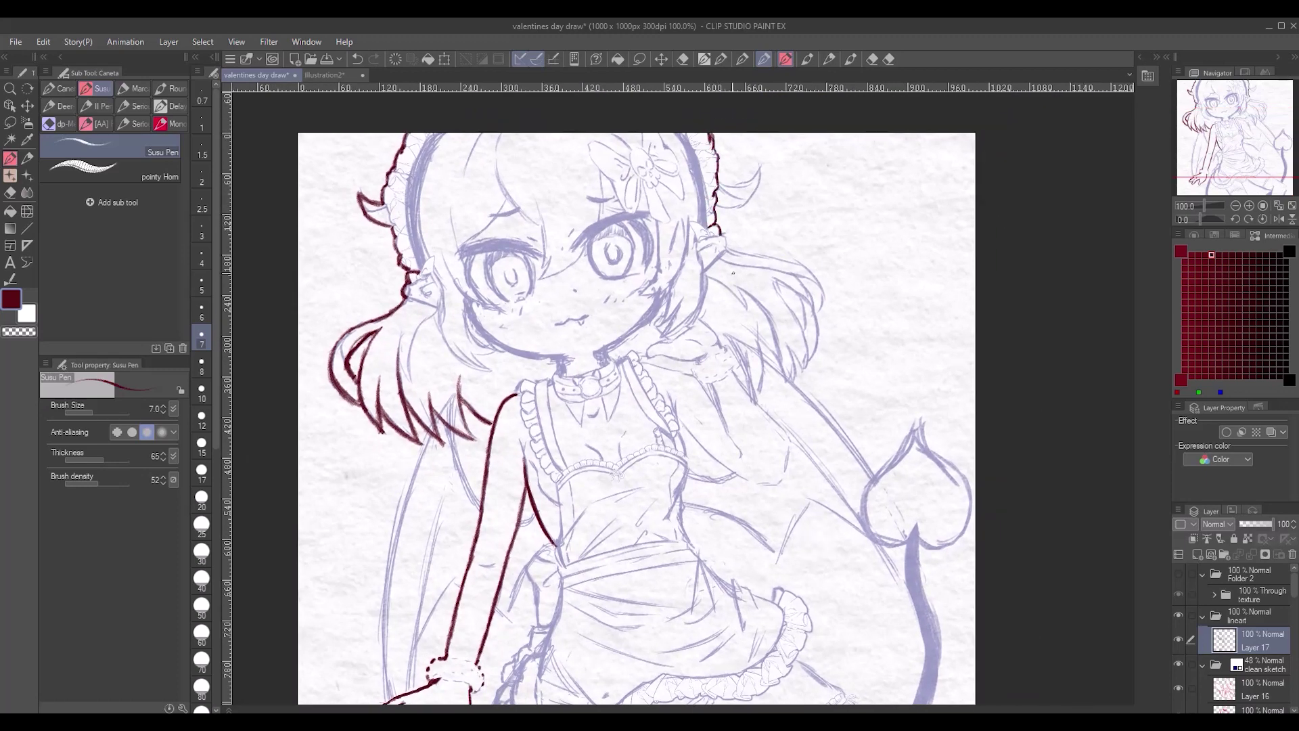
- Ink the small horn on the right of the head and the outer strands of the pigtail below it
{"action": "left_click_drag", "start_coordinate": [718, 201], "coordinate": [754, 174]}
{"action": "mouse_move", "coordinate": [727, 249]}
{"action": "left_mouse_down"}
{"action": "mouse_move", "coordinate": [810, 267]}
{"action": "mouse_move", "coordinate": [821, 305]}
{"action": "left_mouse_up"}
{"action": "left_click_drag", "start_coordinate": [793, 273], "coordinate": [819, 315]}
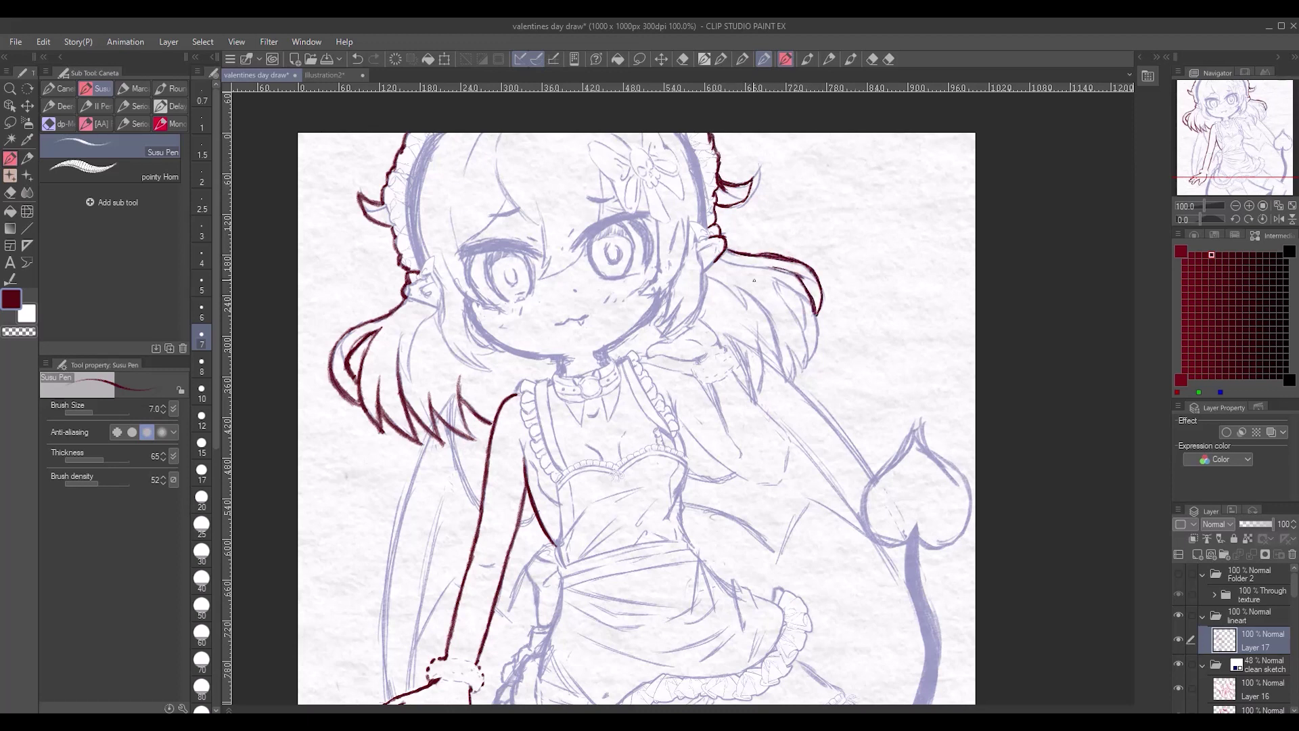
{"action": "mouse_move", "coordinate": [754, 271]}
{"action": "left_mouse_down"}
{"action": "mouse_move", "coordinate": [820, 314]}
{"action": "mouse_move", "coordinate": [806, 355]}
{"action": "left_mouse_up"}
{"action": "left_click_drag", "start_coordinate": [801, 299], "coordinate": [803, 376]}
{"action": "mouse_move", "coordinate": [802, 343]}
{"action": "left_mouse_down"}
{"action": "mouse_move", "coordinate": [802, 376]}
{"action": "mouse_move", "coordinate": [784, 348]}
{"action": "left_mouse_up"}
{"action": "mouse_move", "coordinate": [771, 278]}
{"action": "left_mouse_down"}
{"action": "mouse_move", "coordinate": [799, 323]}
{"action": "mouse_move", "coordinate": [787, 379]}
{"action": "left_mouse_up"}
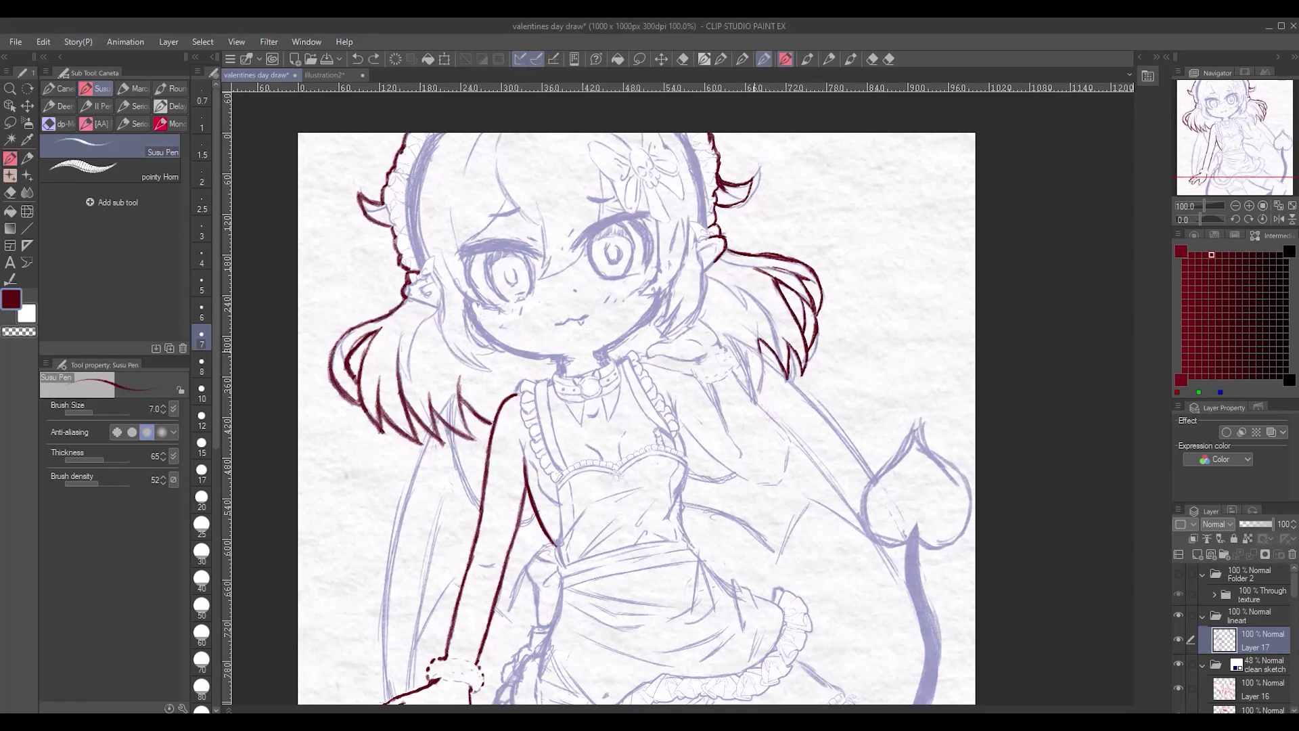
- Ink the pigtail's lower inner strands and the long upper edge of the wing on the tail side
{"action": "left_click_drag", "start_coordinate": [733, 334], "coordinate": [767, 358]}
{"action": "mouse_move", "coordinate": [759, 352]}
{"action": "left_mouse_down"}
{"action": "mouse_move", "coordinate": [811, 394]}
{"action": "mouse_move", "coordinate": [874, 479]}
{"action": "left_mouse_up"}
{"action": "mouse_move", "coordinate": [737, 335]}
{"action": "left_mouse_down"}
{"action": "mouse_move", "coordinate": [779, 370]}
{"action": "mouse_move", "coordinate": [755, 403]}
{"action": "left_mouse_up"}
{"action": "left_click_drag", "start_coordinate": [752, 348], "coordinate": [785, 375]}
{"action": "left_click_drag", "start_coordinate": [689, 474], "coordinate": [735, 476]}
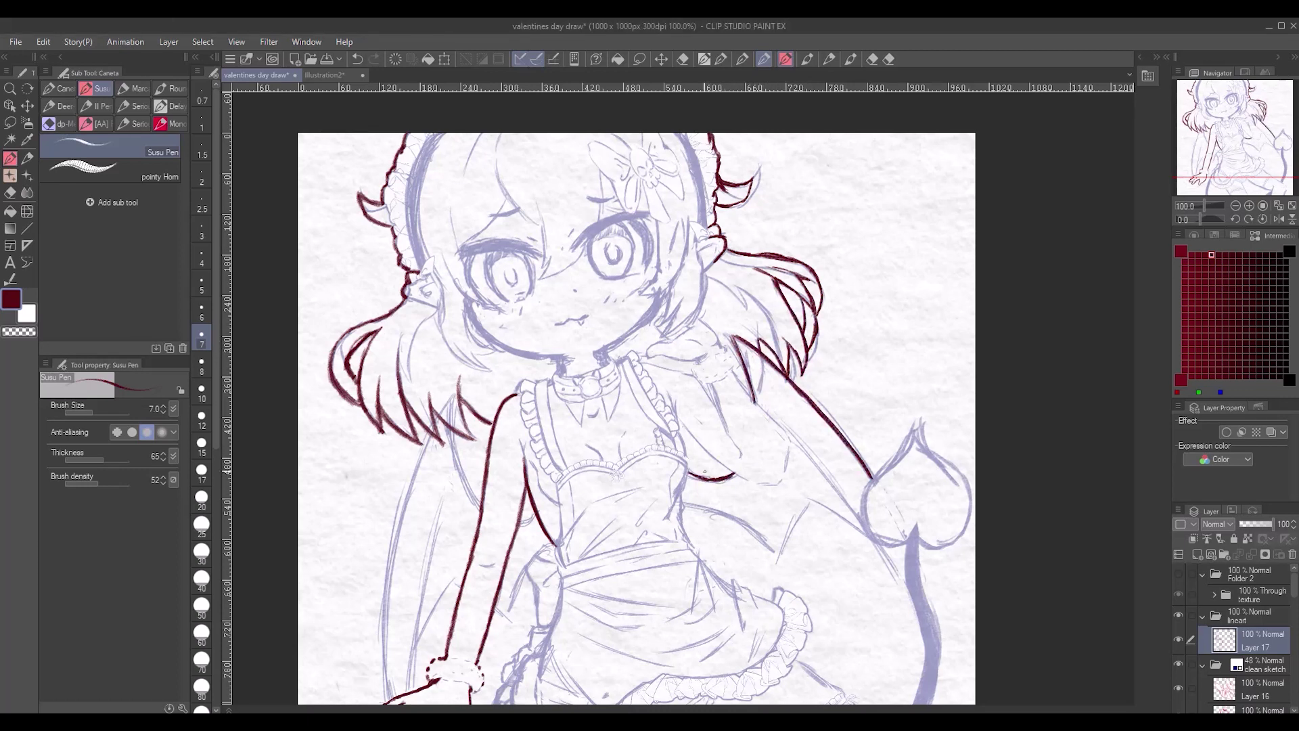
- Ink the scalloped lower edge of the right wing and the outline of the left wing behind the lowered arm
{"action": "scroll", "coordinate": [763, 405], "scroll_direction": "down", "scroll_amount": 3}
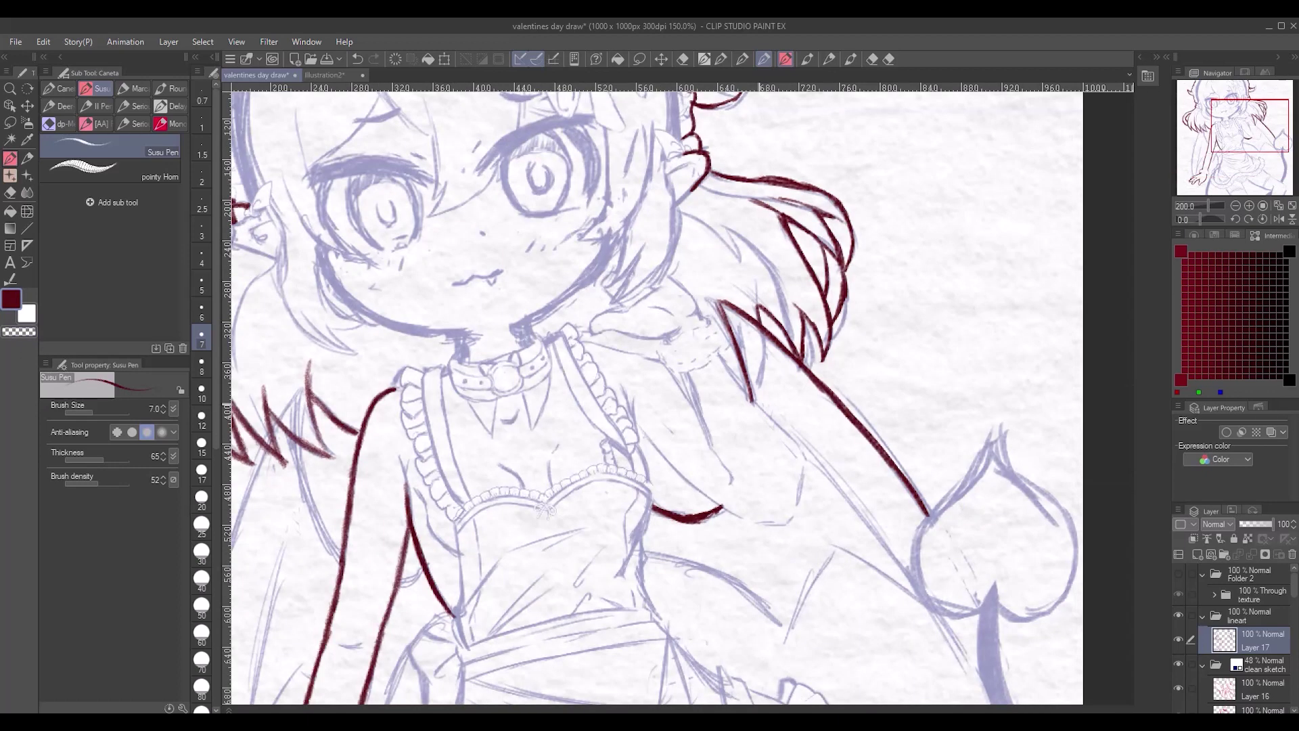
{"action": "left_click_drag", "start_coordinate": [710, 472], "coordinate": [859, 528]}
{"action": "mouse_move", "coordinate": [544, 424]}
{"action": "left_mouse_down"}
{"action": "mouse_move", "coordinate": [518, 497]}
{"action": "mouse_move", "coordinate": [511, 605]}
{"action": "left_mouse_up"}
{"action": "left_click_drag", "start_coordinate": [574, 424], "coordinate": [555, 474]}
{"action": "left_click_drag", "start_coordinate": [559, 425], "coordinate": [557, 440]}
{"action": "mouse_move", "coordinate": [556, 525]}
{"action": "left_mouse_down"}
{"action": "mouse_move", "coordinate": [525, 599]}
{"action": "mouse_move", "coordinate": [557, 527]}
{"action": "left_mouse_up"}
{"action": "left_click_drag", "start_coordinate": [582, 423], "coordinate": [561, 525]}
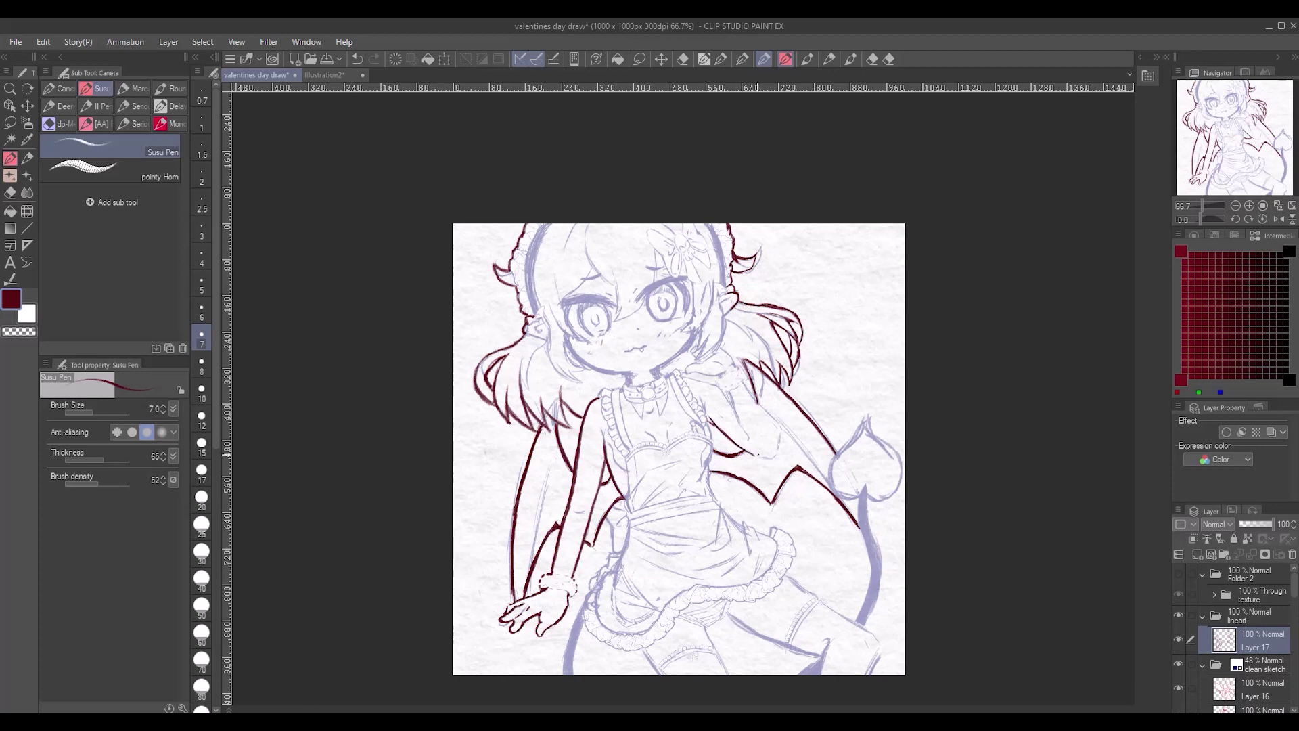
- Ink the raised arm from elbow to wrist and the hand resting beside the cheek
{"action": "left_click_drag", "start_coordinate": [728, 389], "coordinate": [748, 442]}
{"action": "key", "text": "ctrl+z"}
{"action": "left_click_drag", "start_coordinate": [741, 381], "coordinate": [778, 426]}
{"action": "scroll", "coordinate": [733, 373], "scroll_direction": "up", "scroll_amount": 1}
{"action": "mouse_move", "coordinate": [675, 371]}
{"action": "left_mouse_down"}
{"action": "mouse_move", "coordinate": [753, 389]}
{"action": "mouse_move", "coordinate": [721, 379]}
{"action": "left_mouse_up"}
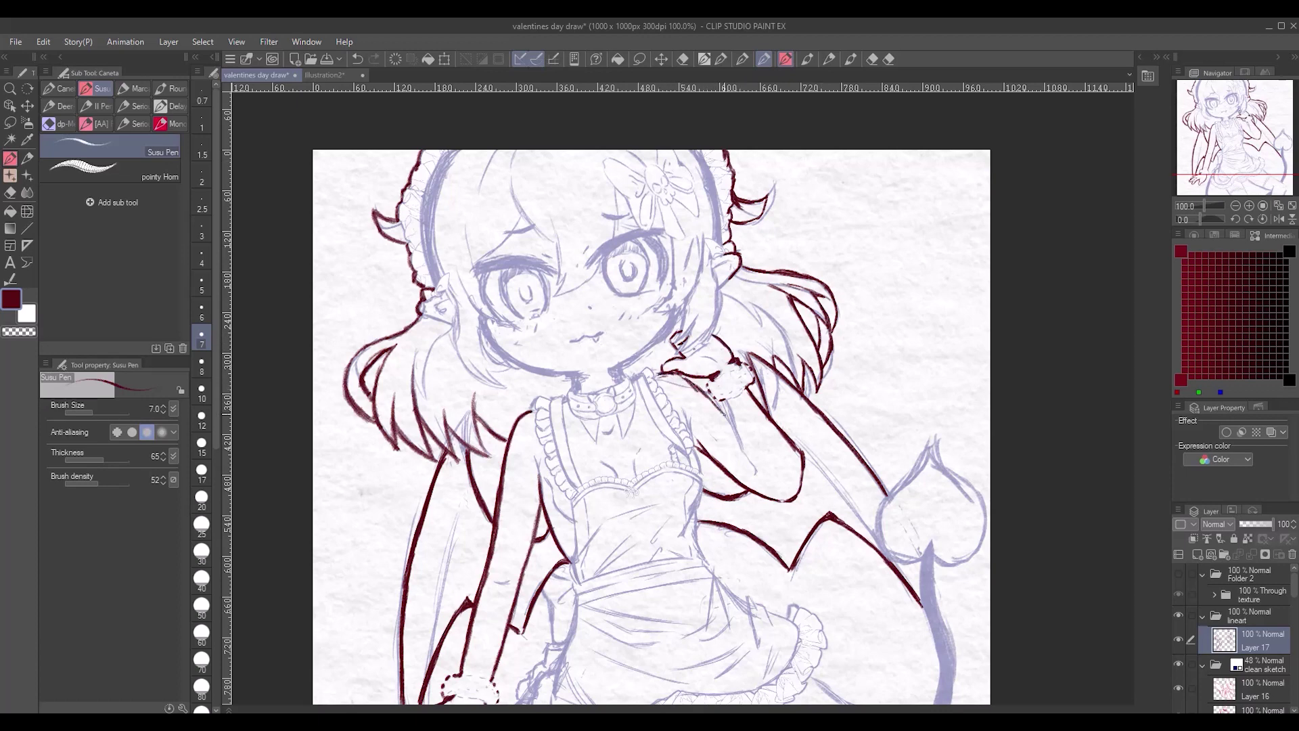
- Ink the shoulder lines and the sides of the neck, redoing the faulty neck stroke
{"action": "left_click_drag", "start_coordinate": [930, 576], "coordinate": [947, 460]}
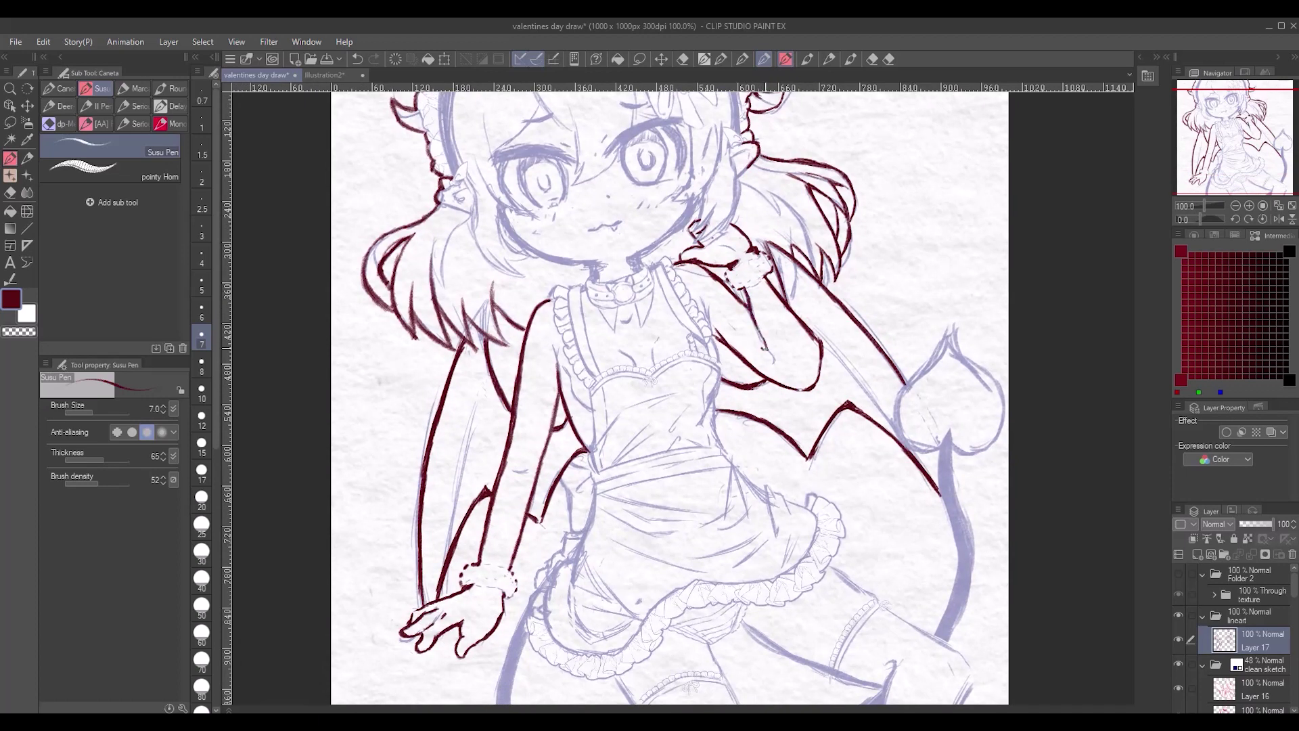
{"action": "left_click_drag", "start_coordinate": [758, 331], "coordinate": [769, 264]}
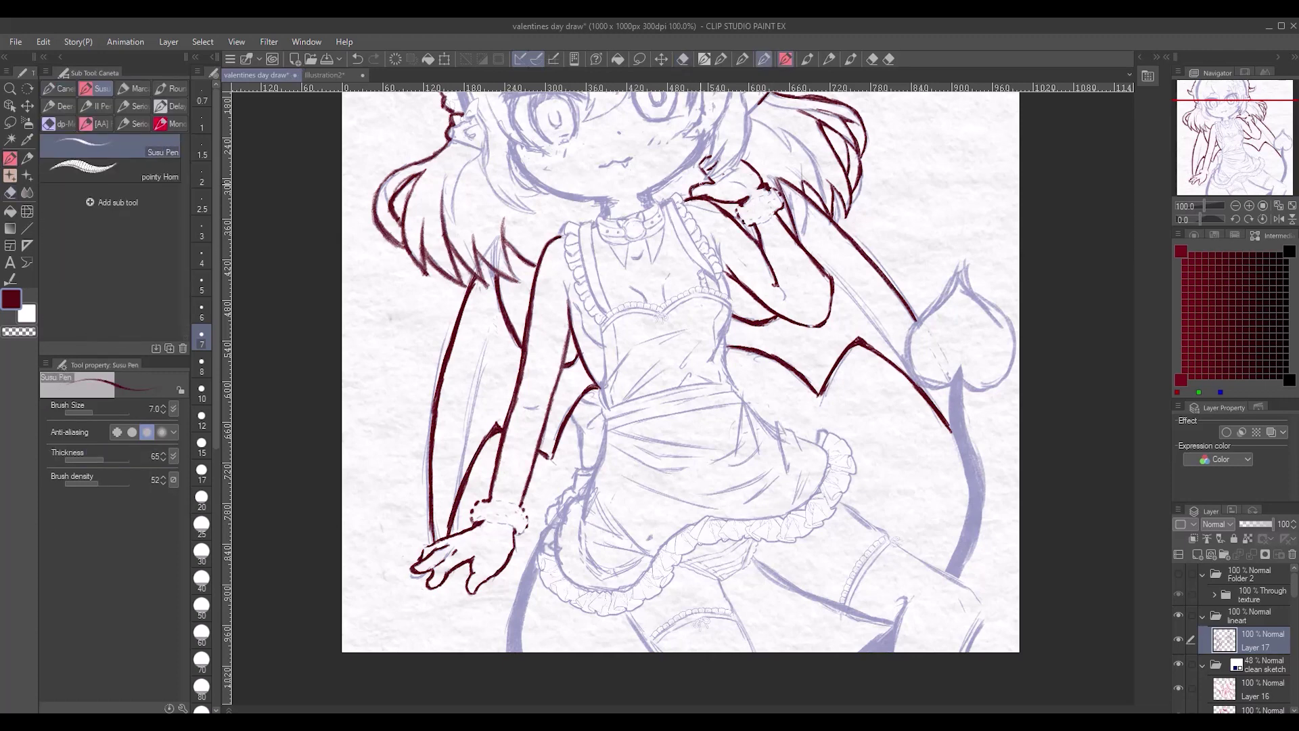
{"action": "left_click_drag", "start_coordinate": [579, 306], "coordinate": [602, 346]}
{"action": "scroll", "coordinate": [677, 372], "scroll_direction": "down", "scroll_amount": 3}
{"action": "scroll", "coordinate": [649, 379], "scroll_direction": "up", "scroll_amount": 3}
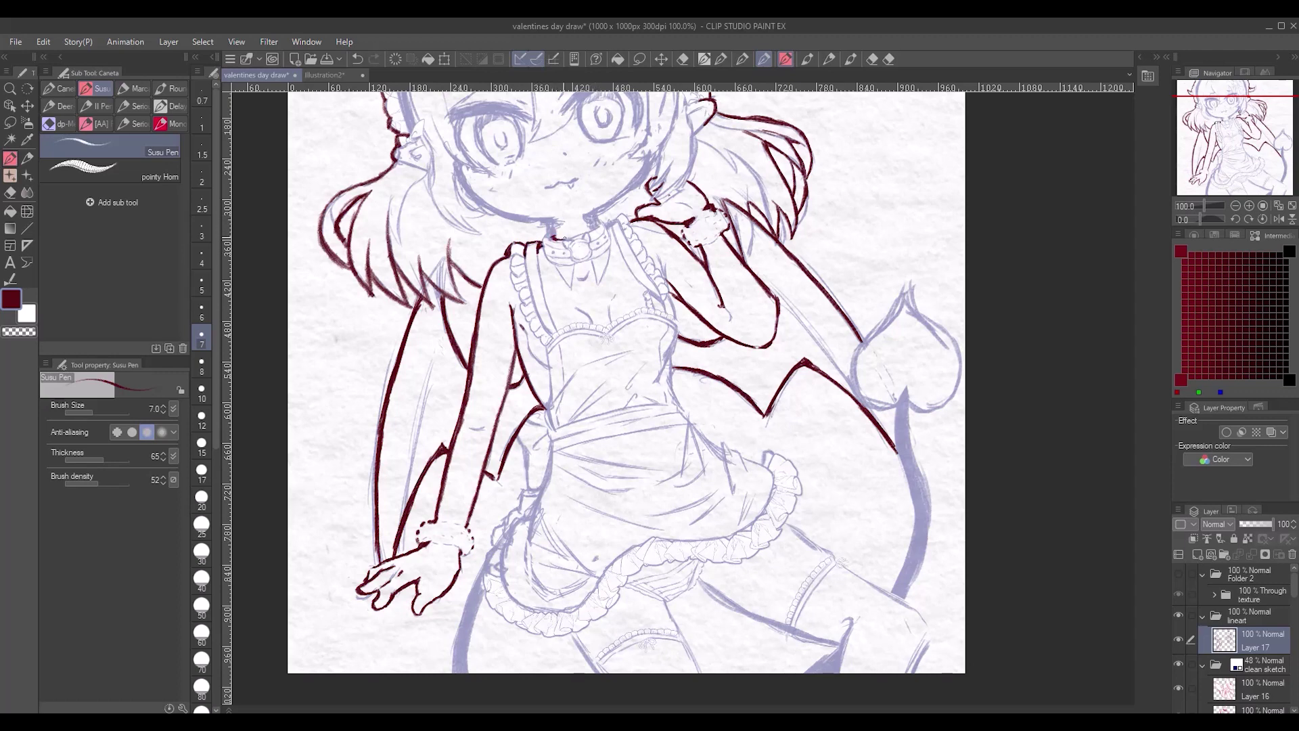
{"action": "mouse_move", "coordinate": [549, 238]}
{"action": "left_mouse_down"}
{"action": "mouse_move", "coordinate": [555, 220]}
{"action": "mouse_move", "coordinate": [596, 228]}
{"action": "left_mouse_up"}
{"action": "key", "text": "ctrl+z"}
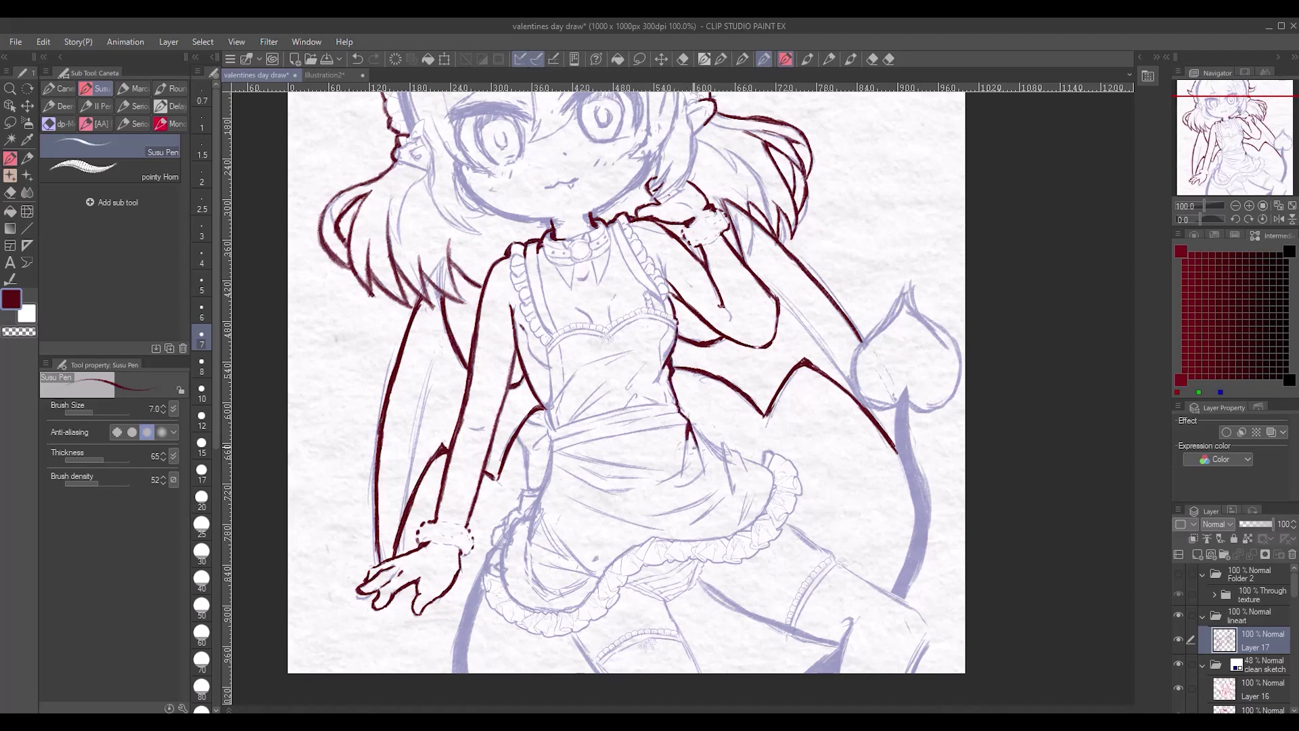
- Ink the skirt's right hip contour with its folds and the ruffle at its outer corner
{"action": "scroll", "coordinate": [687, 433], "scroll_direction": "down", "scroll_amount": 3}
{"action": "scroll", "coordinate": [687, 434], "scroll_direction": "up", "scroll_amount": 3}
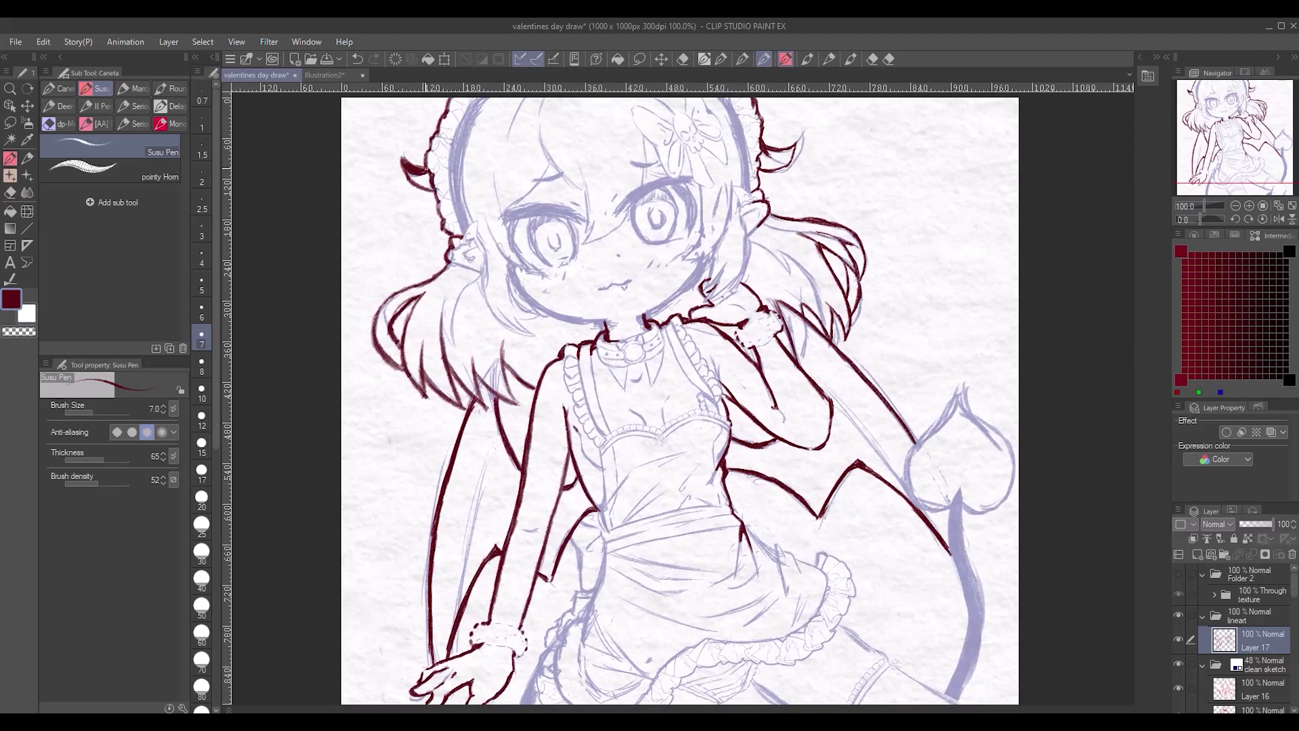
{"action": "left_click_drag", "start_coordinate": [975, 518], "coordinate": [953, 421]}
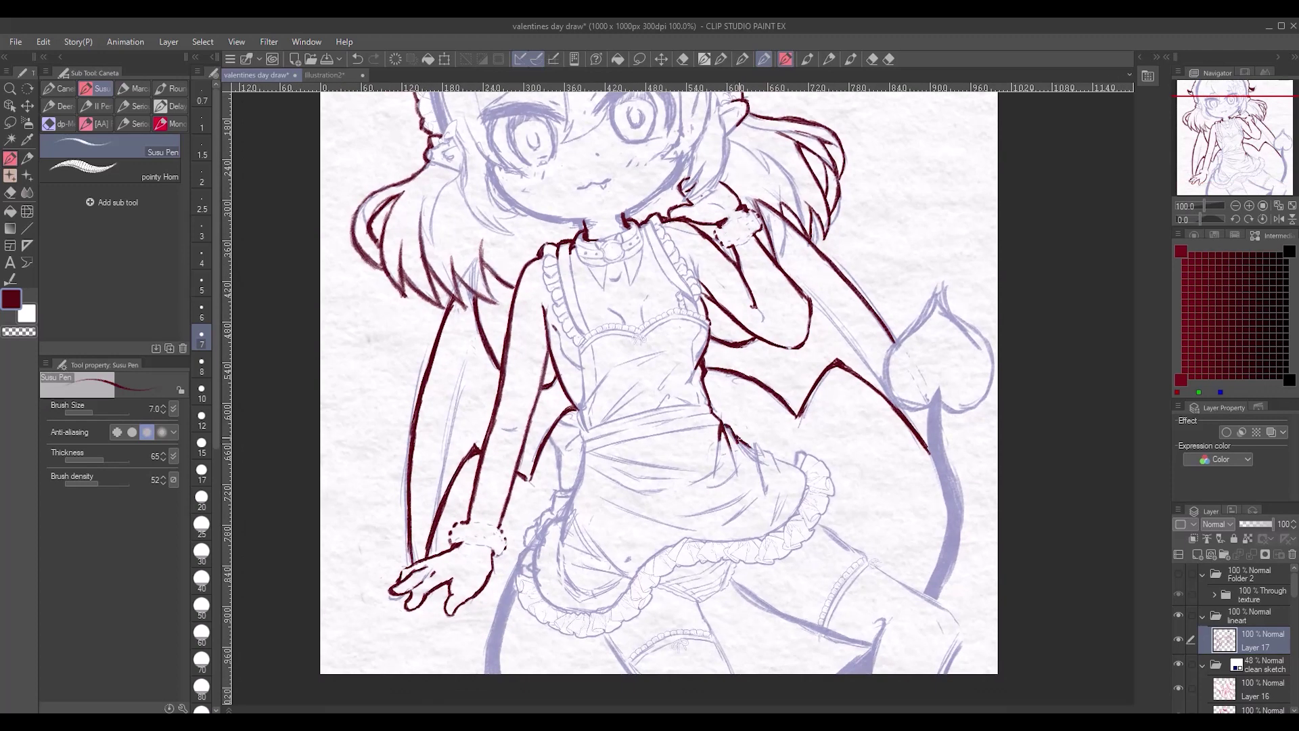
{"action": "left_click_drag", "start_coordinate": [735, 433], "coordinate": [744, 454]}
{"action": "mouse_move", "coordinate": [754, 444]}
{"action": "left_mouse_down"}
{"action": "mouse_move", "coordinate": [764, 491]}
{"action": "mouse_move", "coordinate": [775, 463]}
{"action": "mouse_move", "coordinate": [797, 460]}
{"action": "mouse_move", "coordinate": [825, 466]}
{"action": "mouse_move", "coordinate": [823, 514]}
{"action": "left_mouse_up"}
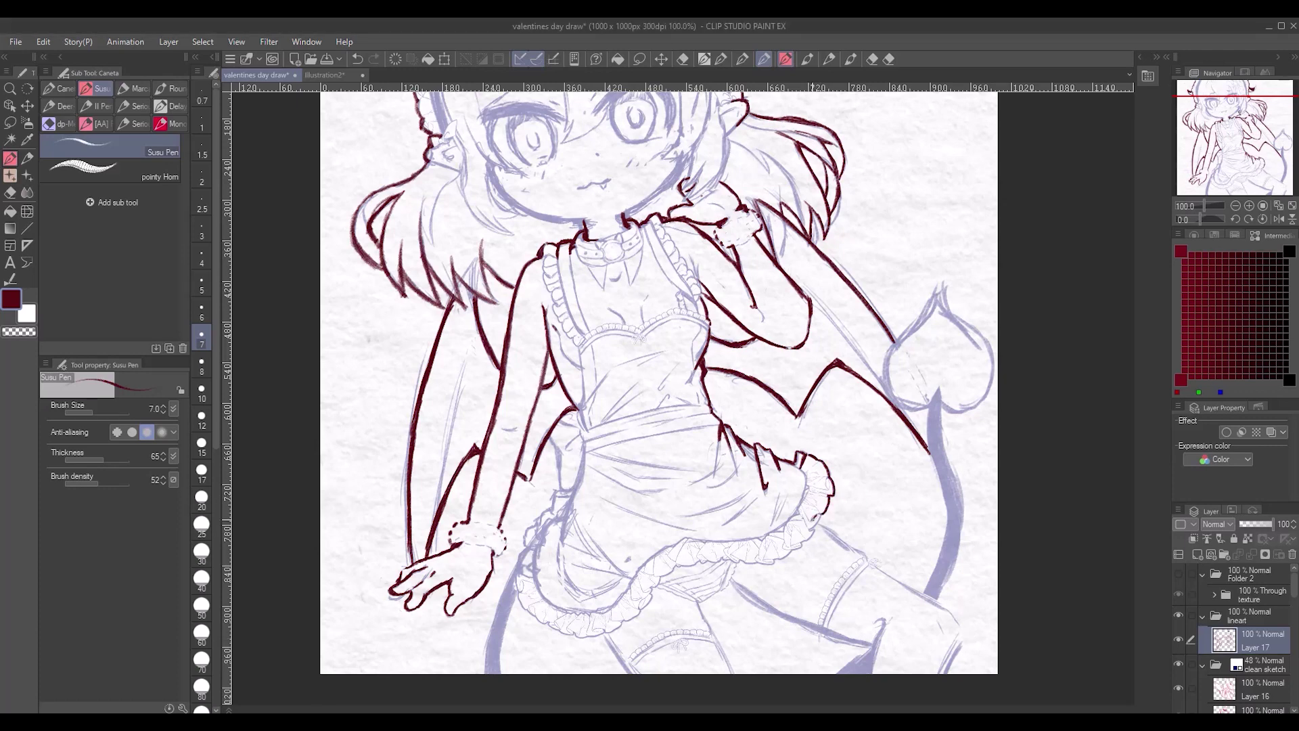
- Reduce the brush size to 4 and ink the small bow where the stocking band meets the bent thigh
{"action": "scroll", "coordinate": [995, 553], "scroll_direction": "up", "scroll_amount": 4}
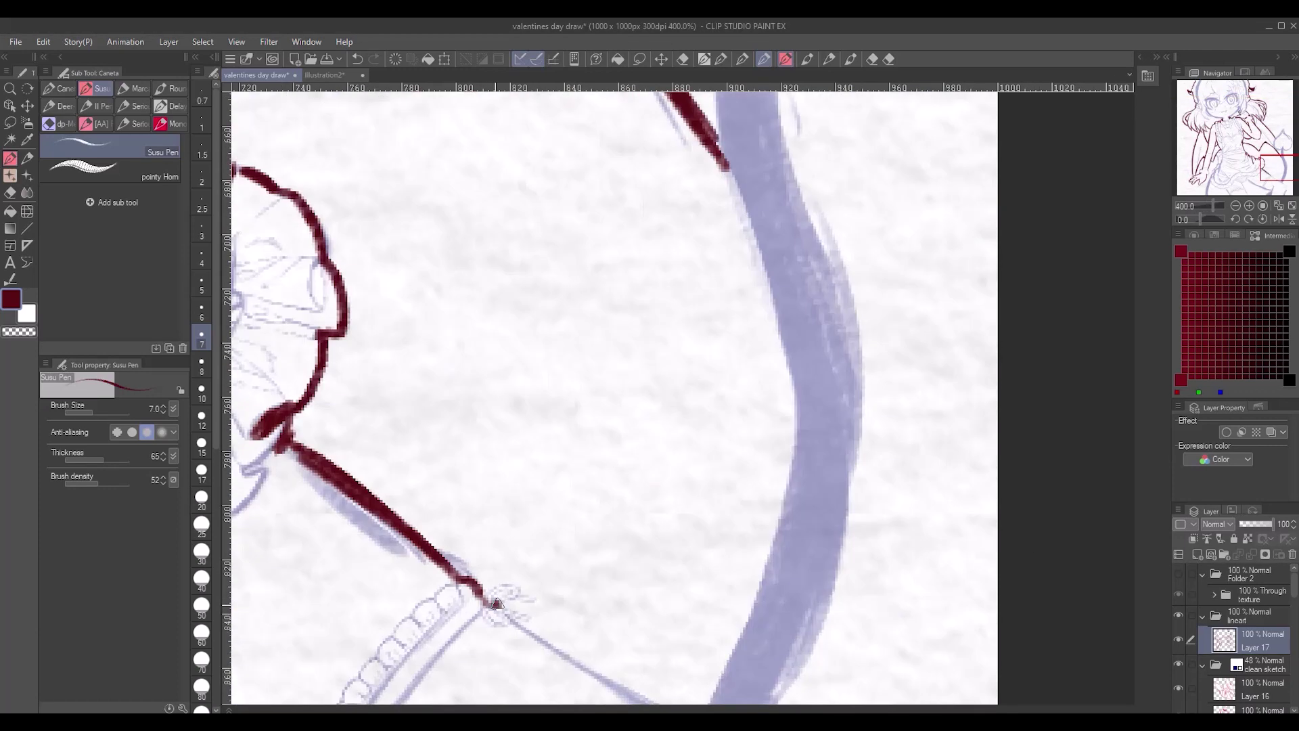
{"action": "mouse_move", "coordinate": [489, 599]}
{"action": "left_mouse_down"}
{"action": "mouse_move", "coordinate": [519, 623]}
{"action": "mouse_move", "coordinate": [490, 605]}
{"action": "mouse_move", "coordinate": [493, 619]}
{"action": "left_mouse_up"}
{"action": "key", "text": "bracketleft"}
{"action": "key", "text": "bracketleft"}
{"action": "key", "text": "bracketleft"}
{"action": "key", "text": "c"}
{"action": "key", "text": "c"}
{"action": "scroll", "coordinate": [873, 580], "scroll_direction": "down", "scroll_amount": 3}
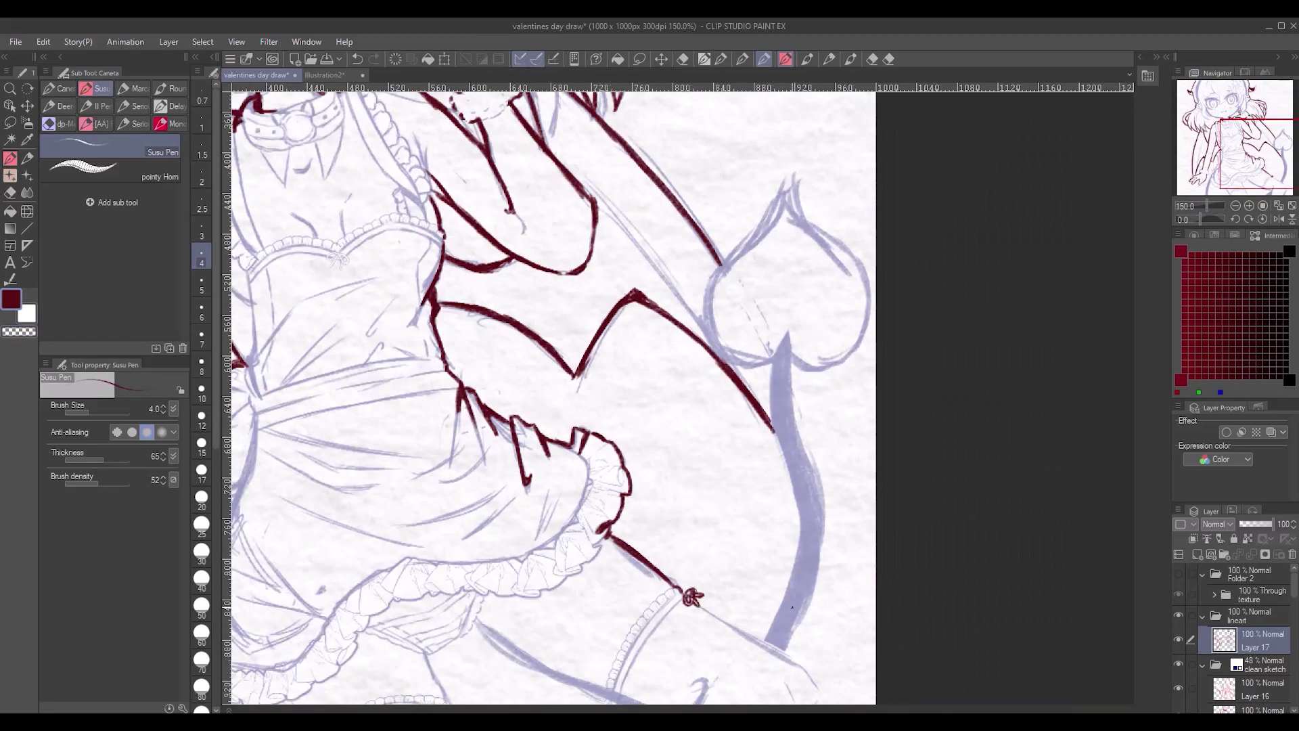
- Set the brush size to 8 and ink the bent leg's knee, thigh underside and calf line
{"action": "scroll", "coordinate": [727, 573], "scroll_direction": "up", "scroll_amount": 5}
{"action": "scroll", "coordinate": [574, 664], "scroll_direction": "down", "scroll_amount": 3}
{"action": "scroll", "coordinate": [860, 684], "scroll_direction": "down", "scroll_amount": 4}
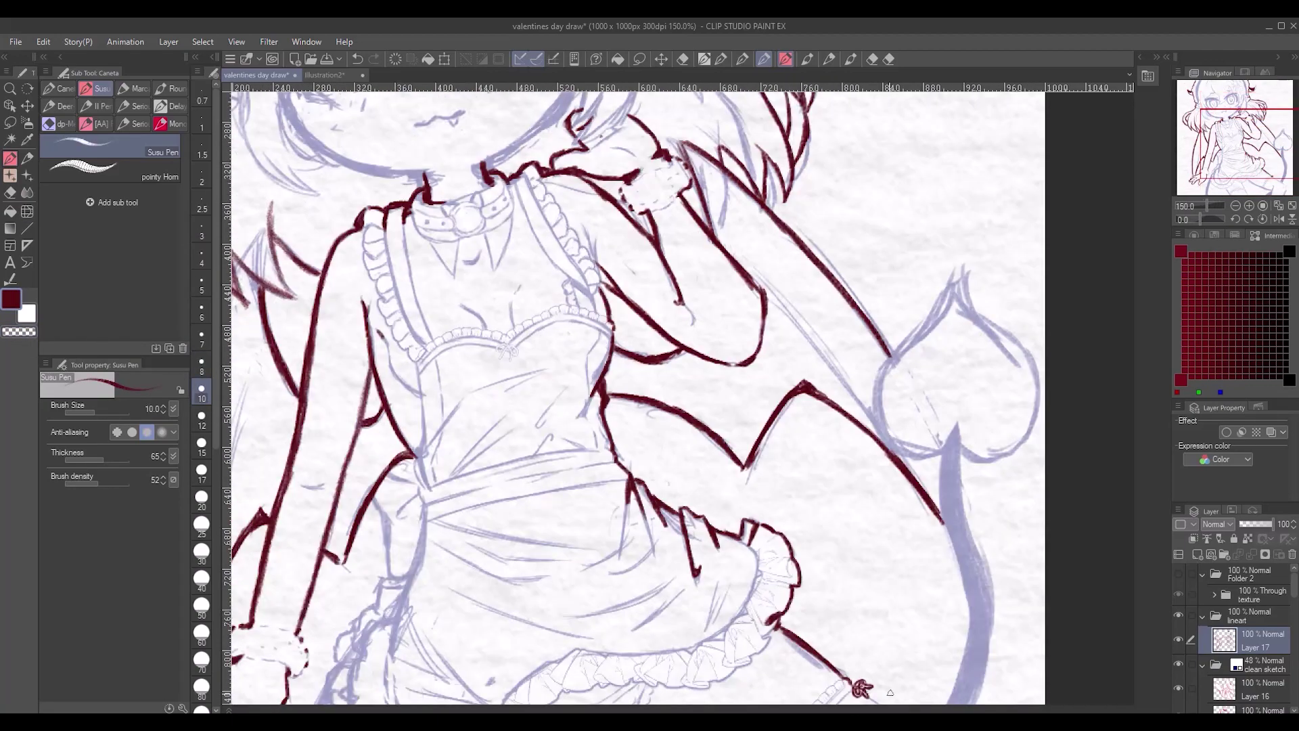
{"action": "scroll", "coordinate": [699, 512], "scroll_direction": "up", "scroll_amount": 2}
{"action": "key", "text": "bracketright"}
{"action": "key", "text": "bracketright"}
{"action": "key", "text": "bracketright"}
{"action": "key", "text": "bracketright"}
{"action": "mouse_move", "coordinate": [700, 513]}
{"action": "left_mouse_down"}
{"action": "mouse_move", "coordinate": [815, 602]}
{"action": "mouse_move", "coordinate": [791, 673]}
{"action": "left_mouse_up"}
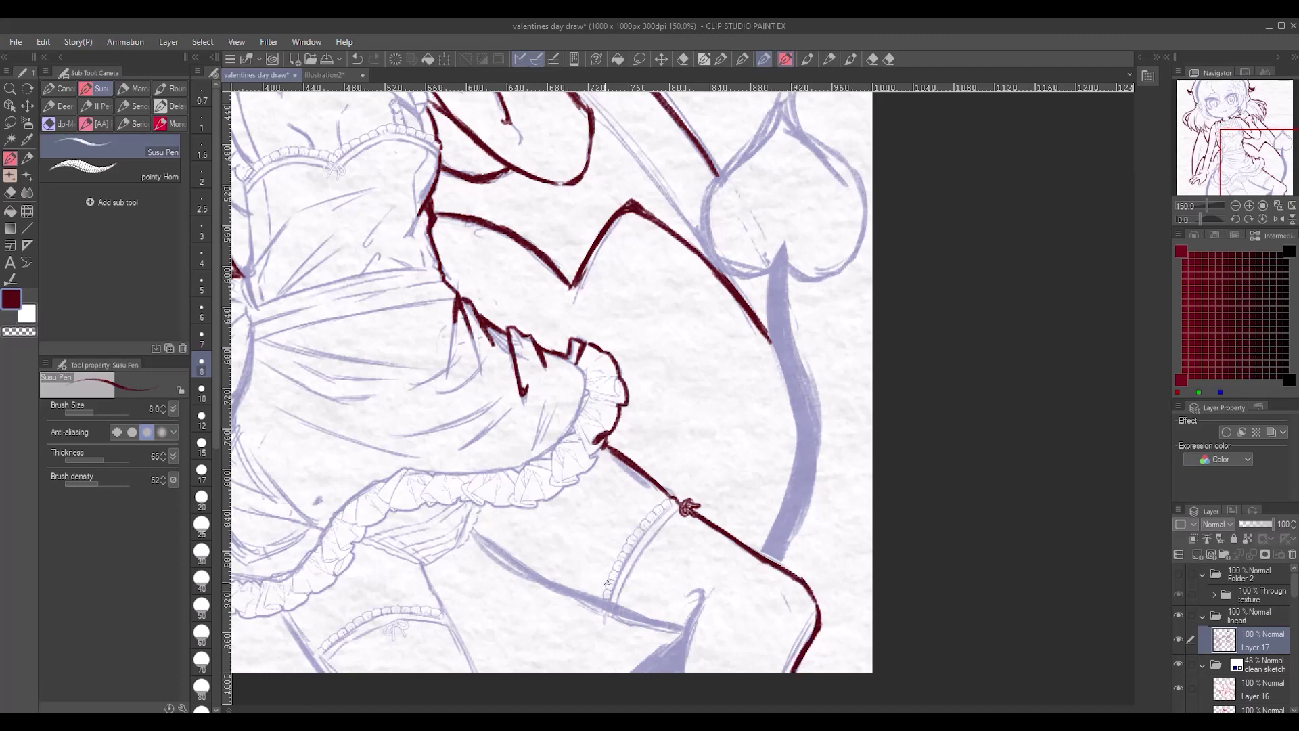
{"action": "mouse_move", "coordinate": [471, 538]}
{"action": "left_mouse_down"}
{"action": "mouse_move", "coordinate": [558, 586]}
{"action": "mouse_move", "coordinate": [685, 631]}
{"action": "left_mouse_up"}
{"action": "mouse_move", "coordinate": [701, 595]}
{"action": "left_mouse_down"}
{"action": "mouse_move", "coordinate": [687, 673]}
{"action": "mouse_move", "coordinate": [1082, 577]}
{"action": "left_mouse_up"}
- Ink the ribbon loop behind the waist and the skirt's left edge with its ruffled hem, and save the file
{"action": "left_click_drag", "start_coordinate": [545, 244], "coordinate": [587, 306]}
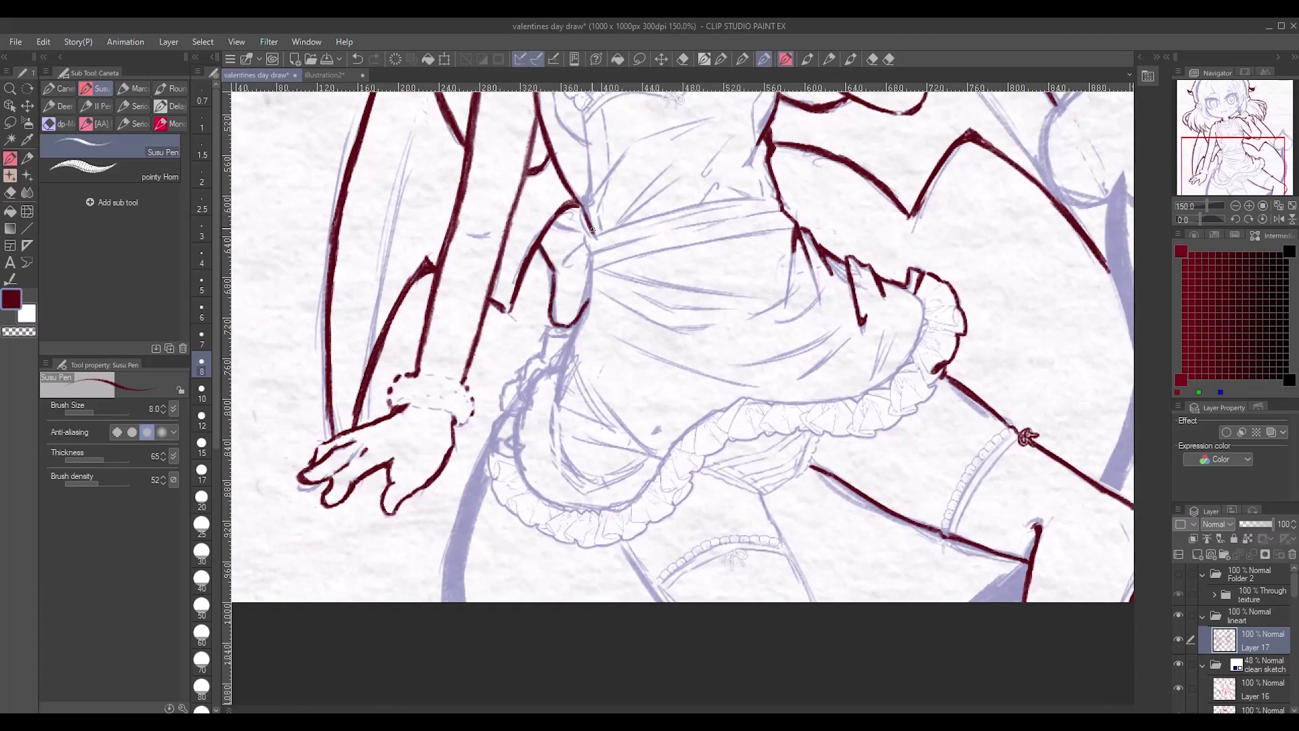
{"action": "mouse_move", "coordinate": [592, 230]}
{"action": "left_mouse_down"}
{"action": "mouse_move", "coordinate": [560, 371]}
{"action": "mouse_move", "coordinate": [543, 349]}
{"action": "mouse_move", "coordinate": [504, 416]}
{"action": "mouse_move", "coordinate": [489, 474]}
{"action": "mouse_move", "coordinate": [511, 511]}
{"action": "mouse_move", "coordinate": [497, 475]}
{"action": "left_mouse_up"}
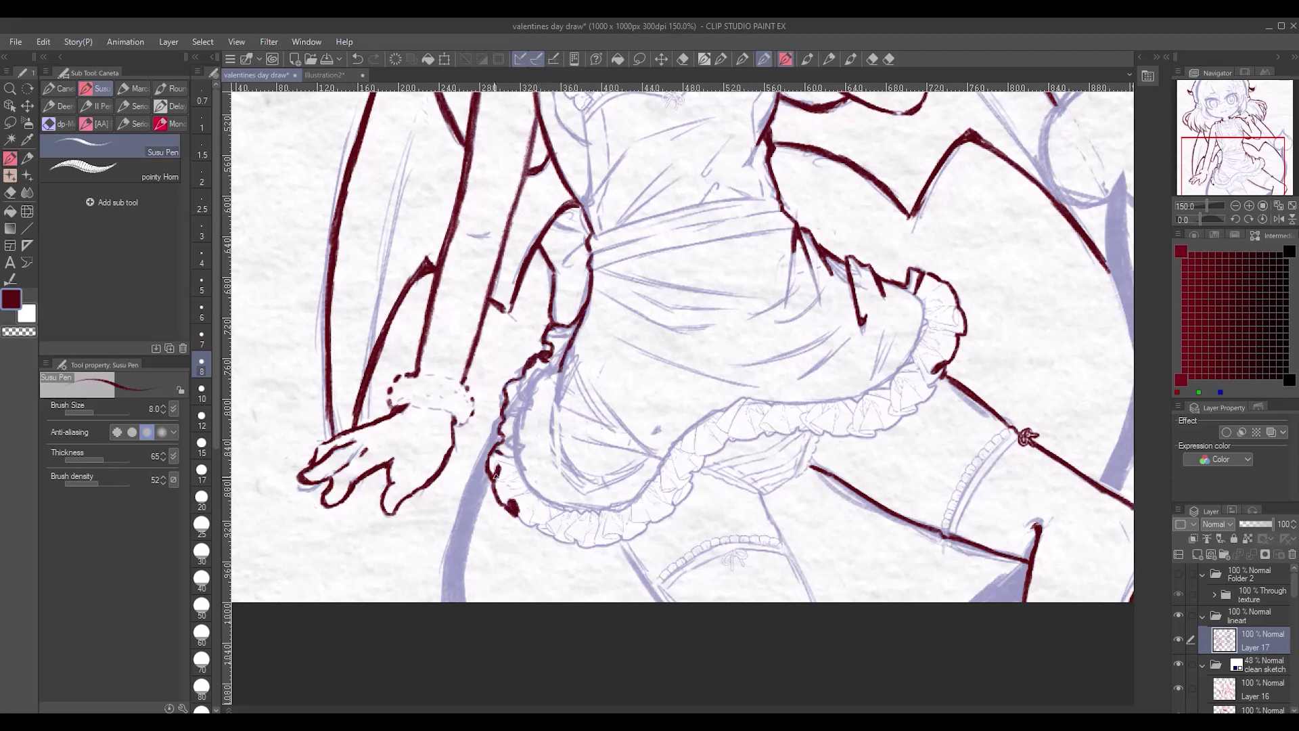
{"action": "mouse_move", "coordinate": [528, 525]}
{"action": "left_mouse_down"}
{"action": "mouse_move", "coordinate": [562, 513]}
{"action": "mouse_move", "coordinate": [604, 546]}
{"action": "left_mouse_up"}
{"action": "key", "text": "ctrl+s"}
- Ink both edges of the other leg below the skirt and the hem ruffles just above it
{"action": "left_click_drag", "start_coordinate": [603, 526], "coordinate": [672, 602]}
{"action": "mouse_move", "coordinate": [761, 493]}
{"action": "left_mouse_down"}
{"action": "mouse_move", "coordinate": [815, 601]}
{"action": "mouse_move", "coordinate": [811, 465]}
{"action": "left_mouse_up"}
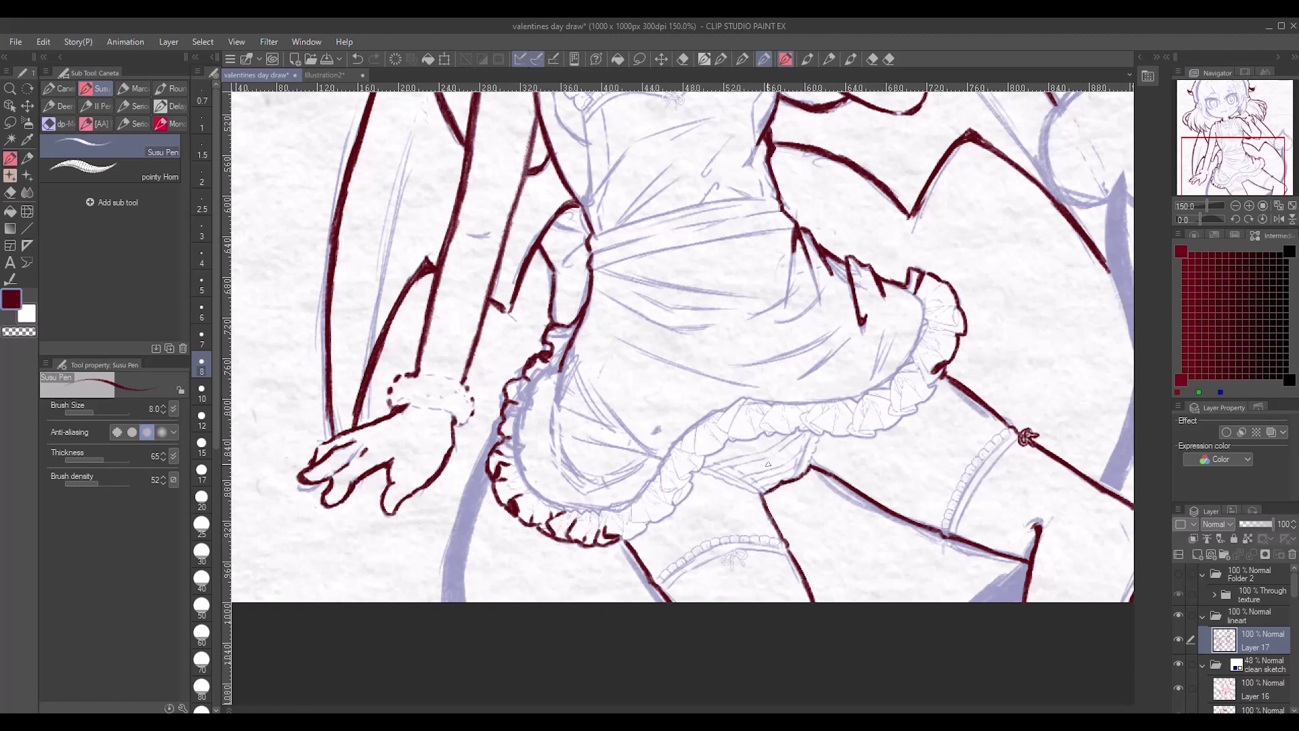
{"action": "left_click_drag", "start_coordinate": [633, 536], "coordinate": [643, 521]}
{"action": "mouse_move", "coordinate": [631, 514]}
{"action": "left_mouse_down"}
{"action": "mouse_move", "coordinate": [681, 522]}
{"action": "mouse_move", "coordinate": [676, 533]}
{"action": "mouse_move", "coordinate": [701, 483]}
{"action": "mouse_move", "coordinate": [669, 501]}
{"action": "mouse_move", "coordinate": [663, 487]}
{"action": "mouse_move", "coordinate": [693, 472]}
{"action": "left_mouse_up"}
{"action": "left_click_drag", "start_coordinate": [680, 479], "coordinate": [698, 461]}
- Continue the ruffled hem outline with small folds up to the skirt's right corner
{"action": "scroll", "coordinate": [698, 467], "scroll_direction": "down", "scroll_amount": 3}
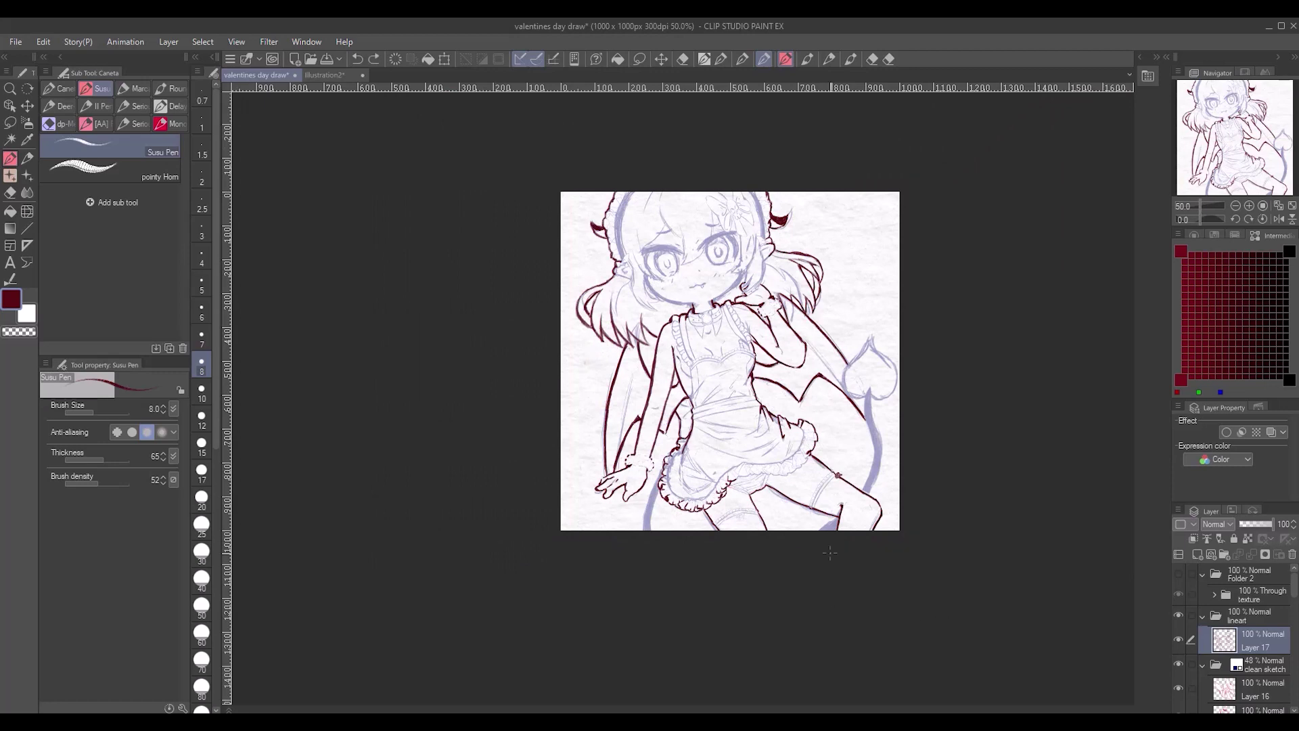
{"action": "scroll", "coordinate": [818, 532], "scroll_direction": "up", "scroll_amount": 3}
{"action": "mouse_move", "coordinate": [573, 380]}
{"action": "left_mouse_down"}
{"action": "mouse_move", "coordinate": [676, 343]}
{"action": "mouse_move", "coordinate": [730, 353]}
{"action": "mouse_move", "coordinate": [772, 333]}
{"action": "left_mouse_up"}
{"action": "left_click_drag", "start_coordinate": [758, 340], "coordinate": [790, 318]}
{"action": "left_click_drag", "start_coordinate": [778, 324], "coordinate": [799, 300]}
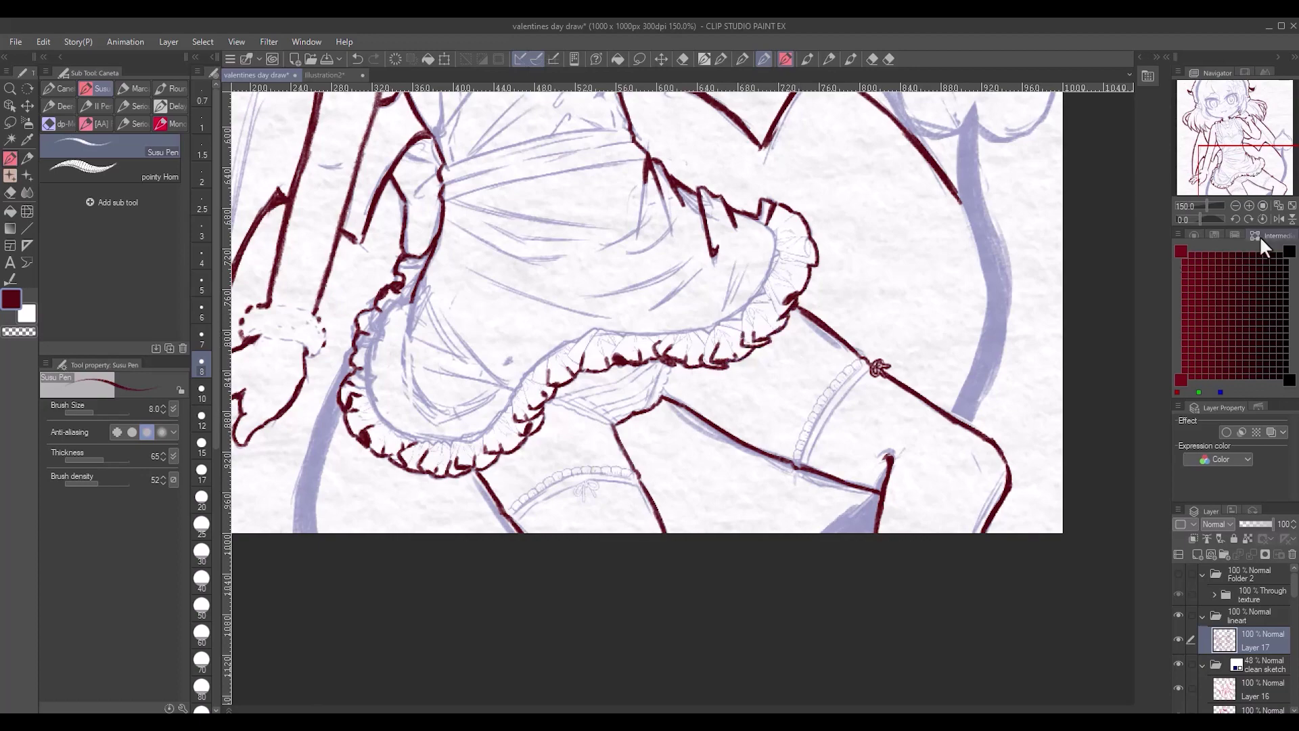
- Ink the left jaw line, the left ear and the hair locks hanging beside them
{"action": "left_click_drag", "start_coordinate": [870, 343], "coordinate": [1027, 704]}
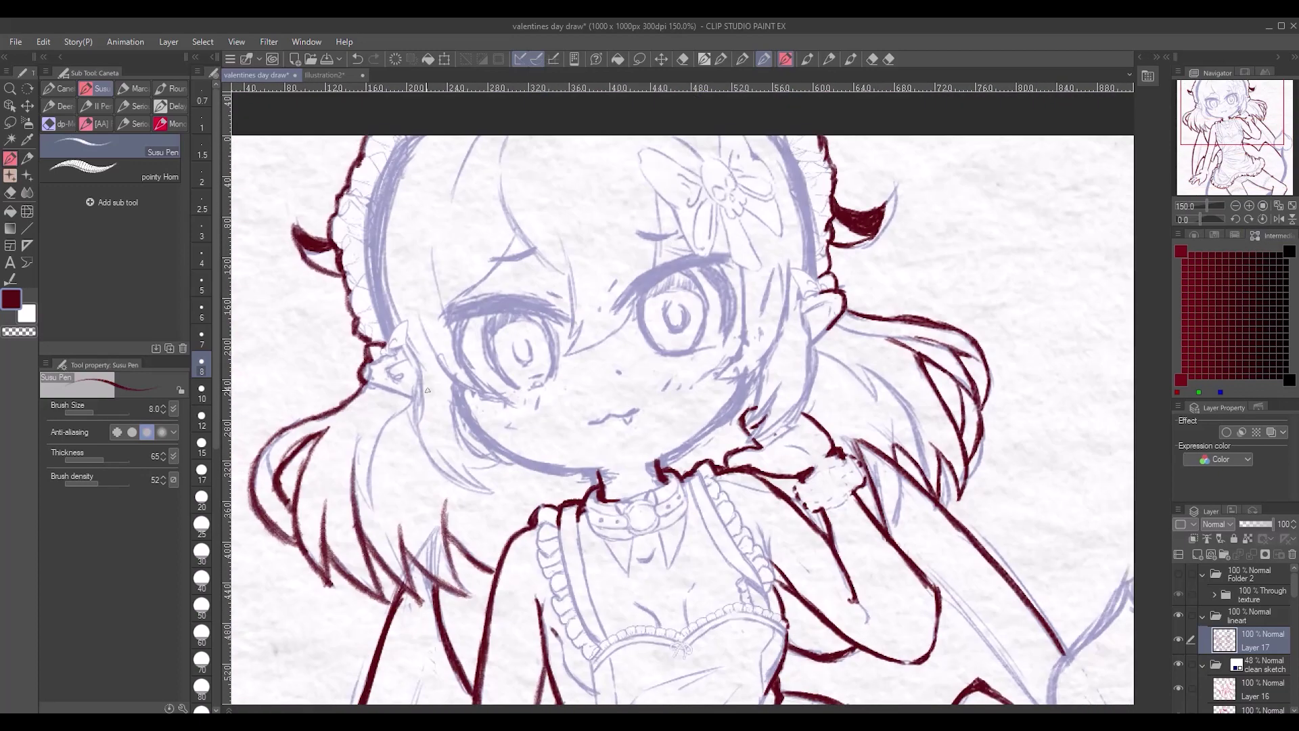
{"action": "mouse_move", "coordinate": [452, 389]}
{"action": "left_mouse_down"}
{"action": "mouse_move", "coordinate": [488, 493]}
{"action": "mouse_move", "coordinate": [508, 454]}
{"action": "mouse_move", "coordinate": [624, 466]}
{"action": "left_mouse_up"}
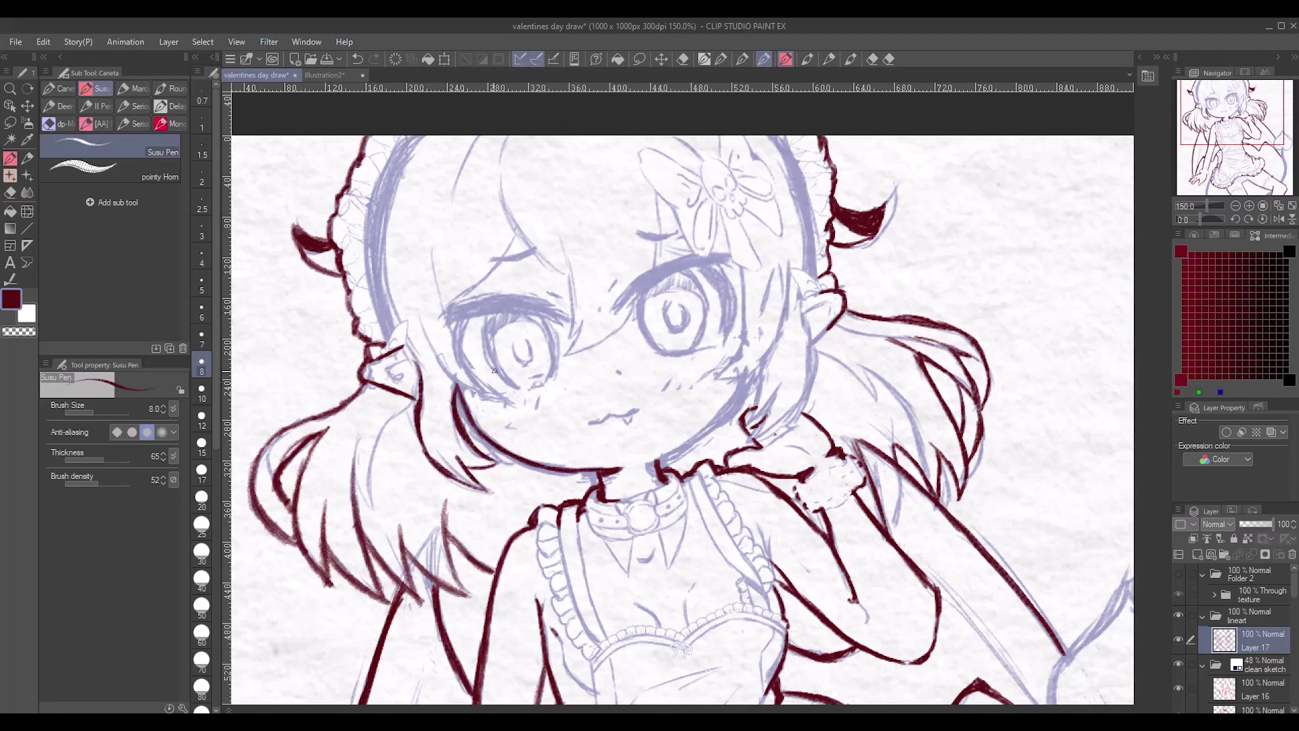
{"action": "left_click_drag", "start_coordinate": [414, 399], "coordinate": [356, 502]}
{"action": "left_click_drag", "start_coordinate": [368, 411], "coordinate": [351, 528]}
- Ink the pointed side locks framing the face on the right, next to the eye and cheek
{"action": "scroll", "coordinate": [1048, 537], "scroll_direction": "down", "scroll_amount": 5}
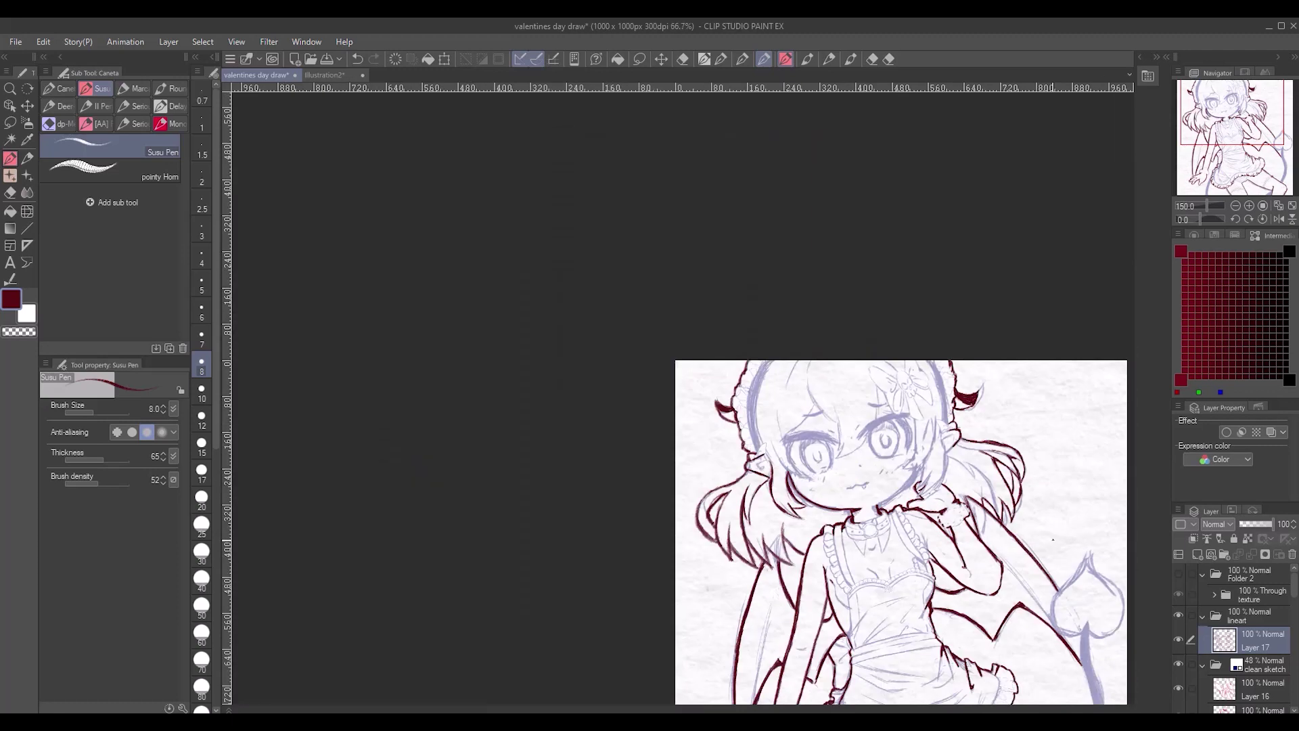
{"action": "scroll", "coordinate": [1115, 596], "scroll_direction": "up", "scroll_amount": 5}
{"action": "left_click_drag", "start_coordinate": [930, 401], "coordinate": [907, 508]}
{"action": "left_click_drag", "start_coordinate": [949, 491], "coordinate": [902, 516]}
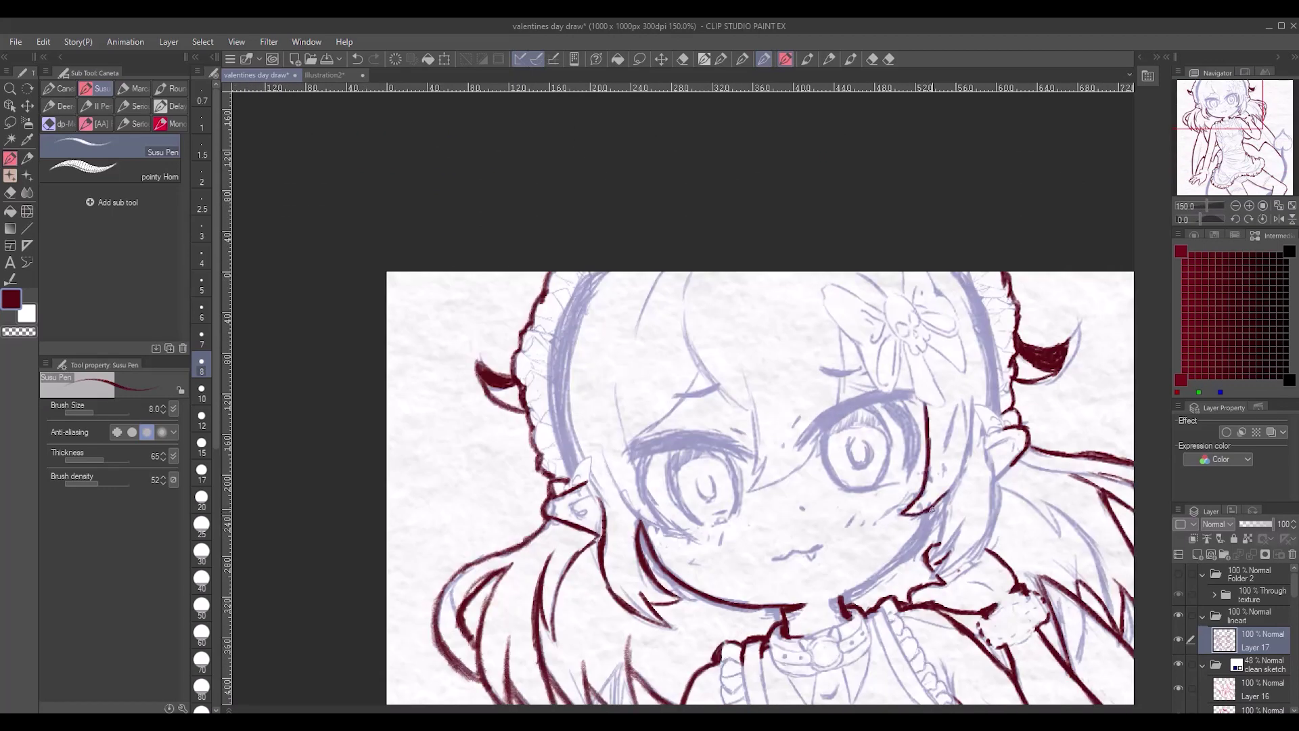
{"action": "left_click_drag", "start_coordinate": [967, 465], "coordinate": [931, 560]}
{"action": "left_click_drag", "start_coordinate": [989, 433], "coordinate": [935, 573]}
- Ink the right ear and the inner strands of the pigtail behind it
{"action": "mouse_move", "coordinate": [1014, 433]}
{"action": "left_mouse_down"}
{"action": "mouse_move", "coordinate": [976, 547]}
{"action": "mouse_move", "coordinate": [994, 488]}
{"action": "left_mouse_up"}
{"action": "left_click_drag", "start_coordinate": [1001, 489], "coordinate": [1066, 545]}
{"action": "left_click_drag", "start_coordinate": [1043, 495], "coordinate": [1076, 541]}
{"action": "left_click_drag", "start_coordinate": [1062, 518], "coordinate": [1116, 584]}
{"action": "left_click_drag", "start_coordinate": [1115, 583], "coordinate": [974, 586]}
{"action": "left_click_drag", "start_coordinate": [901, 469], "coordinate": [940, 479]}
{"action": "left_click_drag", "start_coordinate": [982, 483], "coordinate": [993, 492]}
{"action": "left_click_drag", "start_coordinate": [960, 556], "coordinate": [976, 588]}
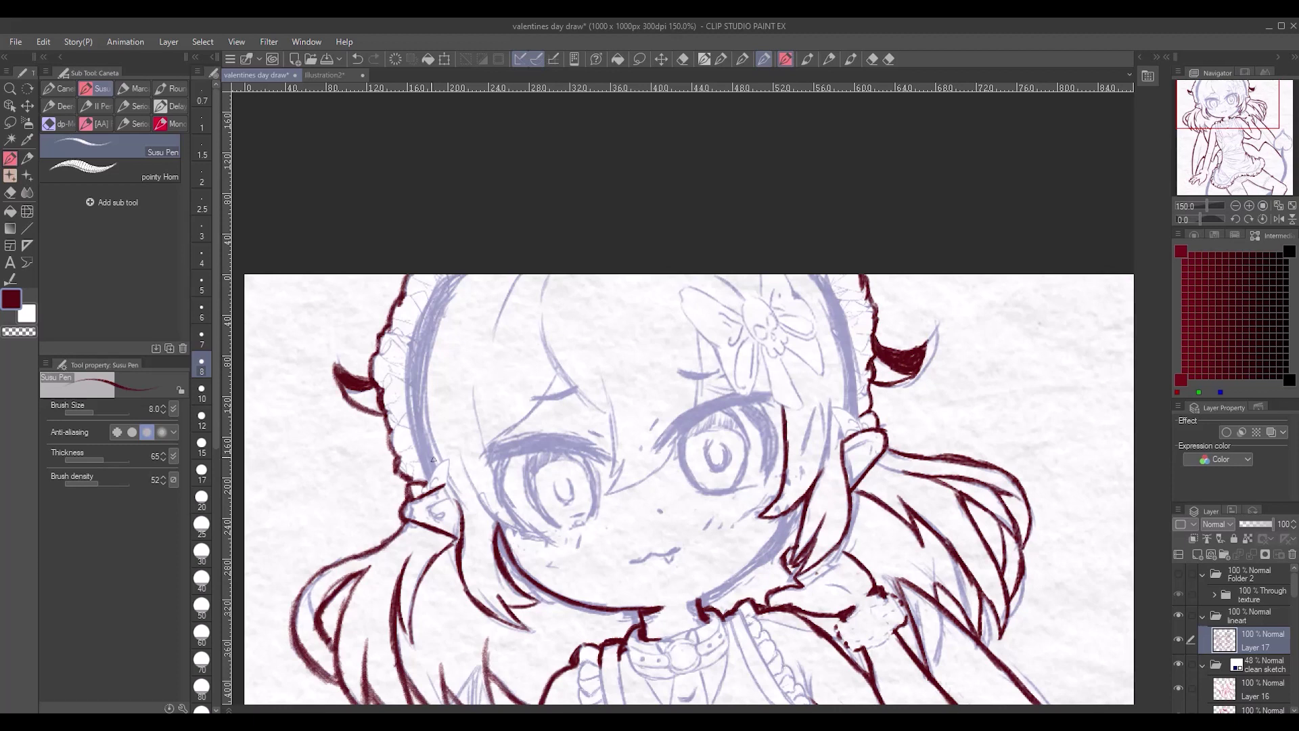
- Ink the headband's inner edges on both sides of the head and the right jaw line down to the chin
{"action": "left_click_drag", "start_coordinate": [433, 460], "coordinate": [463, 274]}
{"action": "left_click_drag", "start_coordinate": [431, 379], "coordinate": [425, 436]}
{"action": "left_click_drag", "start_coordinate": [448, 461], "coordinate": [431, 482]}
{"action": "mouse_move", "coordinate": [814, 274]}
{"action": "left_mouse_down"}
{"action": "mouse_move", "coordinate": [849, 410]}
{"action": "mouse_move", "coordinate": [834, 439]}
{"action": "left_mouse_up"}
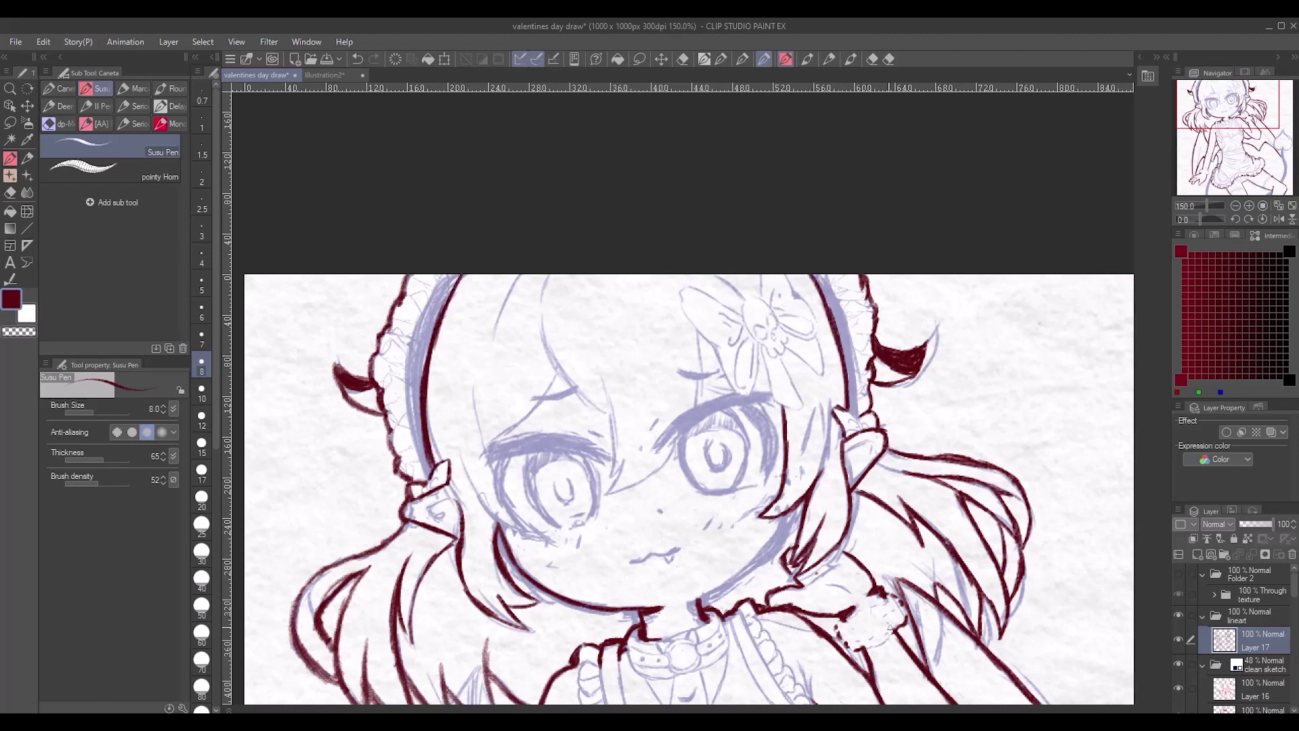
{"action": "mouse_move", "coordinate": [787, 514]}
{"action": "left_mouse_down"}
{"action": "mouse_move", "coordinate": [718, 599]}
{"action": "mouse_move", "coordinate": [677, 609]}
{"action": "left_mouse_up"}
{"action": "left_click_drag", "start_coordinate": [785, 525], "coordinate": [748, 574]}
- Ink the central fringe strands between the eyes and the lock sweeping over the right eye
{"action": "mouse_move", "coordinate": [541, 315]}
{"action": "left_mouse_down"}
{"action": "mouse_move", "coordinate": [551, 362]}
{"action": "mouse_move", "coordinate": [605, 416]}
{"action": "left_mouse_up"}
{"action": "left_click_drag", "start_coordinate": [599, 374], "coordinate": [613, 478]}
{"action": "left_click_drag", "start_coordinate": [634, 394], "coordinate": [614, 489]}
{"action": "mouse_move", "coordinate": [613, 488]}
{"action": "left_mouse_down"}
{"action": "mouse_move", "coordinate": [697, 393]}
{"action": "mouse_move", "coordinate": [680, 441]}
{"action": "left_mouse_up"}
{"action": "left_click_drag", "start_coordinate": [700, 386], "coordinate": [781, 406]}
{"action": "left_click_drag", "start_coordinate": [724, 346], "coordinate": [701, 396]}
{"action": "left_click_drag", "start_coordinate": [726, 379], "coordinate": [697, 400]}
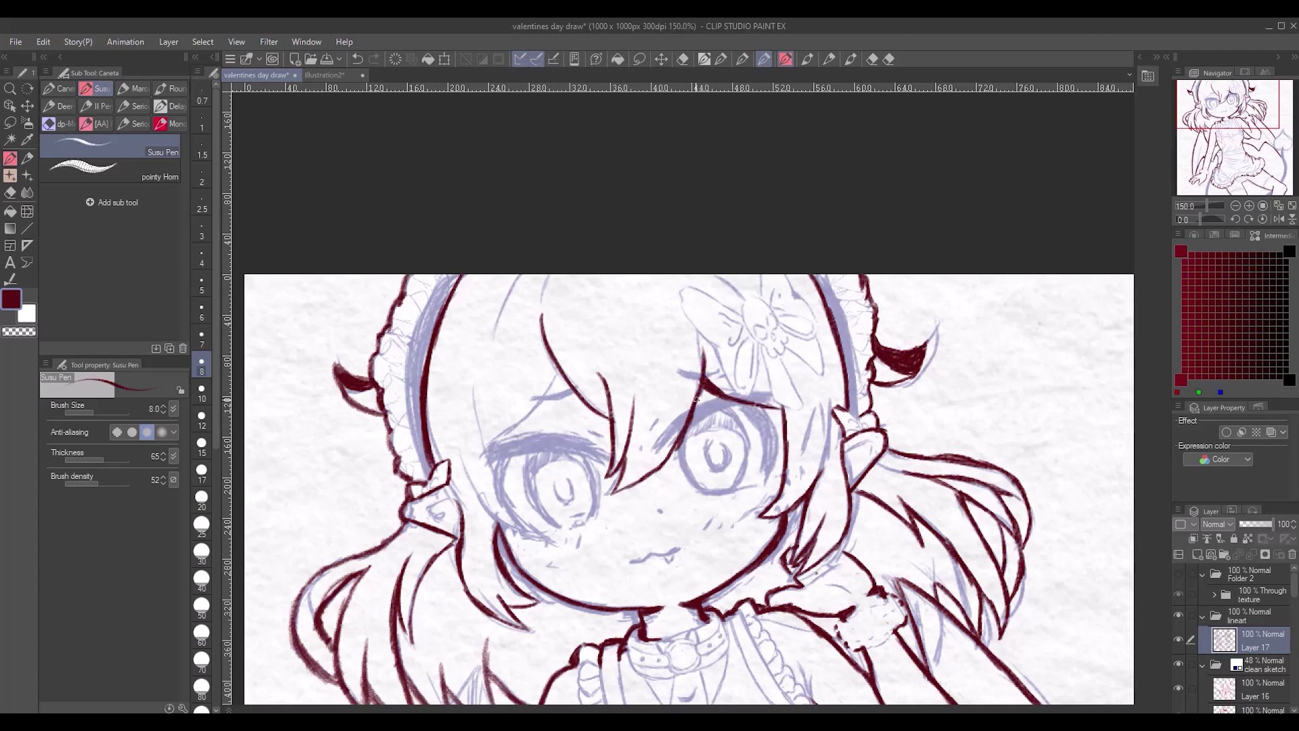
- Ink the fringe strands over the left eye and down the left cheek, and reinforce the lock beside the right eye
{"action": "left_click_drag", "start_coordinate": [785, 401], "coordinate": [780, 466]}
{"action": "mouse_move", "coordinate": [564, 376]}
{"action": "left_mouse_down"}
{"action": "mouse_move", "coordinate": [482, 450]}
{"action": "mouse_move", "coordinate": [549, 396]}
{"action": "left_mouse_up"}
{"action": "left_click_drag", "start_coordinate": [471, 388], "coordinate": [499, 515]}
{"action": "left_click_drag", "start_coordinate": [450, 438], "coordinate": [549, 541]}
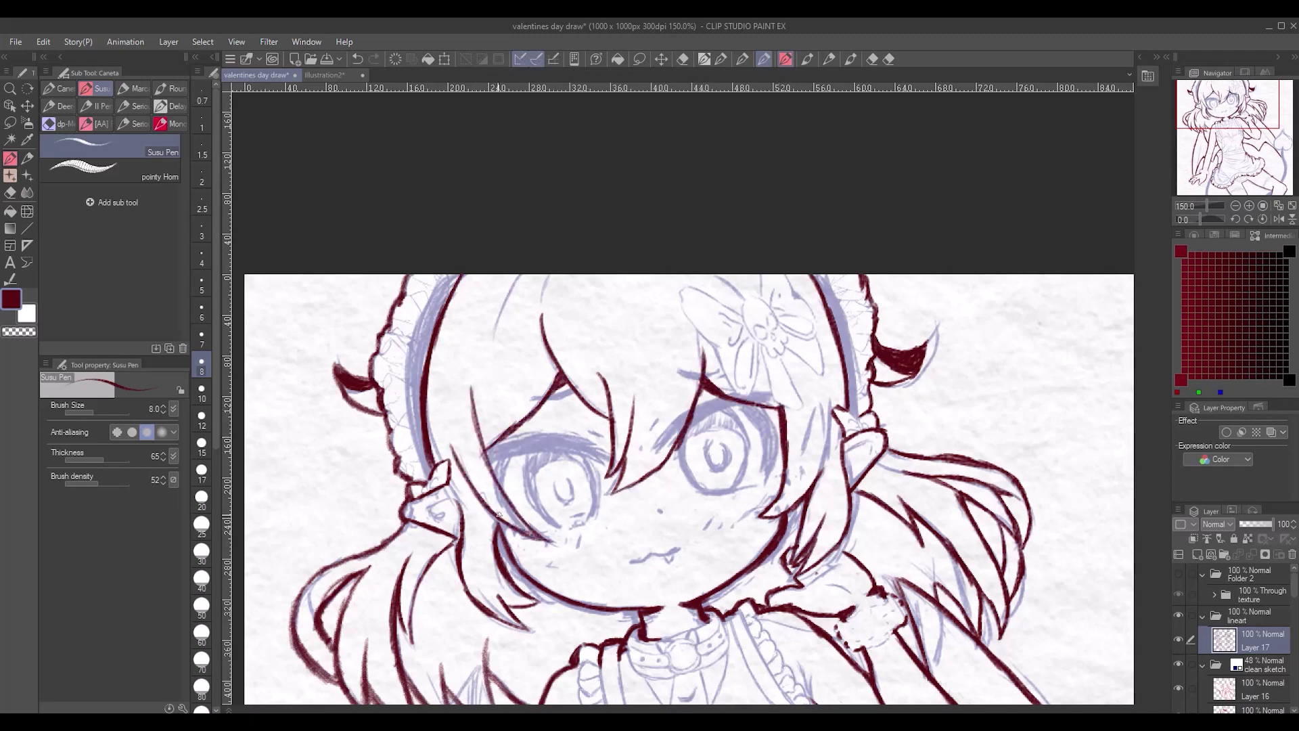
- Reinforce the central fringe tips and the left cheek lock with additional strokes
{"action": "scroll", "coordinate": [500, 514], "scroll_direction": "down", "scroll_amount": 5}
{"action": "scroll", "coordinate": [1135, 663], "scroll_direction": "up", "scroll_amount": 5}
{"action": "left_click_drag", "start_coordinate": [586, 432], "coordinate": [577, 501]}
{"action": "left_click_drag", "start_coordinate": [559, 441], "coordinate": [523, 472]}
{"action": "left_click_drag", "start_coordinate": [409, 517], "coordinate": [443, 587]}
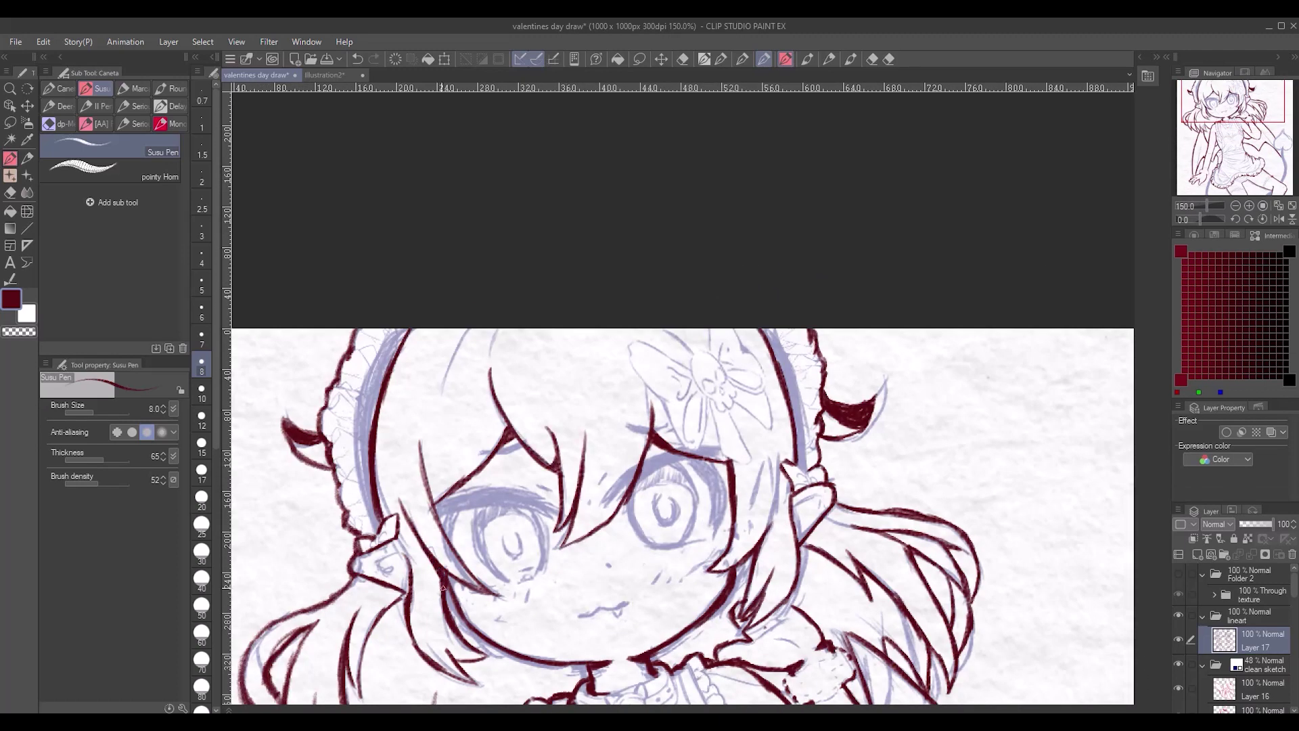
- Ink the tips of the side lock beside the right cheek and reinforce the jaw line toward the chin
{"action": "left_click_drag", "start_coordinate": [772, 509], "coordinate": [755, 584]}
{"action": "left_click_drag", "start_coordinate": [779, 552], "coordinate": [768, 612]}
{"action": "scroll", "coordinate": [745, 623], "scroll_direction": "down", "scroll_amount": 5}
{"action": "scroll", "coordinate": [670, 677], "scroll_direction": "up", "scroll_amount": 5}
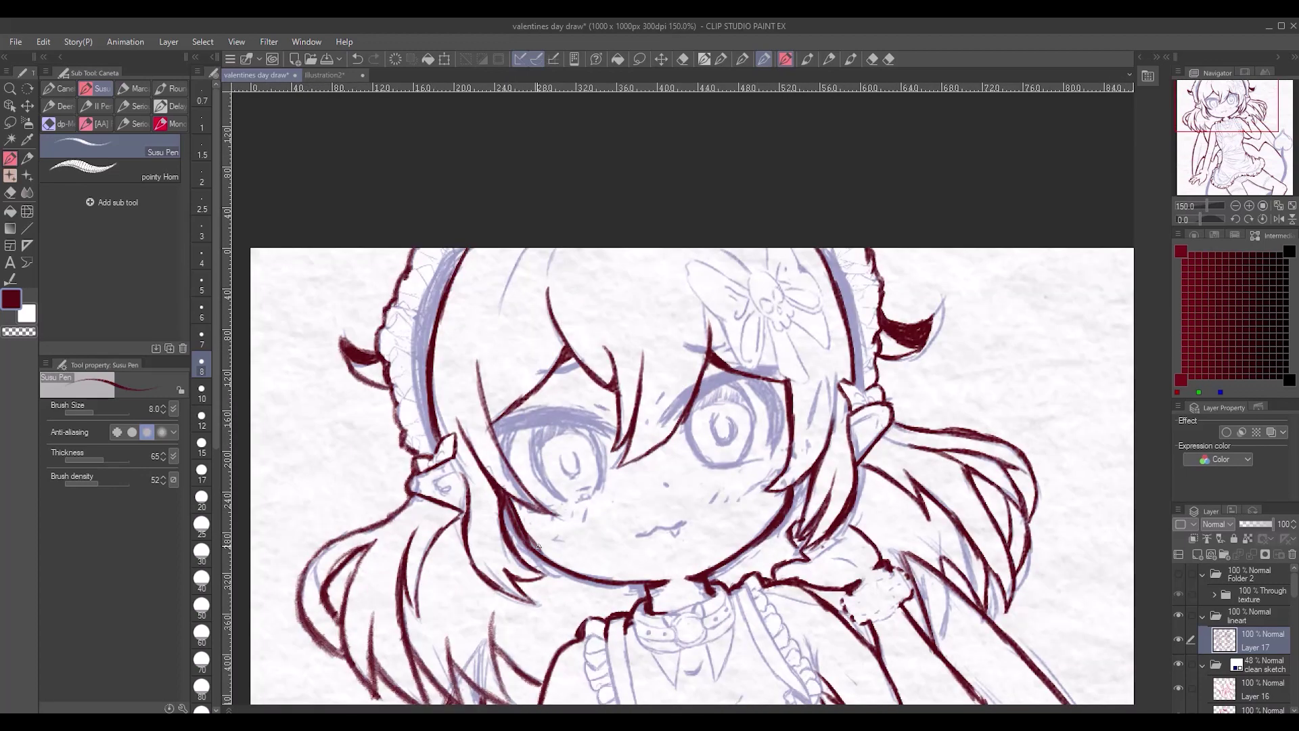
{"action": "left_click_drag", "start_coordinate": [521, 531], "coordinate": [628, 581]}
- Ink the dress's shoulder straps and their scalloped ruffle edges on both sides of the chest
{"action": "scroll", "coordinate": [659, 586], "scroll_direction": "down", "scroll_amount": 5}
{"action": "scroll", "coordinate": [745, 542], "scroll_direction": "up", "scroll_amount": 5}
{"action": "left_click_drag", "start_coordinate": [708, 469], "coordinate": [734, 586]}
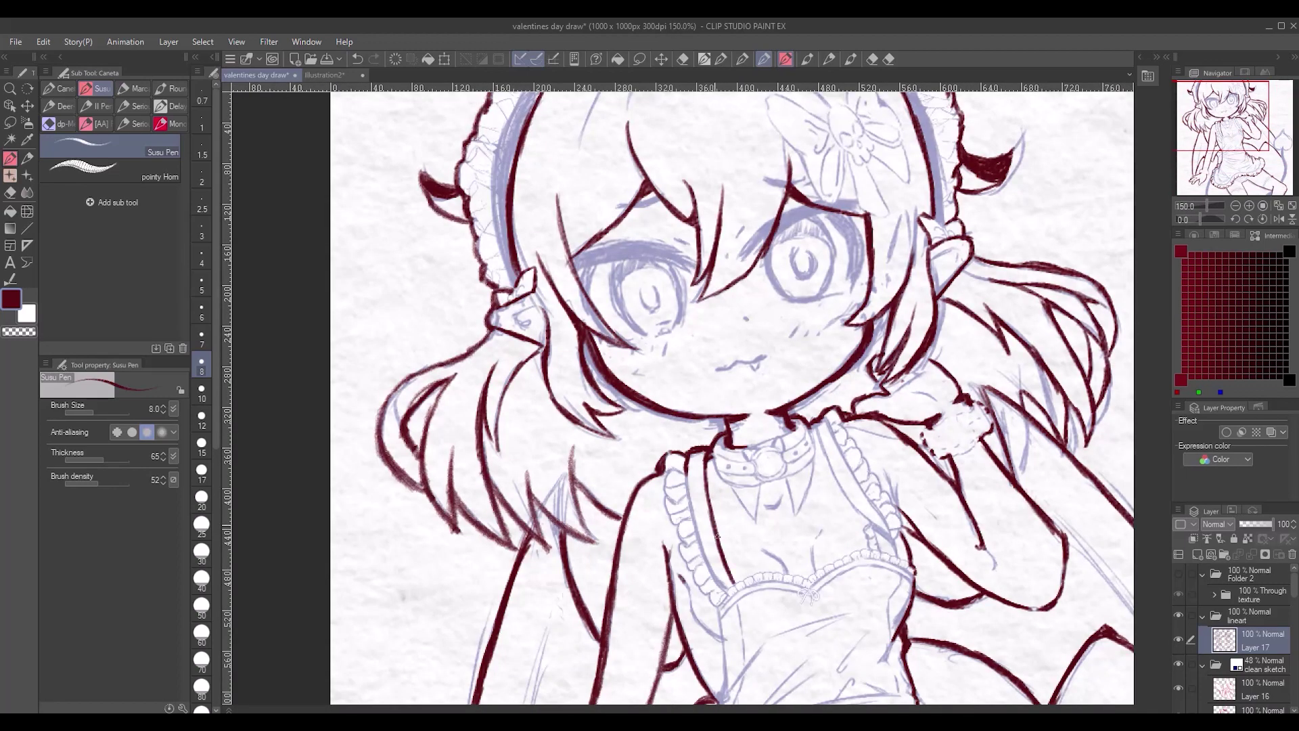
{"action": "left_click_drag", "start_coordinate": [665, 470], "coordinate": [716, 604]}
{"action": "left_click_drag", "start_coordinate": [842, 421], "coordinate": [897, 551]}
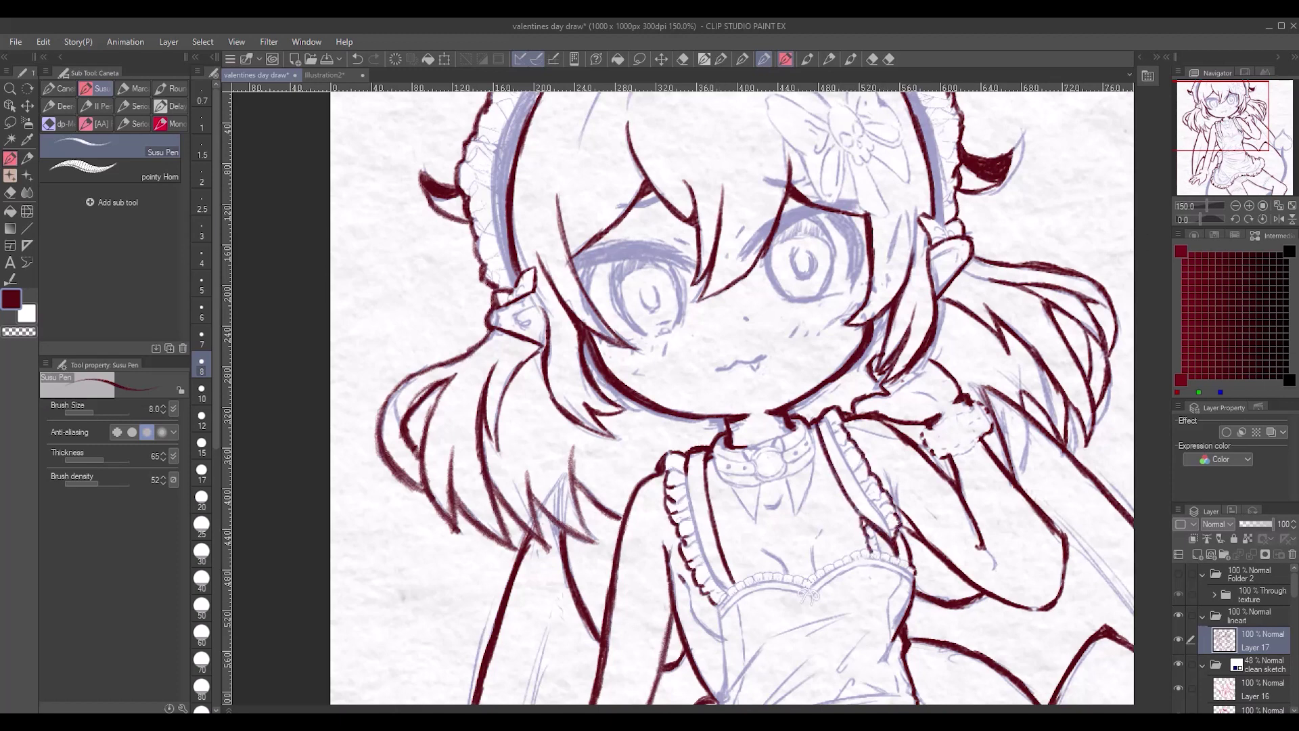
- Ink the choker band around the neck and the pointed collar tips hanging below it
{"action": "left_click_drag", "start_coordinate": [716, 450], "coordinate": [739, 486]}
{"action": "left_click_drag", "start_coordinate": [732, 485], "coordinate": [758, 519]}
{"action": "left_click_drag", "start_coordinate": [812, 464], "coordinate": [789, 512]}
{"action": "left_click_drag", "start_coordinate": [816, 442], "coordinate": [802, 477]}
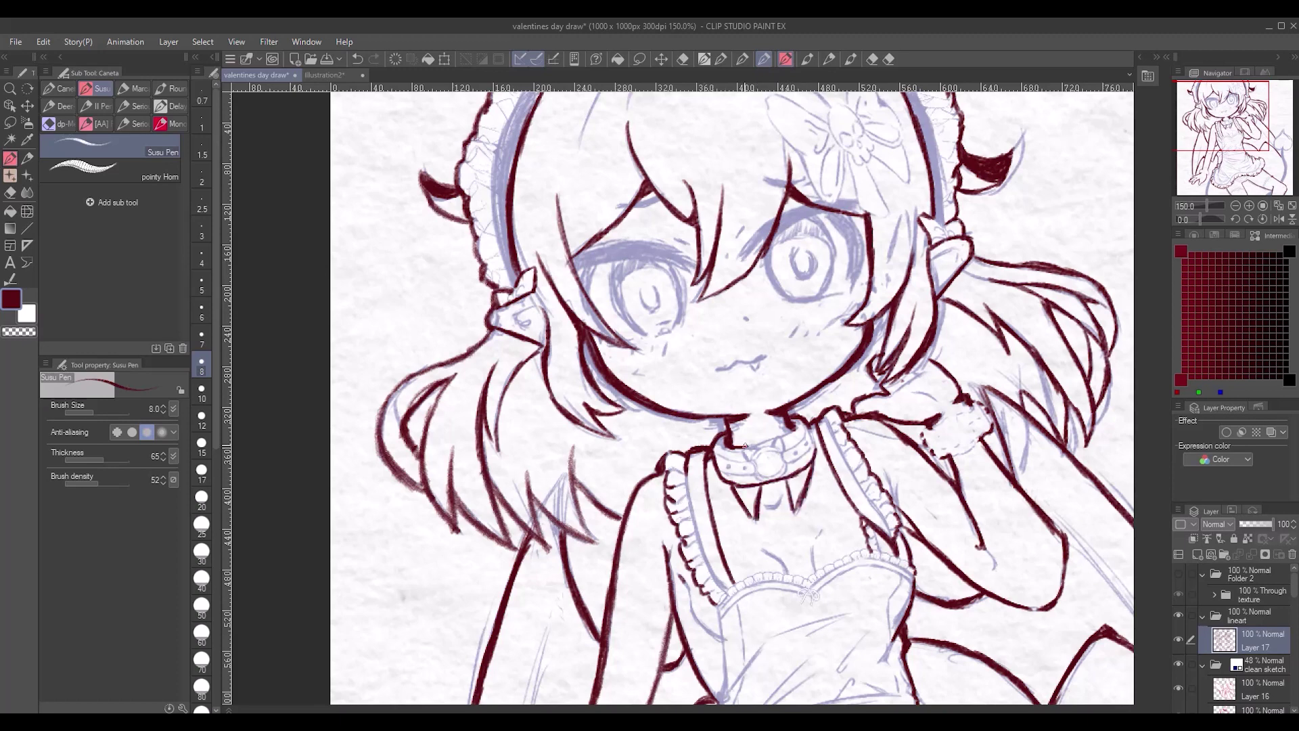
{"action": "left_click_drag", "start_coordinate": [732, 446], "coordinate": [748, 440]}
{"action": "mouse_move", "coordinate": [790, 420]}
{"action": "left_mouse_down"}
{"action": "mouse_move", "coordinate": [802, 429]}
{"action": "mouse_move", "coordinate": [748, 504]}
{"action": "left_mouse_up"}
- Ink the bodice's frilled neckline, its left side edge and the fold line at the right waist
{"action": "scroll", "coordinate": [745, 406], "scroll_direction": "down", "scroll_amount": 3}
{"action": "left_click_drag", "start_coordinate": [745, 505], "coordinate": [756, 471]}
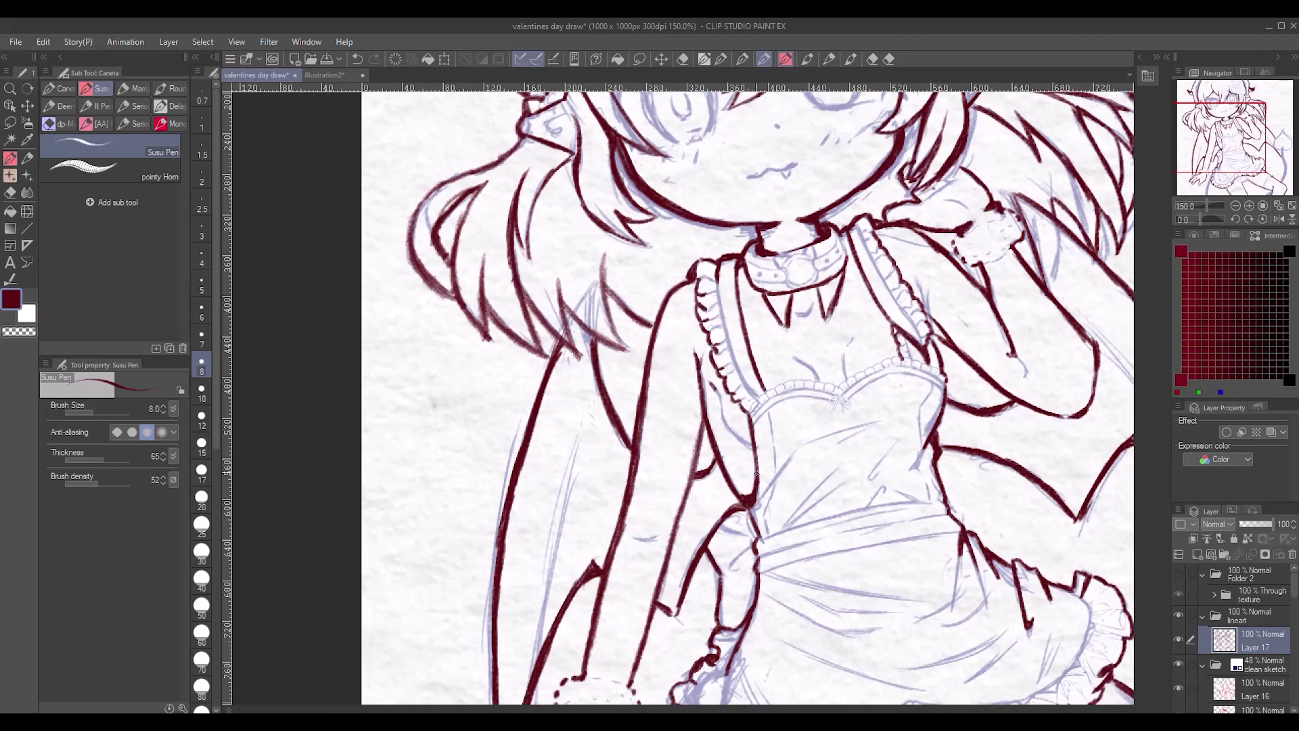
{"action": "left_click_drag", "start_coordinate": [766, 391], "coordinate": [804, 381]}
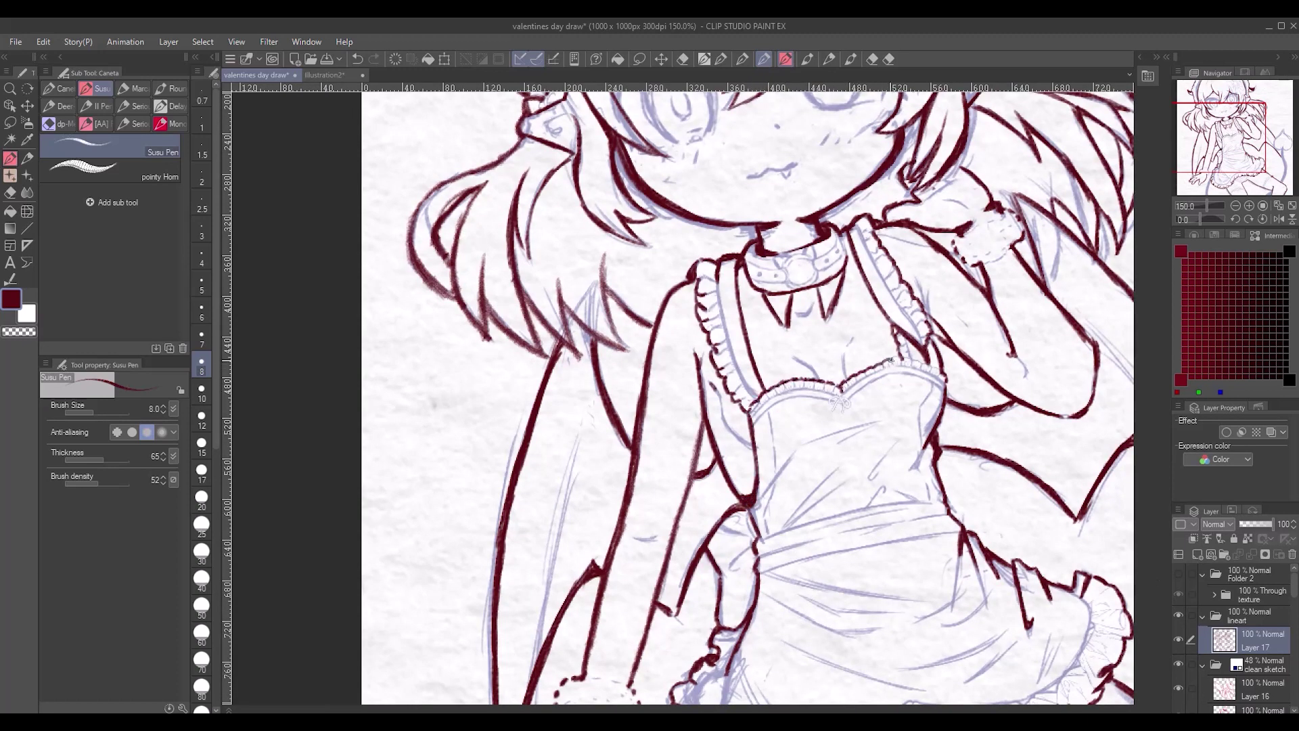
{"action": "left_click_drag", "start_coordinate": [927, 447], "coordinate": [916, 484]}
- Ink both edges of the tail section that emerges below the skirt on the left side
{"action": "scroll", "coordinate": [744, 392], "scroll_direction": "down", "scroll_amount": 3}
{"action": "left_click_drag", "start_coordinate": [641, 570], "coordinate": [612, 691]}
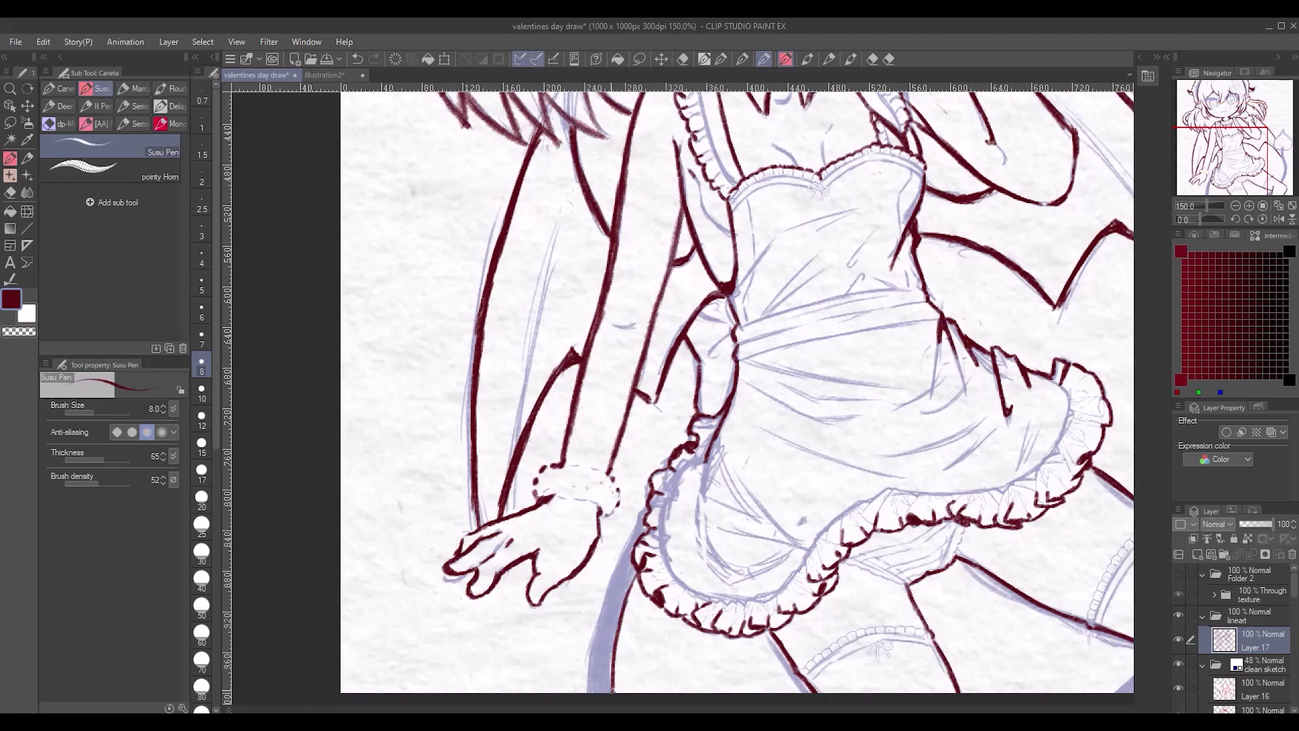
{"action": "left_click_drag", "start_coordinate": [647, 511], "coordinate": [590, 691]}
{"action": "left_click_drag", "start_coordinate": [594, 619], "coordinate": [589, 693]}
{"action": "left_click_drag", "start_coordinate": [645, 514], "coordinate": [616, 694]}
- Ink the tail section below the knee and both long edges of the tail curving up to its tip
{"action": "mouse_move", "coordinate": [879, 575]}
{"action": "left_mouse_down"}
{"action": "mouse_move", "coordinate": [774, 633]}
{"action": "mouse_move", "coordinate": [839, 624]}
{"action": "mouse_move", "coordinate": [568, 560]}
{"action": "left_mouse_up"}
{"action": "left_click_drag", "start_coordinate": [785, 647], "coordinate": [731, 682]}
{"action": "left_click_drag", "start_coordinate": [880, 525], "coordinate": [861, 566]}
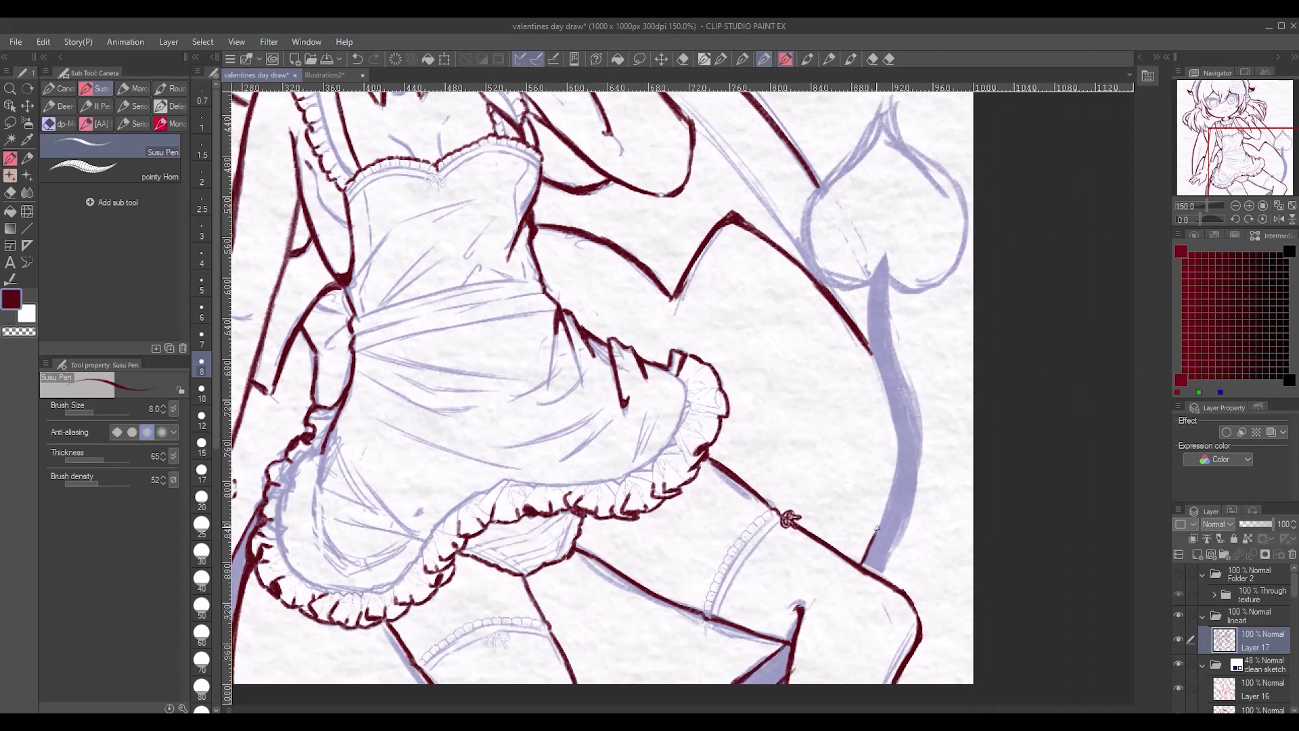
{"action": "left_click_drag", "start_coordinate": [892, 498], "coordinate": [866, 560]}
{"action": "left_click_drag", "start_coordinate": [882, 258], "coordinate": [873, 447]}
{"action": "left_click_drag", "start_coordinate": [873, 284], "coordinate": [888, 508]}
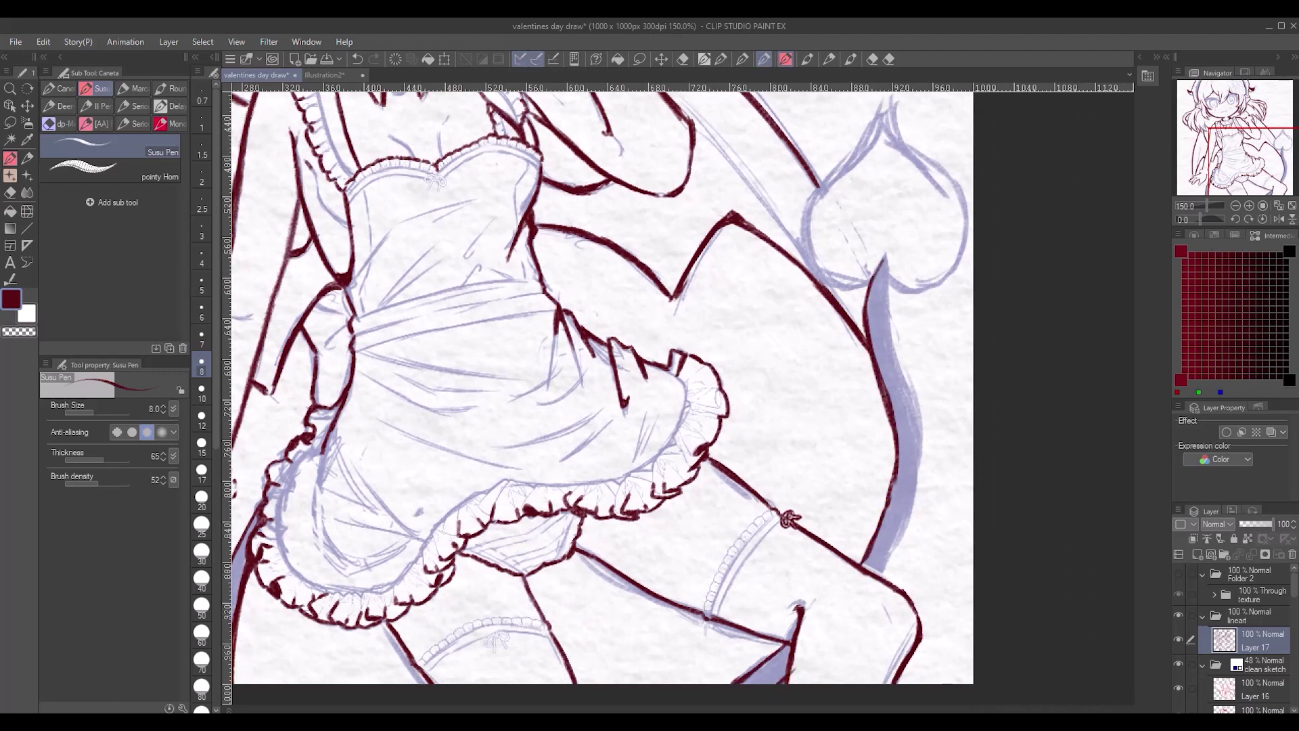
{"action": "mouse_move", "coordinate": [882, 268]}
{"action": "left_mouse_down"}
{"action": "mouse_move", "coordinate": [920, 426]}
{"action": "mouse_move", "coordinate": [912, 513]}
{"action": "mouse_move", "coordinate": [882, 575]}
{"action": "left_mouse_up"}
{"action": "left_click_drag", "start_coordinate": [881, 254], "coordinate": [895, 359]}
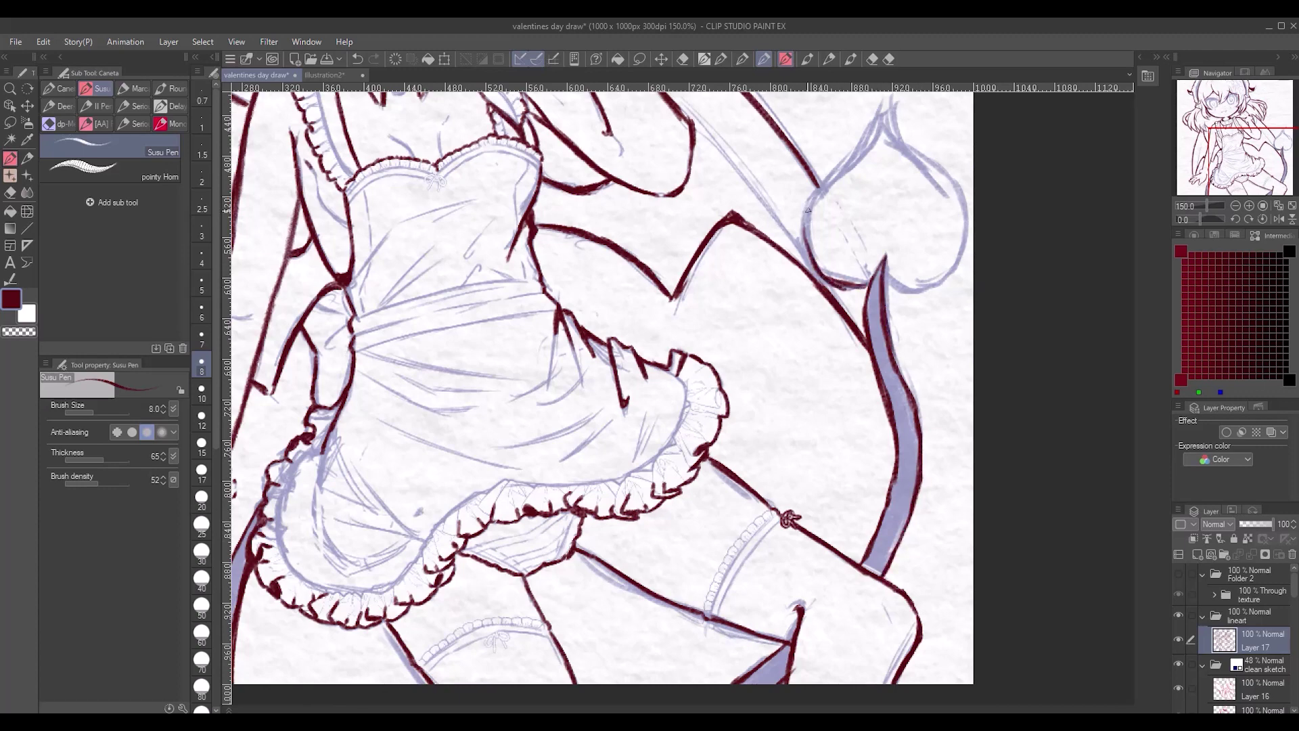
- Ink the spade-shaped outline of the tail tip, including its point and both rounded lobes
{"action": "left_click_drag", "start_coordinate": [807, 211], "coordinate": [819, 274]}
{"action": "mouse_move", "coordinate": [883, 109]}
{"action": "left_mouse_down"}
{"action": "mouse_move", "coordinate": [812, 200]}
{"action": "mouse_move", "coordinate": [856, 281]}
{"action": "mouse_move", "coordinate": [883, 261]}
{"action": "mouse_move", "coordinate": [880, 274]}
{"action": "left_mouse_up"}
{"action": "mouse_move", "coordinate": [883, 117]}
{"action": "left_mouse_down"}
{"action": "mouse_move", "coordinate": [877, 132]}
{"action": "mouse_move", "coordinate": [964, 203]}
{"action": "left_mouse_up"}
{"action": "left_click_drag", "start_coordinate": [883, 268], "coordinate": [926, 291]}
{"action": "left_click_drag", "start_coordinate": [961, 182], "coordinate": [917, 291]}
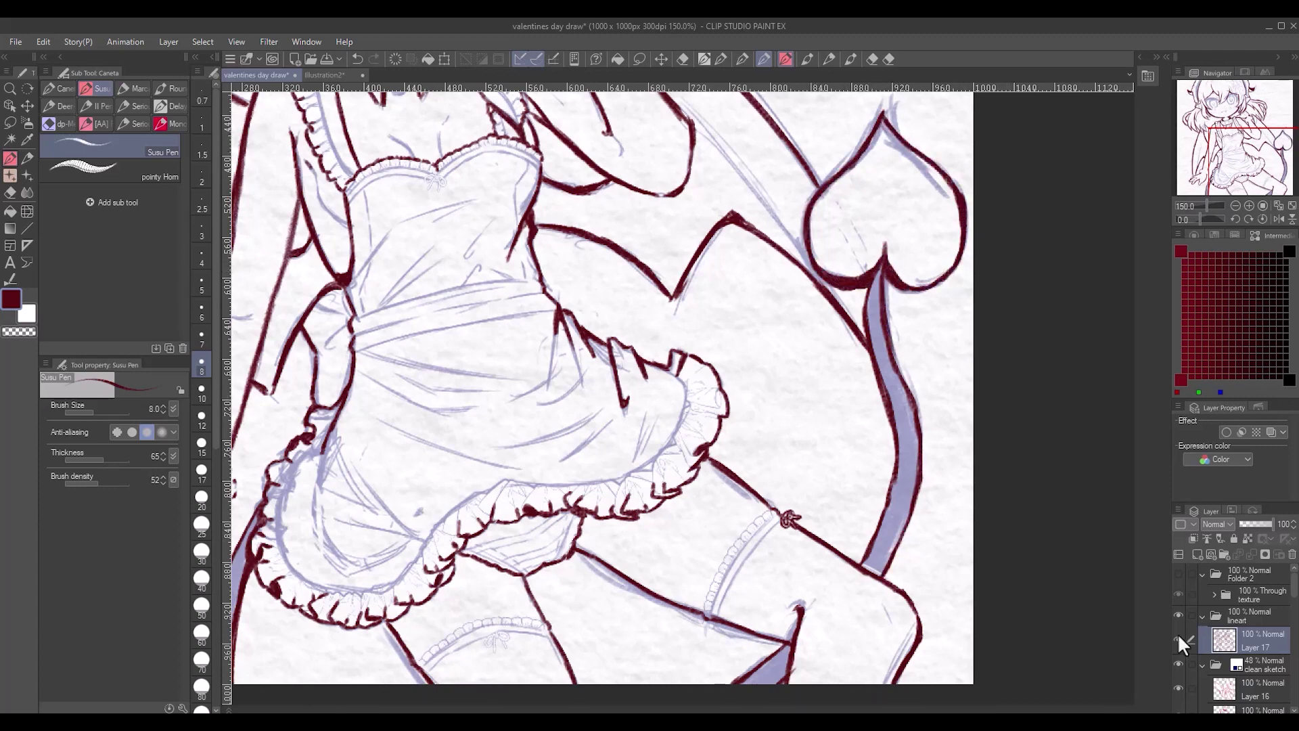
- Set the pen's brush size to 5 and ink the inner details of the left ear
{"action": "left_click", "coordinate": [201, 284]}
{"action": "mouse_move", "coordinate": [338, 163]}
{"action": "left_mouse_down"}
{"action": "mouse_move", "coordinate": [453, 372]}
{"action": "mouse_move", "coordinate": [582, 528]}
{"action": "left_mouse_up"}
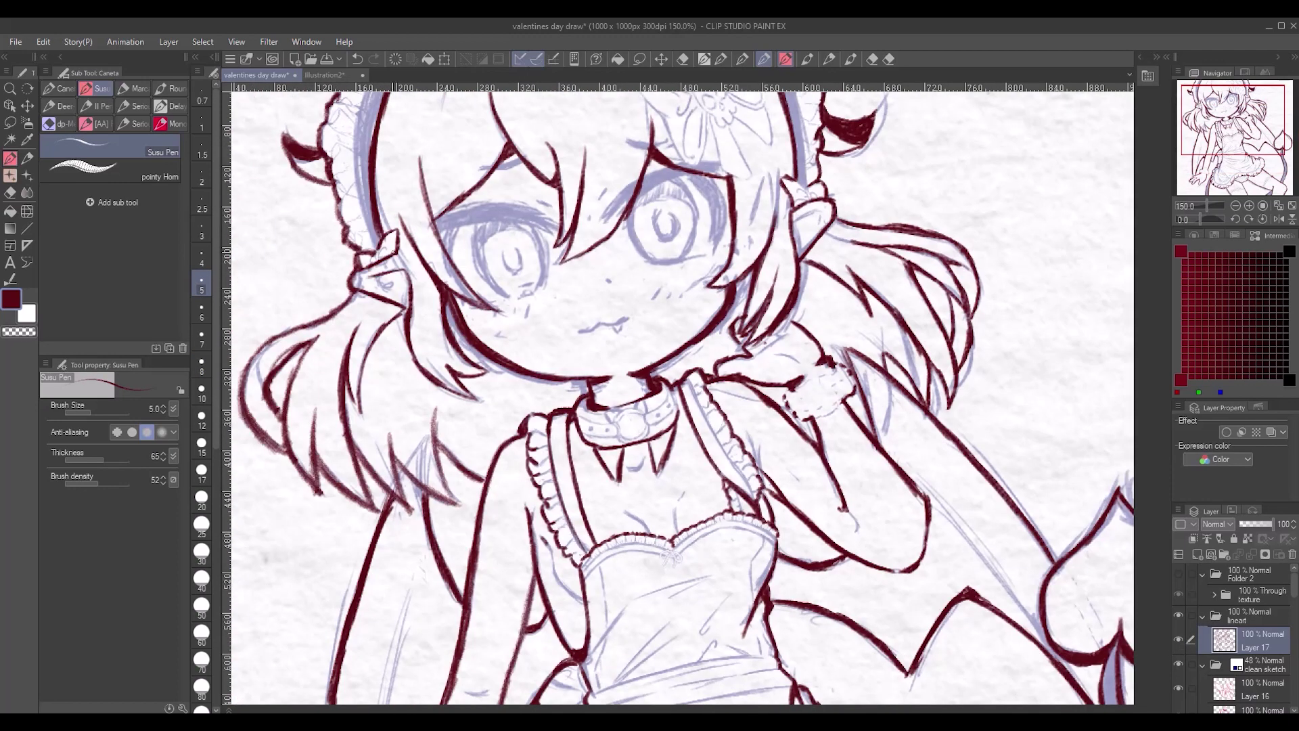
{"action": "left_click_drag", "start_coordinate": [411, 252], "coordinate": [394, 287]}
{"action": "left_click_drag", "start_coordinate": [366, 277], "coordinate": [373, 288]}
{"action": "left_click_drag", "start_coordinate": [386, 287], "coordinate": [399, 294]}
- Switch to the Delay-free Pencil 2 brush and ink the remaining headband edge on the right side of the head
{"action": "key", "text": "e"}
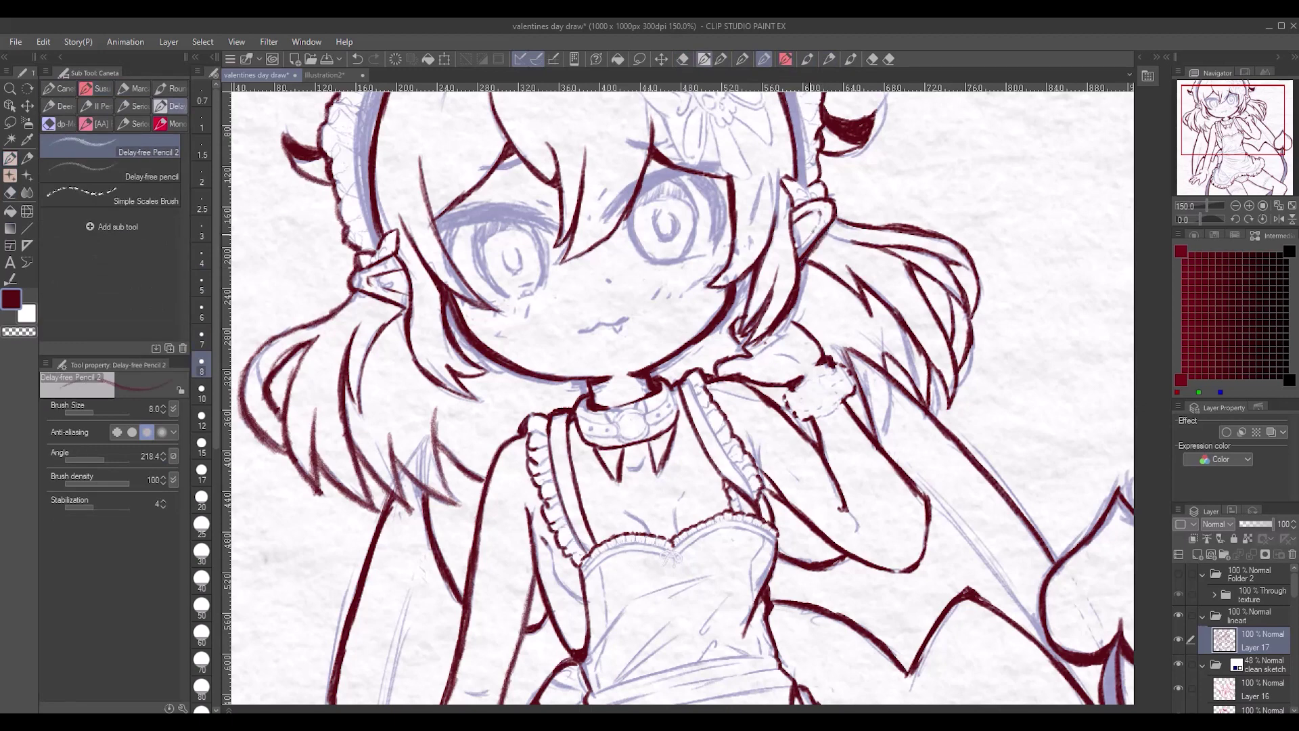
{"action": "key", "text": "p"}
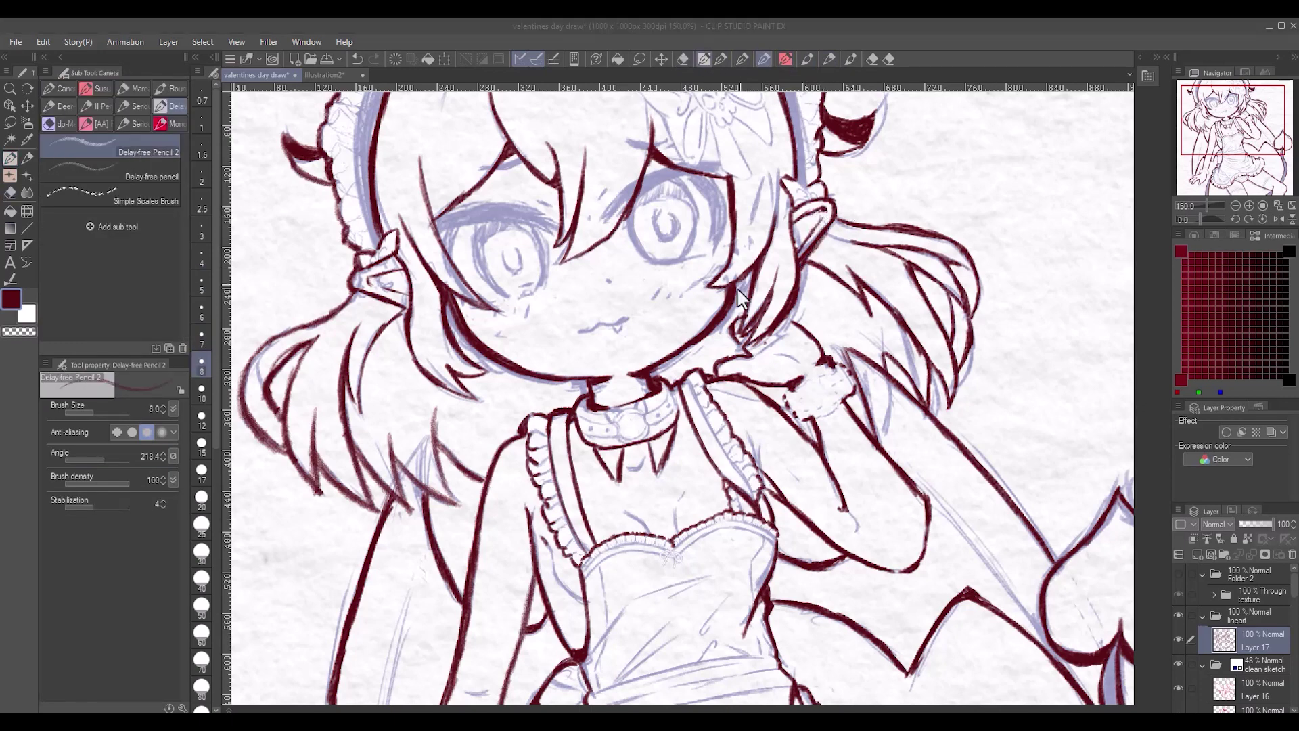
{"action": "left_click_drag", "start_coordinate": [838, 417], "coordinate": [933, 653]}
{"action": "left_click_drag", "start_coordinate": [501, 283], "coordinate": [467, 484]}
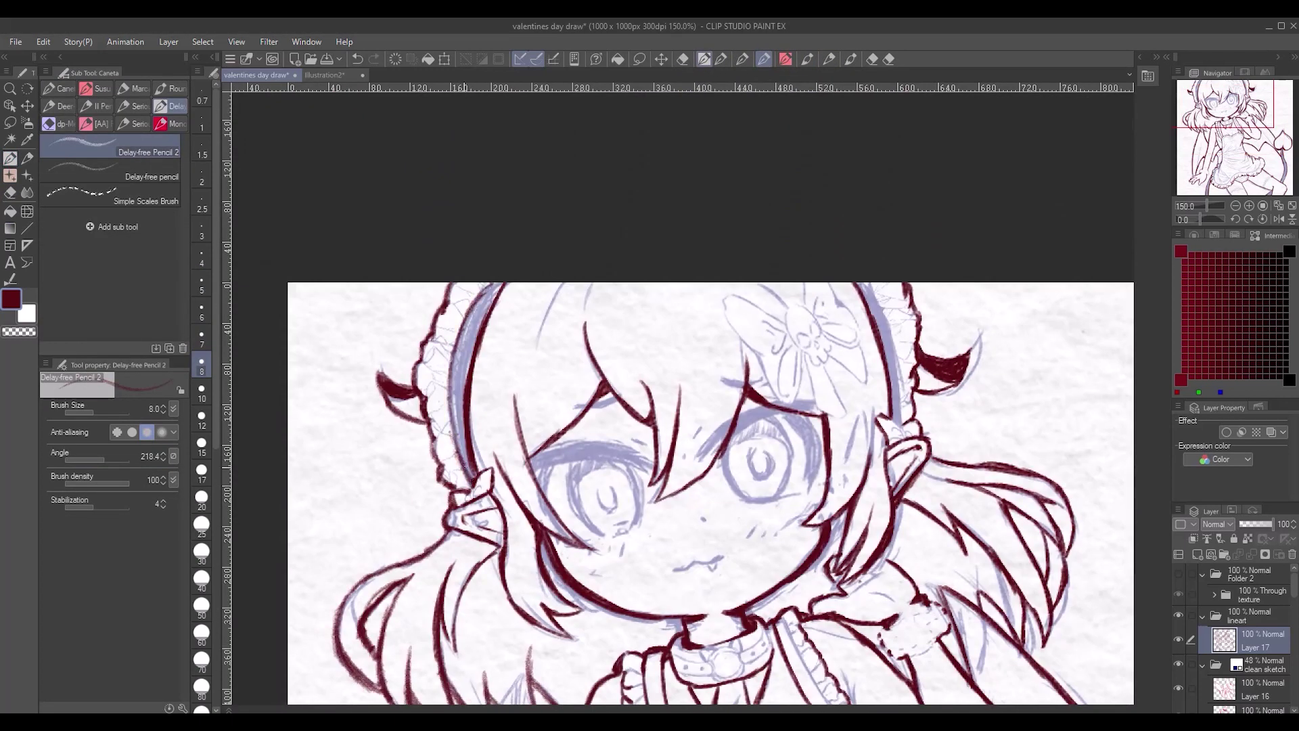
{"action": "left_click_drag", "start_coordinate": [880, 283], "coordinate": [900, 428]}
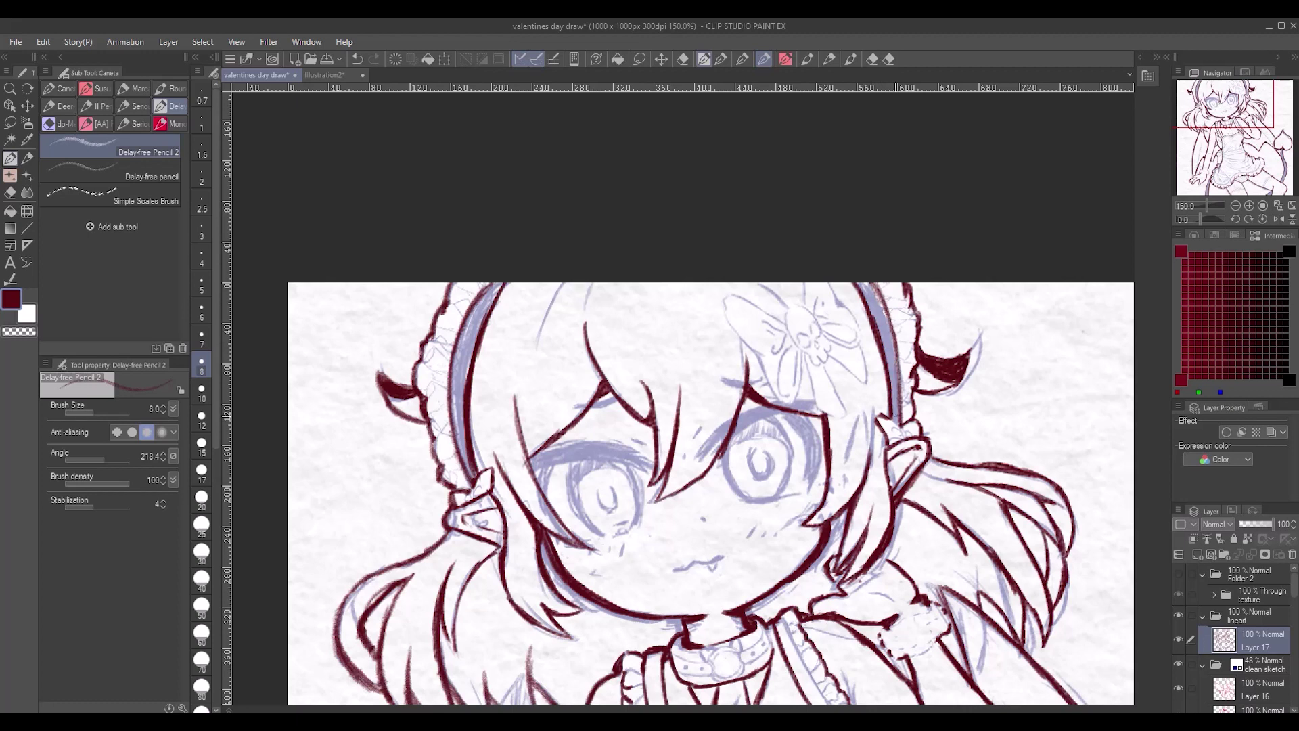
- Ink the left loop and the lower-left ribbon tail of the hair bow
{"action": "mouse_move", "coordinate": [762, 355]}
{"action": "left_mouse_down"}
{"action": "mouse_move", "coordinate": [722, 302]}
{"action": "mouse_move", "coordinate": [786, 324]}
{"action": "left_mouse_up"}
{"action": "left_click_drag", "start_coordinate": [756, 355], "coordinate": [782, 404]}
{"action": "left_click_drag", "start_coordinate": [803, 349], "coordinate": [785, 406]}
{"action": "left_click_drag", "start_coordinate": [770, 352], "coordinate": [762, 354]}
{"action": "left_click_drag", "start_coordinate": [724, 295], "coordinate": [739, 336]}
{"action": "left_click_drag", "start_coordinate": [787, 389], "coordinate": [776, 396]}
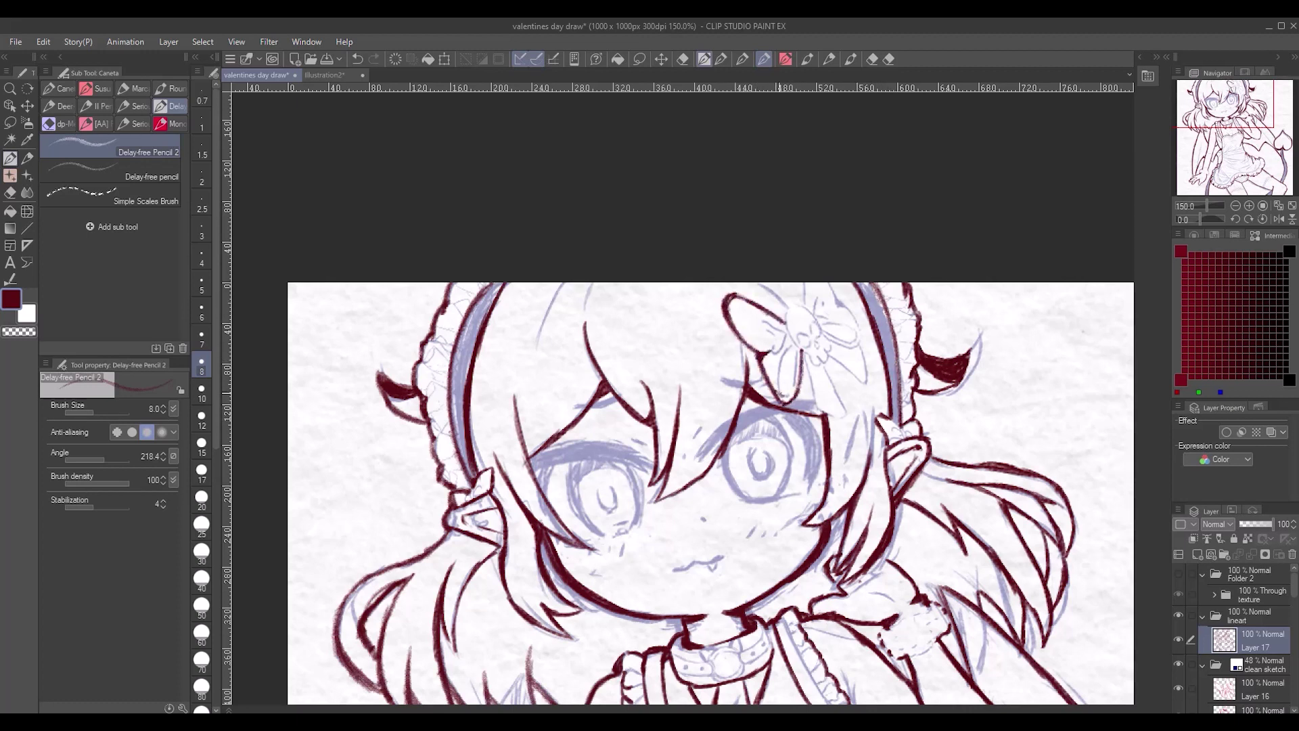
- Ink the bow's skull ornament, right loops and remaining ribbon tails, shading the inner folds
{"action": "left_click_drag", "start_coordinate": [785, 352], "coordinate": [781, 397]}
{"action": "mouse_move", "coordinate": [778, 330]}
{"action": "left_mouse_down"}
{"action": "mouse_move", "coordinate": [794, 349]}
{"action": "mouse_move", "coordinate": [829, 350]}
{"action": "mouse_move", "coordinate": [805, 345]}
{"action": "mouse_move", "coordinate": [818, 337]}
{"action": "mouse_move", "coordinate": [823, 352]}
{"action": "left_mouse_up"}
{"action": "mouse_move", "coordinate": [814, 313]}
{"action": "left_mouse_down"}
{"action": "mouse_move", "coordinate": [823, 285]}
{"action": "mouse_move", "coordinate": [847, 310]}
{"action": "left_mouse_up"}
{"action": "left_click_drag", "start_coordinate": [828, 343], "coordinate": [859, 349]}
{"action": "left_click_drag", "start_coordinate": [836, 306], "coordinate": [846, 341]}
{"action": "mouse_move", "coordinate": [827, 357]}
{"action": "left_mouse_down"}
{"action": "mouse_move", "coordinate": [843, 409]}
{"action": "mouse_move", "coordinate": [865, 377]}
{"action": "left_mouse_up"}
{"action": "left_click_drag", "start_coordinate": [861, 342], "coordinate": [864, 370]}
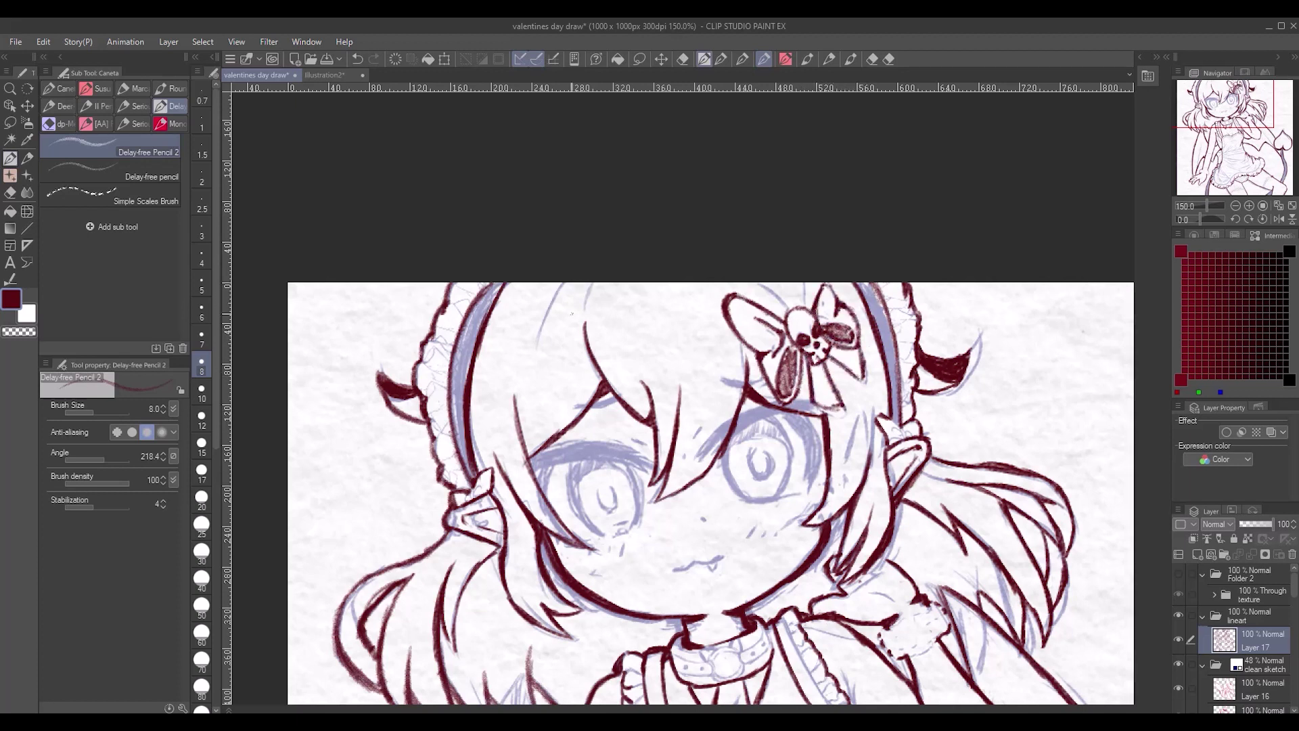
- Ink the long hair strands above the fringe, down the left side and beside the right eye
{"action": "left_click_drag", "start_coordinate": [589, 284], "coordinate": [585, 321]}
{"action": "left_click_drag", "start_coordinate": [541, 283], "coordinate": [517, 378]}
{"action": "left_click_drag", "start_coordinate": [526, 440], "coordinate": [559, 449]}
{"action": "left_click_drag", "start_coordinate": [516, 451], "coordinate": [580, 398]}
{"action": "left_click_drag", "start_coordinate": [551, 282], "coordinate": [528, 334]}
{"action": "mouse_move", "coordinate": [527, 360]}
{"action": "left_mouse_down"}
{"action": "mouse_move", "coordinate": [515, 450]}
{"action": "mouse_move", "coordinate": [483, 467]}
{"action": "left_mouse_up"}
{"action": "left_click_drag", "start_coordinate": [873, 379], "coordinate": [858, 472]}
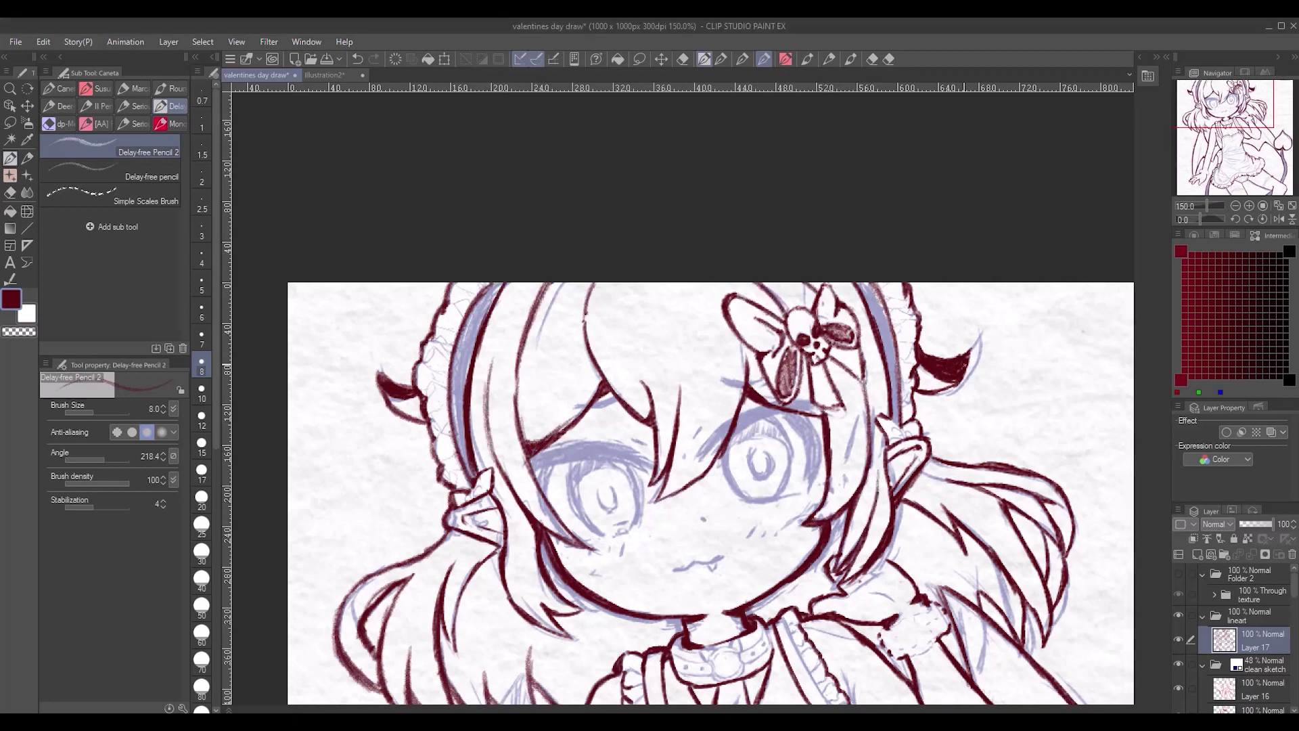
- Ink the pleat lines inside the headband's ruffle on the left side of the head
{"action": "left_click_drag", "start_coordinate": [437, 349], "coordinate": [422, 368]}
{"action": "left_click_drag", "start_coordinate": [433, 352], "coordinate": [450, 364]}
{"action": "left_click_drag", "start_coordinate": [423, 363], "coordinate": [448, 375]}
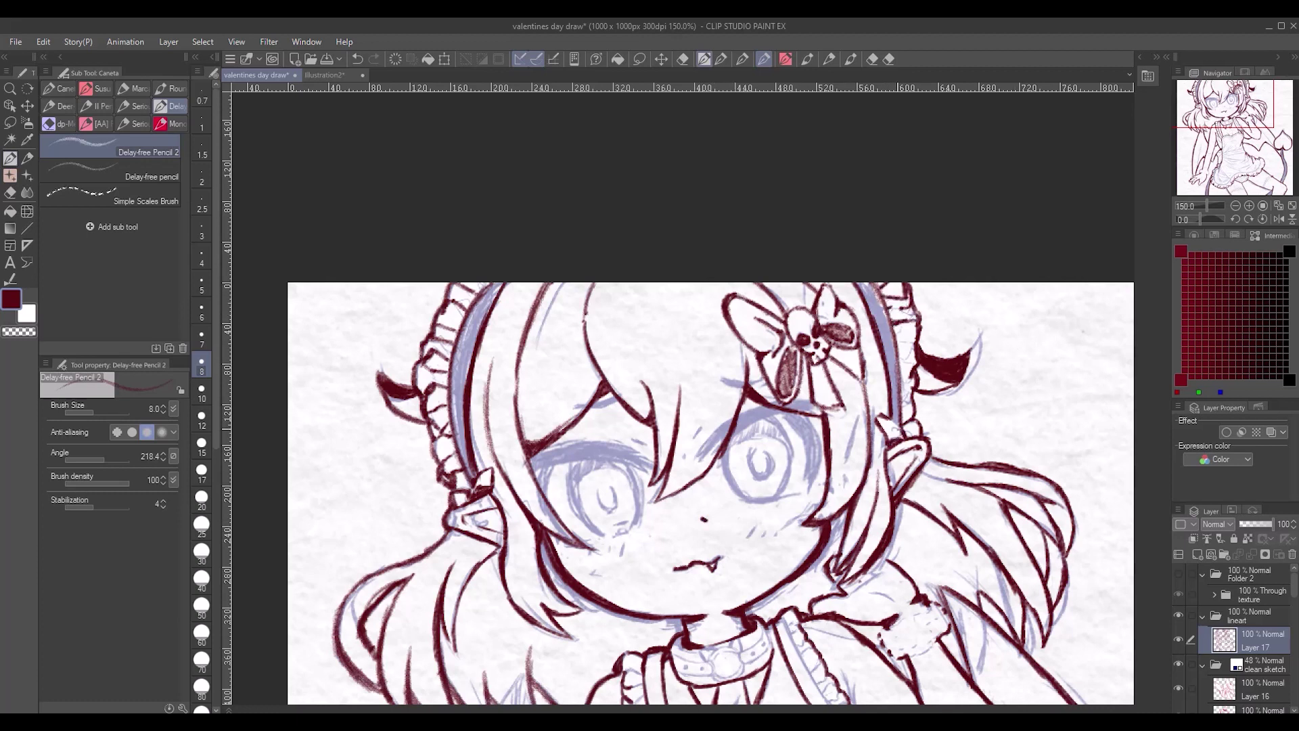
- Set the pencil size to 6, reinforce a left ponytail strand and hatch the shadow on the neck
{"action": "key", "text": "bracketleft"}
{"action": "key", "text": "bracketleft"}
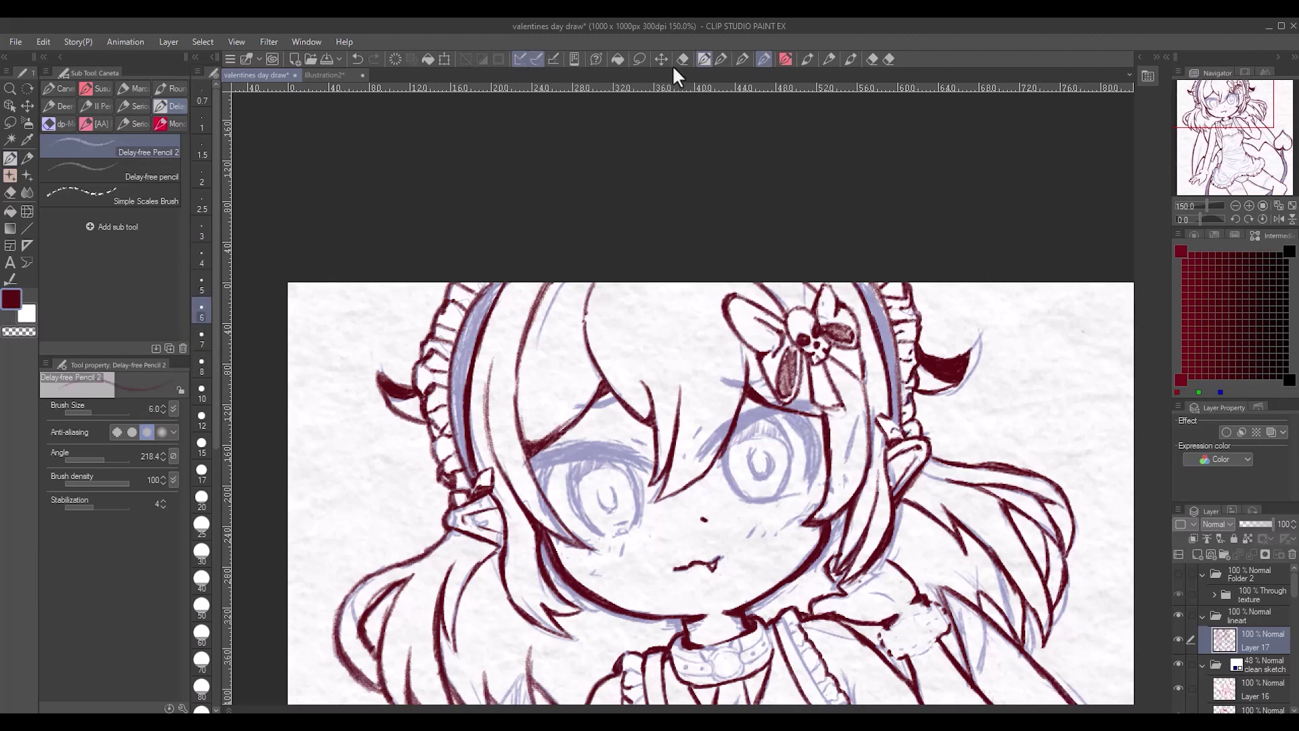
{"action": "scroll", "coordinate": [703, 426], "scroll_direction": "down", "scroll_amount": 2}
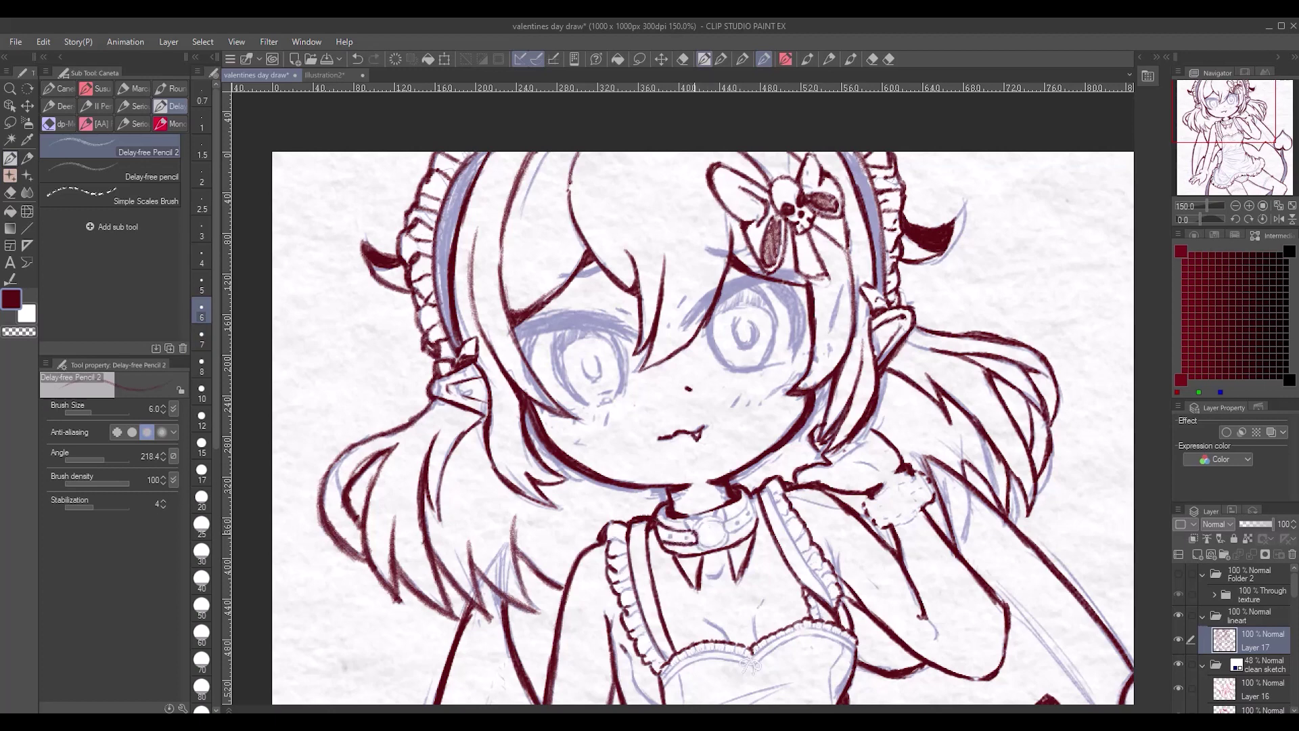
{"action": "left_click_drag", "start_coordinate": [410, 482], "coordinate": [395, 587]}
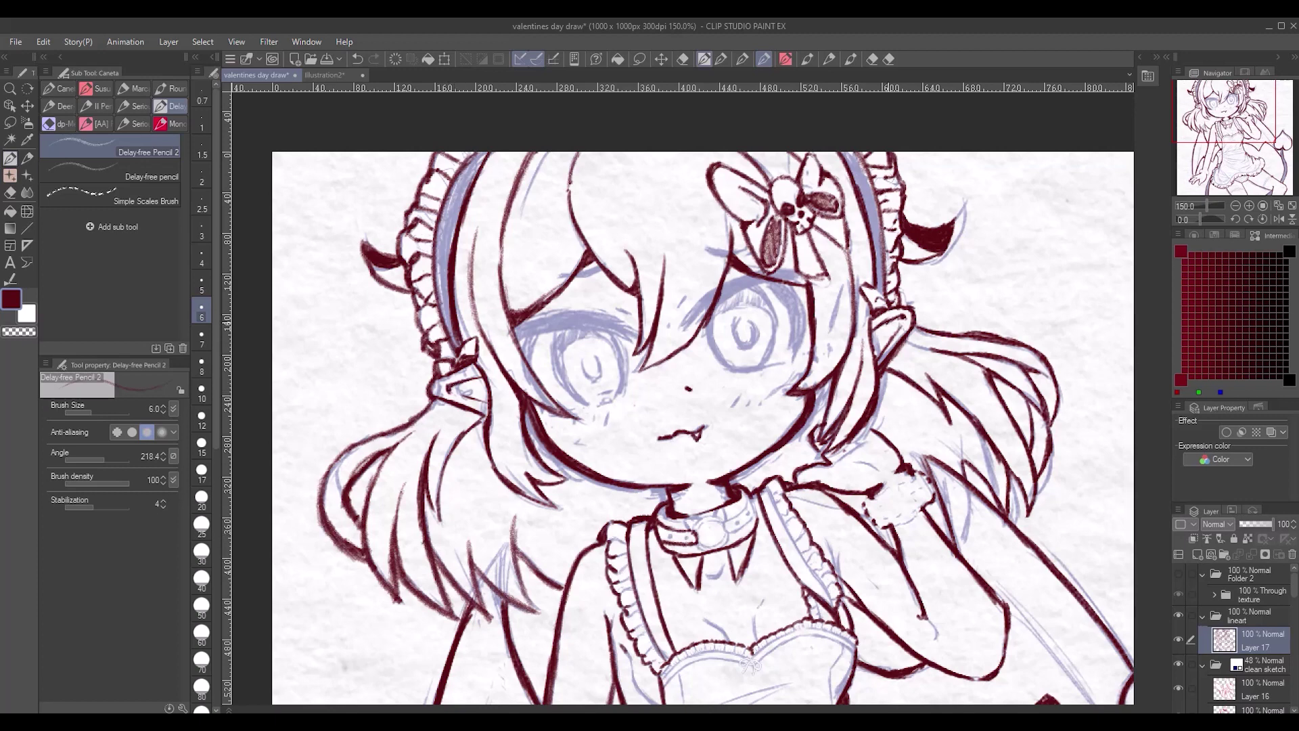
{"action": "mouse_move", "coordinate": [974, 615]}
{"action": "left_mouse_down"}
{"action": "mouse_move", "coordinate": [928, 517]}
{"action": "mouse_move", "coordinate": [924, 474]}
{"action": "left_mouse_up"}
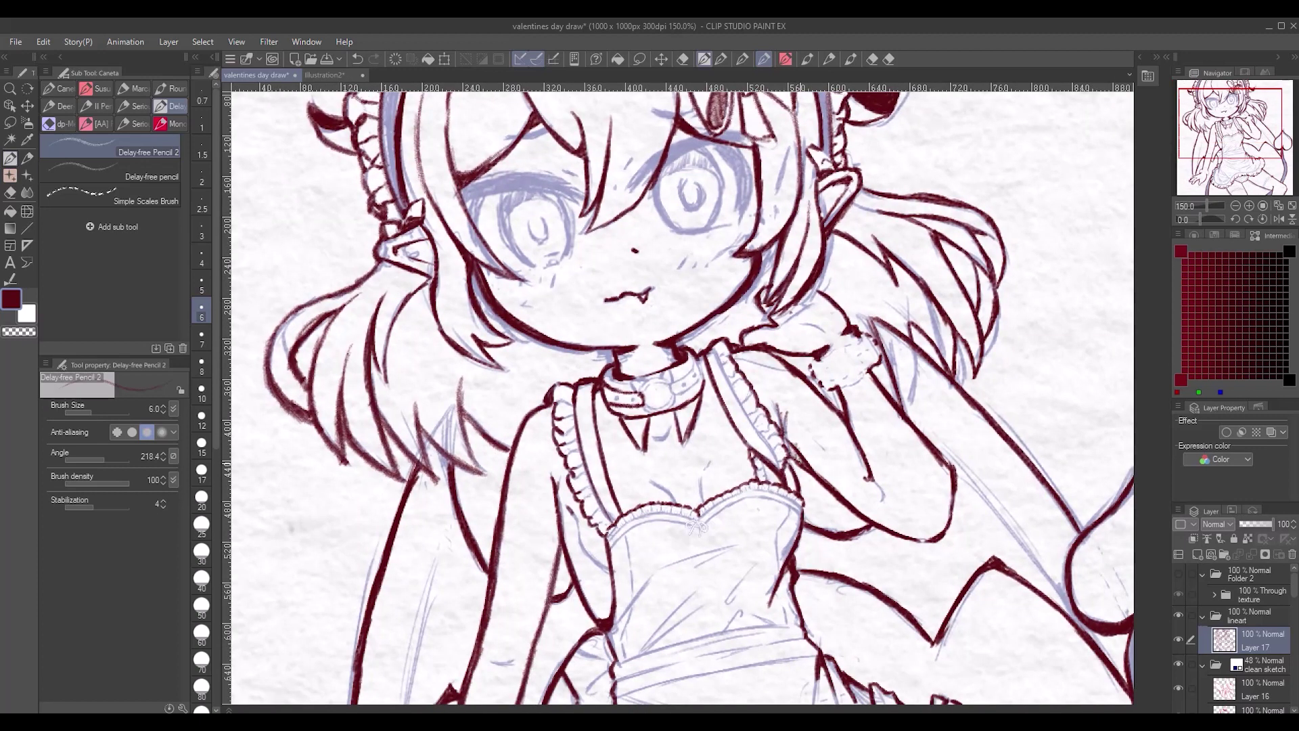
{"action": "left_click_drag", "start_coordinate": [626, 376], "coordinate": [666, 348]}
- Choose The border pen from the decoration brushes and add a new layer above the line art
{"action": "left_click", "coordinate": [27, 174]}
{"action": "scroll", "coordinate": [189, 241], "scroll_direction": "down", "scroll_amount": 5}
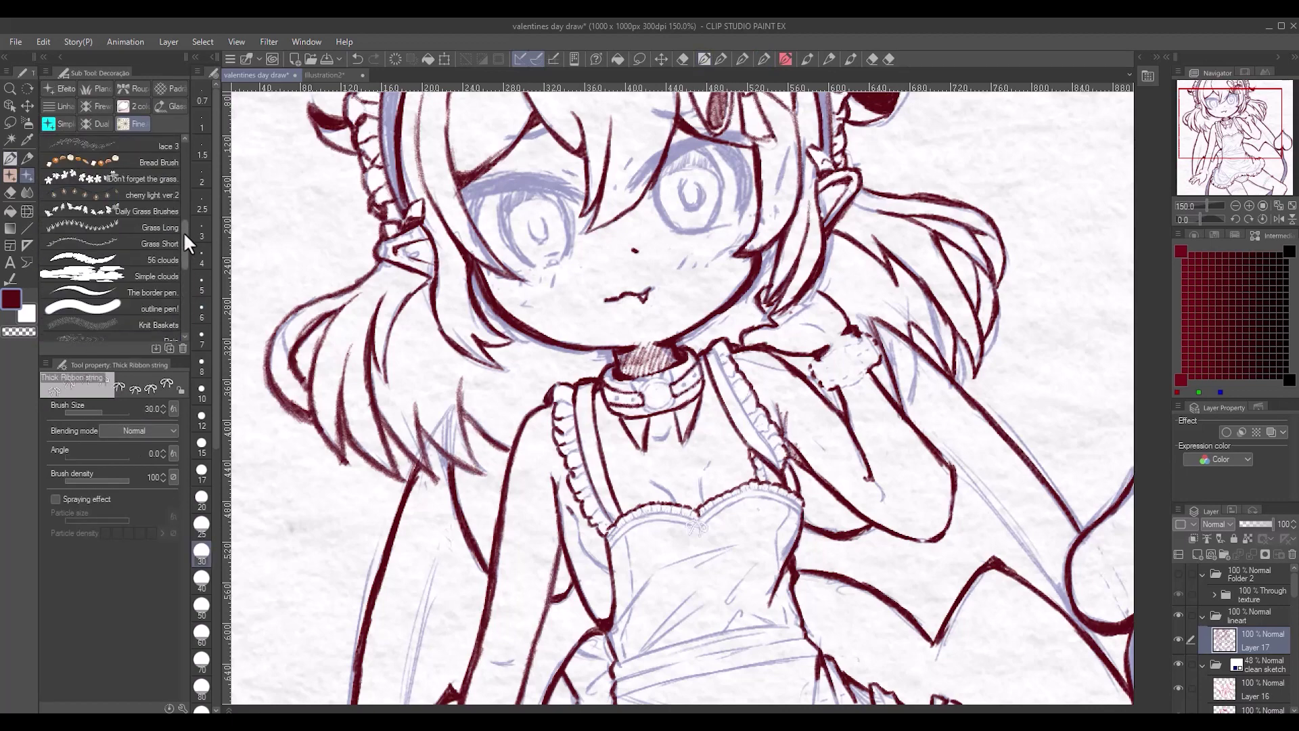
{"action": "left_click", "coordinate": [153, 271]}
{"action": "key", "text": "ctrl+shift+n"}
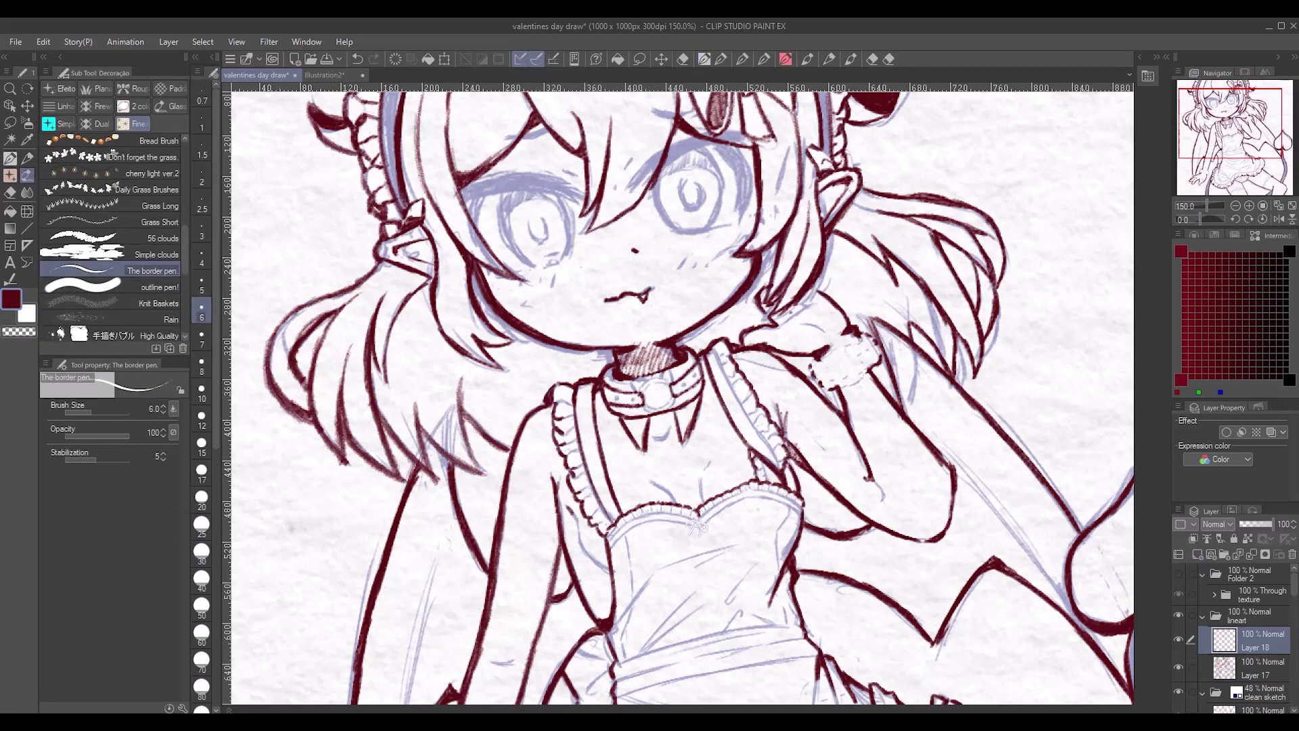
{"action": "scroll", "coordinate": [660, 396], "scroll_direction": "up", "scroll_amount": 3}
{"action": "left_click_drag", "start_coordinate": [613, 389], "coordinate": [697, 395]}
{"action": "mouse_move", "coordinate": [663, 345]}
{"action": "left_mouse_down"}
{"action": "mouse_move", "coordinate": [618, 388]}
{"action": "mouse_move", "coordinate": [635, 419]}
{"action": "mouse_move", "coordinate": [663, 345]}
{"action": "left_mouse_up"}
{"action": "key", "text": "ctrl+z"}
{"action": "key", "text": "ctrl+z"}
- Set the border pen size to 4 and draw a round, cat-eared pendant at the choker's center
{"action": "key", "text": "bracketleft"}
{"action": "key", "text": "bracketleft"}
{"action": "key", "text": "ctrl+z"}
{"action": "mouse_move", "coordinate": [609, 381]}
{"action": "left_mouse_down"}
{"action": "mouse_move", "coordinate": [672, 423]}
{"action": "mouse_move", "coordinate": [698, 368]}
{"action": "mouse_move", "coordinate": [609, 377]}
{"action": "mouse_move", "coordinate": [584, 354]}
{"action": "mouse_move", "coordinate": [696, 328]}
{"action": "mouse_move", "coordinate": [709, 387]}
{"action": "left_mouse_up"}
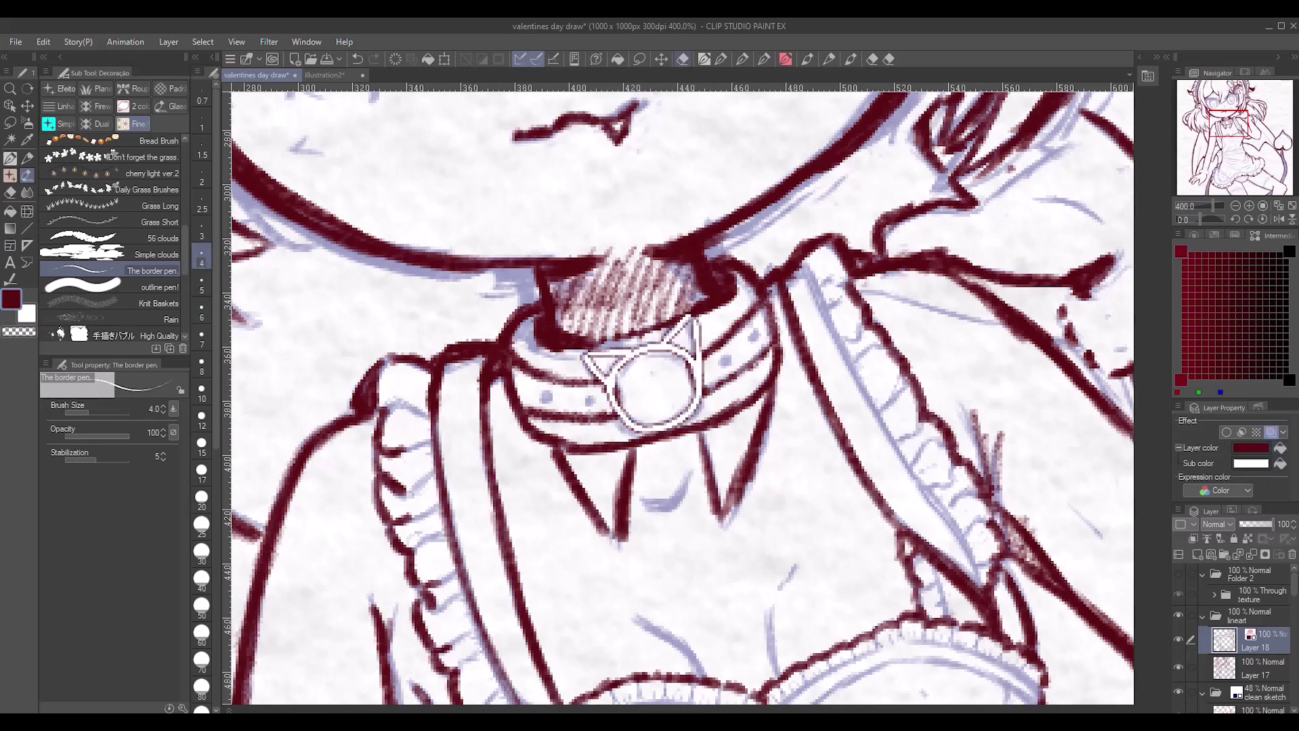
- Add a new layer, merge the pendant layer with it and set the blending mode to Multiply
{"action": "key", "text": "e"}
{"action": "scroll", "coordinate": [908, 337], "scroll_direction": "down", "scroll_amount": 3}
{"action": "left_click", "coordinate": [1197, 553]}
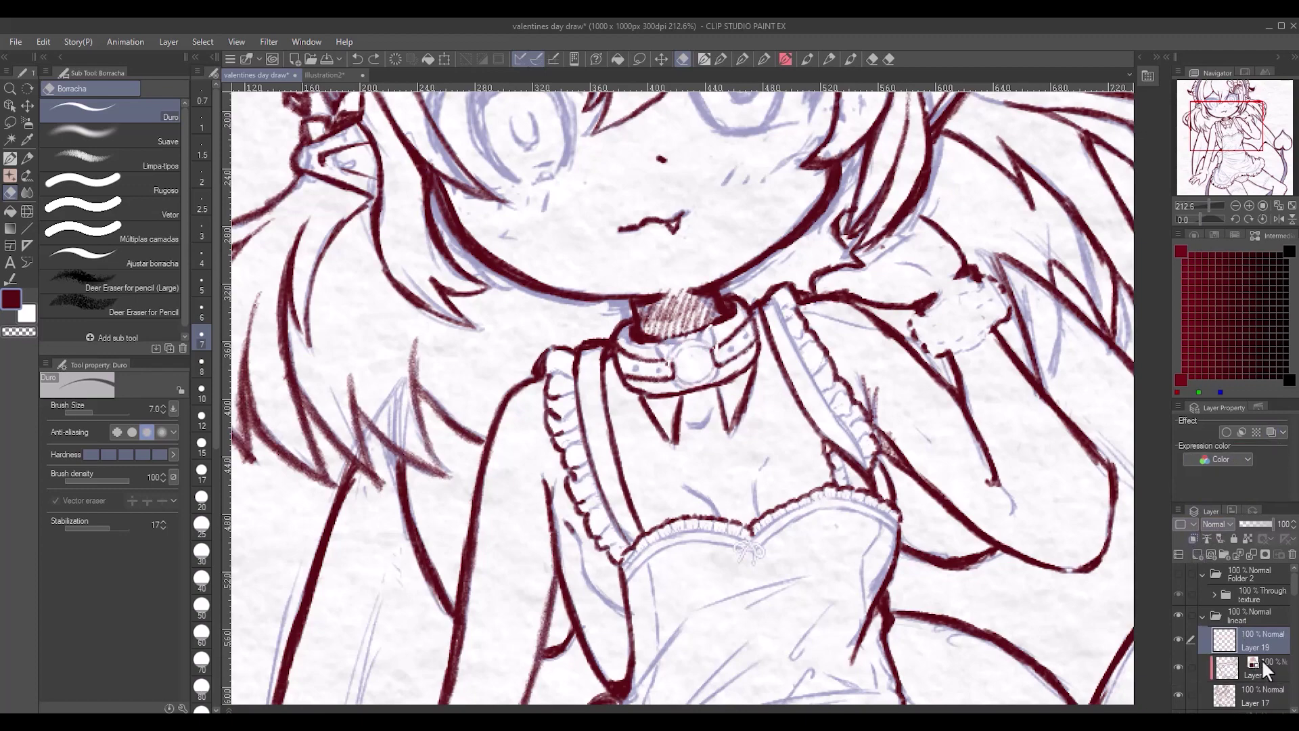
{"action": "left_click", "coordinate": [1218, 524]}
{"action": "left_click", "coordinate": [1216, 189]}
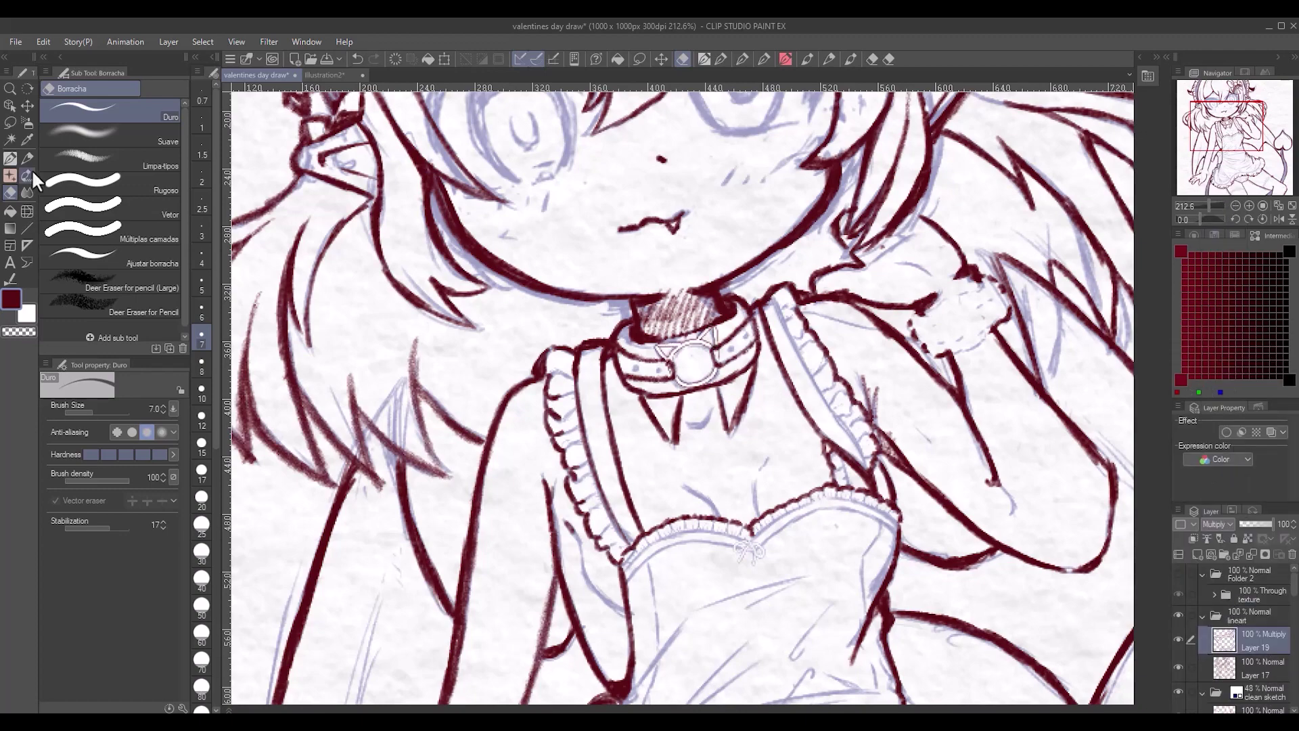
- Choose the Belt Hole decoration brush at size 6 and stamp holes on both sides of the choker's pendant
{"action": "left_click", "coordinate": [27, 174]}
{"action": "scroll", "coordinate": [112, 237], "scroll_direction": "up", "scroll_amount": 1}
{"action": "left_click", "coordinate": [111, 217]}
{"action": "left_click", "coordinate": [635, 368]}
{"action": "left_click", "coordinate": [202, 366]}
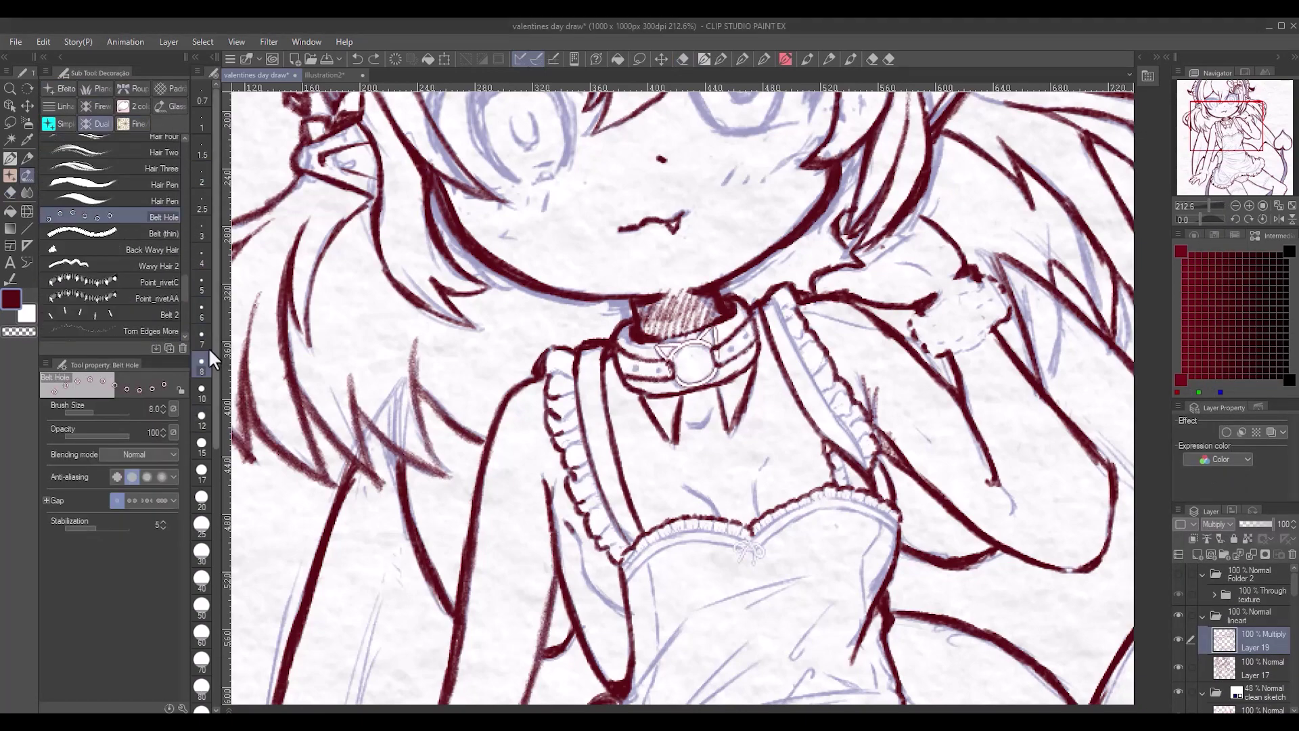
{"action": "left_click", "coordinate": [202, 310]}
{"action": "left_click", "coordinate": [660, 368]}
{"action": "left_click", "coordinate": [731, 350]}
- Switch back to Delay-free Pencil 2 at size 7 and ink the small collar lines below the choker
{"action": "key", "text": "ctrl+0"}
{"action": "key", "text": "p"}
{"action": "scroll", "coordinate": [778, 304], "scroll_direction": "up", "scroll_amount": 2}
{"action": "key", "text": "bracketright"}
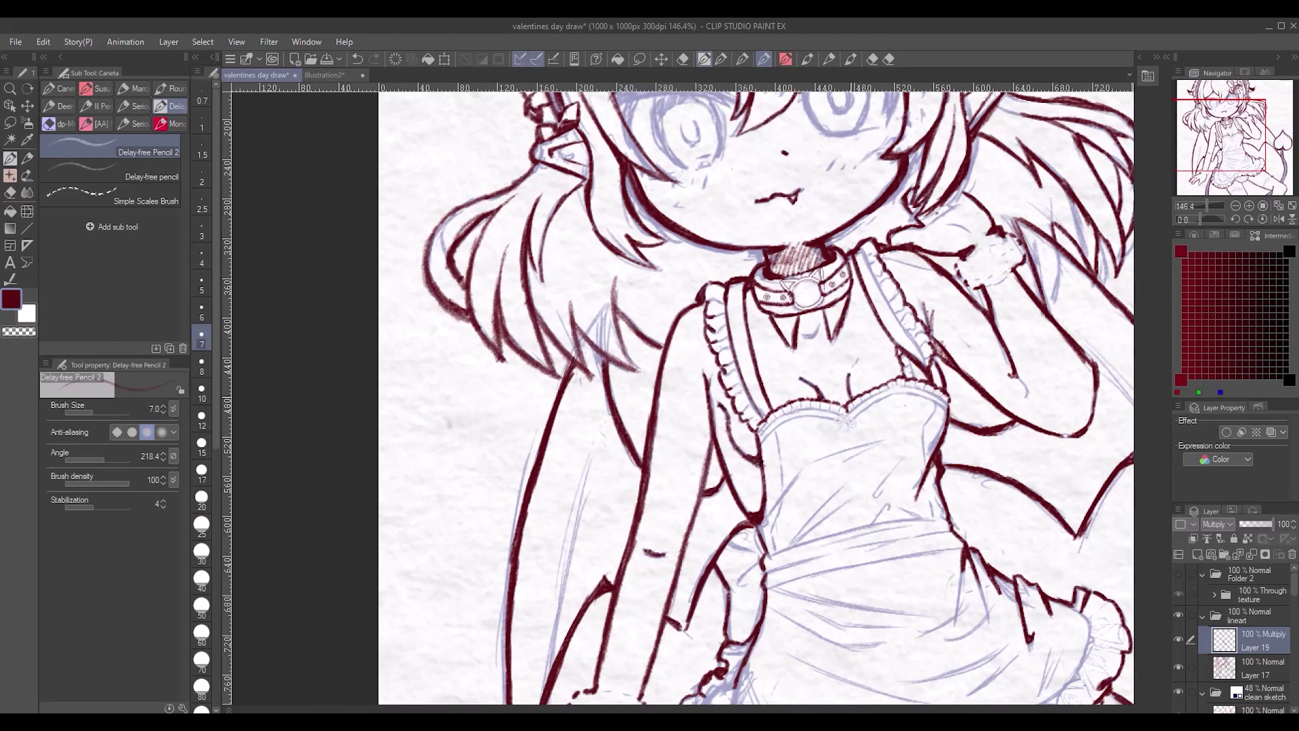
{"action": "key", "text": "ctrl+z"}
{"action": "mouse_move", "coordinate": [735, 301]}
{"action": "left_mouse_down"}
{"action": "mouse_move", "coordinate": [748, 323]}
{"action": "mouse_move", "coordinate": [805, 334]}
{"action": "left_mouse_up"}
{"action": "left_click_drag", "start_coordinate": [829, 306], "coordinate": [818, 326]}
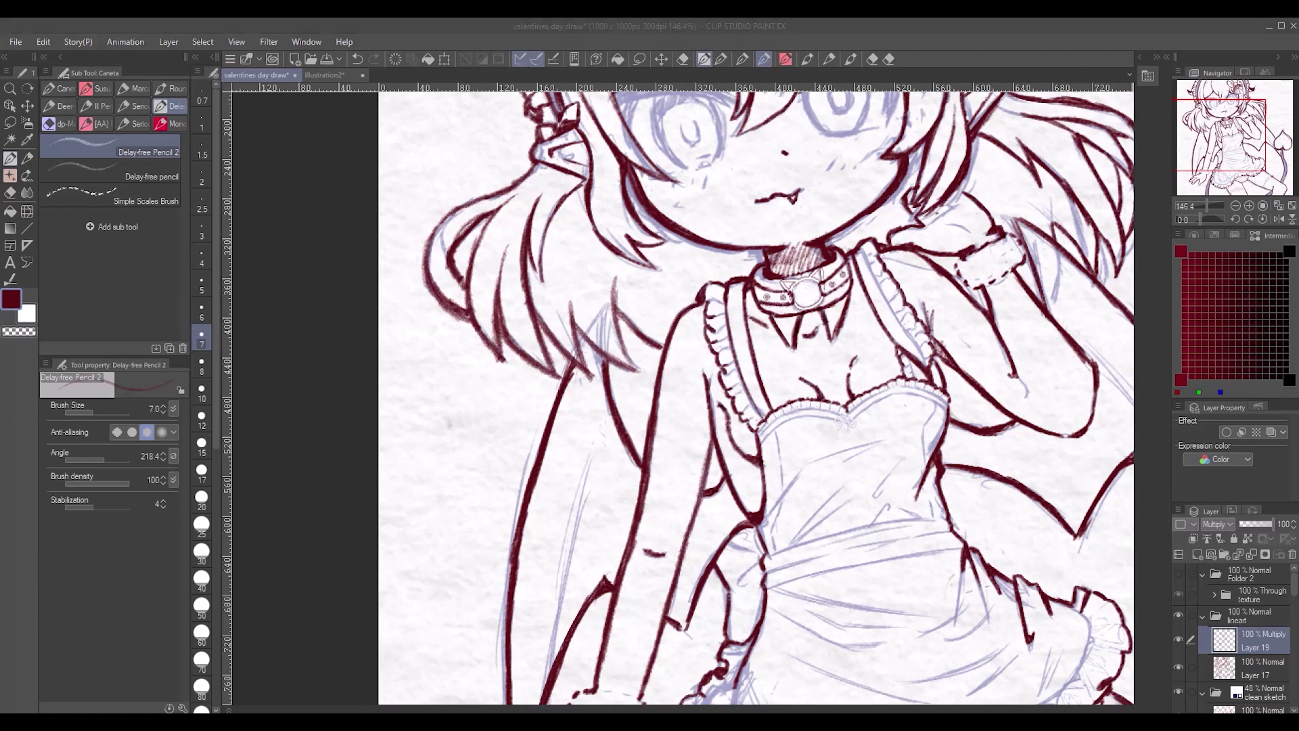
- Ink the upper edge of the dress's waistband and a short crease inside the band
{"action": "left_click_drag", "start_coordinate": [677, 406], "coordinate": [829, 243]}
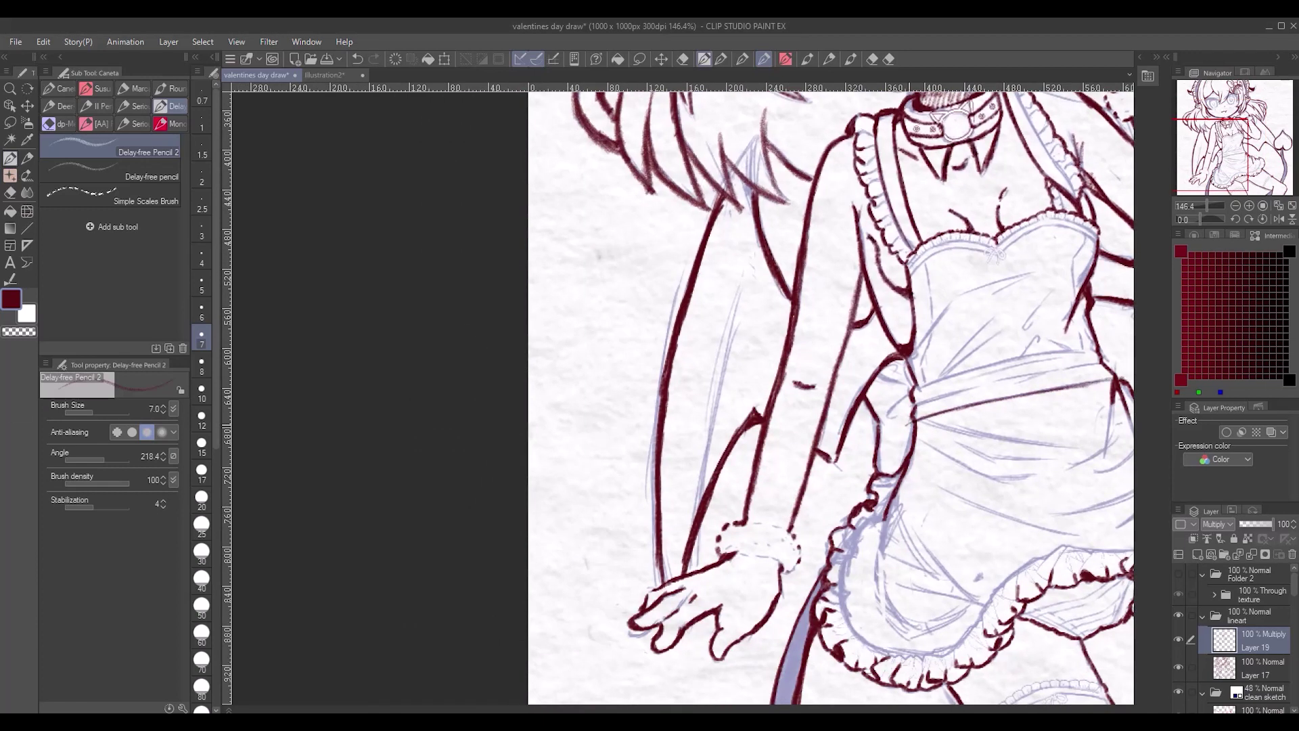
{"action": "left_click_drag", "start_coordinate": [911, 389], "coordinate": [1102, 351]}
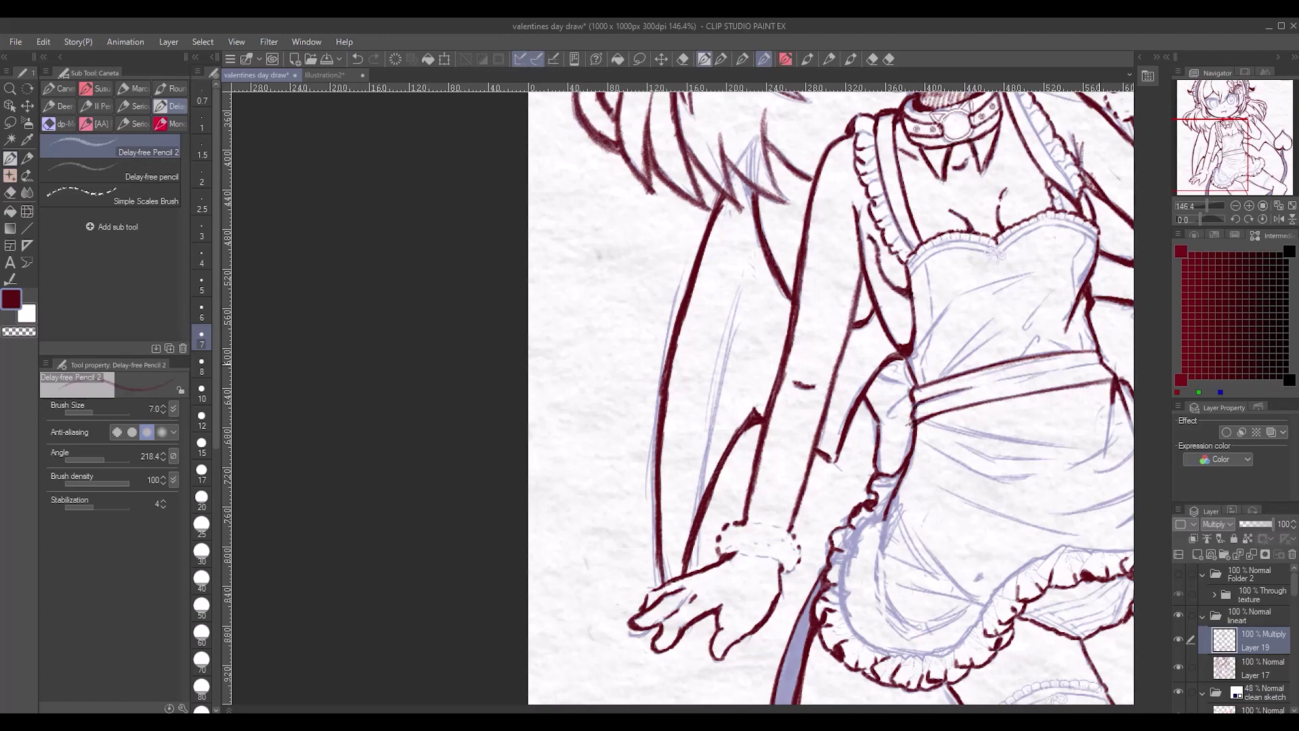
{"action": "left_click_drag", "start_coordinate": [988, 385], "coordinate": [1048, 370]}
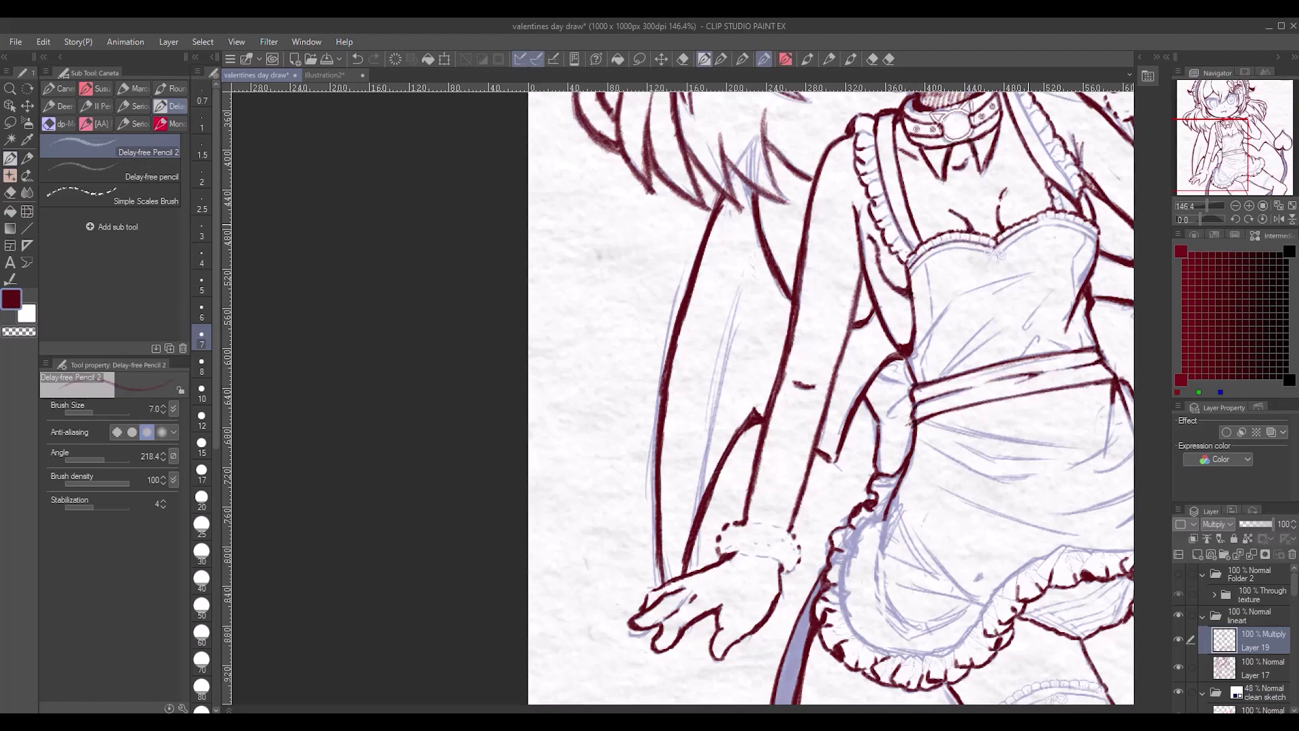
- Ink the inner border line that follows the skirt's ruffled hem with Delay-free Pencil 2 at size 7
{"action": "mouse_move", "coordinate": [677, 406]}
{"action": "left_mouse_down"}
{"action": "mouse_move", "coordinate": [495, 366]}
{"action": "mouse_move", "coordinate": [392, 494]}
{"action": "mouse_move", "coordinate": [467, 440]}
{"action": "left_mouse_up"}
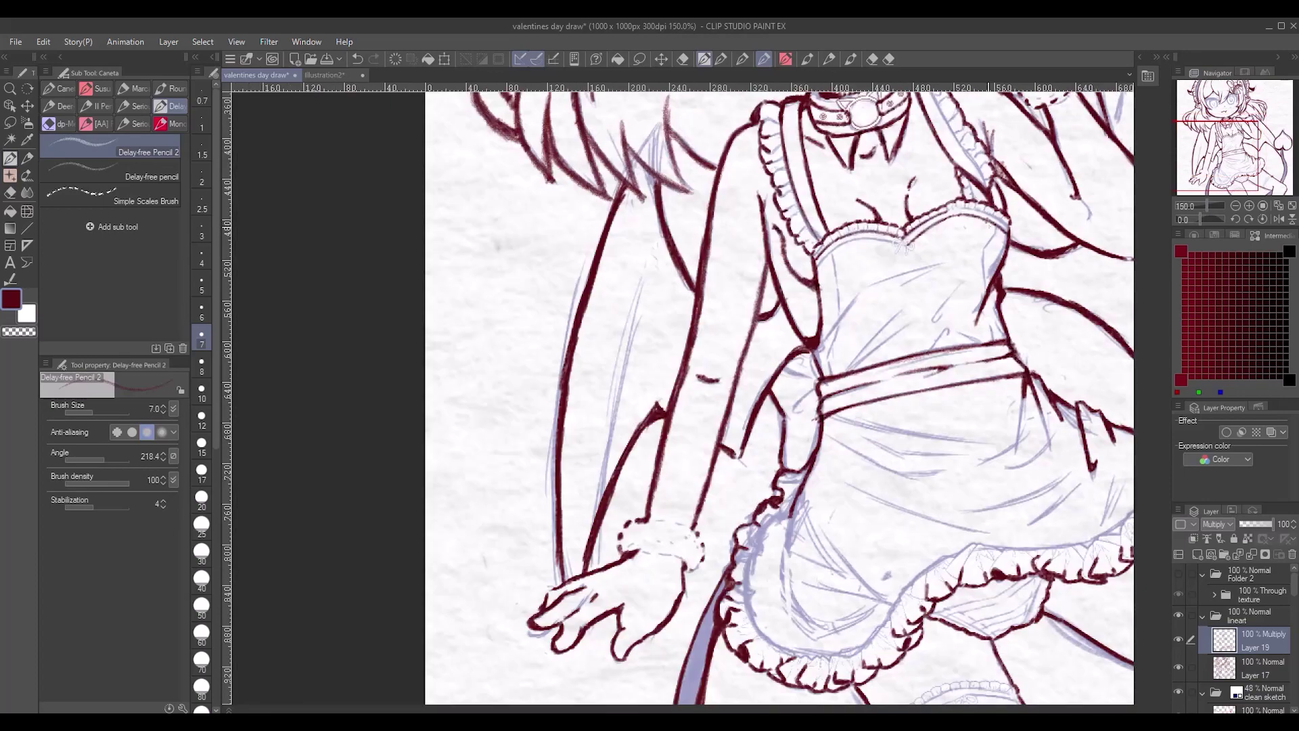
{"action": "scroll", "coordinate": [677, 393], "scroll_direction": "up", "scroll_amount": 1}
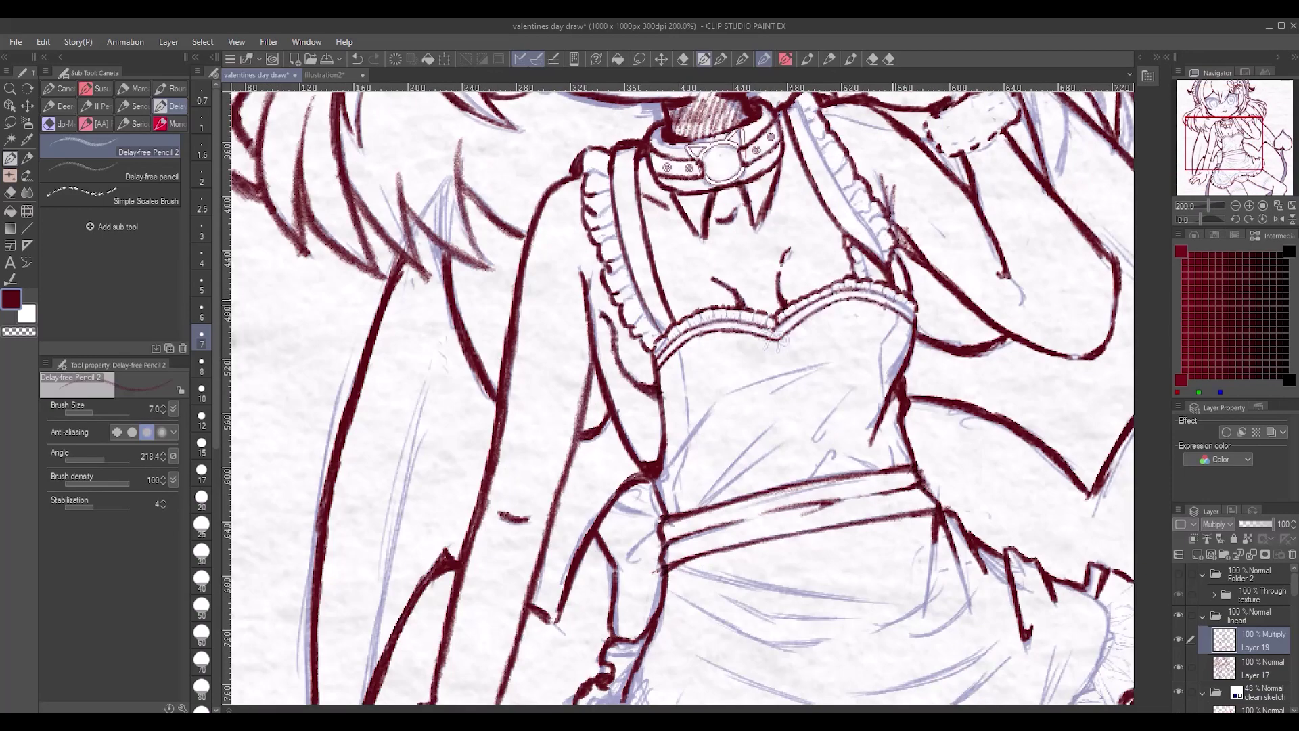
{"action": "left_click_drag", "start_coordinate": [610, 406], "coordinate": [751, 406]}
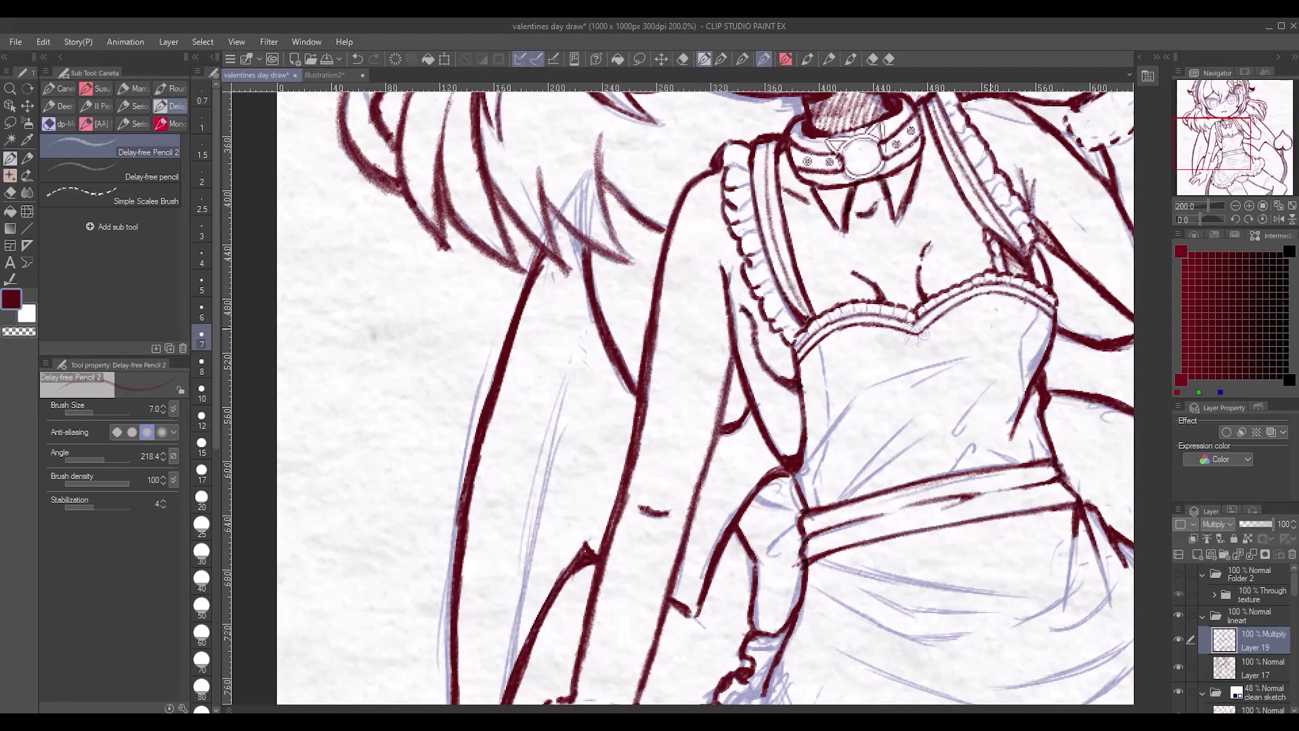
{"action": "scroll", "coordinate": [1139, 617], "scroll_direction": "down", "scroll_amount": 3}
{"action": "scroll", "coordinate": [1139, 617], "scroll_direction": "up", "scroll_amount": 2}
{"action": "scroll", "coordinate": [1139, 617], "scroll_direction": "down", "scroll_amount": 2}
{"action": "scroll", "coordinate": [1139, 617], "scroll_direction": "down", "scroll_amount": 1}
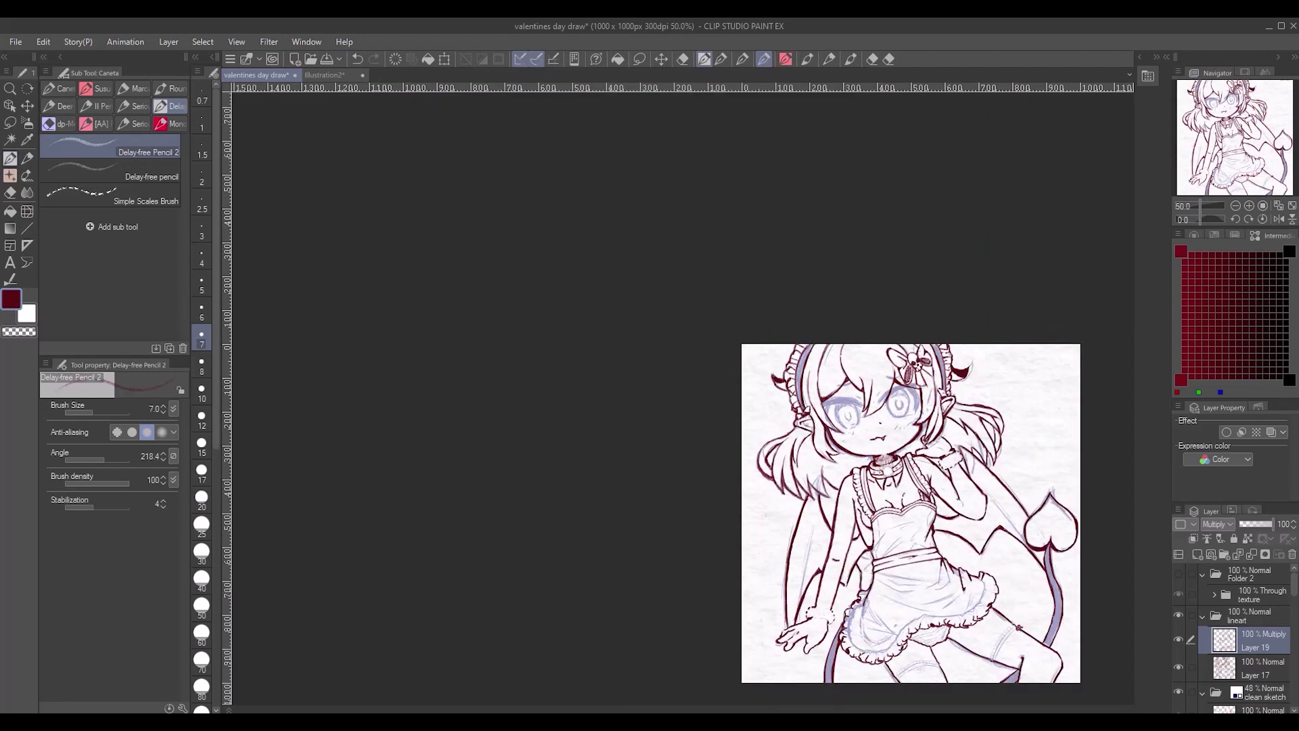
{"action": "scroll", "coordinate": [1139, 618], "scroll_direction": "up", "scroll_amount": 1}
{"action": "scroll", "coordinate": [1139, 618], "scroll_direction": "up", "scroll_amount": 2}
{"action": "mouse_move", "coordinate": [667, 552]}
{"action": "left_mouse_down"}
{"action": "mouse_move", "coordinate": [636, 636]}
{"action": "mouse_move", "coordinate": [647, 581]}
{"action": "left_mouse_up"}
{"action": "left_click_drag", "start_coordinate": [639, 633], "coordinate": [708, 657]}
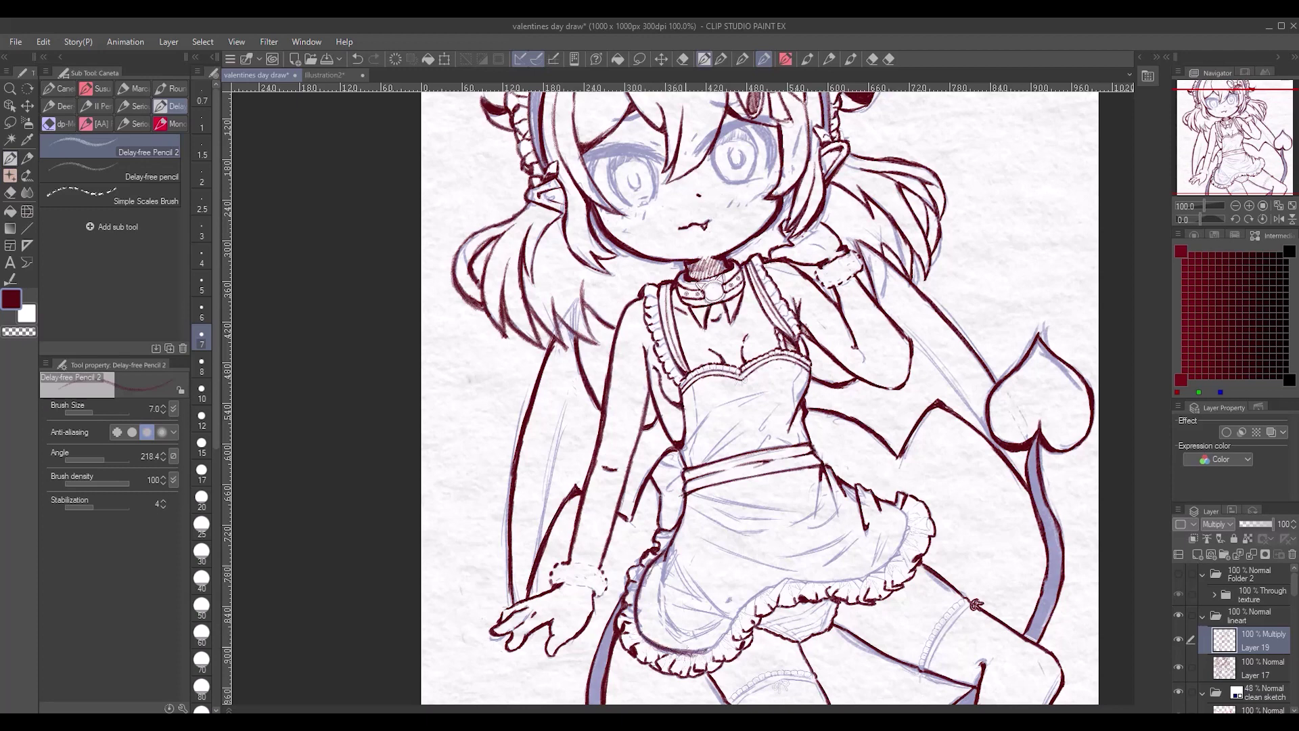
{"action": "left_click_drag", "start_coordinate": [667, 552], "coordinate": [660, 622]}
{"action": "left_click_drag", "start_coordinate": [670, 647], "coordinate": [716, 649]}
{"action": "mouse_move", "coordinate": [676, 549]}
{"action": "left_mouse_down"}
{"action": "mouse_move", "coordinate": [658, 634]}
{"action": "mouse_move", "coordinate": [695, 639]}
{"action": "mouse_move", "coordinate": [792, 581]}
{"action": "mouse_move", "coordinate": [890, 562]}
{"action": "mouse_move", "coordinate": [909, 504]}
{"action": "left_mouse_up"}
{"action": "key", "text": "ctrl+z"}
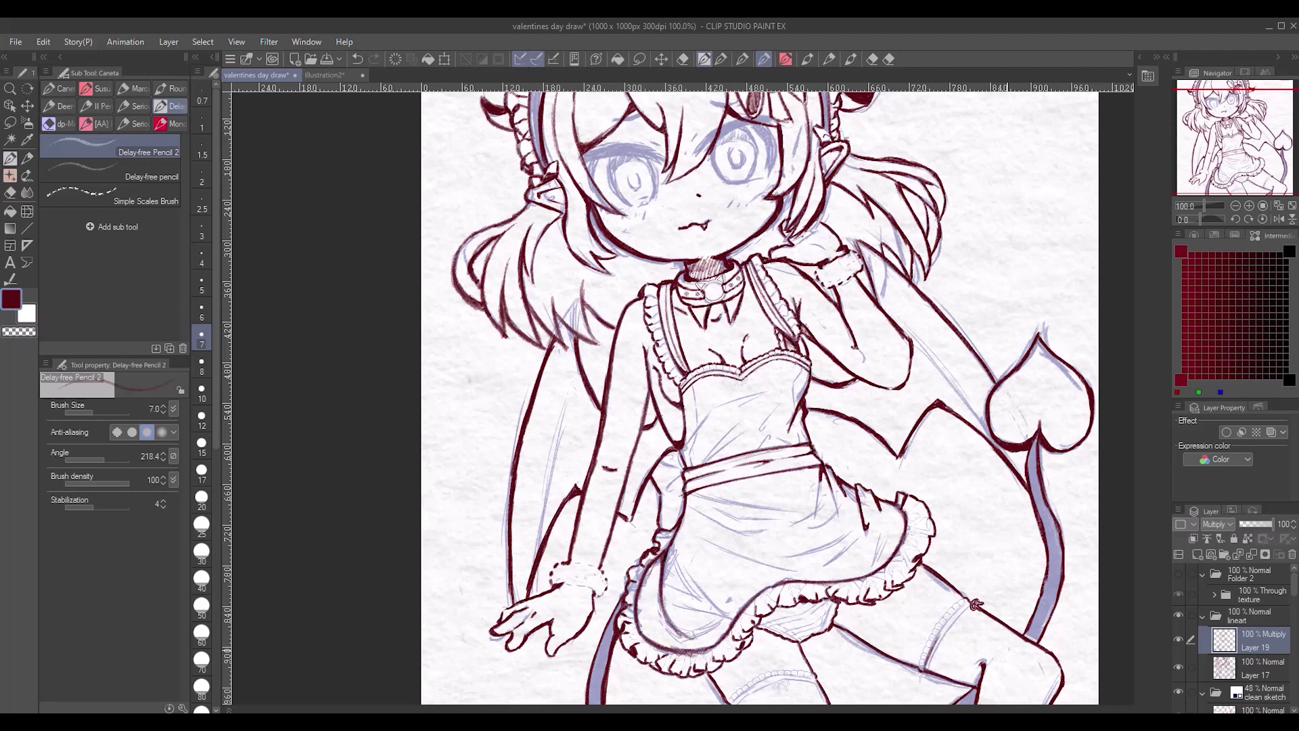
- Ink the curved lines of both thigh bands and a short crease mark on the bent knee
{"action": "scroll", "coordinate": [967, 596], "scroll_direction": "up", "scroll_amount": 2}
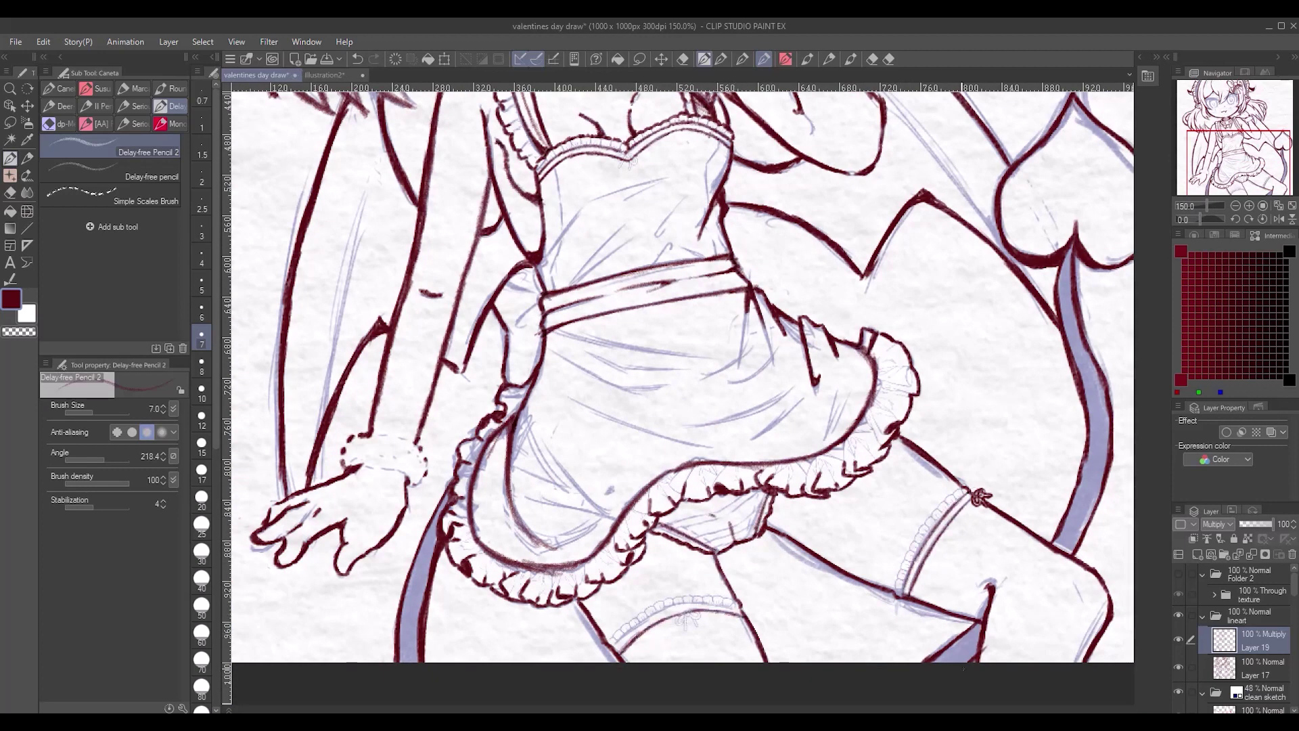
{"action": "mouse_move", "coordinate": [630, 636]}
{"action": "left_mouse_down"}
{"action": "mouse_move", "coordinate": [667, 612]}
{"action": "mouse_move", "coordinate": [701, 619]}
{"action": "left_mouse_up"}
{"action": "key", "text": "ctrl+z"}
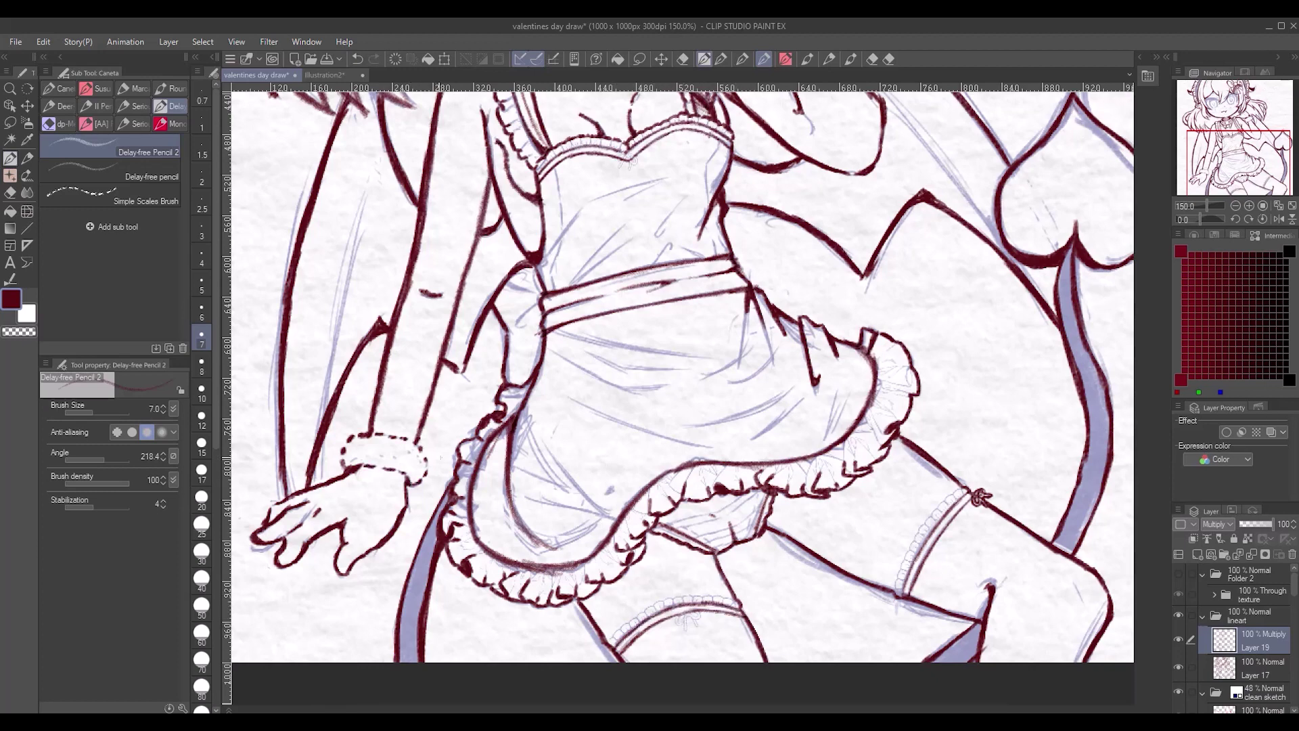
{"action": "left_click_drag", "start_coordinate": [1083, 586], "coordinate": [1091, 606]}
- Reduce the pencil to size 5 and ink the side seams and diagonal fabric creases on the dress bodice
{"action": "scroll", "coordinate": [683, 393], "scroll_direction": "up", "scroll_amount": 5}
{"action": "scroll", "coordinate": [682, 393], "scroll_direction": "down", "scroll_amount": 3}
{"action": "key", "text": "bracketleft"}
{"action": "key", "text": "bracketleft"}
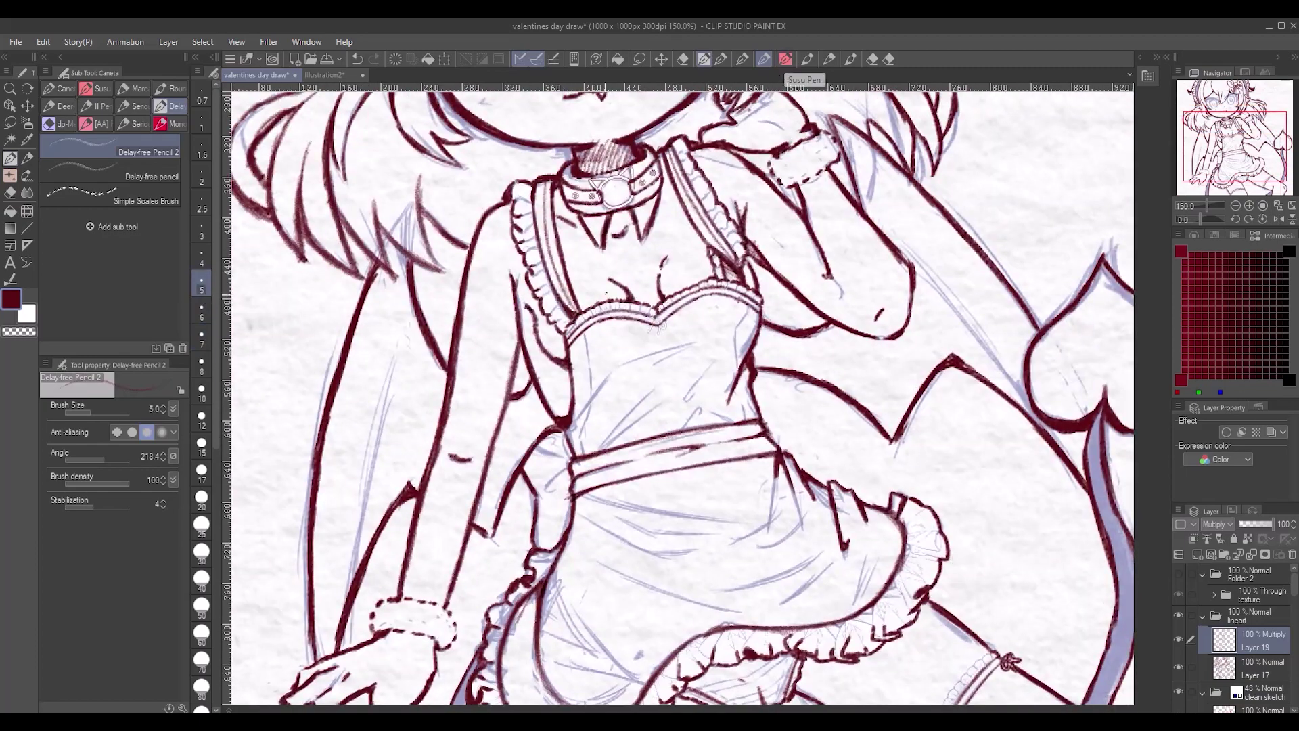
{"action": "mouse_move", "coordinate": [590, 453]}
{"action": "left_mouse_down"}
{"action": "mouse_move", "coordinate": [585, 354]}
{"action": "mouse_move", "coordinate": [572, 425]}
{"action": "left_mouse_up"}
{"action": "left_click_drag", "start_coordinate": [619, 367], "coordinate": [688, 343]}
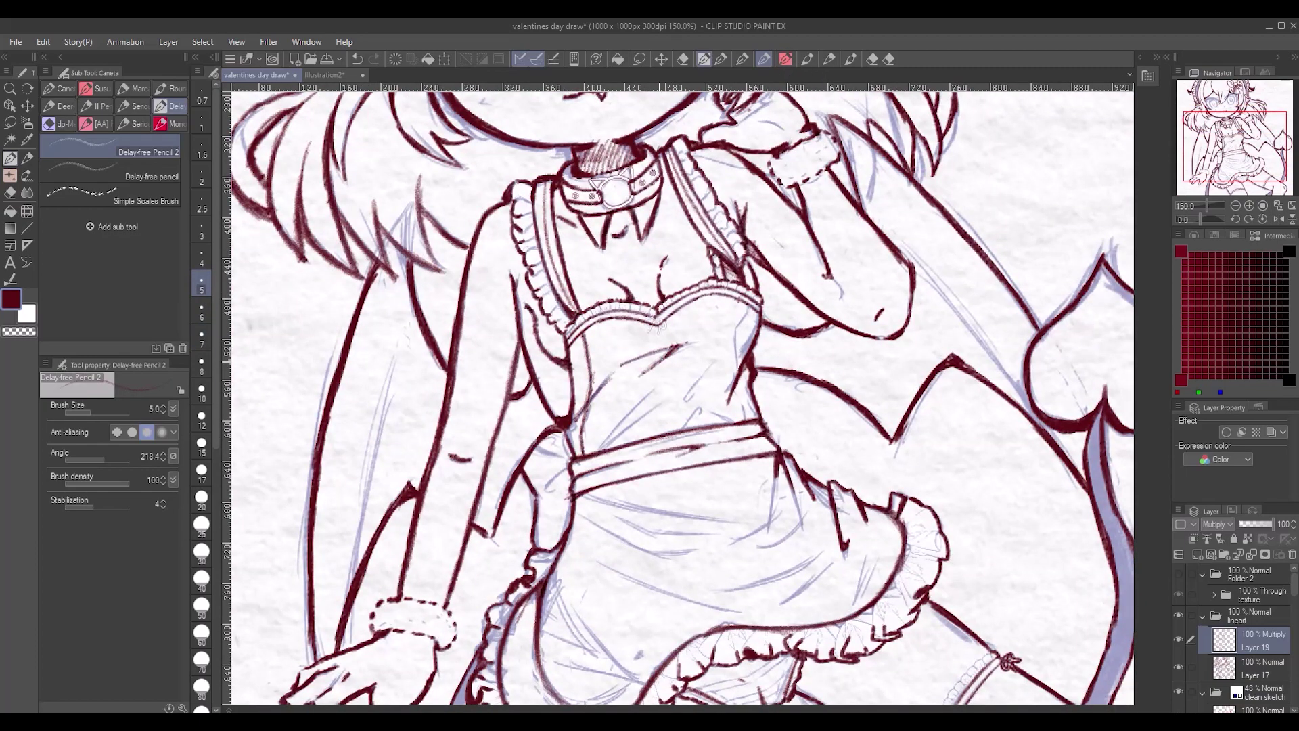
{"action": "left_click_drag", "start_coordinate": [654, 392], "coordinate": [602, 449]}
{"action": "mouse_move", "coordinate": [750, 306]}
{"action": "left_mouse_down"}
{"action": "mouse_move", "coordinate": [741, 418]}
{"action": "mouse_move", "coordinate": [738, 376]}
{"action": "left_mouse_up"}
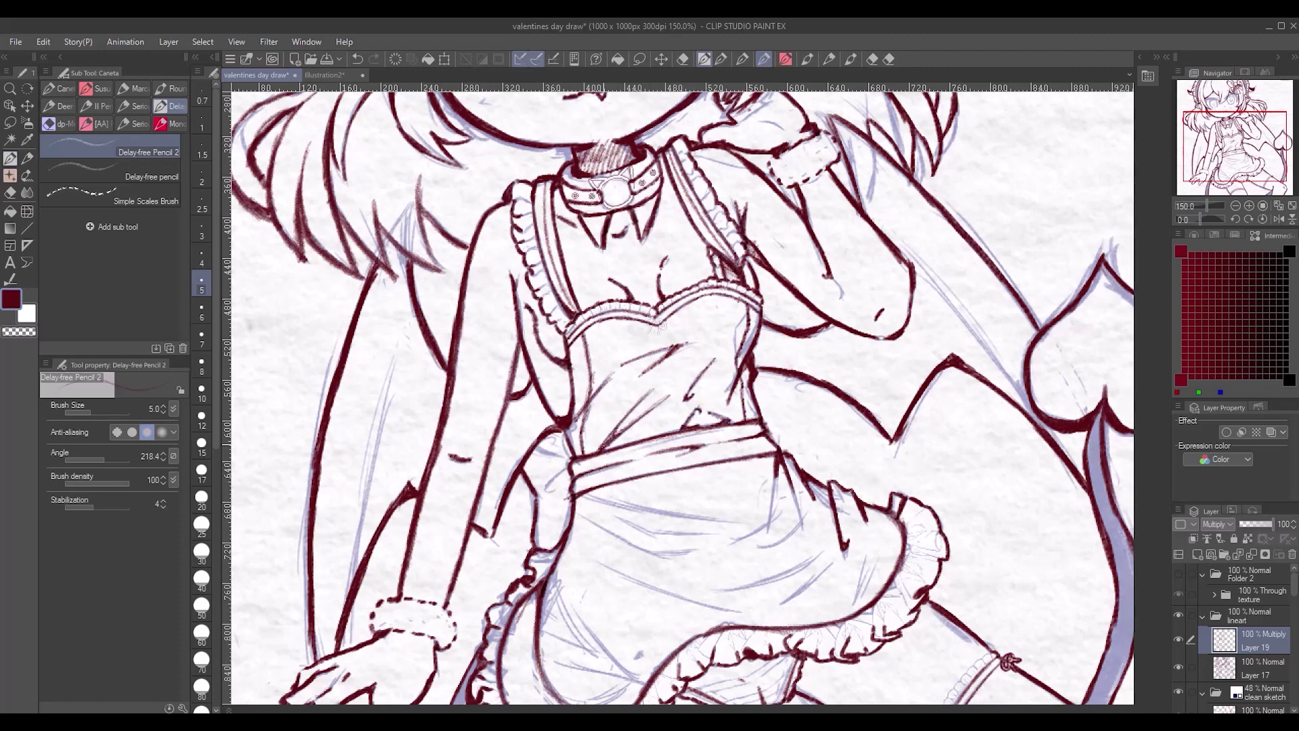
- Raise the pencil to size 7, shade the small gap behind the waist and ink the folds of the apron bow
{"action": "key", "text": "bracketright"}
{"action": "key", "text": "bracketright"}
{"action": "left_click_drag", "start_coordinate": [573, 448], "coordinate": [545, 452]}
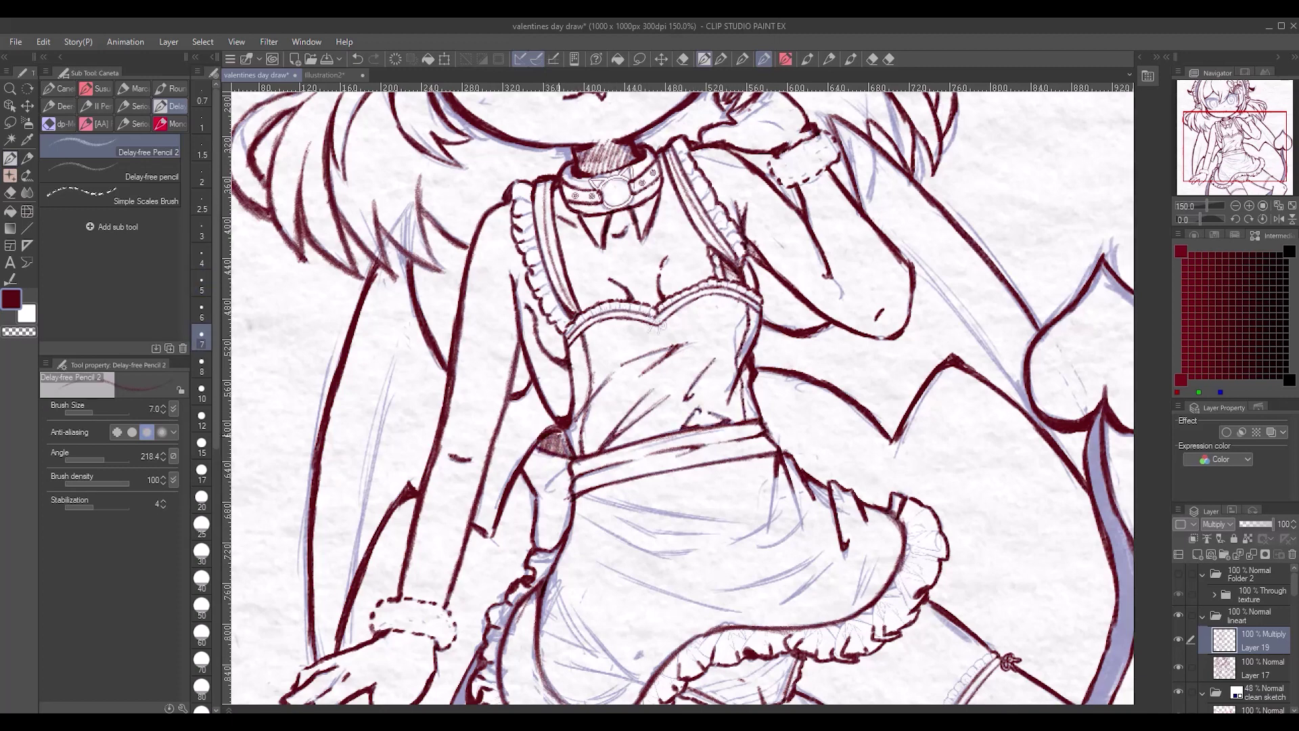
{"action": "left_click_drag", "start_coordinate": [535, 521], "coordinate": [561, 536]}
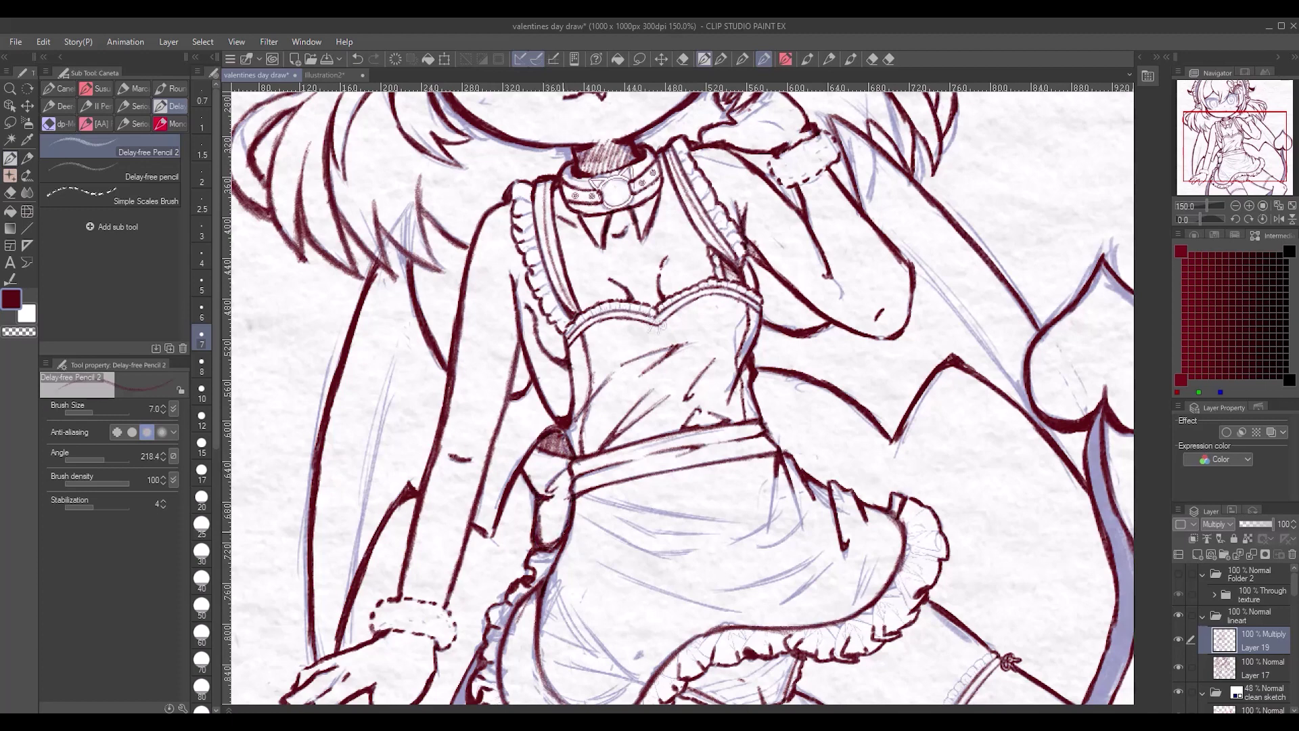
- Set the pencil to size 5 and ink the fabric folds on the skirt below the waistband
{"action": "key", "text": "bracketleft"}
{"action": "key", "text": "bracketleft"}
{"action": "key", "text": "ctrl+minus"}
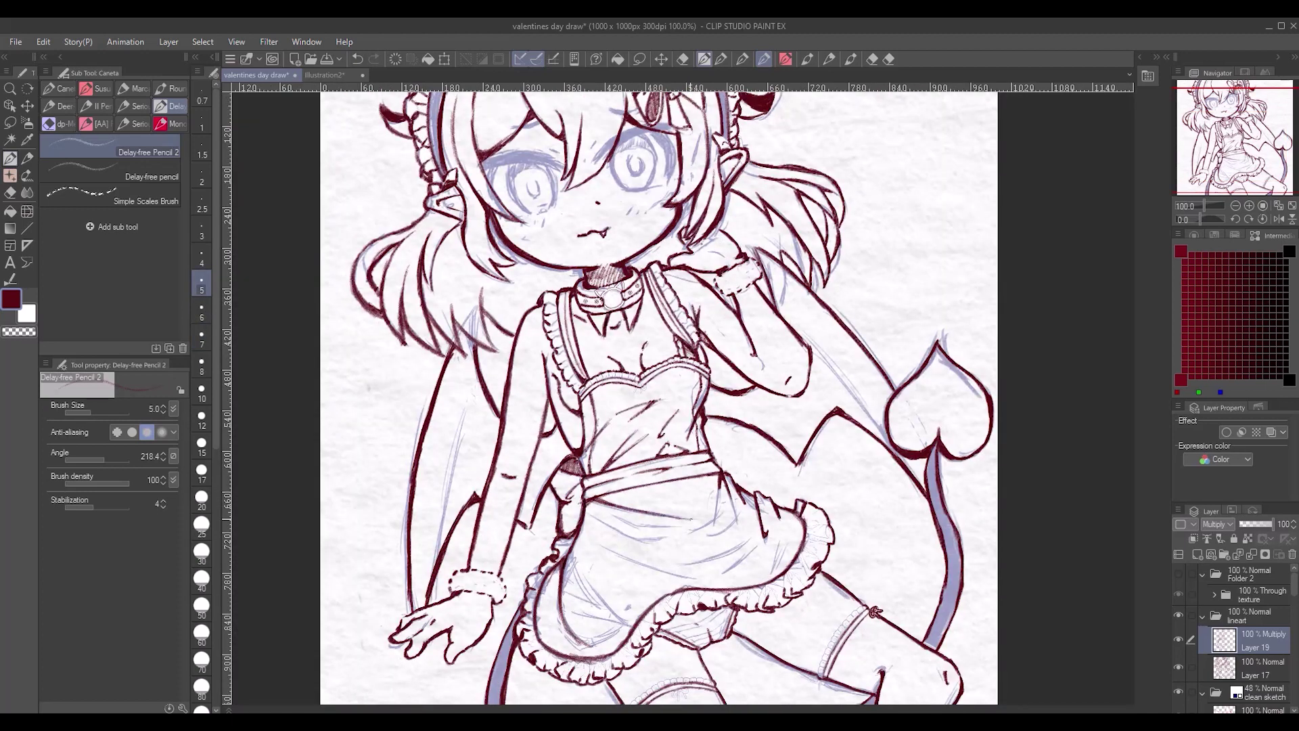
{"action": "key", "text": "ctrl+z"}
{"action": "mouse_move", "coordinate": [674, 529]}
{"action": "left_mouse_down"}
{"action": "mouse_move", "coordinate": [616, 541]}
{"action": "mouse_move", "coordinate": [610, 528]}
{"action": "mouse_move", "coordinate": [657, 579]}
{"action": "left_mouse_up"}
{"action": "key", "text": "ctrl+z"}
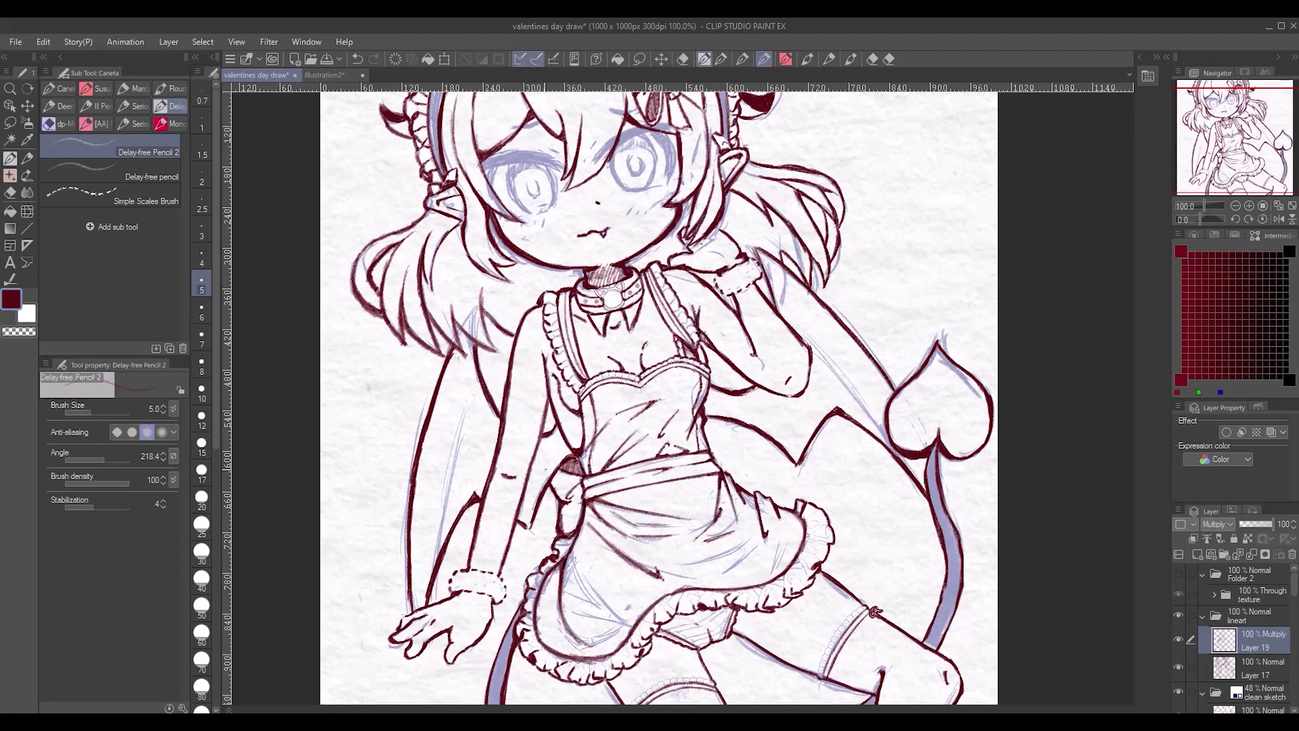
{"action": "left_click_drag", "start_coordinate": [704, 495], "coordinate": [643, 506]}
- Set the pencil to size 7 and ink the long inner lines of both wings
{"action": "key", "text": "bracketright"}
{"action": "key", "text": "bracketright"}
{"action": "left_click_drag", "start_coordinate": [440, 555], "coordinate": [474, 369]}
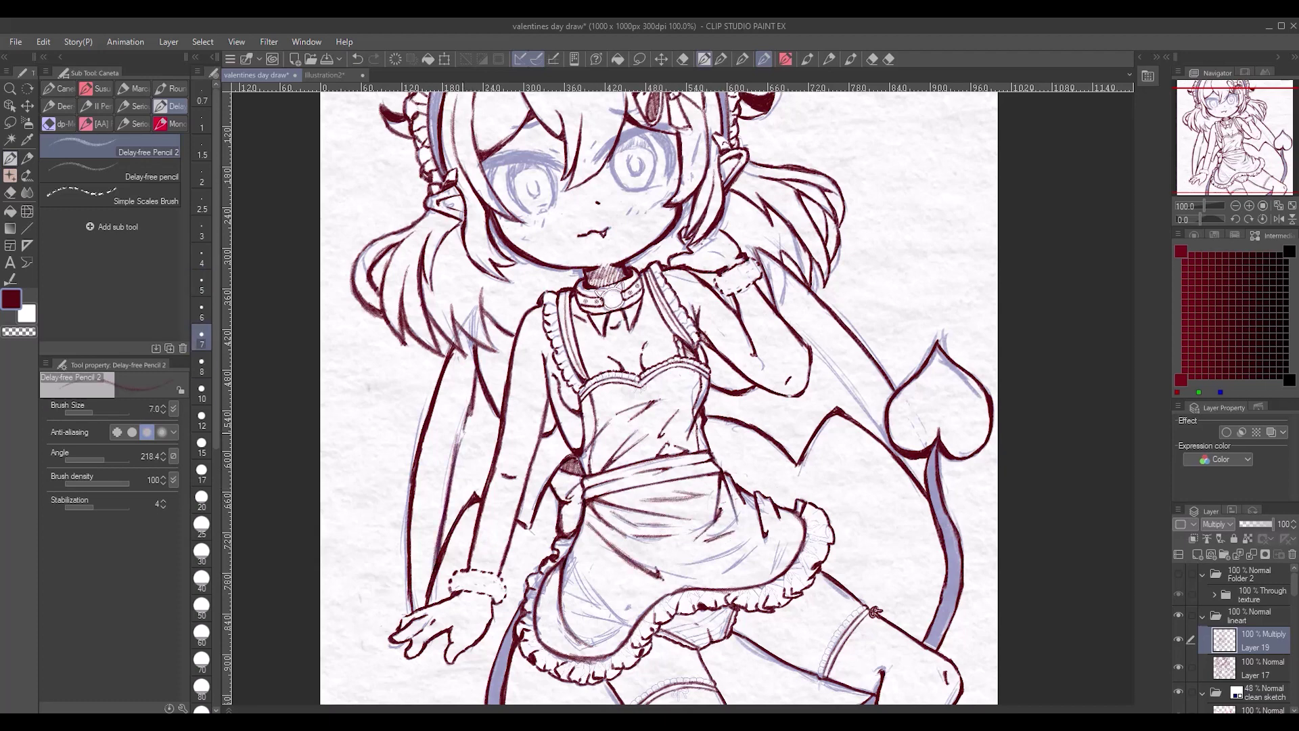
{"action": "key", "text": "ctrl+z"}
{"action": "left_click_drag", "start_coordinate": [440, 558], "coordinate": [473, 366]}
{"action": "left_click_drag", "start_coordinate": [773, 301], "coordinate": [894, 436]}
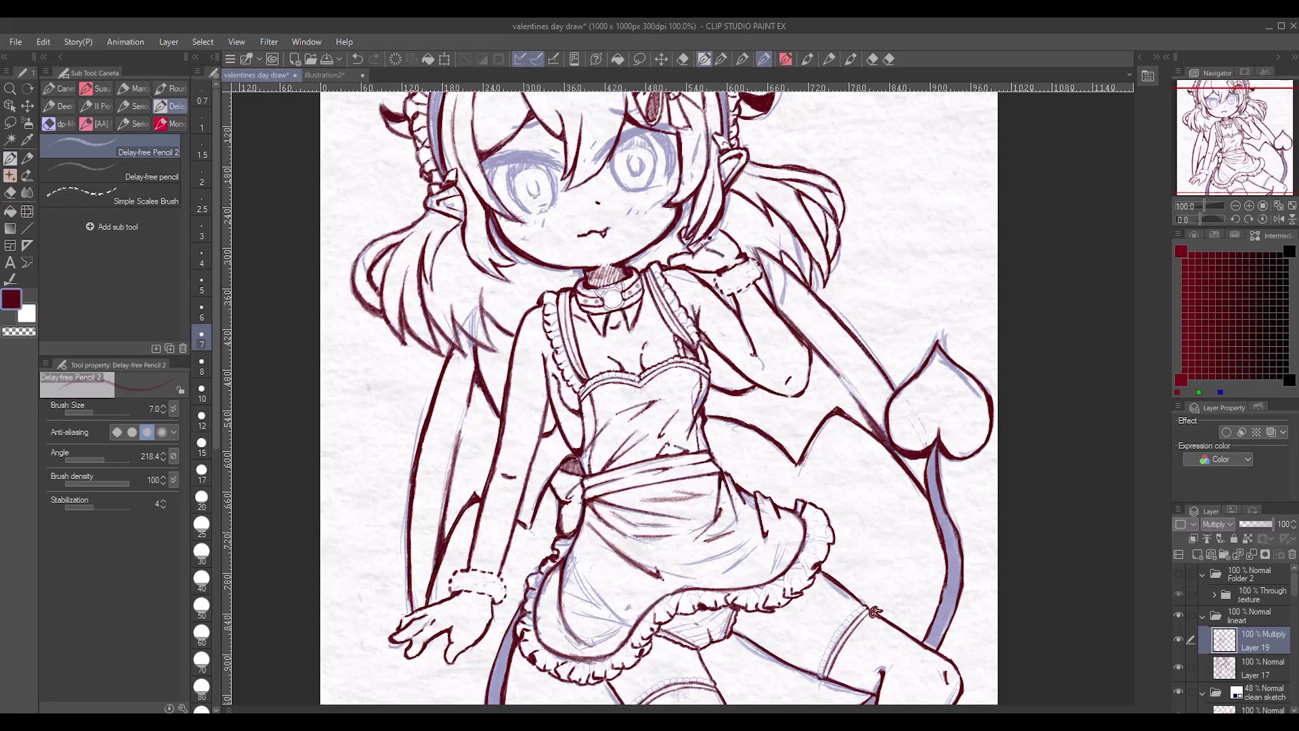
- Set the pencil to size 5 and ink the lower skirt creases and the pleats in the hem ruffle
{"action": "key", "text": "bracketleft"}
{"action": "key", "text": "bracketleft"}
{"action": "mouse_move", "coordinate": [575, 609]}
{"action": "left_mouse_down"}
{"action": "mouse_move", "coordinate": [623, 619]}
{"action": "mouse_move", "coordinate": [572, 643]}
{"action": "left_mouse_up"}
{"action": "left_click_drag", "start_coordinate": [697, 564], "coordinate": [747, 542]}
{"action": "left_click_drag", "start_coordinate": [708, 582], "coordinate": [755, 541]}
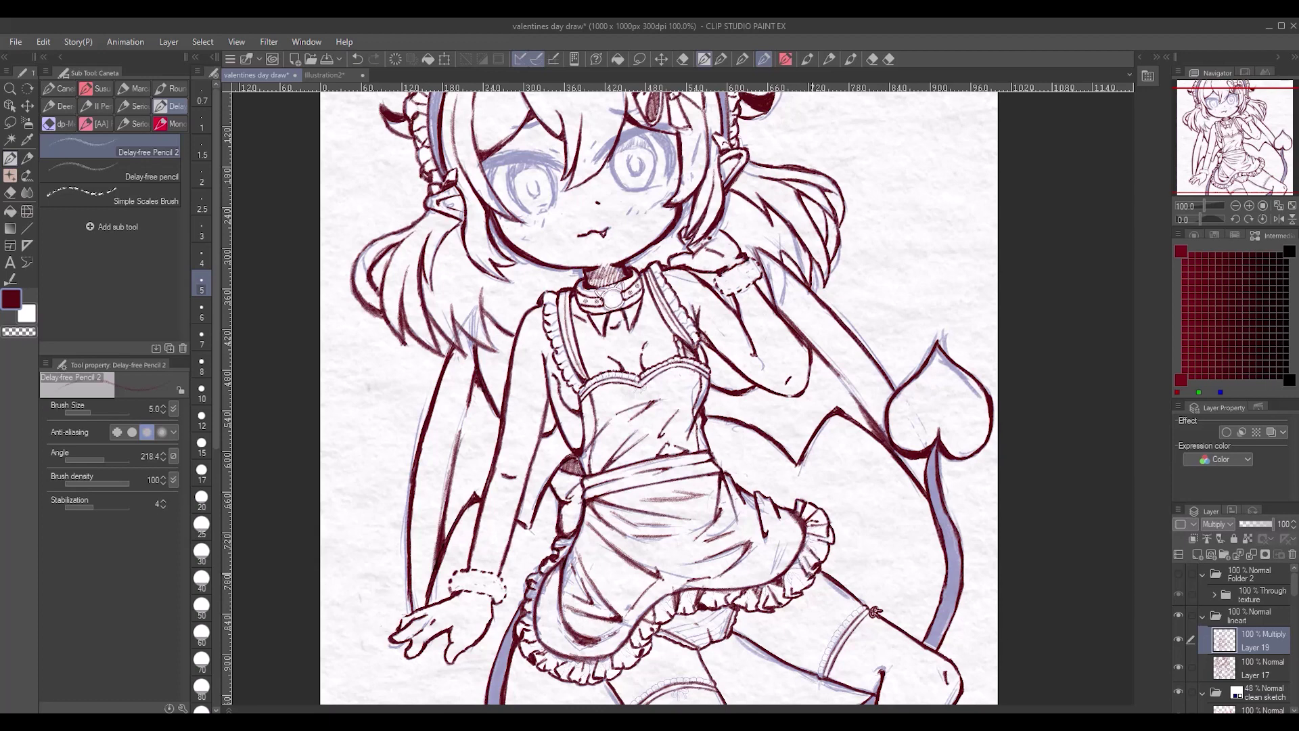
- Choose the Mini Ruffle 1 decoration brush at size 10 and trim the dress neckline and thigh bands with it
{"action": "key", "text": "bracketright"}
{"action": "key", "text": "bracketright"}
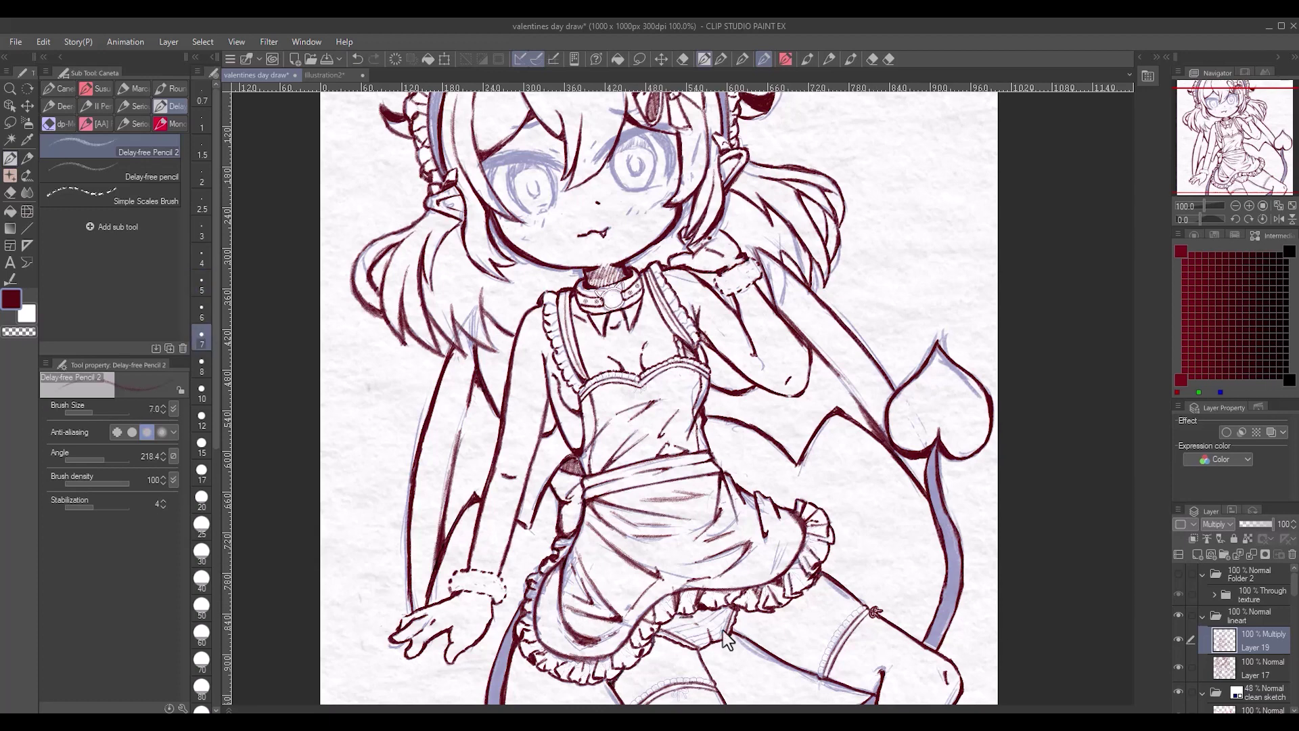
{"action": "key", "text": "ctrl+minus"}
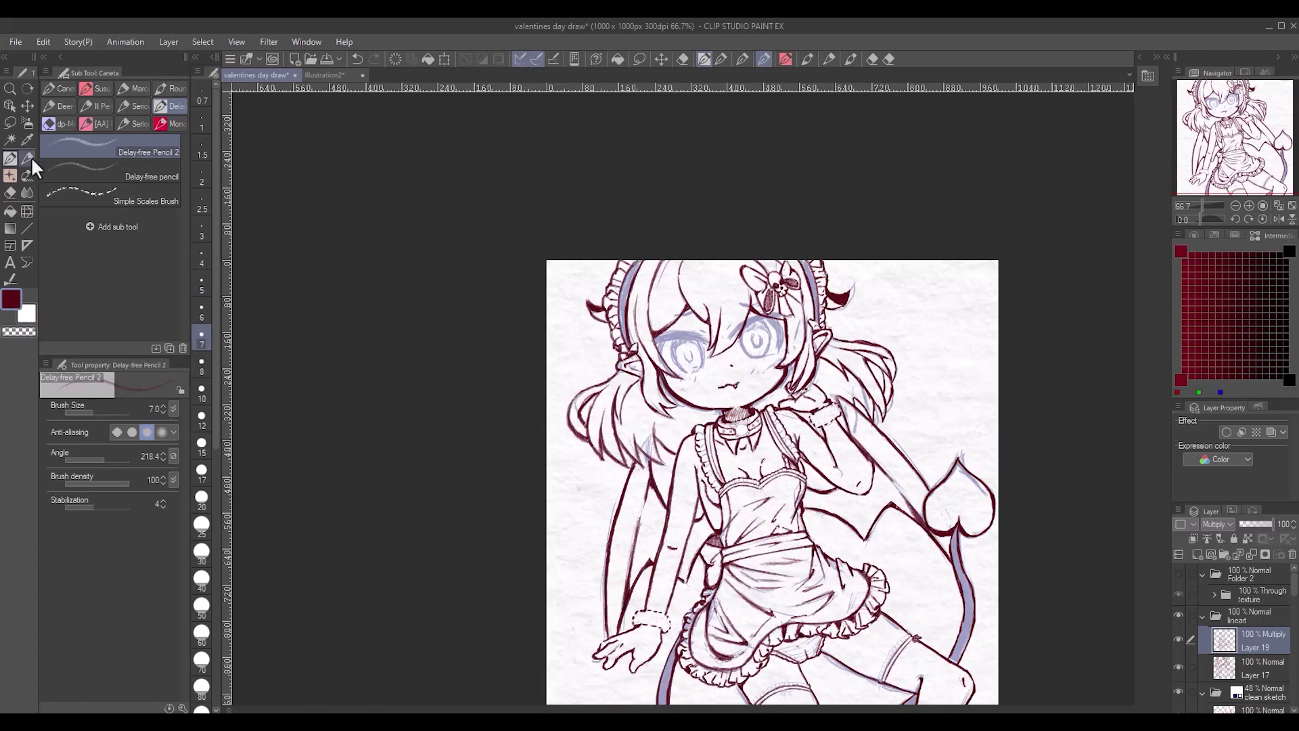
{"action": "left_click", "coordinate": [27, 176]}
{"action": "key", "text": "ctrl+plus"}
{"action": "key", "text": "ctrl+plus"}
{"action": "key", "text": "ctrl+plus"}
{"action": "scroll", "coordinate": [888, 583], "scroll_direction": "right", "scroll_amount": 3}
{"action": "scroll", "coordinate": [888, 583], "scroll_direction": "up", "scroll_amount": 5}
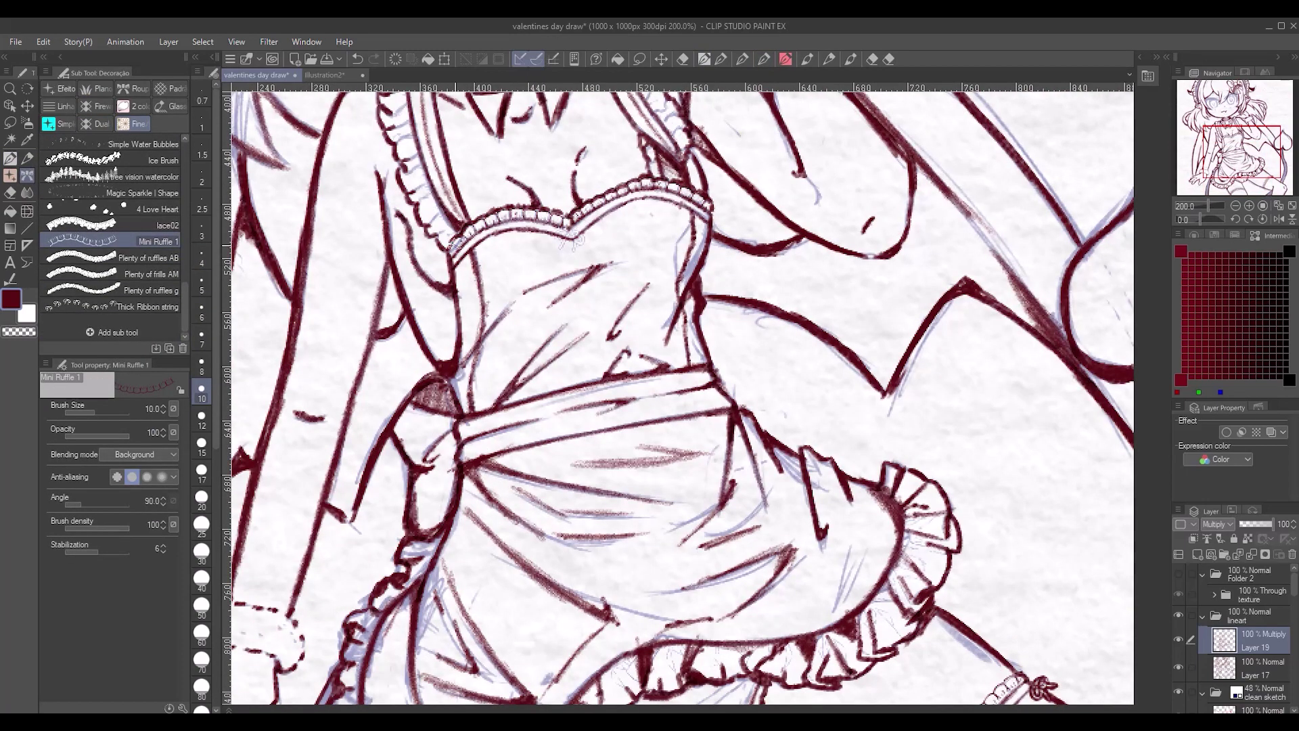
- Choose the Thick Ribbon string decoration brush, add small bows to the neckline's center and thigh band, and merge them into Layer 19
{"action": "left_click", "coordinate": [115, 306]}
{"action": "scroll", "coordinate": [682, 393], "scroll_direction": "down", "scroll_amount": 5}
{"action": "scroll", "coordinate": [682, 392], "scroll_direction": "right", "scroll_amount": 2}
{"action": "key", "text": "ctrl+minus"}
{"action": "key", "text": "m"}
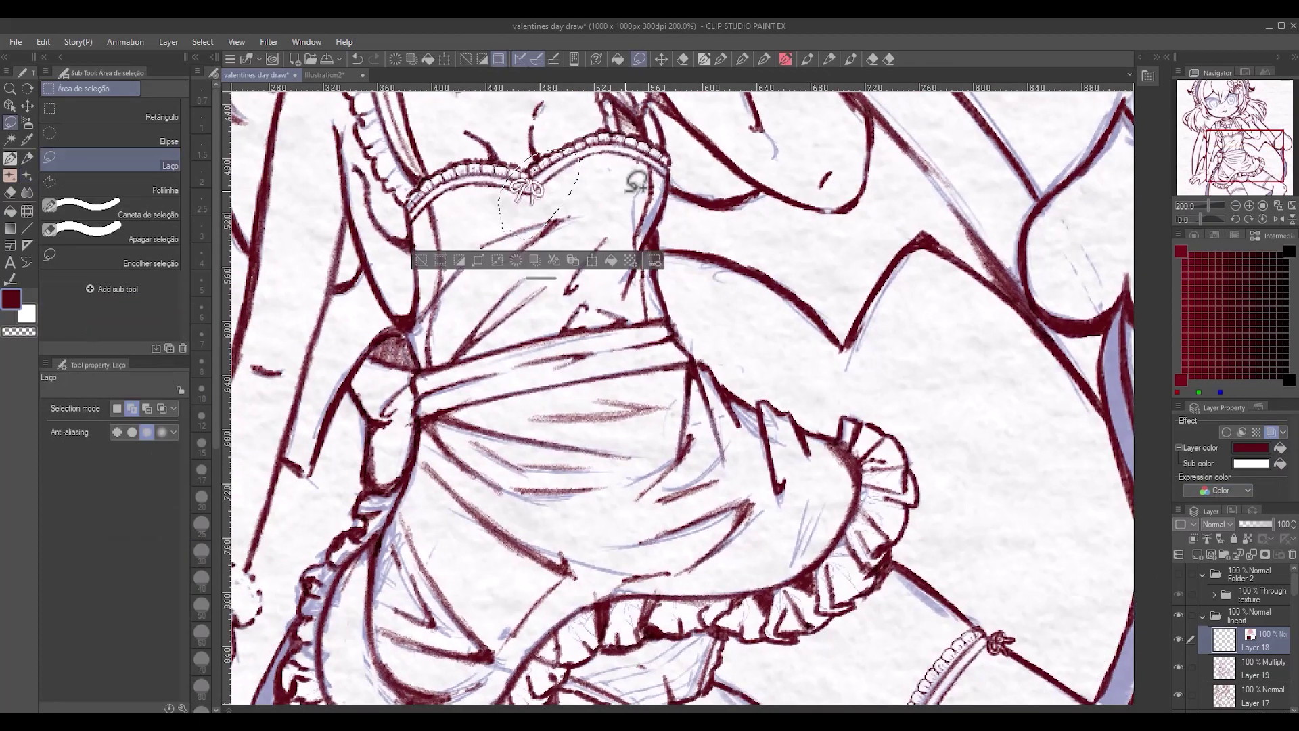
{"action": "key", "text": "ctrl+minus"}
{"action": "key", "text": "ctrl+minus"}
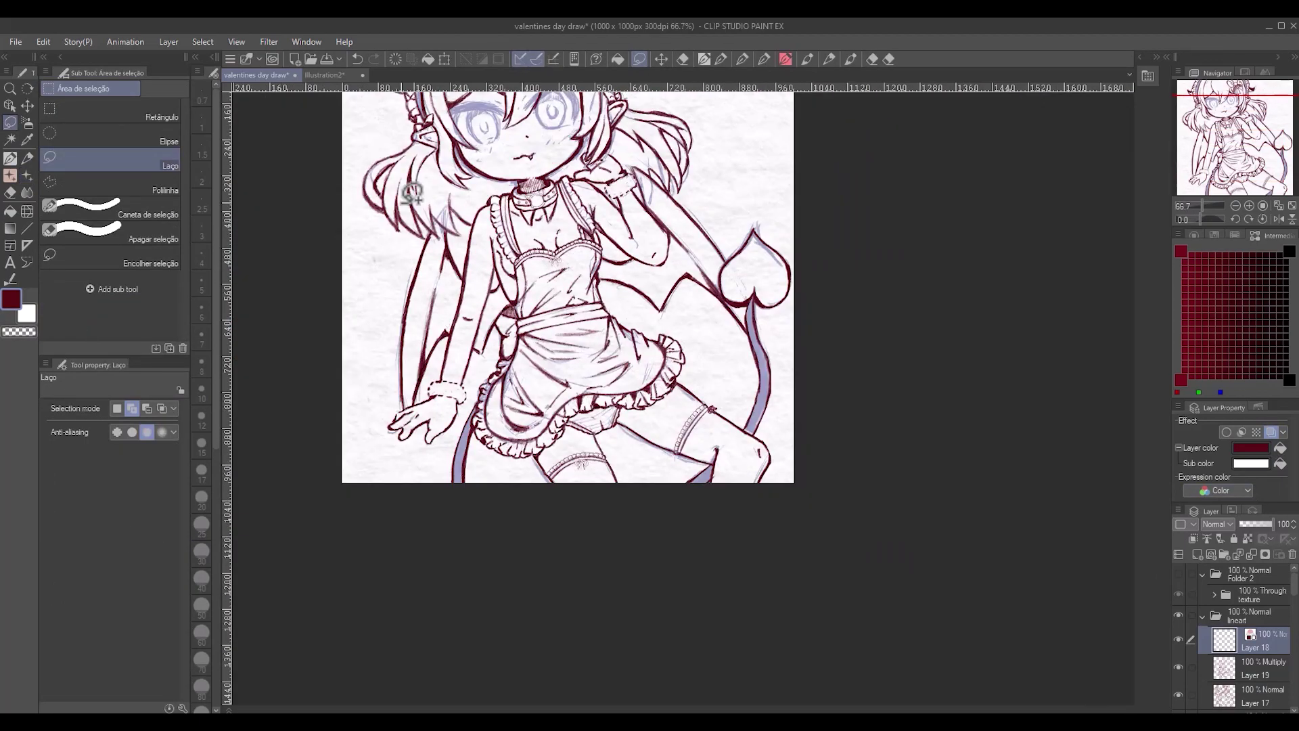
{"action": "key", "text": "ctrl+e"}
- Switch back to Delay-free Pencil 2 at size 7 and dot texture marks inside the fluffy wrist cuffs
{"action": "key", "text": "p"}
{"action": "key", "text": "ctrl+plus"}
{"action": "key", "text": "ctrl+plus"}
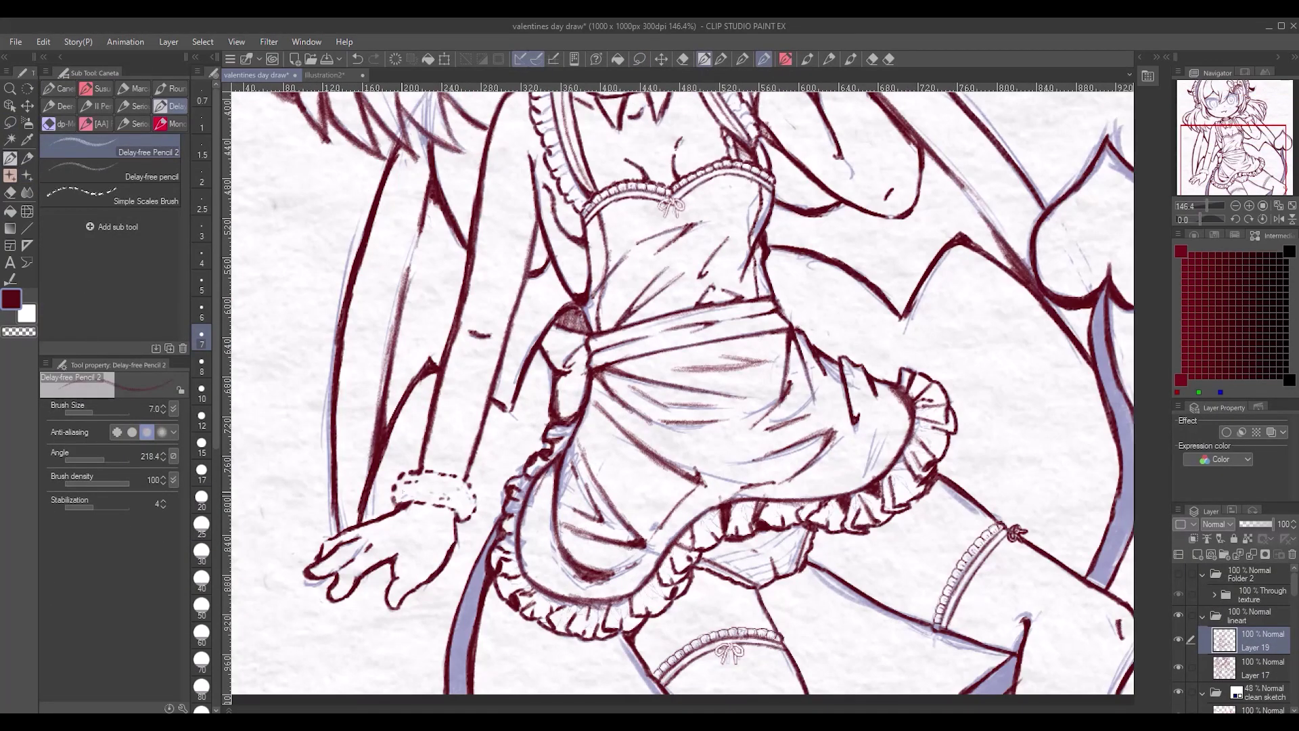
{"action": "left_click_drag", "start_coordinate": [677, 392], "coordinate": [744, 616]}
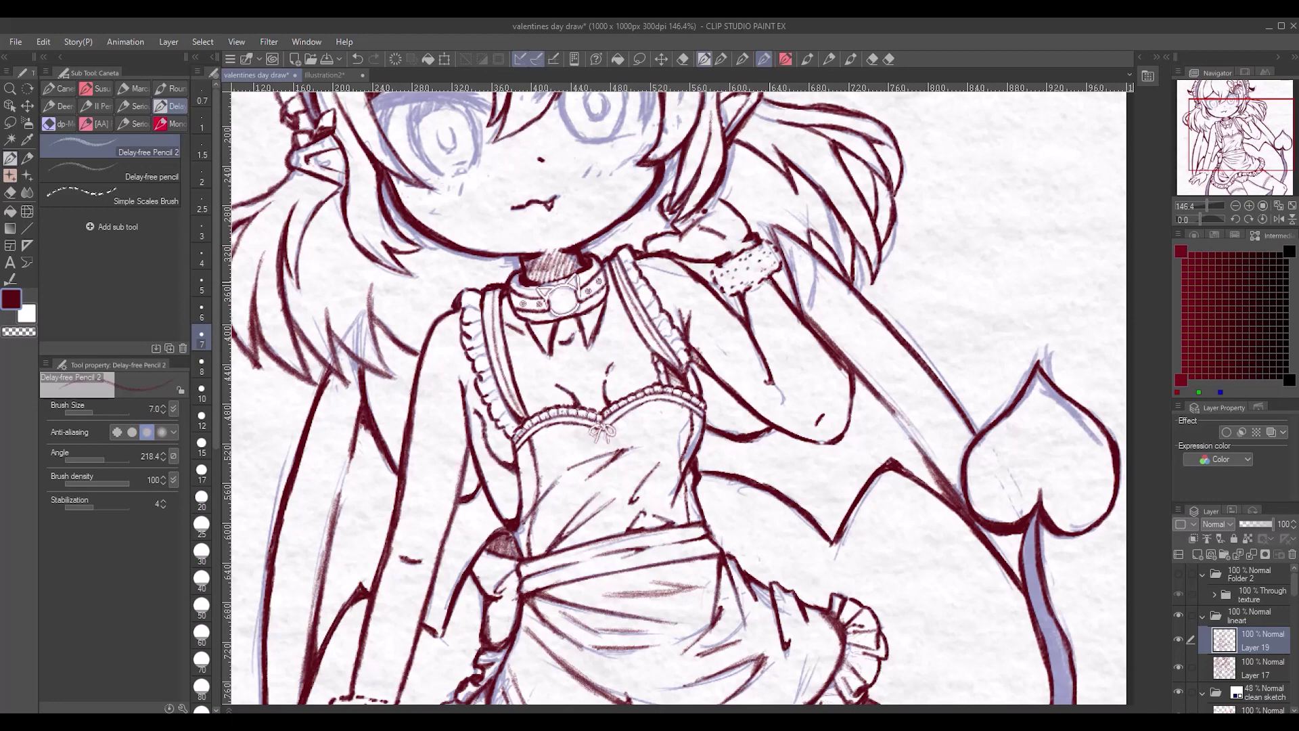
{"action": "key", "text": "ctrl+minus"}
{"action": "key", "text": "ctrl+minus"}
{"action": "key", "text": "ctrl+minus"}
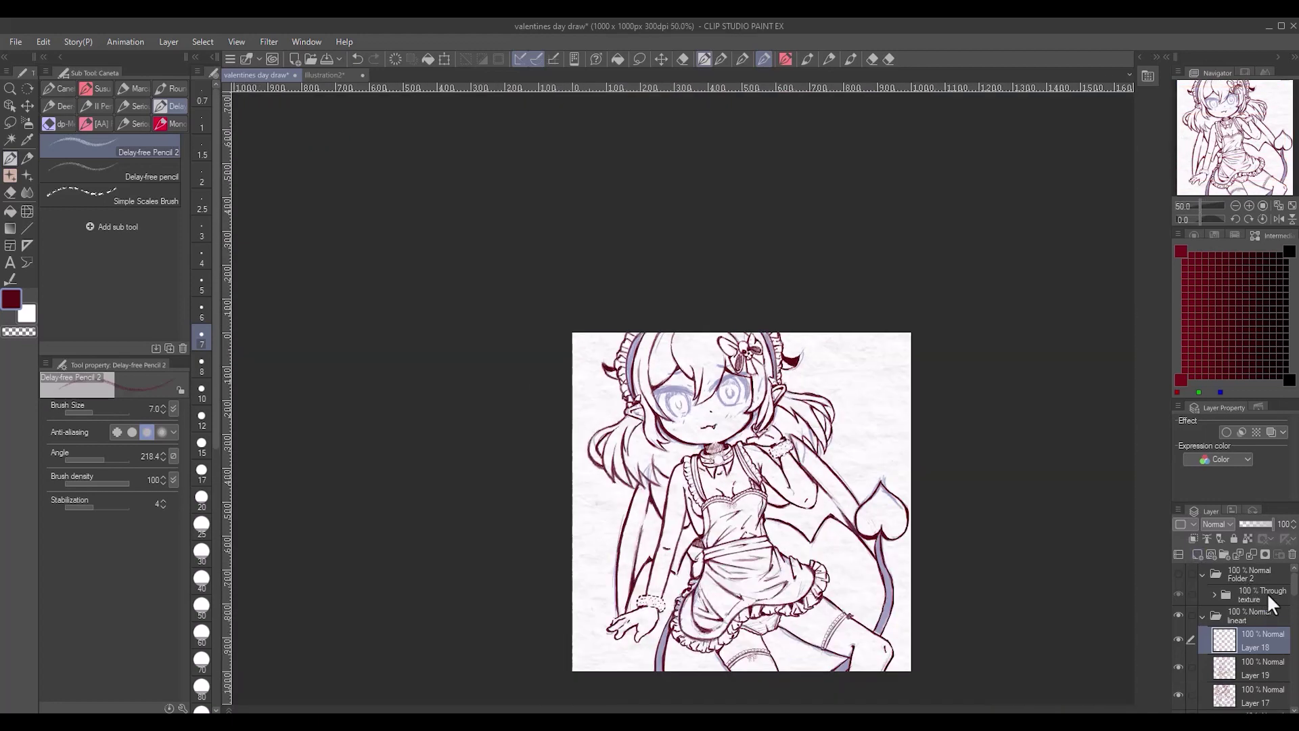
- Hide the other line layers and ink thick upper lashes over both eyes on a new layer with the pencil at size 10
{"action": "key", "text": "ctrl+plus"}
{"action": "key", "text": "ctrl+plus"}
{"action": "scroll", "coordinate": [1179, 632], "scroll_direction": "down", "scroll_amount": 1}
{"action": "key", "text": "bracketright"}
{"action": "key", "text": "bracketright"}
{"action": "left_click_drag", "start_coordinate": [607, 391], "coordinate": [687, 392]}
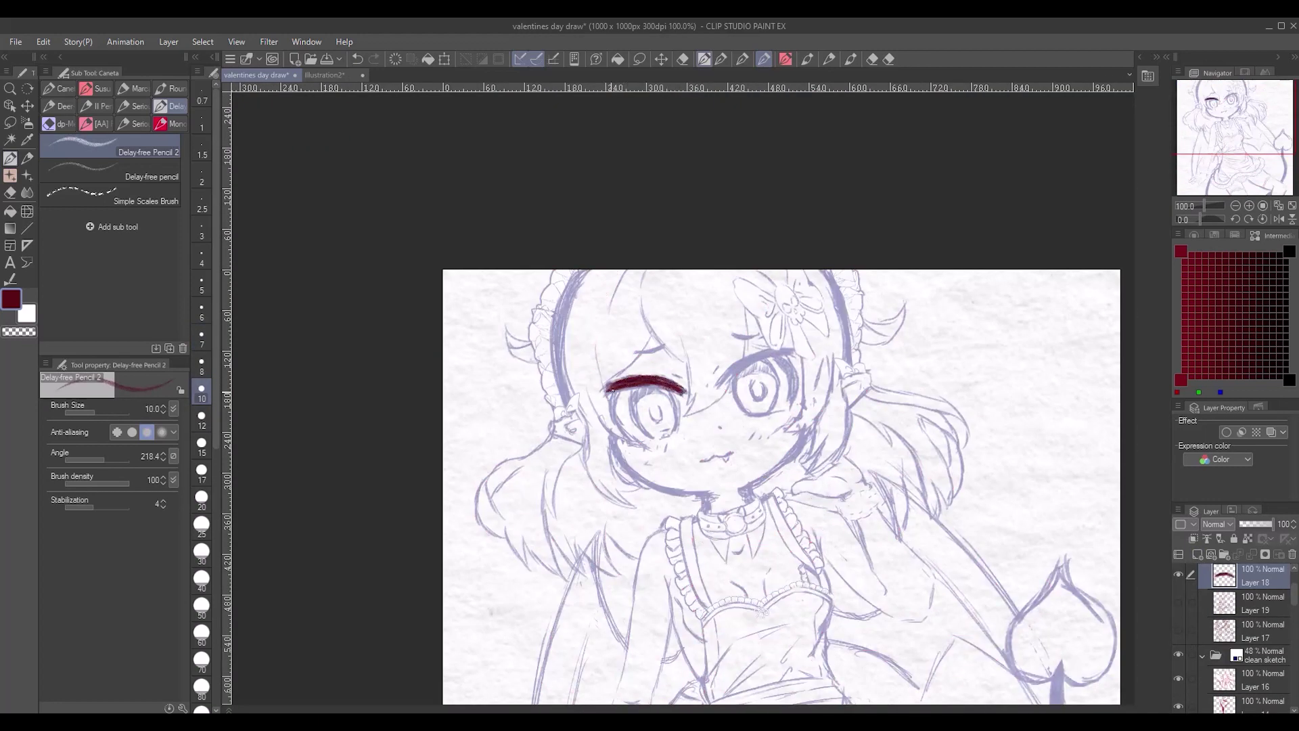
{"action": "key", "text": "c"}
{"action": "key", "text": "c"}
{"action": "left_click_drag", "start_coordinate": [609, 383], "coordinate": [630, 430]}
{"action": "mouse_move", "coordinate": [717, 387]}
{"action": "left_mouse_down"}
{"action": "mouse_move", "coordinate": [792, 350]}
{"action": "mouse_move", "coordinate": [787, 401]}
{"action": "left_mouse_up"}
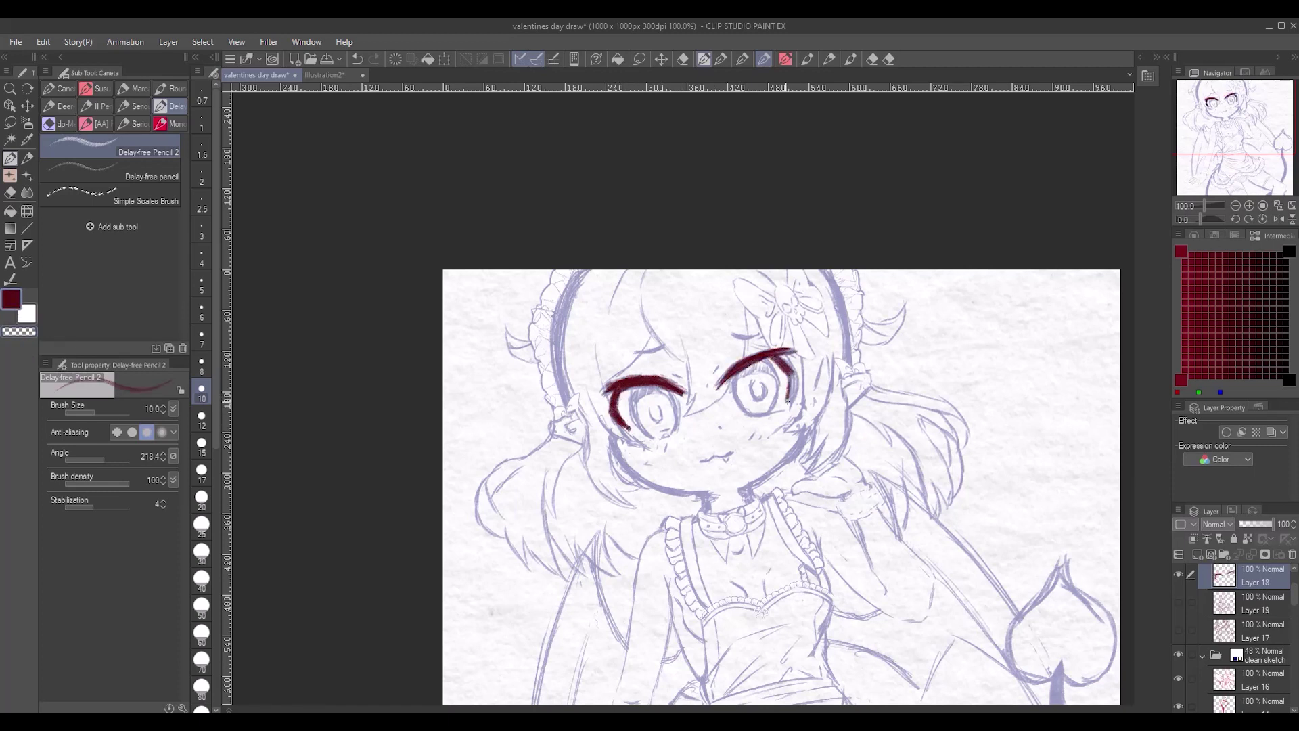
- Reduce the pencil to size 8 and ink the iris outlines and upper iris shading in both eyes
{"action": "key", "text": "bracketleft"}
{"action": "mouse_move", "coordinate": [640, 389]}
{"action": "left_mouse_down"}
{"action": "mouse_move", "coordinate": [633, 423]}
{"action": "mouse_move", "coordinate": [663, 437]}
{"action": "left_mouse_up"}
{"action": "left_click_drag", "start_coordinate": [674, 392], "coordinate": [640, 425]}
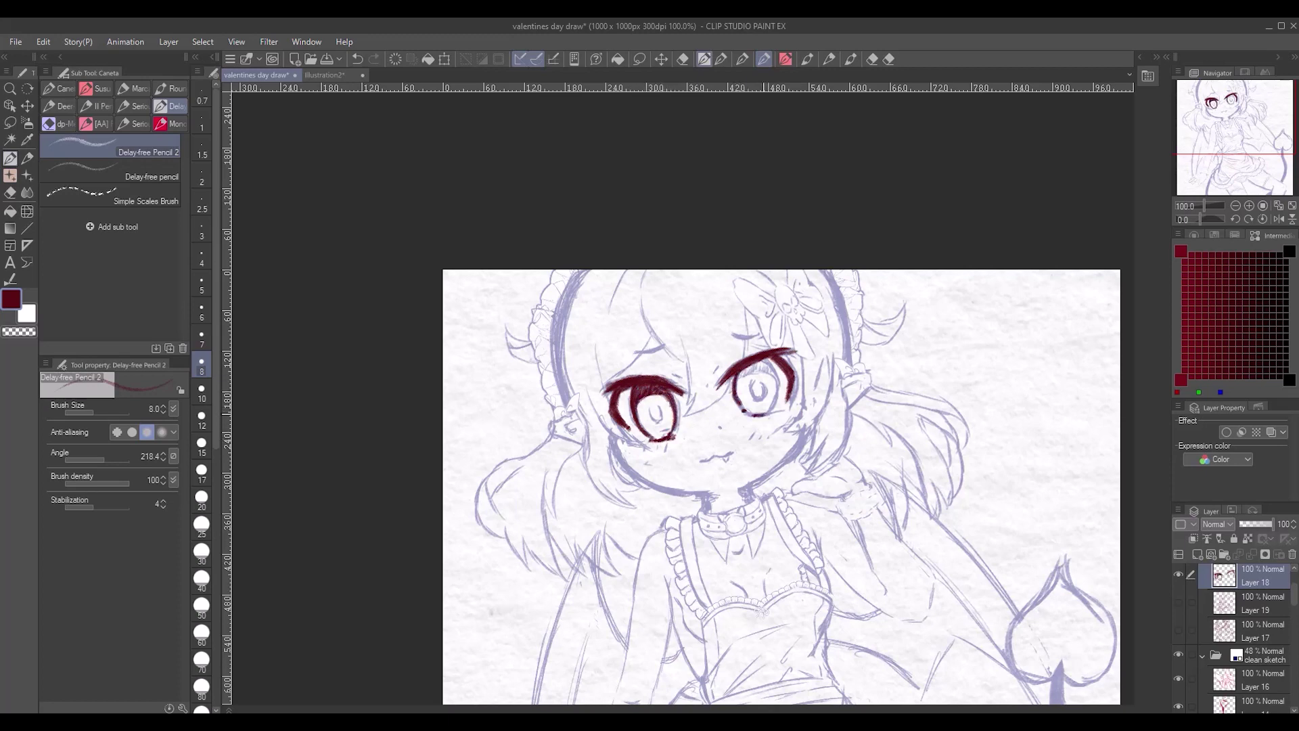
{"action": "left_click_drag", "start_coordinate": [738, 382], "coordinate": [775, 364]}
{"action": "left_click_drag", "start_coordinate": [749, 376], "coordinate": [771, 362]}
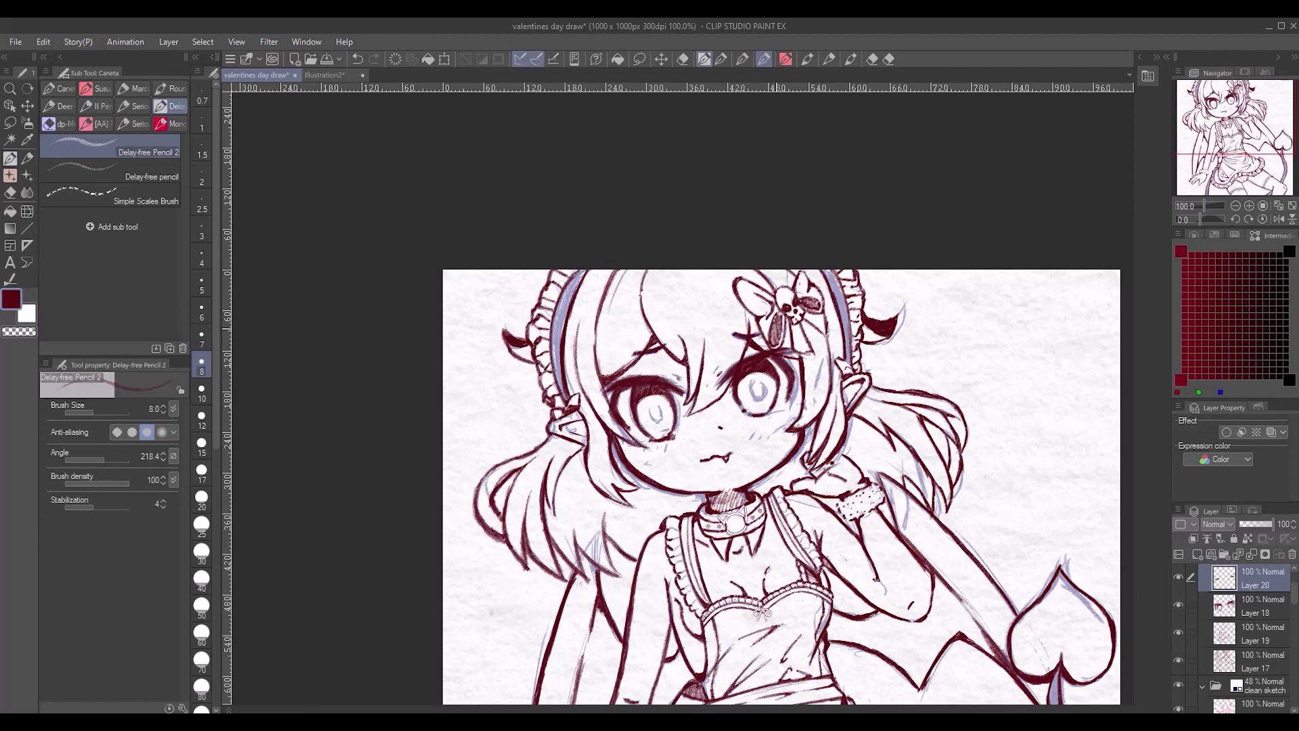
- Auto-select the inner back hair areas using the lineart folder as reference and add a new layer for them
{"action": "key", "text": "ctrl+minus"}
{"action": "key", "text": "w"}
{"action": "left_click", "coordinate": [893, 404]}
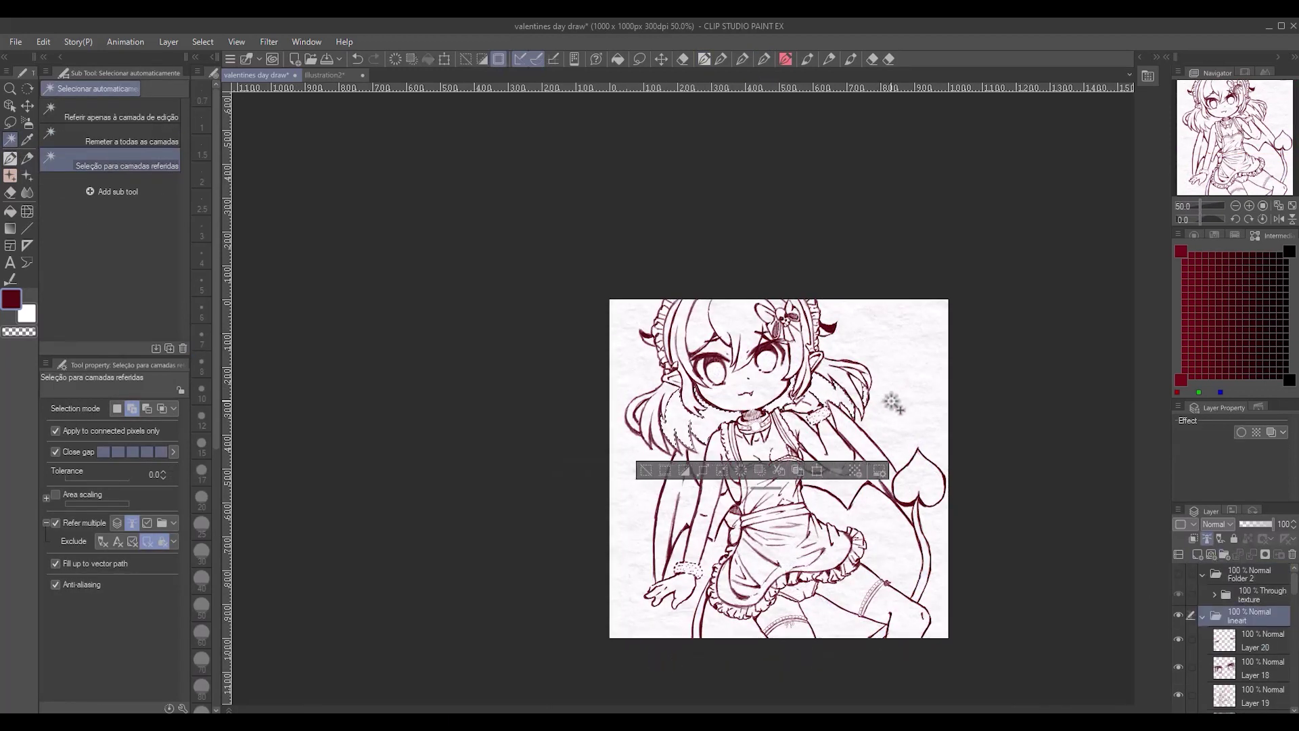
{"action": "key", "text": "ctrl+shift+n"}
- Hatch the selected back hair with parallel diagonal lines using Delay-free Pencil 2 at size 3, and clear the selection
{"action": "key", "text": "p"}
{"action": "left_click_drag", "start_coordinate": [697, 392], "coordinate": [670, 436]}
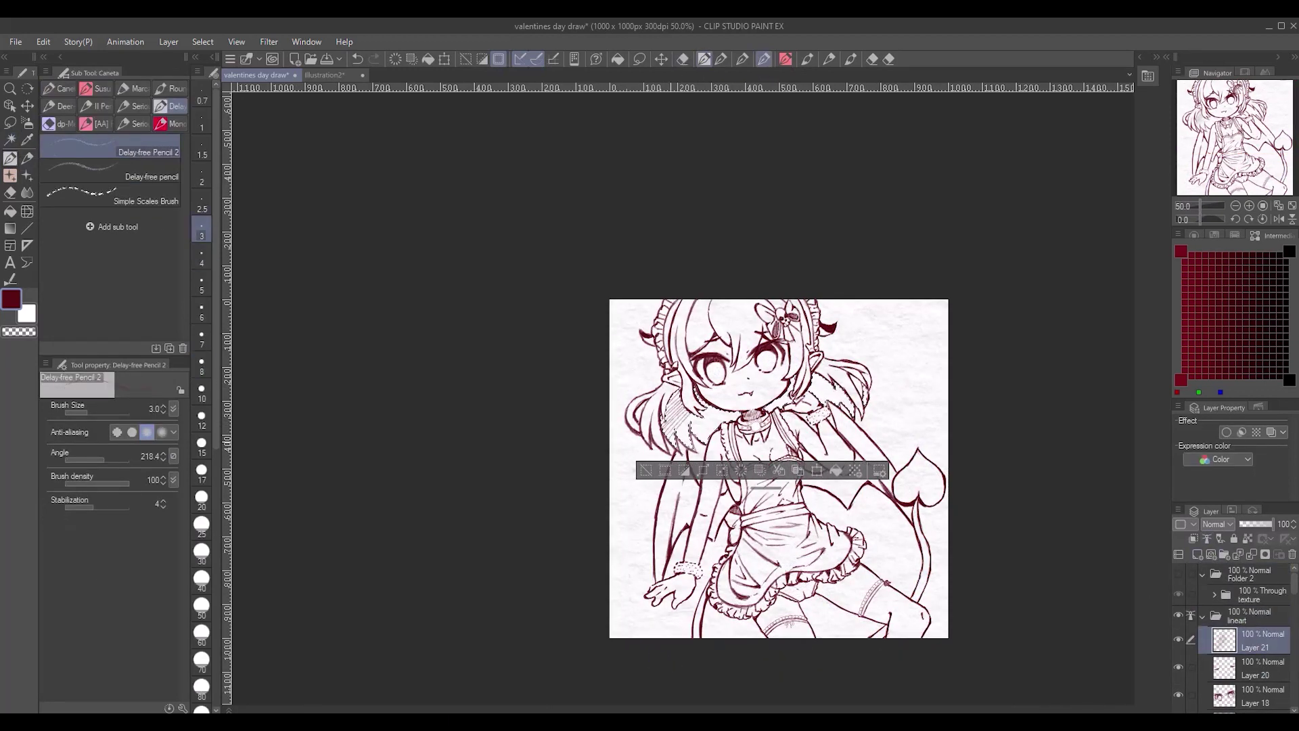
{"action": "mouse_move", "coordinate": [737, 410]}
{"action": "left_mouse_down"}
{"action": "mouse_move", "coordinate": [718, 447]}
{"action": "mouse_move", "coordinate": [667, 446]}
{"action": "left_mouse_up"}
{"action": "left_click_drag", "start_coordinate": [697, 392], "coordinate": [677, 433]}
{"action": "key", "text": "e"}
{"action": "key", "text": "p"}
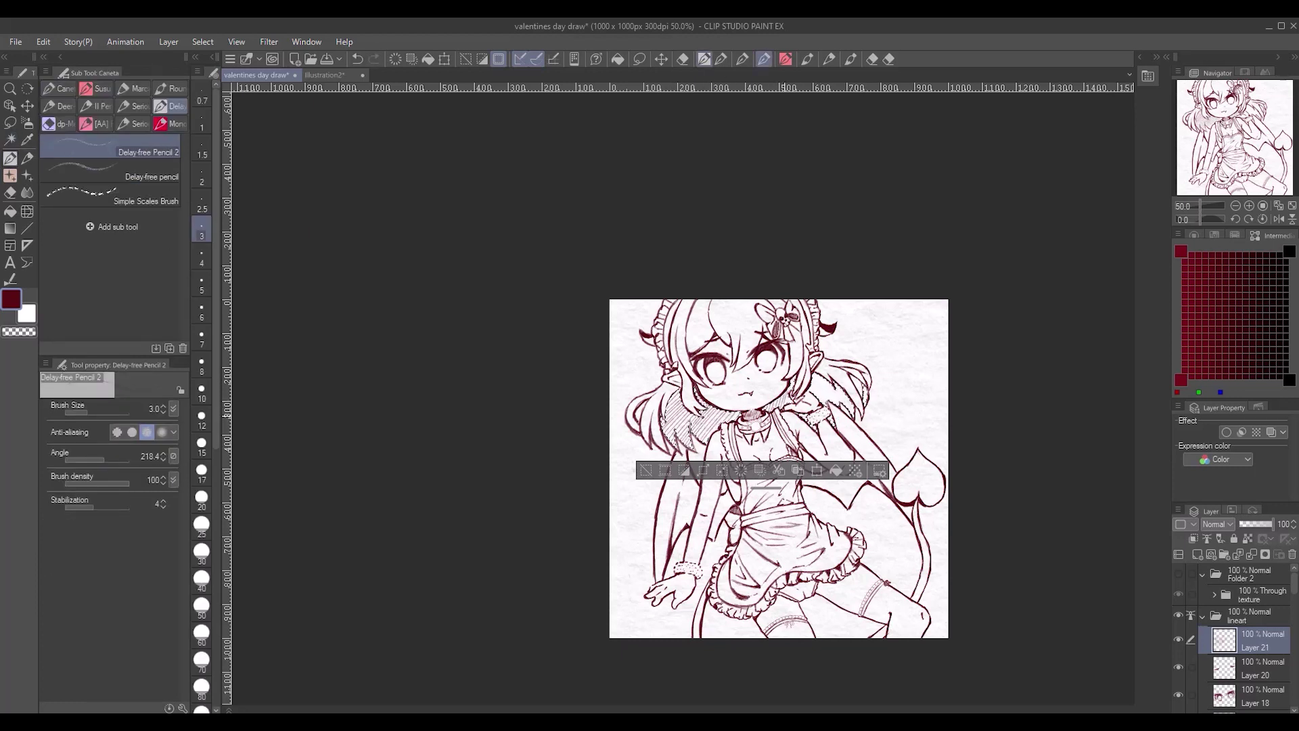
{"action": "key", "text": "ctrl+d"}
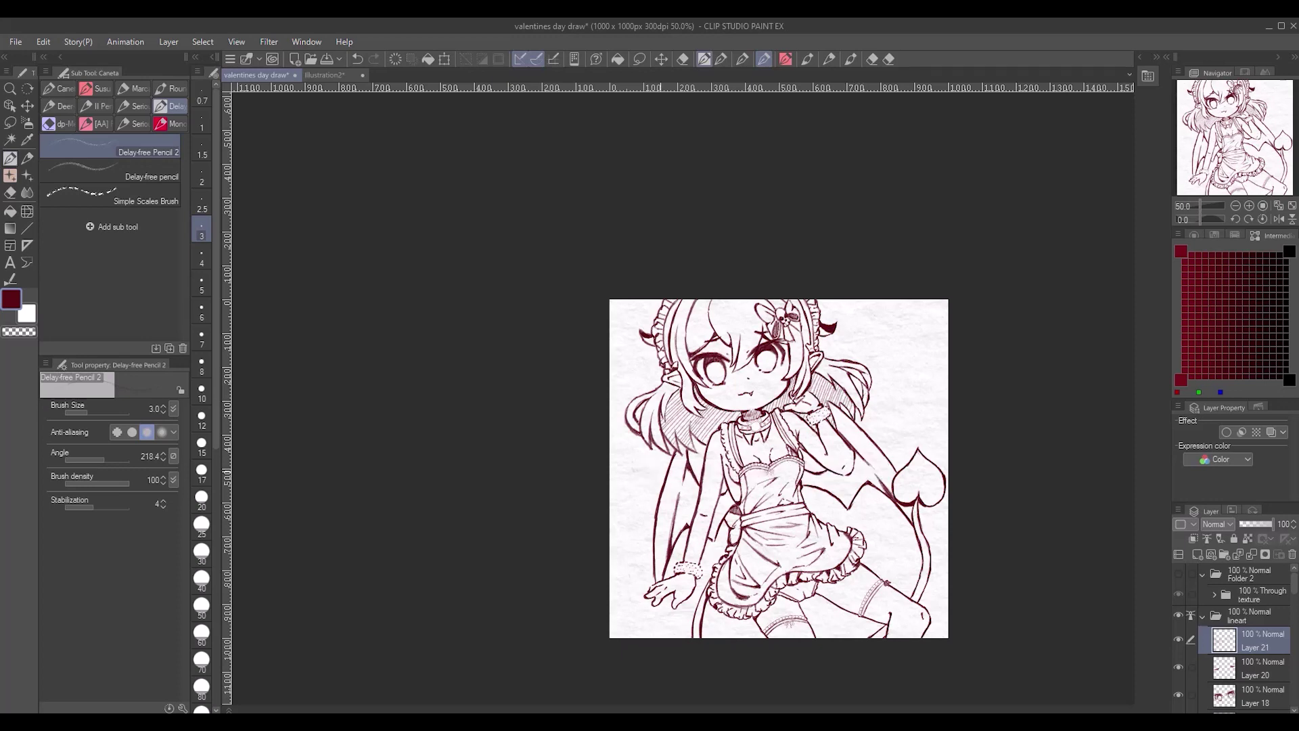
{"action": "scroll", "coordinate": [676, 447], "scroll_direction": "up", "scroll_amount": 5}
{"action": "scroll", "coordinate": [677, 447], "scroll_direction": "down", "scroll_amount": 5}
{"action": "scroll", "coordinate": [677, 447], "scroll_direction": "up", "scroll_amount": 5}
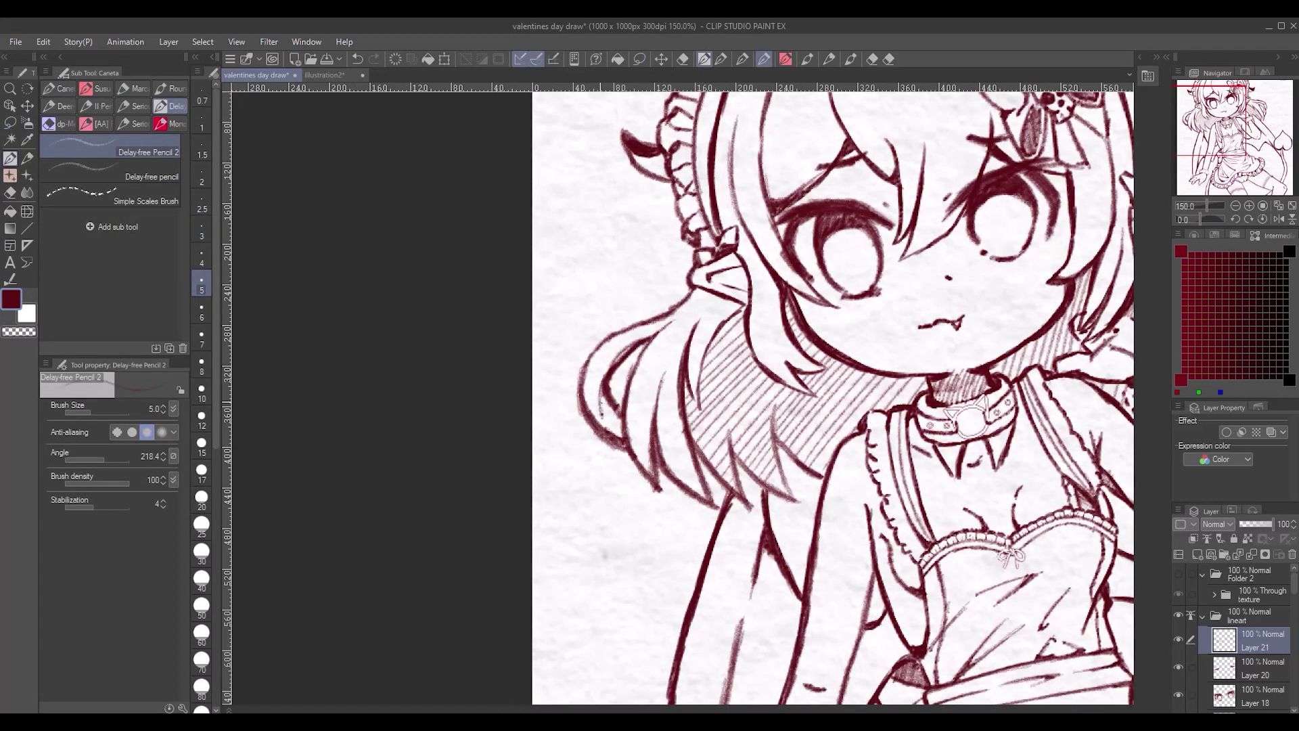
- Shade the outer hair curl and hatch the selected inner wing areas with parallel diagonal lines at brush size 4, clearing the selection
{"action": "left_click_drag", "start_coordinate": [598, 387], "coordinate": [621, 436]}
{"action": "scroll", "coordinate": [677, 474], "scroll_direction": "down", "scroll_amount": 2}
{"action": "key", "text": "bracketright"}
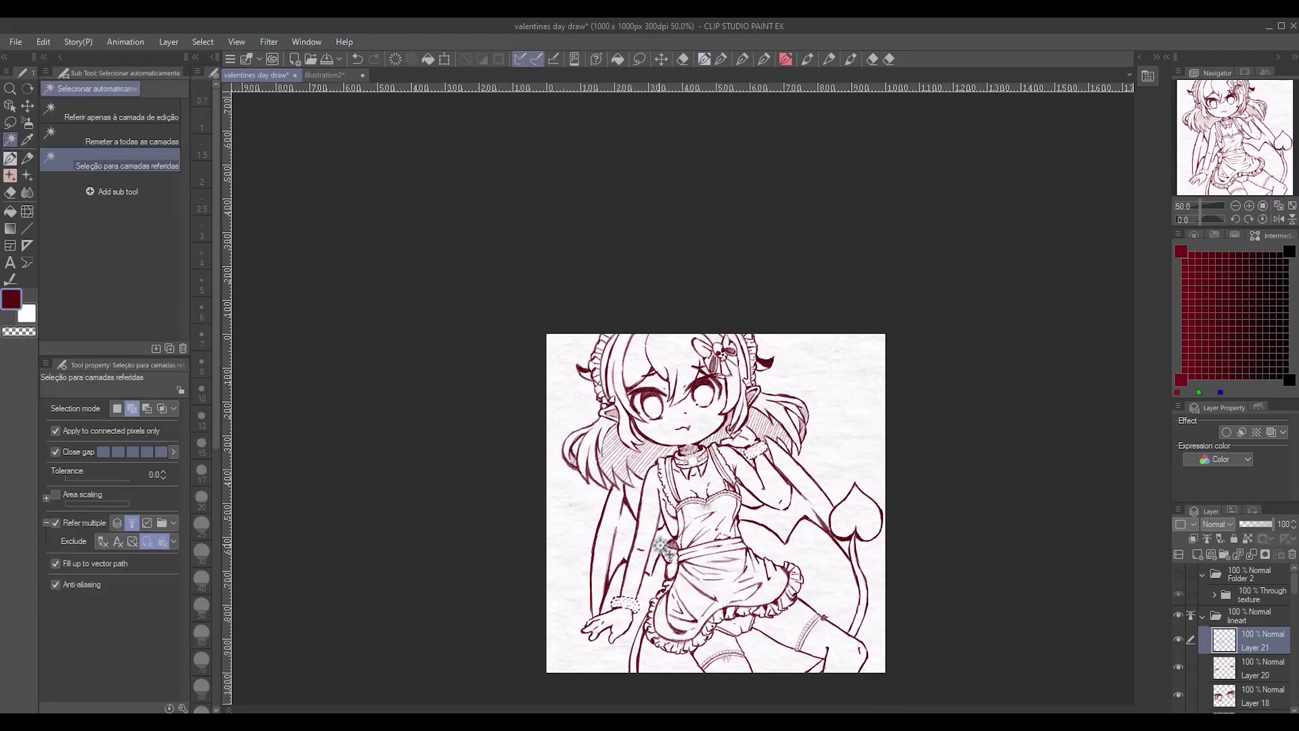
{"action": "left_click", "coordinate": [202, 257]}
{"action": "mouse_move", "coordinate": [617, 508]}
{"action": "left_mouse_down"}
{"action": "mouse_move", "coordinate": [630, 552]}
{"action": "mouse_move", "coordinate": [612, 557]}
{"action": "left_mouse_up"}
{"action": "left_click_drag", "start_coordinate": [670, 525], "coordinate": [647, 575]}
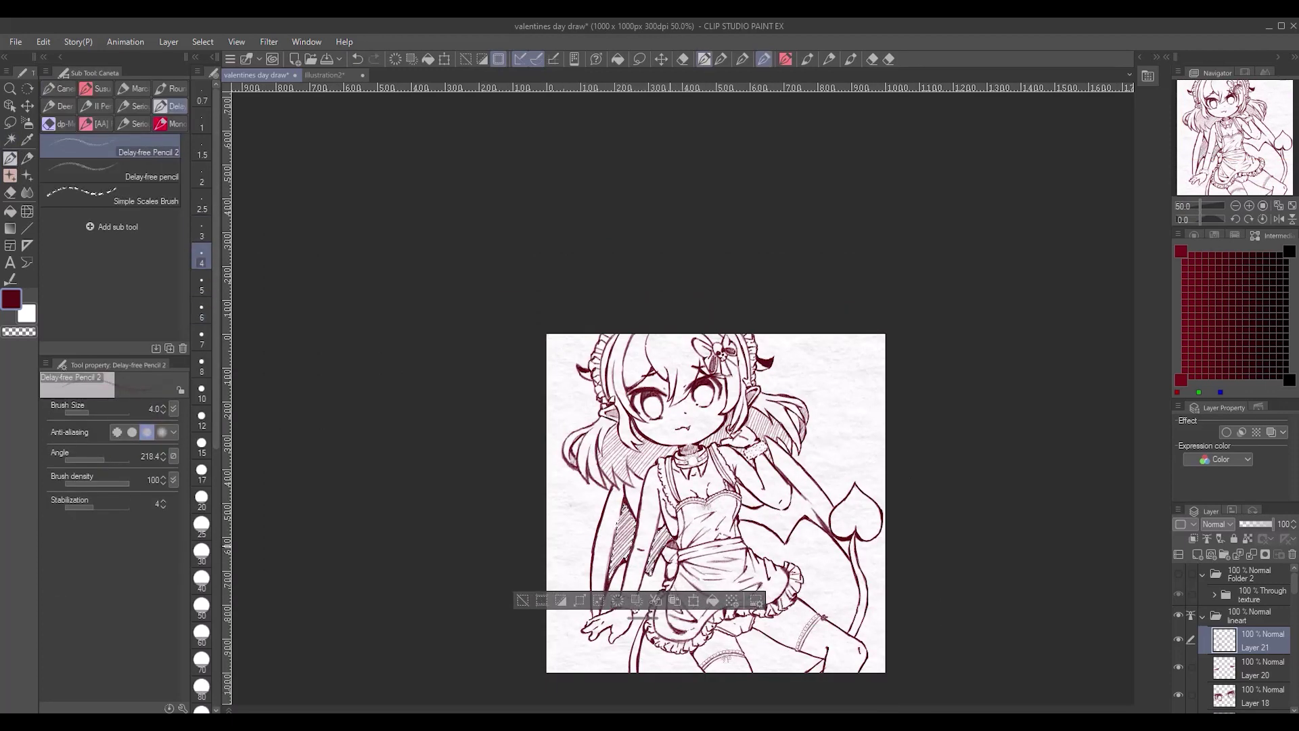
{"action": "left_click_drag", "start_coordinate": [787, 505], "coordinate": [740, 533]}
{"action": "mouse_move", "coordinate": [821, 489]}
{"action": "left_mouse_down"}
{"action": "mouse_move", "coordinate": [778, 543]}
{"action": "mouse_move", "coordinate": [764, 524]}
{"action": "left_mouse_up"}
{"action": "key", "text": "ctrl+d"}
- Return to the main outlines on Layer 17 and enlarge Delay-free Pencil 2 to size 10
{"action": "scroll", "coordinate": [650, 363], "scroll_direction": "up", "scroll_amount": 1}
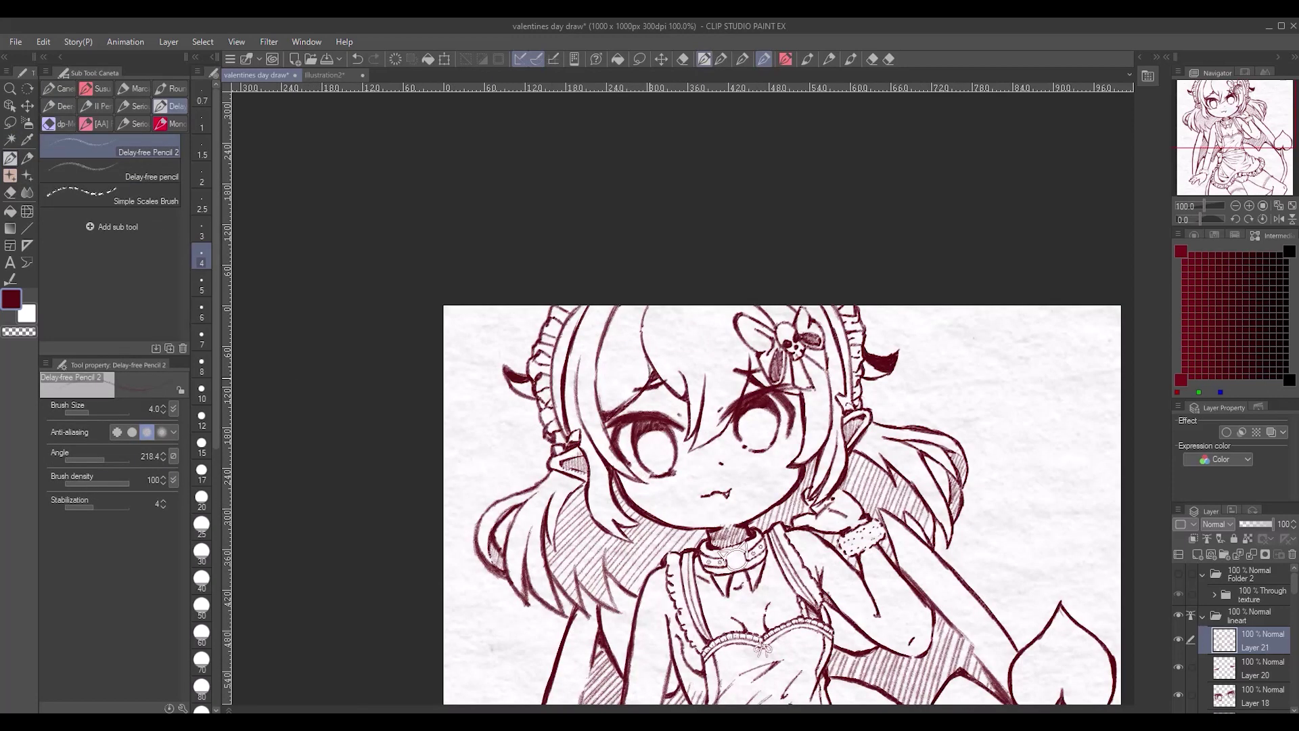
{"action": "scroll", "coordinate": [658, 333], "scroll_direction": "down", "scroll_amount": 1}
{"action": "left_click", "coordinate": [201, 334]}
{"action": "key", "text": "ctrl+alt+0"}
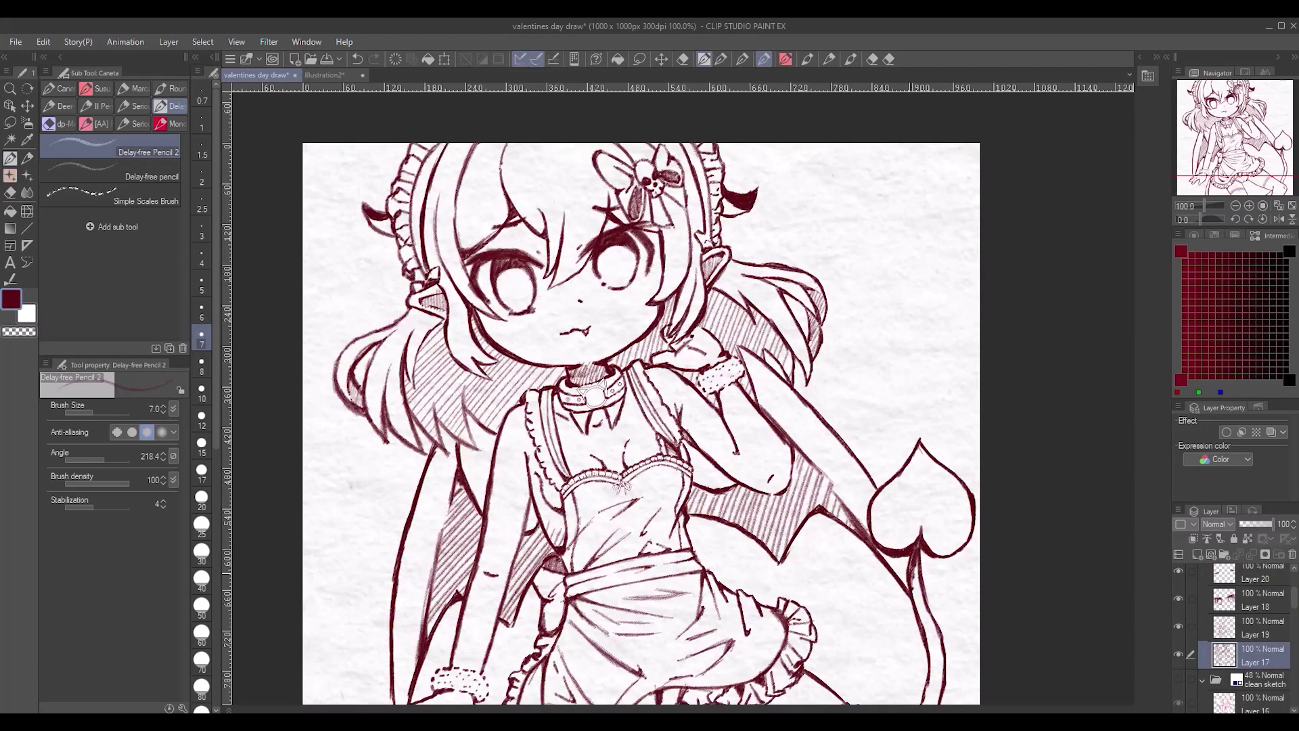
{"action": "scroll", "coordinate": [969, 573], "scroll_direction": "down", "scroll_amount": 1}
{"action": "key", "text": "]"}
{"action": "key", "text": "]"}
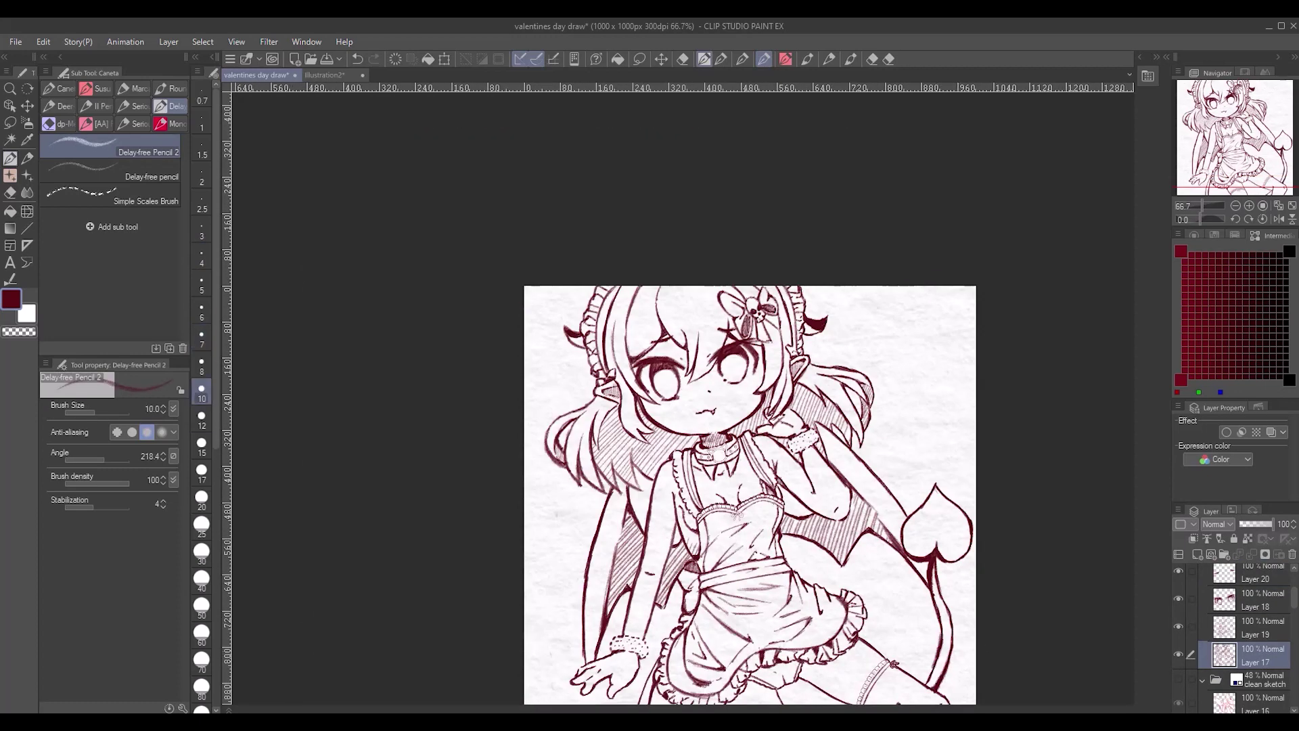
{"action": "left_click_drag", "start_coordinate": [643, 681], "coordinate": [676, 614]}
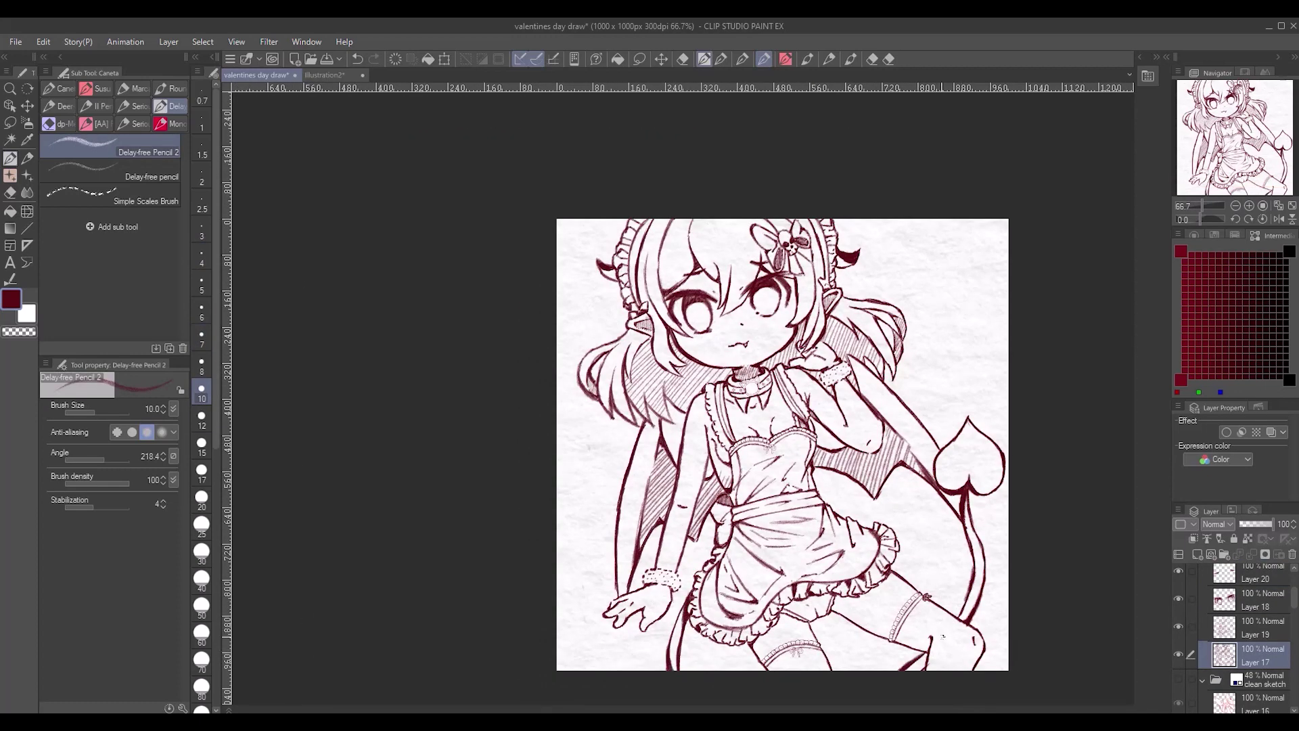
{"action": "key", "text": "bracketleft"}
{"action": "key", "text": "bracketleft"}
{"action": "scroll", "coordinate": [679, 601], "scroll_direction": "down", "scroll_amount": 1}
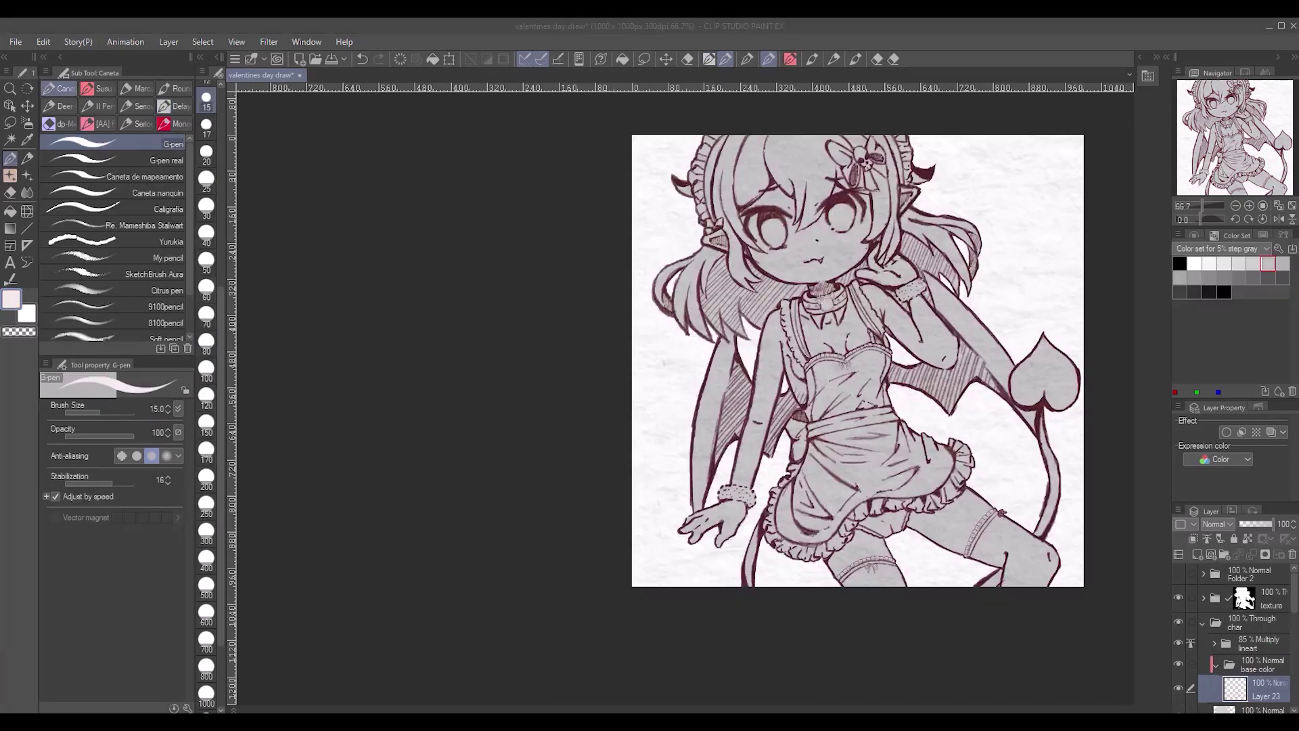
- Coat the character's base on Layer 23 with pale pink using the T marker/base Coating brush at size 1000
{"action": "key", "text": "b"}
{"action": "key", "text": "p"}
{"action": "key", "text": "p"}
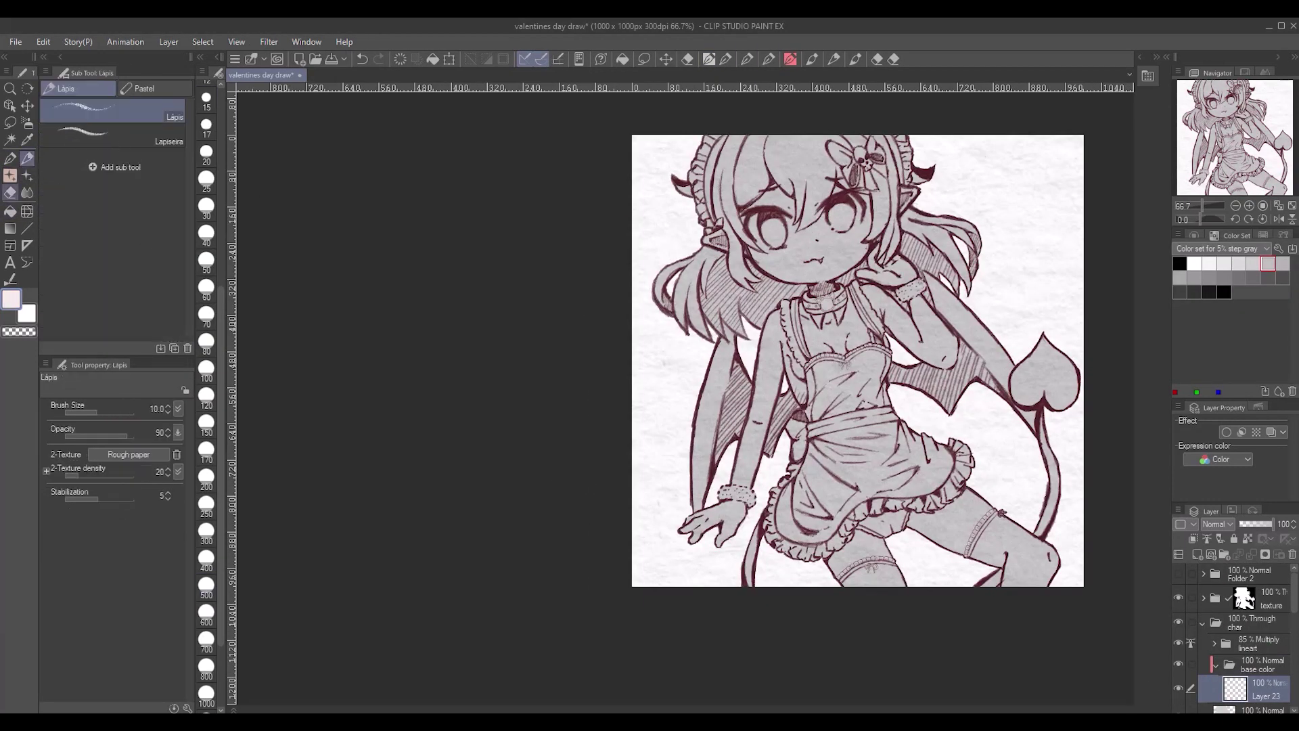
{"action": "key", "text": "b"}
{"action": "key", "text": "b"}
{"action": "key", "text": "b"}
{"action": "scroll", "coordinate": [773, 278], "scroll_direction": "down", "scroll_amount": 1}
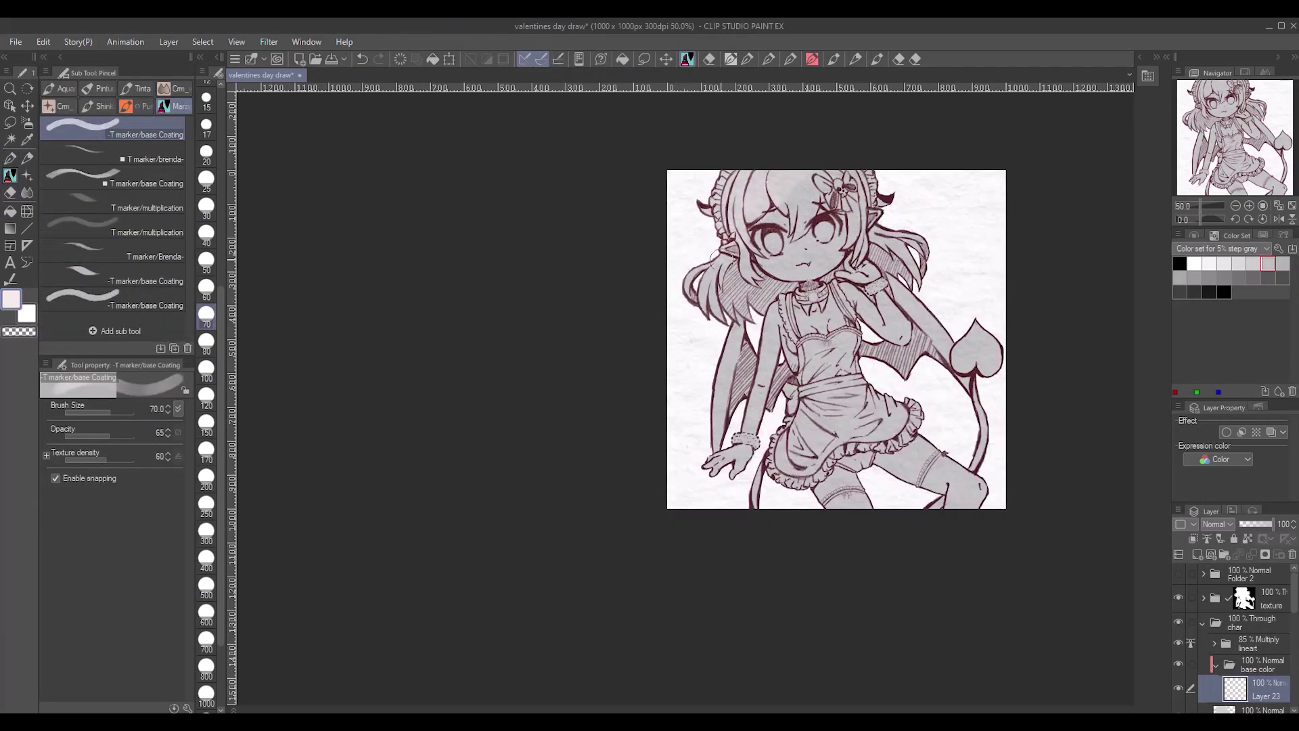
{"action": "left_click", "coordinate": [206, 692]}
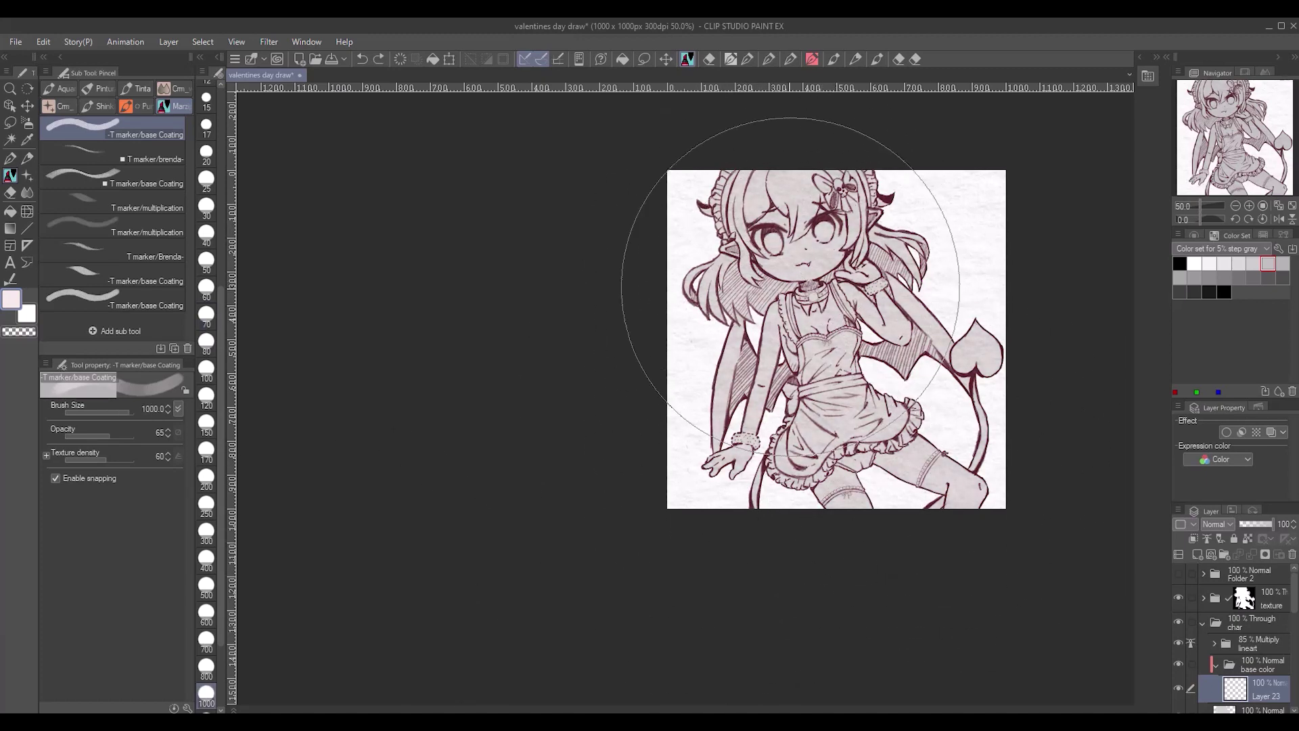
{"action": "key", "text": "ctrl+alt+0"}
- Expand the texture folder and check the blending modes of the Paper V and marker texture layers
{"action": "left_click", "coordinate": [1204, 598]}
{"action": "left_click", "coordinate": [1252, 680]}
{"action": "left_click", "coordinate": [1217, 524]}
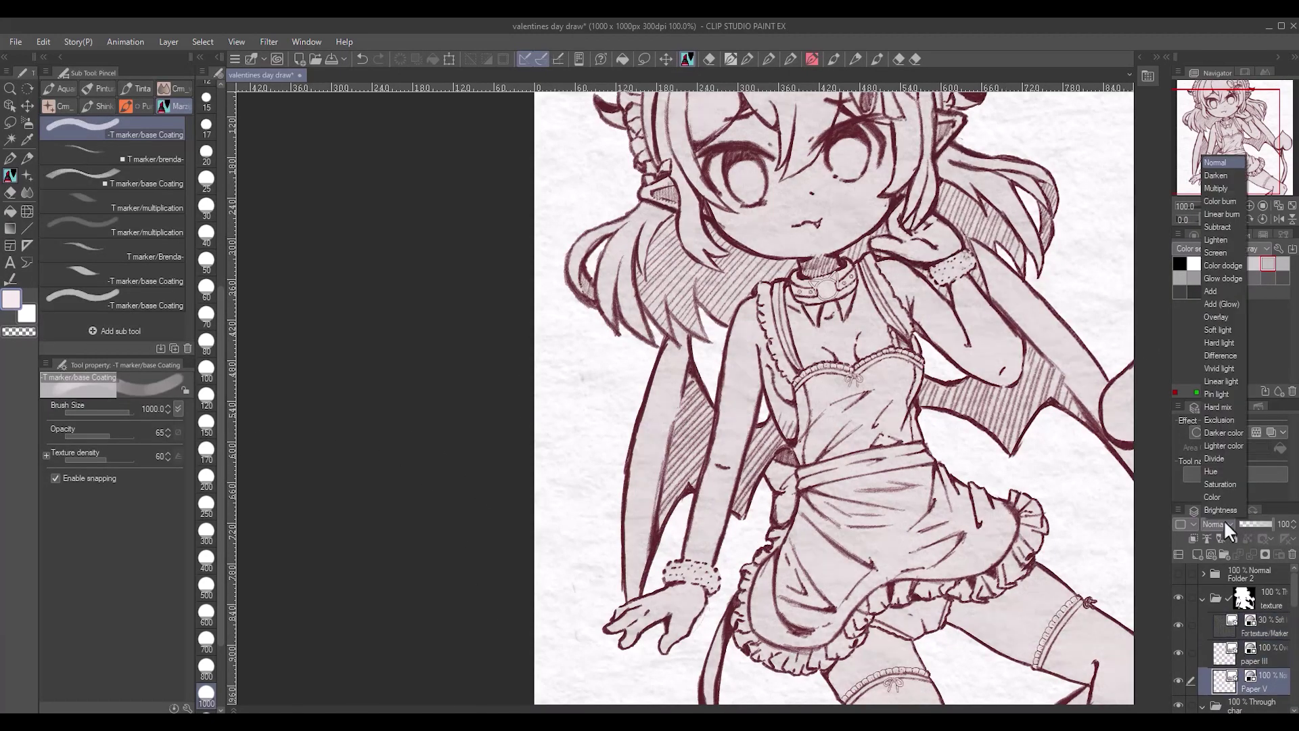
{"action": "left_click", "coordinate": [1252, 626]}
{"action": "left_click", "coordinate": [1216, 525]}
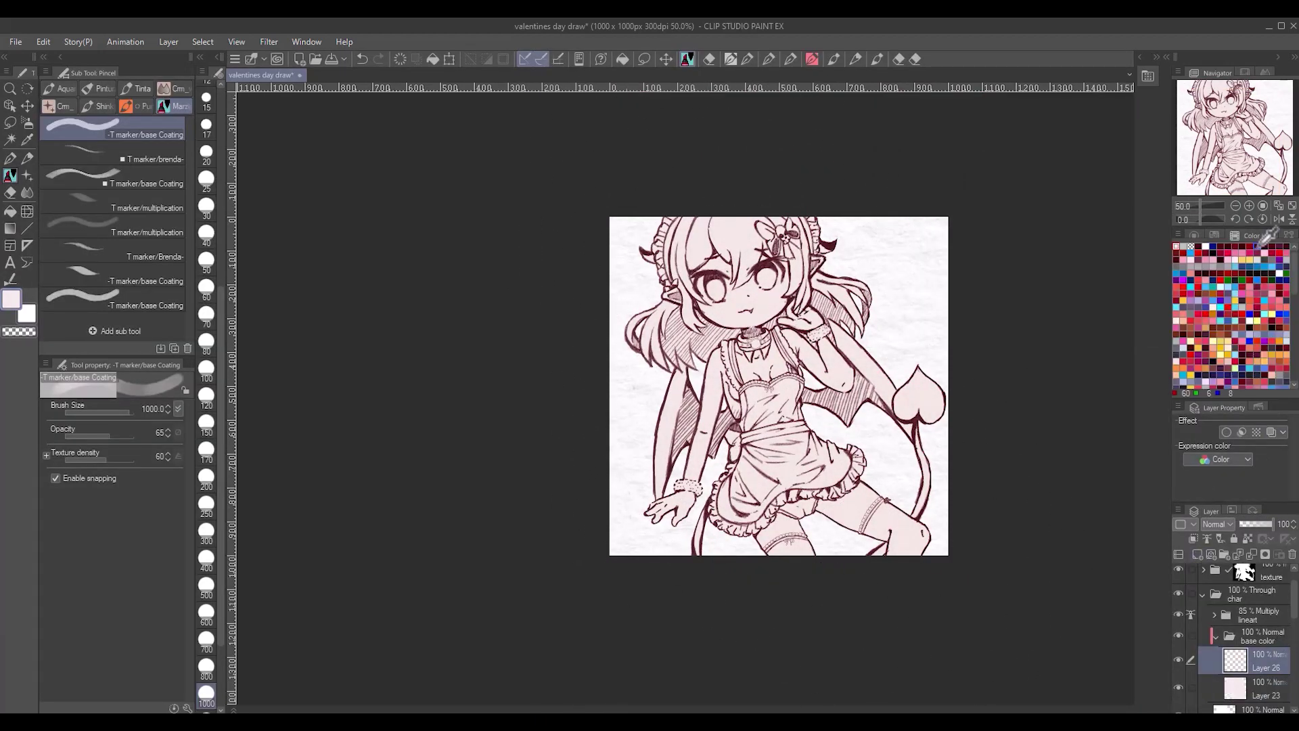
- Fill the bangs and one side of the hair with bright blue on Layer 26, using Quick Lasso Fill and reference-layer fill
{"action": "scroll", "coordinate": [846, 276], "scroll_direction": "up", "scroll_amount": 1}
{"action": "left_click", "coordinate": [136, 234]}
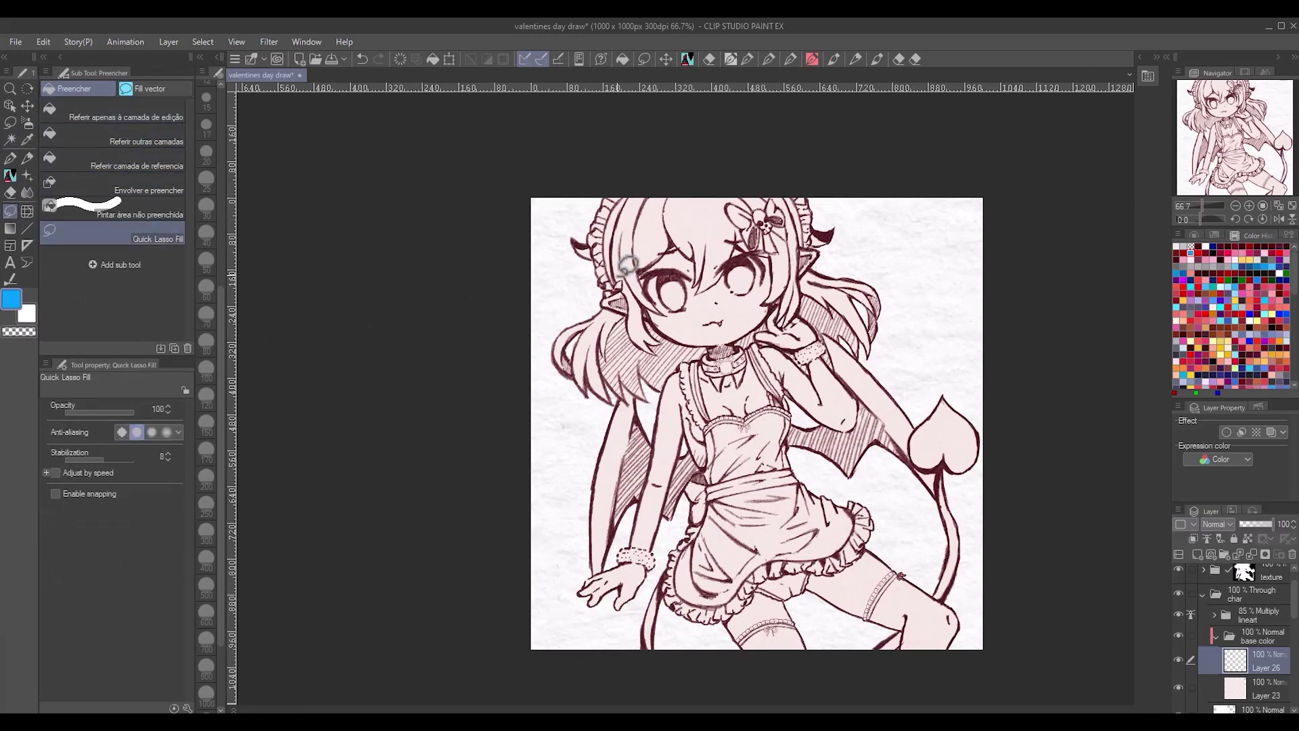
{"action": "left_click_drag", "start_coordinate": [628, 270], "coordinate": [650, 193]}
{"action": "left_click", "coordinate": [135, 163]}
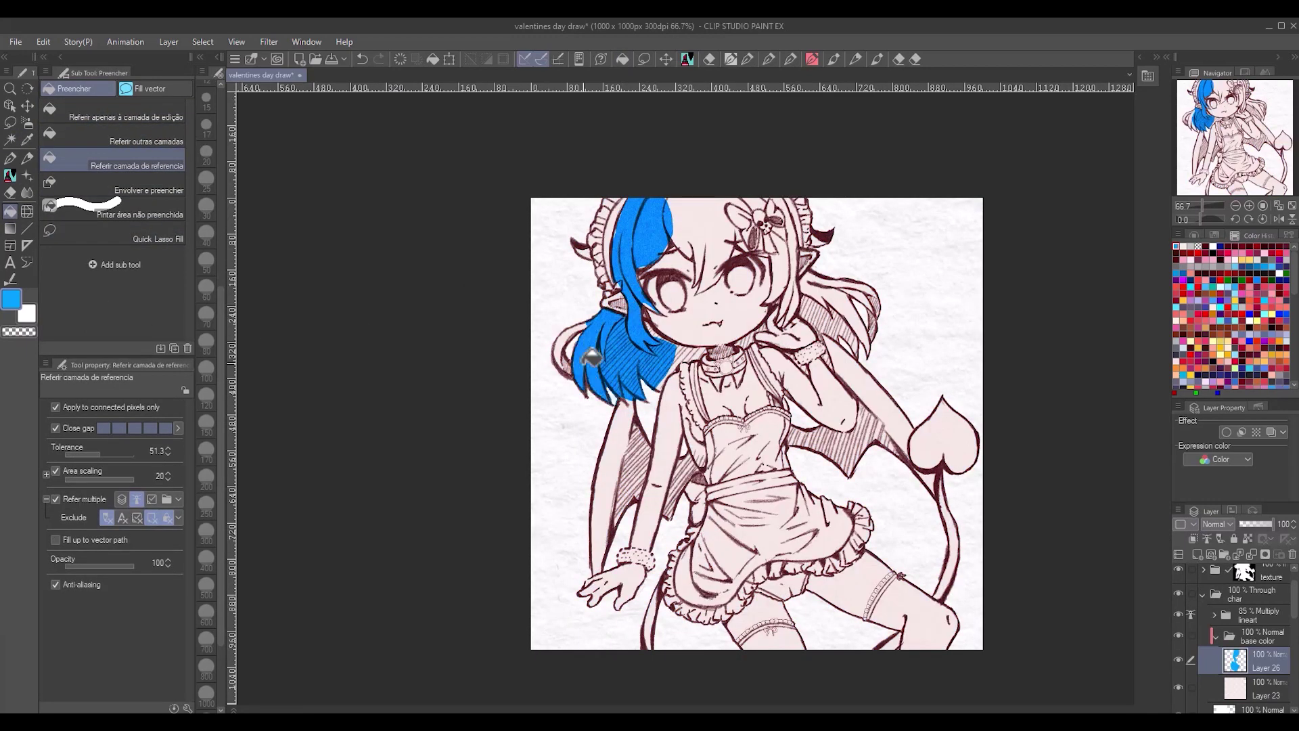
{"action": "left_click", "coordinate": [667, 378]}
{"action": "left_click", "coordinate": [668, 321]}
{"action": "left_click", "coordinate": [693, 215]}
{"action": "left_click", "coordinate": [750, 230]}
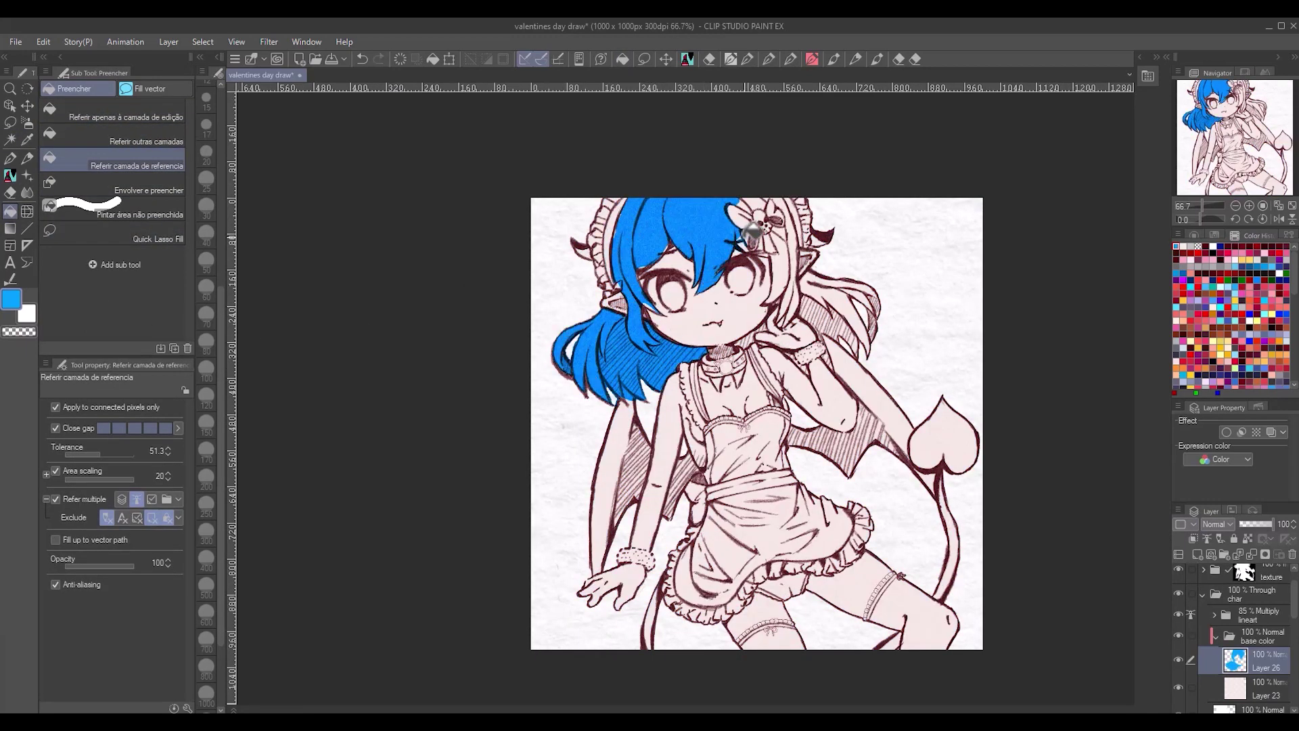
- Fill the rest of the hair blue with tolerance 10.8 and area scaling 9, and patch leftover gaps with the G-pen
{"action": "left_click", "coordinate": [785, 256]}
{"action": "key", "text": "ctrl+z"}
{"action": "left_click", "coordinate": [793, 249]}
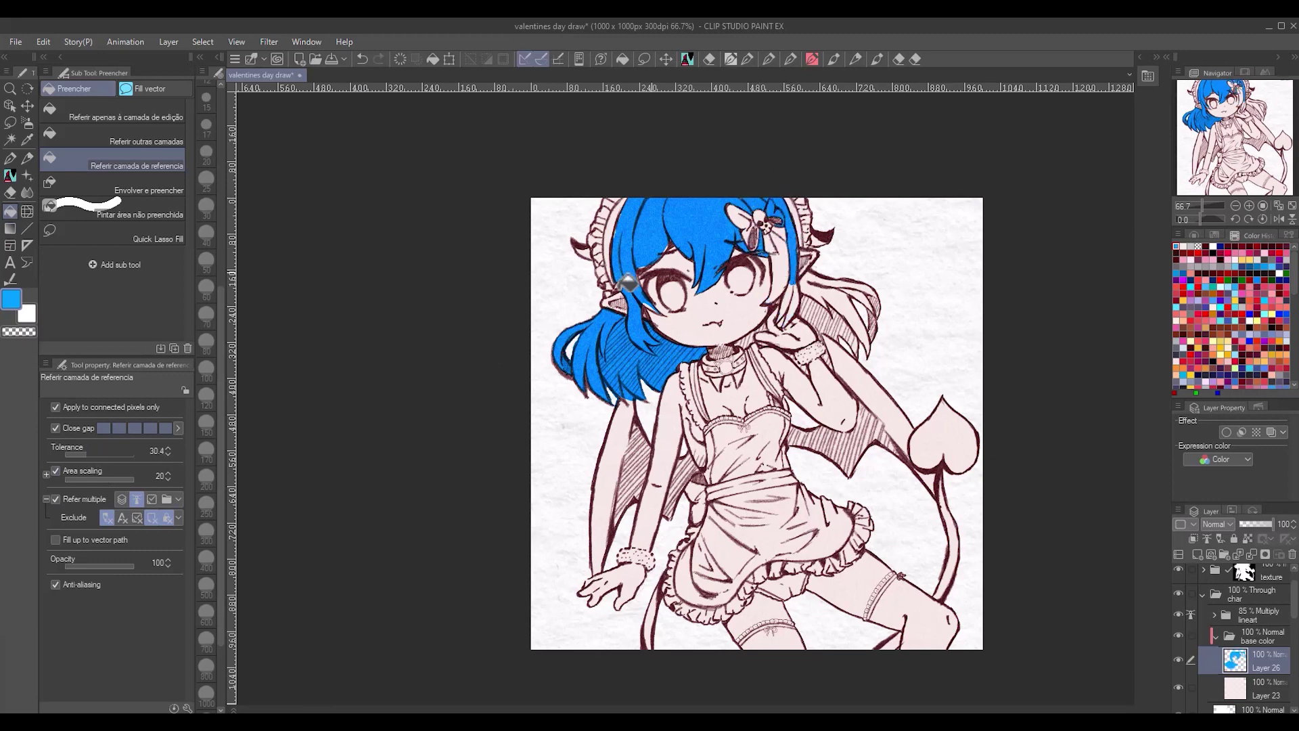
{"action": "key", "text": "ctrl+z"}
{"action": "left_click_drag", "start_coordinate": [100, 479], "coordinate": [98, 487]}
{"action": "left_click", "coordinate": [793, 249]}
{"action": "left_click", "coordinate": [812, 279]}
{"action": "left_click", "coordinate": [834, 326]}
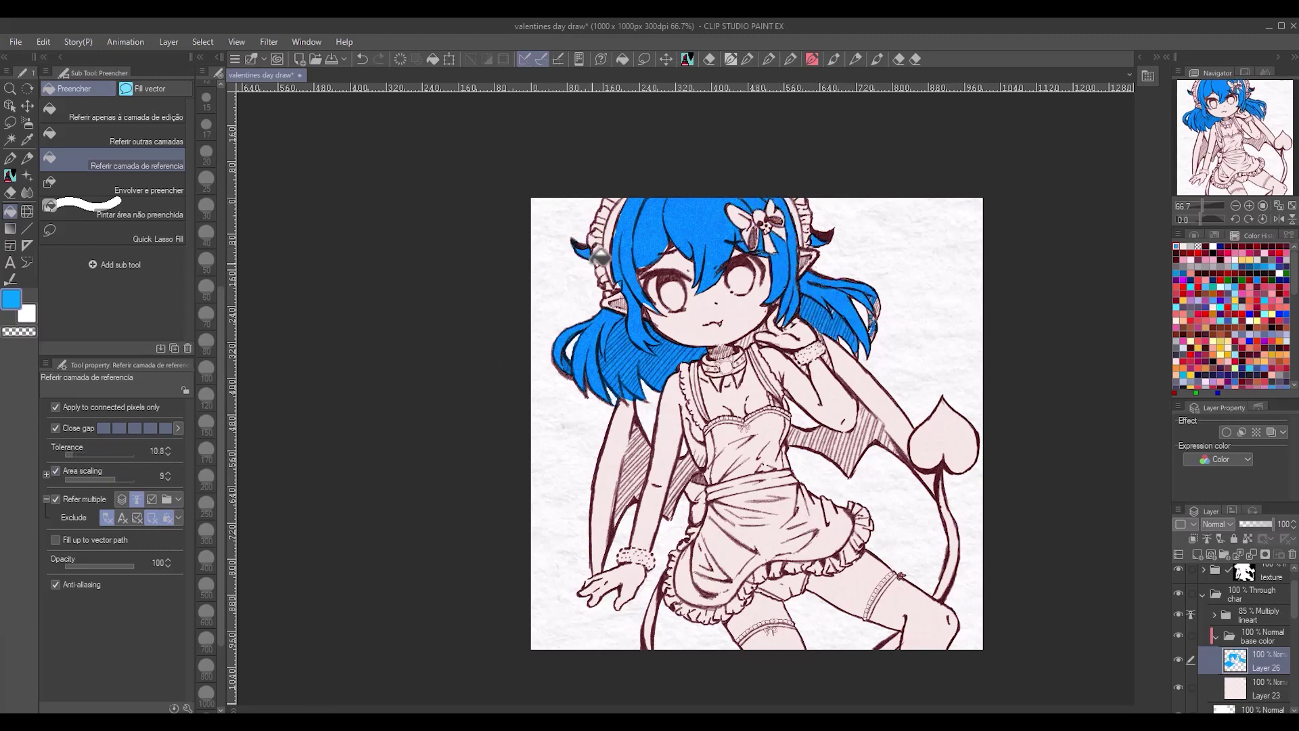
{"action": "key", "text": "p"}
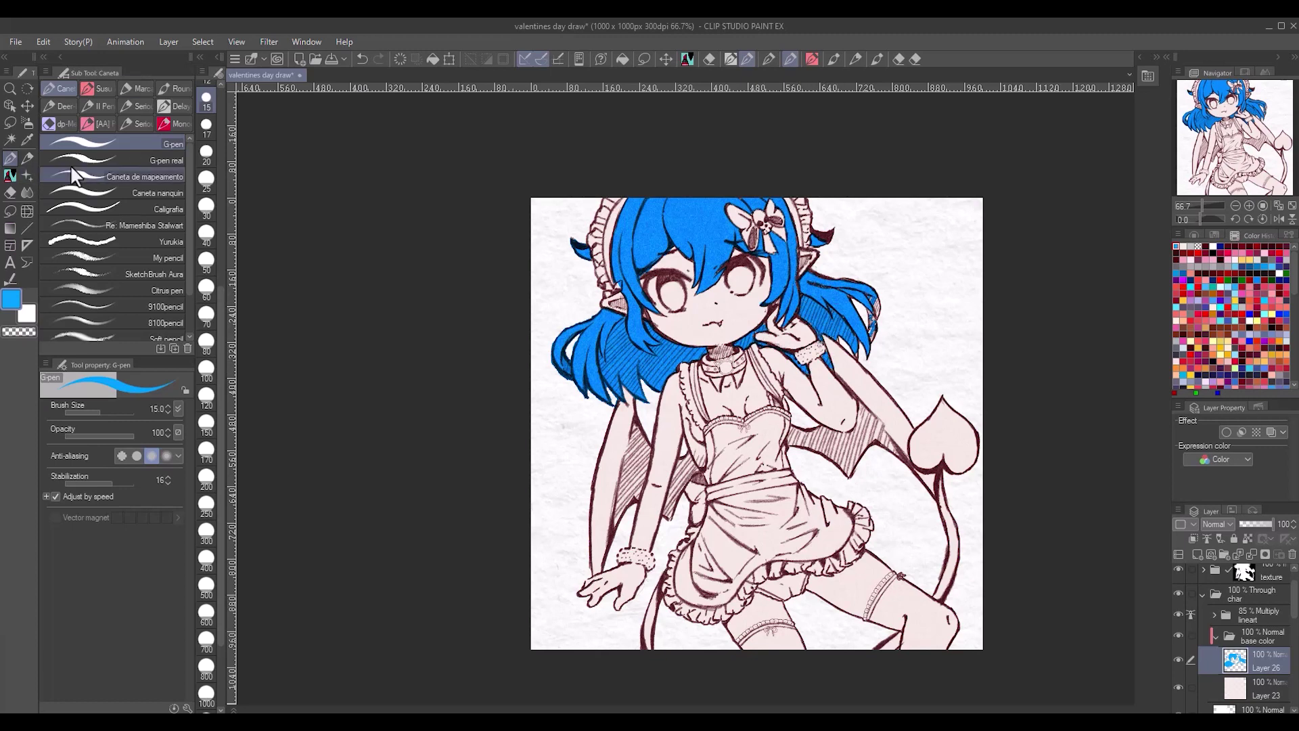
{"action": "key", "text": "g"}
{"action": "key", "text": "p"}
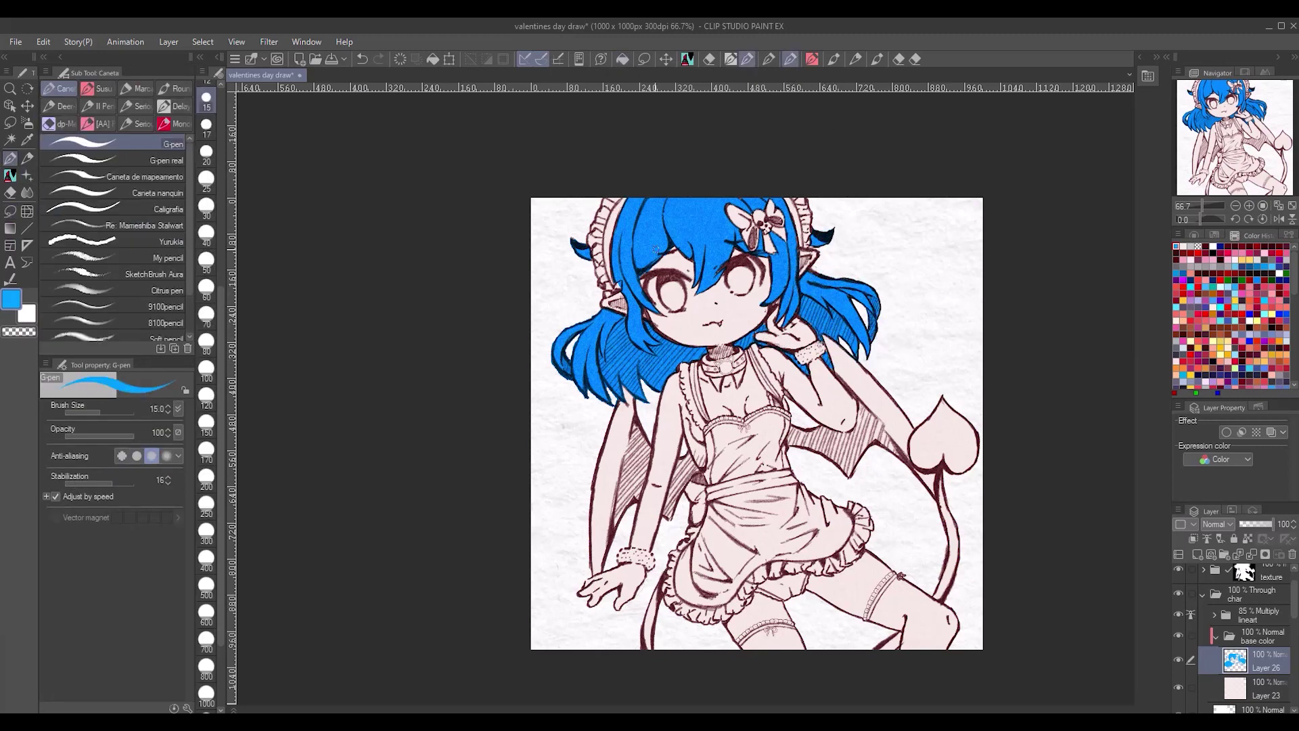
- Turn the blue hair fill into a selection, remove its layer, and paint the hair white on Layer 23 with the T marker/base Coating
{"action": "right_click", "coordinate": [1249, 660]}
{"action": "left_click", "coordinate": [1224, 612]}
{"action": "key", "text": "b"}
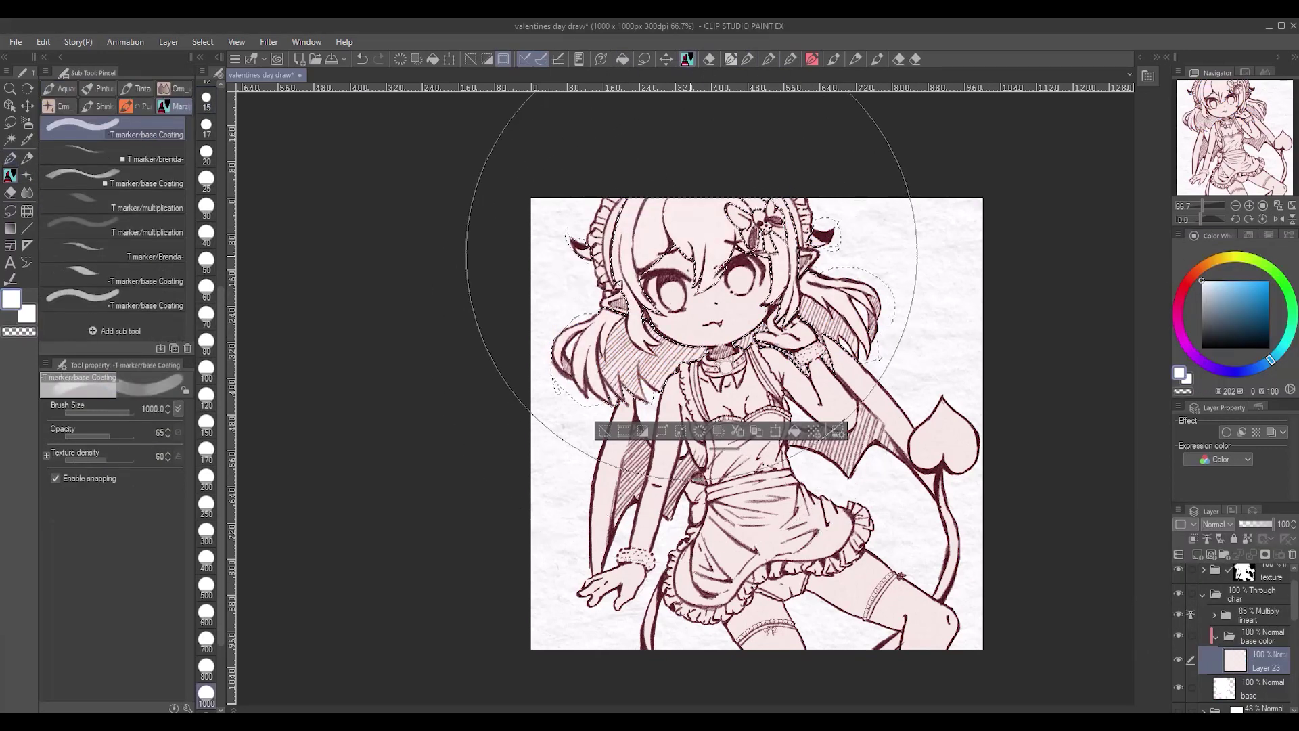
{"action": "key", "text": "ctrl+shift+n"}
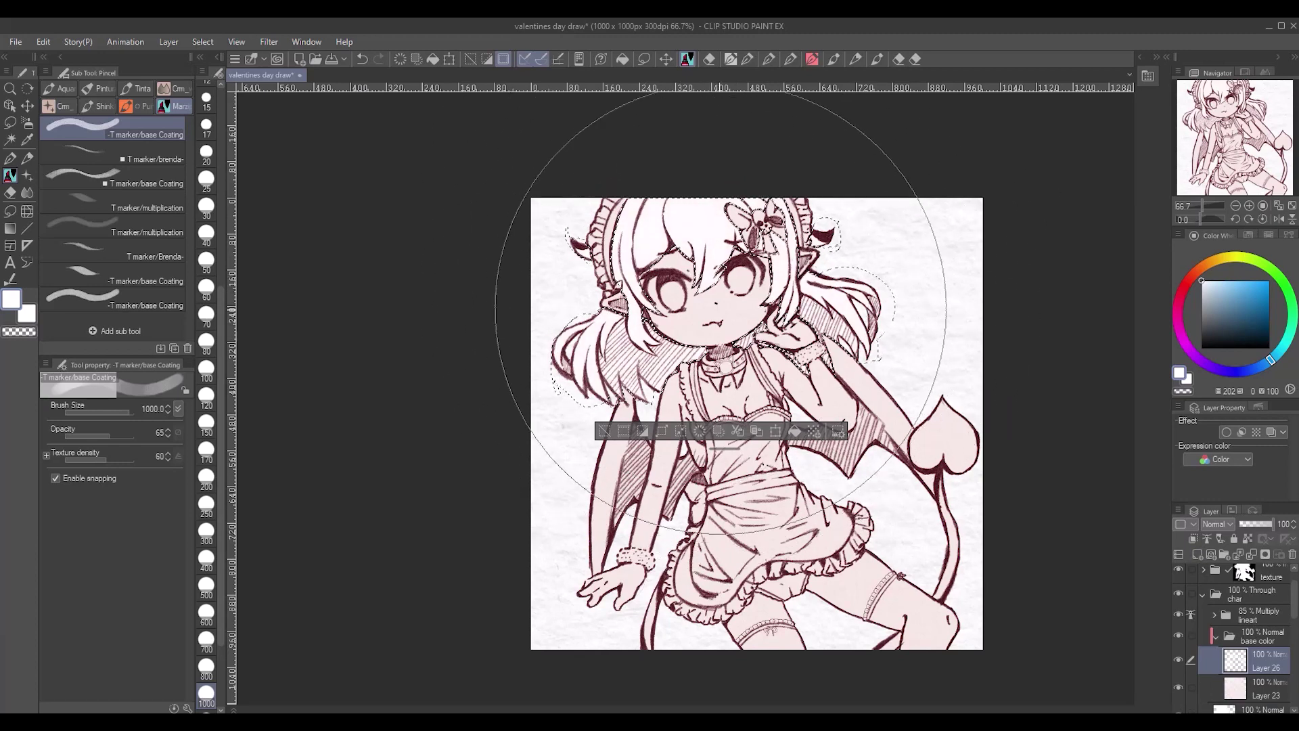
{"action": "key", "text": "ctrl+z"}
{"action": "key", "text": "ctrl+z"}
- Set up the fill tool that refers to other layers and add a new layer above Layer 23 in the base color folder
{"action": "scroll", "coordinate": [677, 223], "scroll_direction": "up", "scroll_amount": 1}
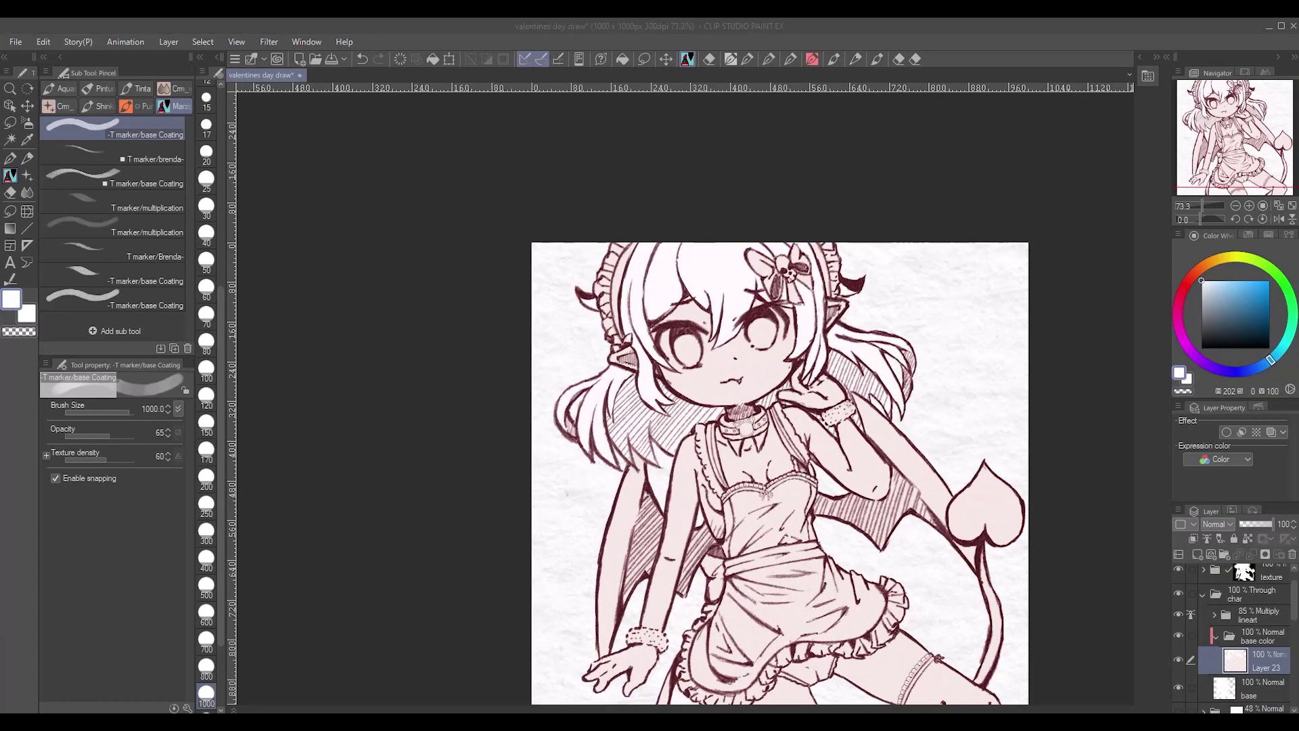
{"action": "left_click", "coordinate": [652, 318], "text": "alt"}
{"action": "key", "text": "g"}
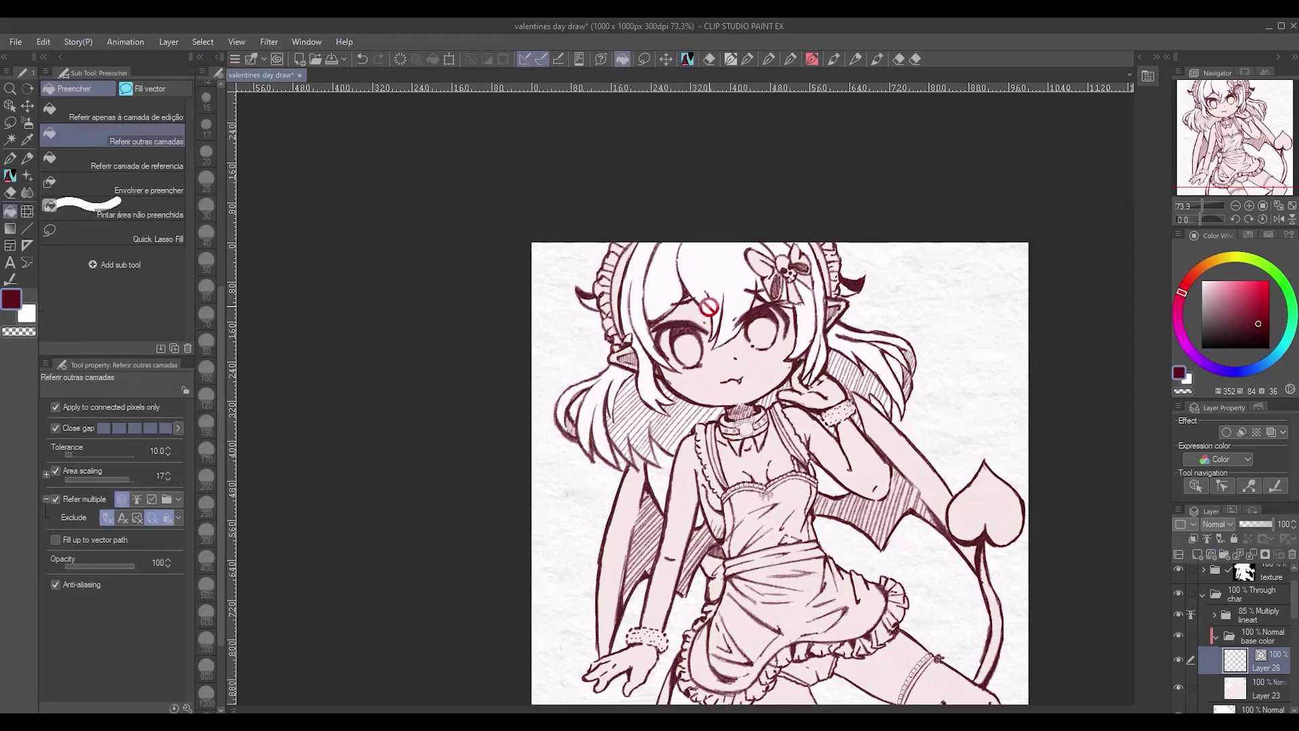
{"action": "key", "text": "ctrl+shift+n"}
- Try filling the headband with a muted dark reddish grey
{"action": "left_click", "coordinate": [1249, 234]}
{"action": "left_click", "coordinate": [1269, 235]}
{"action": "left_click", "coordinate": [1289, 234]}
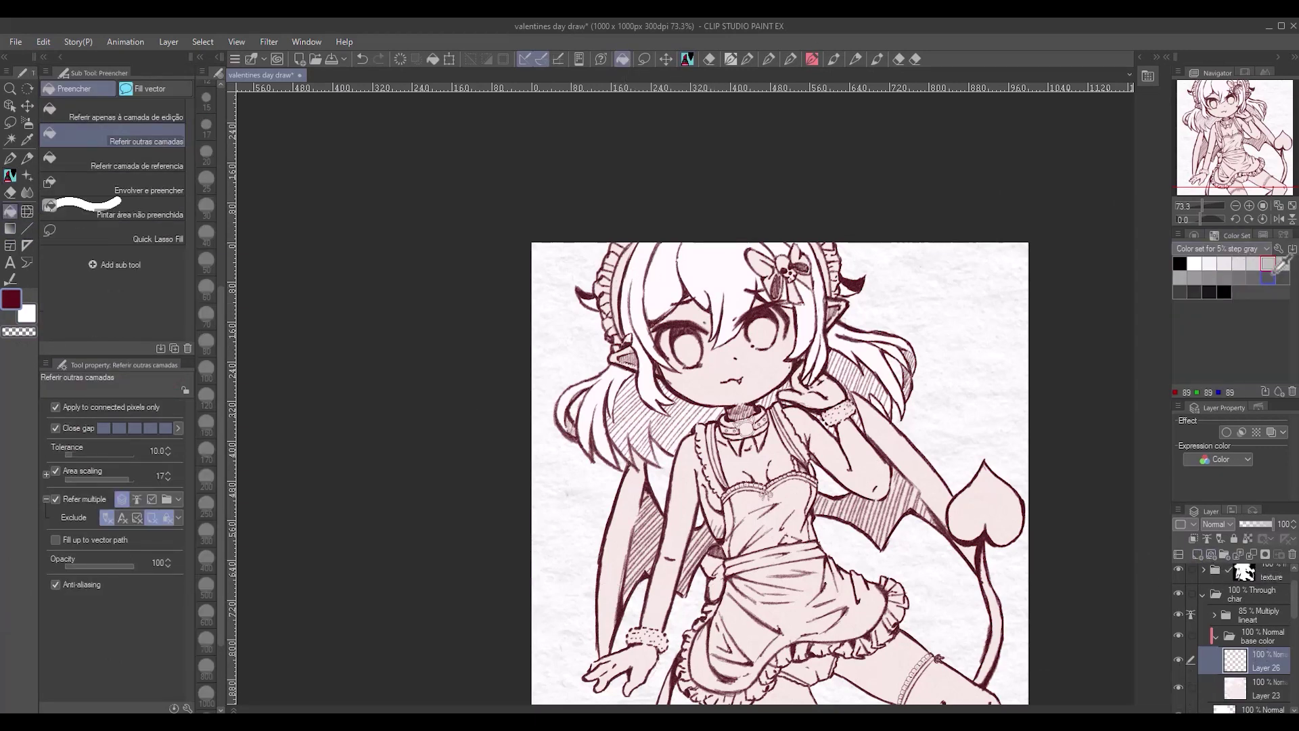
{"action": "left_click", "coordinate": [1259, 235]}
{"action": "left_click", "coordinate": [1245, 315]}
{"action": "left_click", "coordinate": [1201, 235]}
{"action": "left_click", "coordinate": [1180, 374]}
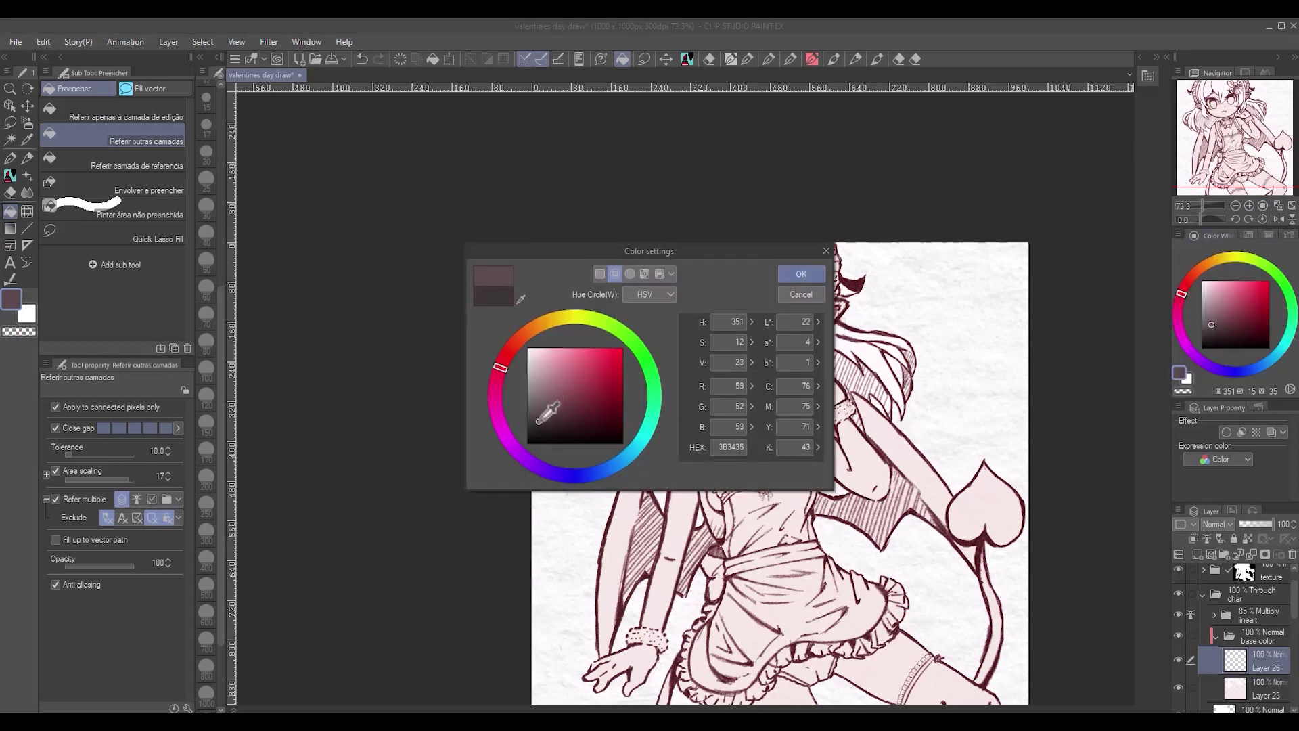
{"action": "key", "text": "Escape"}
{"action": "left_click", "coordinate": [622, 278]}
- Undo the last fill and fill the headband, hair bows, collar and both stockings with the earlier bright blue
{"action": "left_click", "coordinate": [1251, 236]}
{"action": "left_click", "coordinate": [1282, 260]}
{"action": "key", "text": "ctrl+z"}
{"action": "left_click", "coordinate": [639, 274]}
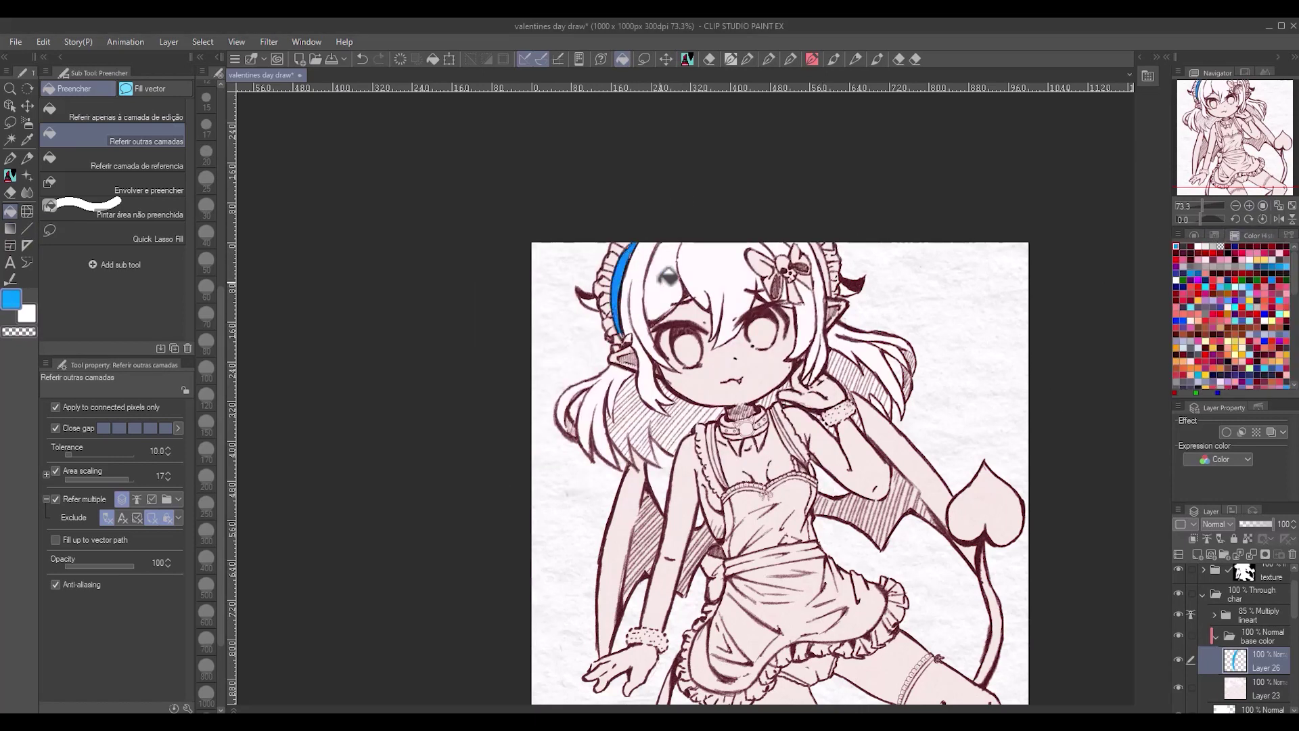
{"action": "left_click", "coordinate": [778, 284]}
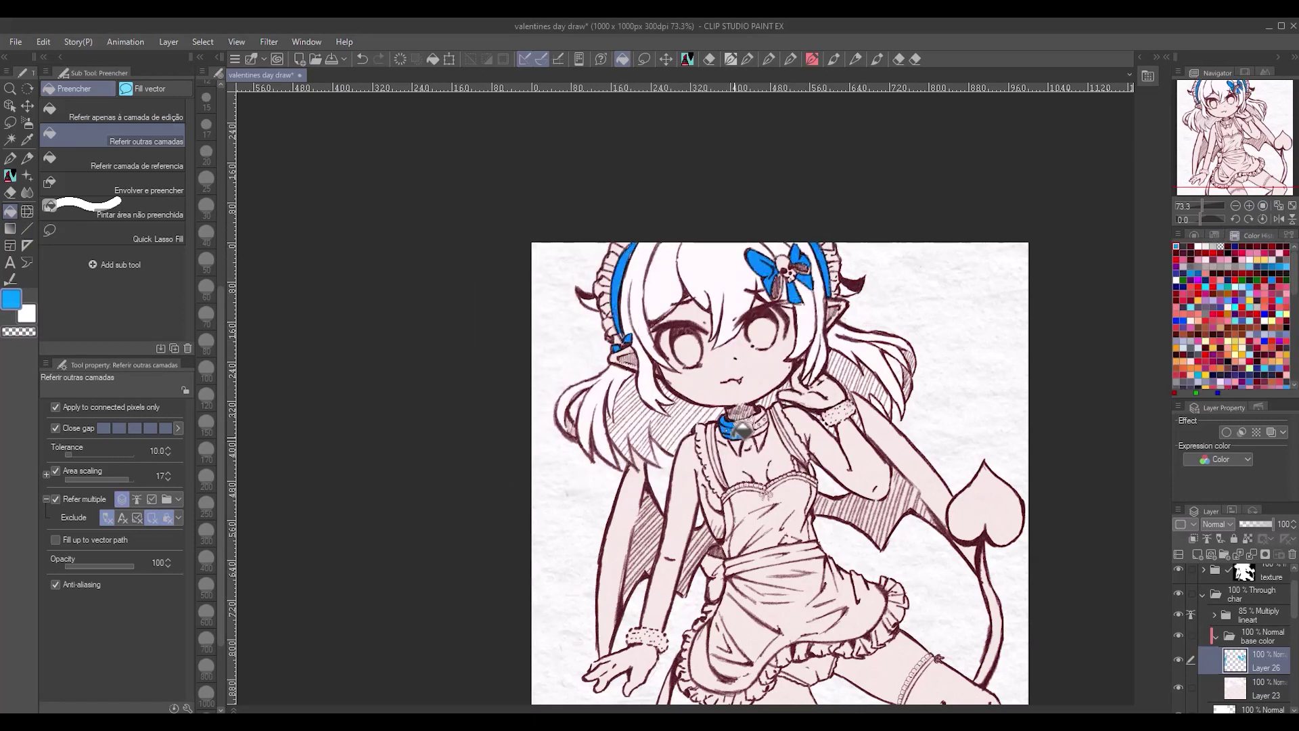
{"action": "left_click_drag", "start_coordinate": [955, 689], "coordinate": [940, 617]}
{"action": "left_click", "coordinate": [941, 617]}
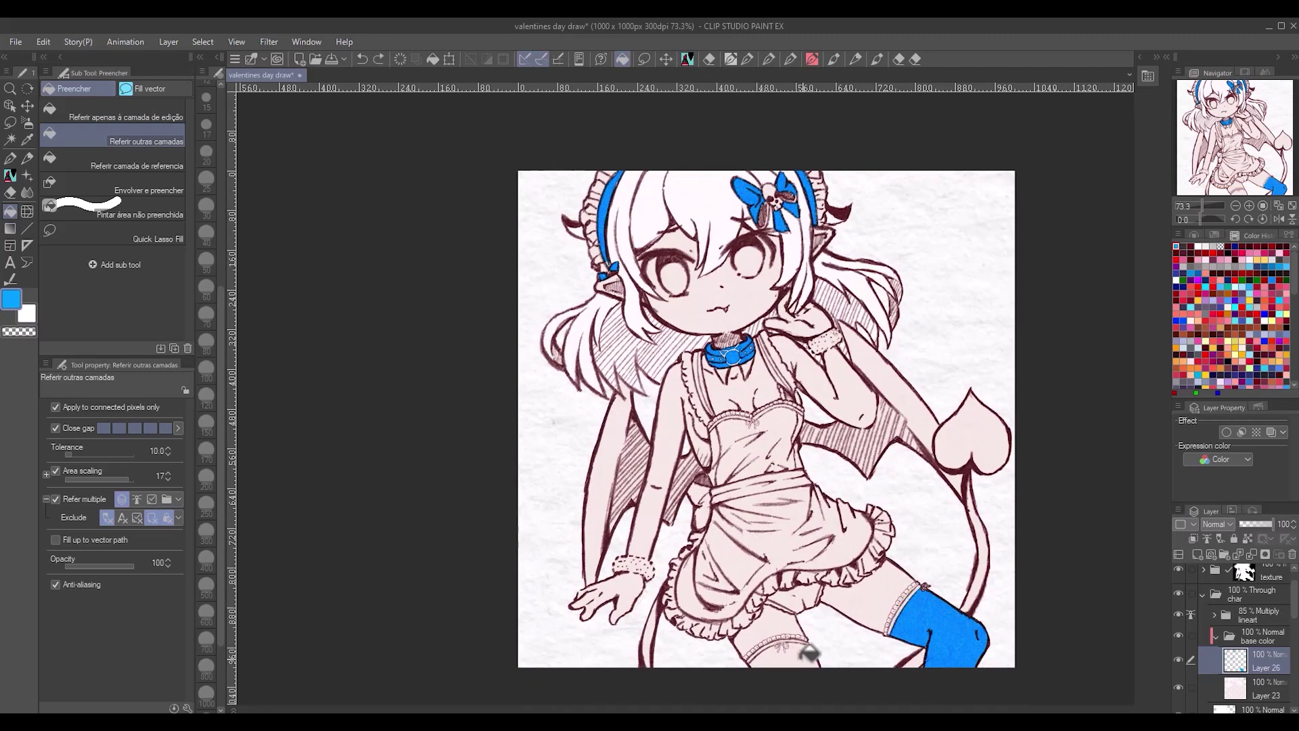
{"action": "left_click", "coordinate": [807, 652]}
- Patch the missed spots in the hair bow around the skull and in the collar with blue using Quick Lasso Fill
{"action": "key", "text": "l"}
{"action": "scroll", "coordinate": [661, 305], "scroll_direction": "up", "scroll_amount": 3}
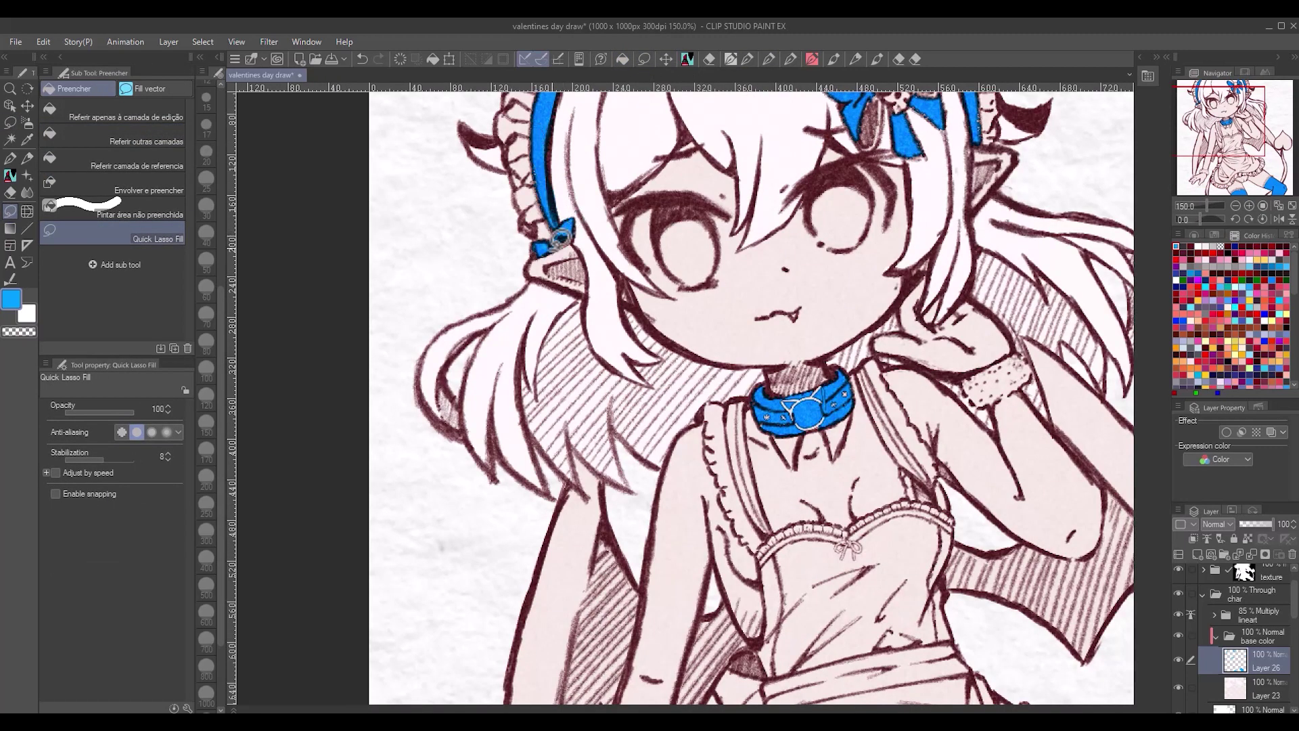
{"action": "scroll", "coordinate": [554, 199], "scroll_direction": "up", "scroll_amount": 3}
{"action": "left_click_drag", "start_coordinate": [850, 201], "coordinate": [871, 234]}
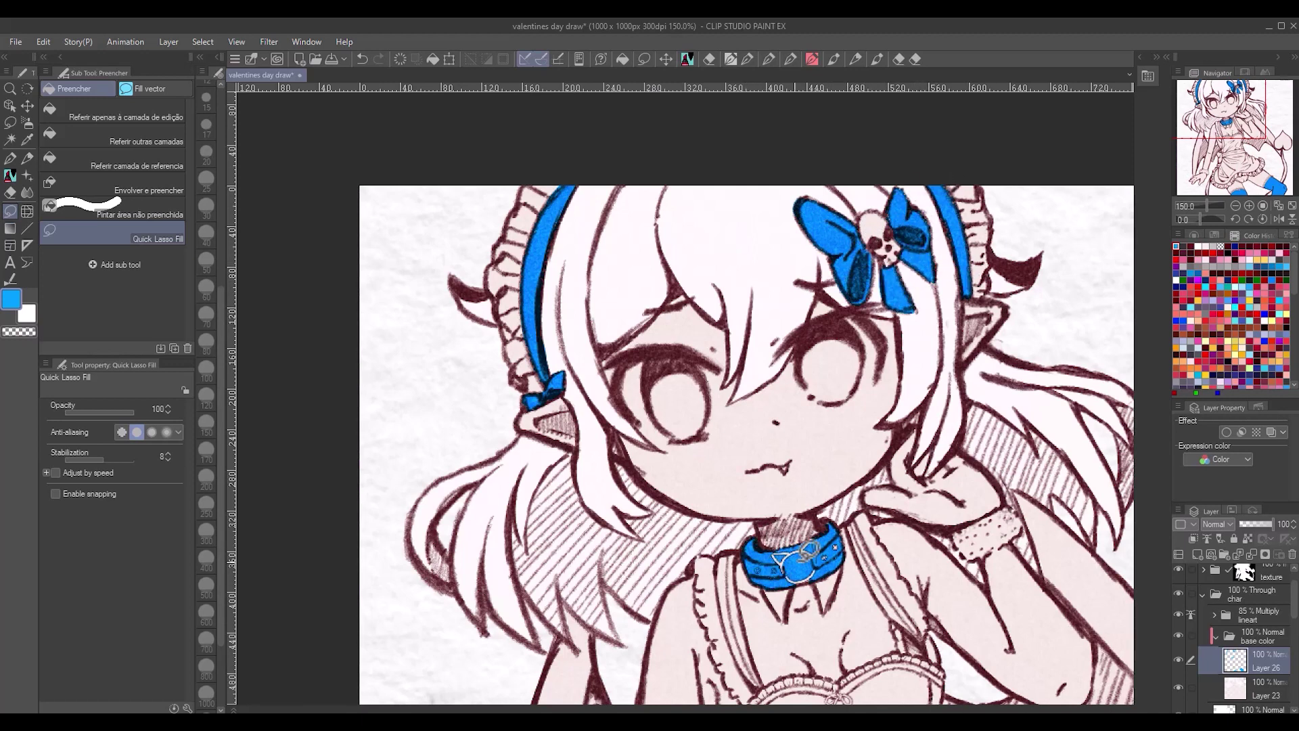
{"action": "key", "text": "p"}
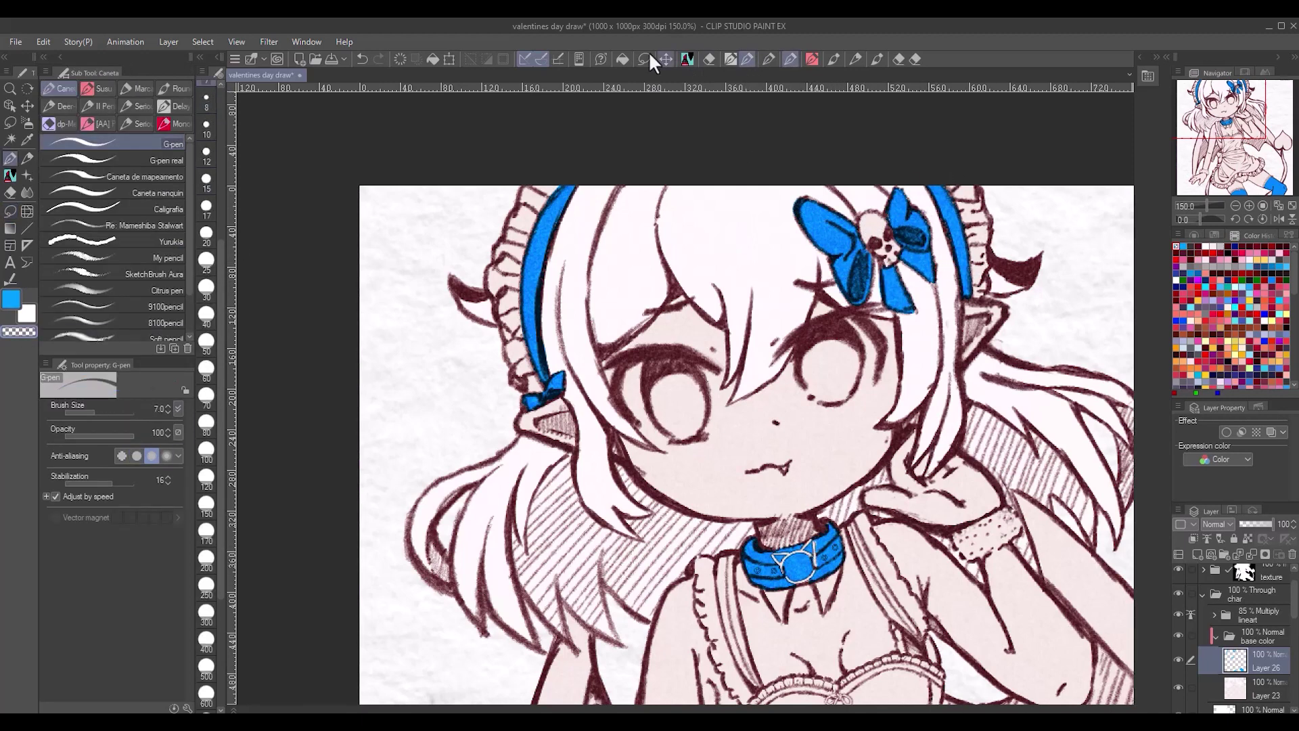
{"action": "left_click", "coordinate": [623, 59]}
{"action": "scroll", "coordinate": [677, 406], "scroll_direction": "down", "scroll_amount": 10}
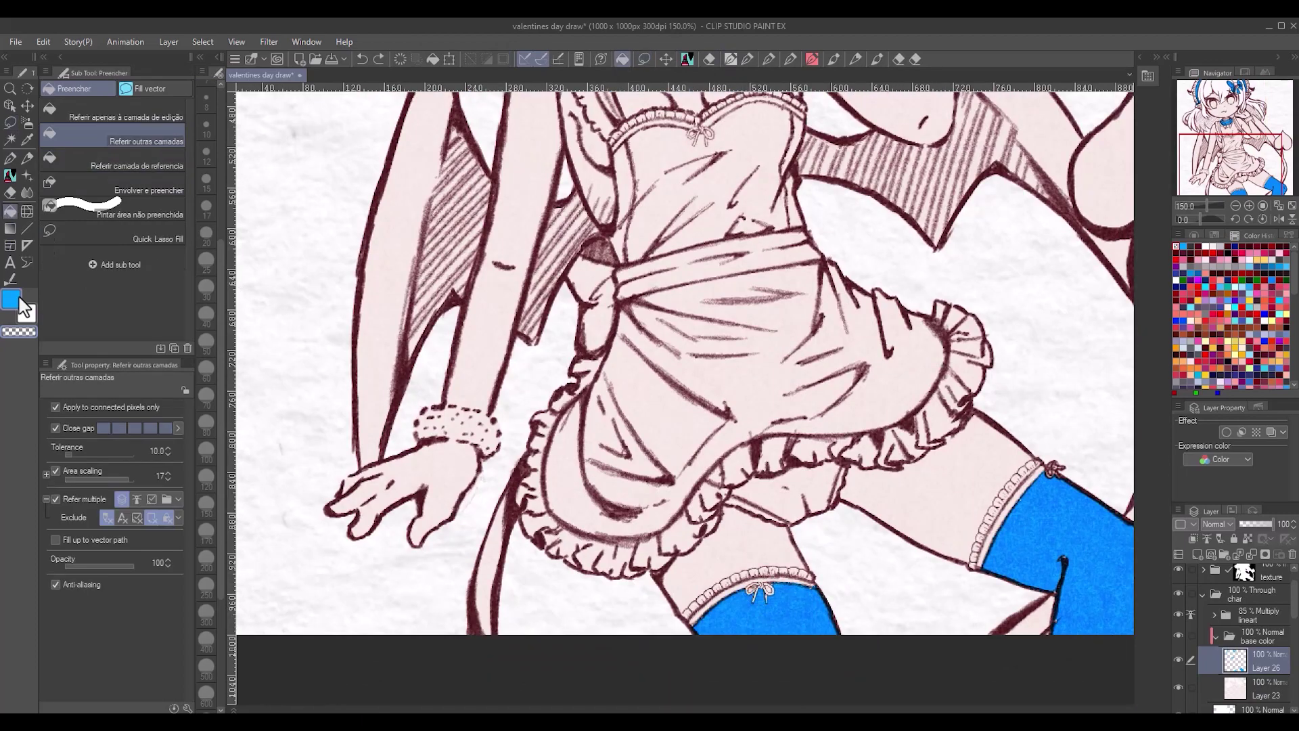
{"action": "key", "text": "g"}
{"action": "scroll", "coordinate": [1064, 462], "scroll_direction": "down", "scroll_amount": 3}
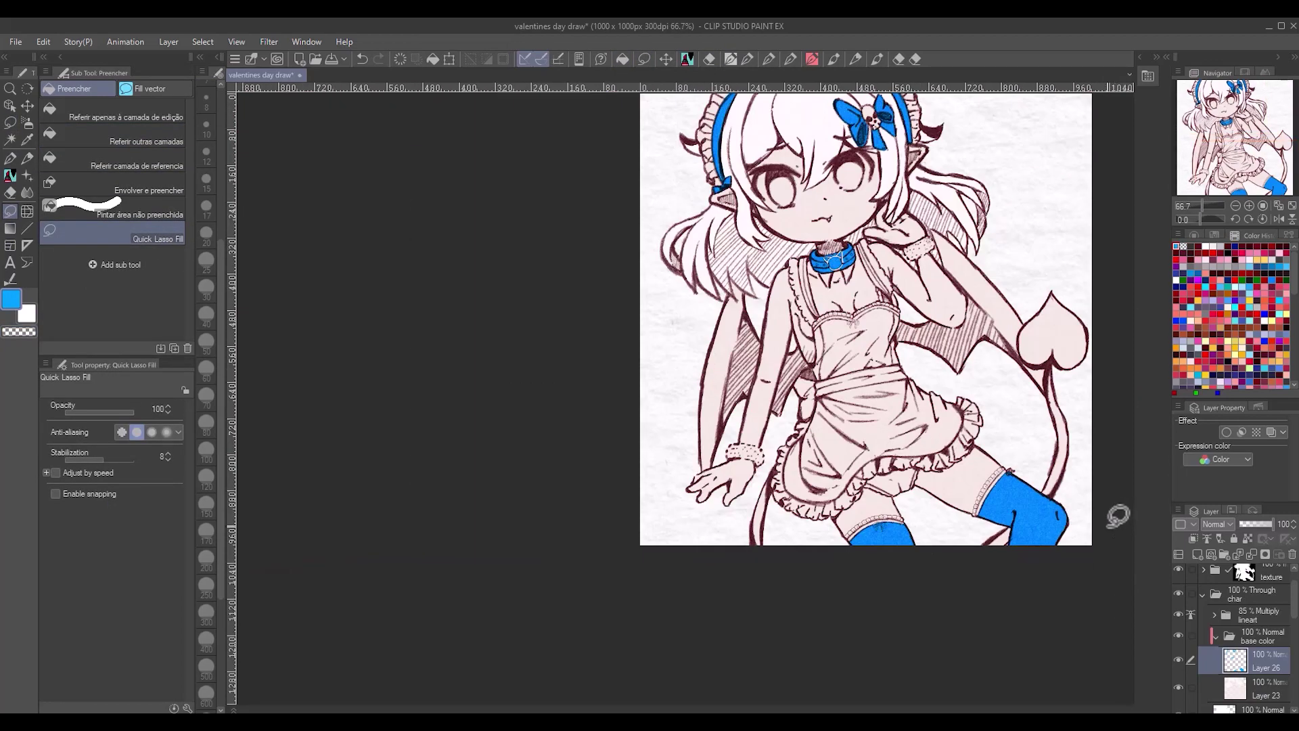
- Select the blue accessory areas, hide Layer 26, and paint the stockings dark grey on a new layer with the T marker at size 170
{"action": "right_click", "coordinate": [1258, 661]}
{"action": "left_click", "coordinate": [1201, 554]}
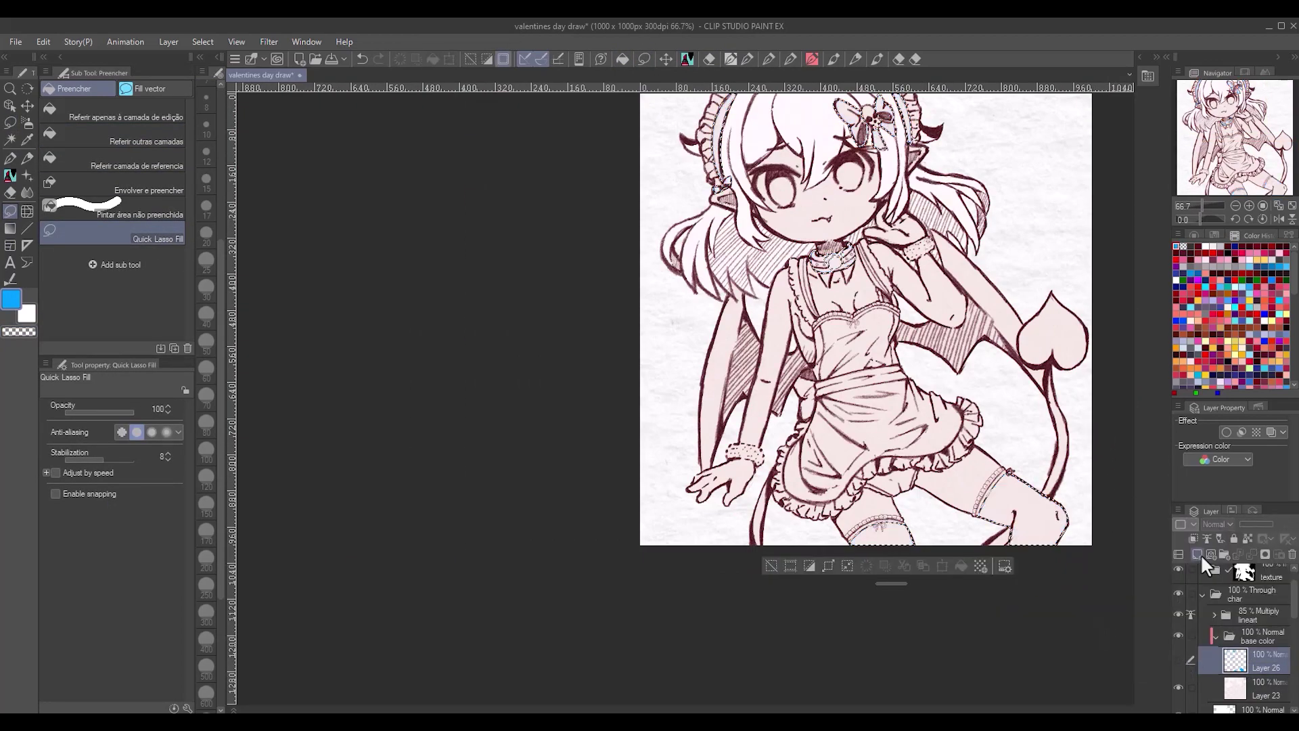
{"action": "left_click", "coordinate": [686, 59]}
{"action": "left_click_drag", "start_coordinate": [1015, 501], "coordinate": [842, 624]}
{"action": "left_click_drag", "start_coordinate": [1001, 494], "coordinate": [981, 645]}
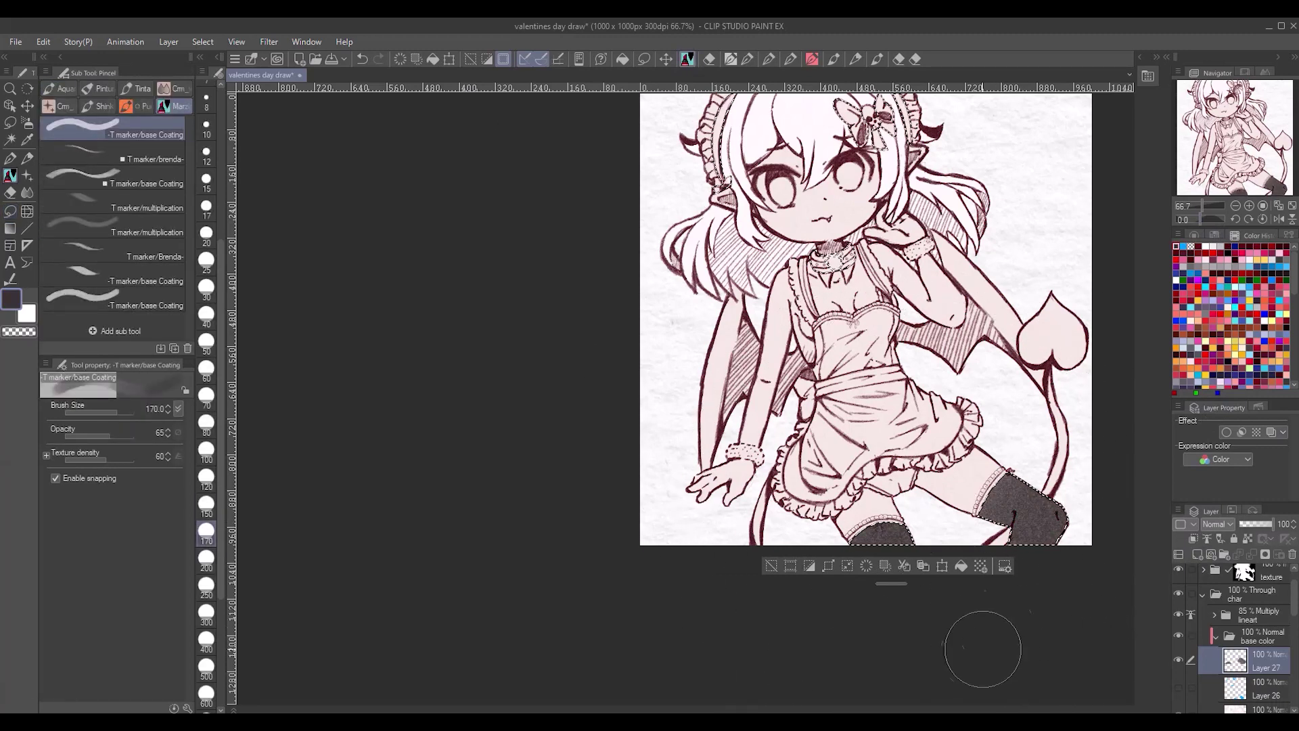
- Paint the headband, hair bows and collar dark grey with the T marker at sizes 150 and 60, then clear the selection
{"action": "scroll", "coordinate": [981, 644], "scroll_direction": "up", "scroll_amount": 3}
{"action": "mouse_move", "coordinate": [822, 268]}
{"action": "left_mouse_down"}
{"action": "mouse_move", "coordinate": [850, 277]}
{"action": "mouse_move", "coordinate": [836, 286]}
{"action": "mouse_move", "coordinate": [907, 234]}
{"action": "mouse_move", "coordinate": [832, 296]}
{"action": "mouse_move", "coordinate": [897, 266]}
{"action": "mouse_move", "coordinate": [705, 288]}
{"action": "mouse_move", "coordinate": [686, 303]}
{"action": "mouse_move", "coordinate": [896, 282]}
{"action": "mouse_move", "coordinate": [816, 284]}
{"action": "mouse_move", "coordinate": [805, 410]}
{"action": "left_mouse_up"}
{"action": "left_click", "coordinate": [81, 298]}
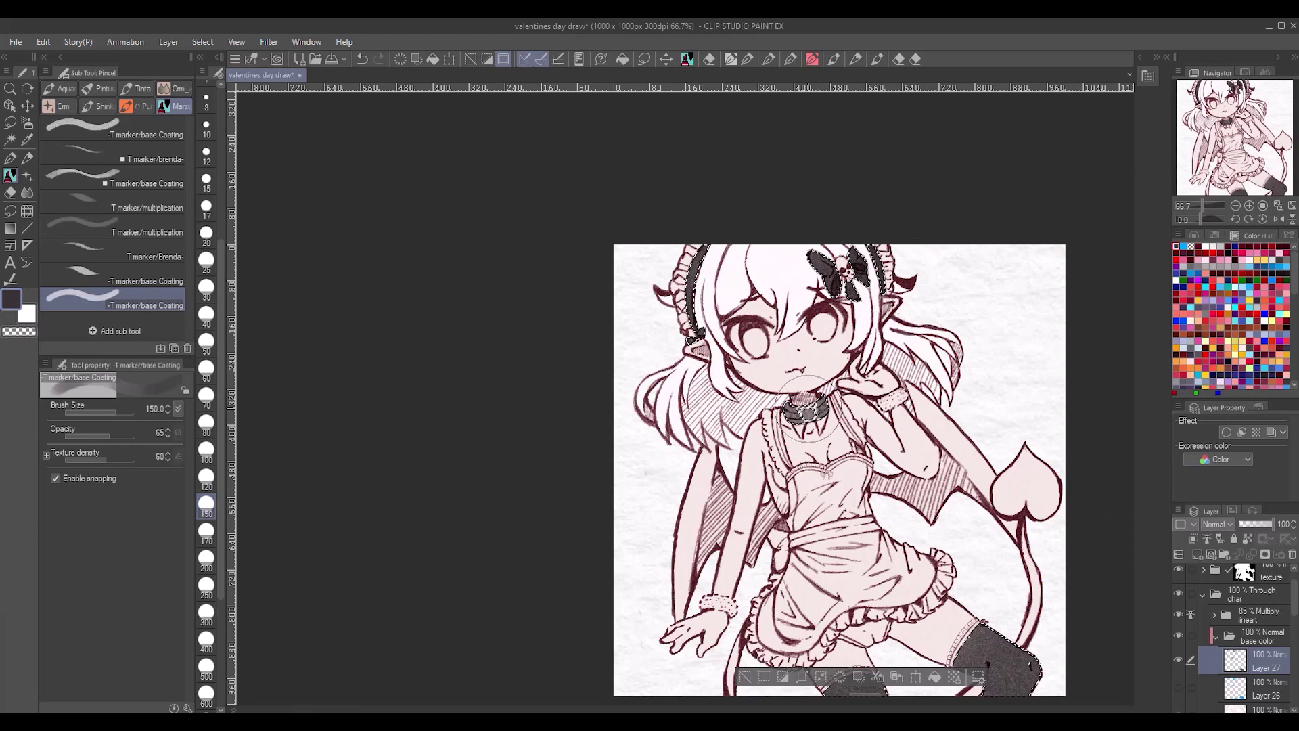
{"action": "left_click", "coordinate": [207, 369]}
{"action": "key", "text": "ctrl+d"}
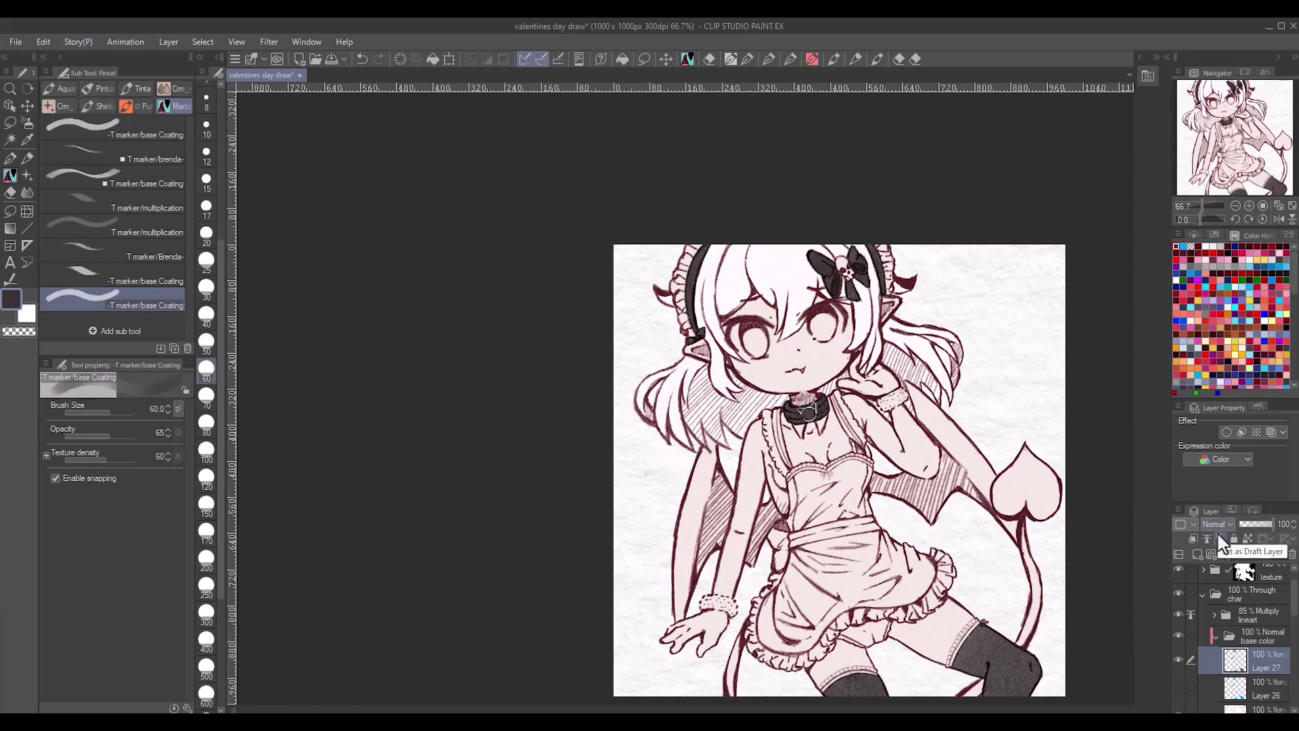
- Delete the blue Layer 26 that served for selecting the accessories
{"action": "key", "text": "ctrl+u"}
{"action": "left_click", "coordinate": [1188, 255]}
{"action": "scroll", "coordinate": [939, 286], "scroll_direction": "down", "scroll_amount": 1}
{"action": "scroll", "coordinate": [1238, 636], "scroll_direction": "down", "scroll_amount": 2}
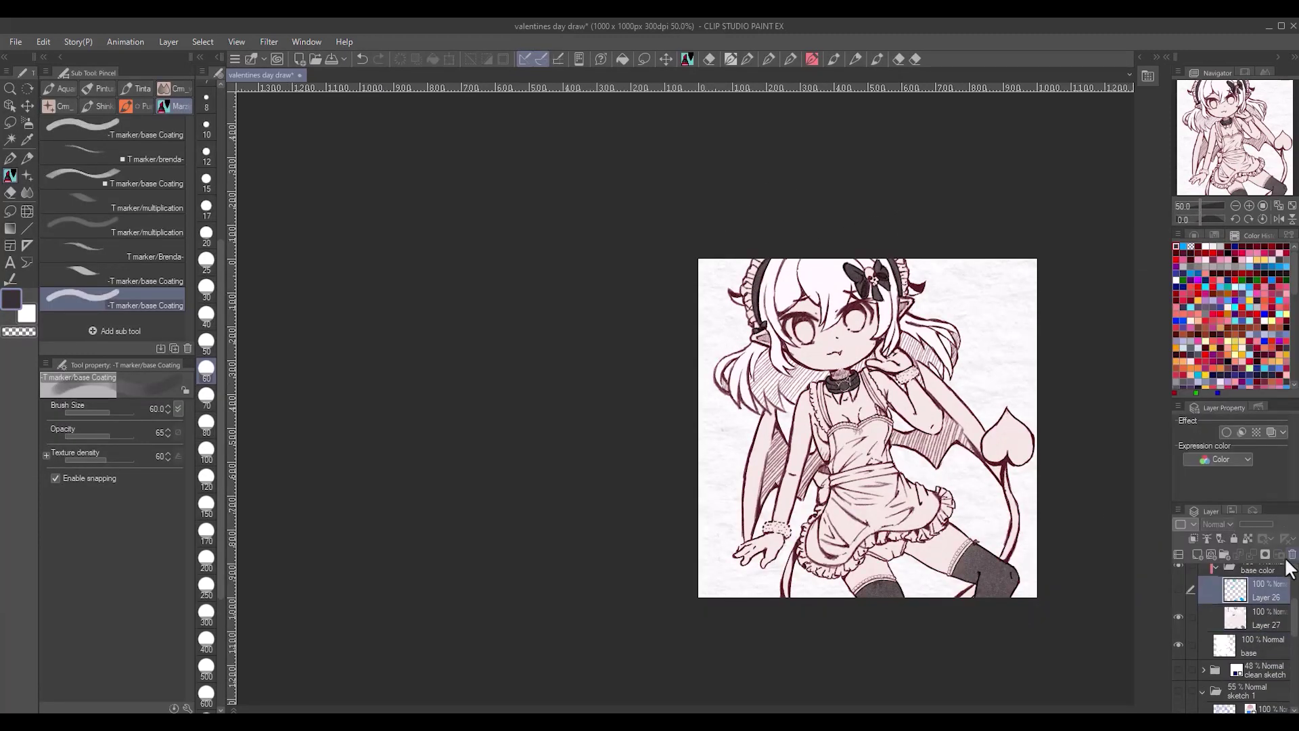
- Paint the skull on the hair bow white with the G-pen on a new layer and merge it with the dark grey layer
{"action": "scroll", "coordinate": [934, 233], "scroll_direction": "up", "scroll_amount": 2}
{"action": "scroll", "coordinate": [935, 232], "scroll_direction": "up", "scroll_amount": 1}
{"action": "left_click", "coordinate": [1196, 555]}
{"action": "key", "text": "p"}
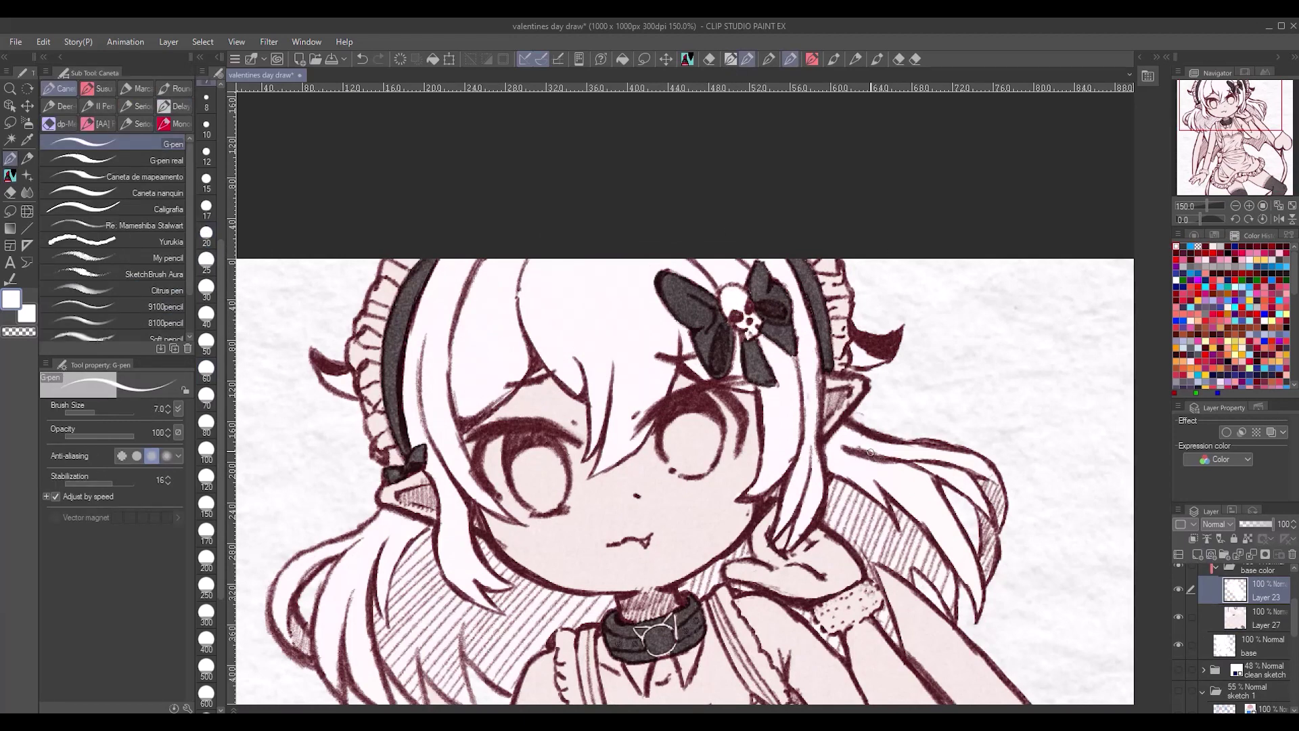
{"action": "scroll", "coordinate": [871, 452], "scroll_direction": "down", "scroll_amount": 2}
- On a new layer, fill the headband ruffles, raised wrist's cuff, collar points, shoulder straps and bodice with bright blue
{"action": "left_click", "coordinate": [1197, 554]}
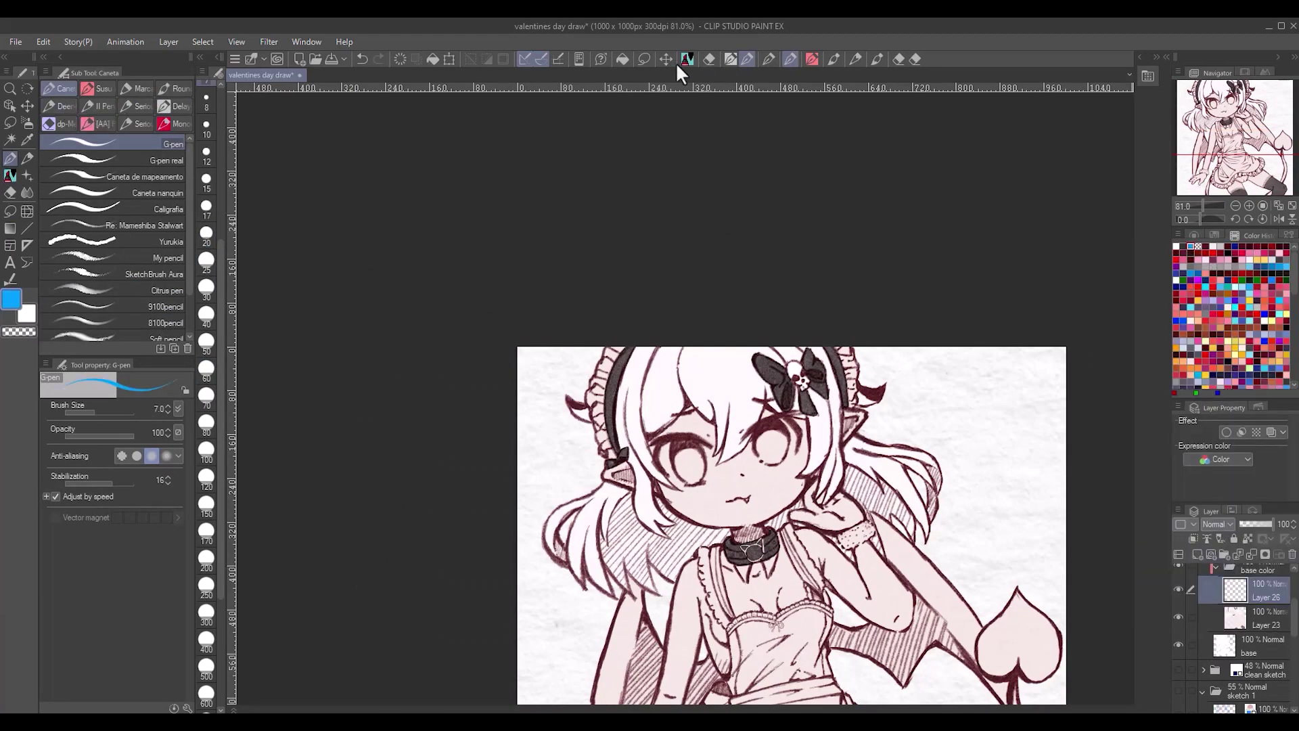
{"action": "key", "text": "g"}
{"action": "left_click", "coordinate": [624, 344]}
{"action": "left_click", "coordinate": [854, 536]}
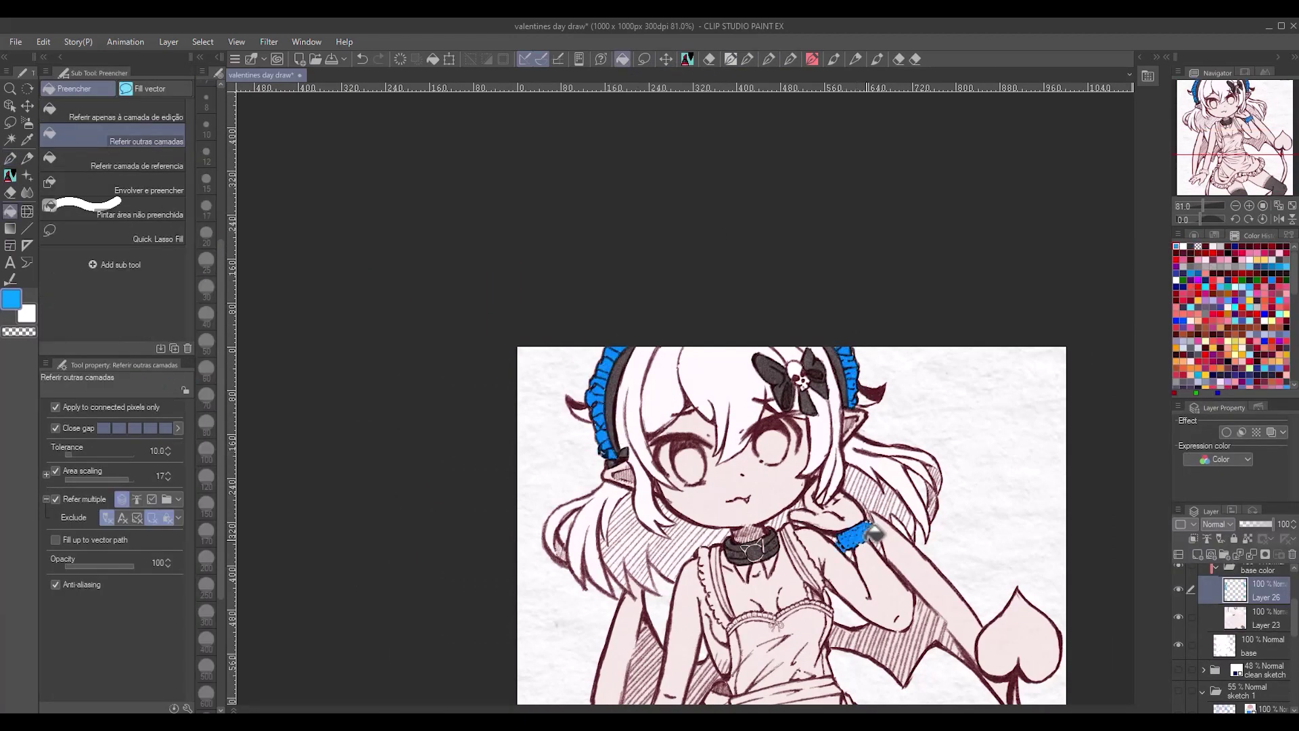
{"action": "key", "text": "e"}
{"action": "key", "text": "g"}
{"action": "left_click", "coordinate": [805, 554]}
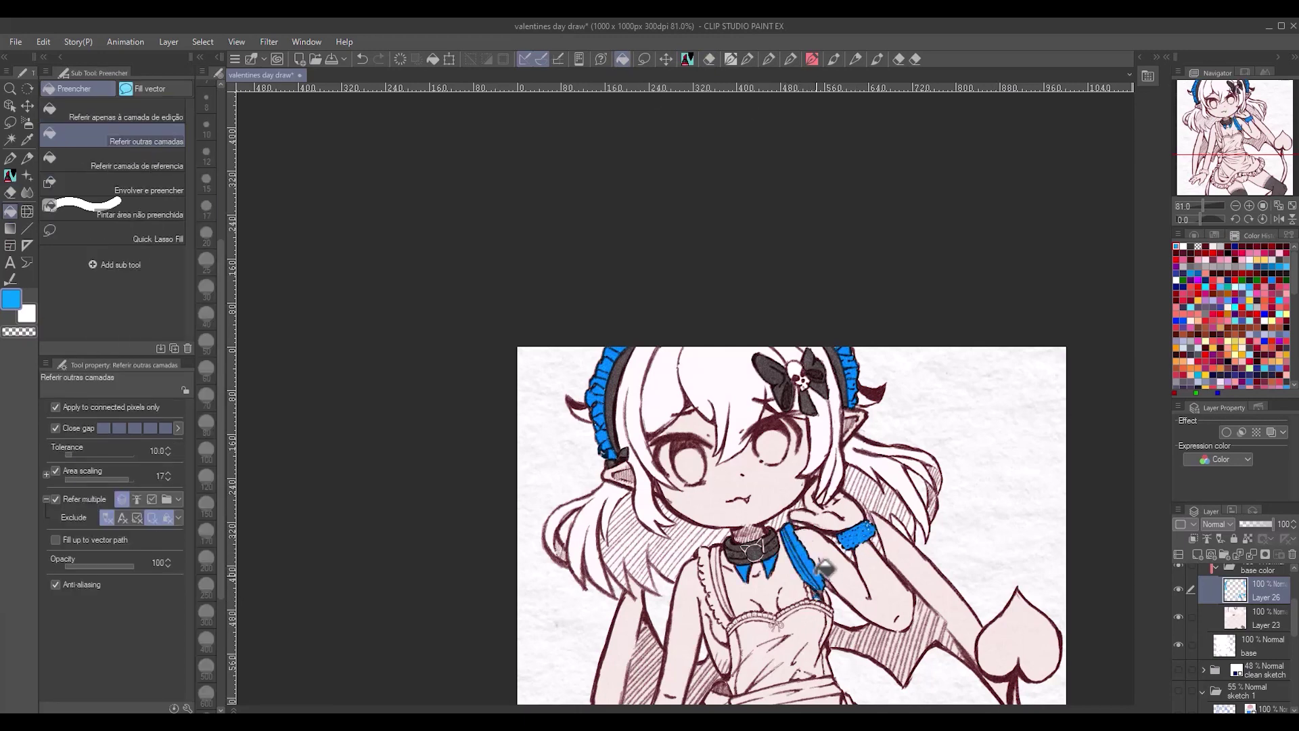
{"action": "left_click", "coordinate": [717, 579]}
{"action": "left_click", "coordinate": [754, 653]}
{"action": "left_click", "coordinate": [812, 643]}
{"action": "left_click", "coordinate": [809, 608]}
- Fill the waistband, apron skirt and its ruffles, the lowered wrist's cuff and the stocking trims with the same bright blue
{"action": "left_click_drag", "start_coordinate": [764, 689], "coordinate": [788, 498]}
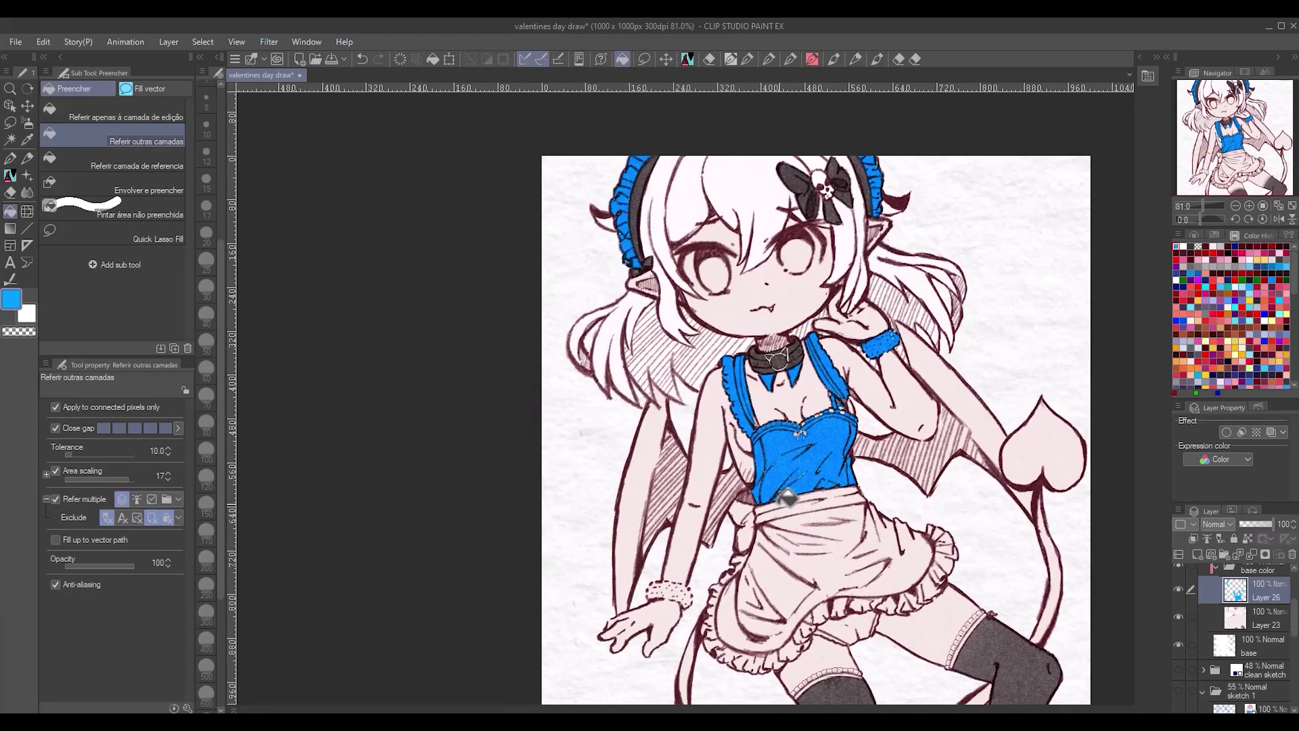
{"action": "left_click", "coordinate": [788, 501]}
{"action": "left_click", "coordinate": [731, 609]}
{"action": "left_click", "coordinate": [846, 595]}
{"action": "left_click", "coordinate": [934, 562]}
{"action": "left_click", "coordinate": [873, 535]}
{"action": "left_click", "coordinate": [792, 531]}
{"action": "left_click", "coordinate": [751, 592]}
{"action": "left_click", "coordinate": [687, 596]}
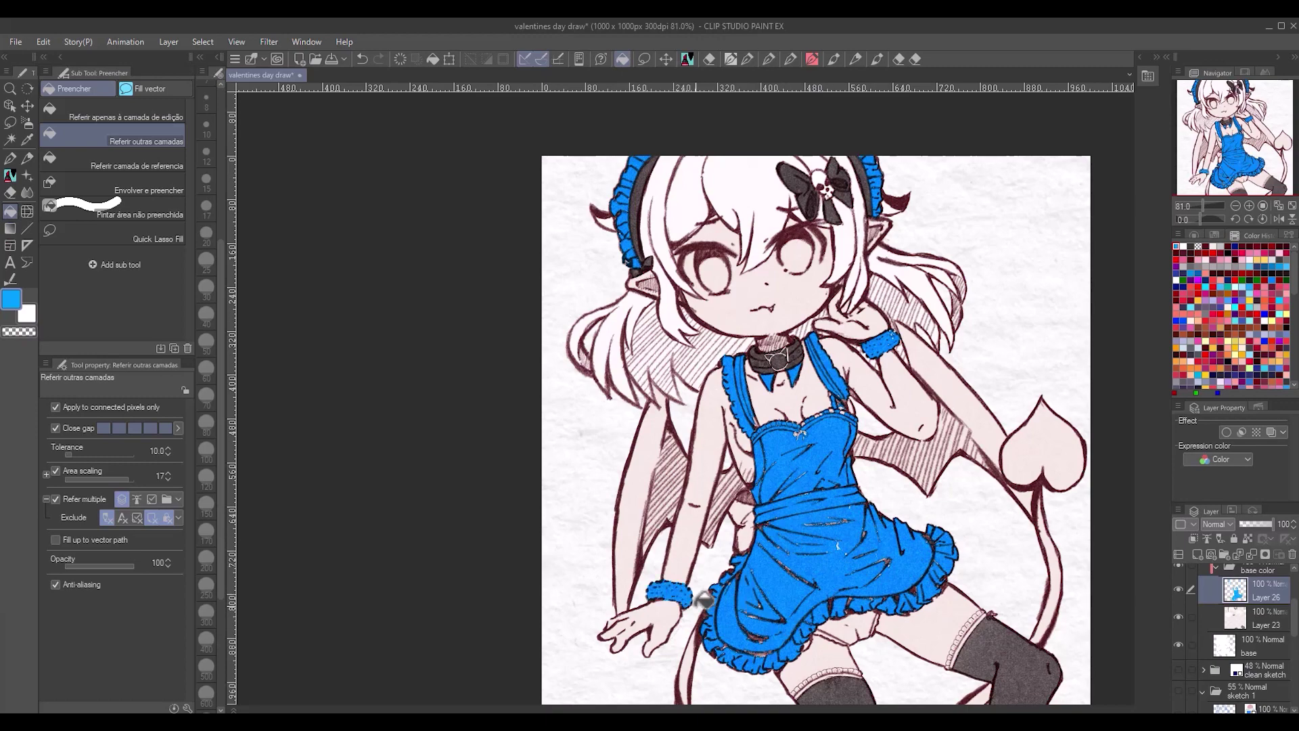
{"action": "scroll", "coordinate": [704, 599], "scroll_direction": "up", "scroll_amount": 5}
{"action": "left_click", "coordinate": [904, 609]}
{"action": "left_click", "coordinate": [660, 646]}
- Patch the unfilled gaps in the headband ruffles, bodice lace and bow, apron folds and hem with blue using Quick Lasso Fill
{"action": "left_click", "coordinate": [157, 238]}
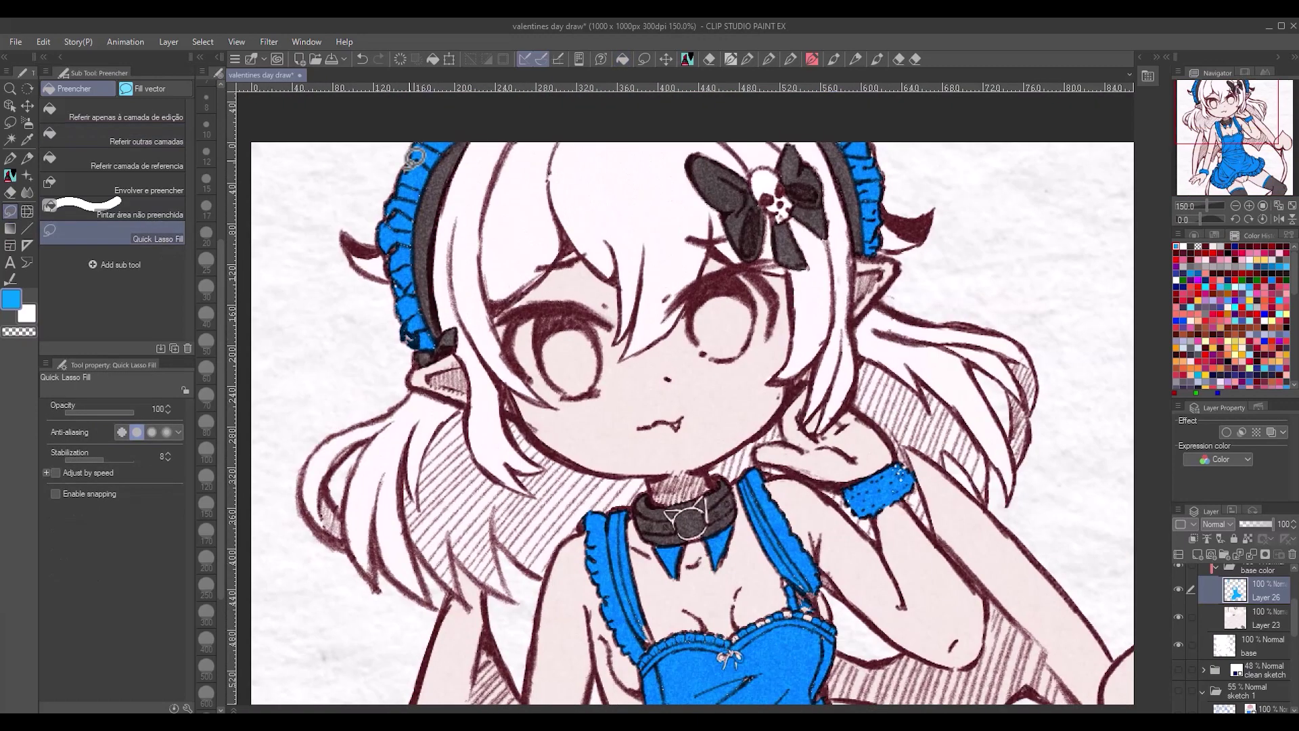
{"action": "left_click_drag", "start_coordinate": [406, 305], "coordinate": [403, 192]}
{"action": "left_click_drag", "start_coordinate": [782, 689], "coordinate": [731, 520]}
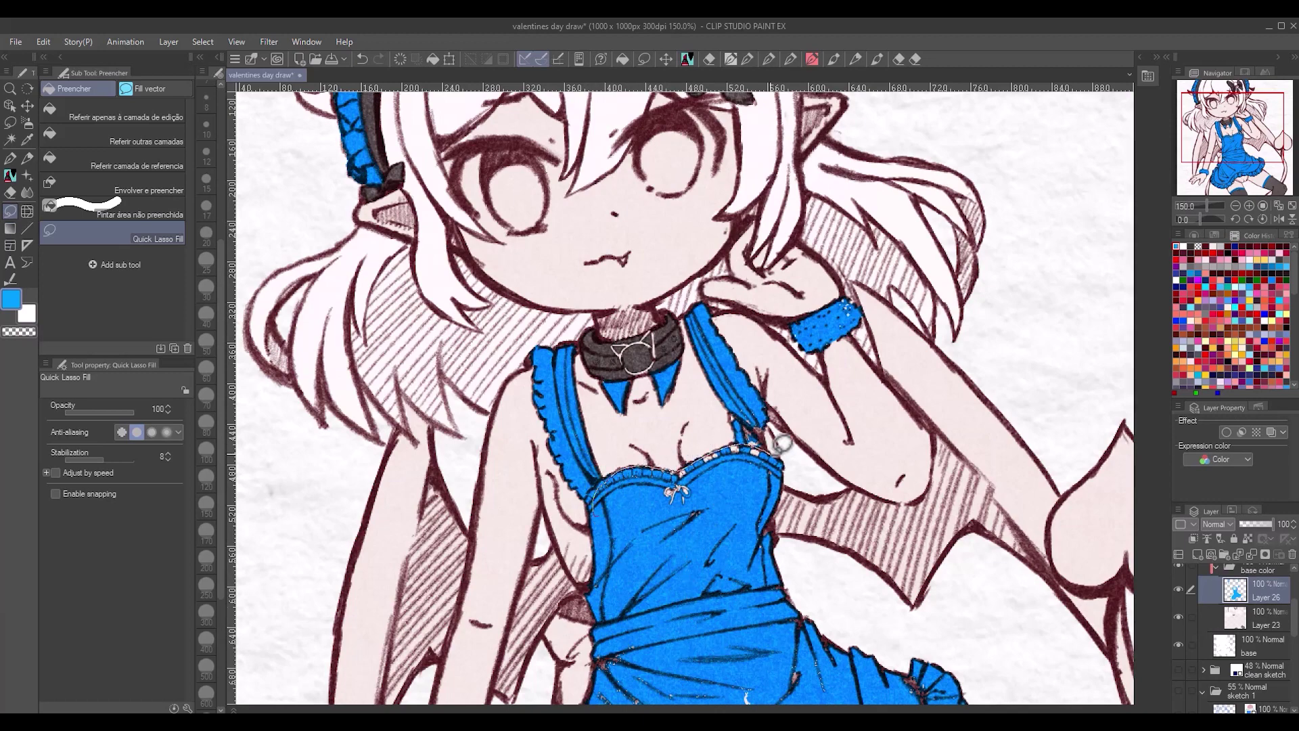
{"action": "left_click_drag", "start_coordinate": [783, 444], "coordinate": [778, 450]}
{"action": "left_click_drag", "start_coordinate": [745, 541], "coordinate": [787, 529]}
{"action": "scroll", "coordinate": [743, 487], "scroll_direction": "down", "scroll_amount": 5}
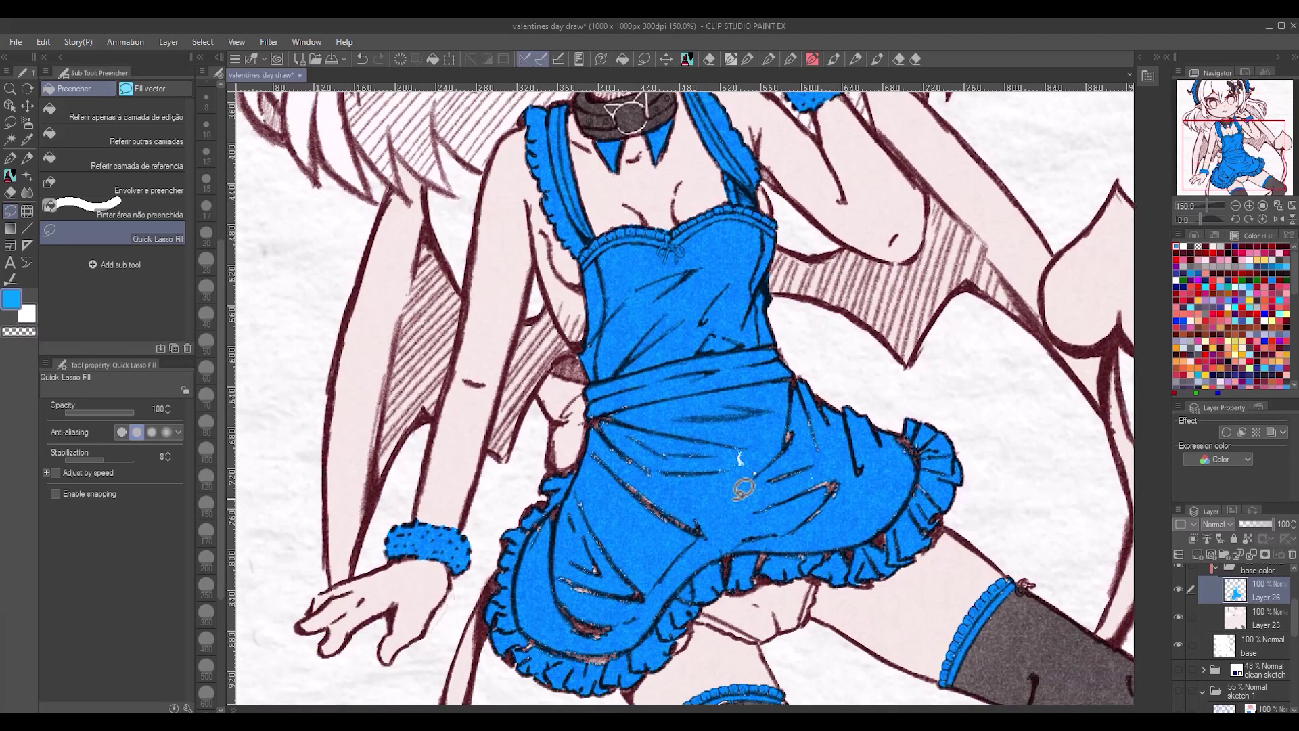
{"action": "left_click_drag", "start_coordinate": [900, 423], "coordinate": [903, 427]}
{"action": "mouse_move", "coordinate": [580, 565]}
{"action": "left_mouse_down"}
{"action": "mouse_move", "coordinate": [542, 494]}
{"action": "mouse_move", "coordinate": [575, 678]}
{"action": "mouse_move", "coordinate": [636, 631]}
{"action": "mouse_move", "coordinate": [689, 641]}
{"action": "mouse_move", "coordinate": [609, 680]}
{"action": "left_mouse_up"}
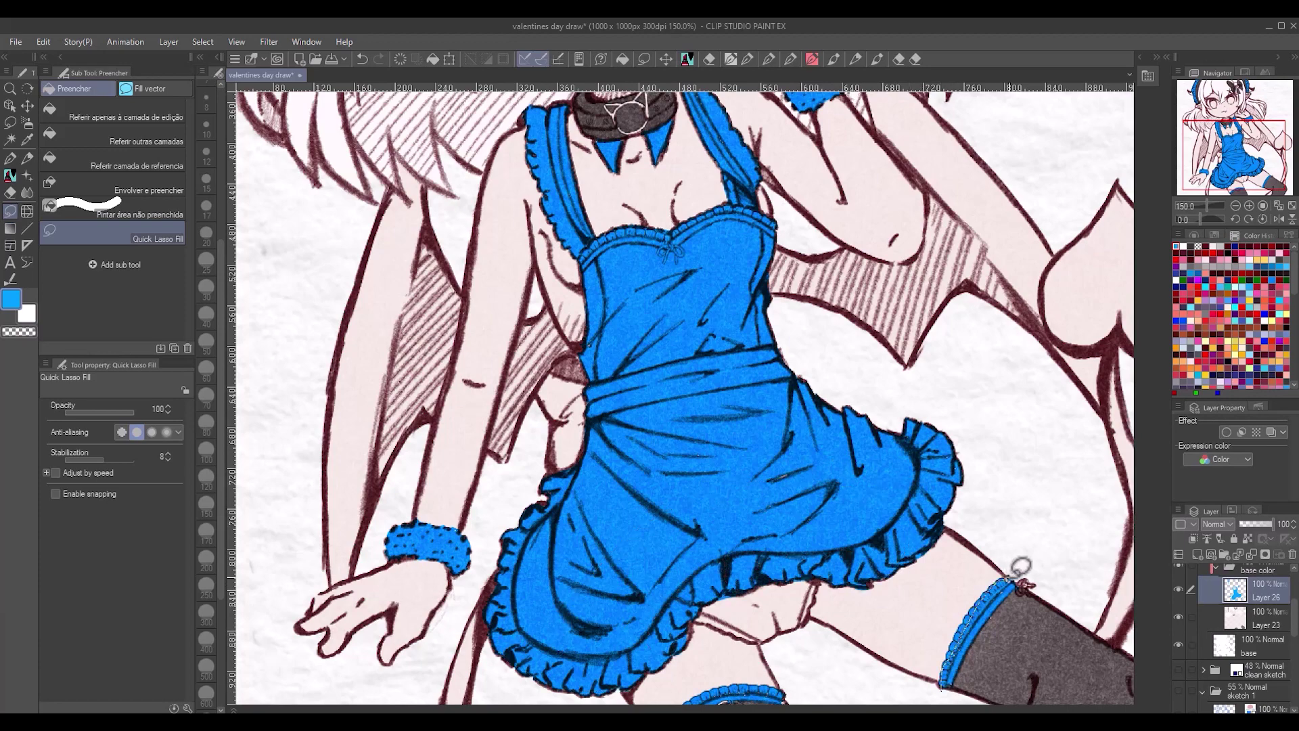
- Recolor the blue dress, cuffs, ruffles and trims white and merge their layer with the one below
{"action": "key", "text": "e"}
{"action": "left_click", "coordinate": [687, 60]}
{"action": "scroll", "coordinate": [652, 518], "scroll_direction": "down", "scroll_amount": 3}
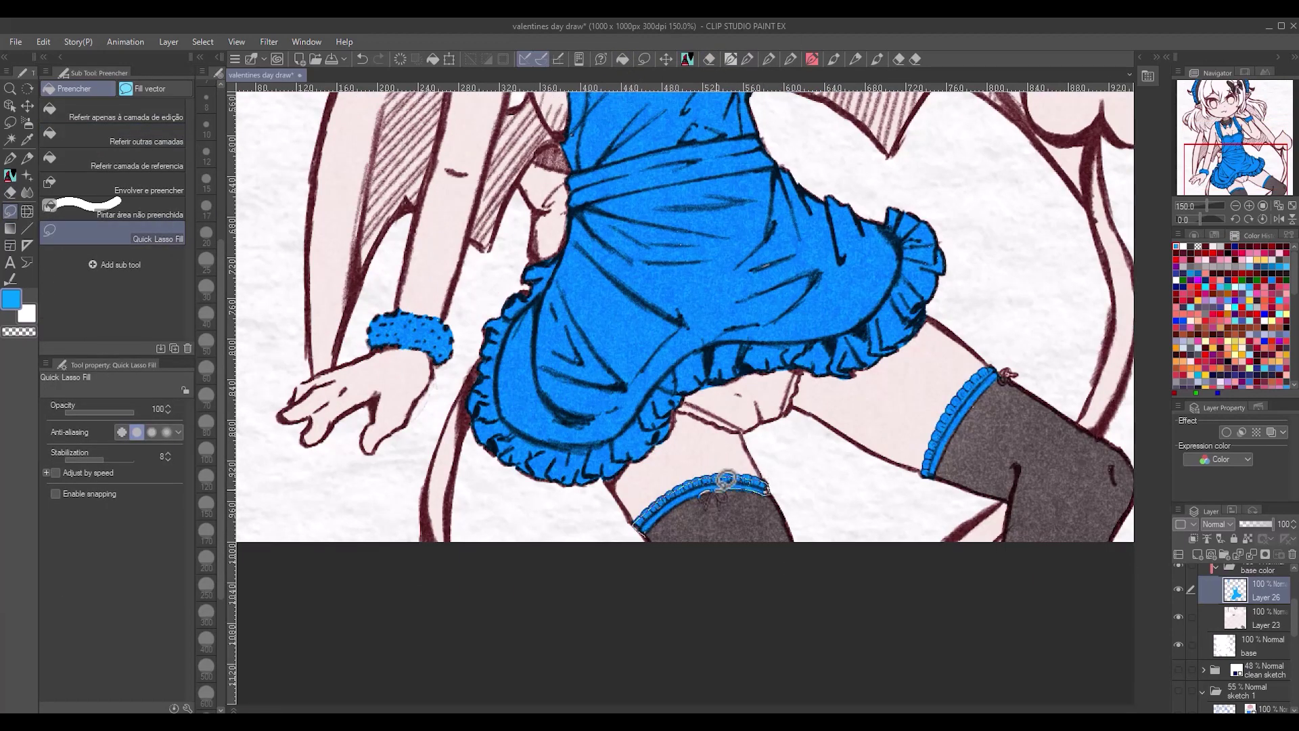
{"action": "key", "text": "p"}
{"action": "key", "text": "ctrl+minus"}
{"action": "key", "text": "ctrl+minus"}
{"action": "key", "text": "ctrl+minus"}
{"action": "key", "text": "Delete"}
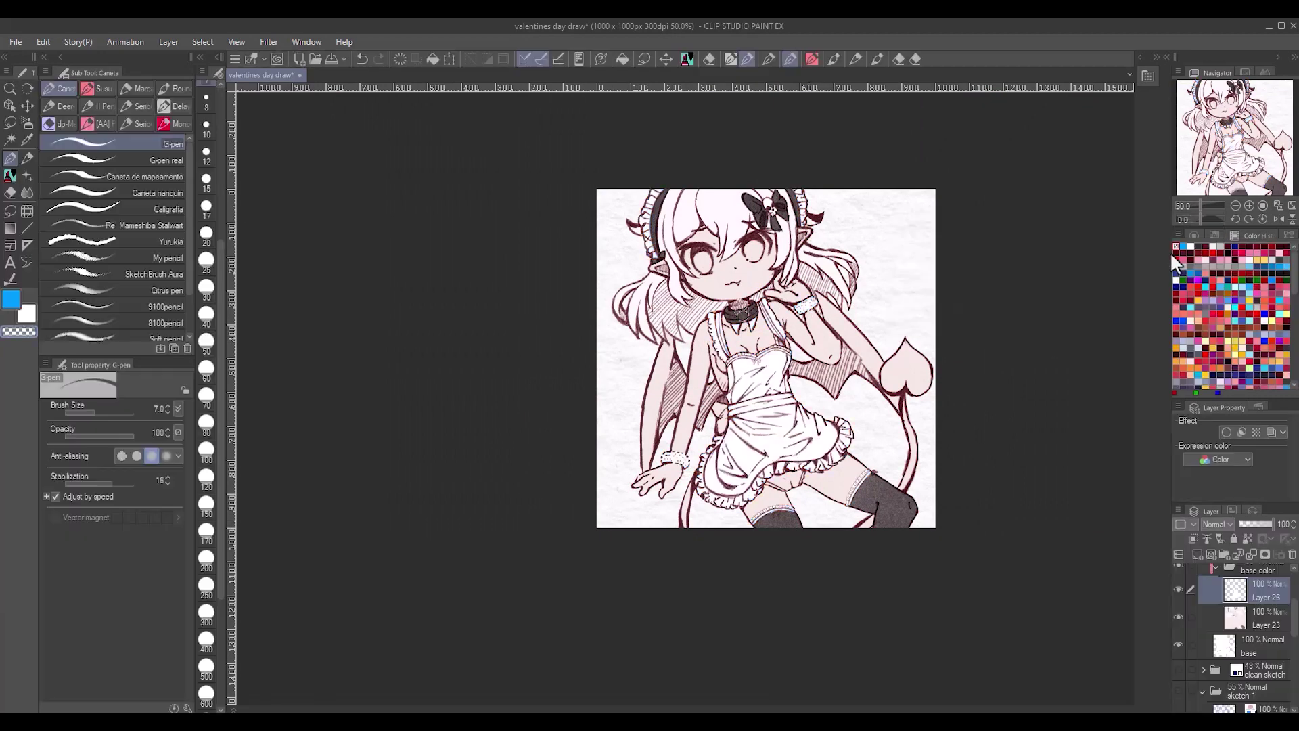
{"action": "right_click", "coordinate": [1269, 616]}
{"action": "left_click", "coordinate": [1221, 589]}
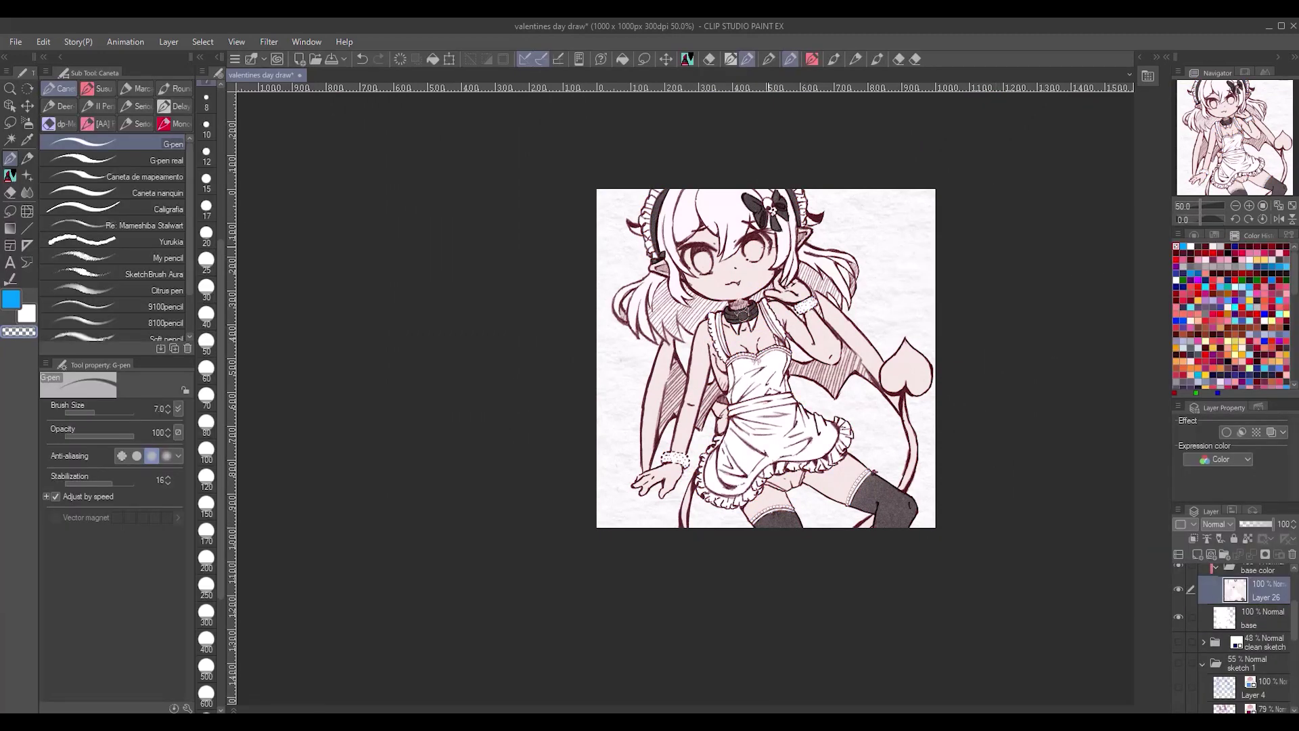
- On a new layer, paint the collar's metal details grey from the Metals color set with the G-pen at sizes 5 and 3
{"action": "key", "text": "ctrl+z"}
{"action": "left_click", "coordinate": [1215, 234]}
{"action": "left_click", "coordinate": [1219, 248]}
{"action": "left_click", "coordinate": [1230, 318]}
{"action": "left_click", "coordinate": [1224, 296]}
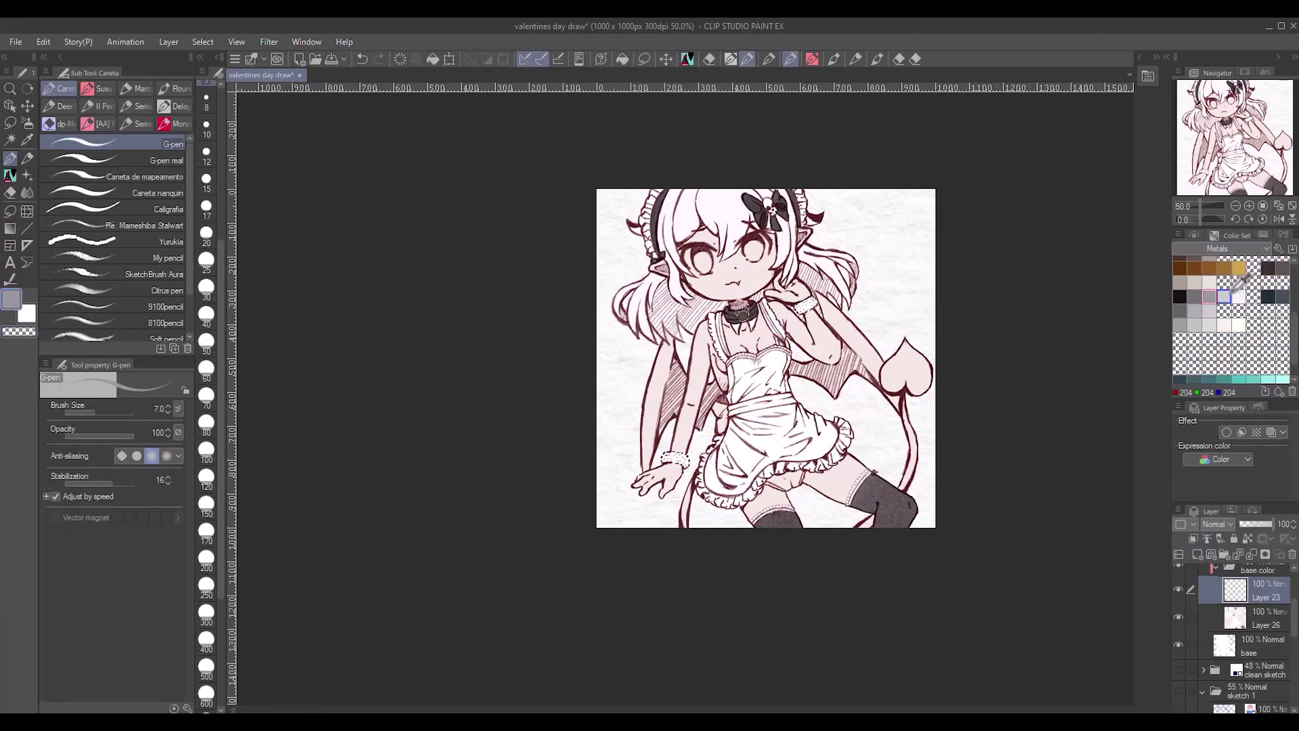
{"action": "scroll", "coordinate": [752, 298], "scroll_direction": "up", "scroll_amount": 6}
{"action": "key", "text": "bracketleft"}
{"action": "key", "text": "bracketleft"}
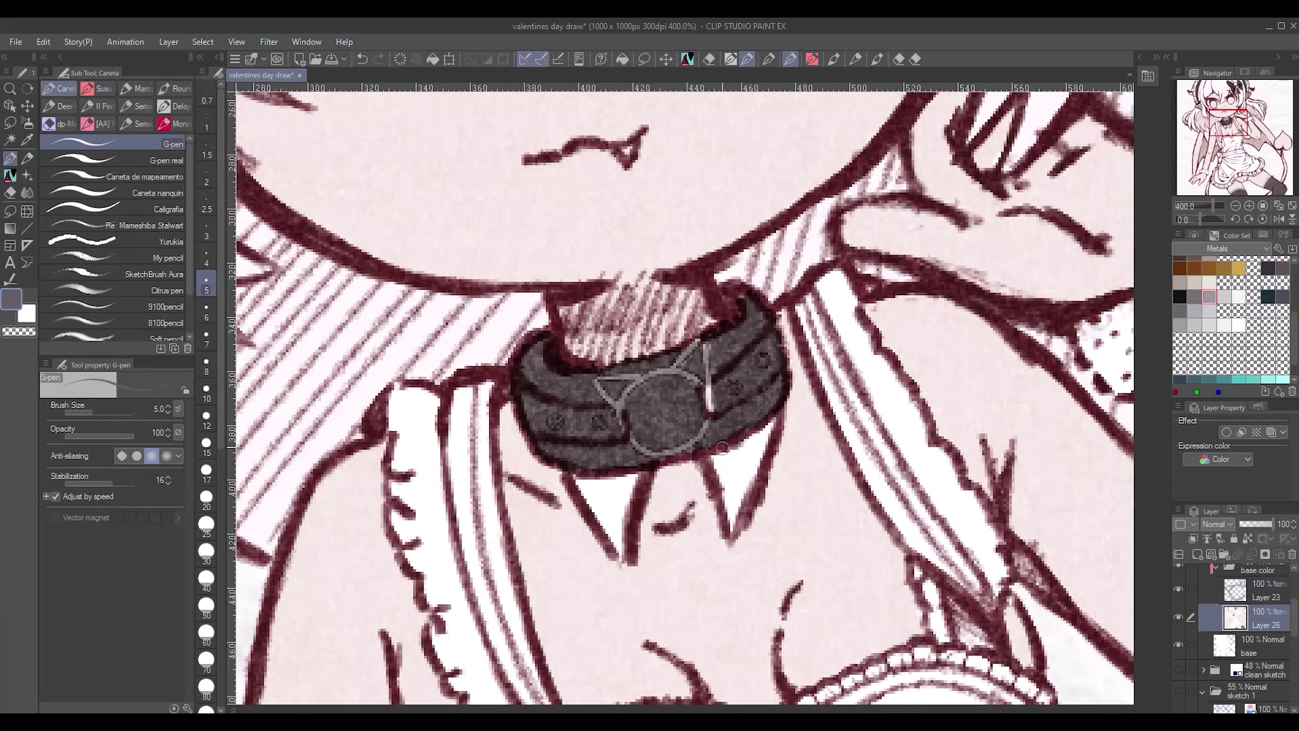
{"action": "scroll", "coordinate": [643, 406], "scroll_direction": "down", "scroll_amount": 1}
{"action": "scroll", "coordinate": [645, 415], "scroll_direction": "up", "scroll_amount": 2}
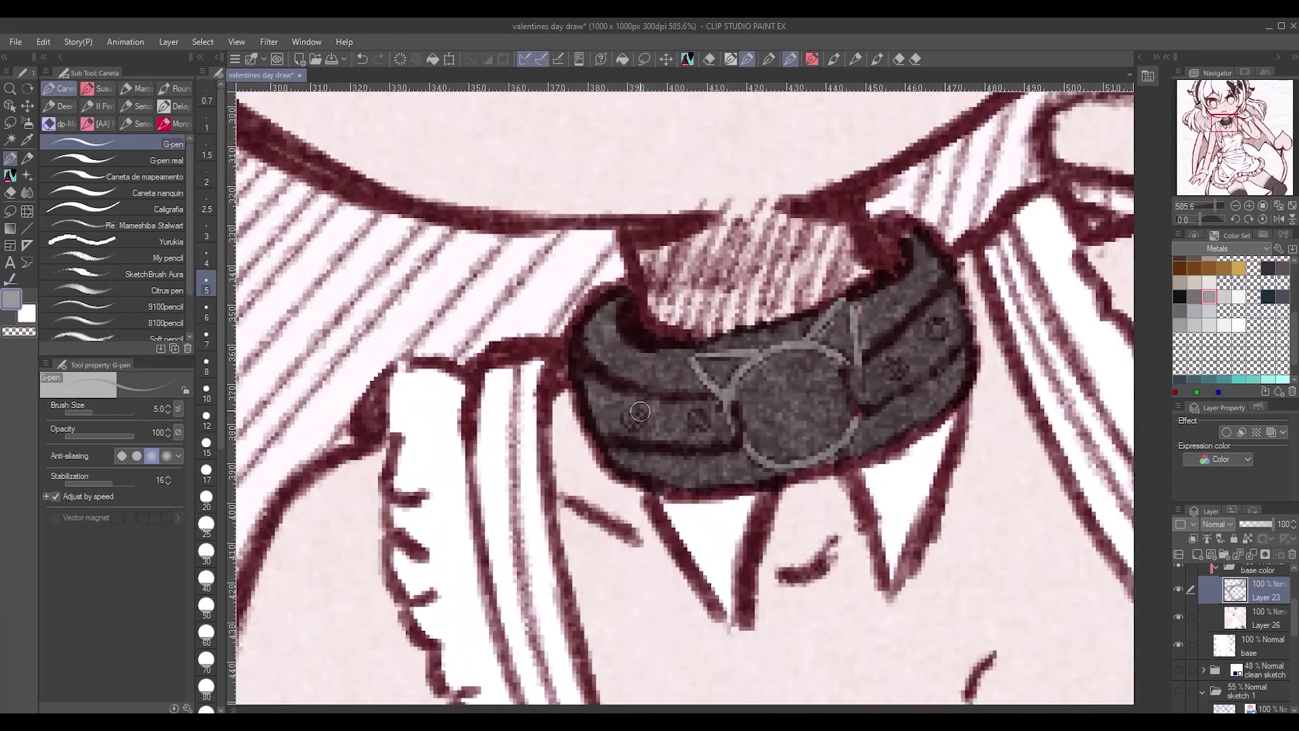
{"action": "key", "text": "bracketleft"}
{"action": "key", "text": "bracketleft"}
- Merge the collar detail layer with the base color layer beneath it
{"action": "scroll", "coordinate": [699, 424], "scroll_direction": "down", "scroll_amount": 1}
{"action": "scroll", "coordinate": [951, 335], "scroll_direction": "down", "scroll_amount": 8}
{"action": "key", "text": "ctrl+e"}
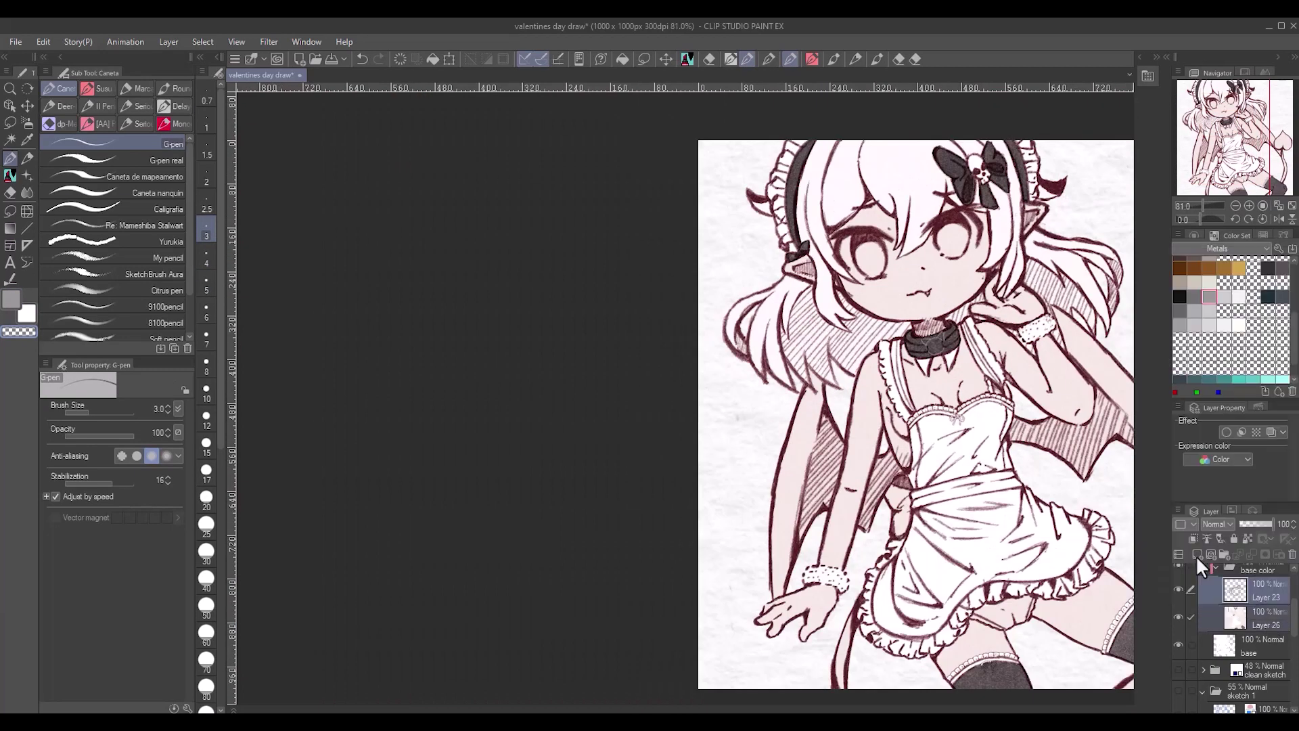
{"action": "left_click", "coordinate": [43, 42]}
{"action": "key", "text": "Escape"}
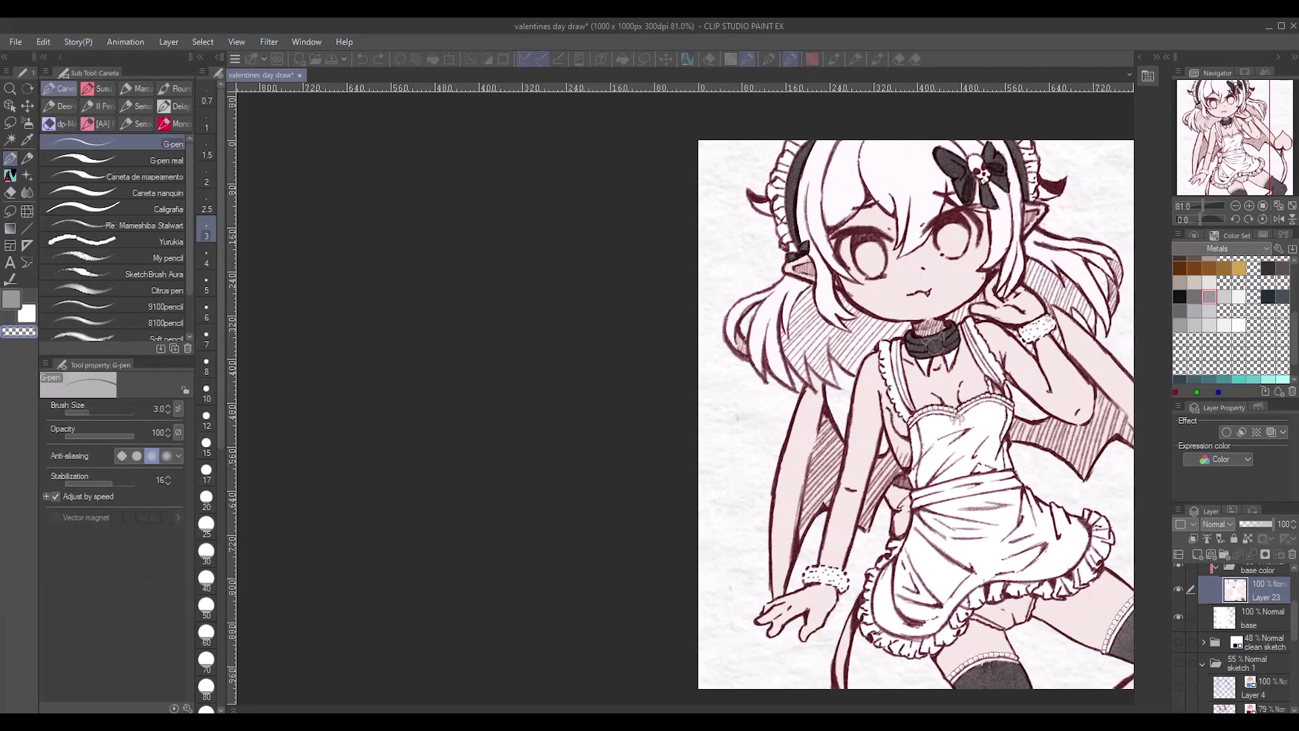
{"action": "key", "text": "ctrl+z"}
- Paint the small bow on the bodice salmon pink with the G-pen at size 3 on a new layer
{"action": "scroll", "coordinate": [984, 611], "scroll_direction": "up", "scroll_amount": 2}
{"action": "scroll", "coordinate": [677, 338], "scroll_direction": "up", "scroll_amount": 4}
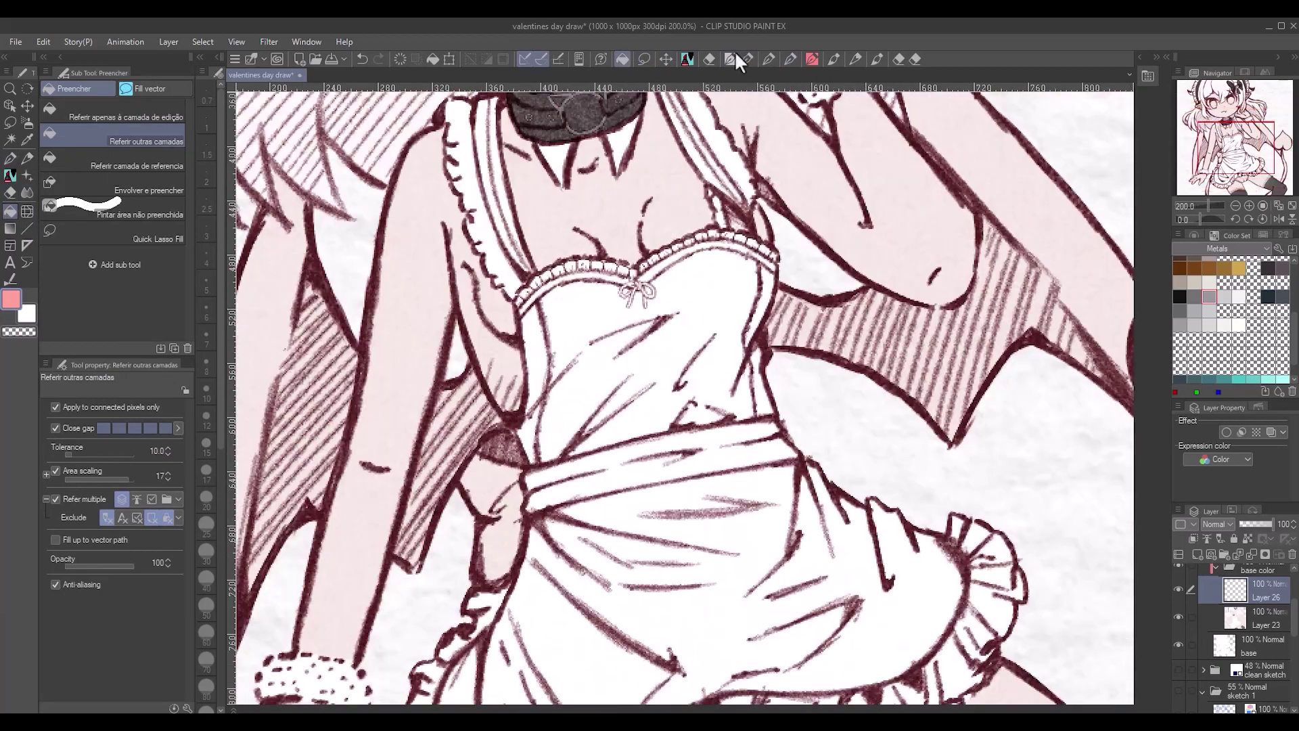
{"action": "left_click_drag", "start_coordinate": [608, 317], "coordinate": [628, 271]}
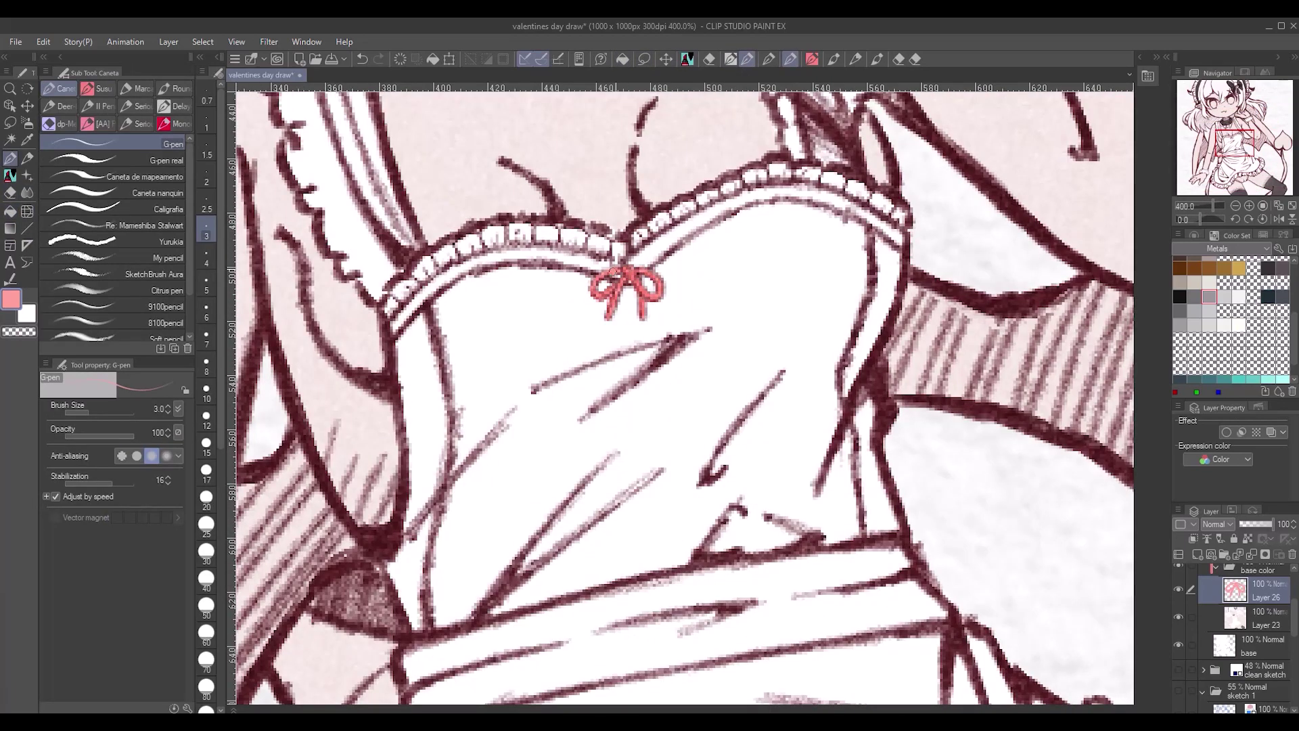
- Fill the apron's waist bow and the garment beneath the hem with salmon pink, using Quick Lasso Fill for leftover areas
{"action": "scroll", "coordinate": [677, 393], "scroll_direction": "down", "scroll_amount": 3}
{"action": "key", "text": "g"}
{"action": "left_click", "coordinate": [616, 379]}
{"action": "left_click", "coordinate": [169, 236]}
{"action": "left_click_drag", "start_coordinate": [609, 318], "coordinate": [627, 298]}
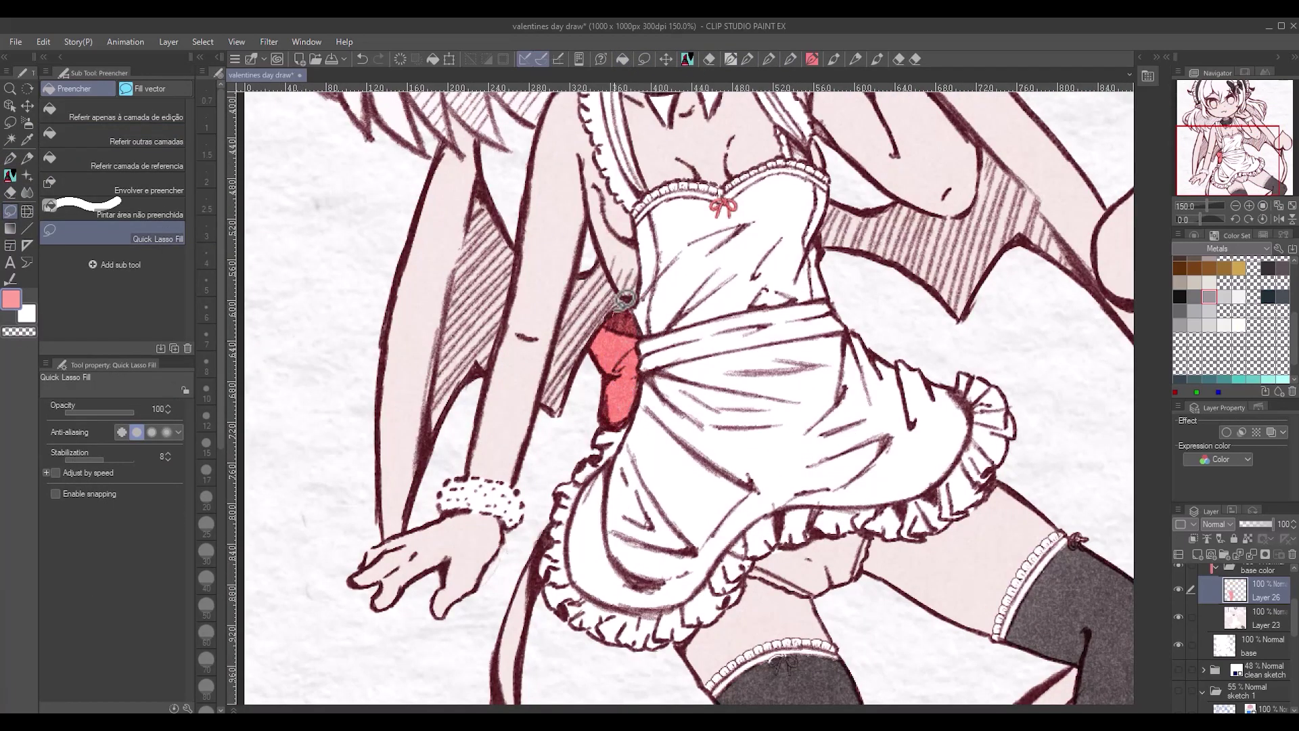
{"action": "left_click_drag", "start_coordinate": [758, 538], "coordinate": [762, 542]}
- Paint the tiny bows on both stockings salmon pink with the G-pen at size 3
{"action": "key", "text": "p"}
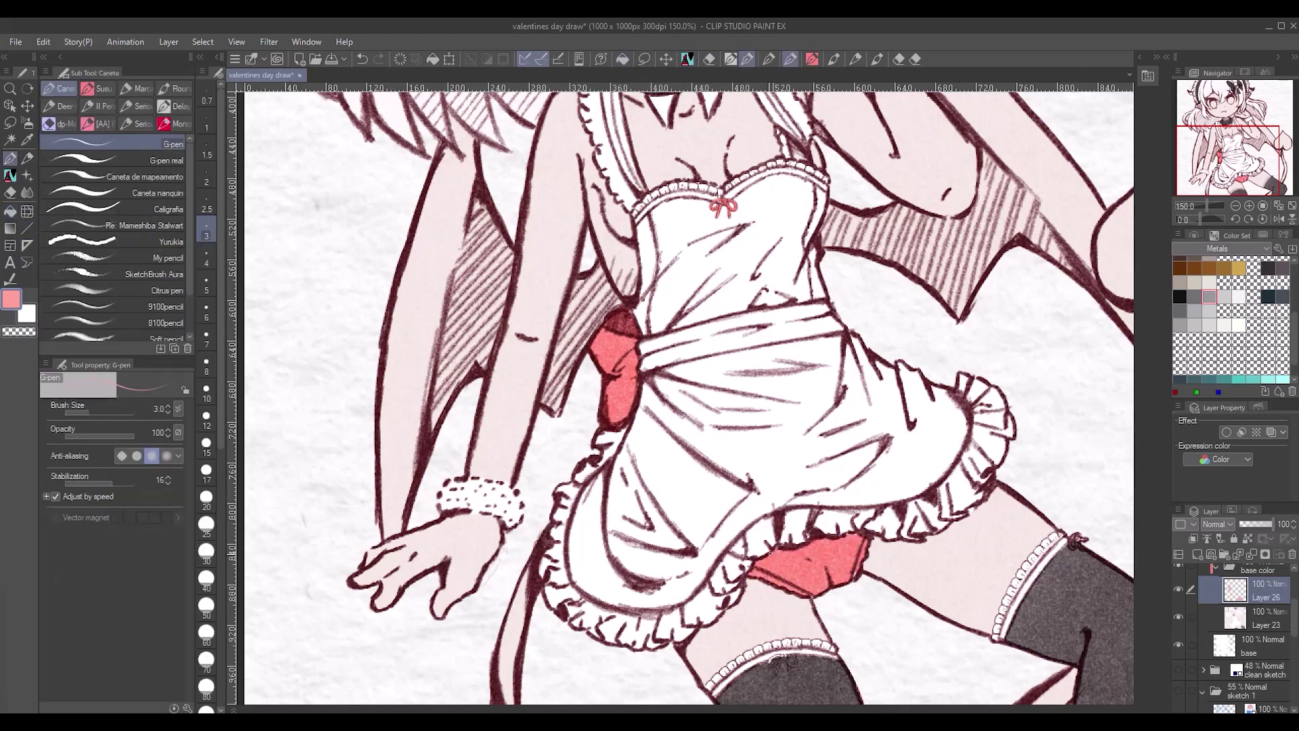
{"action": "left_click", "coordinate": [1258, 235]}
{"action": "left_click", "coordinate": [1178, 248]}
{"action": "left_click_drag", "start_coordinate": [677, 407], "coordinate": [626, 301]}
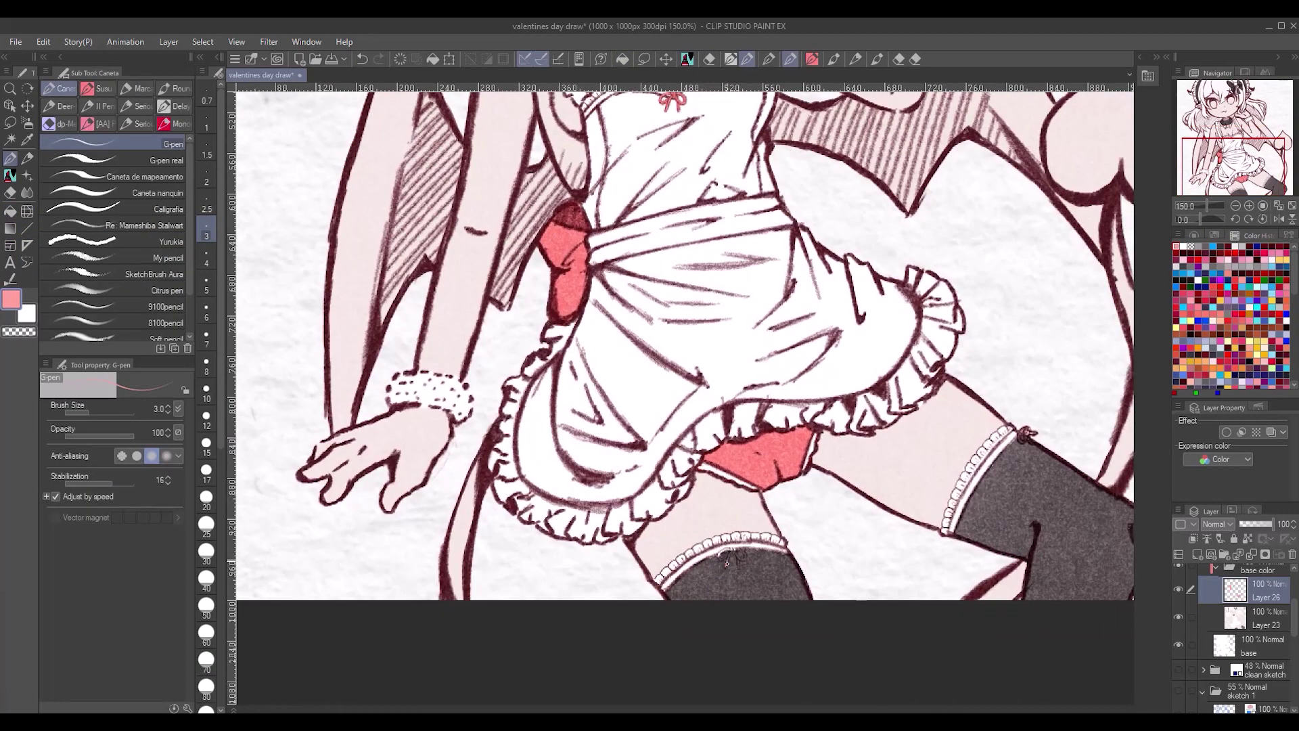
{"action": "scroll", "coordinate": [1025, 433], "scroll_direction": "down", "scroll_amount": 3}
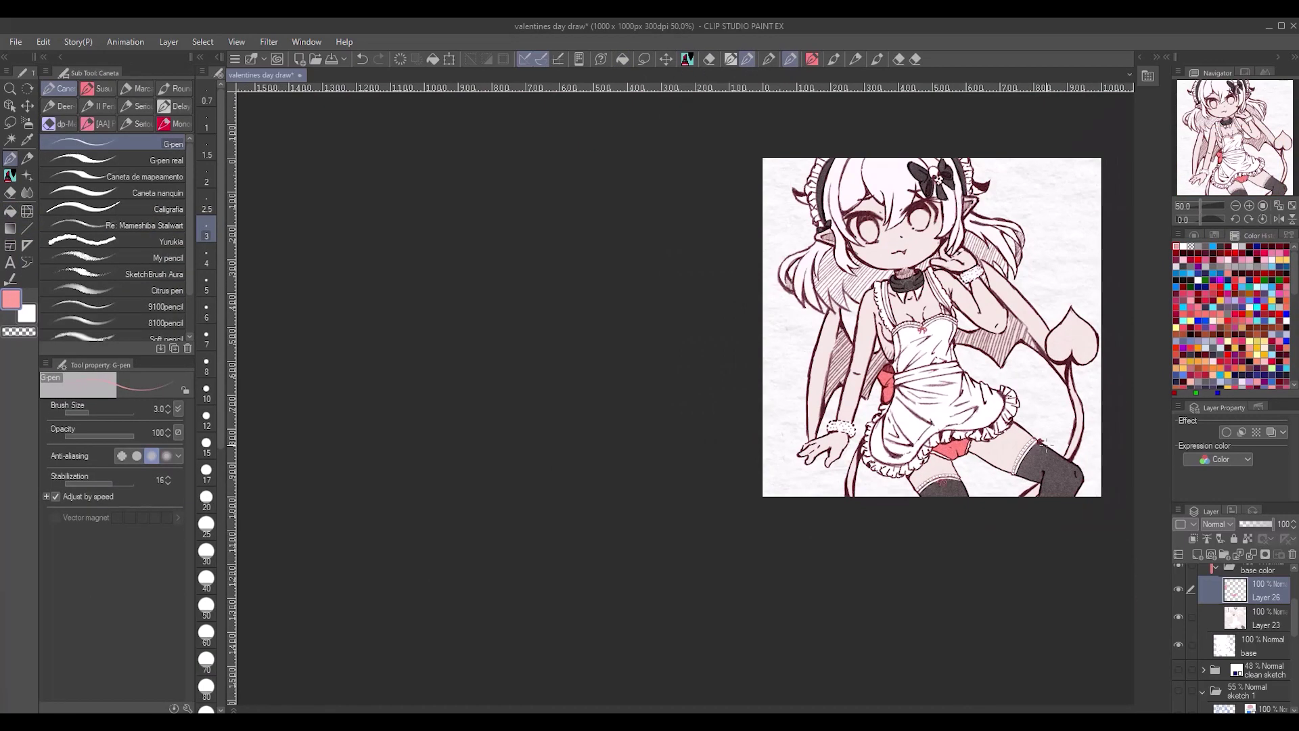
- Merge the pink layer with the one below and start filling the wing beside the lowered arm with very dark red on a new layer
{"action": "key", "text": "ctrl+e"}
{"action": "left_click", "coordinate": [1258, 236]}
{"action": "left_click", "coordinate": [1181, 251]}
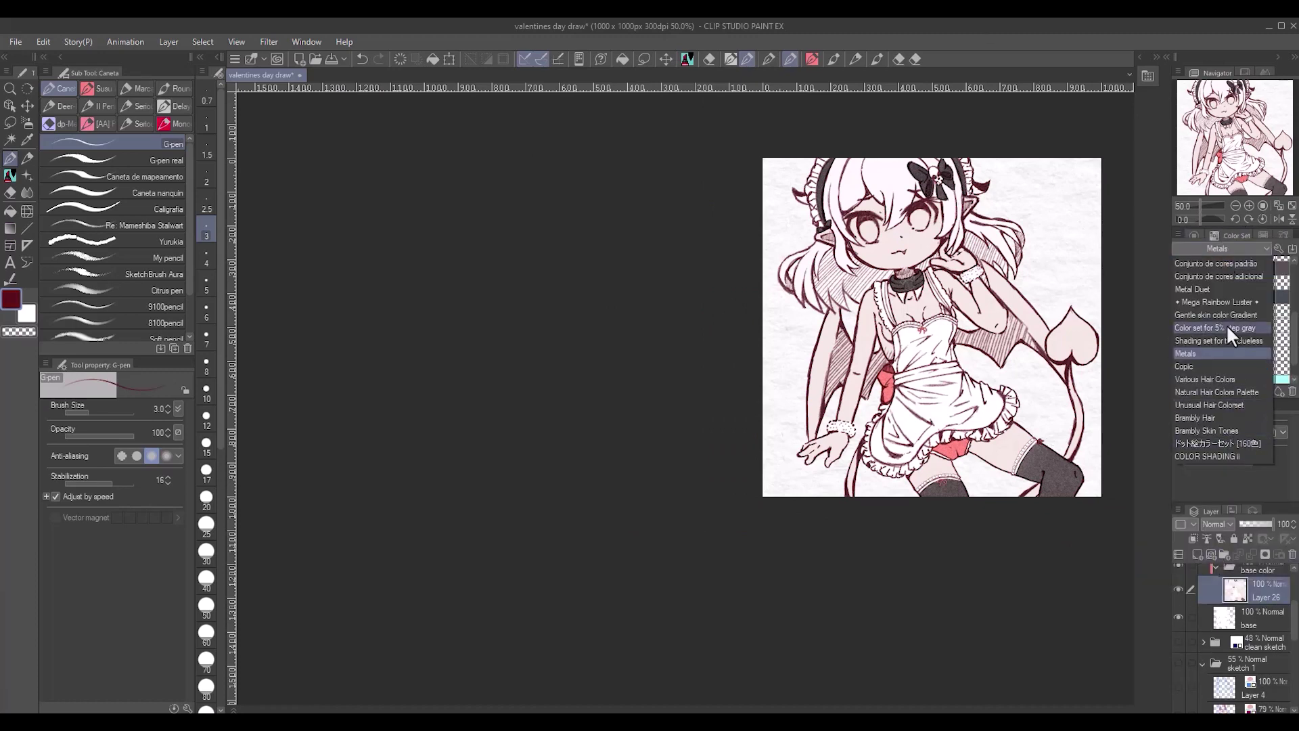
{"action": "left_click", "coordinate": [1289, 381]}
{"action": "key", "text": "ctrl+z"}
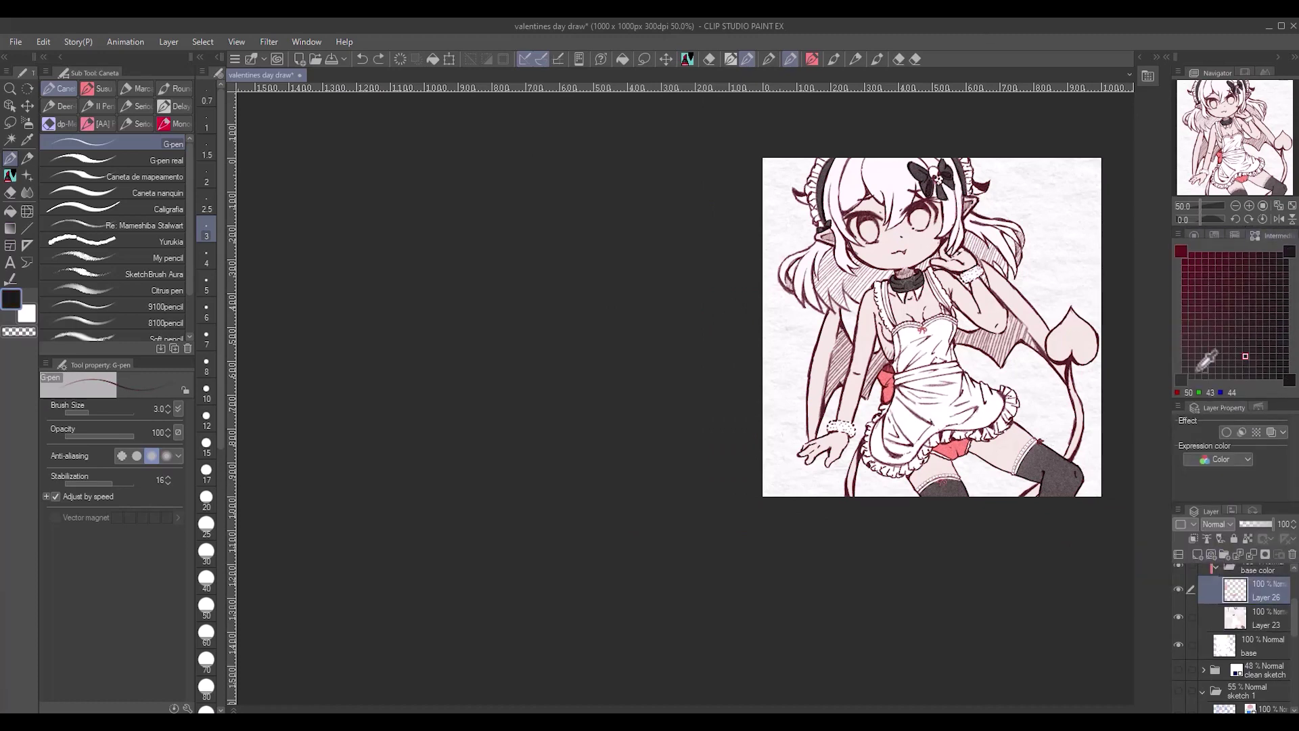
{"action": "left_click", "coordinate": [1212, 309]}
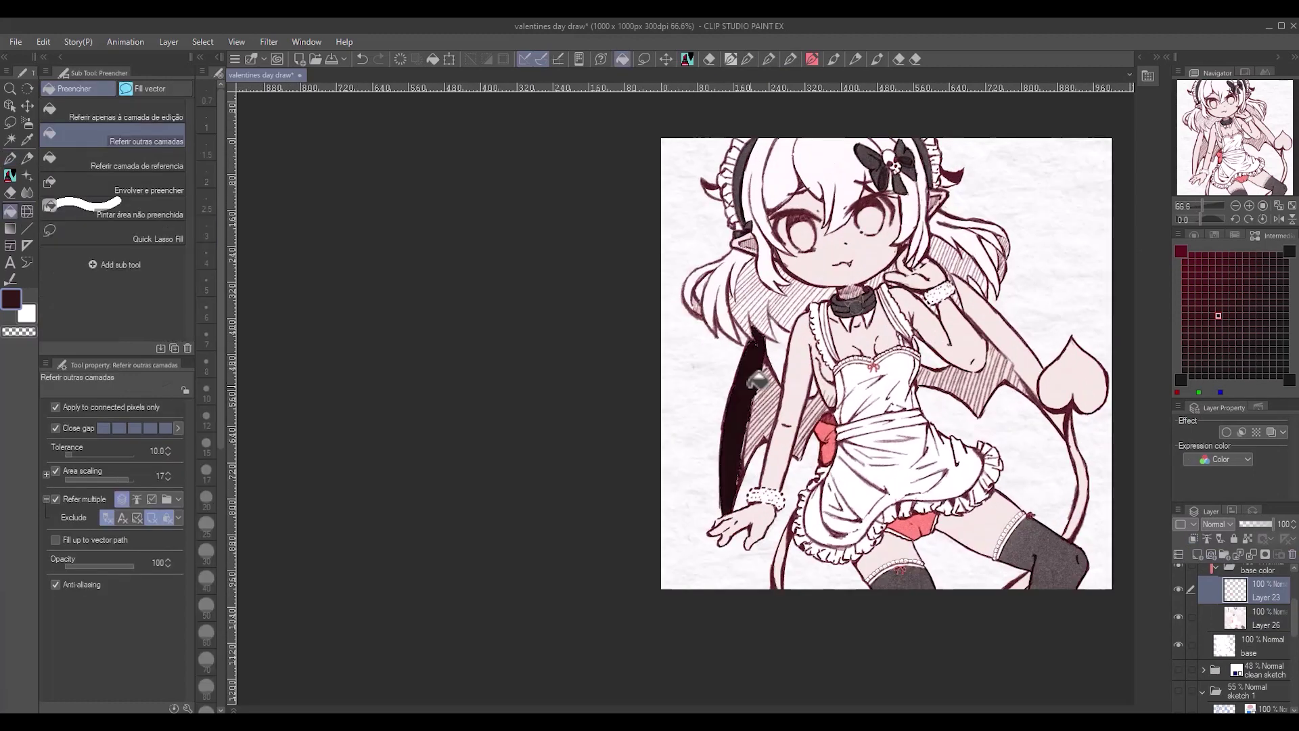
{"action": "key", "text": "ctrl+u"}
{"action": "key", "text": "Escape"}
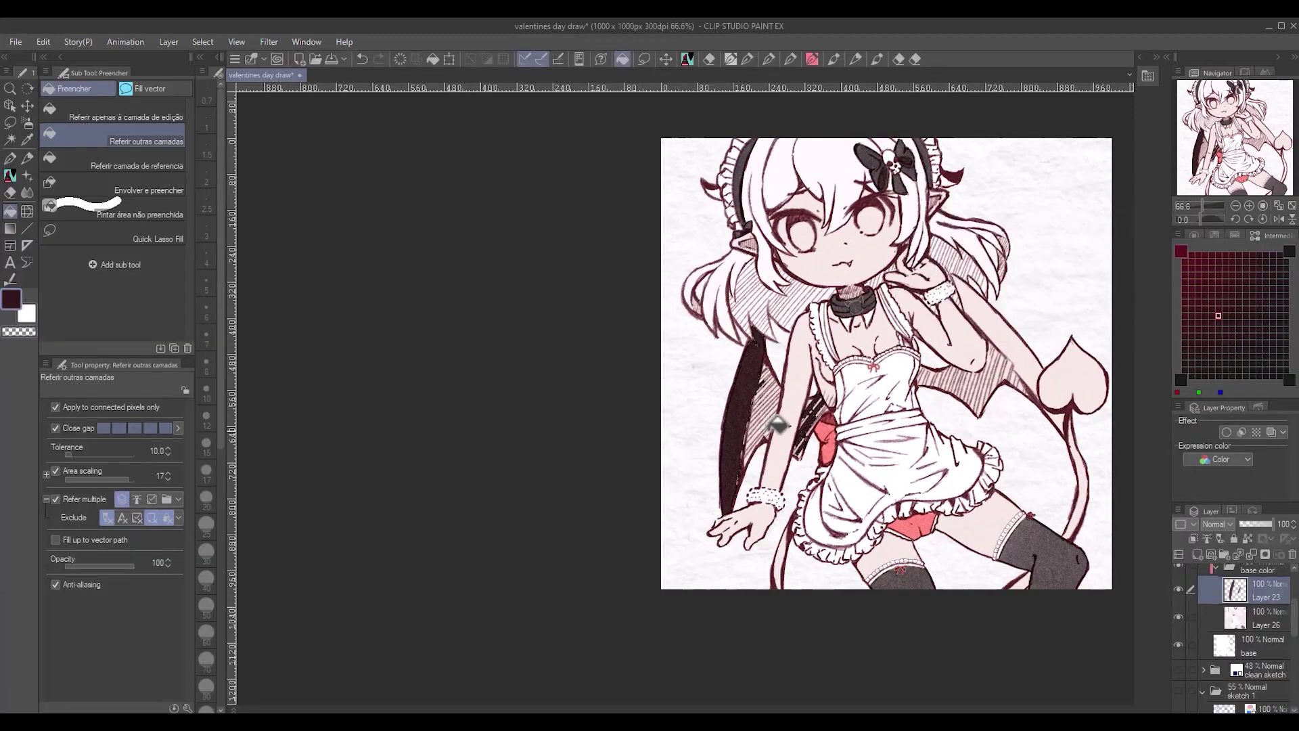
- Adjust the wing color to hue -16, saturation -7 and luminosity 3
{"action": "key", "text": "ctrl+u"}
{"action": "left_click", "coordinate": [1024, 255]}
{"action": "left_click", "coordinate": [1020, 256]}
{"action": "left_click", "coordinate": [1022, 292]}
{"action": "left_click", "coordinate": [1043, 328]}
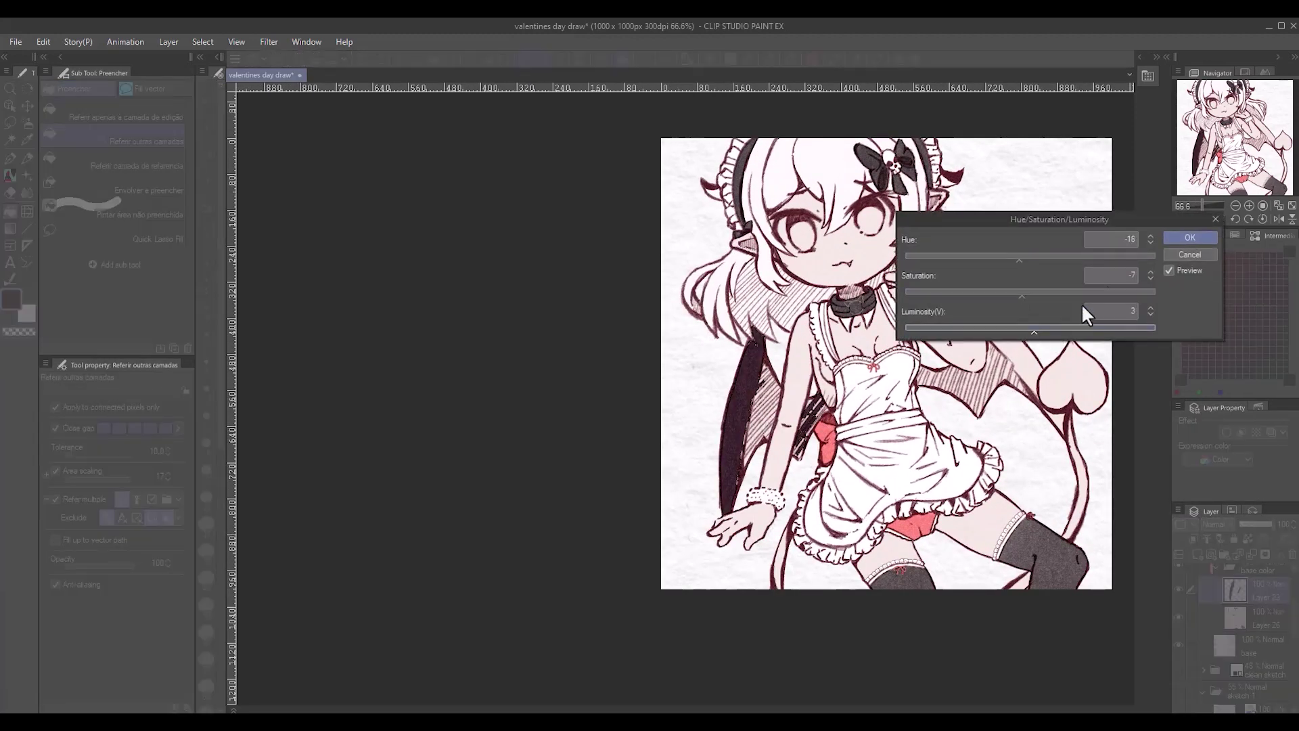
{"action": "key", "text": "Return"}
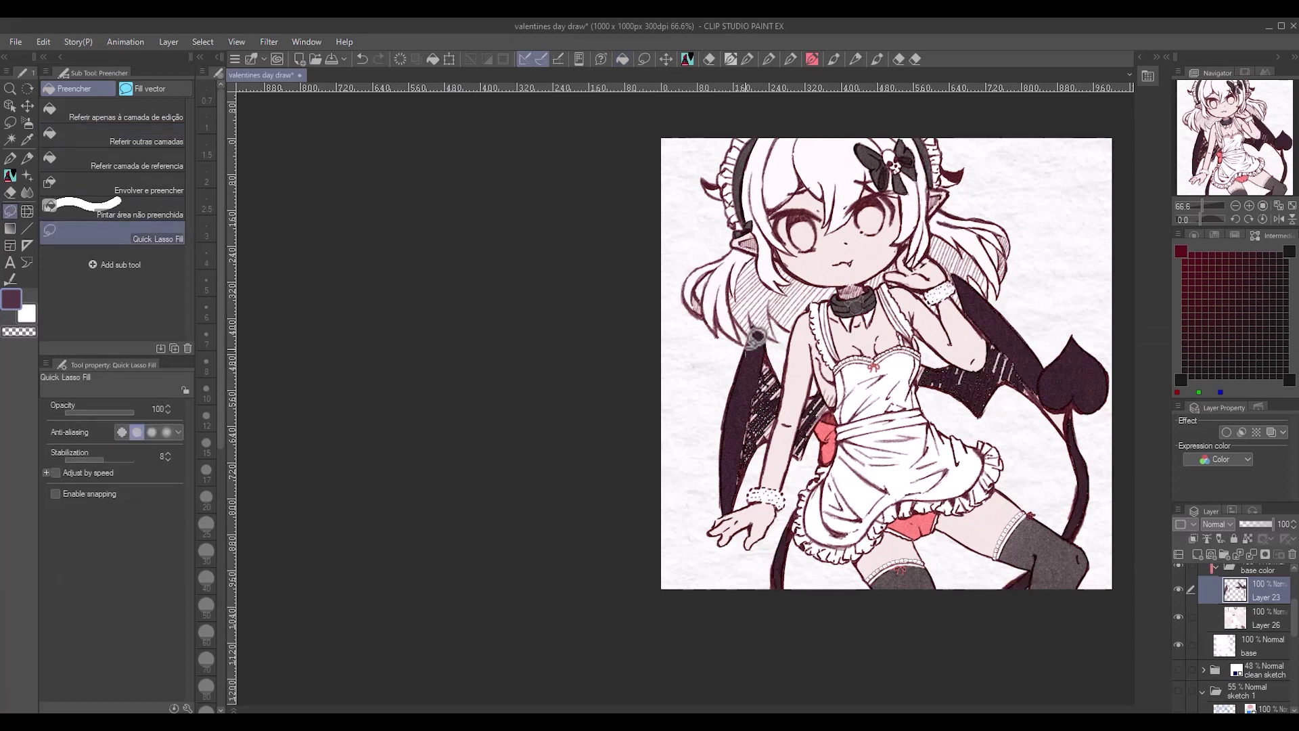
- Cover the unfilled spots in the hatched wing membranes and the tail with the dark wing color using Quick Lasso Fill
{"action": "mouse_move", "coordinate": [775, 430]}
{"action": "left_mouse_down"}
{"action": "mouse_move", "coordinate": [794, 340]}
{"action": "mouse_move", "coordinate": [764, 430]}
{"action": "mouse_move", "coordinate": [821, 428]}
{"action": "mouse_move", "coordinate": [809, 379]}
{"action": "left_mouse_up"}
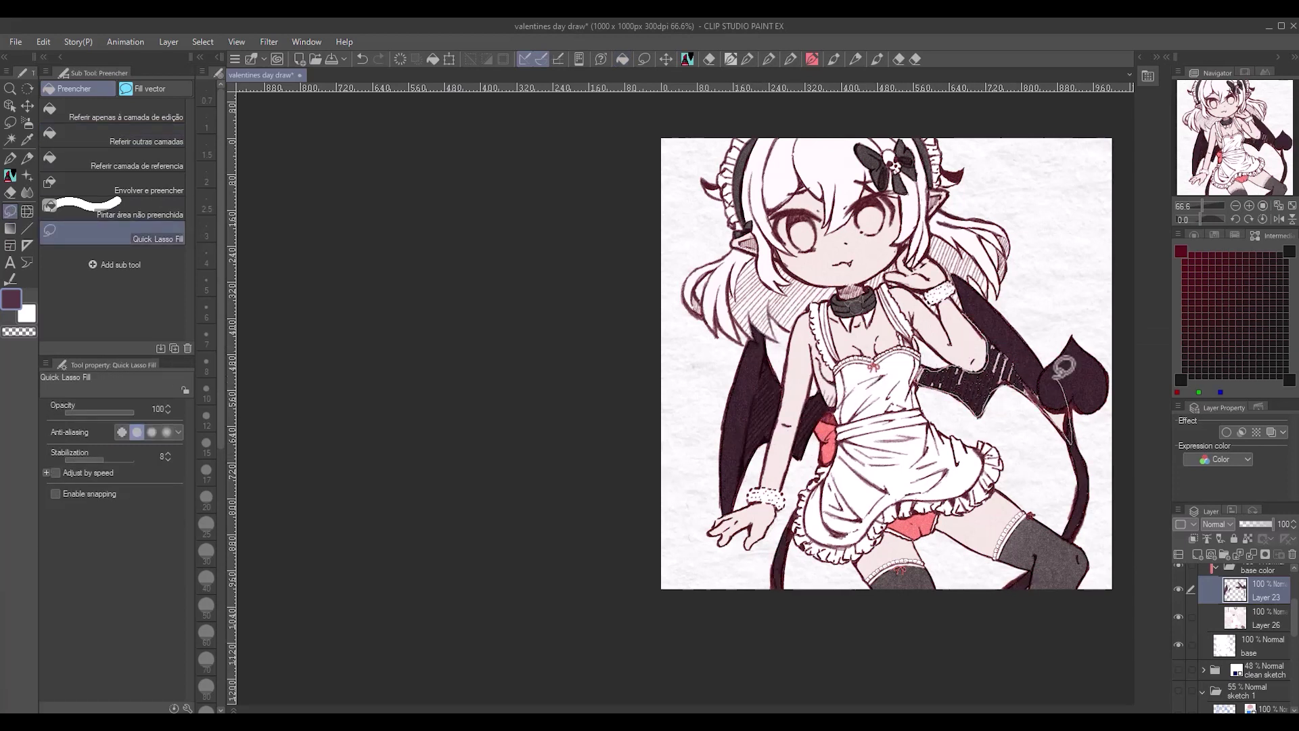
{"action": "mouse_move", "coordinate": [1064, 368]}
{"action": "left_mouse_down"}
{"action": "mouse_move", "coordinate": [976, 365]}
{"action": "mouse_move", "coordinate": [988, 319]}
{"action": "left_mouse_up"}
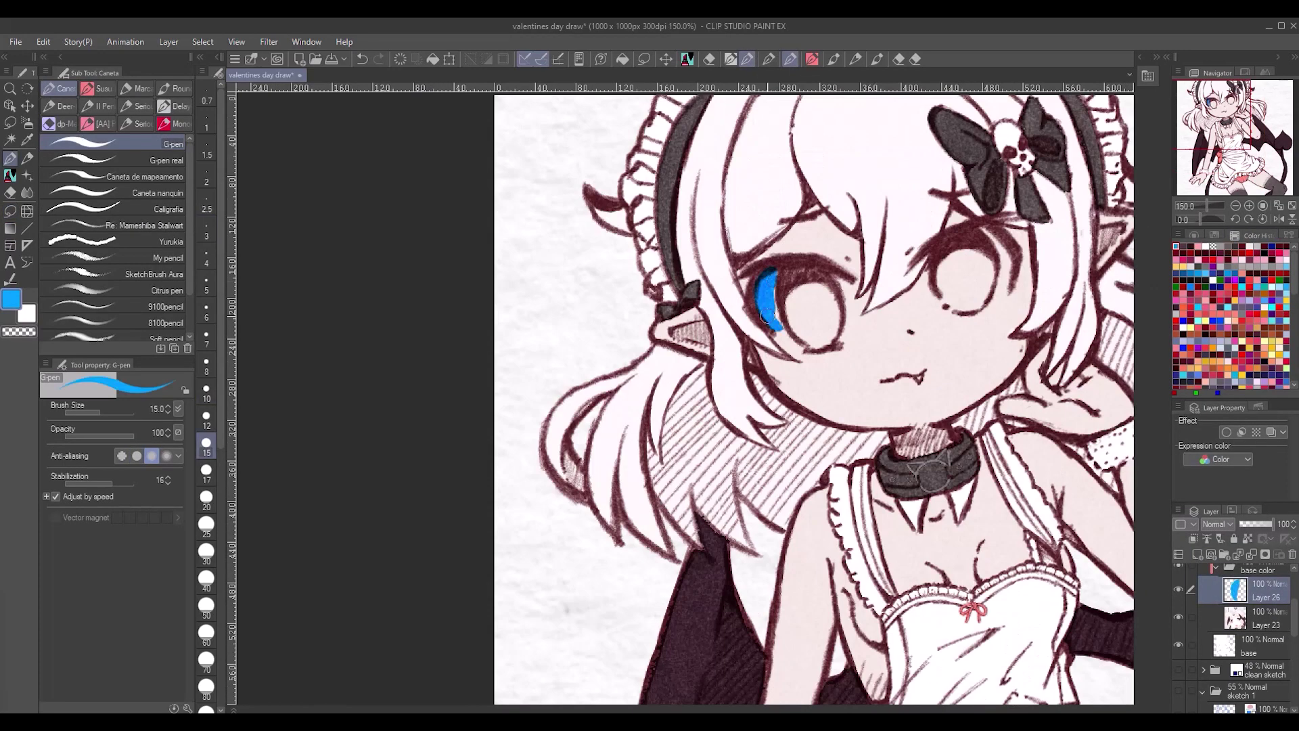
- Paint the whole area of both eyes bright blue with the G-pen at size 15 and turn that paint white
{"action": "mouse_move", "coordinate": [778, 284]}
{"action": "left_mouse_down"}
{"action": "mouse_move", "coordinate": [789, 333]}
{"action": "mouse_move", "coordinate": [819, 291]}
{"action": "left_mouse_up"}
{"action": "left_click_drag", "start_coordinate": [920, 271], "coordinate": [1002, 244]}
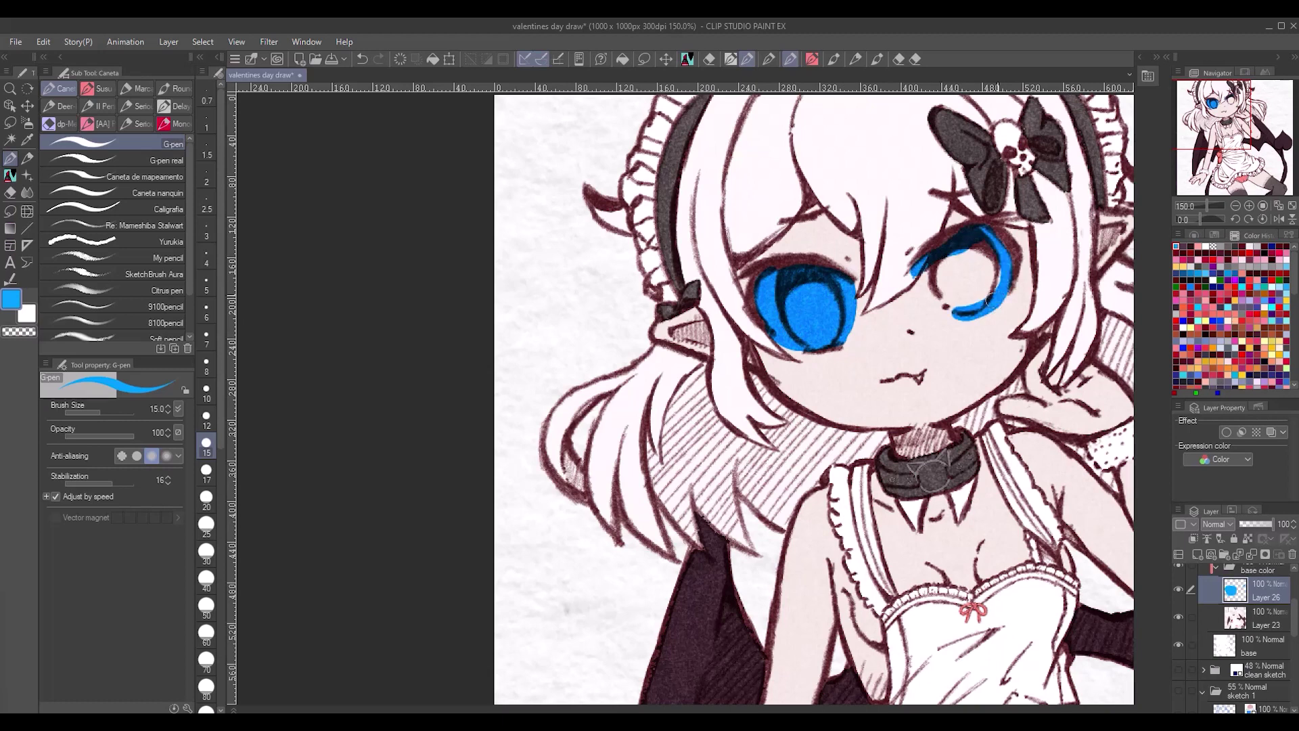
{"action": "left_click_drag", "start_coordinate": [934, 298], "coordinate": [1002, 237]}
{"action": "left_click", "coordinate": [206, 257]}
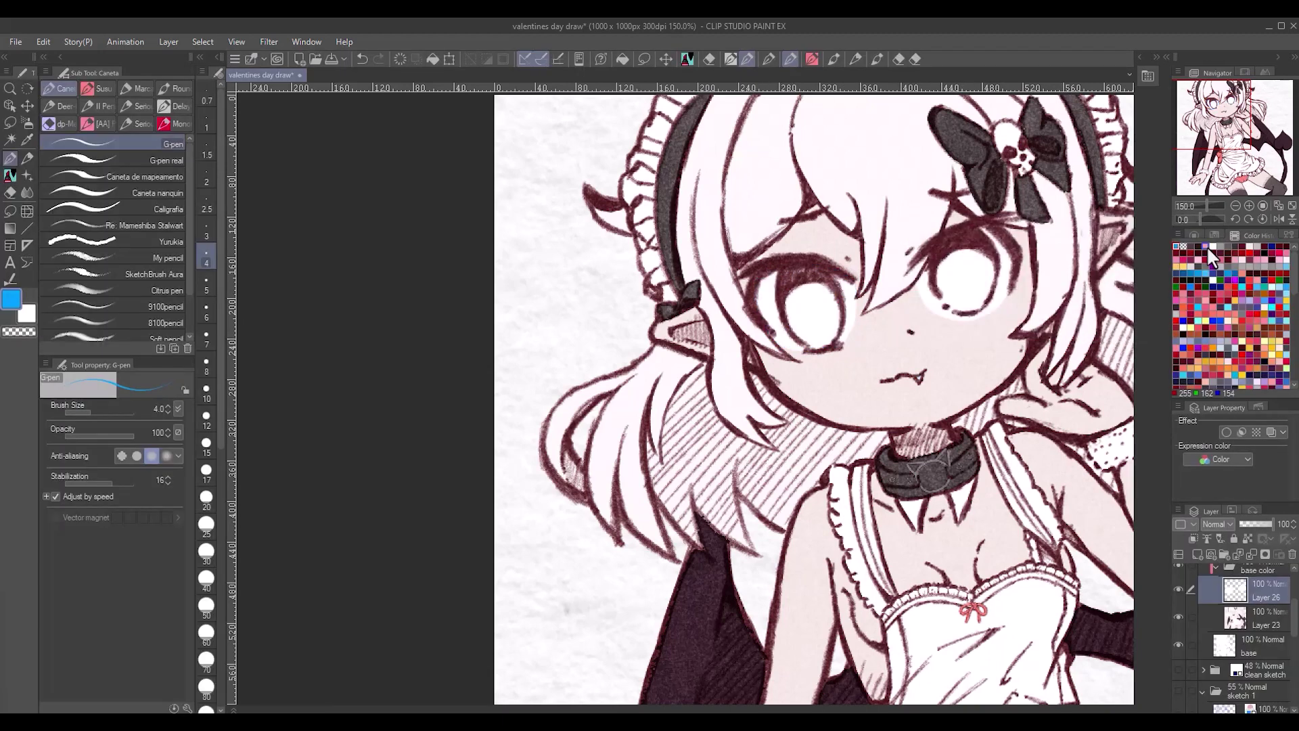
- Merge the eye-white layer down and add a new layer for bright red from the Mega Rainbow Luster color set
{"action": "right_click", "coordinate": [1232, 590]}
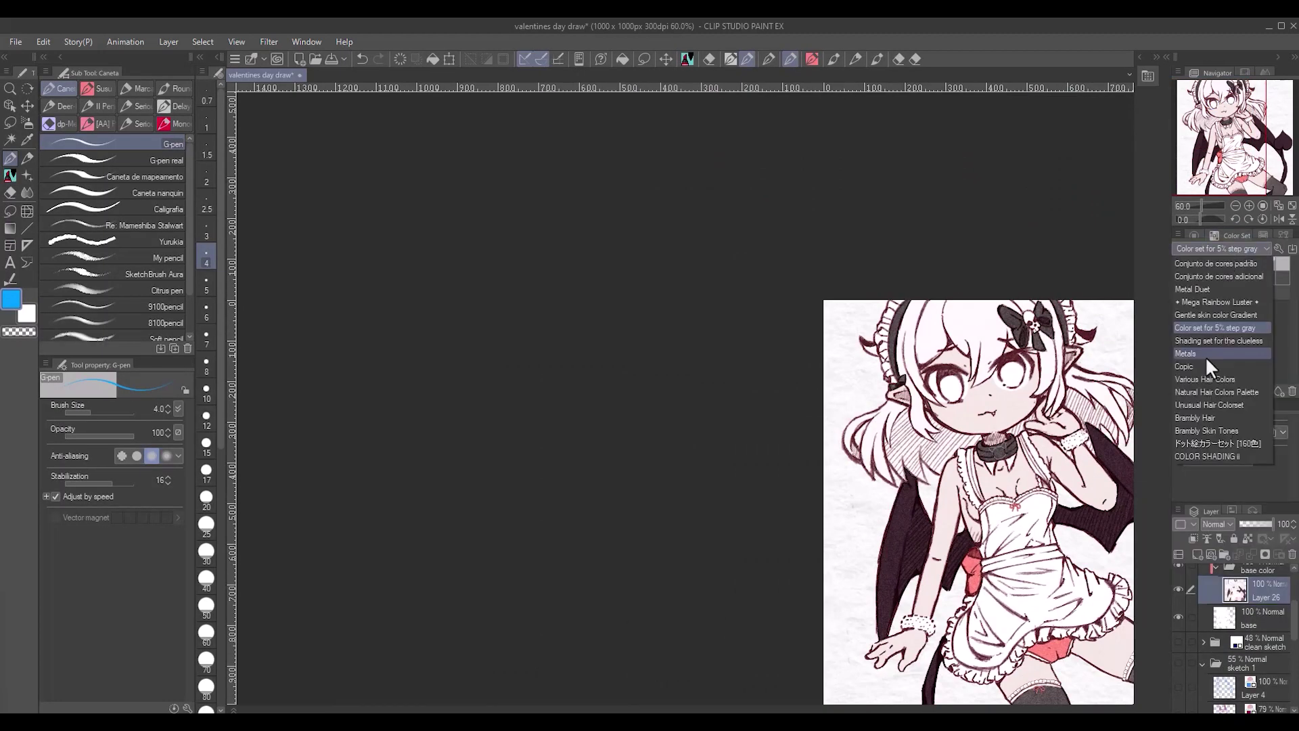
{"action": "left_click", "coordinate": [1205, 356]}
{"action": "left_click", "coordinate": [1252, 291]}
{"action": "left_click", "coordinate": [1179, 554]}
- Paint the inner ovals of both eyes bright red with the G-pen at size 17
{"action": "scroll", "coordinate": [947, 440], "scroll_direction": "up", "scroll_amount": 5}
{"action": "left_click", "coordinate": [206, 473]}
{"action": "left_click_drag", "start_coordinate": [893, 379], "coordinate": [923, 423]}
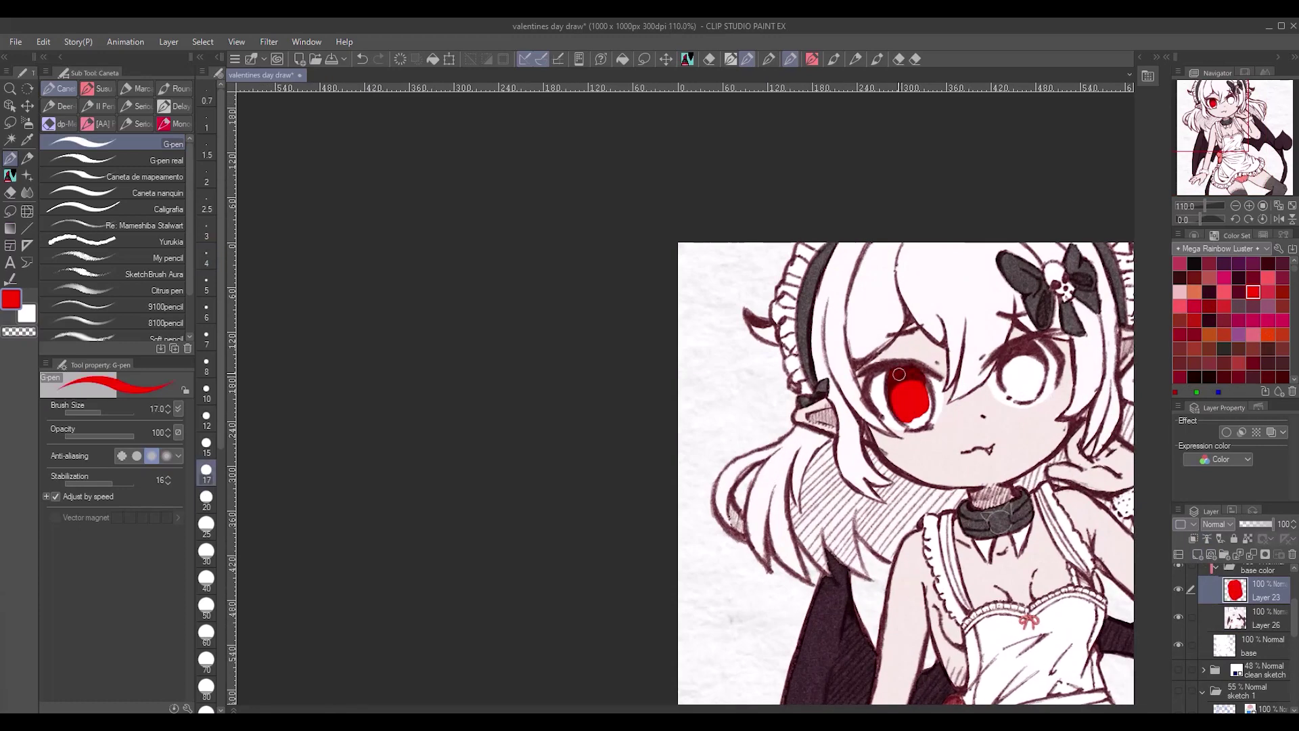
{"action": "mouse_move", "coordinate": [1005, 352]}
{"action": "left_mouse_down"}
{"action": "mouse_move", "coordinate": [1035, 349]}
{"action": "mouse_move", "coordinate": [1015, 395]}
{"action": "left_mouse_up"}
- Adjust the red of the eyes to saturation -17 and a higher luminosity
{"action": "key", "text": "ctrl+u"}
{"action": "left_click_drag", "start_coordinate": [1078, 318], "coordinate": [1096, 318]}
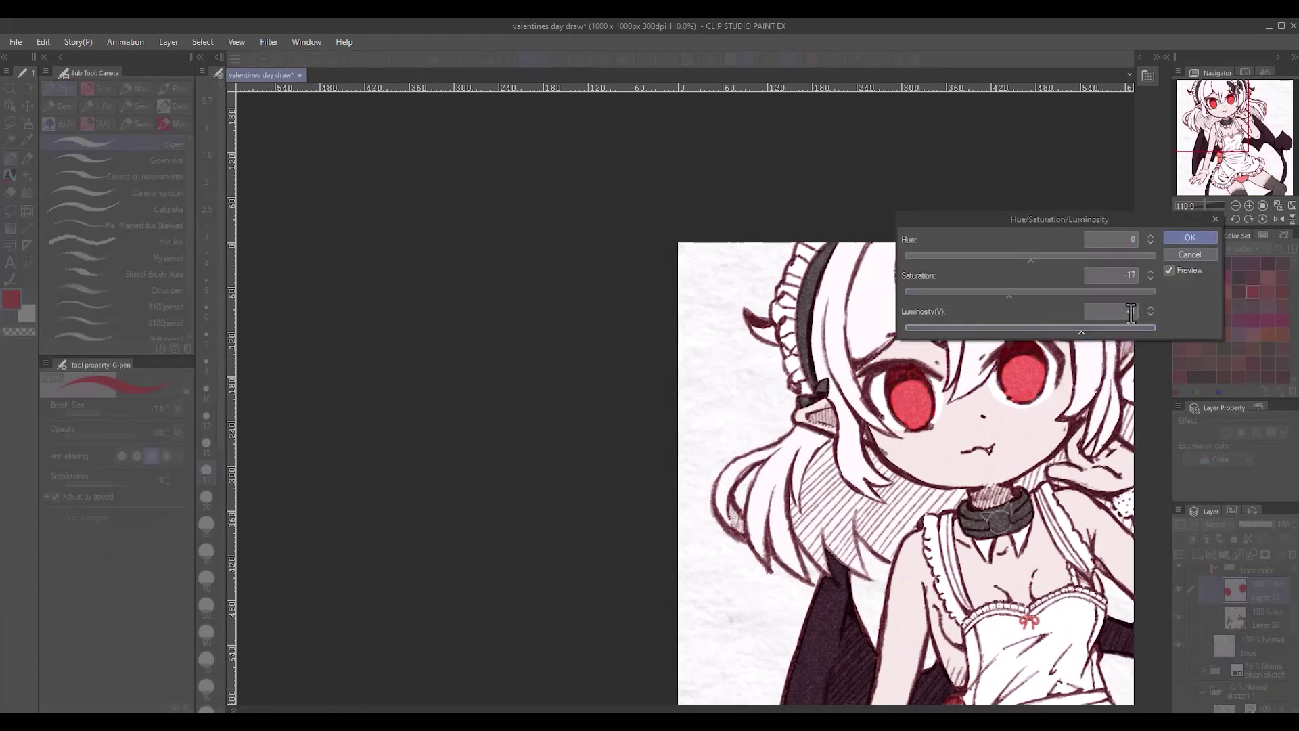
{"action": "left_click", "coordinate": [1176, 241]}
{"action": "key", "text": "ctrl+minus"}
{"action": "key", "text": "ctrl+minus"}
{"action": "key", "text": "ctrl+minus"}
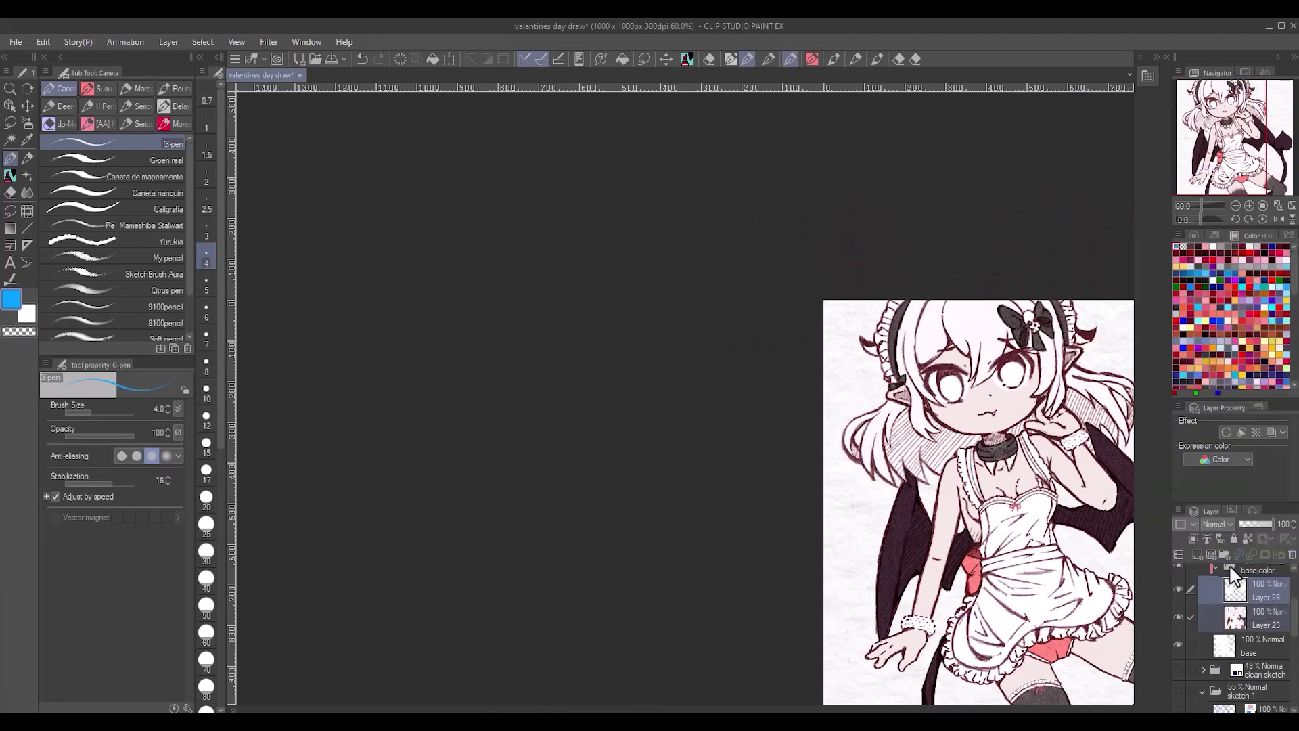
- Choose bright red from the Mega Rainbow Luster set and paint both irises with the G-pen at size 17 on a new layer
{"action": "left_click", "coordinate": [1267, 248]}
{"action": "left_click", "coordinate": [1216, 361]}
{"action": "left_click", "coordinate": [1254, 292]}
{"action": "left_click", "coordinate": [206, 470]}
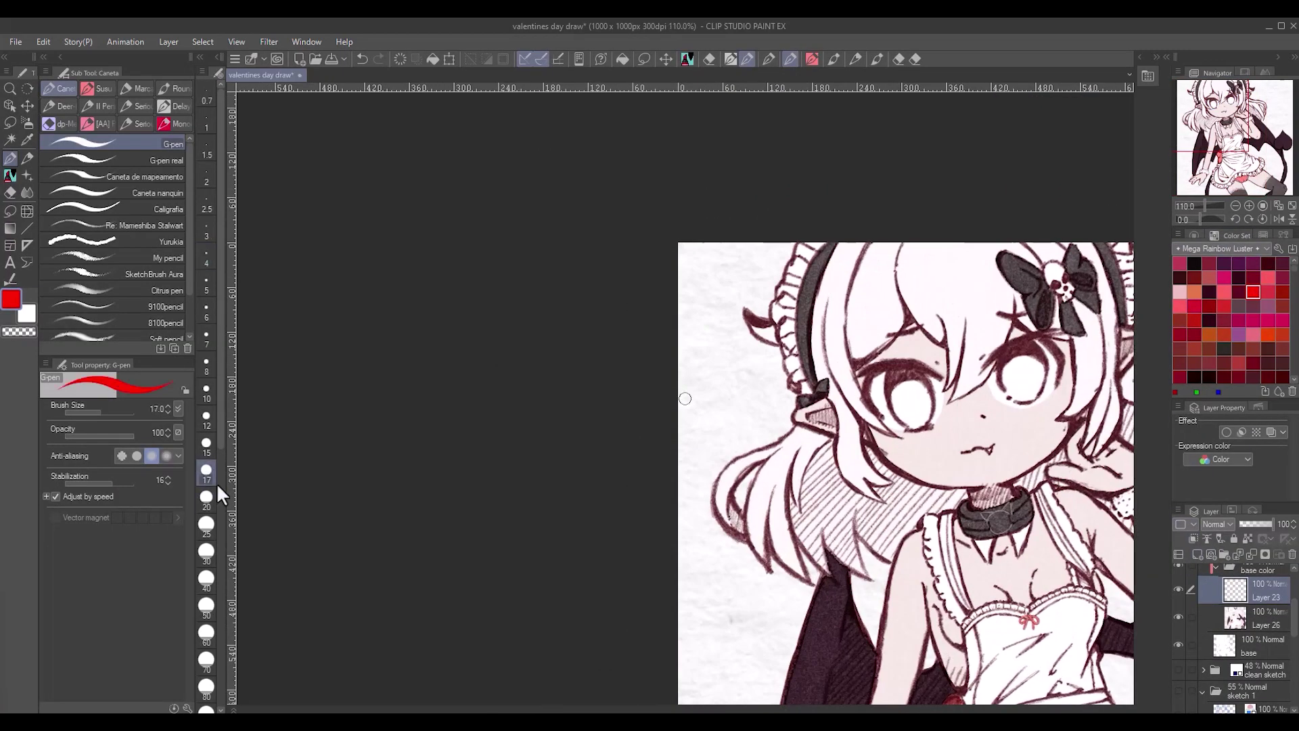
{"action": "left_click_drag", "start_coordinate": [897, 369], "coordinate": [927, 426]}
{"action": "mouse_move", "coordinate": [1015, 352]}
{"action": "left_mouse_down"}
{"action": "mouse_move", "coordinate": [1041, 362]}
{"action": "mouse_move", "coordinate": [1008, 400]}
{"action": "left_mouse_up"}
- Lower the saturation and raise the luminosity of the red irises, and merge their layer with the one below
{"action": "key", "text": "ctrl+u"}
{"action": "left_click_drag", "start_coordinate": [1042, 319], "coordinate": [1073, 318]}
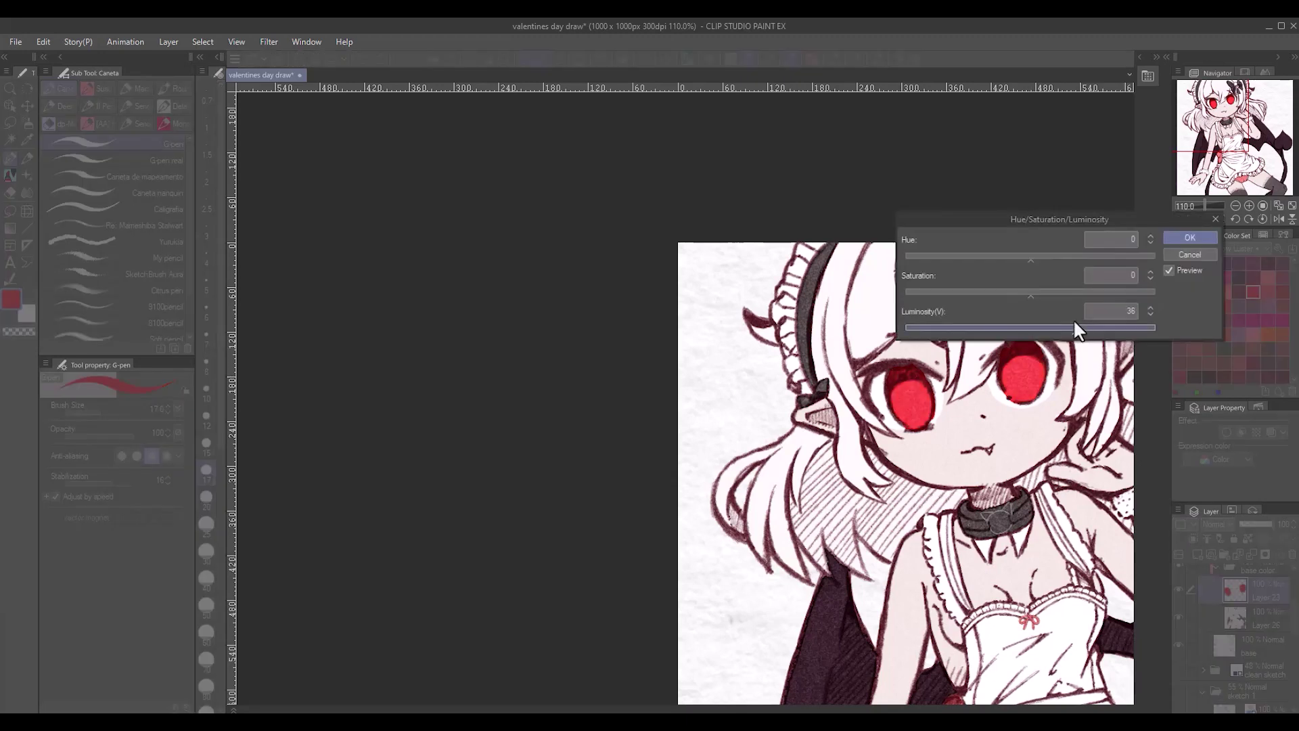
{"action": "left_click_drag", "start_coordinate": [947, 292], "coordinate": [977, 292]}
{"action": "left_click", "coordinate": [1188, 257]}
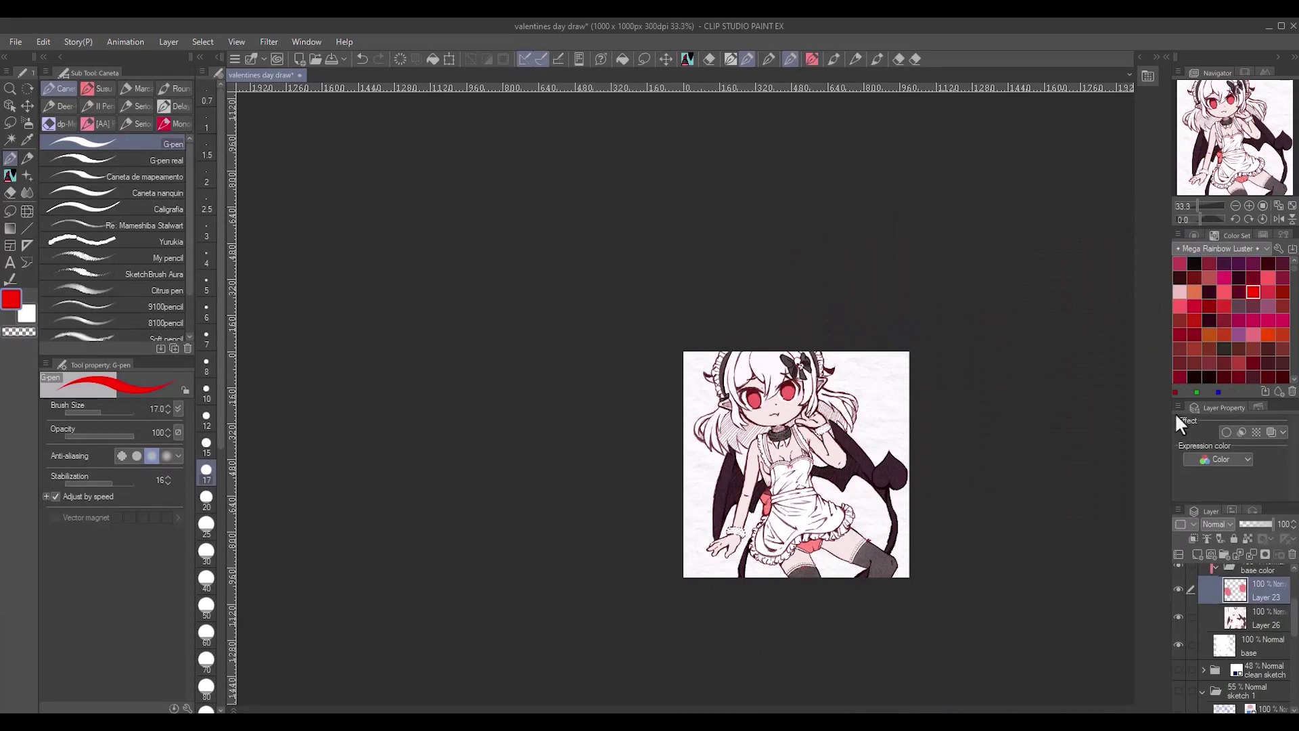
{"action": "key", "text": "ctrl+e"}
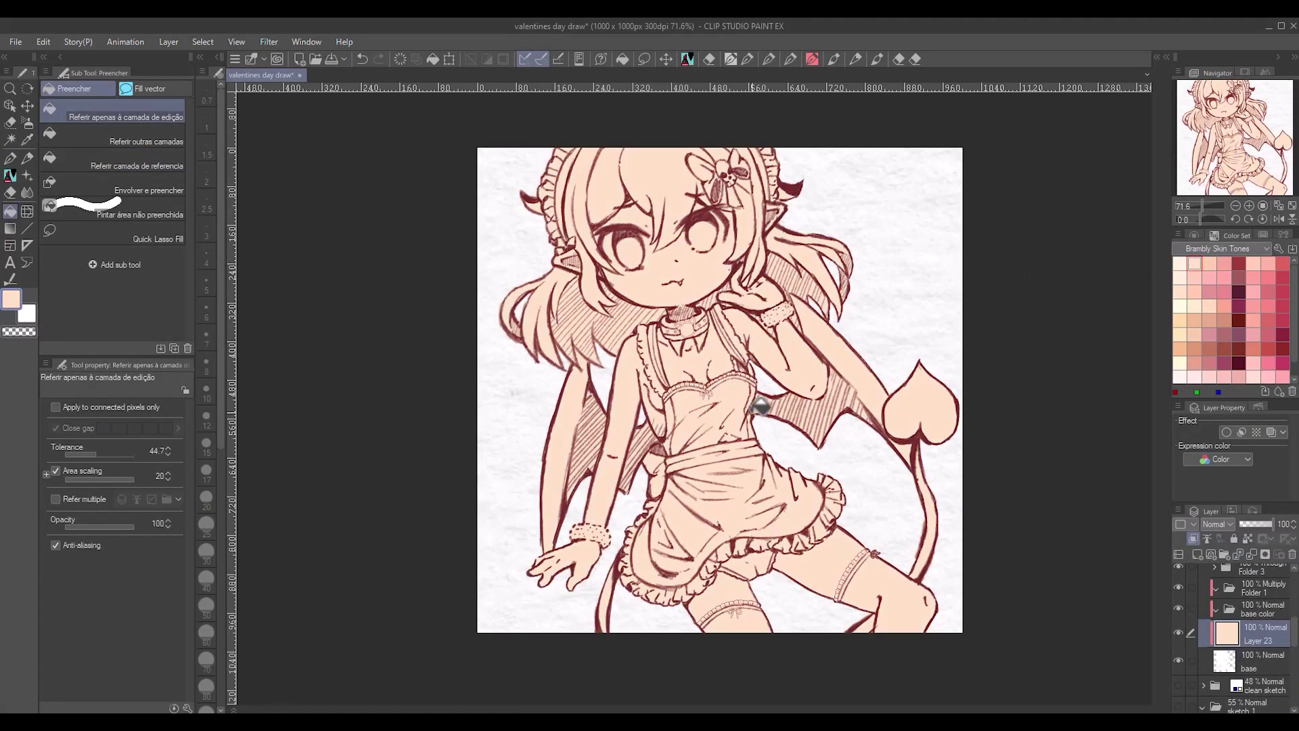
- Raise the luminosity of the skin-colored base and add a new layer above it
{"action": "key", "text": "ctrl+u"}
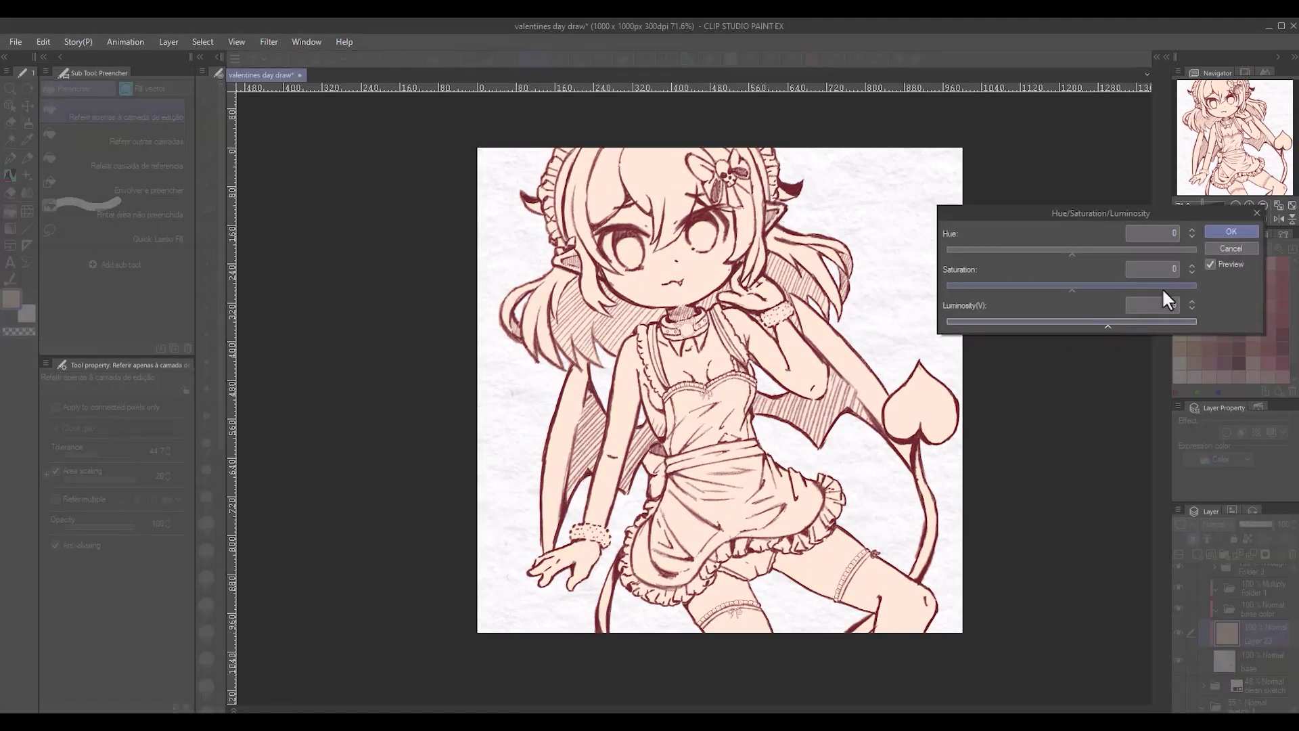
{"action": "key", "text": "Return"}
{"action": "left_click", "coordinate": [1197, 550]}
- Fill the hair and the raised hand's wrist cuff with light blue, using the reference-layer fill
{"action": "left_click", "coordinate": [135, 163]}
{"action": "mouse_move", "coordinate": [650, 176]}
{"action": "left_mouse_down"}
{"action": "mouse_move", "coordinate": [588, 222]}
{"action": "mouse_move", "coordinate": [577, 164]}
{"action": "mouse_move", "coordinate": [569, 268]}
{"action": "mouse_move", "coordinate": [604, 308]}
{"action": "mouse_move", "coordinate": [561, 303]}
{"action": "mouse_move", "coordinate": [735, 297]}
{"action": "mouse_move", "coordinate": [816, 251]}
{"action": "mouse_move", "coordinate": [753, 142]}
{"action": "left_mouse_up"}
{"action": "left_click_drag", "start_coordinate": [756, 198], "coordinate": [783, 311]}
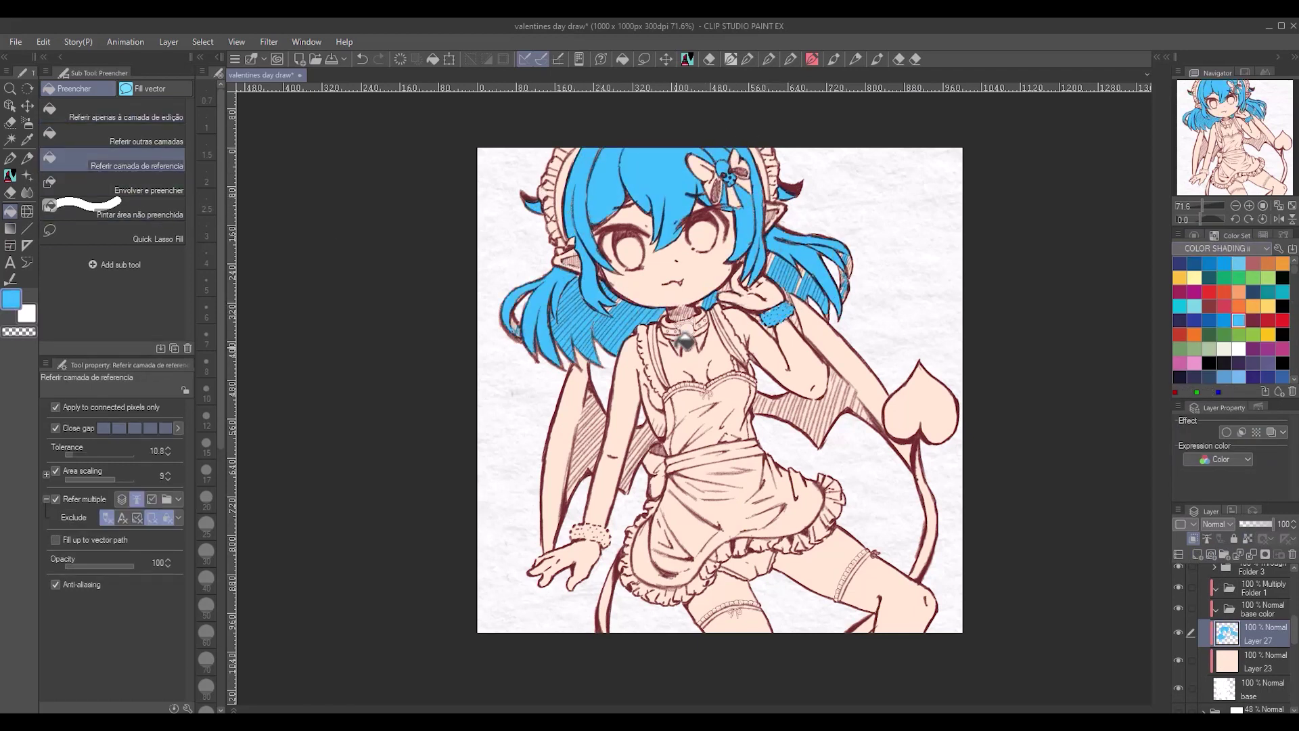
- Fill the apron dress, its ruffles and the lowered arm's cuff light blue, raising the fill tolerance to 29.4
{"action": "mouse_move", "coordinate": [685, 342]}
{"action": "left_mouse_down"}
{"action": "mouse_move", "coordinate": [660, 379]}
{"action": "mouse_move", "coordinate": [738, 433]}
{"action": "mouse_move", "coordinate": [744, 467]}
{"action": "mouse_move", "coordinate": [670, 555]}
{"action": "left_mouse_up"}
{"action": "left_click_drag", "start_coordinate": [67, 455], "coordinate": [76, 452]}
{"action": "mouse_move", "coordinate": [806, 474]}
{"action": "left_mouse_down"}
{"action": "mouse_move", "coordinate": [744, 473]}
{"action": "mouse_move", "coordinate": [663, 582]}
{"action": "mouse_move", "coordinate": [832, 474]}
{"action": "mouse_move", "coordinate": [589, 535]}
{"action": "left_mouse_up"}
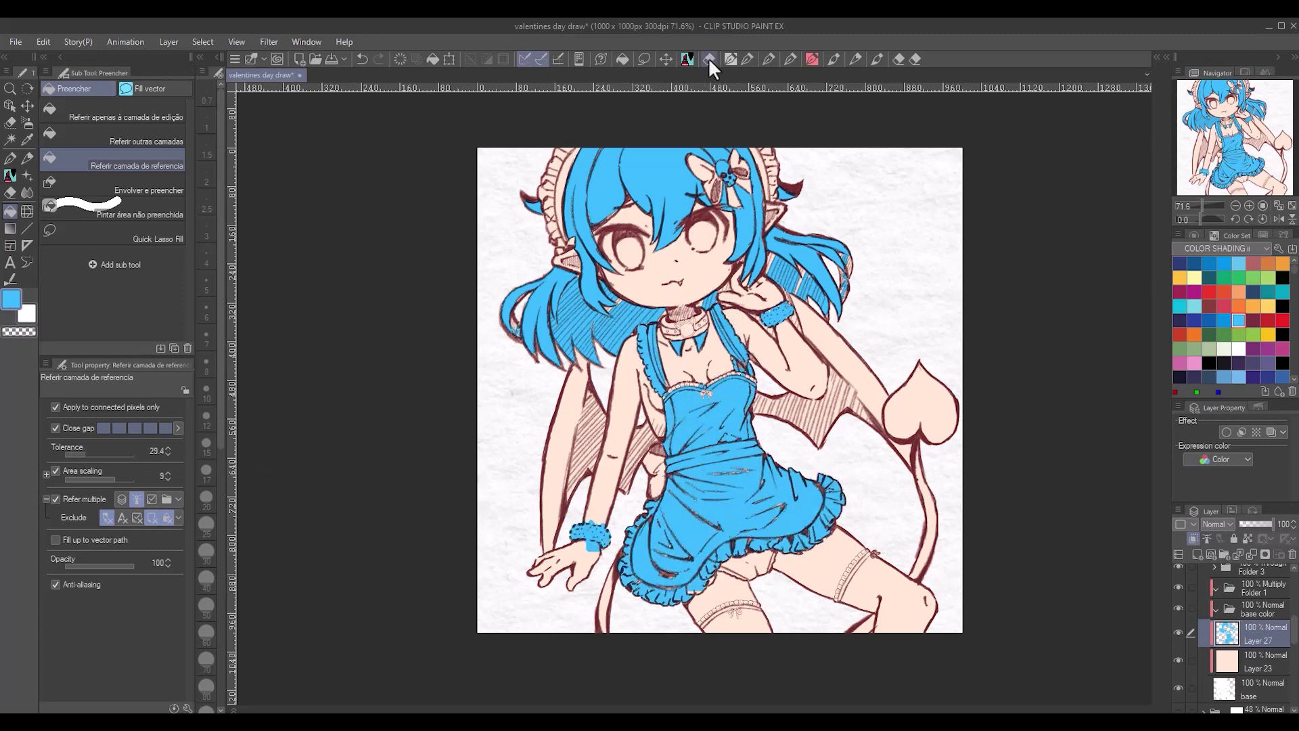
- Touch up the outer edge of the pigtail above the lowered arm using Quick Lasso Fill, the eraser and the G-pen at size 5
{"action": "scroll", "coordinate": [922, 619], "scroll_direction": "up", "scroll_amount": 3}
{"action": "left_click", "coordinate": [158, 239]}
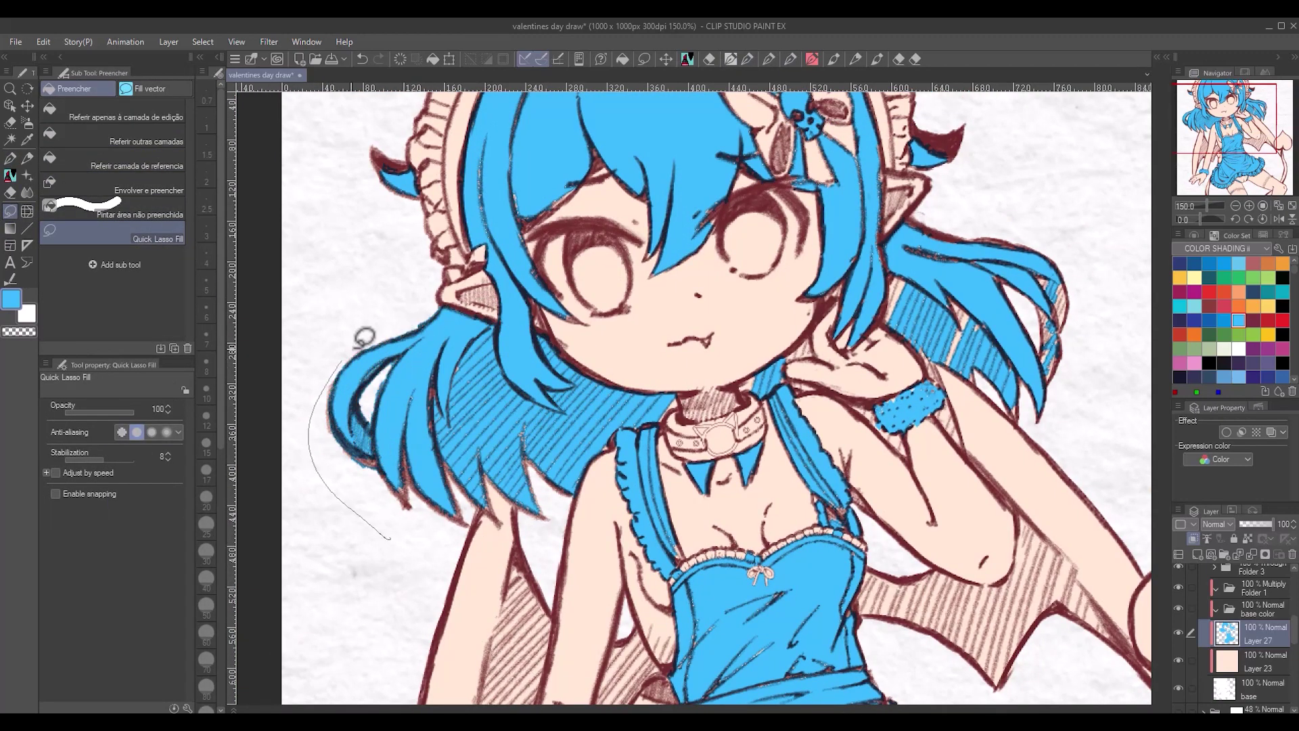
{"action": "key", "text": "e"}
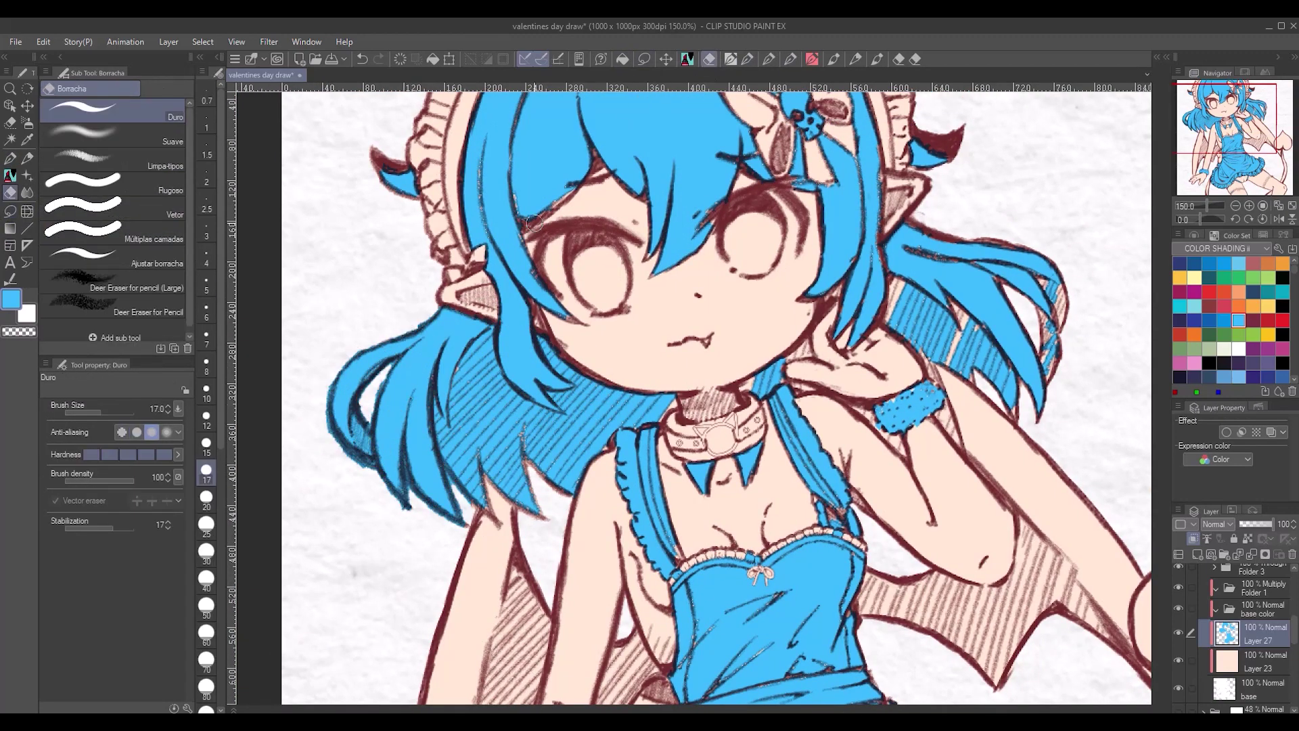
{"action": "left_click_drag", "start_coordinate": [328, 412], "coordinate": [352, 467]}
{"action": "key", "text": "p"}
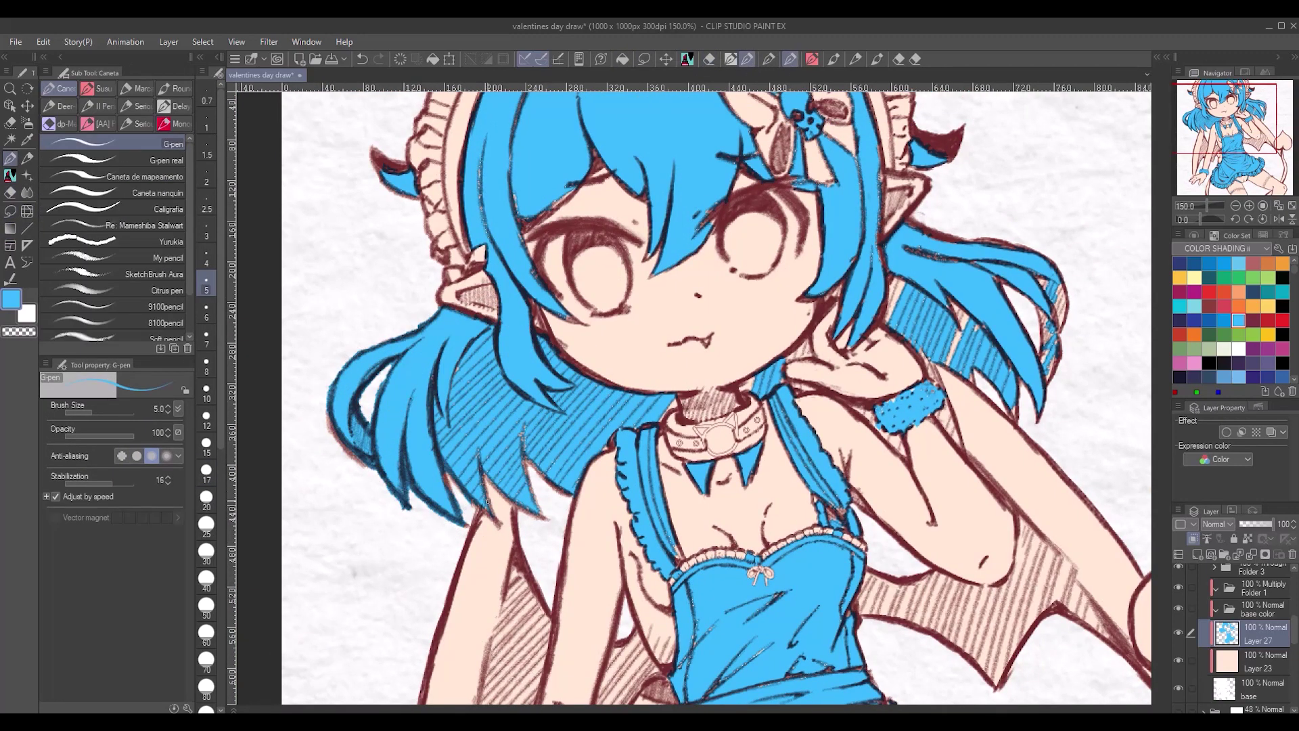
{"action": "left_click_drag", "start_coordinate": [332, 405], "coordinate": [345, 425]}
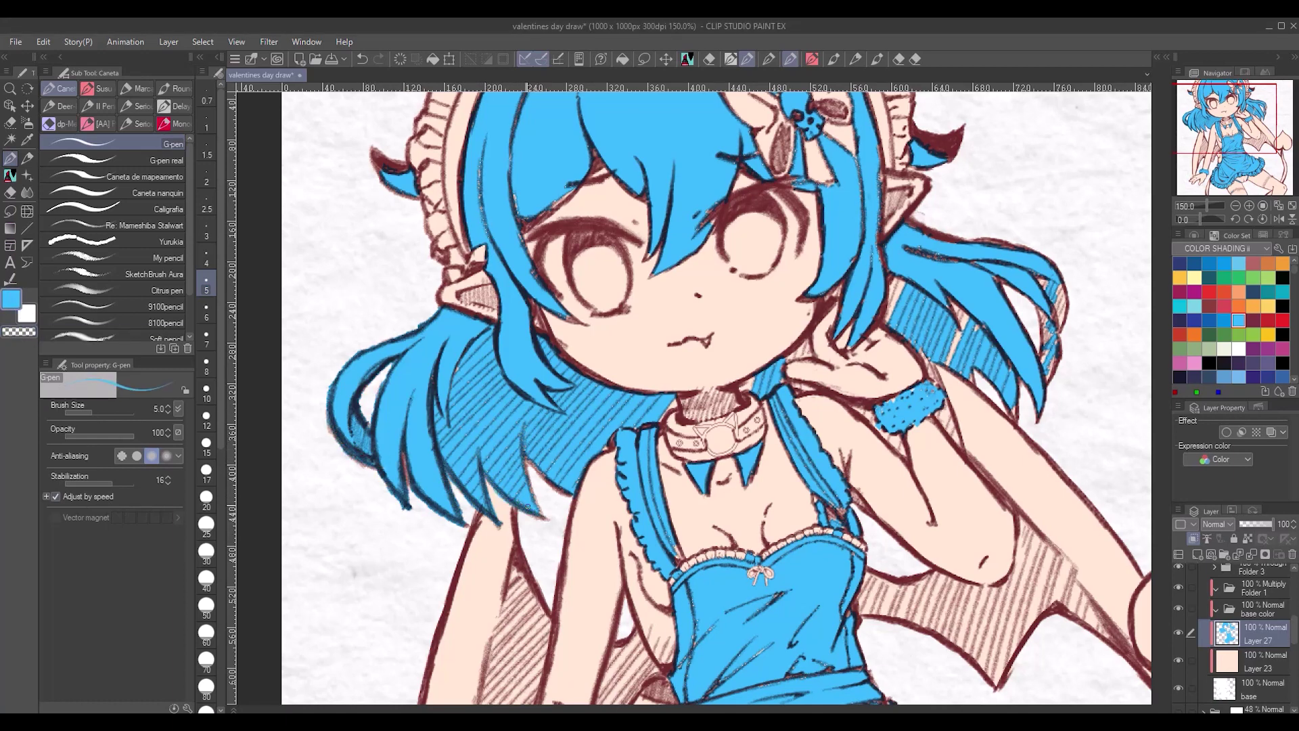
- Cover the gaps in the hatched hair beside the neck and paint the nearby horn and headband frill light blue
{"action": "left_click", "coordinate": [13, 210]}
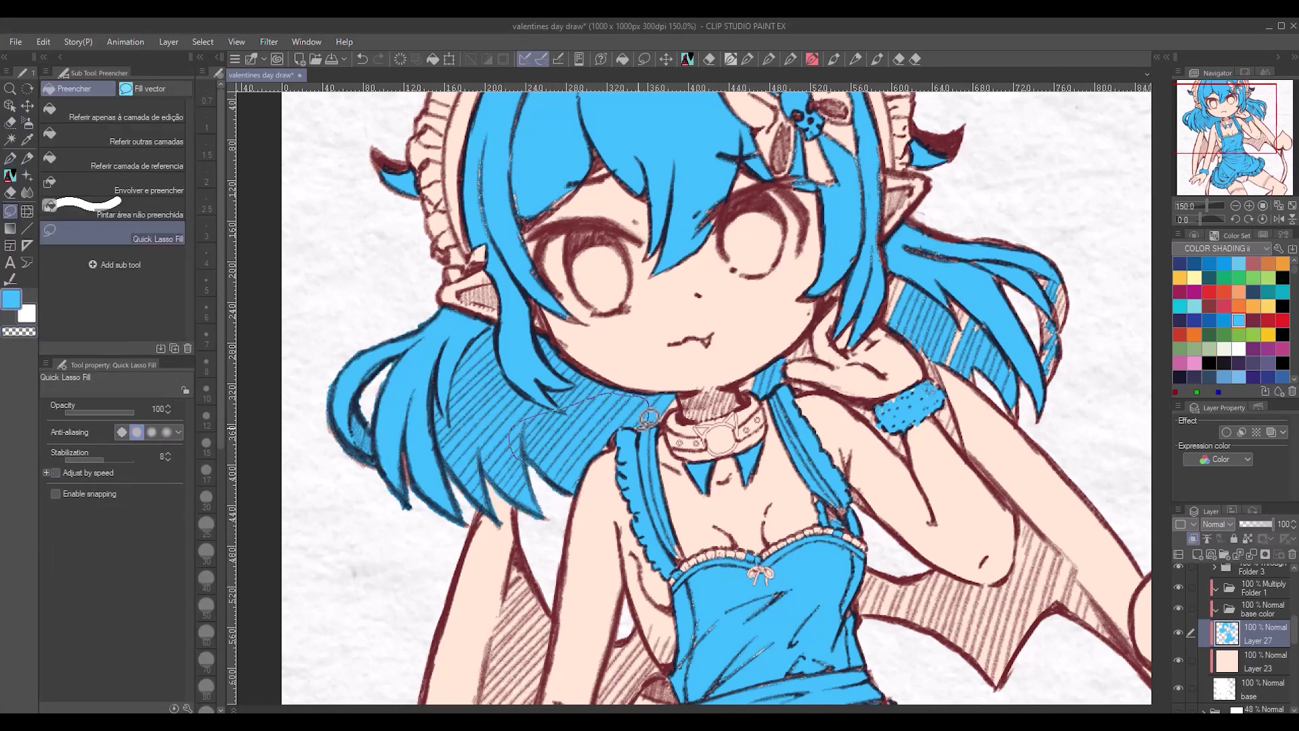
{"action": "key", "text": "p"}
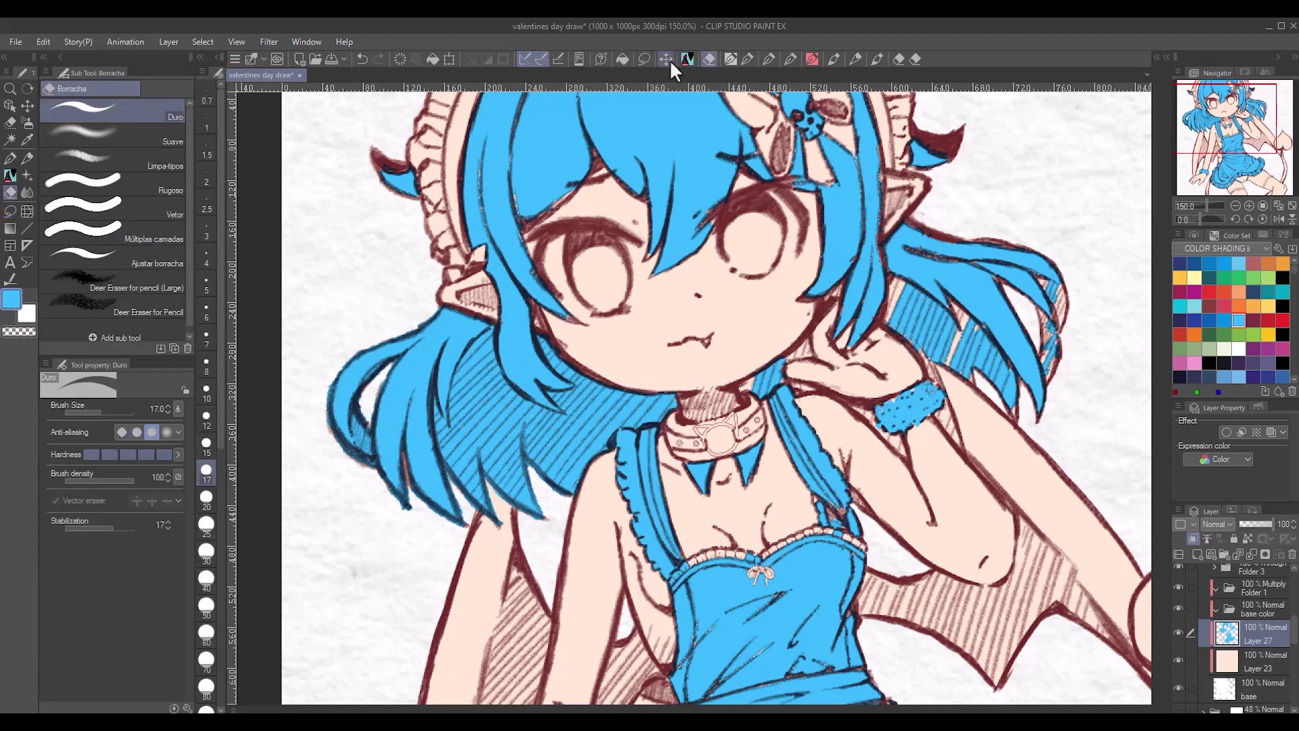
{"action": "left_click_drag", "start_coordinate": [376, 152], "coordinate": [403, 172]}
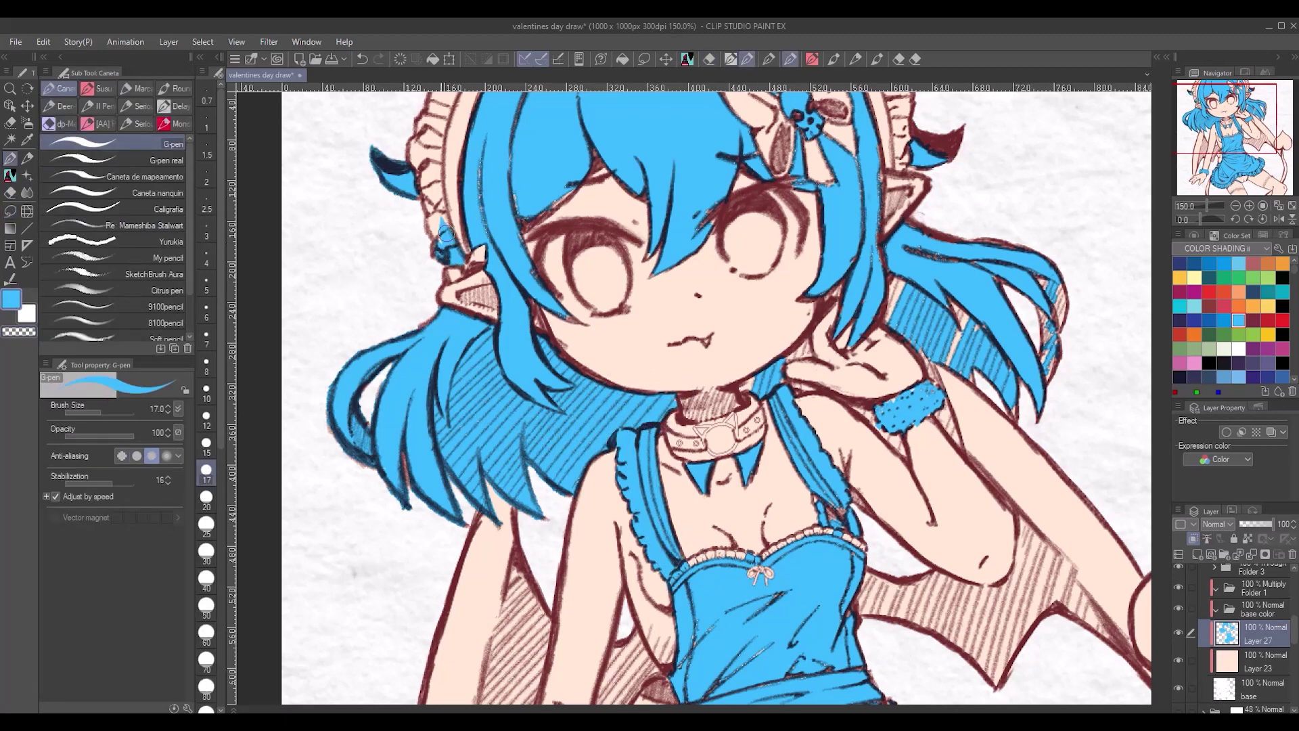
- Fill the bangs' unfilled edges and the horn and headband frill on the skull bow's side with Quick Lasso Fill
{"action": "scroll", "coordinate": [446, 232], "scroll_direction": "up", "scroll_amount": 4}
{"action": "key", "text": "g"}
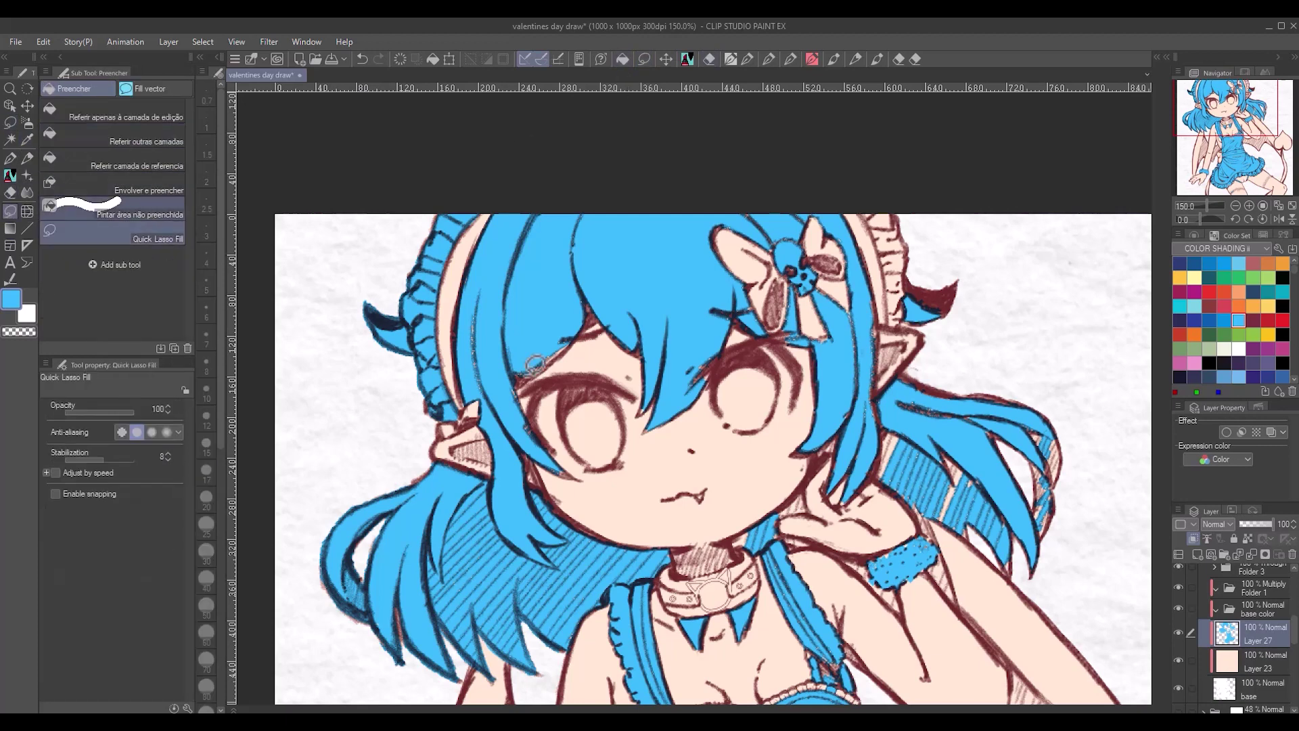
{"action": "left_click_drag", "start_coordinate": [511, 429], "coordinate": [513, 368]}
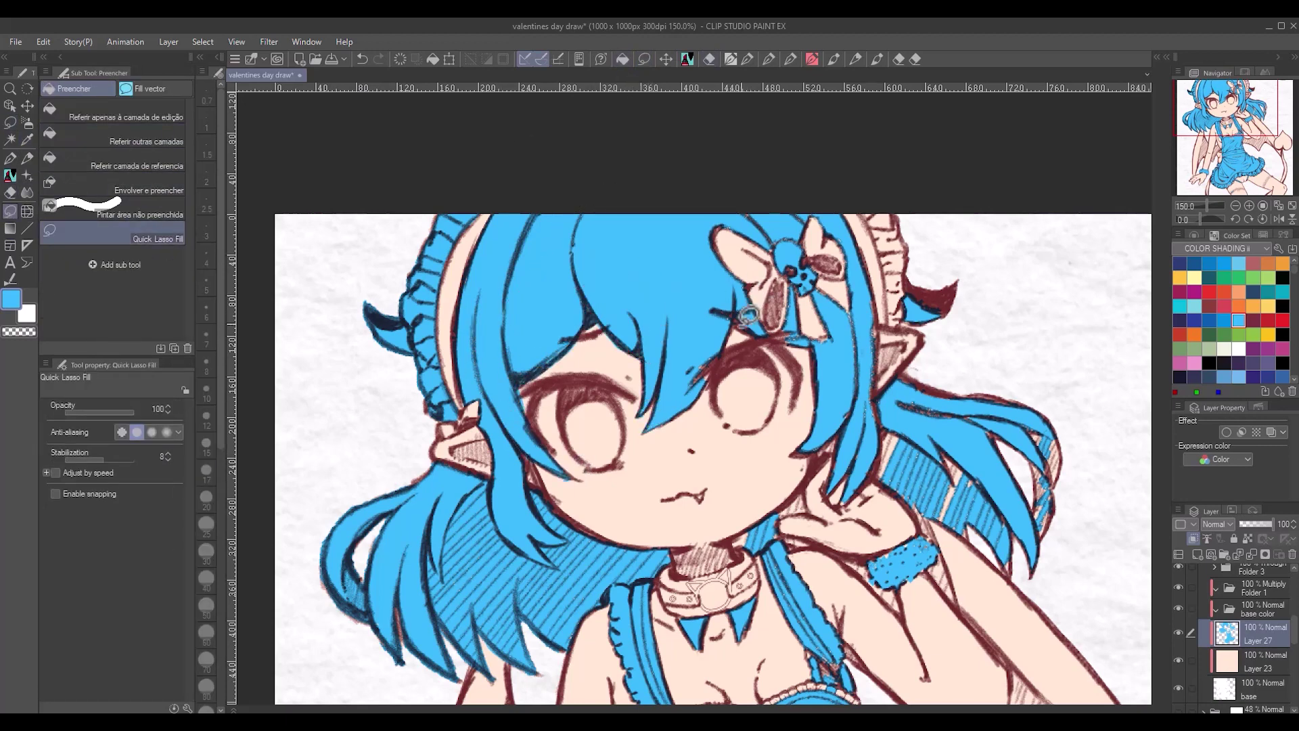
{"action": "left_click_drag", "start_coordinate": [865, 215], "coordinate": [868, 196]}
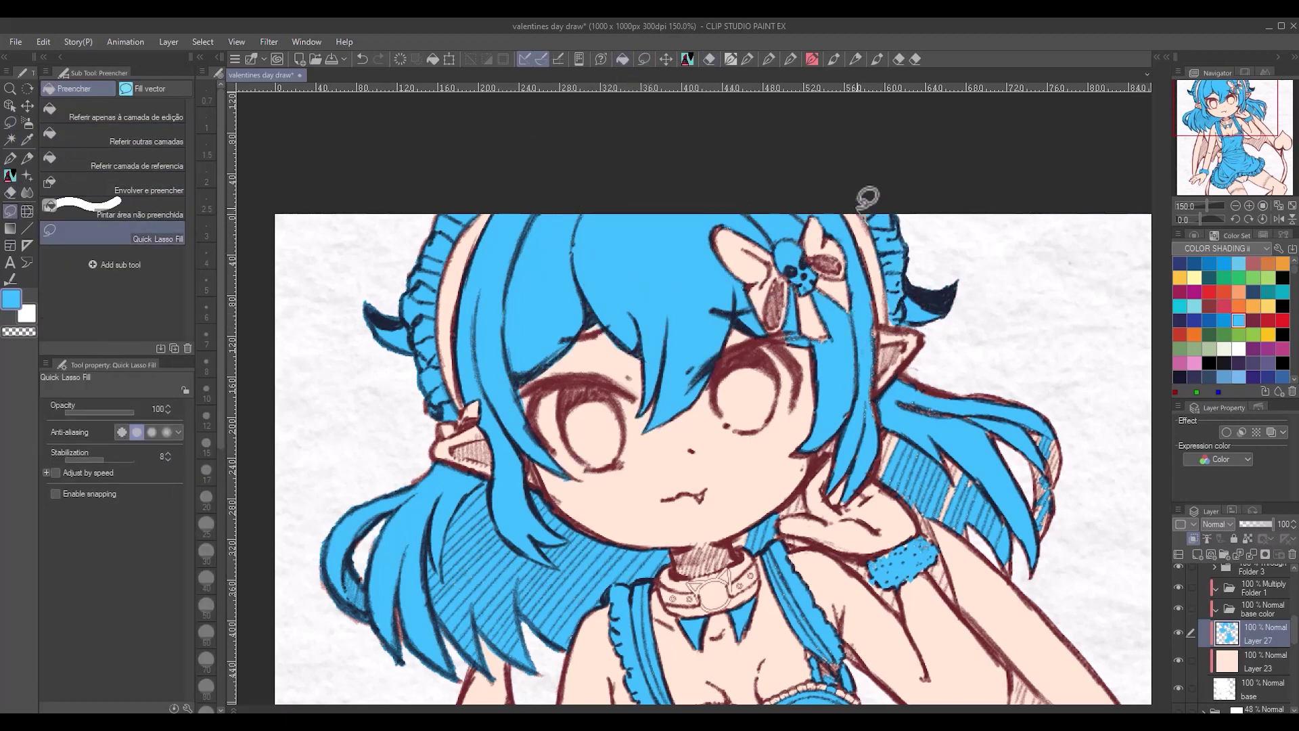
- Cover the remaining gaps in the pigtail and hair strands around the raised hand with light blue
{"action": "mouse_move", "coordinate": [919, 413]}
{"action": "left_mouse_down"}
{"action": "mouse_move", "coordinate": [1015, 575]}
{"action": "mouse_move", "coordinate": [873, 400]}
{"action": "left_mouse_up"}
{"action": "key", "text": "p"}
{"action": "key", "text": "g"}
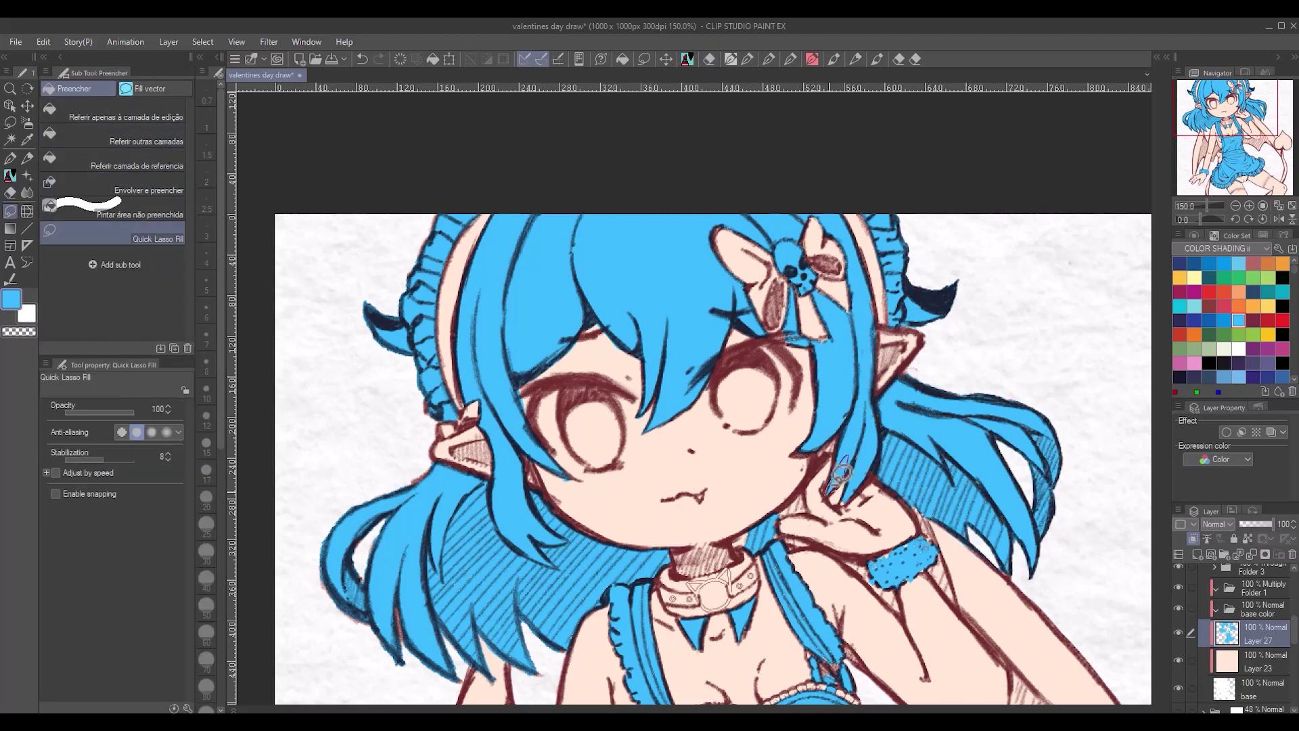
{"action": "left_click_drag", "start_coordinate": [822, 538], "coordinate": [818, 543]}
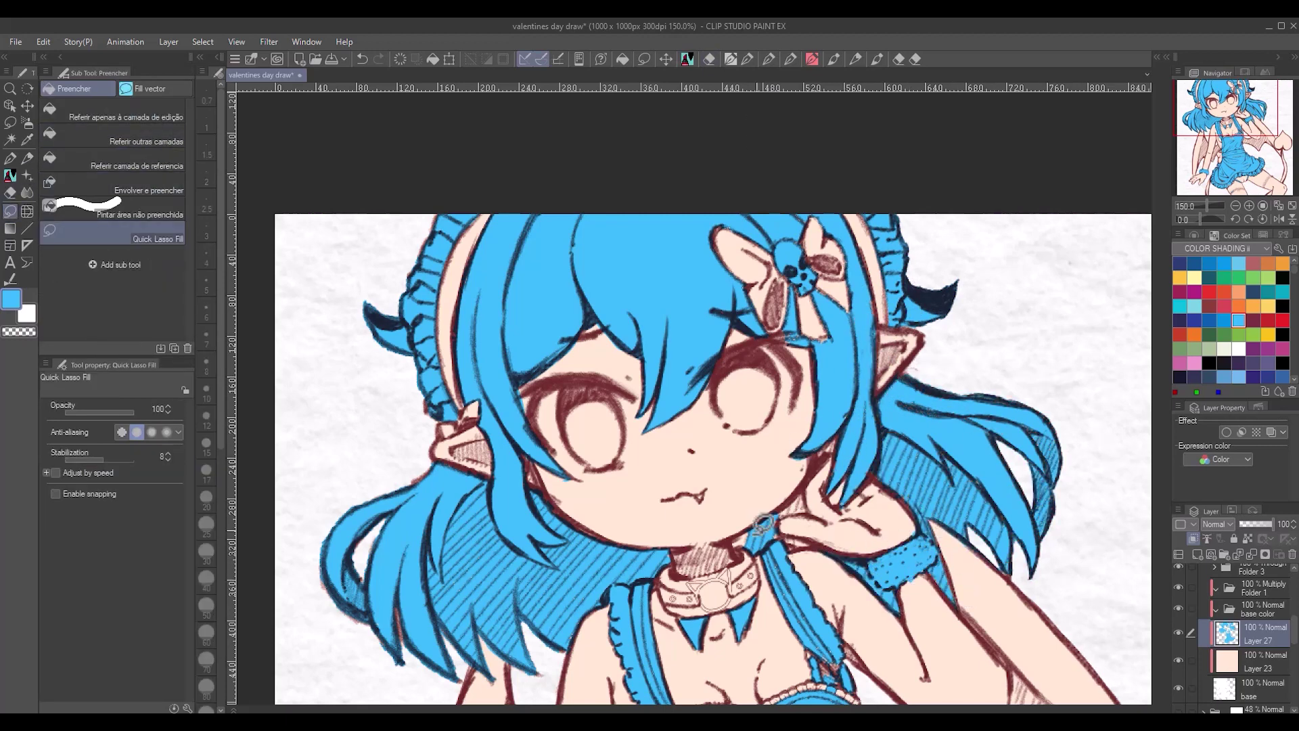
{"action": "key", "text": "p"}
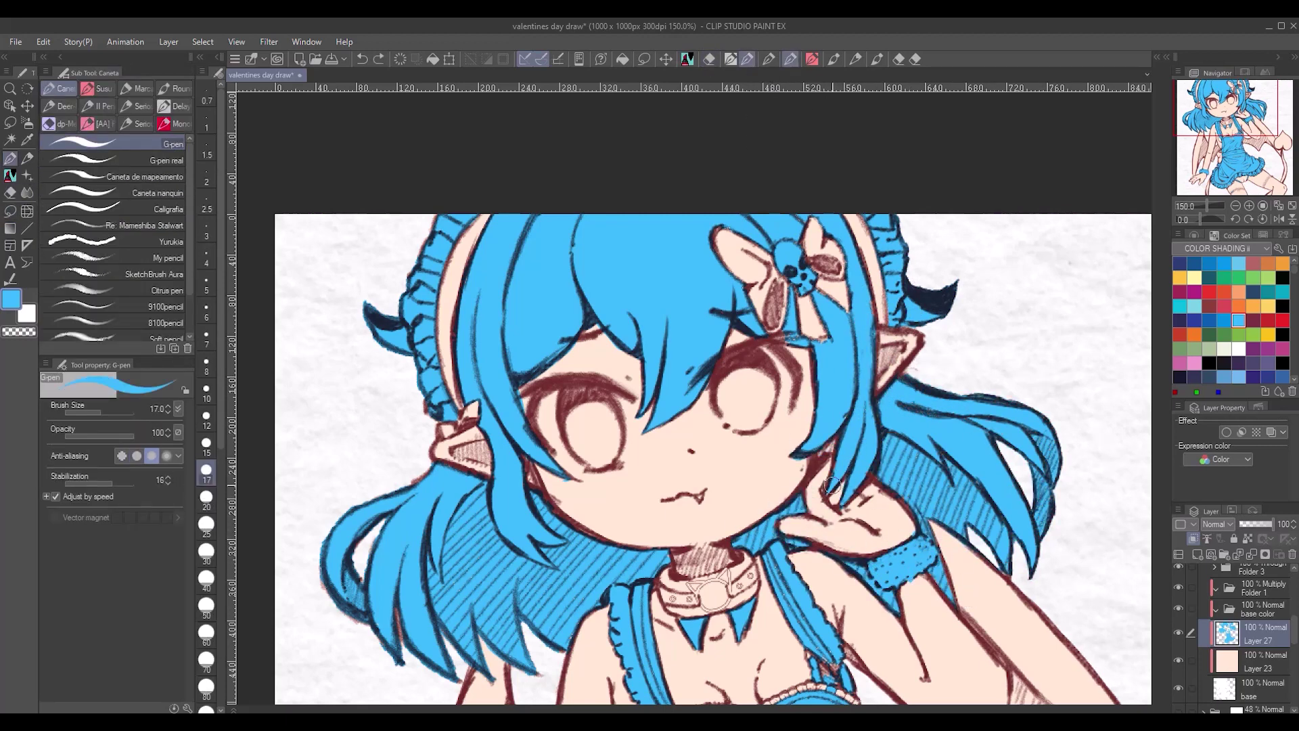
- Fill the gaps in the dress bodice and its lace neckline with light blue using Quick Lasso Fill
{"action": "scroll", "coordinate": [867, 376], "scroll_direction": "down", "scroll_amount": 5}
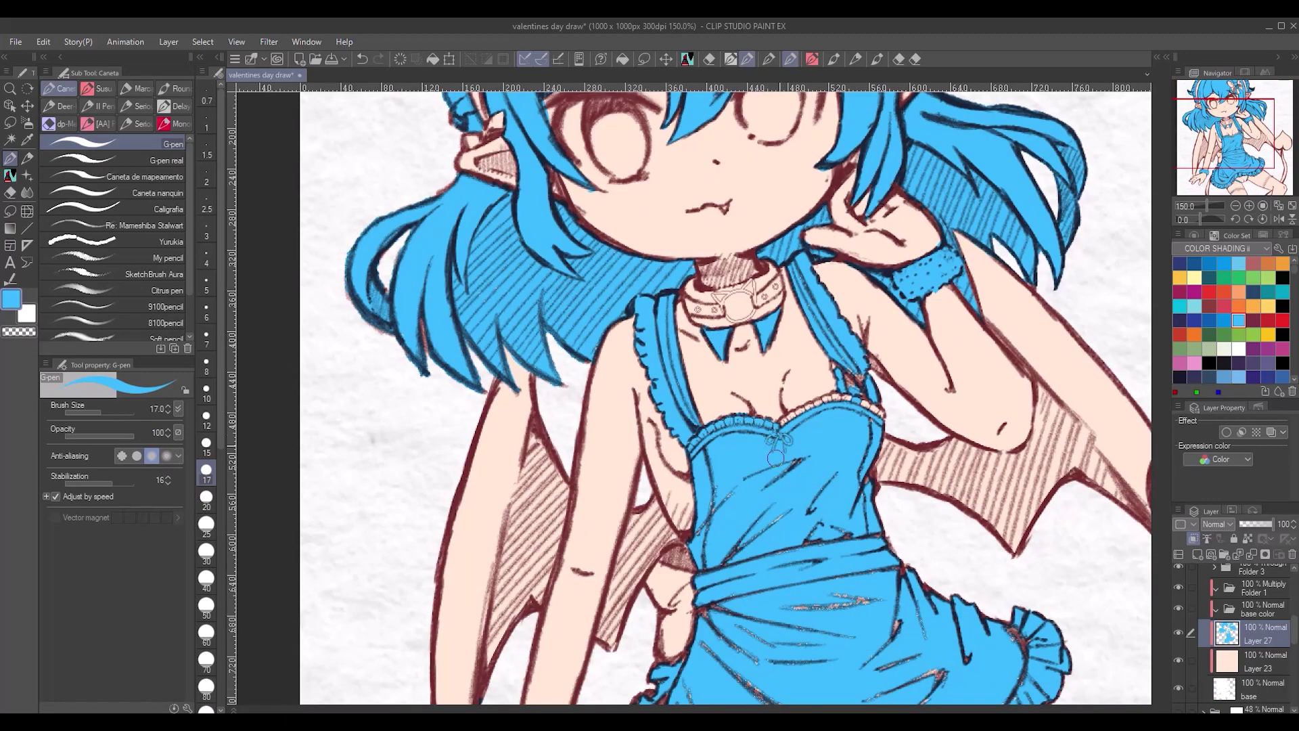
{"action": "key", "text": "g"}
{"action": "mouse_move", "coordinate": [704, 453]}
{"action": "left_mouse_down"}
{"action": "mouse_move", "coordinate": [894, 542]}
{"action": "mouse_move", "coordinate": [880, 649]}
{"action": "mouse_move", "coordinate": [708, 474]}
{"action": "left_mouse_up"}
- Cover the unfilled spots in the apron skirt folds and its lower ruffle with light blue
{"action": "scroll", "coordinate": [879, 650], "scroll_direction": "down", "scroll_amount": 1}
{"action": "scroll", "coordinate": [856, 511], "scroll_direction": "down", "scroll_amount": 4}
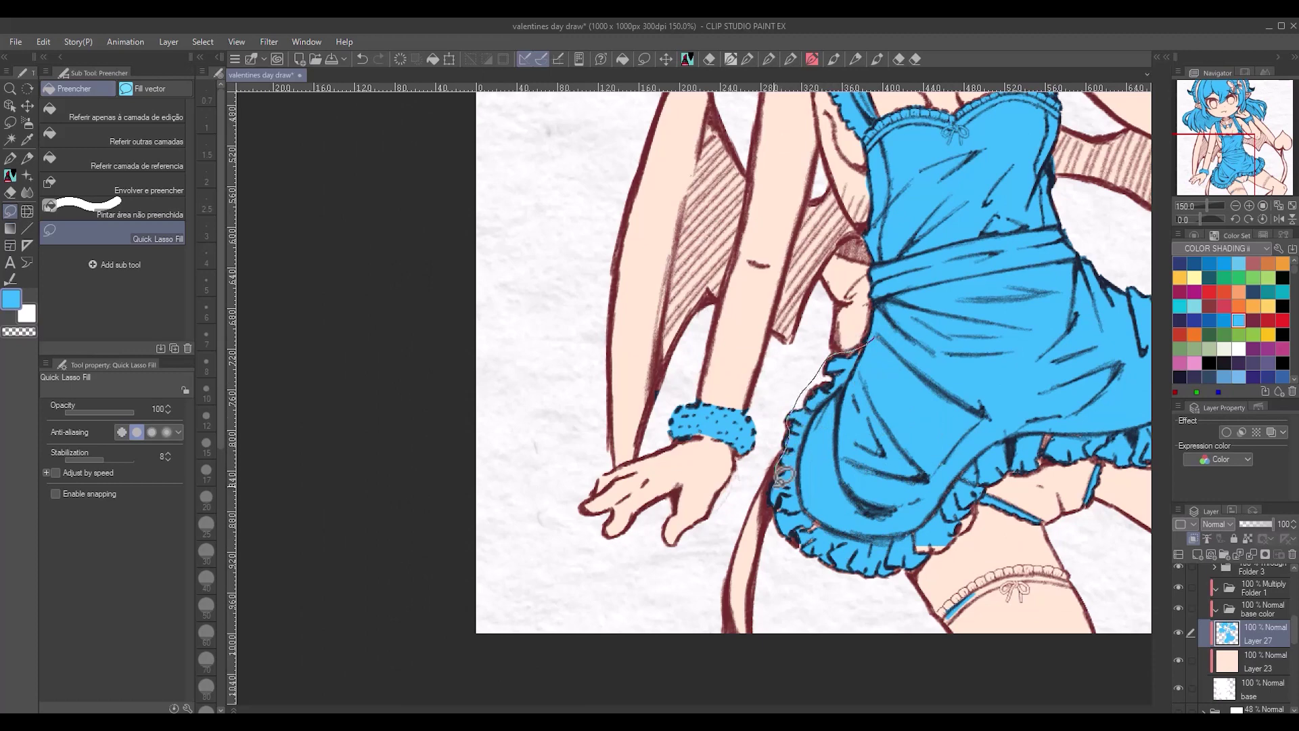
{"action": "mouse_move", "coordinate": [873, 559]}
{"action": "left_mouse_down"}
{"action": "mouse_move", "coordinate": [1056, 454]}
{"action": "mouse_move", "coordinate": [995, 498]}
{"action": "left_mouse_up"}
- Fill the lace bands on both thighs light blue with Quick Lasso Fill and reduce the G-pen to size 8
{"action": "scroll", "coordinate": [914, 467], "scroll_direction": "right", "scroll_amount": 4}
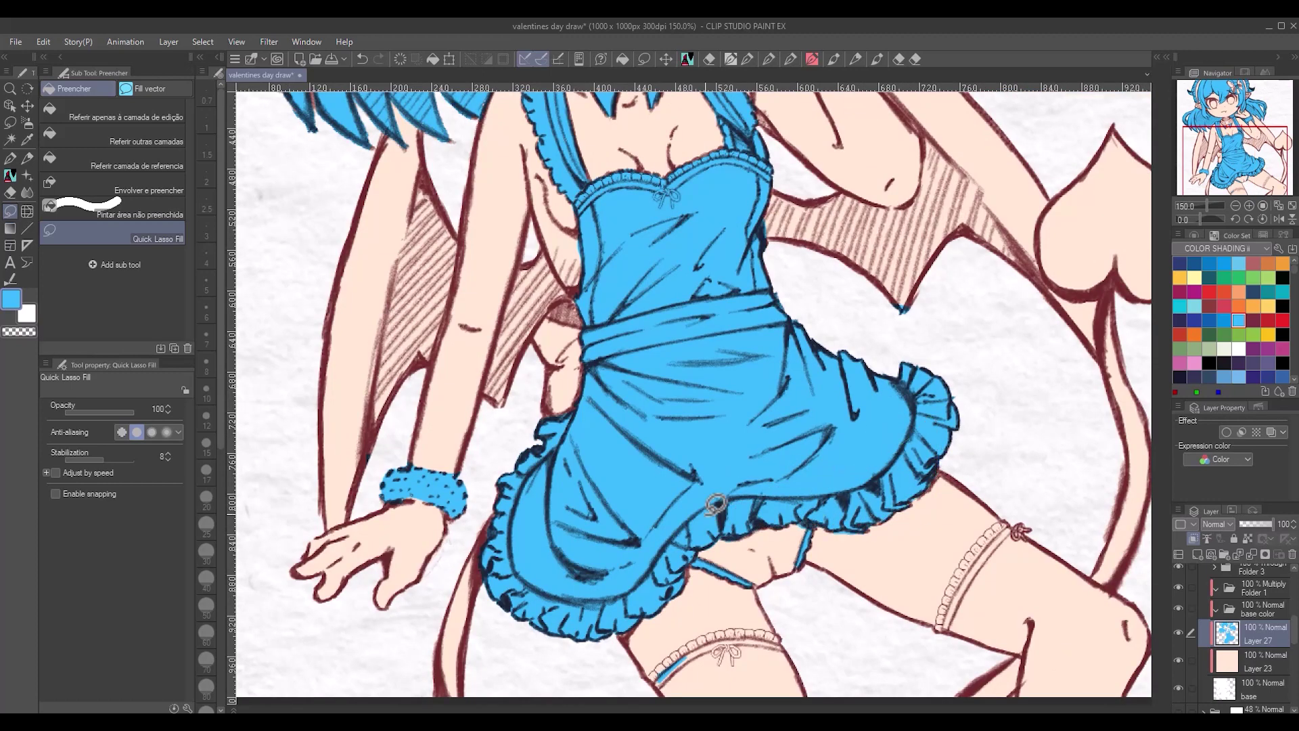
{"action": "left_click_drag", "start_coordinate": [749, 617], "coordinate": [677, 677]}
{"action": "mouse_move", "coordinate": [941, 626]}
{"action": "left_mouse_down"}
{"action": "mouse_move", "coordinate": [1009, 528]}
{"action": "mouse_move", "coordinate": [948, 629]}
{"action": "left_mouse_up"}
{"action": "key", "text": "p"}
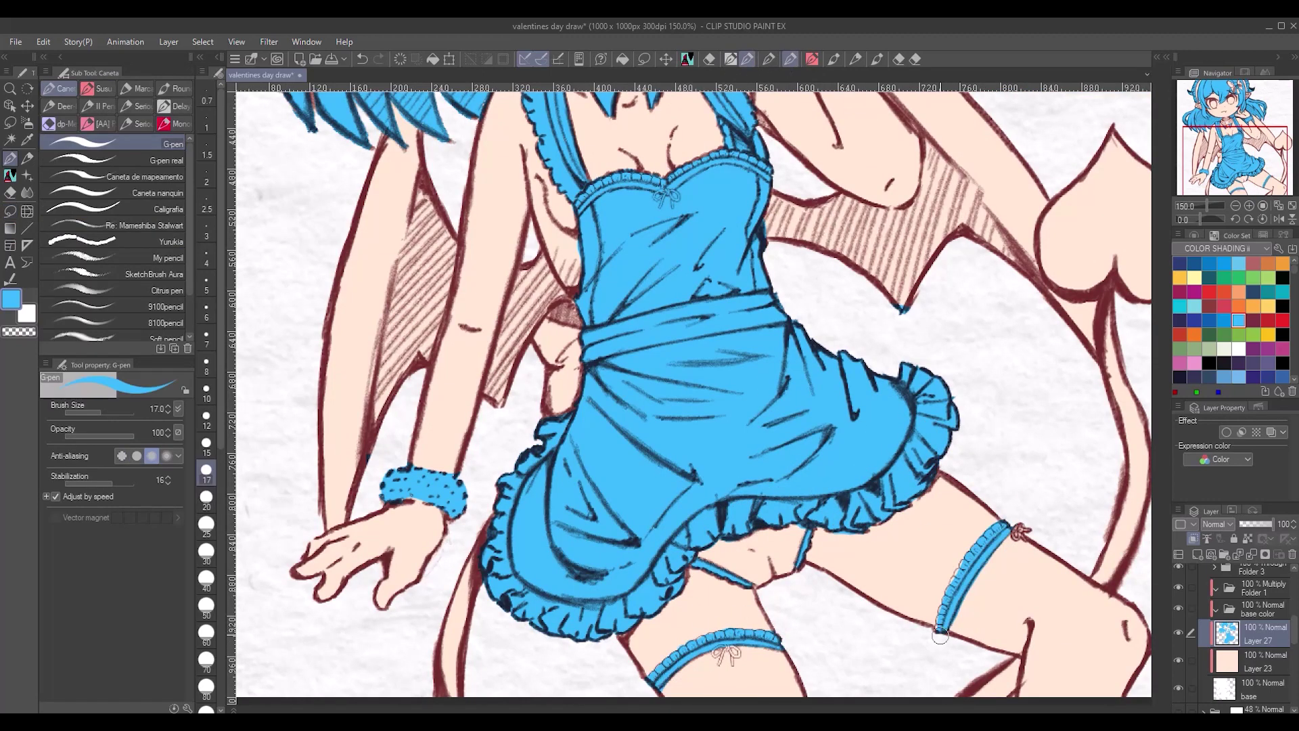
{"action": "key", "text": "bracketleft"}
{"action": "key", "text": "bracketleft"}
{"action": "key", "text": "bracketleft"}
{"action": "key", "text": "bracketleft"}
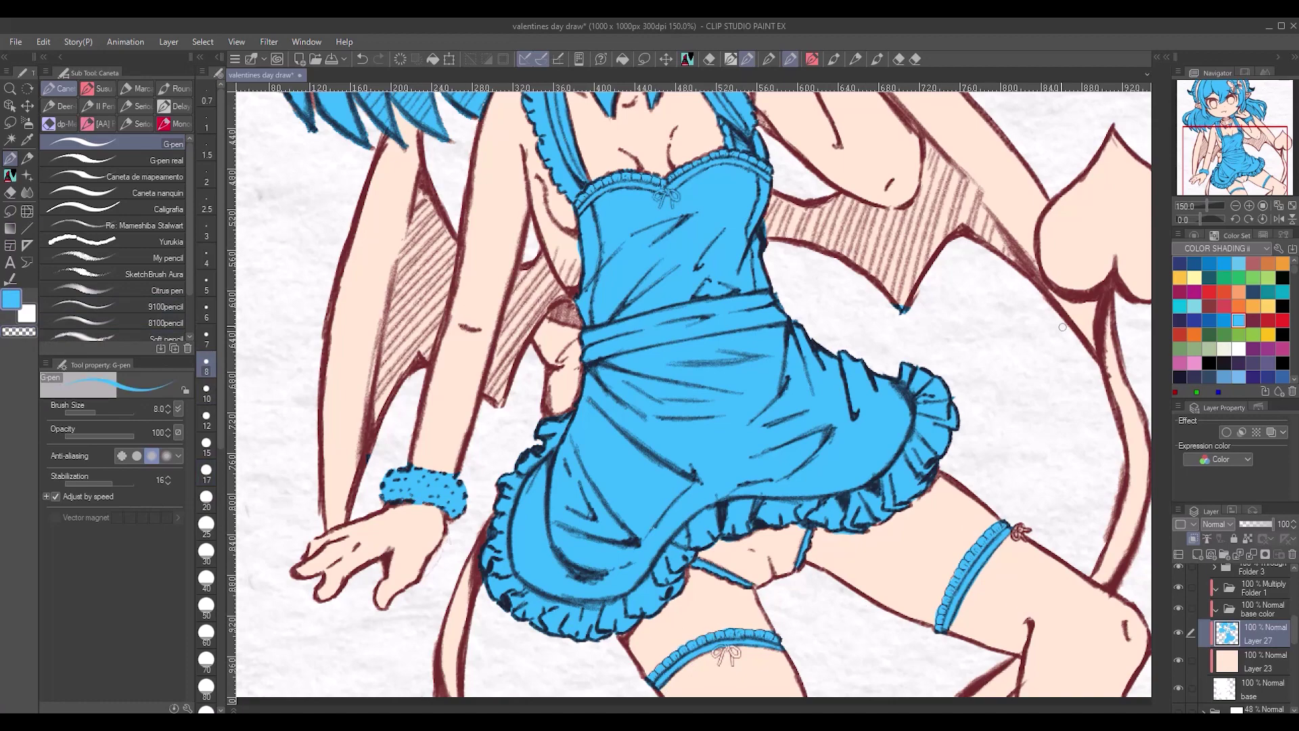
- Turn all the light blue hair and outfit areas white by setting the luminosity to 100
{"action": "scroll", "coordinate": [1062, 327], "scroll_direction": "down", "scroll_amount": 5}
{"action": "key", "text": "e"}
{"action": "key", "text": "ctrl+u"}
{"action": "mouse_move", "coordinate": [1076, 322]}
{"action": "left_mouse_down"}
{"action": "mouse_move", "coordinate": [1200, 339]}
{"action": "mouse_move", "coordinate": [1196, 324]}
{"action": "left_mouse_up"}
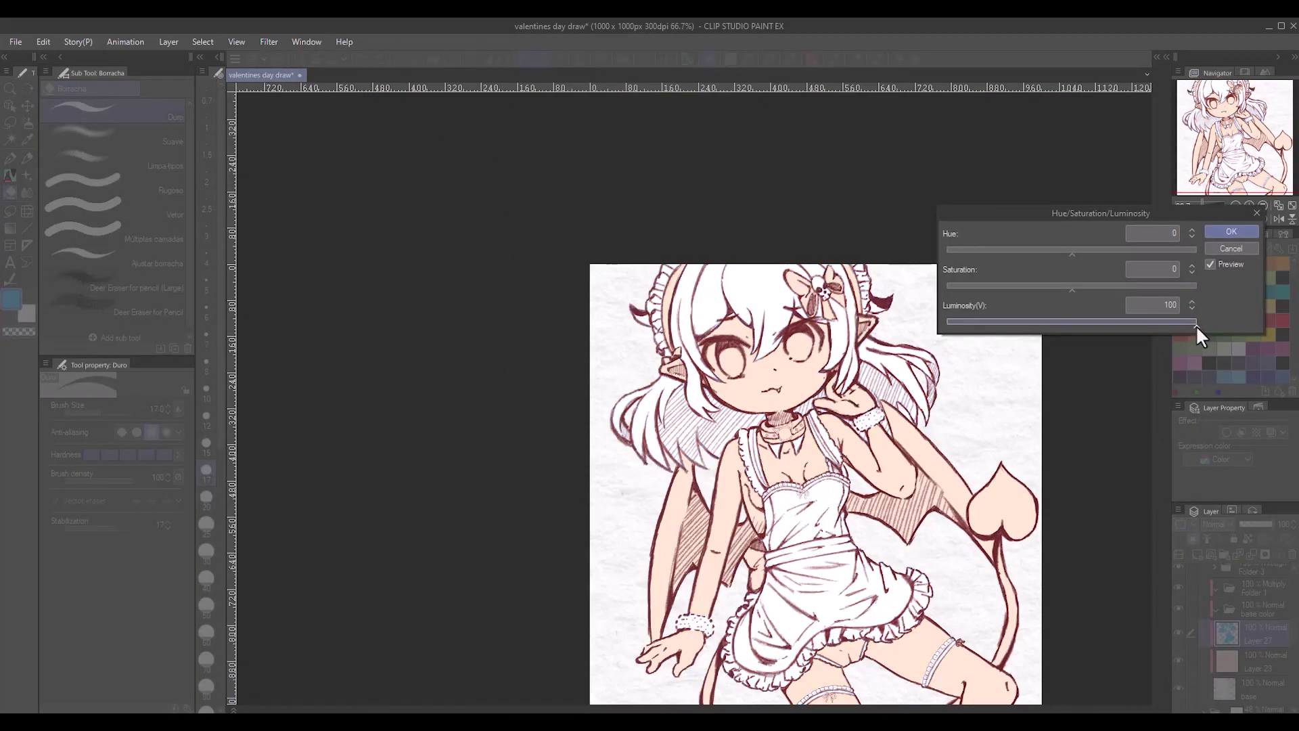
{"action": "left_click", "coordinate": [1219, 231]}
{"action": "key", "text": "ctrl+minus"}
- Merge the white hair and outfit layer with the skin base, keeping an empty layer above it
{"action": "right_click", "coordinate": [1245, 633]}
{"action": "left_click", "coordinate": [1233, 608]}
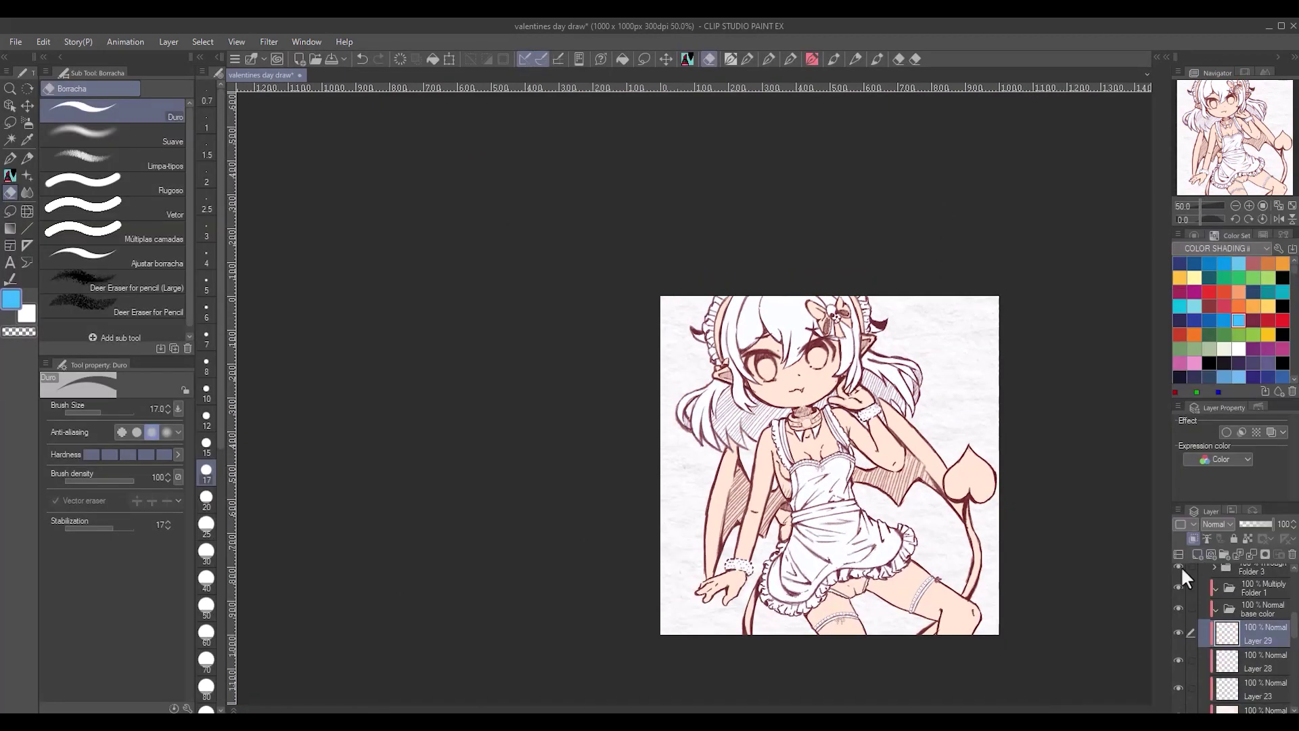
{"action": "key", "text": "ctrl+e"}
{"action": "key", "text": "ctrl+e"}
- Mix a dark gray from the intermediate colors and bucket-fill the headband, hair bow, collar and stockings with it
{"action": "scroll", "coordinate": [1289, 298], "scroll_direction": "down", "scroll_amount": 3}
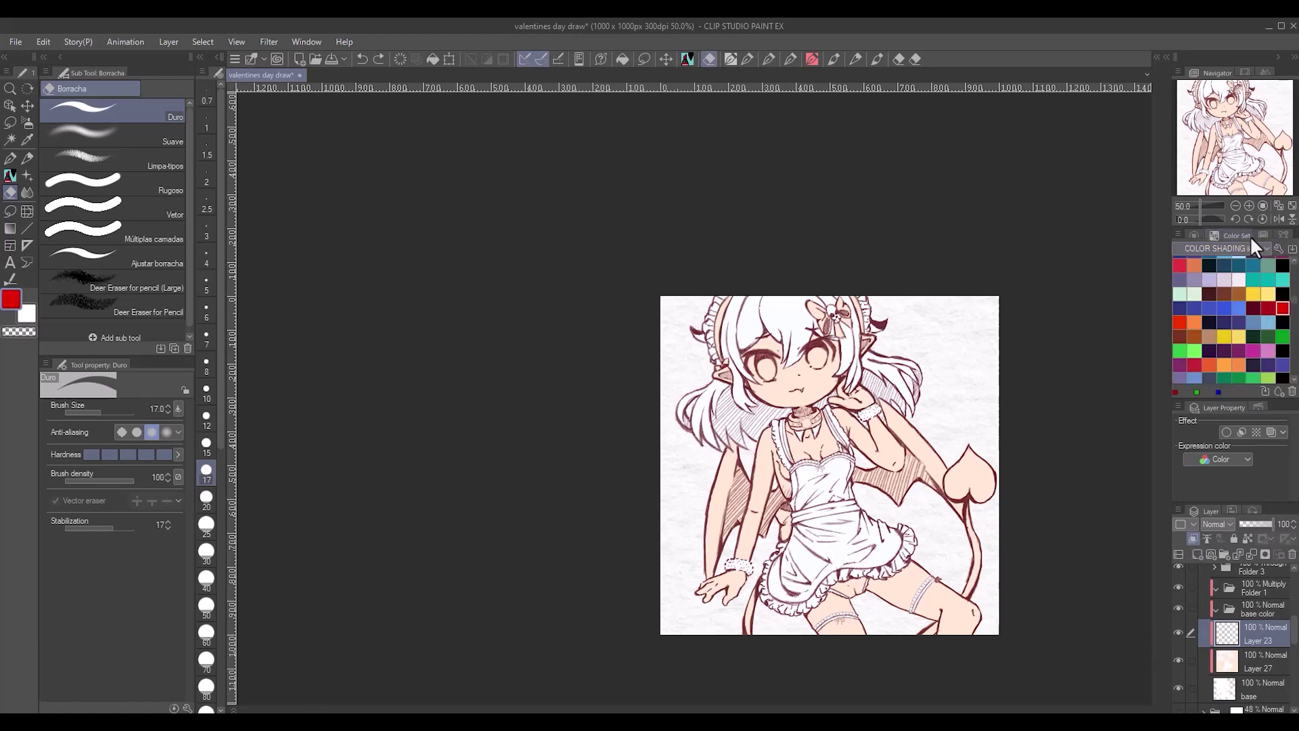
{"action": "left_click", "coordinate": [1194, 236]}
{"action": "left_click", "coordinate": [1256, 235]}
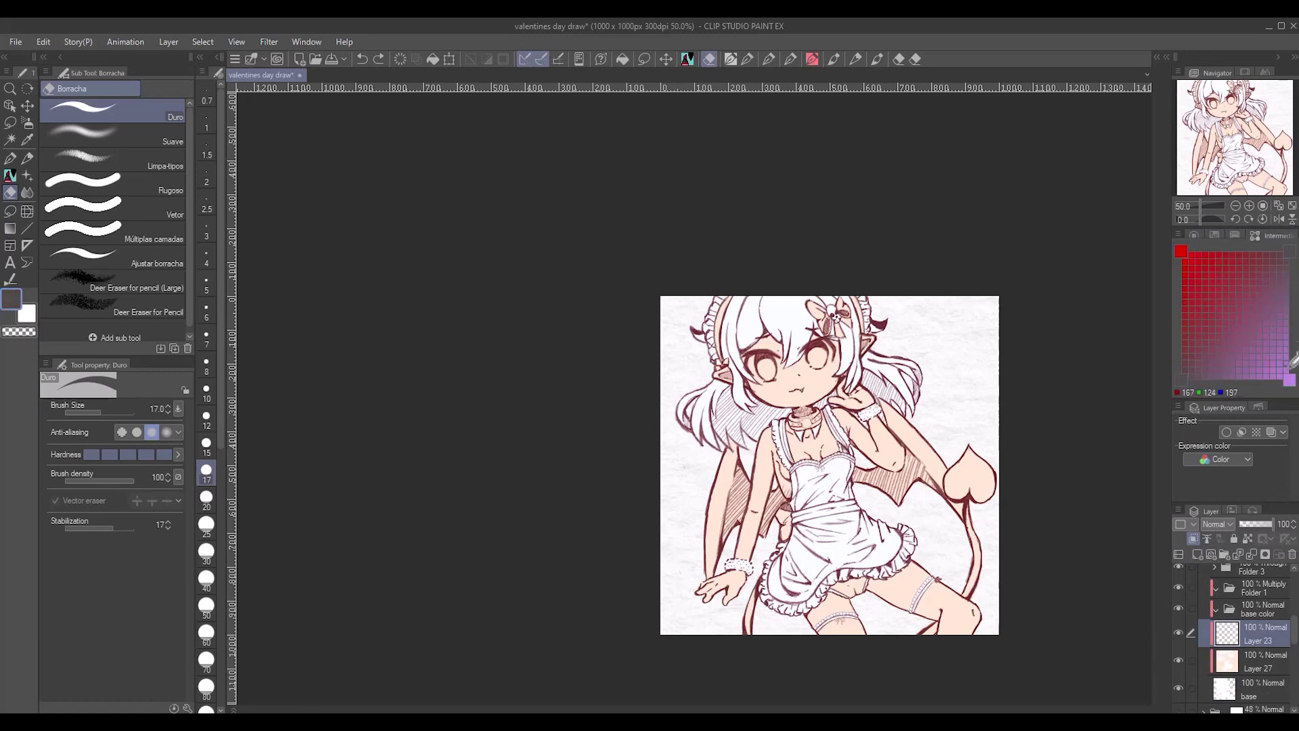
{"action": "left_click", "coordinate": [622, 59]}
{"action": "scroll", "coordinate": [827, 315], "scroll_direction": "up", "scroll_amount": 2}
{"action": "left_click", "coordinate": [805, 298]}
{"action": "left_click", "coordinate": [856, 330]}
{"action": "left_click", "coordinate": [895, 297]}
{"action": "left_click", "coordinate": [617, 411]}
{"action": "left_click", "coordinate": [772, 529]}
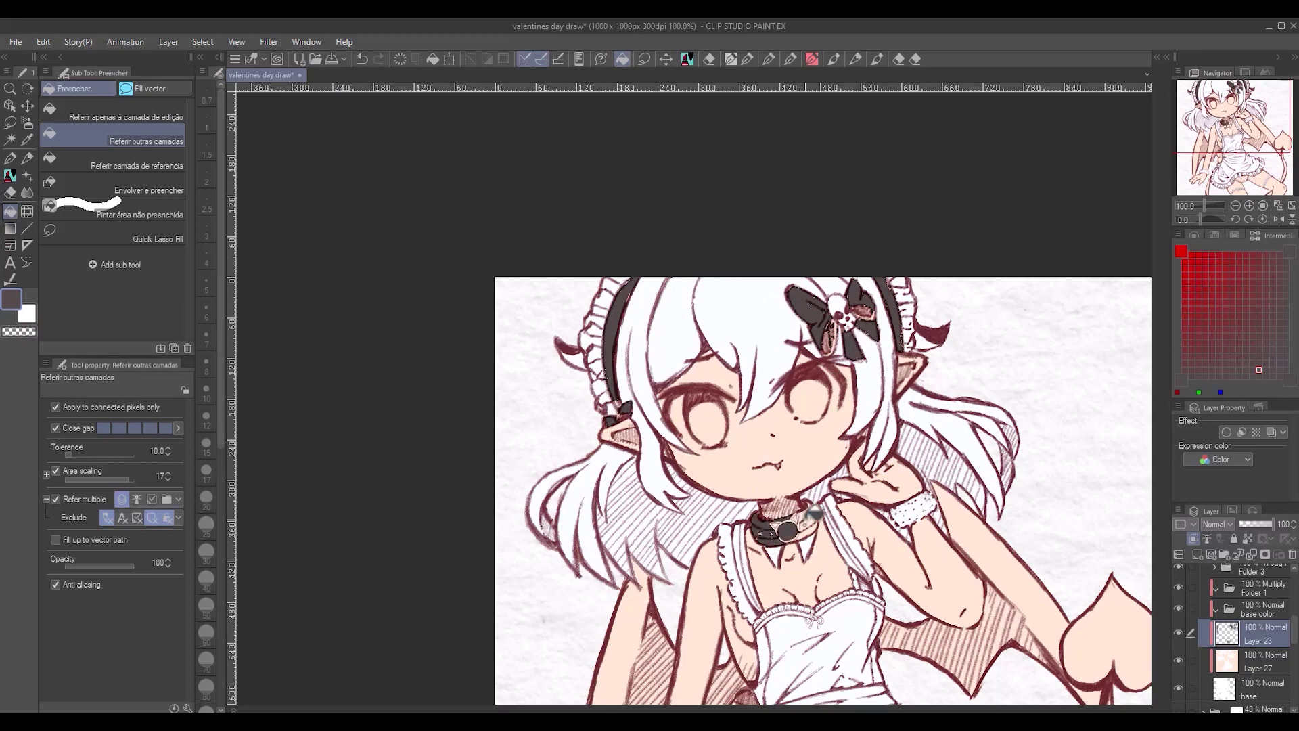
{"action": "left_click", "coordinate": [812, 512]}
{"action": "left_click_drag", "start_coordinate": [799, 607], "coordinate": [717, 363]}
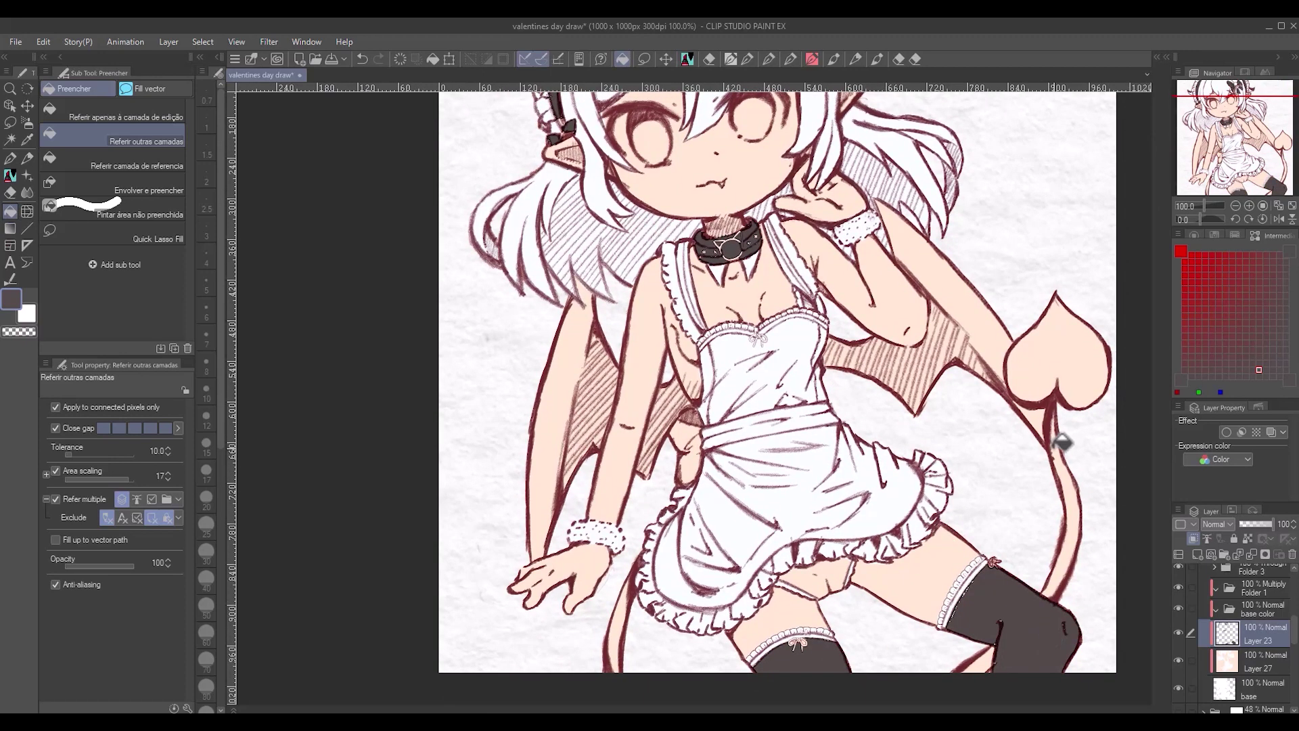
- Cover the unfilled spots in the headband, ear bow and skull hair bow with dark gray using Quick Lasso Fill
{"action": "scroll", "coordinate": [946, 560], "scroll_direction": "up", "scroll_amount": 2}
{"action": "left_click", "coordinate": [115, 238]}
{"action": "left_click_drag", "start_coordinate": [477, 227], "coordinate": [492, 383]}
{"action": "key", "text": "p"}
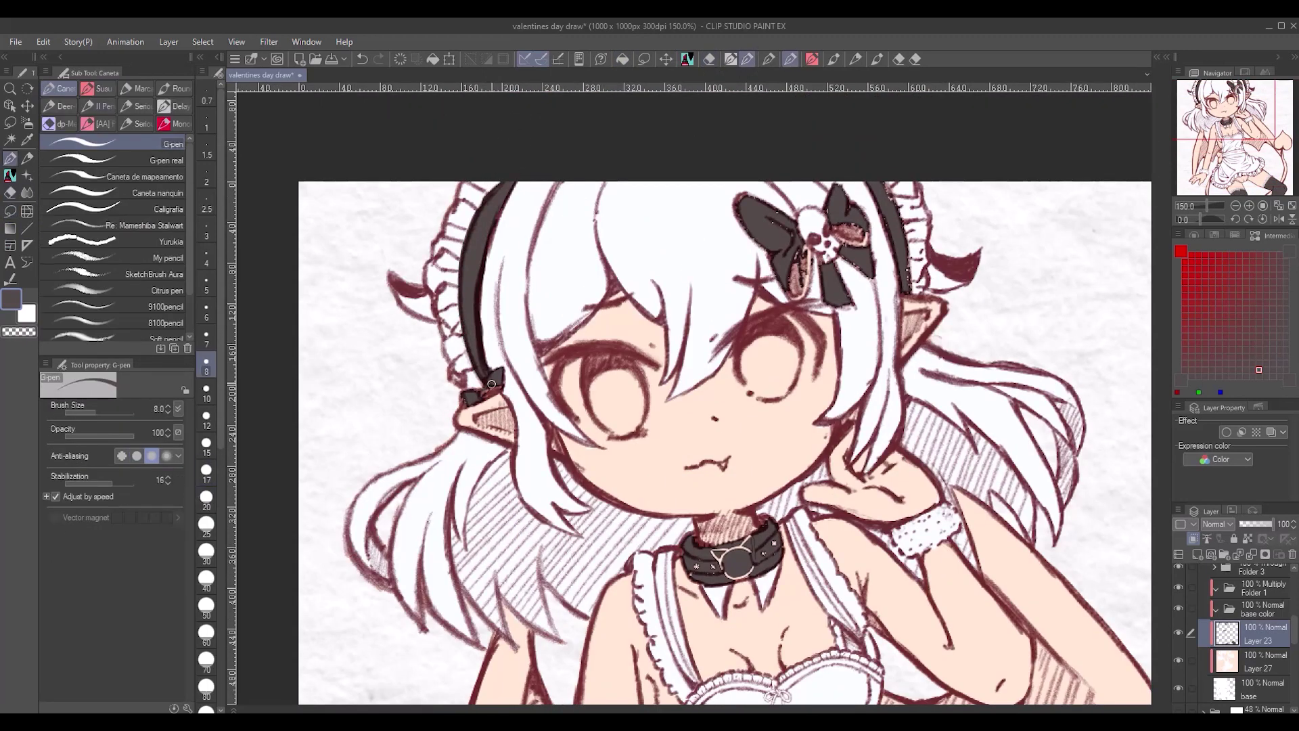
{"action": "key", "text": "g"}
{"action": "left_click_drag", "start_coordinate": [736, 198], "coordinate": [795, 298]}
{"action": "left_click_drag", "start_coordinate": [829, 196], "coordinate": [880, 277]}
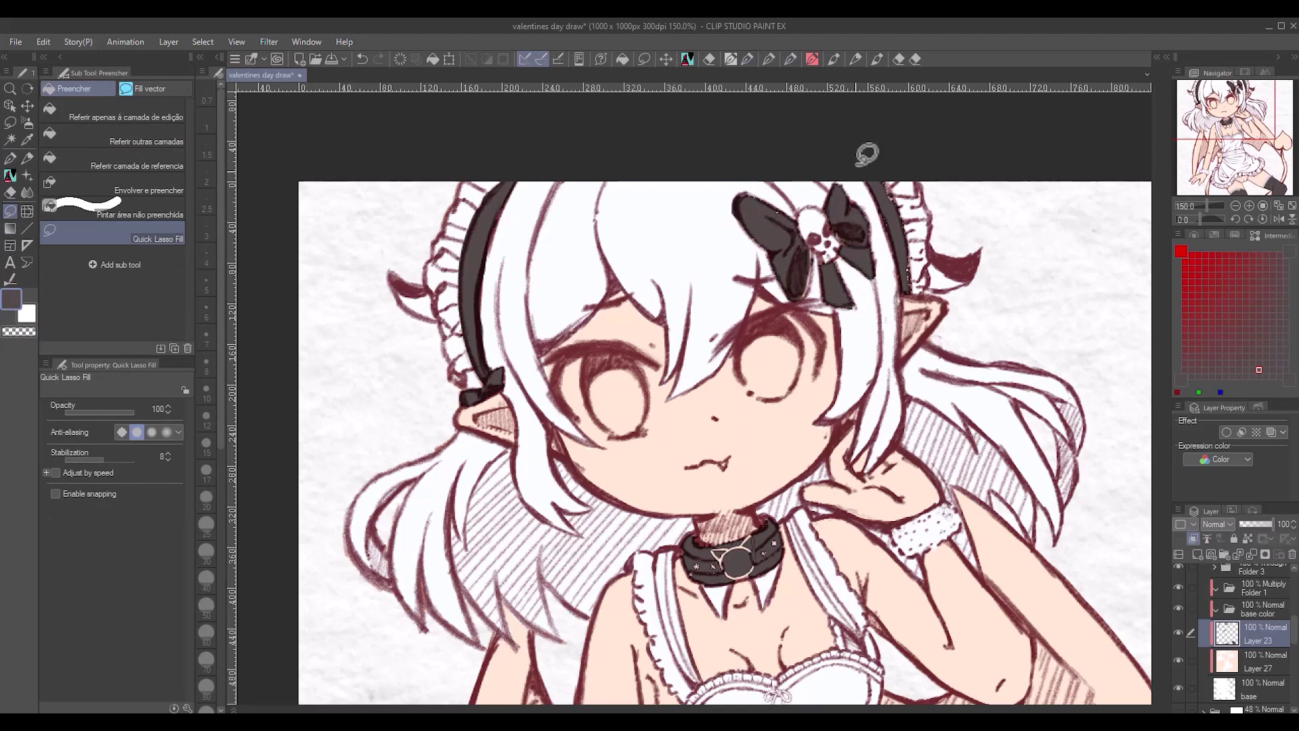
- Reduce the G-pen to size 5 and paint the collar's gaps and the small stocking bows dark gray
{"action": "key", "text": "p"}
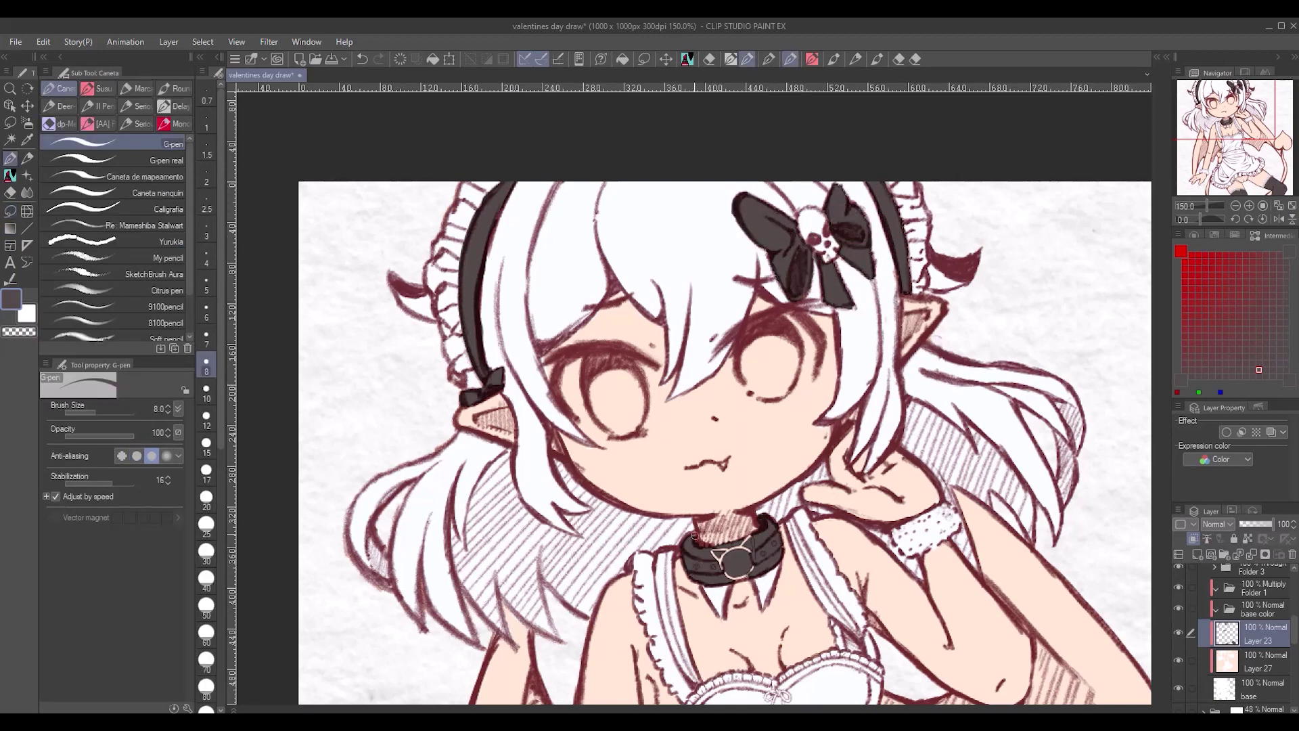
{"action": "key", "text": "bracketleft"}
{"action": "key", "text": "bracketleft"}
{"action": "key", "text": "bracketleft"}
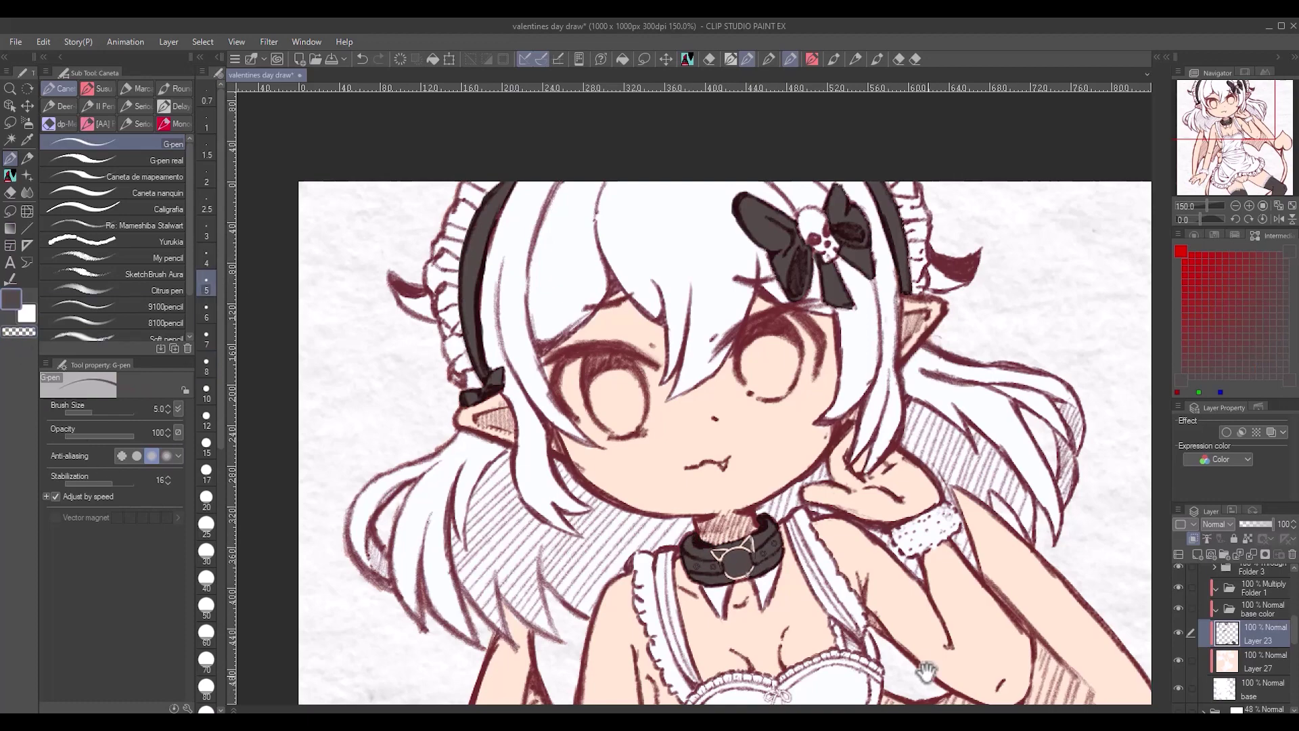
{"action": "left_click_drag", "start_coordinate": [925, 671], "coordinate": [798, 170]}
{"action": "left_click_drag", "start_coordinate": [979, 563], "coordinate": [1063, 454]}
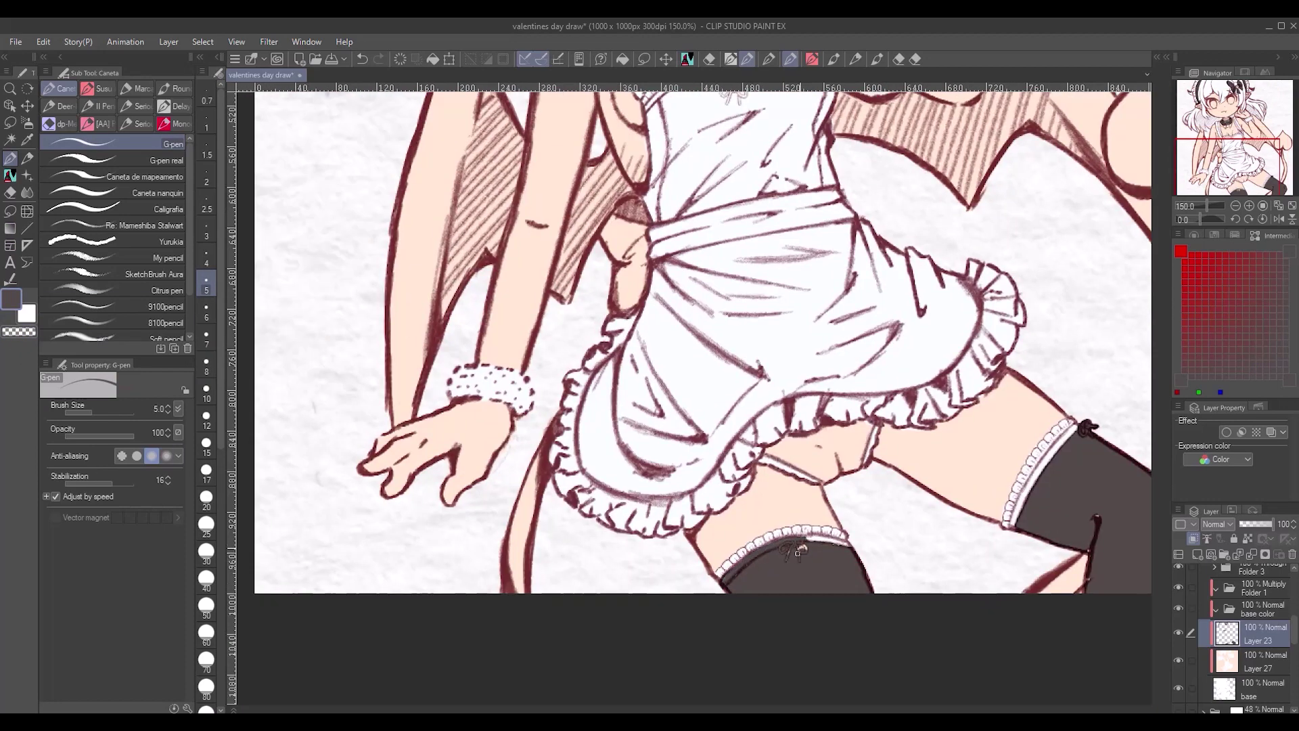
- Fill the remaining gaps around the bent knee of the stocking dark gray with Quick Lasso Fill
{"action": "key", "text": "g"}
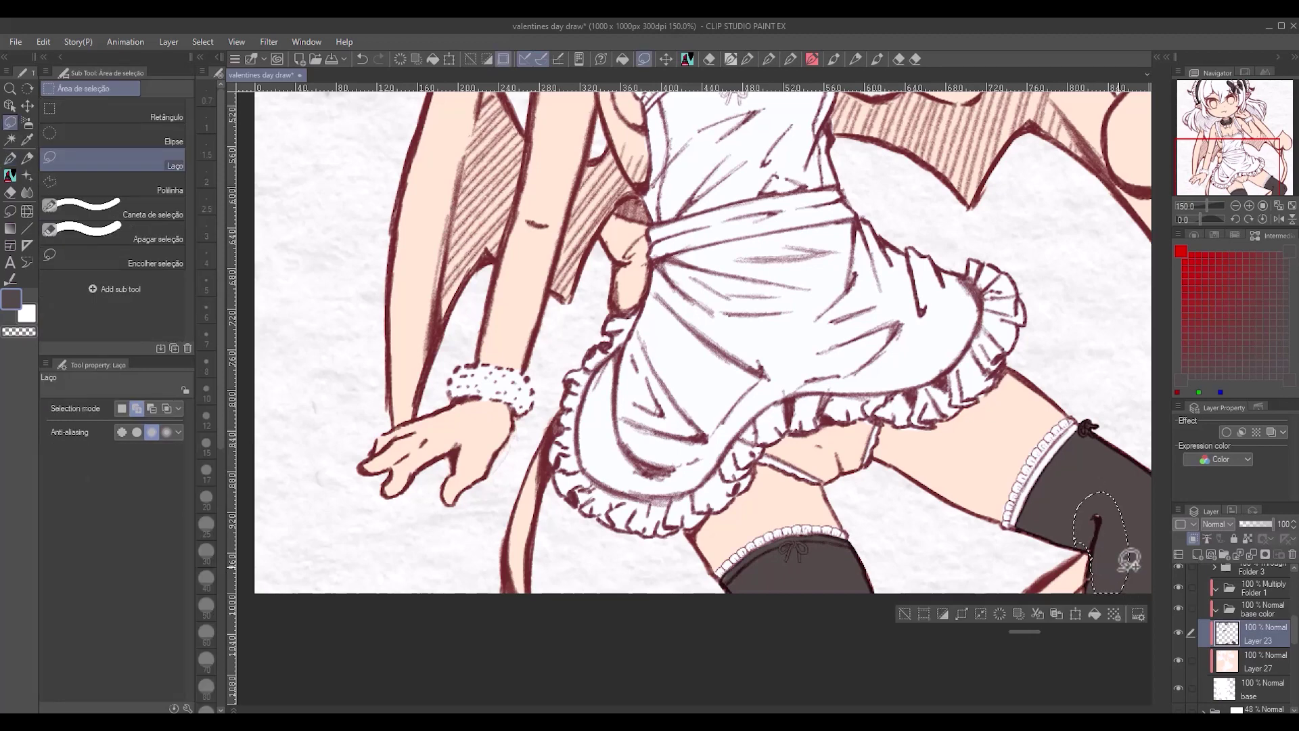
{"action": "left_click", "coordinate": [108, 238]}
{"action": "left_click", "coordinate": [46, 364]}
{"action": "left_click", "coordinate": [145, 469]}
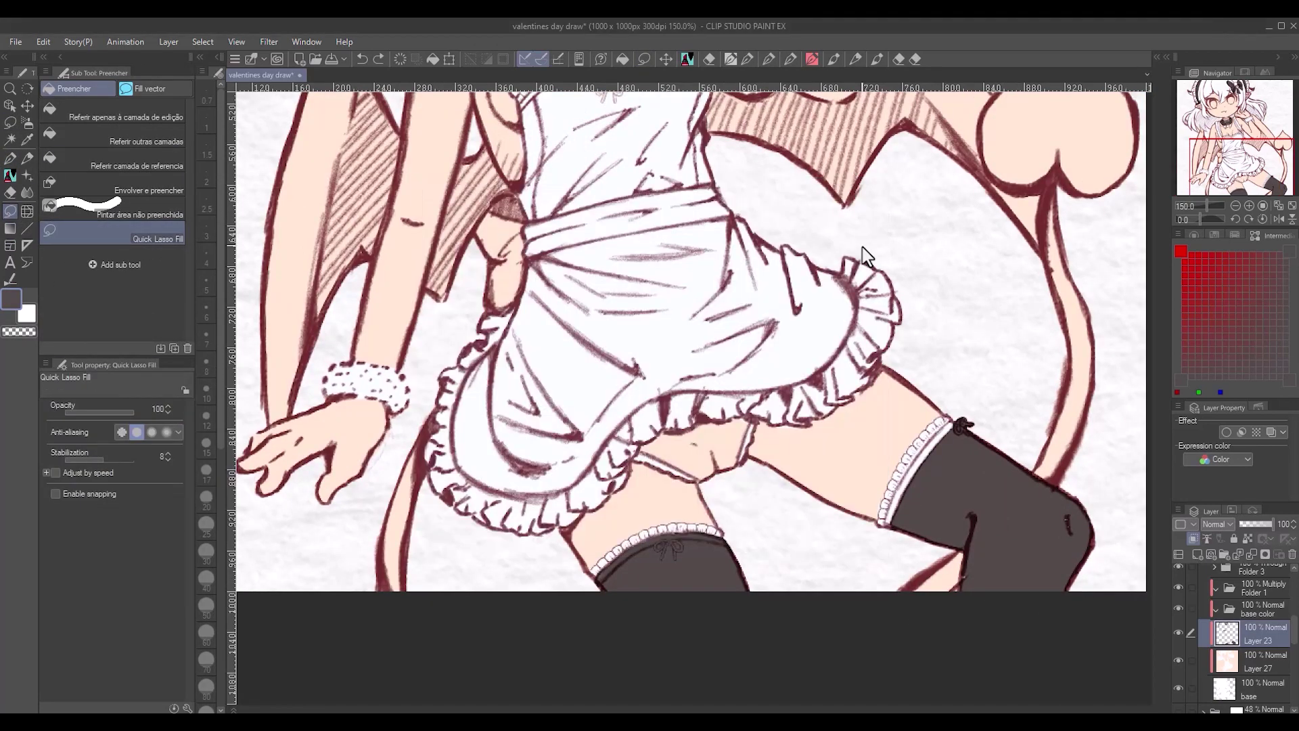
- Give the Quick Lasso Fill sub tool's icon a pink background color
{"action": "right_click", "coordinate": [128, 231]}
{"action": "left_click", "coordinate": [198, 425]}
{"action": "left_click", "coordinate": [670, 425]}
{"action": "left_click", "coordinate": [801, 274]}
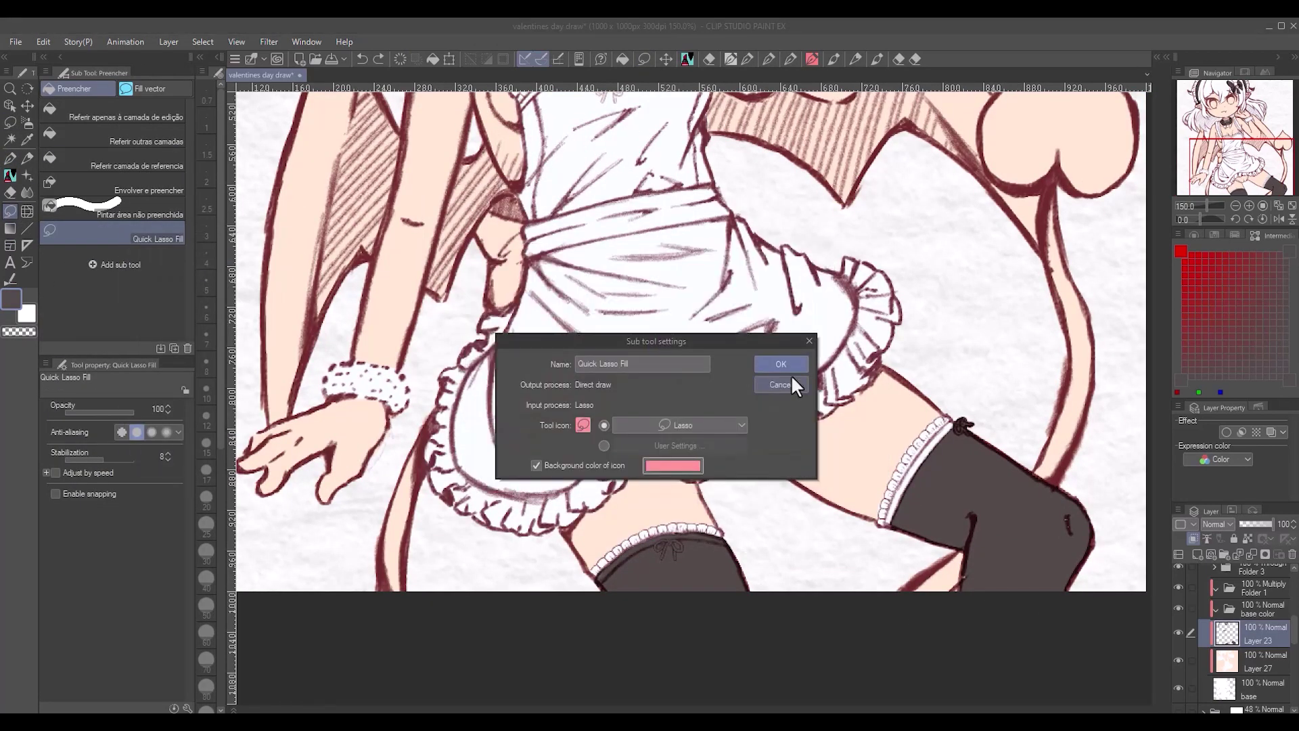
{"action": "left_click", "coordinate": [785, 373]}
- On an empty layer above the merged base colors, paint the neckline trim and its small bow hot pink with the G-pen
{"action": "scroll", "coordinate": [651, 597], "scroll_direction": "down", "scroll_amount": 5}
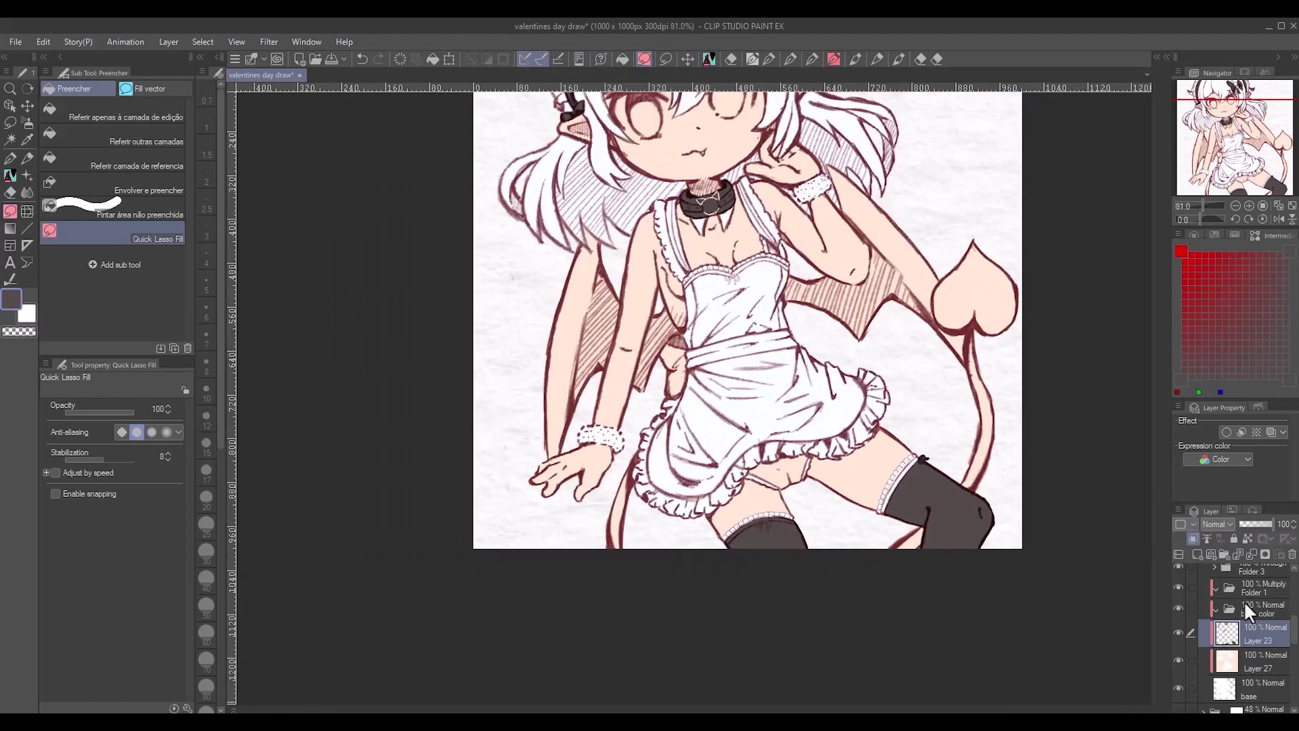
{"action": "scroll", "coordinate": [651, 597], "scroll_direction": "up", "scroll_amount": 3}
{"action": "scroll", "coordinate": [1218, 248], "scroll_direction": "down", "scroll_amount": 3}
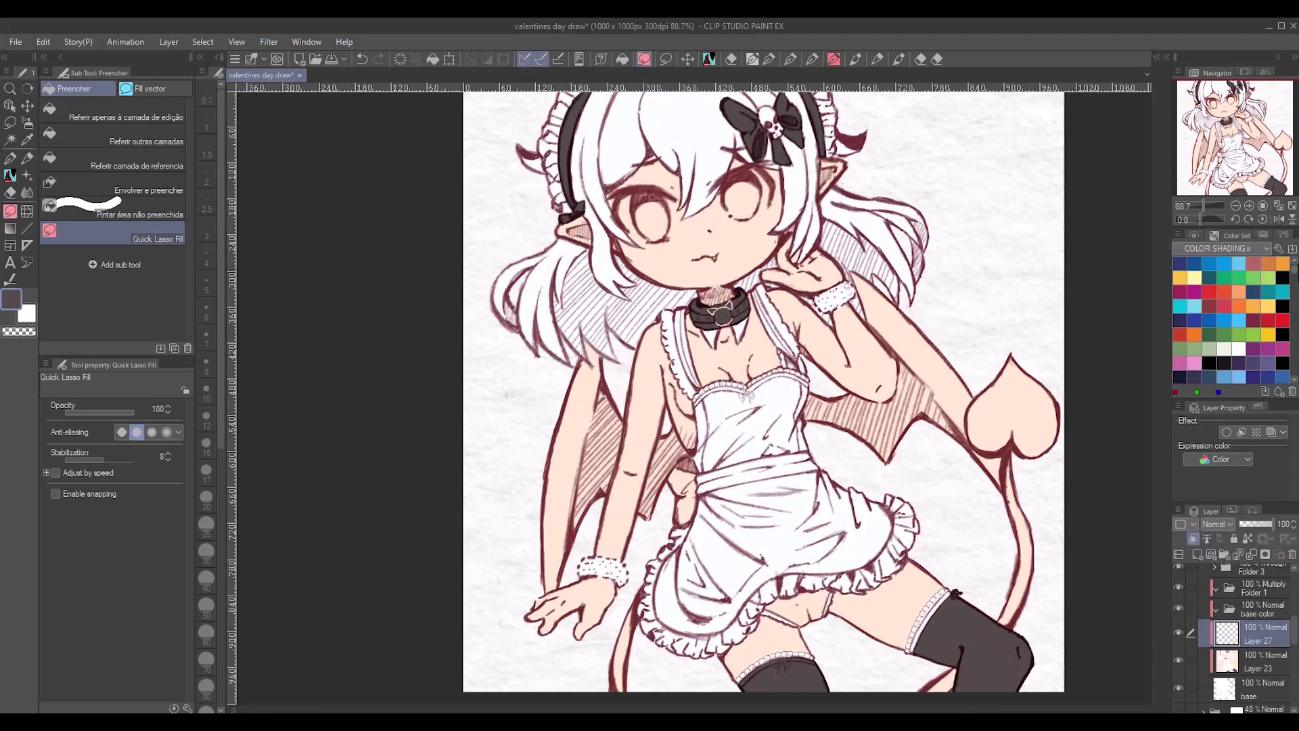
{"action": "left_click", "coordinate": [1273, 304]}
{"action": "left_click", "coordinate": [769, 59]}
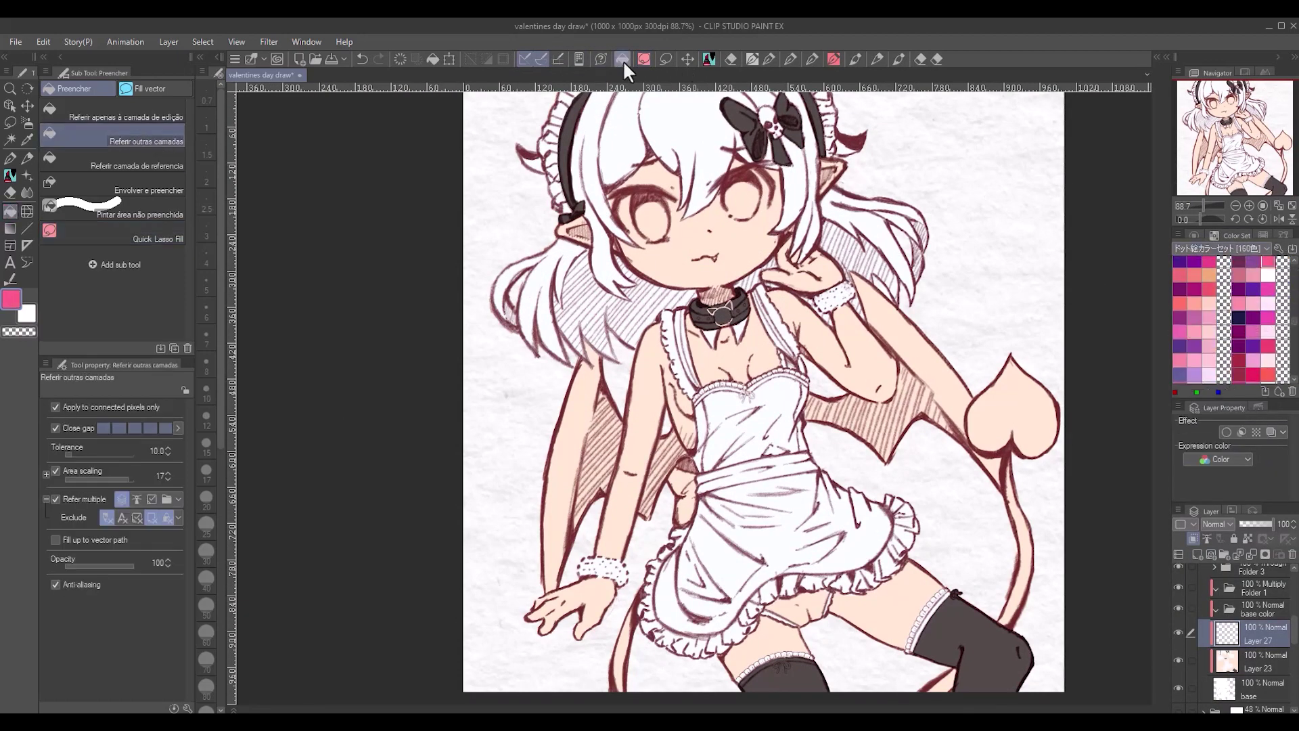
{"action": "scroll", "coordinate": [765, 369], "scroll_direction": "up", "scroll_amount": 4}
{"action": "left_click_drag", "start_coordinate": [724, 392], "coordinate": [744, 392]}
{"action": "mouse_move", "coordinate": [624, 419]}
{"action": "left_mouse_down"}
{"action": "mouse_move", "coordinate": [698, 380]}
{"action": "mouse_move", "coordinate": [765, 371]}
{"action": "left_mouse_up"}
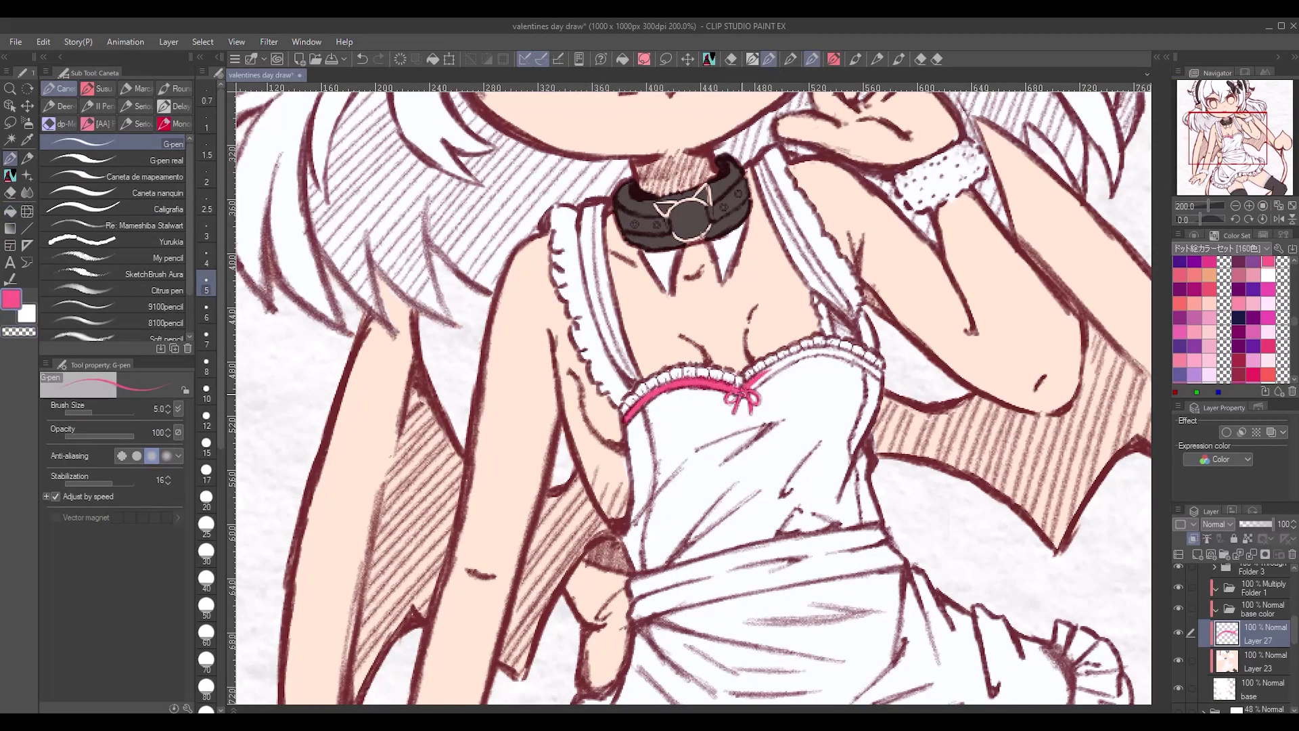
- Fill the waist bow and the cloth below the apron's hem with the same hot pink
{"action": "left_click_drag", "start_coordinate": [630, 545], "coordinate": [606, 547]}
{"action": "scroll", "coordinate": [1104, 588], "scroll_direction": "down", "scroll_amount": 2}
{"action": "scroll", "coordinate": [1104, 588], "scroll_direction": "down", "scroll_amount": 4}
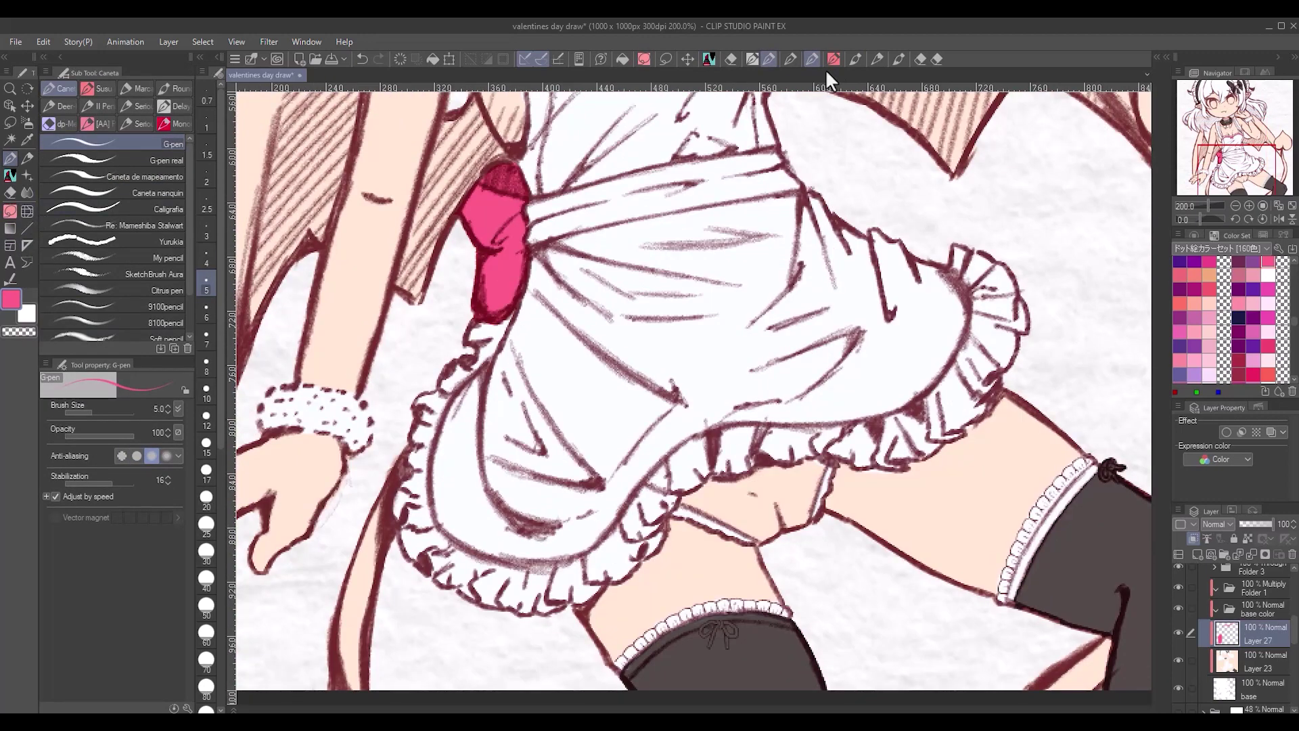
{"action": "left_click", "coordinate": [831, 61]}
{"action": "left_click_drag", "start_coordinate": [684, 494], "coordinate": [704, 474]}
- Touch up the stocking lace in white on Layer 23 and color the stocking bows hot pink on Layer 27
{"action": "left_click", "coordinate": [1259, 662]}
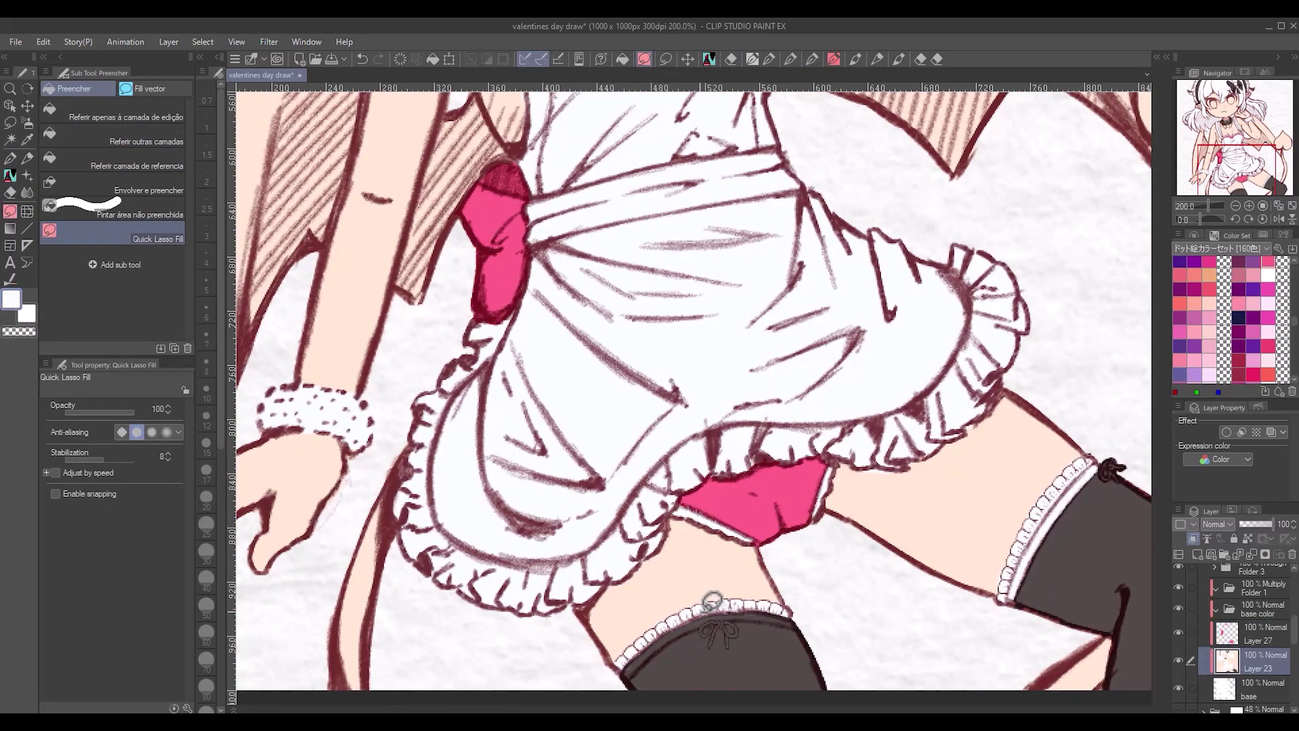
{"action": "key", "text": "p"}
{"action": "left_click_drag", "start_coordinate": [709, 613], "coordinate": [794, 623]}
{"action": "left_click", "coordinate": [1259, 633]}
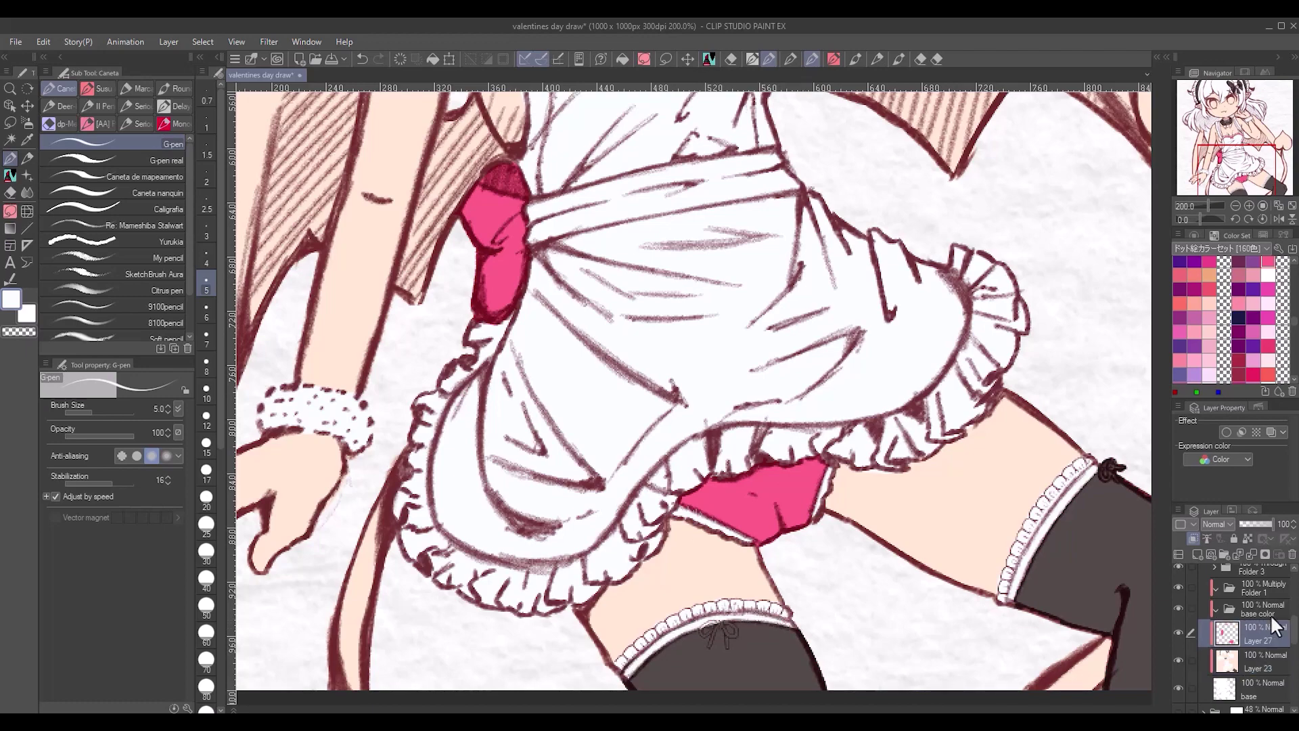
{"action": "left_click", "coordinate": [1269, 304]}
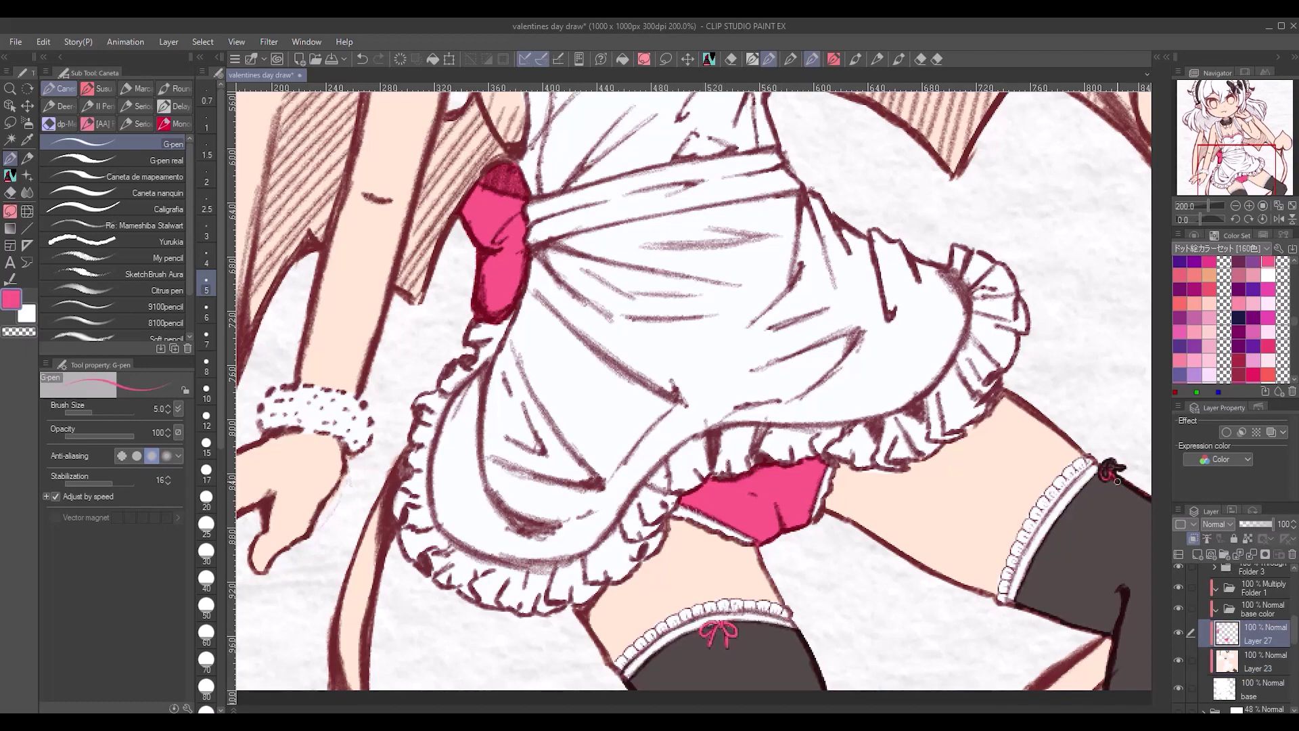
- Shift all pink accents to a lighter, softer pink with Hue/Saturation/Luminosity
{"action": "scroll", "coordinate": [1113, 472], "scroll_direction": "down", "scroll_amount": 2}
{"action": "key", "text": "ctrl+u"}
{"action": "left_click_drag", "start_coordinate": [1071, 250], "coordinate": [1062, 252]}
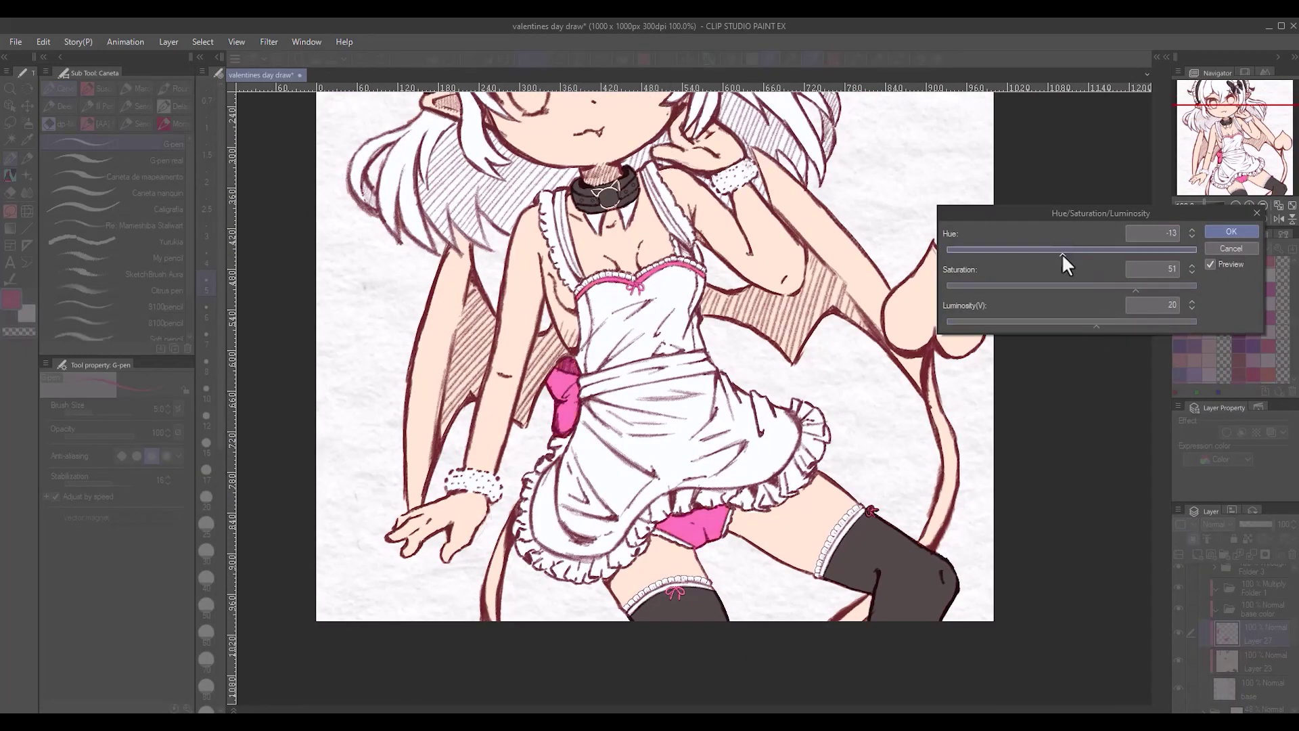
{"action": "left_click_drag", "start_coordinate": [1097, 322], "coordinate": [1110, 319]}
{"action": "left_click", "coordinate": [1231, 231]}
- Paint the collar's cat emblem outline metallic gray from the Metals color set with the G-pen at size 4
{"action": "scroll", "coordinate": [900, 136], "scroll_direction": "down", "scroll_amount": 2}
{"action": "left_click", "coordinate": [1218, 248]}
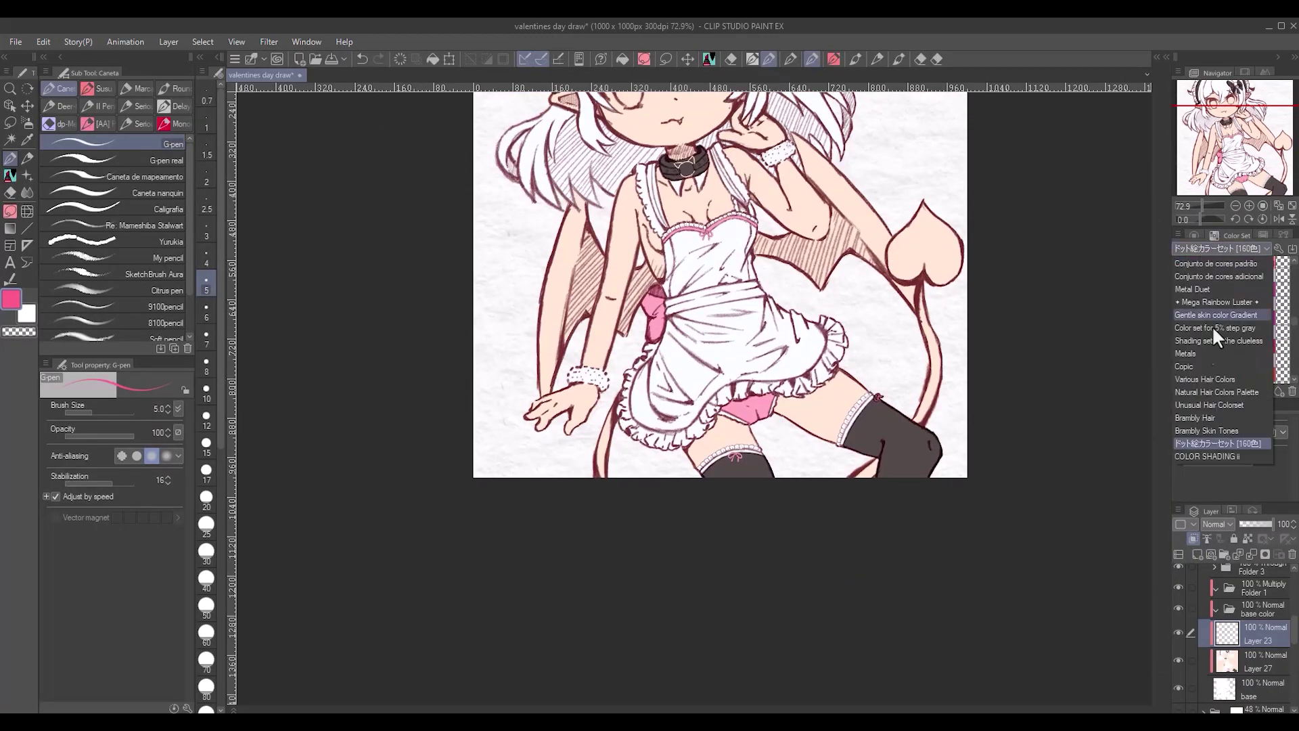
{"action": "left_click", "coordinate": [1185, 353]}
{"action": "left_click", "coordinate": [1210, 276]}
{"action": "scroll", "coordinate": [669, 381], "scroll_direction": "up", "scroll_amount": 5}
{"action": "key", "text": "["}
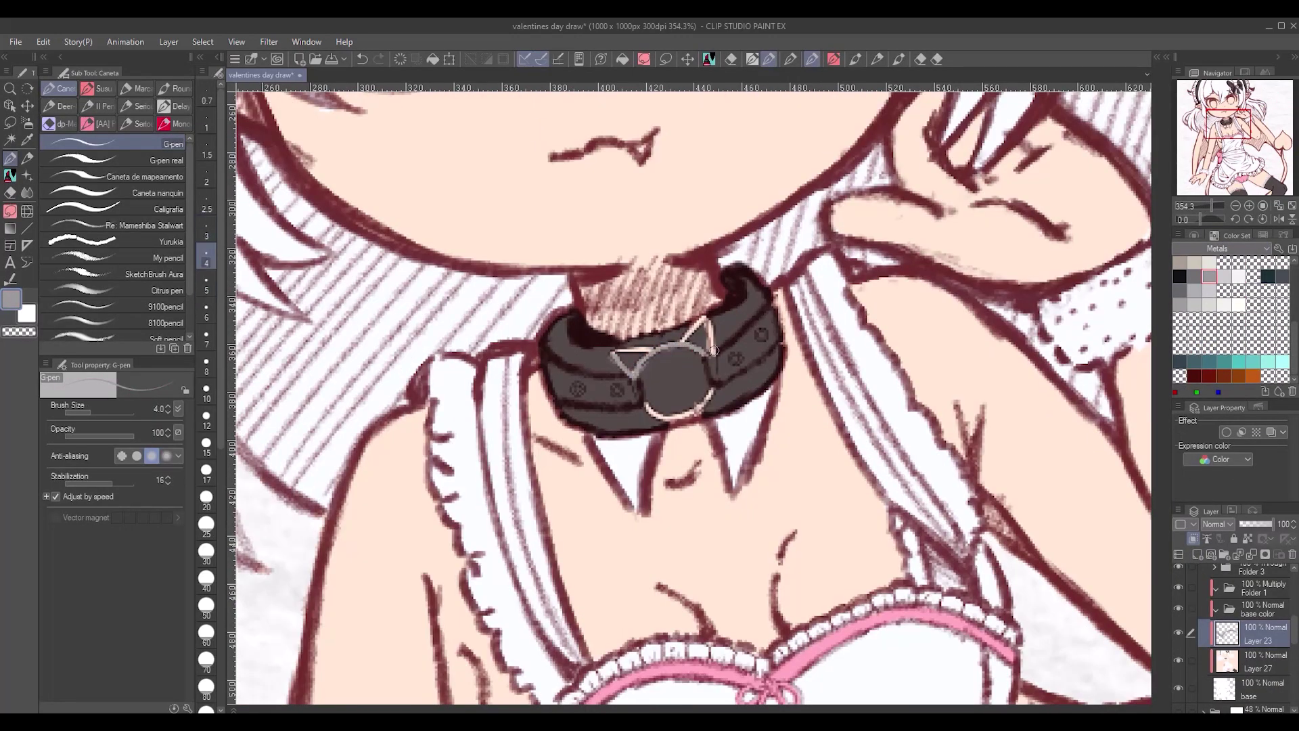
{"action": "key", "text": "c"}
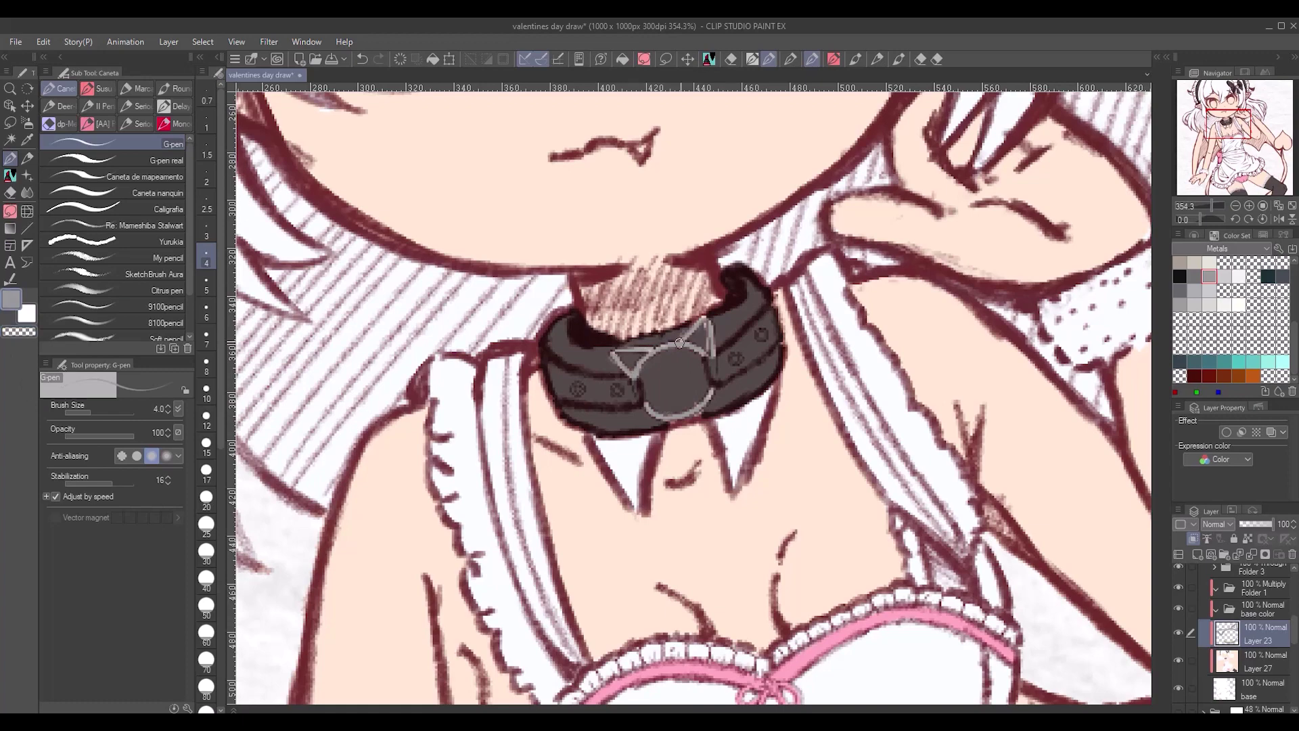
- Merge the emblem layer down and set up intermediate colors between wine red and dark grays
{"action": "scroll", "coordinate": [699, 368], "scroll_direction": "down", "scroll_amount": 8}
{"action": "left_click", "coordinate": [1216, 236]}
{"action": "left_click", "coordinate": [1191, 257]}
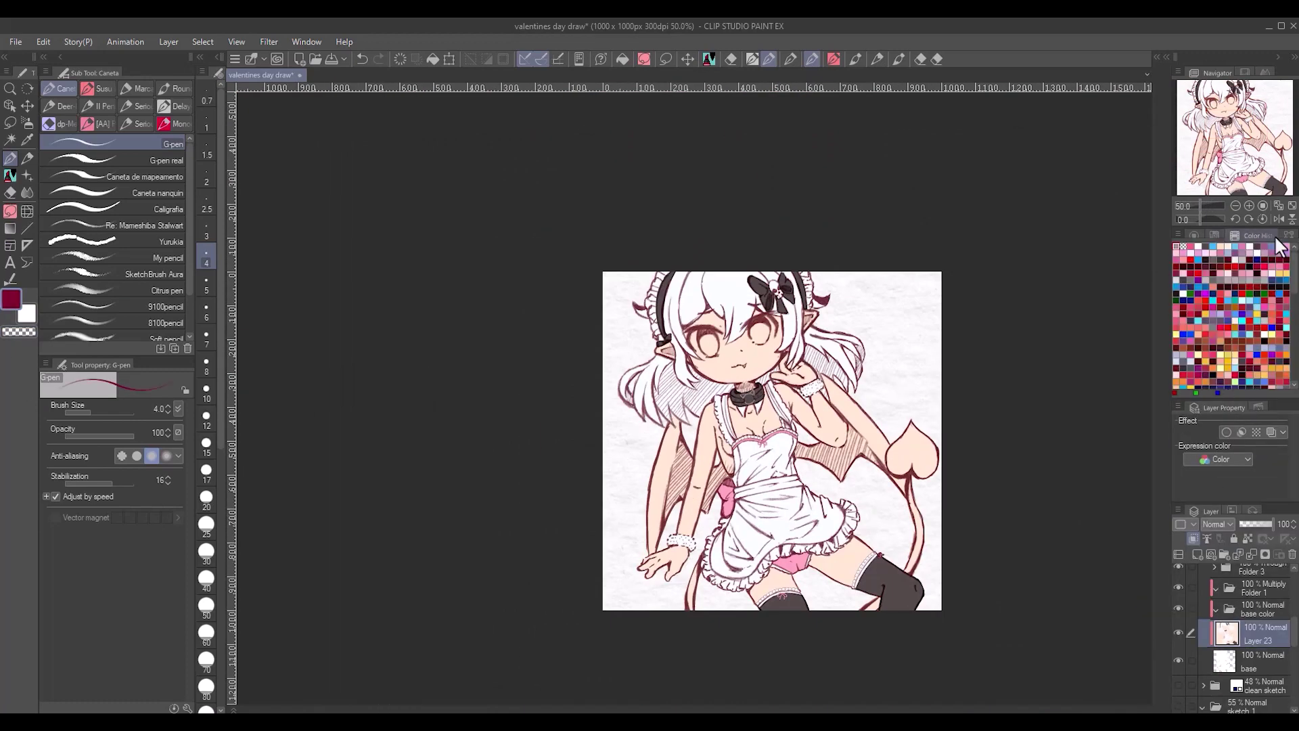
{"action": "left_click", "coordinate": [1235, 235]}
{"action": "left_click", "coordinate": [1209, 276]}
{"action": "left_click", "coordinate": [1215, 236]}
{"action": "left_click", "coordinate": [1235, 235]}
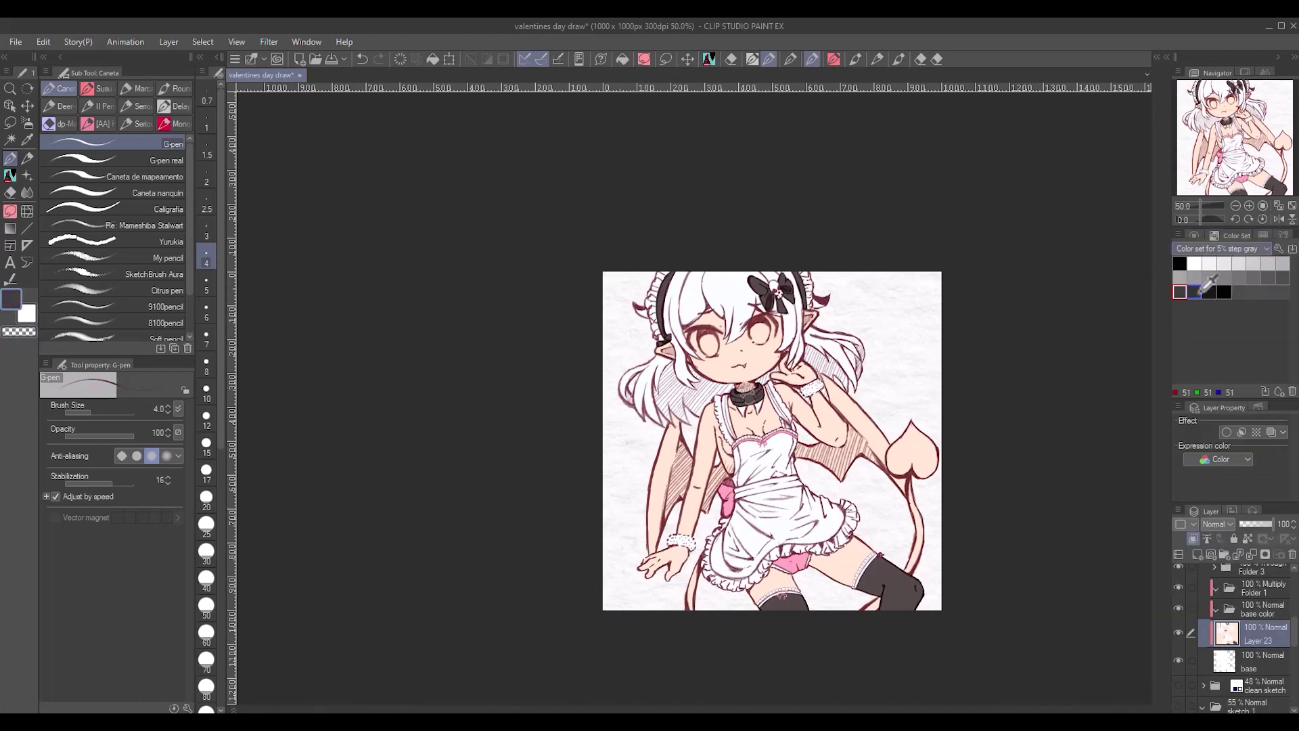
{"action": "left_click", "coordinate": [1209, 284]}
{"action": "left_click", "coordinate": [1215, 235]}
{"action": "left_click", "coordinate": [1266, 363]}
{"action": "left_click", "coordinate": [1213, 232]}
{"action": "left_click", "coordinate": [1202, 293]}
{"action": "left_click", "coordinate": [1282, 232]}
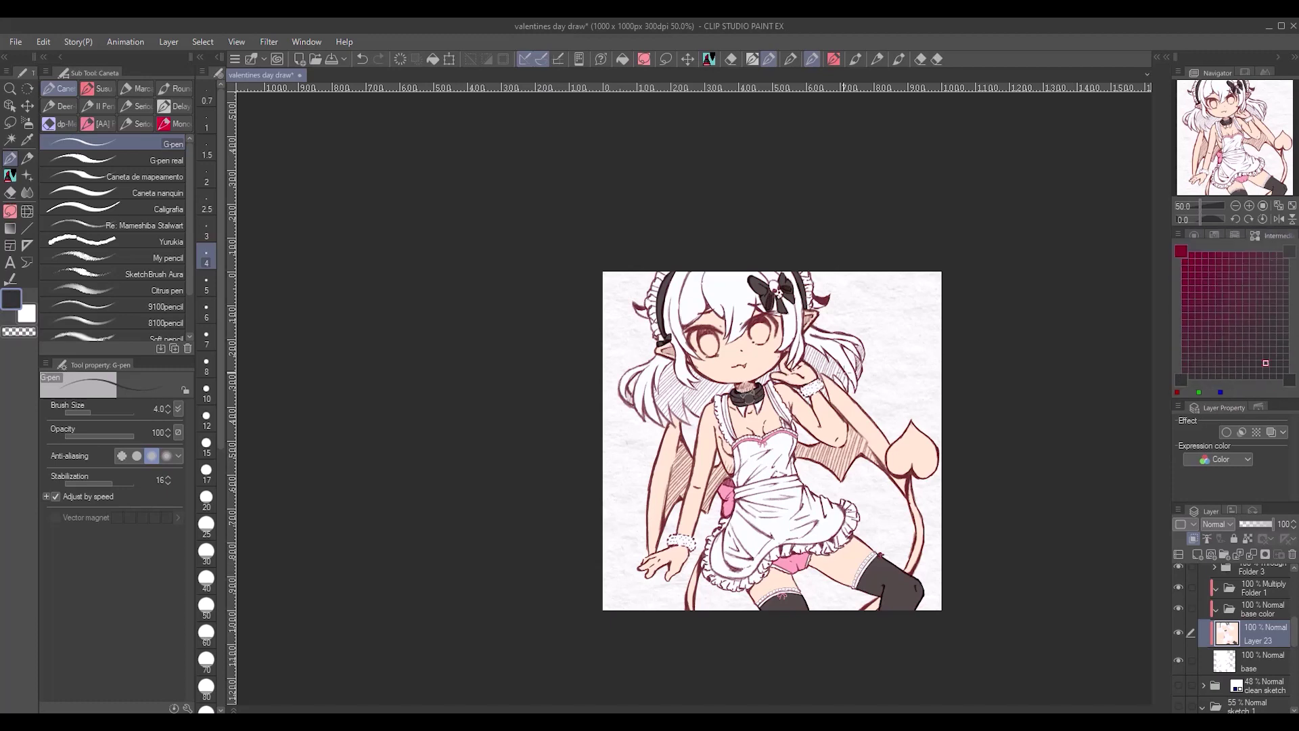
- Add a new layer and bucket-fill the wings and heart-tipped tail with wine red
{"action": "key", "text": "ctrl+shift+n"}
{"action": "scroll", "coordinate": [571, 533], "scroll_direction": "up", "scroll_amount": 1}
{"action": "key", "text": "g"}
{"action": "left_click", "coordinate": [667, 494]}
{"action": "left_click", "coordinate": [741, 482]}
{"action": "left_click", "coordinate": [1191, 262]}
{"action": "left_click", "coordinate": [670, 498]}
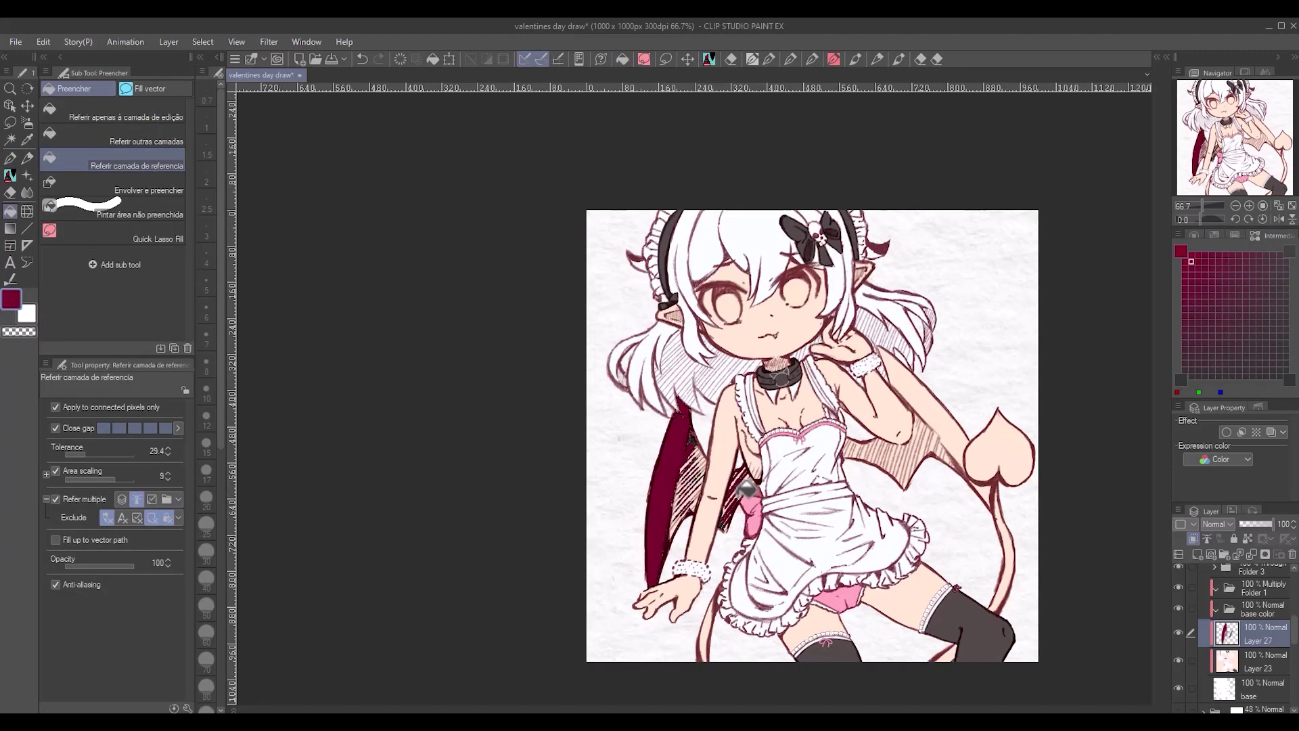
{"action": "left_click", "coordinate": [962, 647]}
{"action": "left_click", "coordinate": [887, 444]}
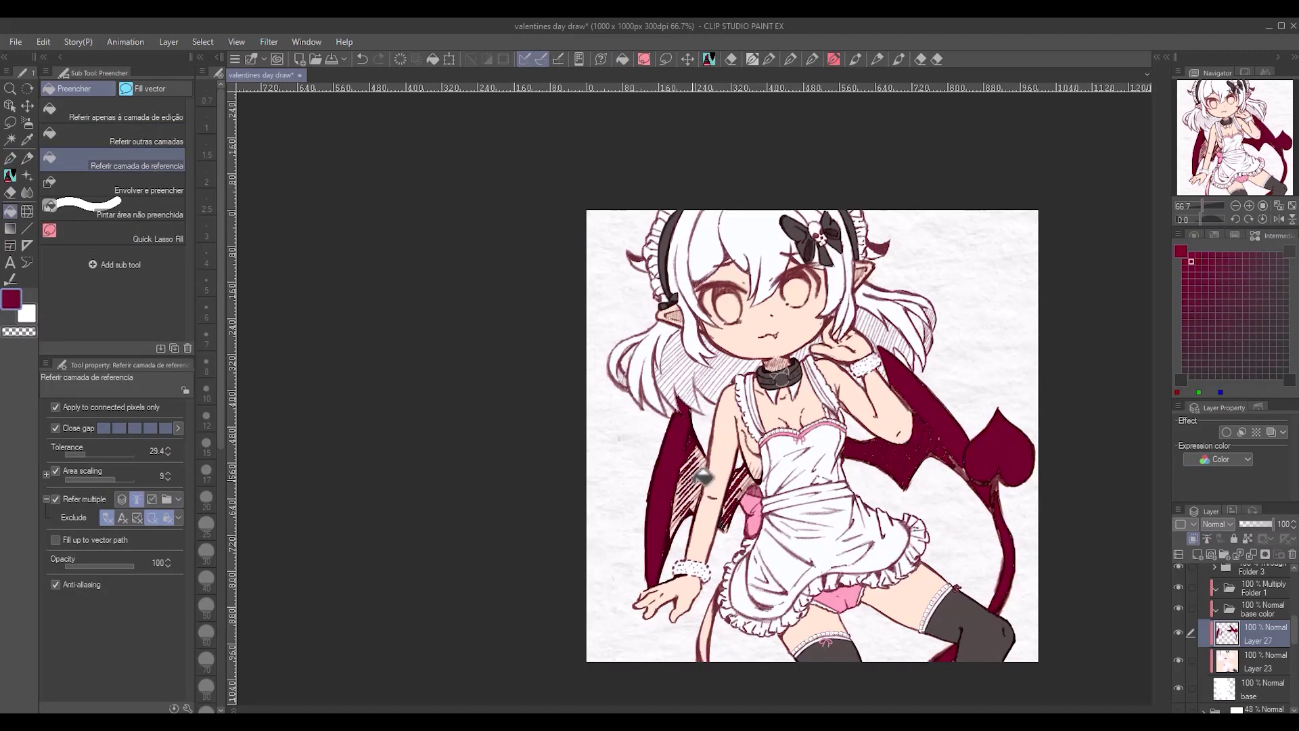
- Fill the left wing's hatched area with Quick Lasso Fill and cover the tail's gaps in wine red with the G-pen at size 30
{"action": "key", "text": "g"}
{"action": "mouse_move", "coordinate": [640, 514]}
{"action": "left_mouse_down"}
{"action": "mouse_move", "coordinate": [703, 409]}
{"action": "mouse_move", "coordinate": [728, 474]}
{"action": "mouse_move", "coordinate": [717, 535]}
{"action": "left_mouse_up"}
{"action": "key", "text": "p"}
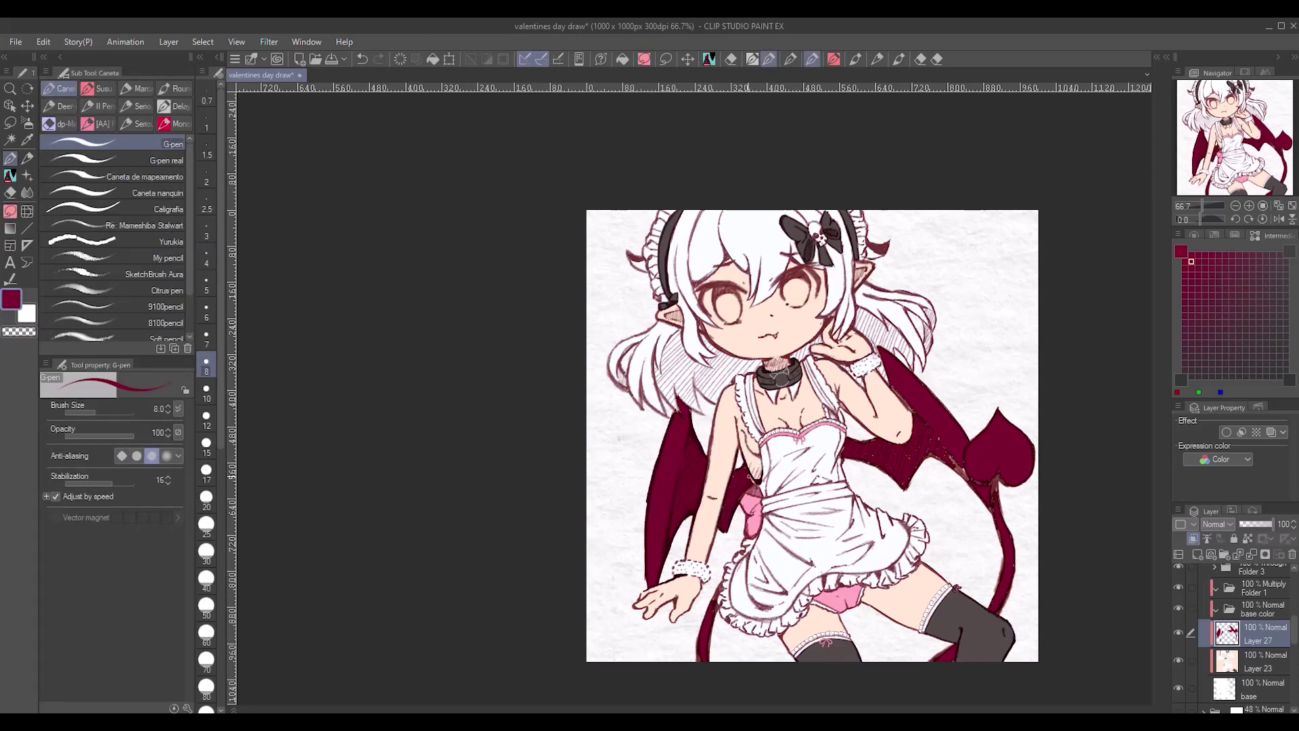
{"action": "key", "text": "bracketright"}
{"action": "key", "text": "bracketright"}
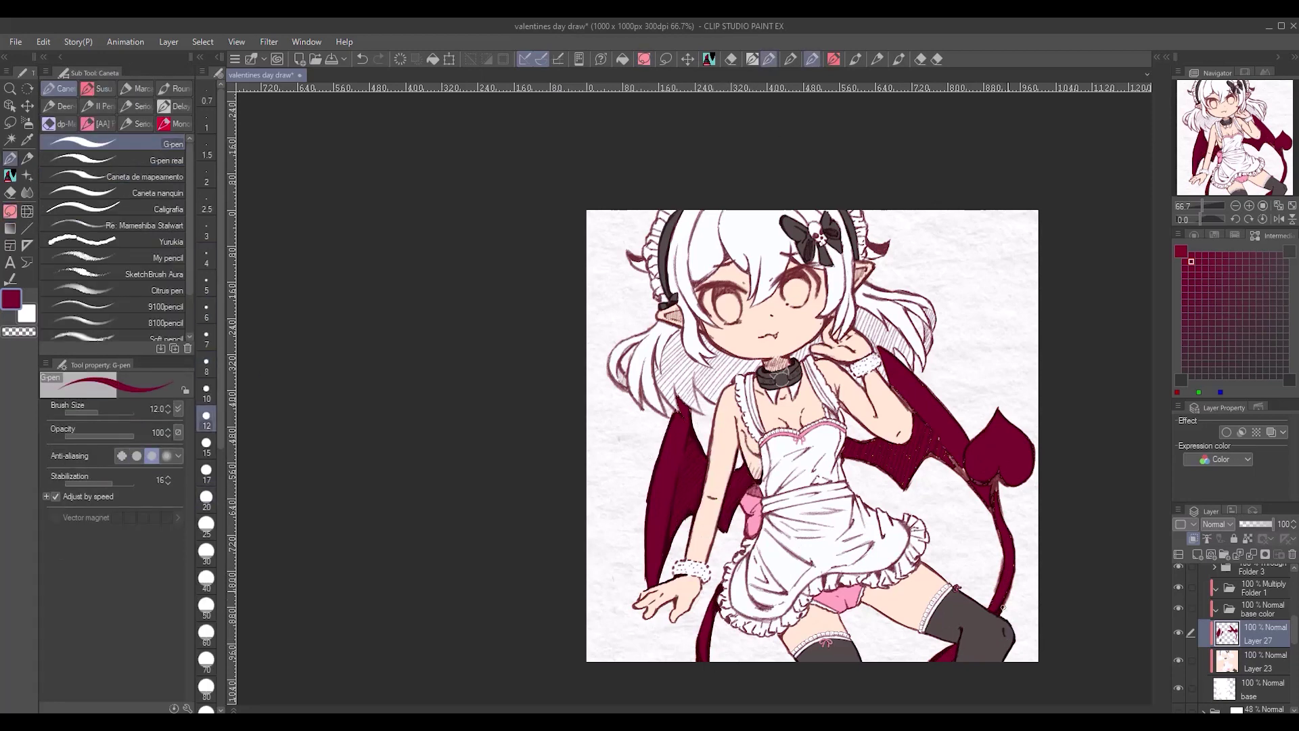
{"action": "key", "text": "bracketright"}
{"action": "key", "text": "bracketright"}
{"action": "key", "text": "bracketright"}
{"action": "key", "text": "bracketright"}
{"action": "key", "text": "bracketright"}
{"action": "left_click_drag", "start_coordinate": [1009, 610], "coordinate": [967, 467]}
{"action": "left_click_drag", "start_coordinate": [1002, 541], "coordinate": [1009, 525]}
- Cover the unfilled spots in the right wing with wine red using Quick Lasso Fill
{"action": "key", "text": "g"}
{"action": "left_click_drag", "start_coordinate": [900, 450], "coordinate": [961, 368]}
{"action": "key", "text": "p"}
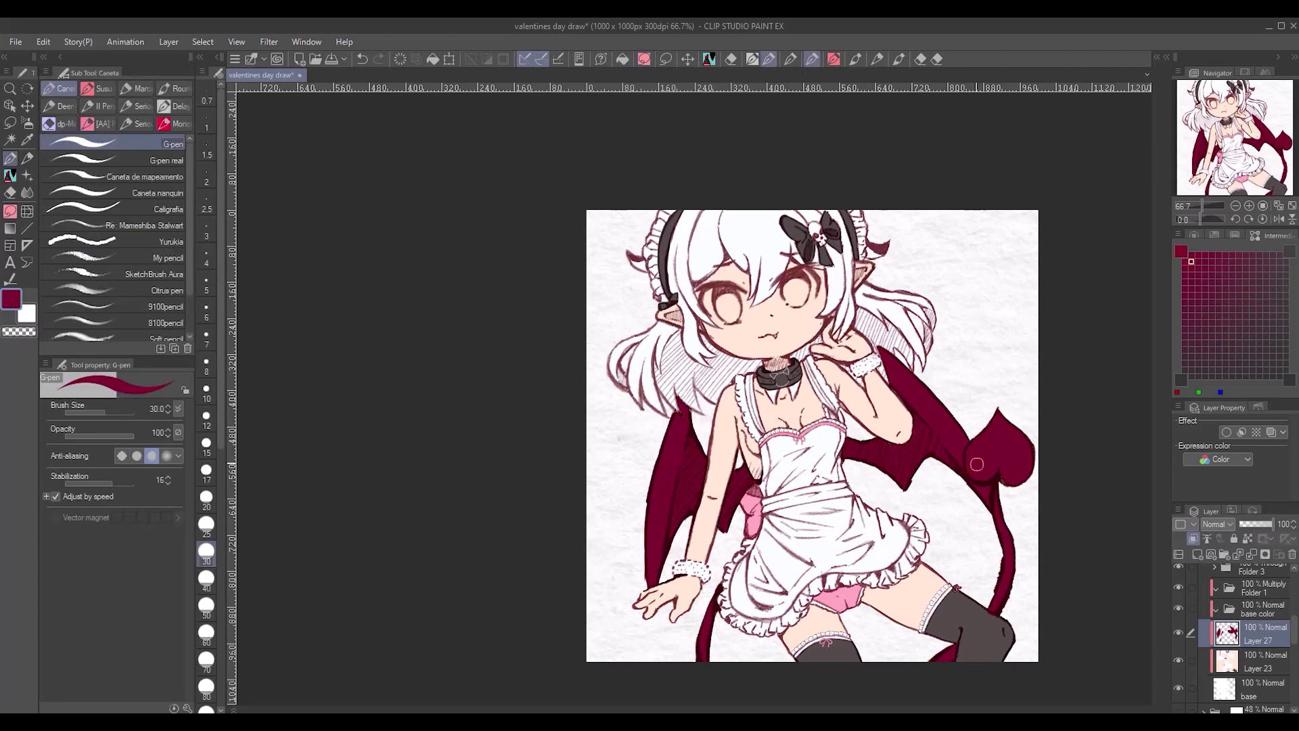
- Recolor the wings and tail dark purple with hue -27, saturation -56 and lower luminosity, and merge their layer down
{"action": "key", "text": "ctrl+u"}
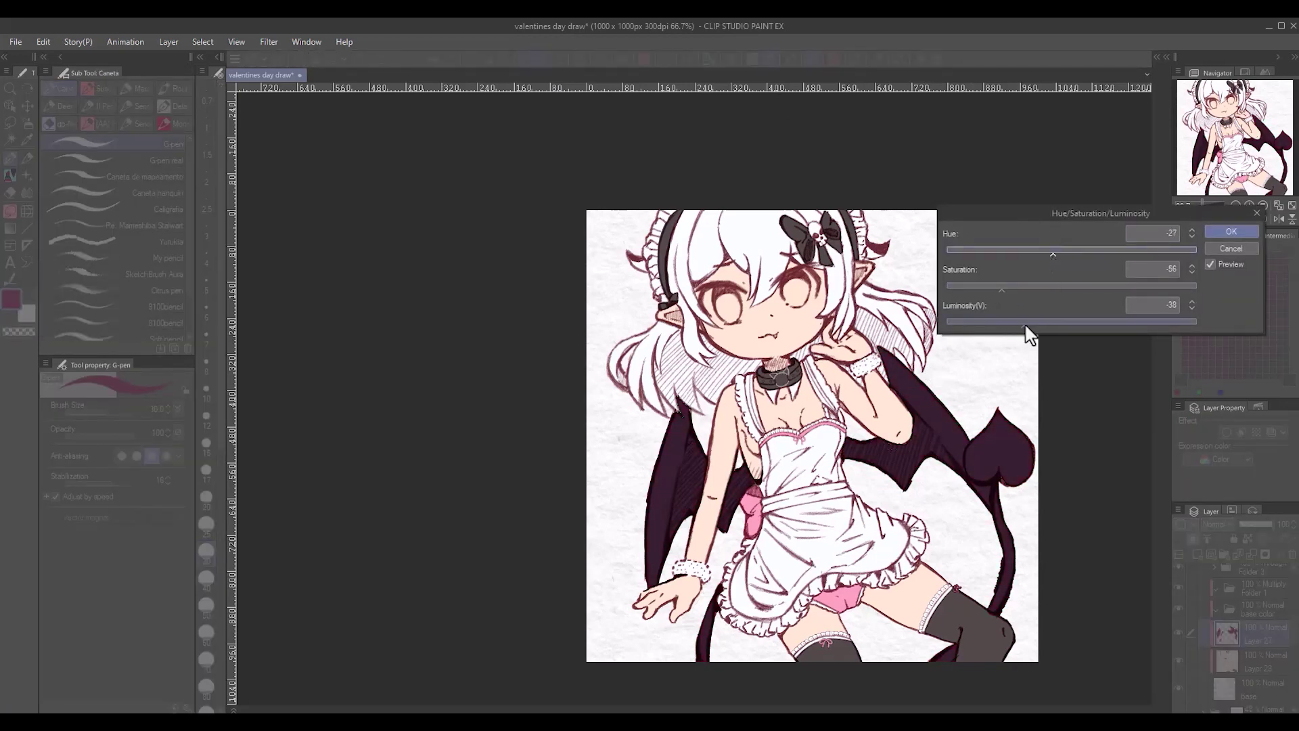
{"action": "key", "text": "Return"}
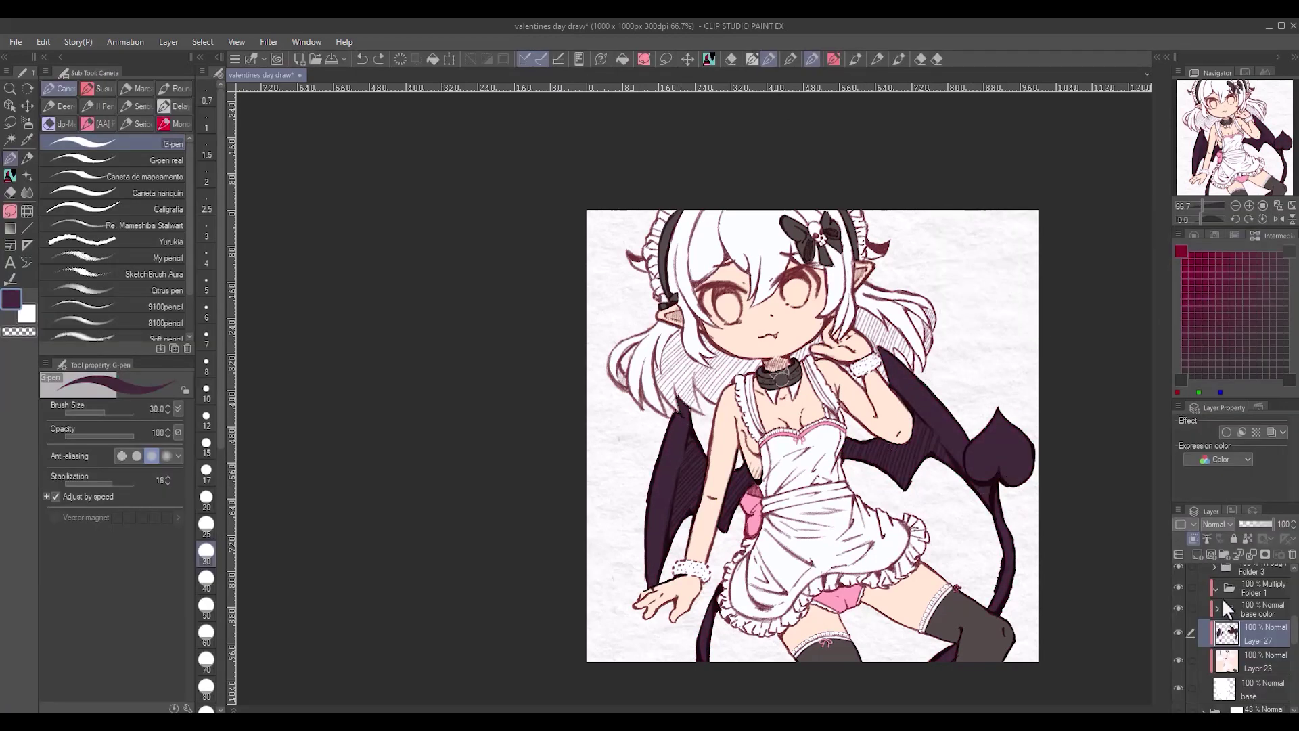
{"action": "key", "text": "ctrl+e"}
- Choose bright cyan from the 160-color set as the paint color for the eyes
{"action": "left_click", "coordinate": [1218, 248]}
{"action": "left_click", "coordinate": [1215, 424]}
{"action": "left_click", "coordinate": [1195, 290]}
{"action": "scroll", "coordinate": [754, 333], "scroll_direction": "up", "scroll_amount": 3}
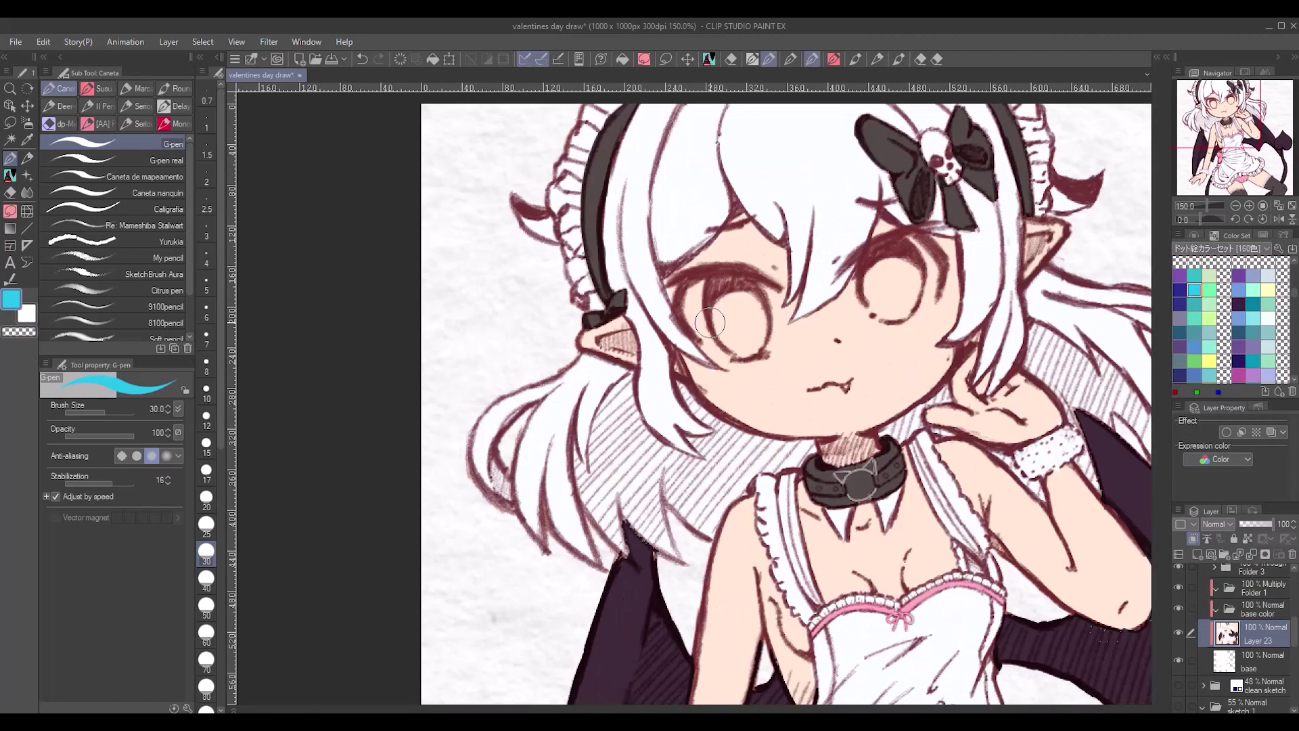
{"action": "key", "text": "bracketleft"}
{"action": "key", "text": "bracketleft"}
{"action": "key", "text": "bracketleft"}
{"action": "key", "text": "bracketleft"}
{"action": "left_click_drag", "start_coordinate": [704, 284], "coordinate": [697, 331]}
{"action": "mouse_move", "coordinate": [765, 281]}
{"action": "left_mouse_down"}
{"action": "mouse_move", "coordinate": [754, 333]}
{"action": "mouse_move", "coordinate": [738, 305]}
{"action": "left_mouse_up"}
{"action": "left_click_drag", "start_coordinate": [860, 271], "coordinate": [913, 258]}
{"action": "mouse_move", "coordinate": [853, 311]}
{"action": "left_mouse_down"}
{"action": "mouse_move", "coordinate": [928, 284]}
{"action": "mouse_move", "coordinate": [860, 298]}
{"action": "left_mouse_up"}
{"action": "key", "text": "ctrl+z"}
{"action": "key", "text": "ctrl+z"}
{"action": "key", "text": "ctrl+z"}
{"action": "key", "text": "ctrl+z"}
{"action": "key", "text": "ctrl+z"}
{"action": "left_click_drag", "start_coordinate": [1083, 473], "coordinate": [933, 440]}
{"action": "left_click", "coordinate": [1019, 545], "text": "alt"}
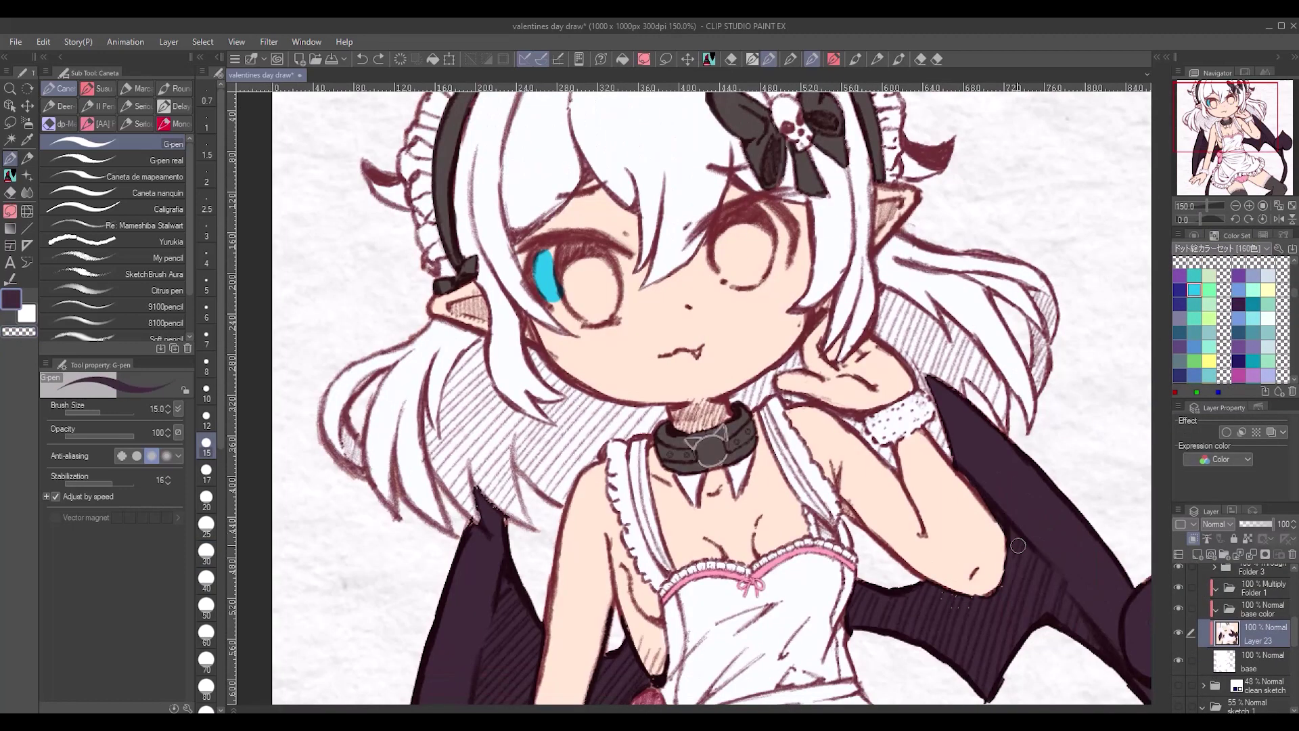
{"action": "key", "text": "ctrl+z"}
{"action": "key", "text": "ctrl+z"}
- Paint both eyes bright cyan with the G-pen on a new layer and erase the spill around them with transparent color
{"action": "left_click", "coordinate": [1194, 289]}
{"action": "mouse_move", "coordinate": [541, 271]}
{"action": "left_mouse_down"}
{"action": "mouse_move", "coordinate": [612, 261]}
{"action": "mouse_move", "coordinate": [621, 308]}
{"action": "mouse_move", "coordinate": [582, 267]}
{"action": "mouse_move", "coordinate": [575, 322]}
{"action": "left_mouse_up"}
{"action": "mouse_move", "coordinate": [694, 245]}
{"action": "left_mouse_down"}
{"action": "mouse_move", "coordinate": [790, 245]}
{"action": "mouse_move", "coordinate": [700, 249]}
{"action": "mouse_move", "coordinate": [697, 285]}
{"action": "left_mouse_up"}
{"action": "left_click_drag", "start_coordinate": [724, 223], "coordinate": [755, 230]}
{"action": "left_click", "coordinate": [19, 332]}
{"action": "left_click_drag", "start_coordinate": [697, 274], "coordinate": [692, 215]}
{"action": "key", "text": "c"}
{"action": "left_click", "coordinate": [207, 261]}
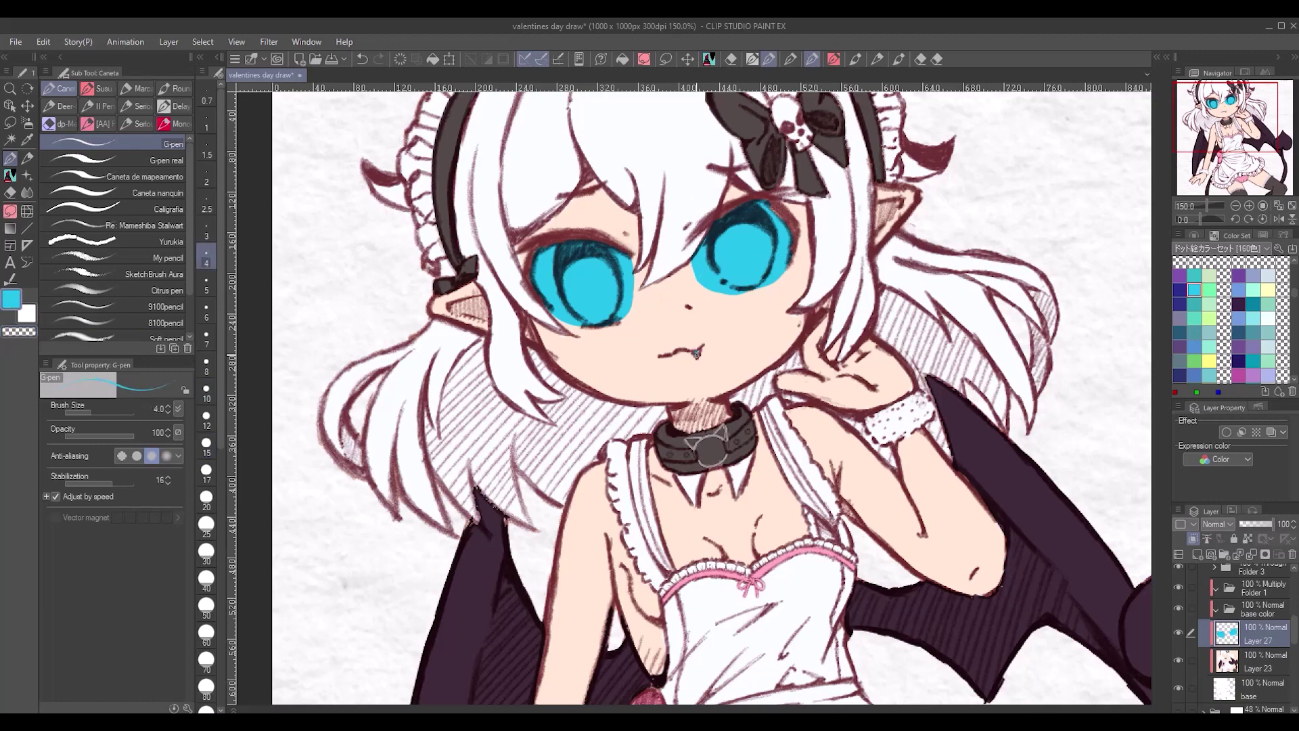
- Turn the cyan eye fill white with a Hue/Saturation/Luminosity adjustment and merge its layer down
{"action": "key", "text": "ctrl+u"}
{"action": "left_click_drag", "start_coordinate": [1171, 325], "coordinate": [1191, 303]}
{"action": "key", "text": "Return"}
{"action": "key", "text": "ctrl+minus"}
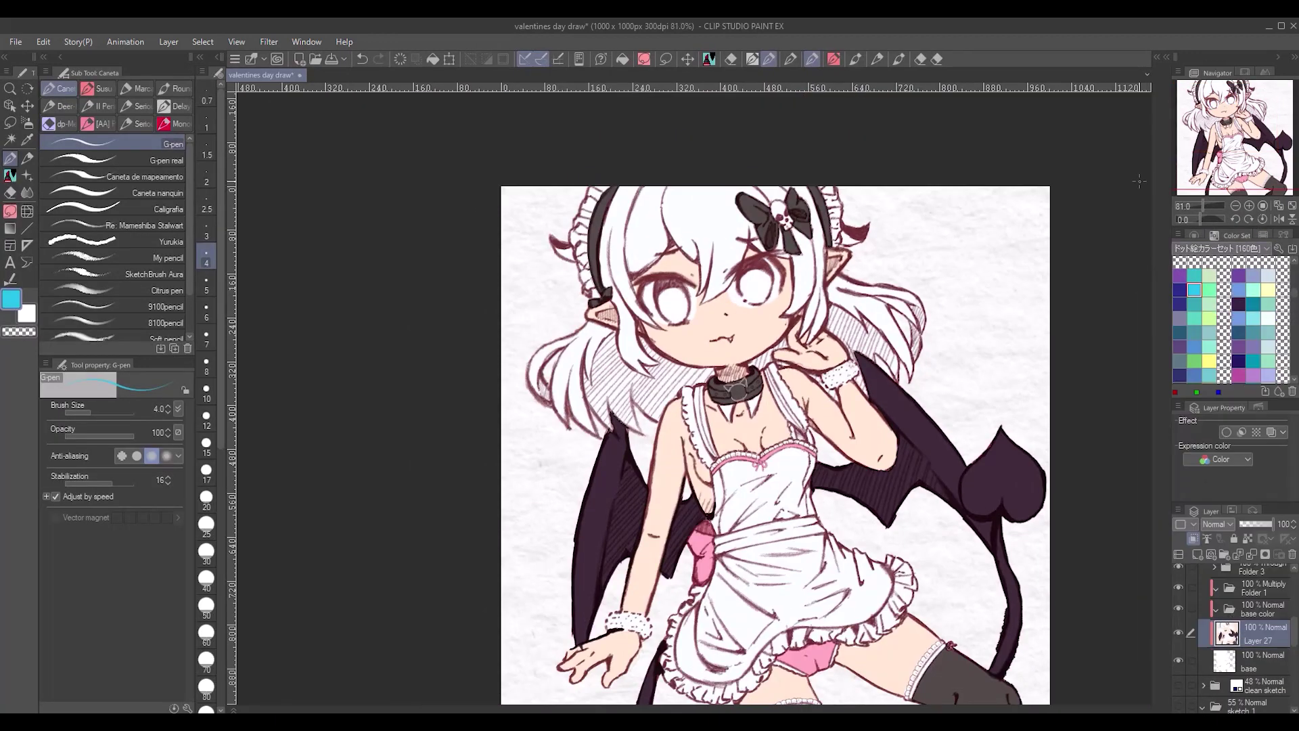
- Choose crimson red from the color set and set the G-pen to size 25 for the irises
{"action": "scroll", "coordinate": [1191, 303], "scroll_direction": "down", "scroll_amount": 5}
{"action": "key", "text": "ctrl+plus"}
{"action": "left_click_drag", "start_coordinate": [609, 349], "coordinate": [616, 342]}
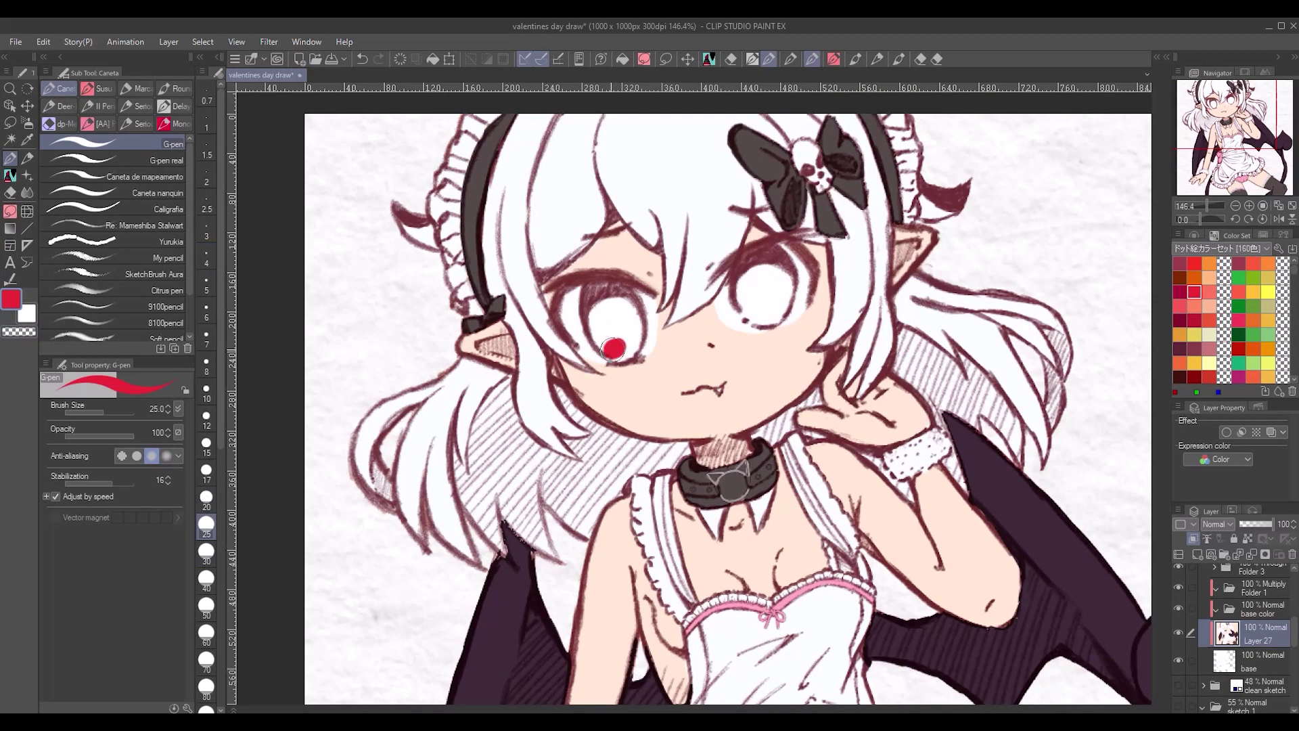
{"action": "left_click_drag", "start_coordinate": [592, 291], "coordinate": [630, 352]}
{"action": "left_click_drag", "start_coordinate": [745, 257], "coordinate": [785, 318]}
{"action": "key", "text": "ctrl+minus"}
{"action": "key", "text": "ctrl+u"}
{"action": "left_click_drag", "start_coordinate": [1072, 322], "coordinate": [1099, 323]}
{"action": "key", "text": "Escape"}
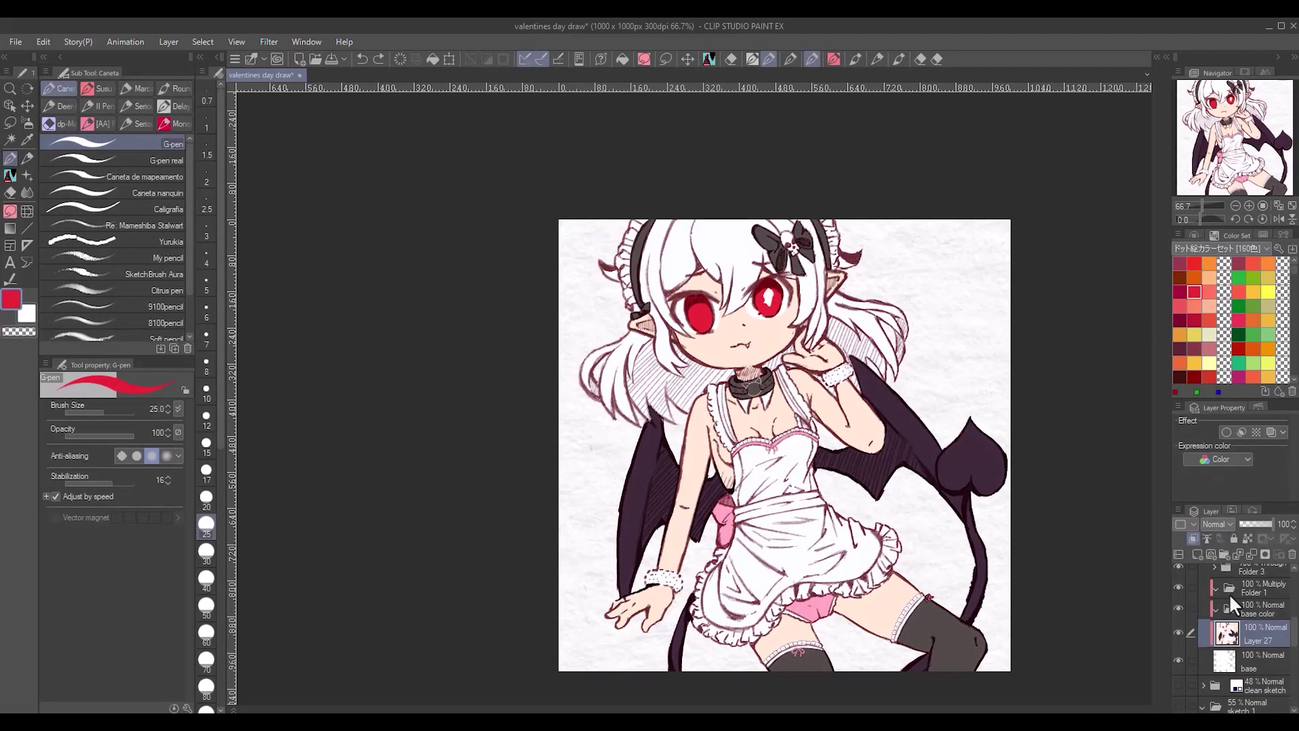
{"action": "key", "text": "ctrl+z"}
{"action": "key", "text": "ctrl+z"}
- Paint both irises crimson red on a new layer and lighten the red slightly with a Hue/Saturation/Luminosity adjustment
{"action": "key", "text": "ctrl+plus"}
{"action": "left_click_drag", "start_coordinate": [666, 291], "coordinate": [717, 359]}
{"action": "left_click_drag", "start_coordinate": [833, 257], "coordinate": [856, 282]}
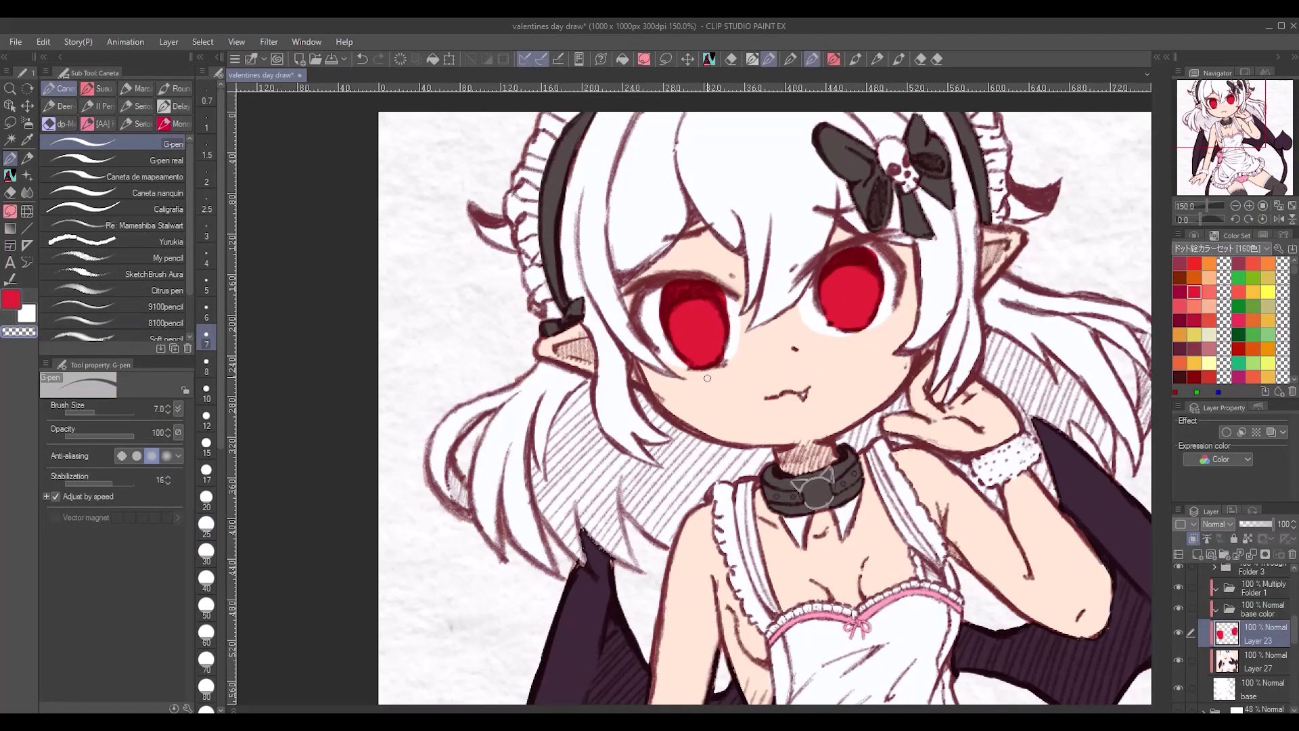
{"action": "key", "text": "ctrl+u"}
{"action": "left_click_drag", "start_coordinate": [1100, 323], "coordinate": [1095, 332]}
{"action": "key", "text": "Return"}
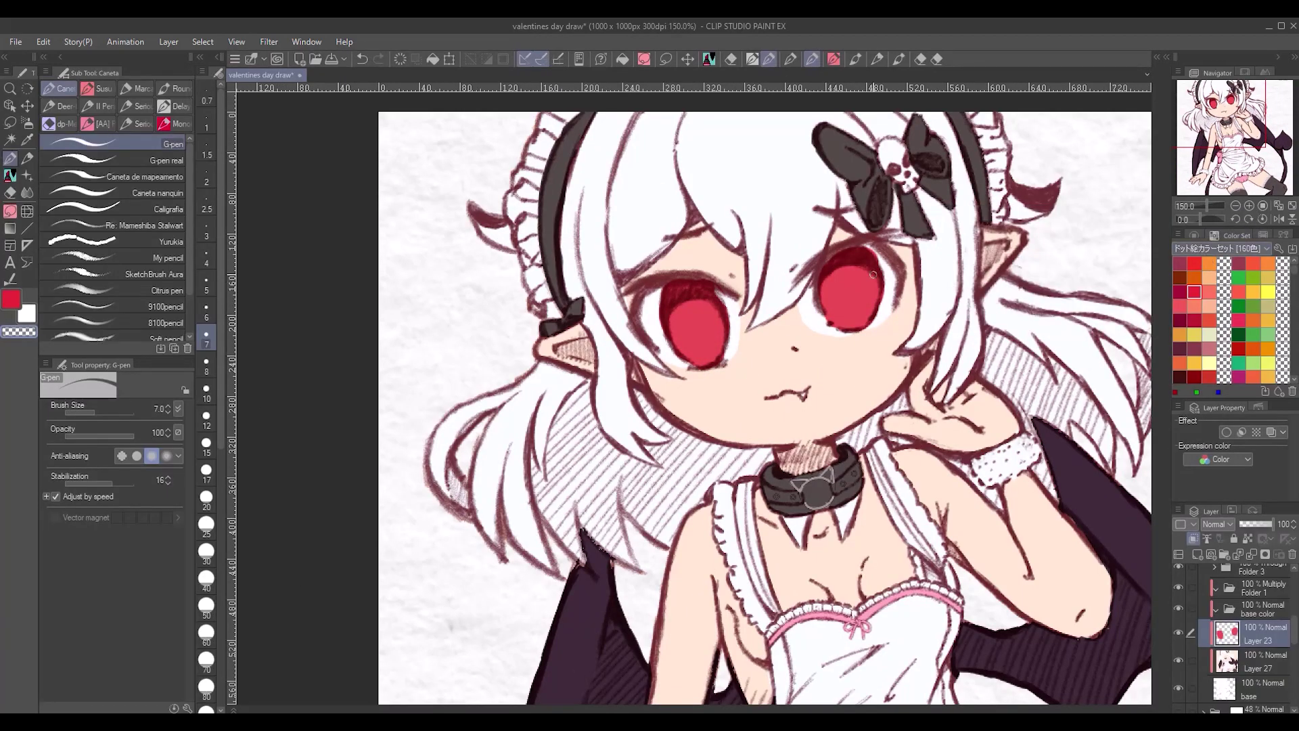
- Merge Layer 23 down into Layer 27 and lock the merged layer's transparent pixels
{"action": "key", "text": "ctrl+minus"}
{"action": "key", "text": "ctrl+minus"}
{"action": "key", "text": "ctrl+e"}
{"action": "left_click", "coordinate": [1248, 540]}
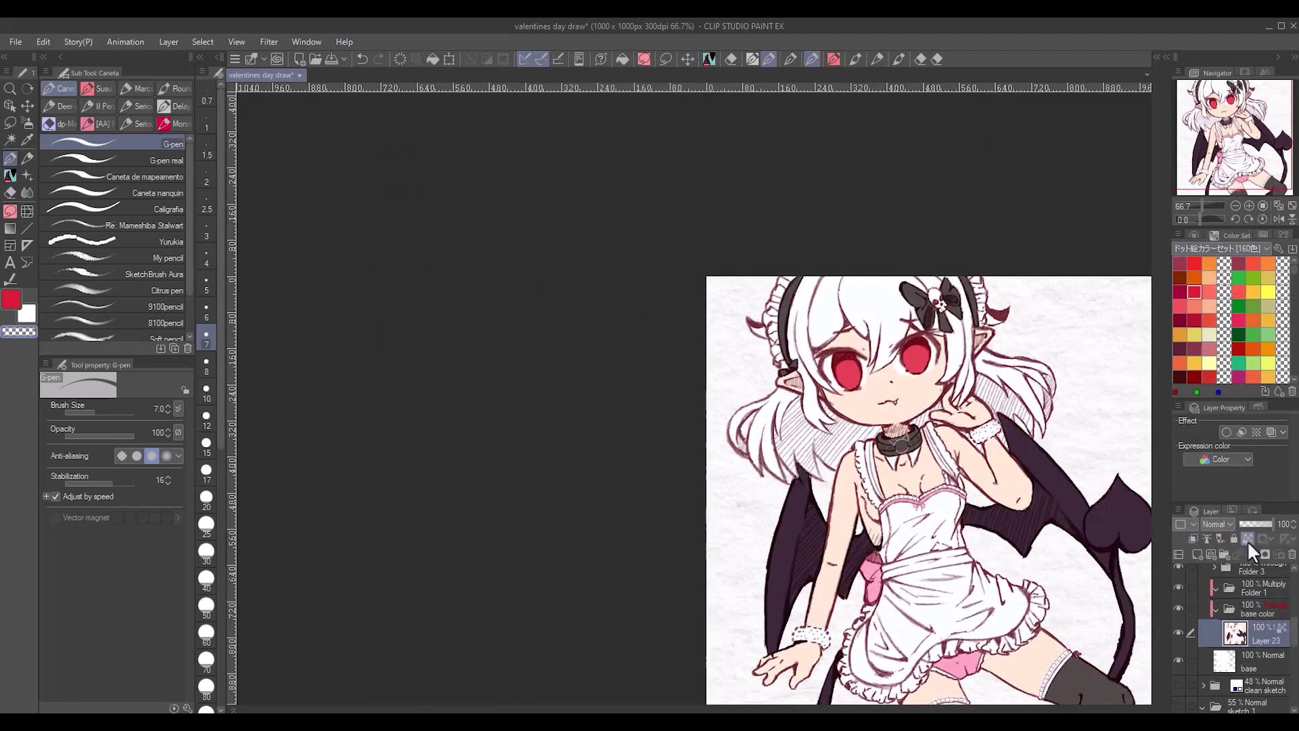
{"action": "key", "text": "y"}
{"action": "left_click_drag", "start_coordinate": [904, 628], "coordinate": [833, 616]}
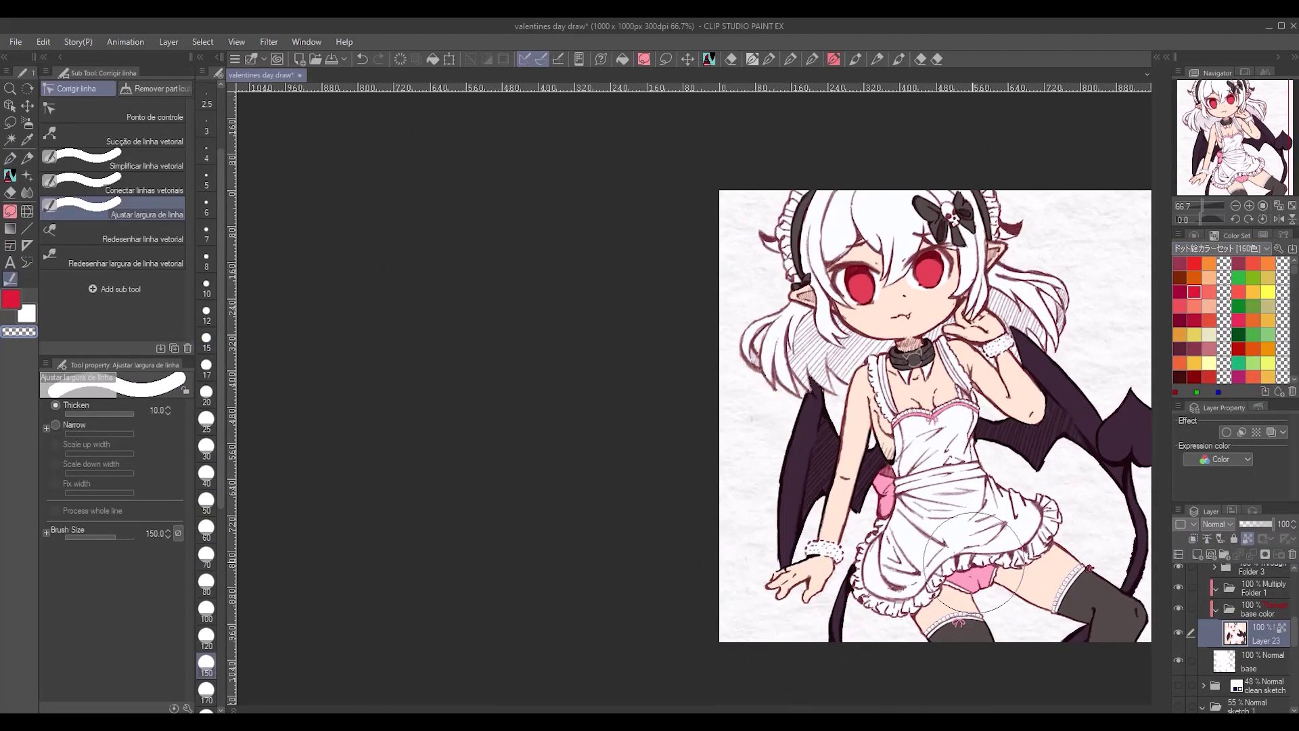
- Hide the base color folder, select Folder 1 and pick a light gray from the Color set for 5% step gray
{"action": "key", "text": "p"}
{"action": "left_click", "coordinate": [1178, 608]}
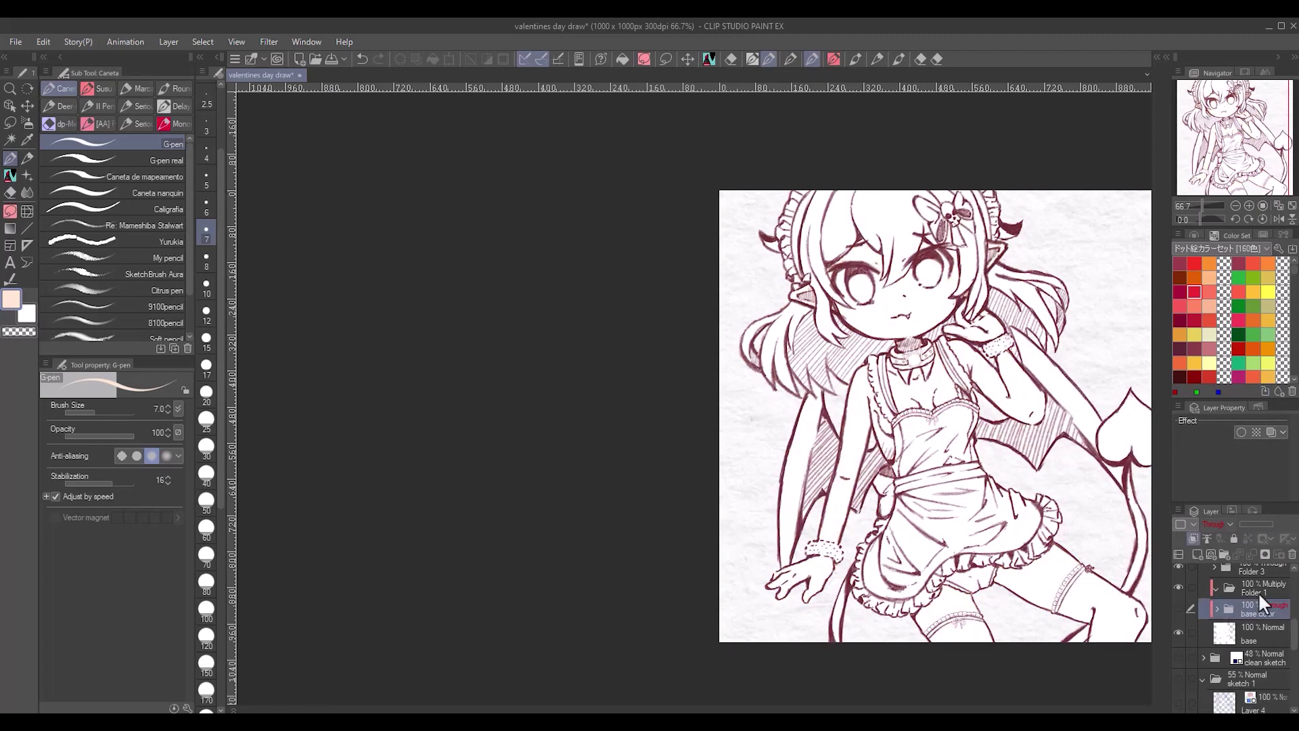
{"action": "left_click", "coordinate": [1258, 591]}
{"action": "left_click", "coordinate": [1266, 248]}
{"action": "left_click", "coordinate": [1216, 327]}
{"action": "left_click", "coordinate": [1269, 263]}
- Add a new layer in Folder 1 and set the T marker/base Coating 2 brush to size 8, opacity 84 and texture density 77
{"action": "key", "text": "b"}
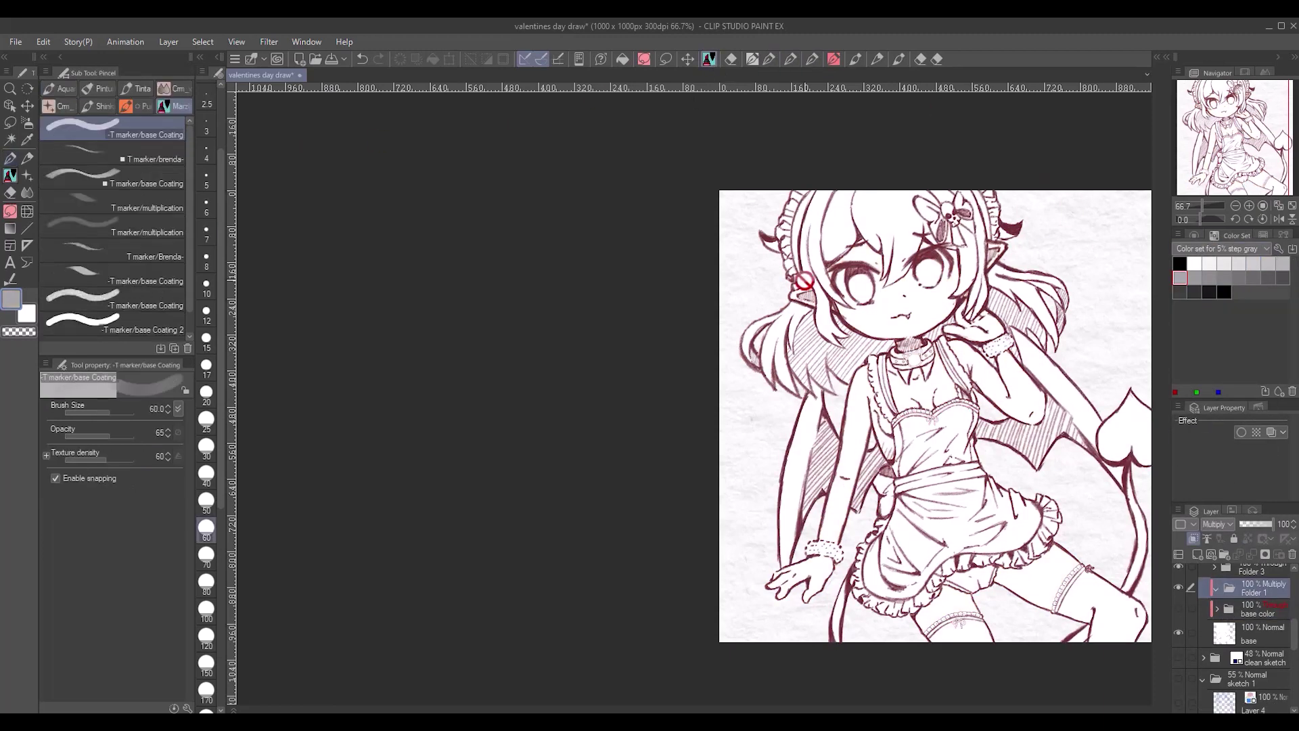
{"action": "scroll", "coordinate": [873, 237], "scroll_direction": "up", "scroll_amount": 3}
{"action": "key", "text": "ctrl+shift+n"}
{"action": "left_click_drag", "start_coordinate": [844, 177], "coordinate": [880, 255]}
{"action": "key", "text": "ctrl+z"}
{"action": "key", "text": "ctrl+z"}
{"action": "key", "text": "ctrl+z"}
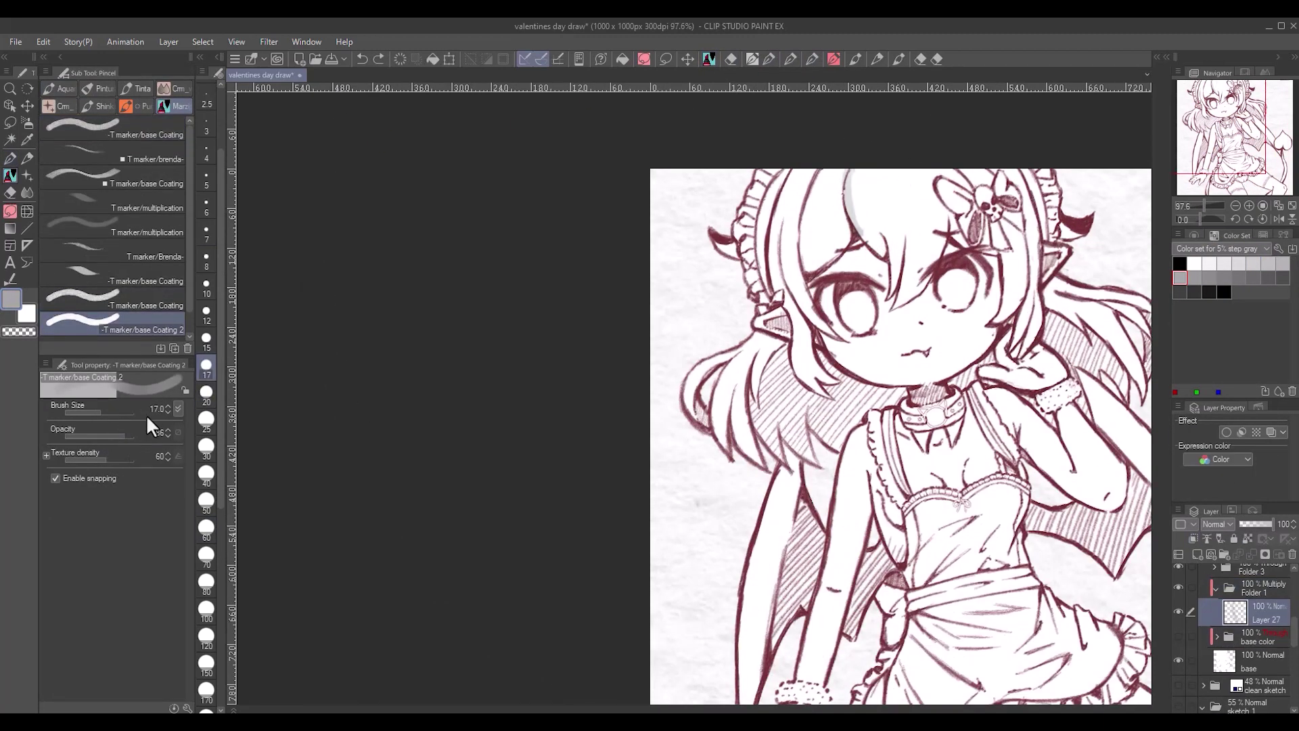
{"action": "left_click", "coordinate": [126, 432]}
{"action": "left_click", "coordinate": [207, 258]}
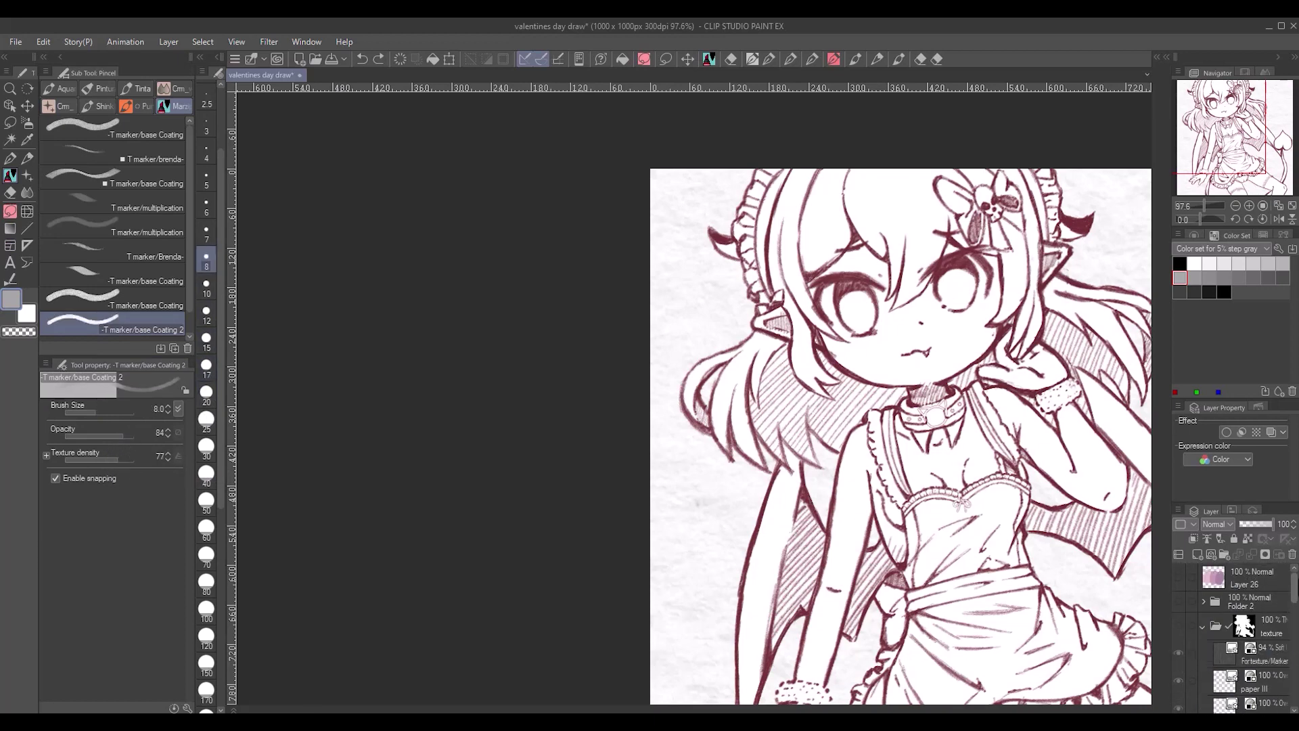
- Shade the jaw, neck and inner ear in gray, and fill the hatched back hair beside the neck
{"action": "scroll", "coordinate": [859, 214], "scroll_direction": "up", "scroll_amount": 2}
{"action": "mouse_move", "coordinate": [801, 395]}
{"action": "left_mouse_down"}
{"action": "mouse_move", "coordinate": [912, 477]}
{"action": "mouse_move", "coordinate": [803, 400]}
{"action": "mouse_move", "coordinate": [988, 497]}
{"action": "left_mouse_up"}
{"action": "key", "text": "bracketright"}
{"action": "key", "text": "bracketright"}
{"action": "key", "text": "bracketright"}
{"action": "key", "text": "bracketright"}
{"action": "key", "text": "bracketright"}
{"action": "left_click_drag", "start_coordinate": [722, 478], "coordinate": [799, 595]}
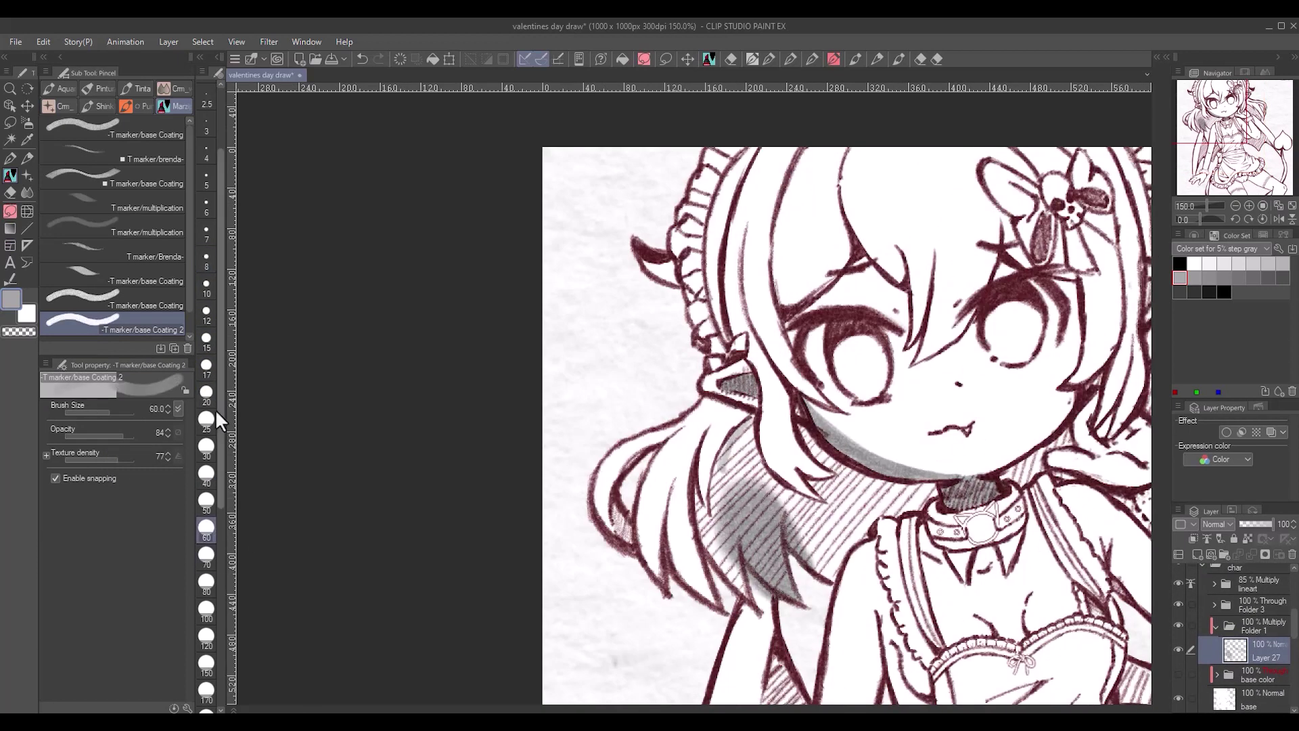
{"action": "key", "text": "ctrl+z"}
{"action": "left_click_drag", "start_coordinate": [745, 434], "coordinate": [717, 575]}
{"action": "left_click_drag", "start_coordinate": [744, 474], "coordinate": [697, 595]}
{"action": "scroll", "coordinate": [781, 467], "scroll_direction": "down", "scroll_amount": 1}
{"action": "left_click_drag", "start_coordinate": [777, 457], "coordinate": [856, 511]}
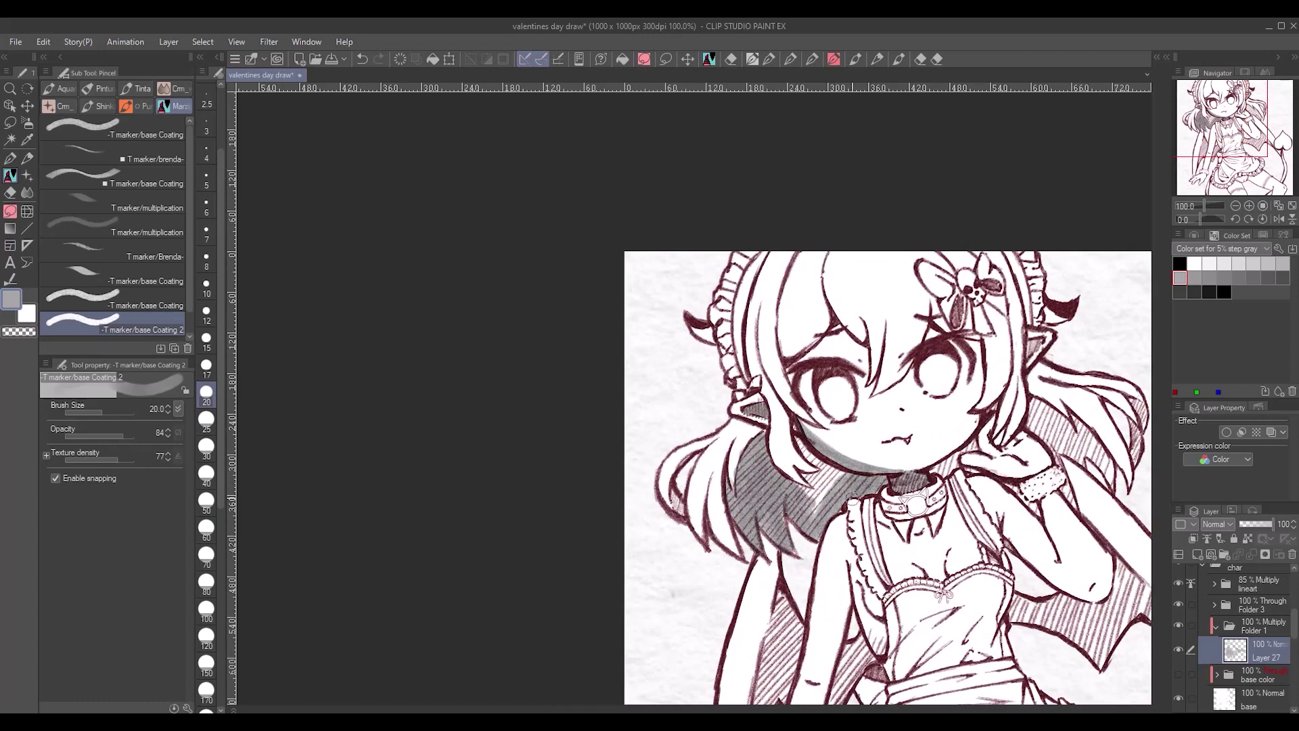
- Lighten the gray shading with a hue/saturation adjustment and shade the underside of the hair behind the raised hand
{"action": "key", "text": "ctrl+u"}
{"action": "key", "text": "Escape"}
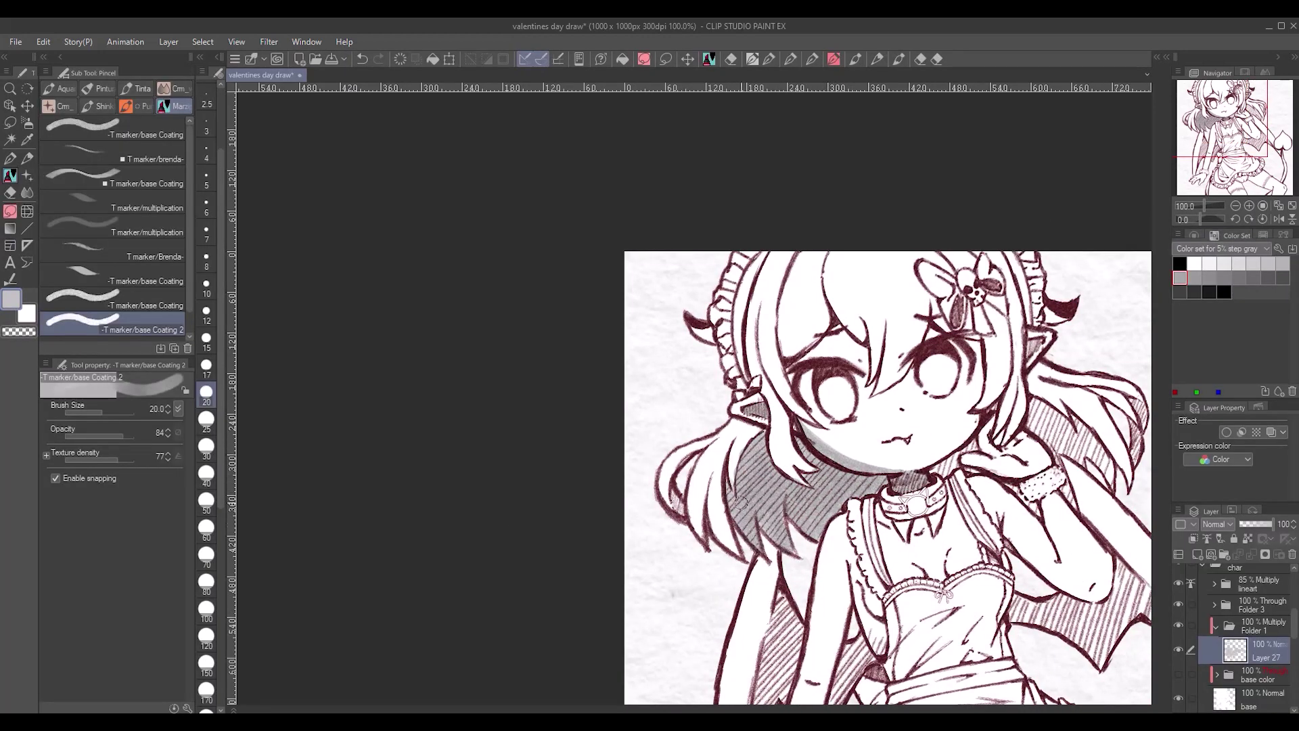
{"action": "left_click_drag", "start_coordinate": [1036, 406], "coordinate": [1117, 484]}
{"action": "left_click_drag", "start_coordinate": [1137, 396], "coordinate": [1116, 491]}
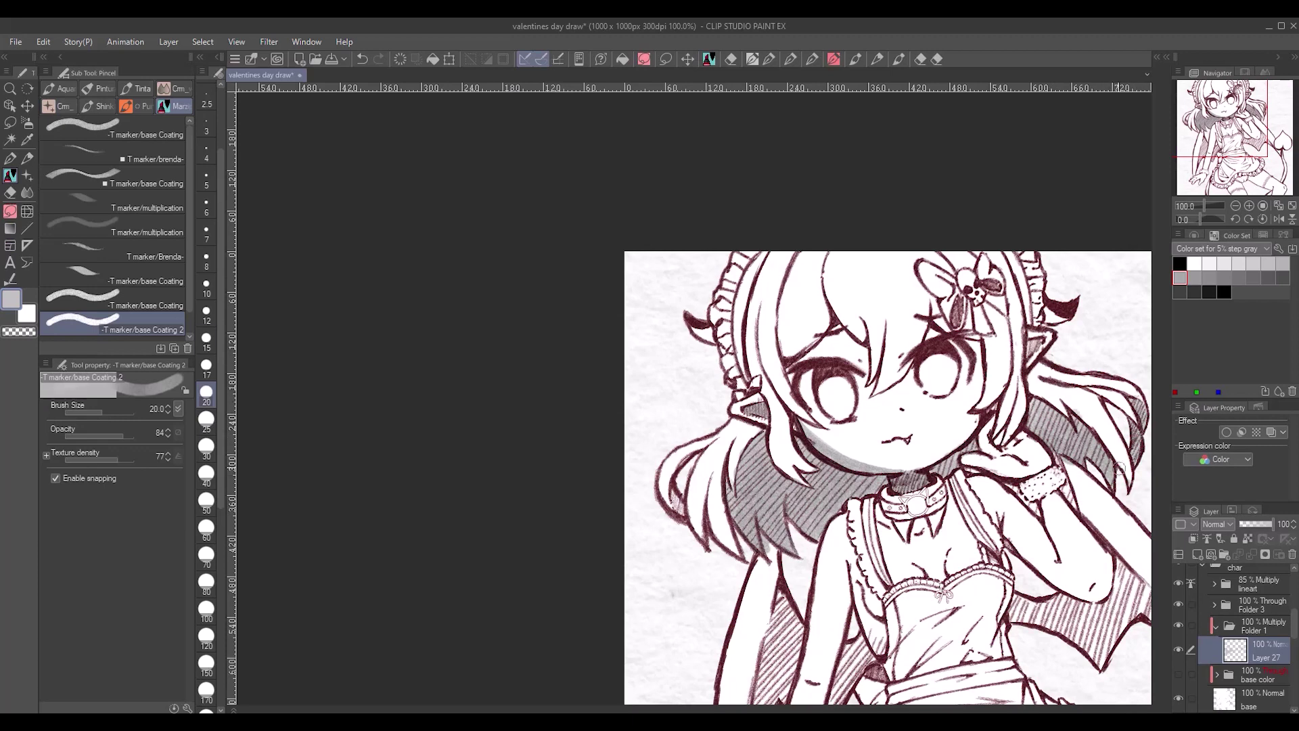
- Shade the hatched inner membranes of both wings in gray with brush size 15
{"action": "key", "text": "bracketleft"}
{"action": "key", "text": "bracketleft"}
{"action": "left_click_drag", "start_coordinate": [1042, 338], "coordinate": [995, 412]}
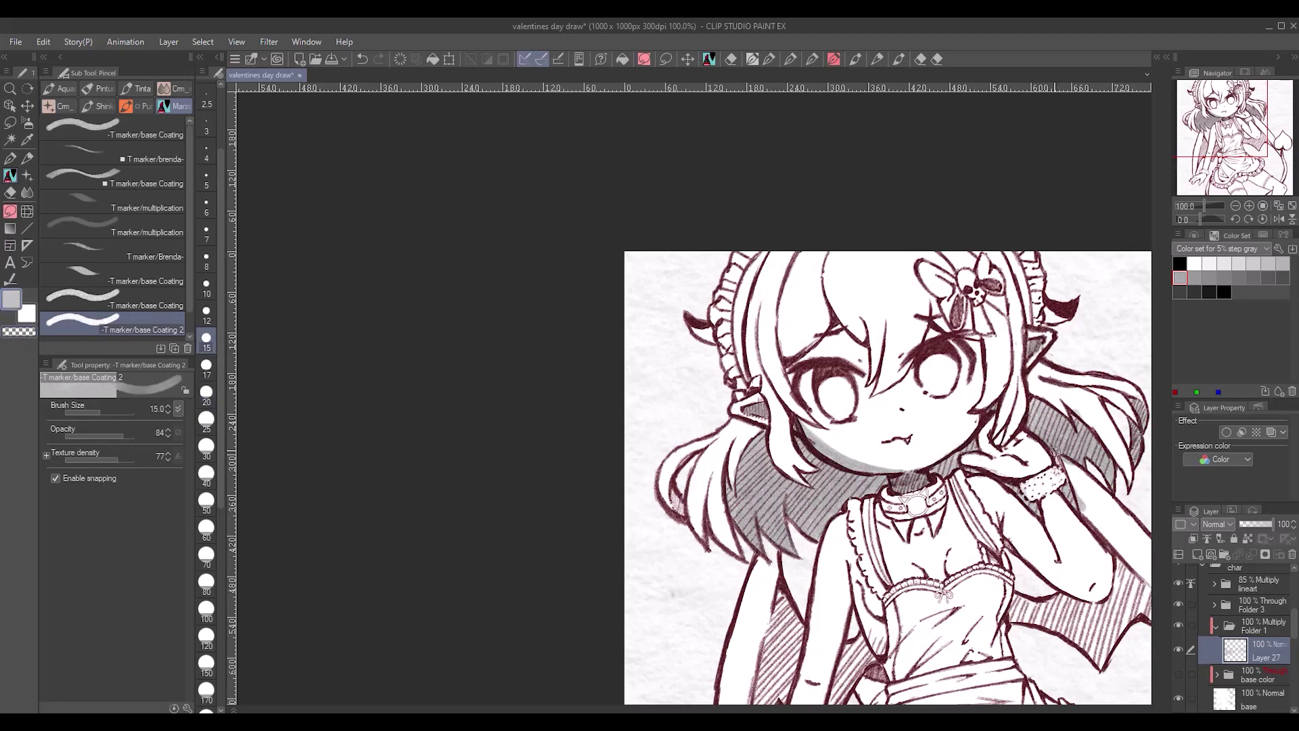
{"action": "left_click_drag", "start_coordinate": [1032, 631], "coordinate": [1071, 511]}
{"action": "left_click_drag", "start_coordinate": [836, 467], "coordinate": [805, 589]}
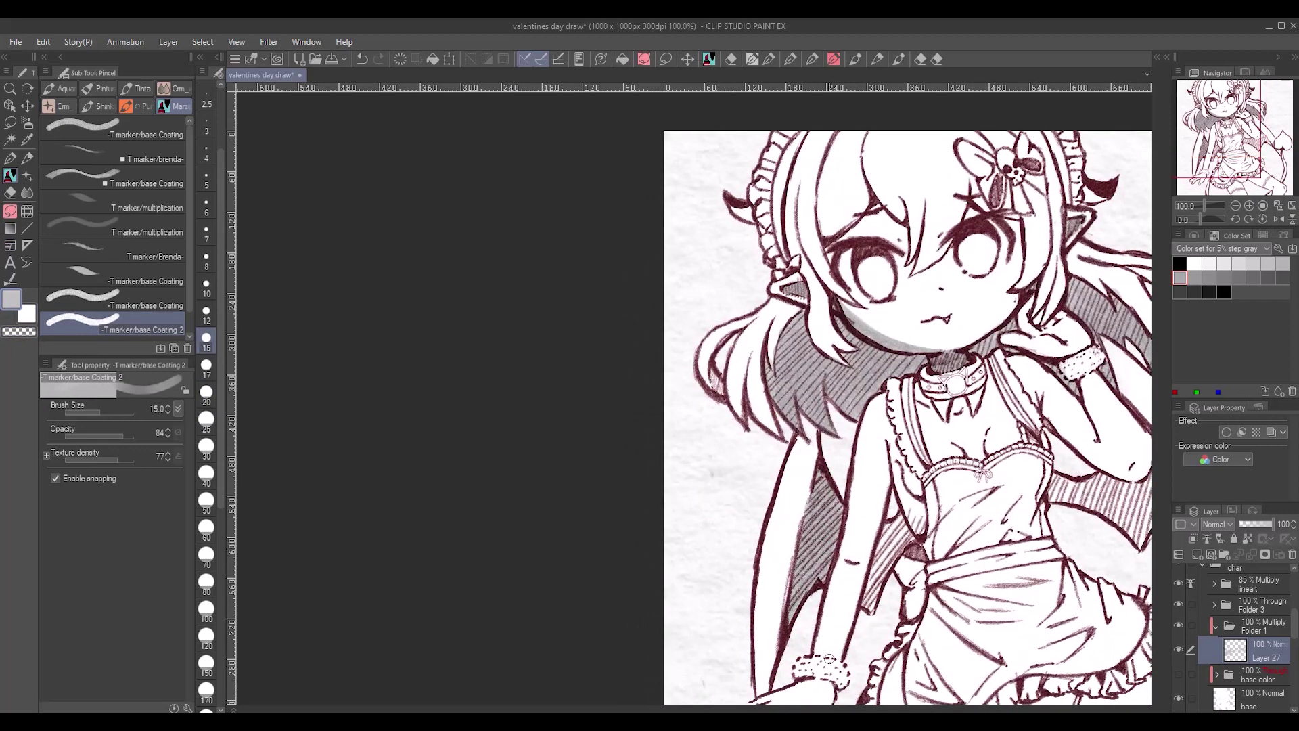
{"action": "left_click_drag", "start_coordinate": [874, 518], "coordinate": [903, 609]}
{"action": "mouse_move", "coordinate": [1052, 474]}
{"action": "left_mouse_down"}
{"action": "mouse_move", "coordinate": [1140, 548]}
{"action": "mouse_move", "coordinate": [777, 440]}
{"action": "left_mouse_up"}
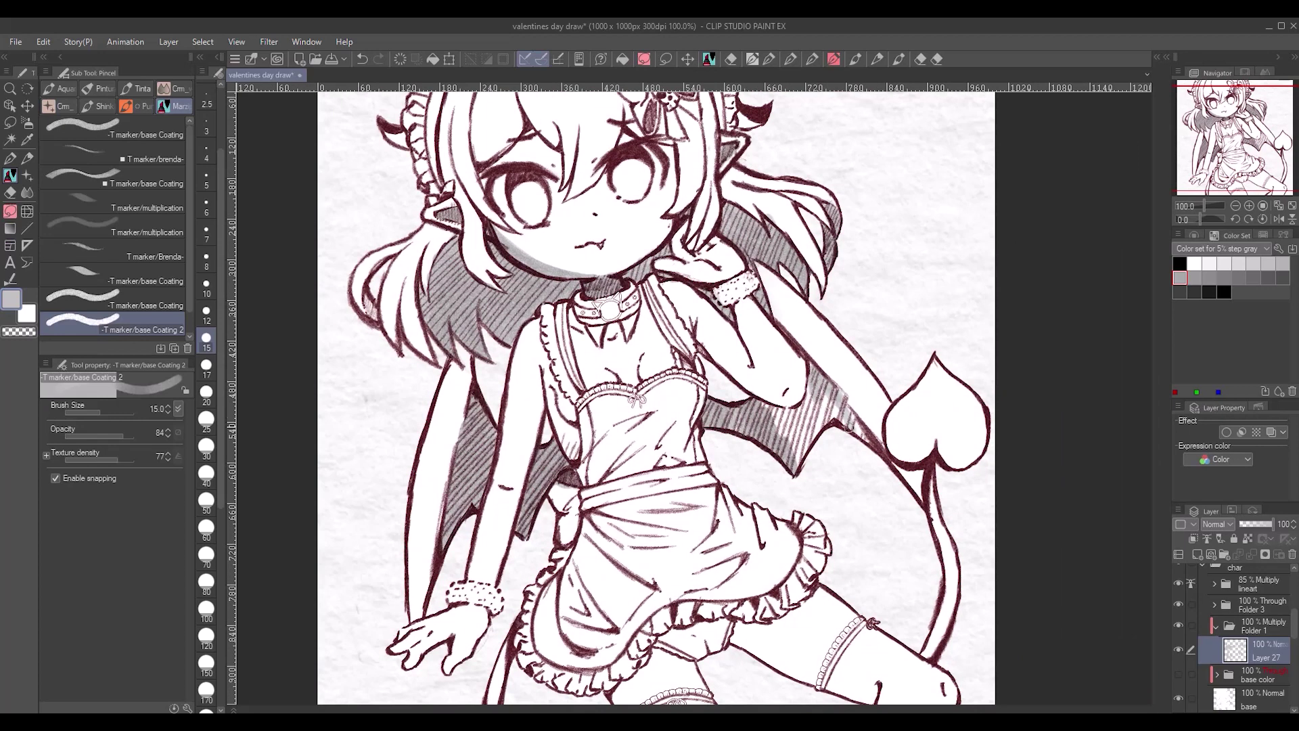
{"action": "mouse_move", "coordinate": [846, 389]}
{"action": "left_mouse_down"}
{"action": "mouse_move", "coordinate": [778, 467]}
{"action": "mouse_move", "coordinate": [785, 447]}
{"action": "mouse_move", "coordinate": [853, 554]}
{"action": "left_mouse_up"}
- Shade the ruffles of the maid headband with small brush sizes 10 and 6
{"action": "left_click", "coordinate": [207, 286]}
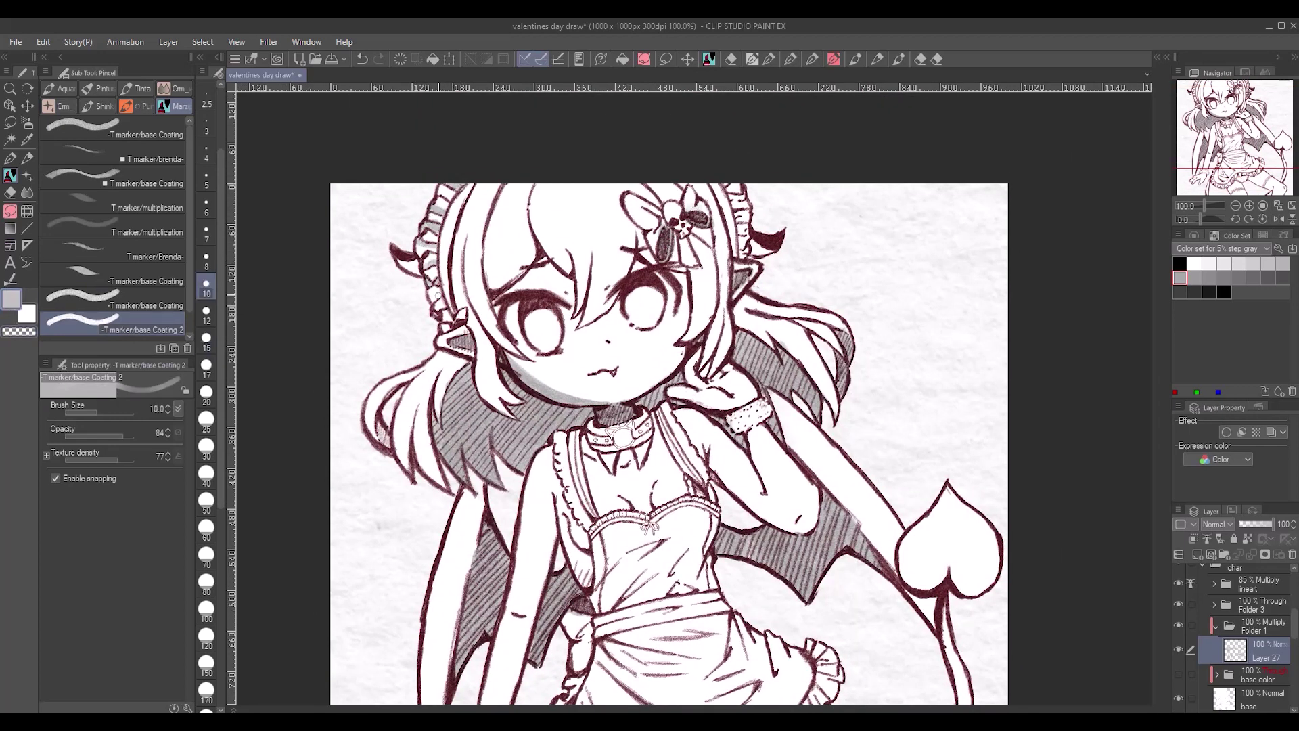
{"action": "key", "text": "bracketleft"}
{"action": "key", "text": "bracketleft"}
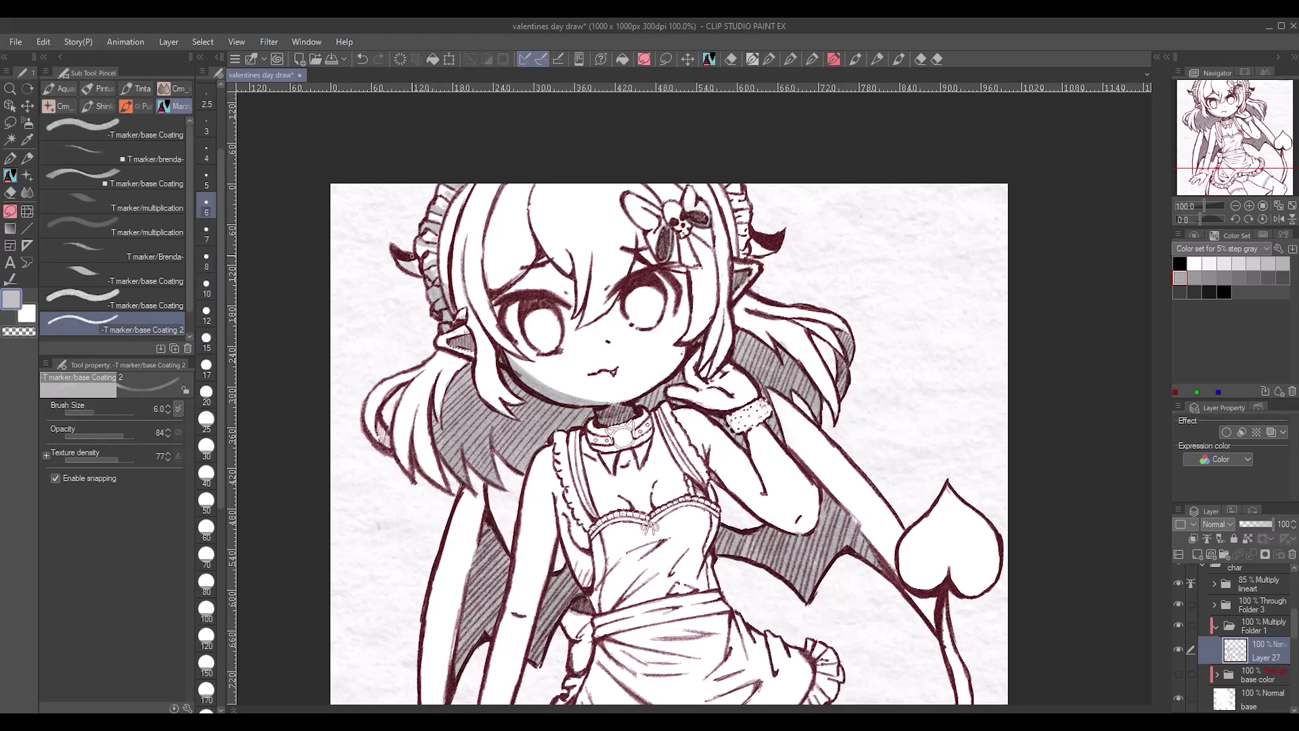
- Shade the bangs, side locks, hair bow and pigtail strands in gray with brush size 8
{"action": "left_click", "coordinate": [206, 262]}
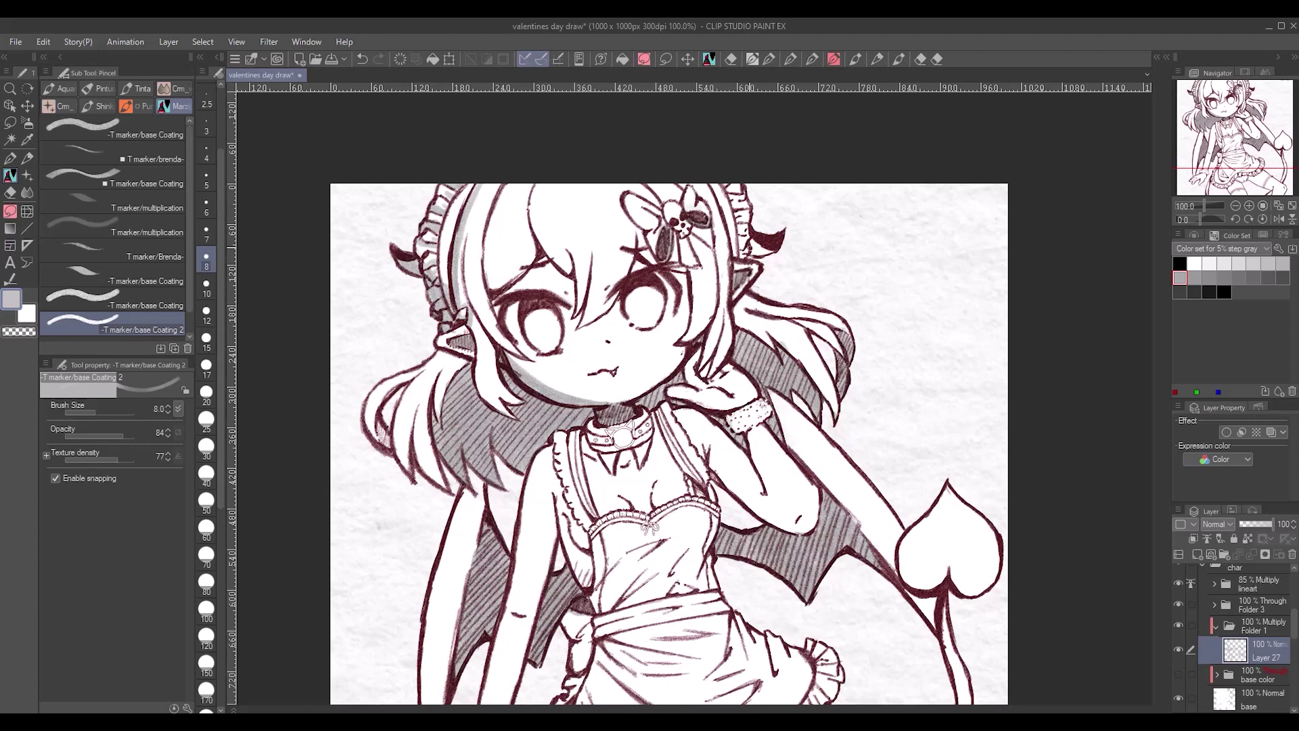
{"action": "left_click_drag", "start_coordinate": [518, 414], "coordinate": [482, 381]}
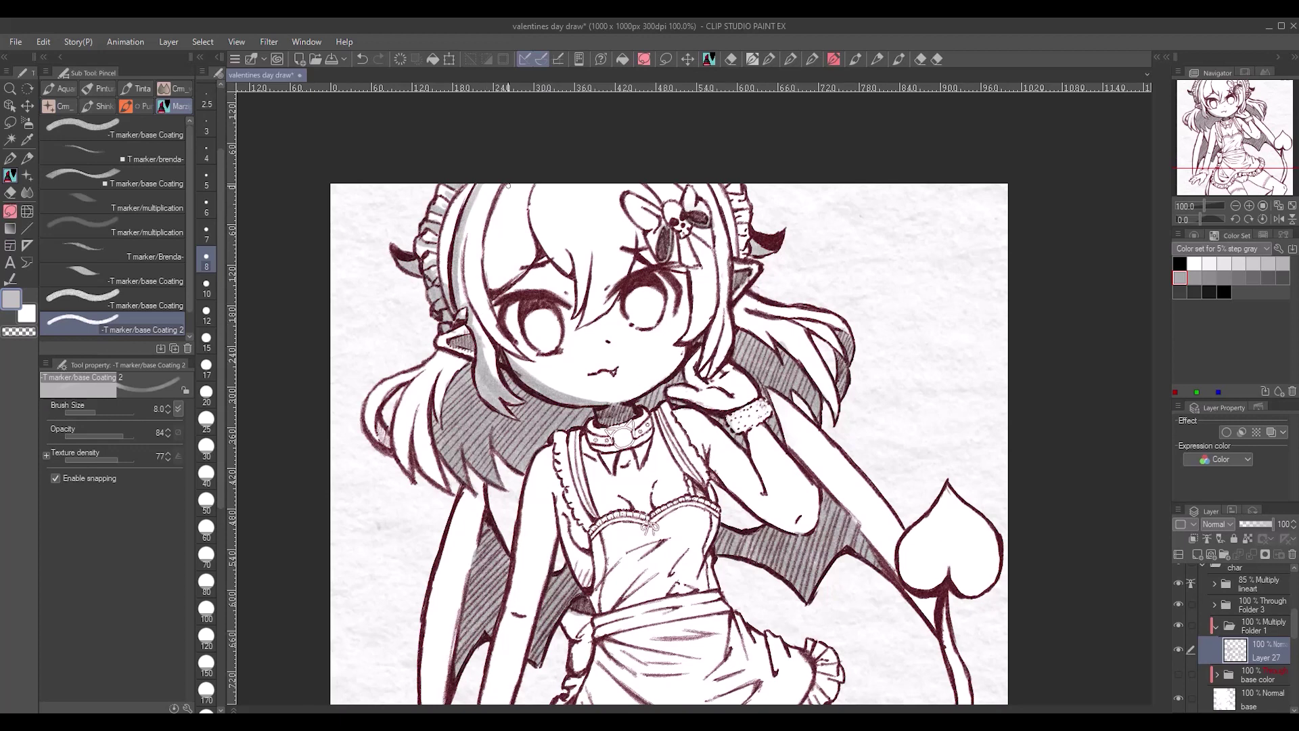
{"action": "left_click_drag", "start_coordinate": [509, 185], "coordinate": [492, 270]}
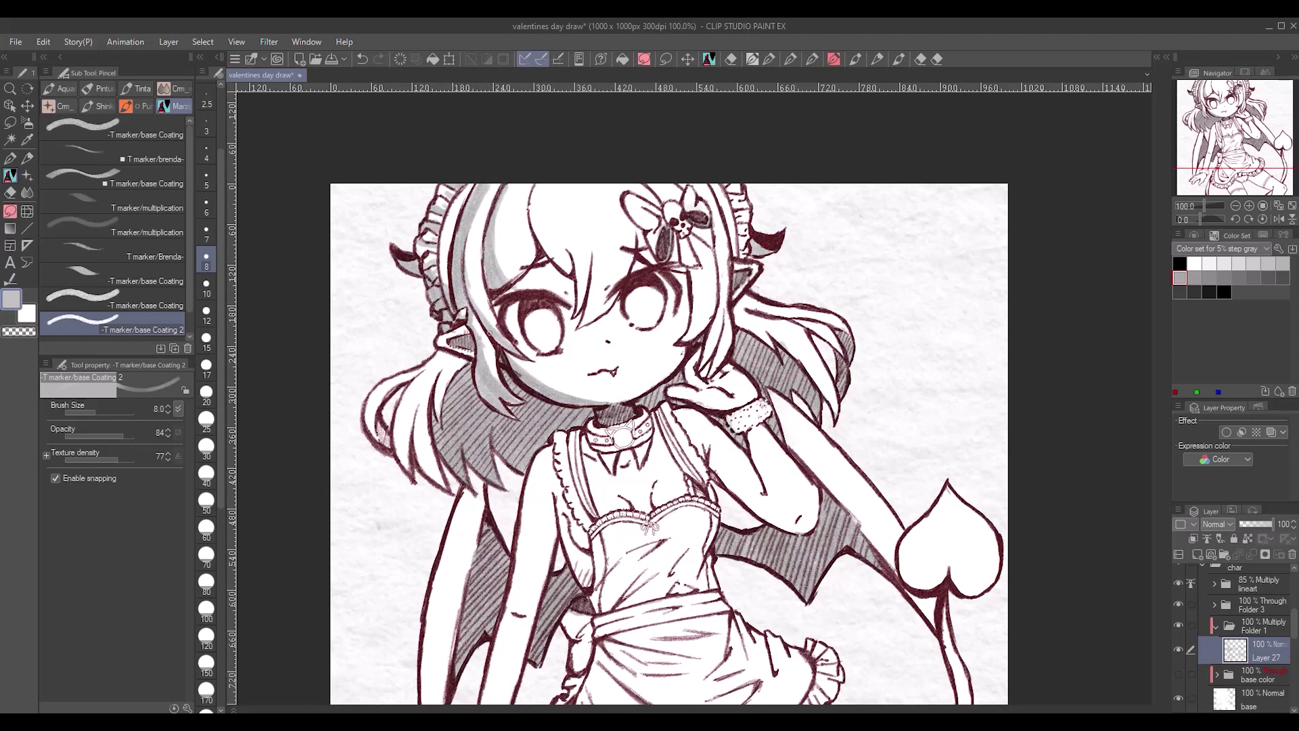
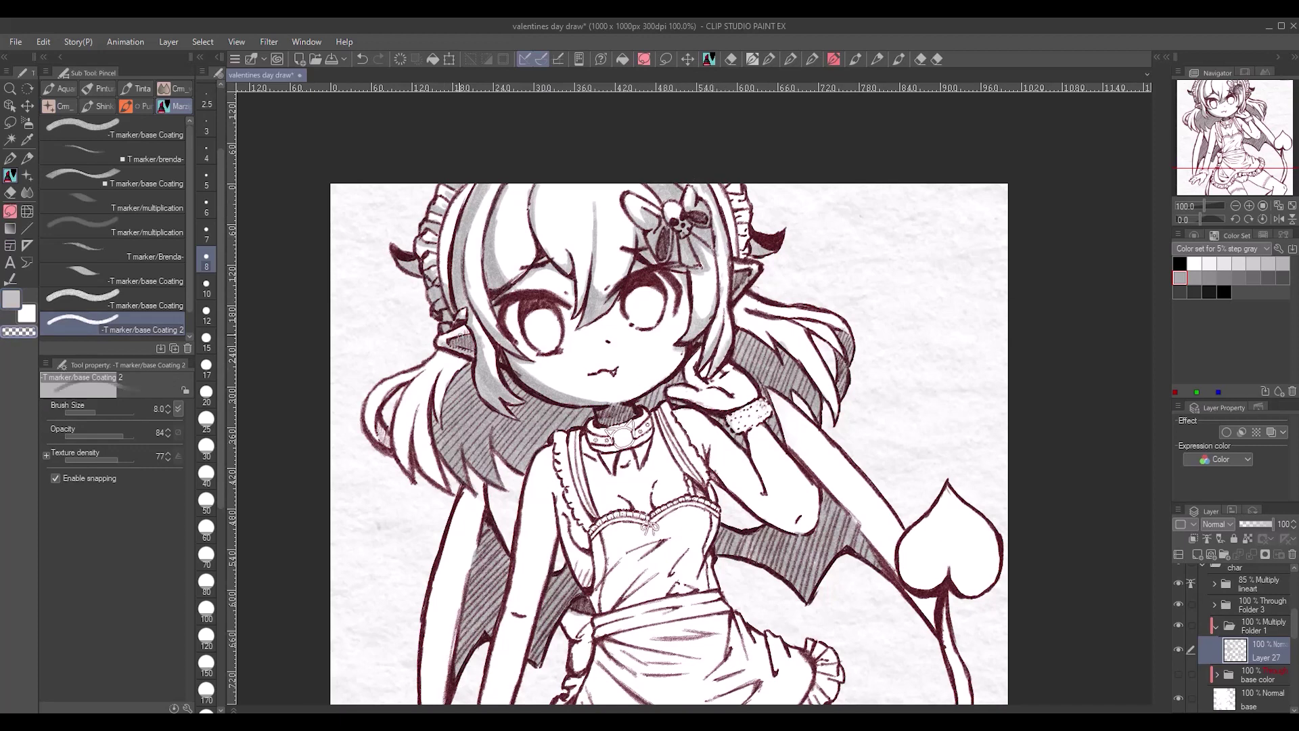
{"action": "left_click_drag", "start_coordinate": [411, 380], "coordinate": [397, 469]}
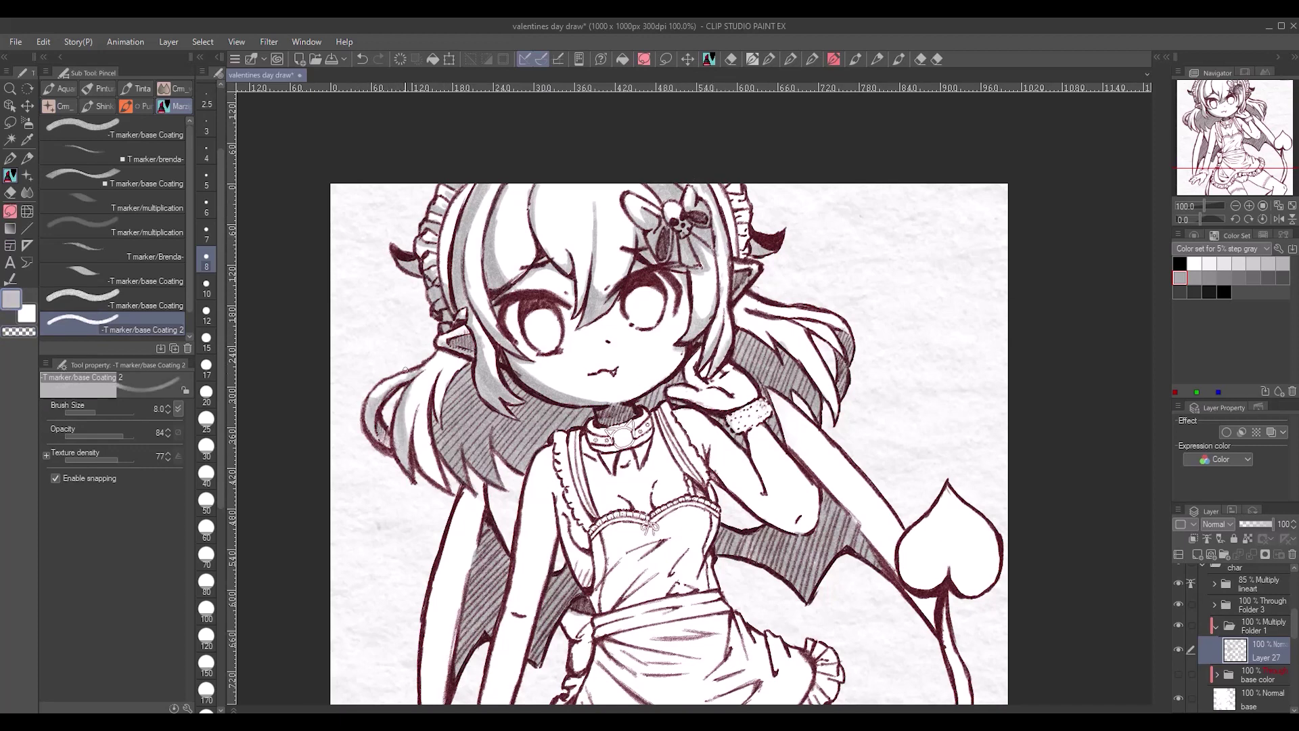
{"action": "left_click_drag", "start_coordinate": [439, 399], "coordinate": [413, 478]}
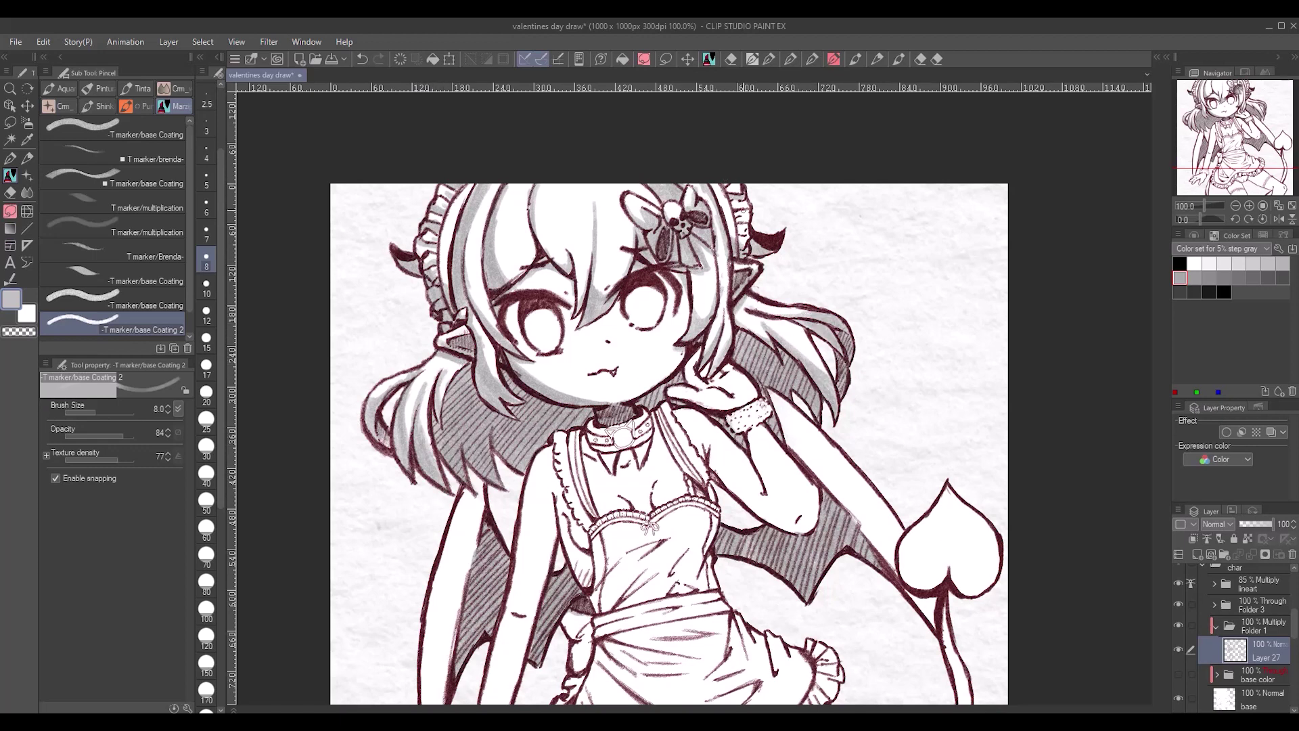
- Shade the chest skin below the collar and beside the apron strap, using brush sizes 12 and 7
{"action": "key", "text": "bracketleft"}
{"action": "key", "text": "bracketleft"}
{"action": "key", "text": "bracketright"}
{"action": "key", "text": "bracketright"}
{"action": "key", "text": "bracketright"}
{"action": "key", "text": "bracketright"}
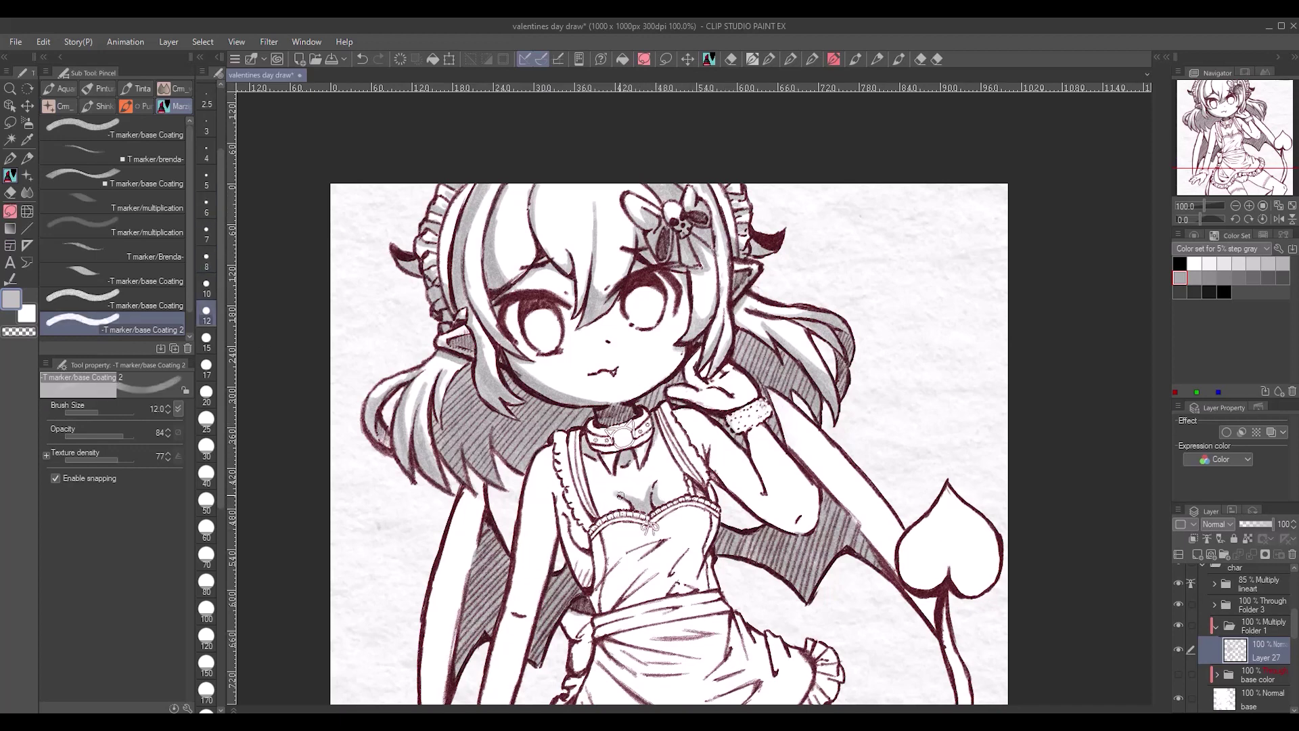
{"action": "key", "text": "bracketleft"}
{"action": "key", "text": "bracketleft"}
{"action": "key", "text": "bracketleft"}
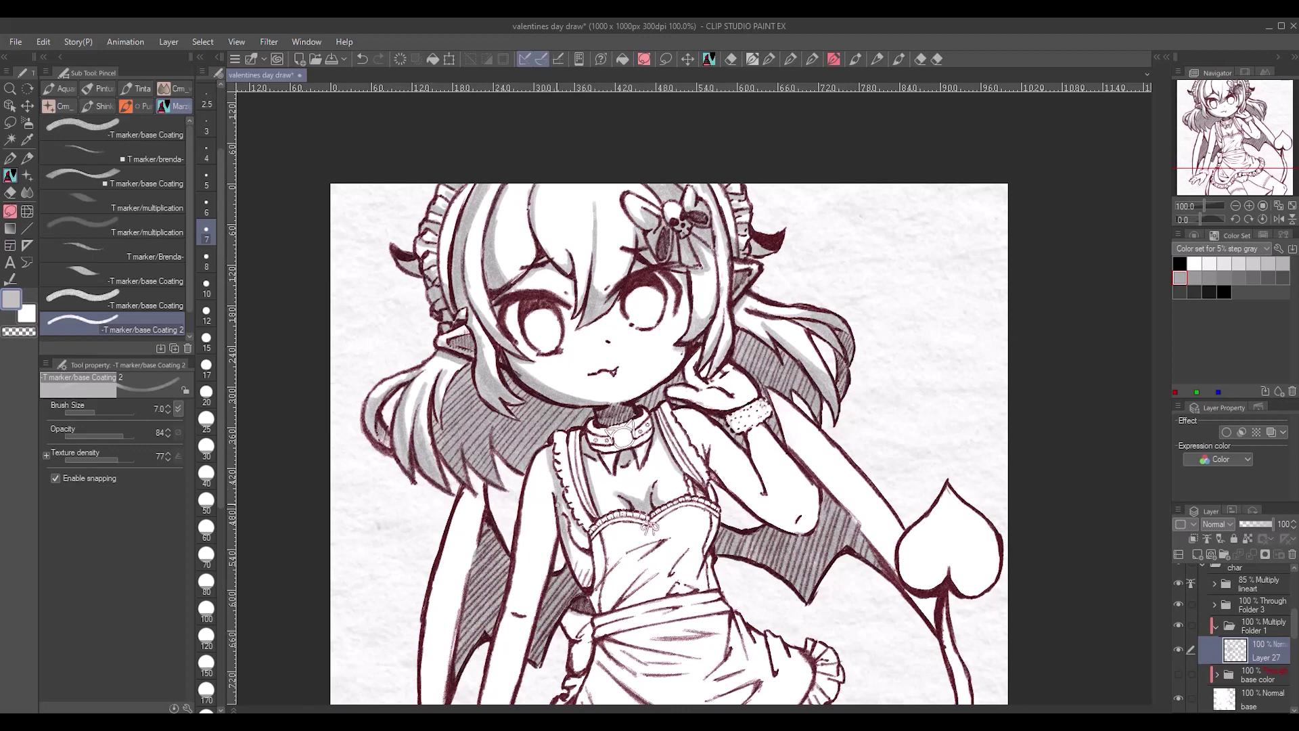
- Shade the collar around the neck in gray with brush size 10
{"action": "key", "text": "bracketright"}
{"action": "key", "text": "bracketright"}
{"action": "left_click_drag", "start_coordinate": [589, 430], "coordinate": [639, 443]}
{"action": "key", "text": "bracketleft"}
{"action": "key", "text": "bracketleft"}
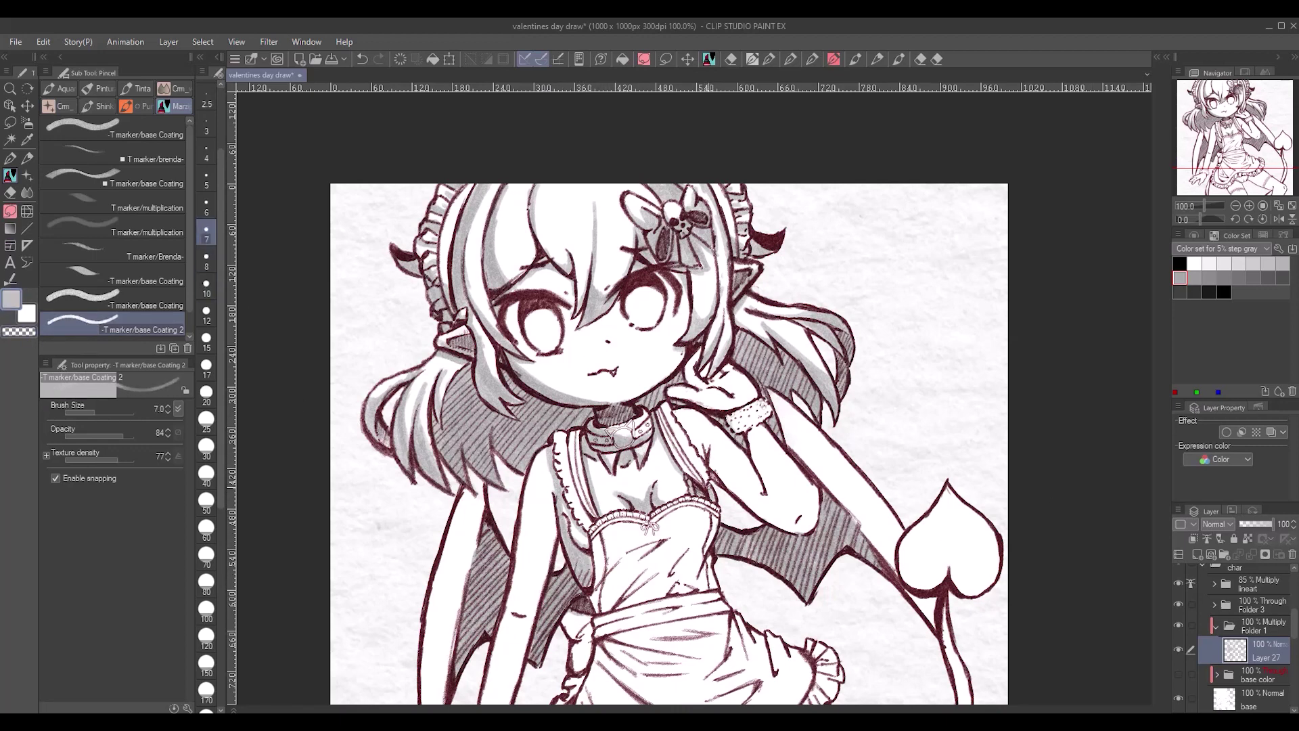
- Shade the apron's shoulder-strap ruffles with brush size 5 and the bodice with brush size 15
{"action": "key", "text": "bracketleft"}
{"action": "key", "text": "bracketleft"}
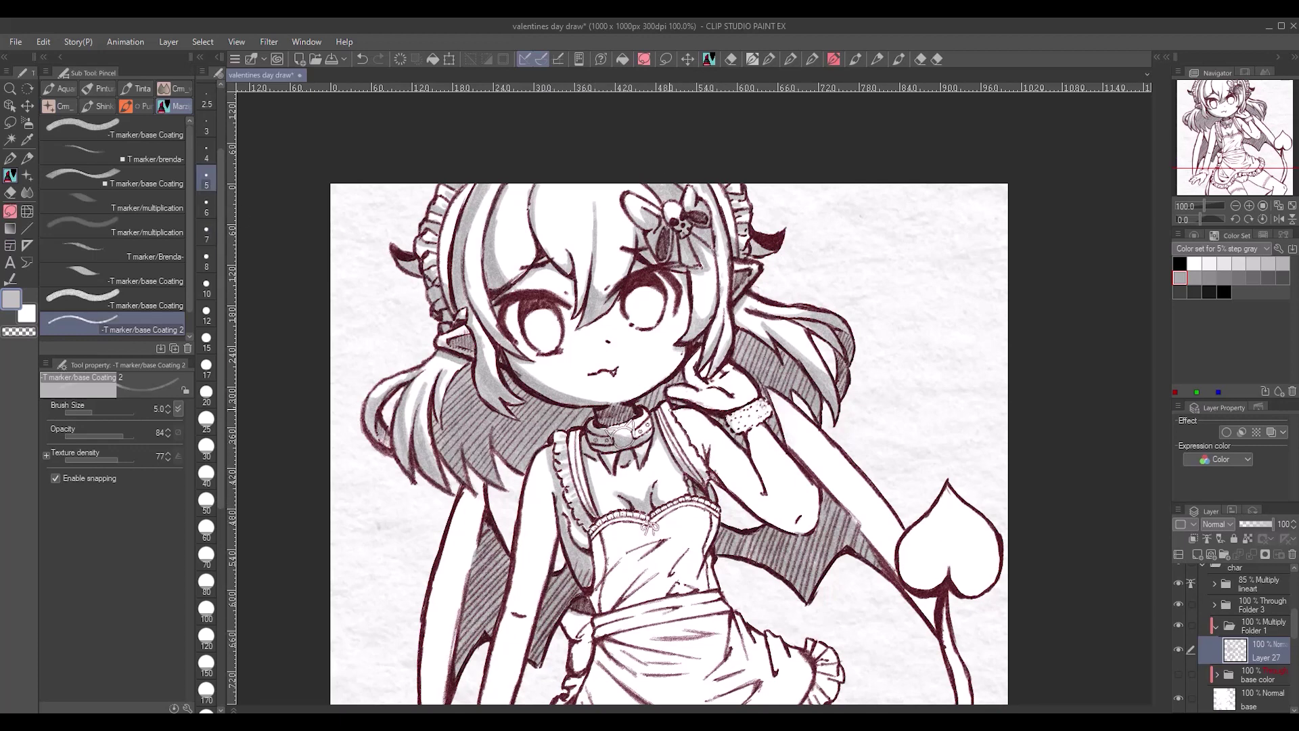
{"action": "left_click", "coordinate": [206, 338]}
{"action": "mouse_move", "coordinate": [599, 569]}
{"action": "left_mouse_down"}
{"action": "mouse_move", "coordinate": [700, 542]}
{"action": "mouse_move", "coordinate": [609, 595]}
{"action": "mouse_move", "coordinate": [705, 550]}
{"action": "mouse_move", "coordinate": [645, 547]}
{"action": "left_mouse_up"}
{"action": "left_click", "coordinate": [206, 150]}
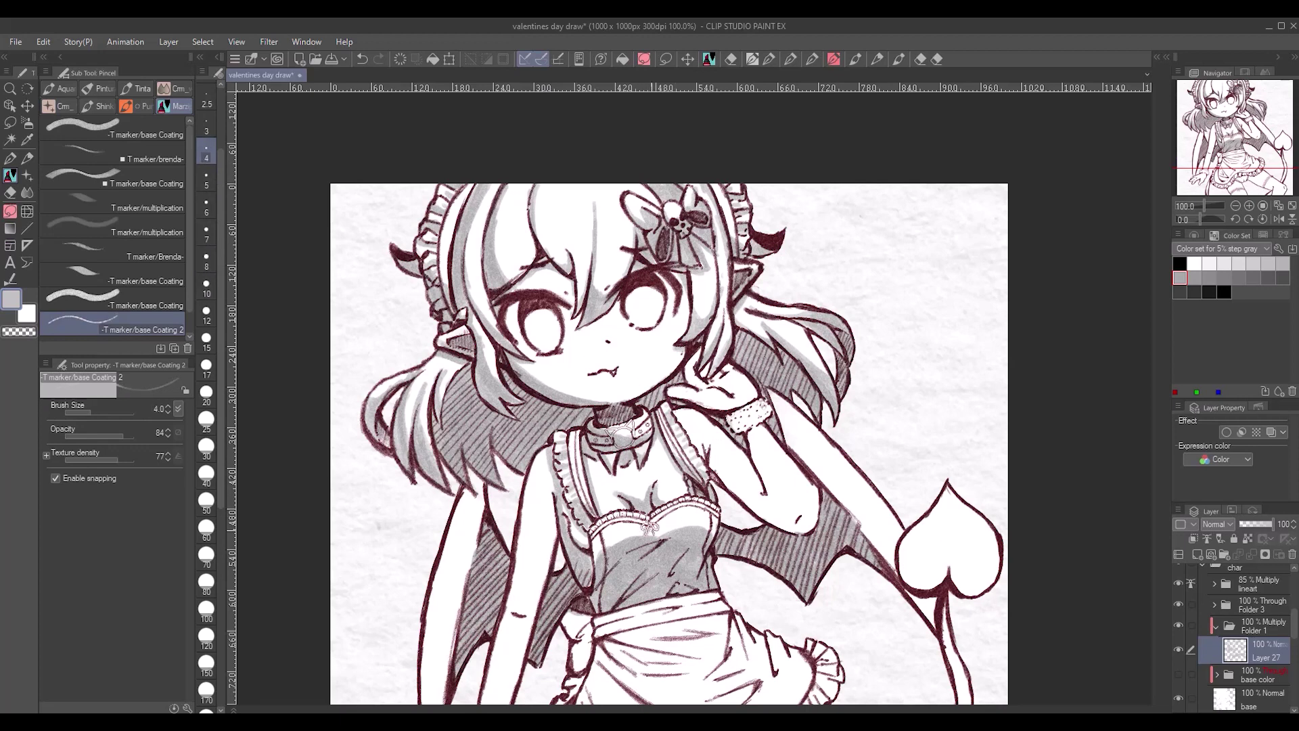
- Shade the apron's waistband and the bow at the waist with brush size 8
{"action": "left_click", "coordinate": [206, 259]}
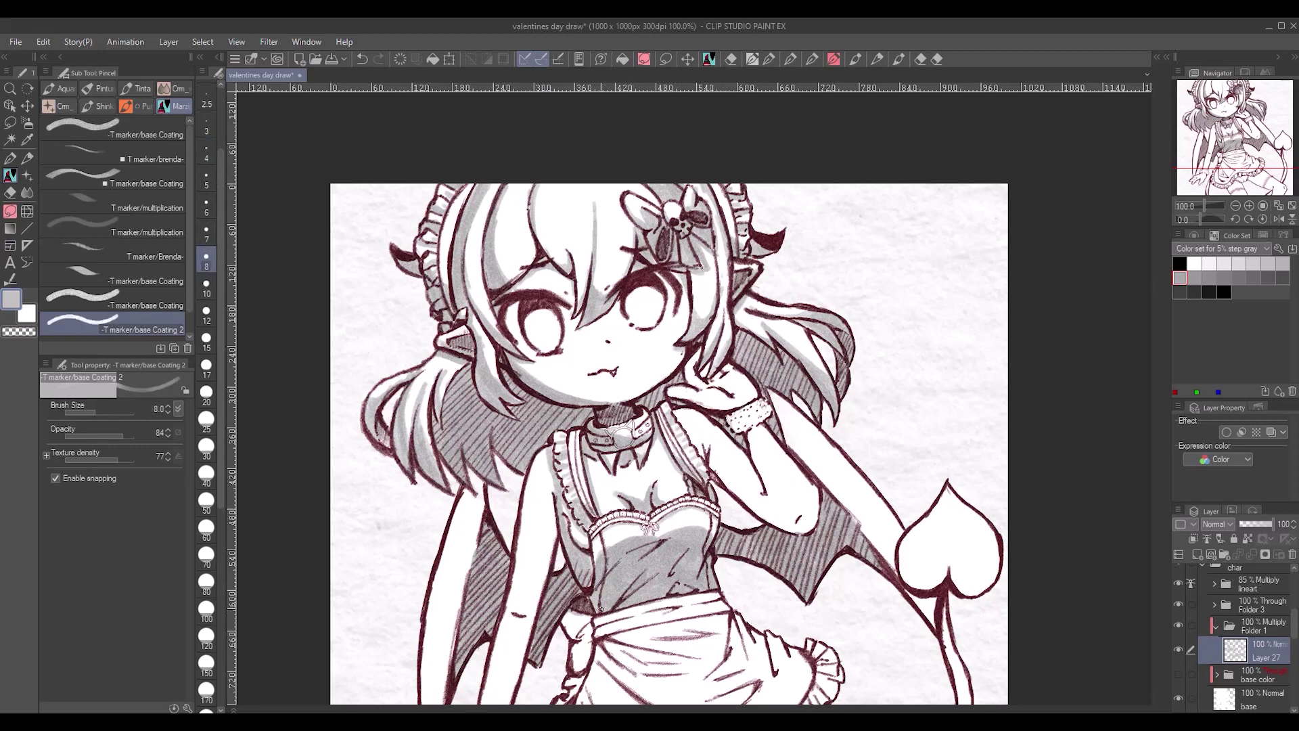
{"action": "mouse_move", "coordinate": [596, 613]}
{"action": "left_mouse_down"}
{"action": "mouse_move", "coordinate": [636, 636]}
{"action": "mouse_move", "coordinate": [664, 611]}
{"action": "left_mouse_up"}
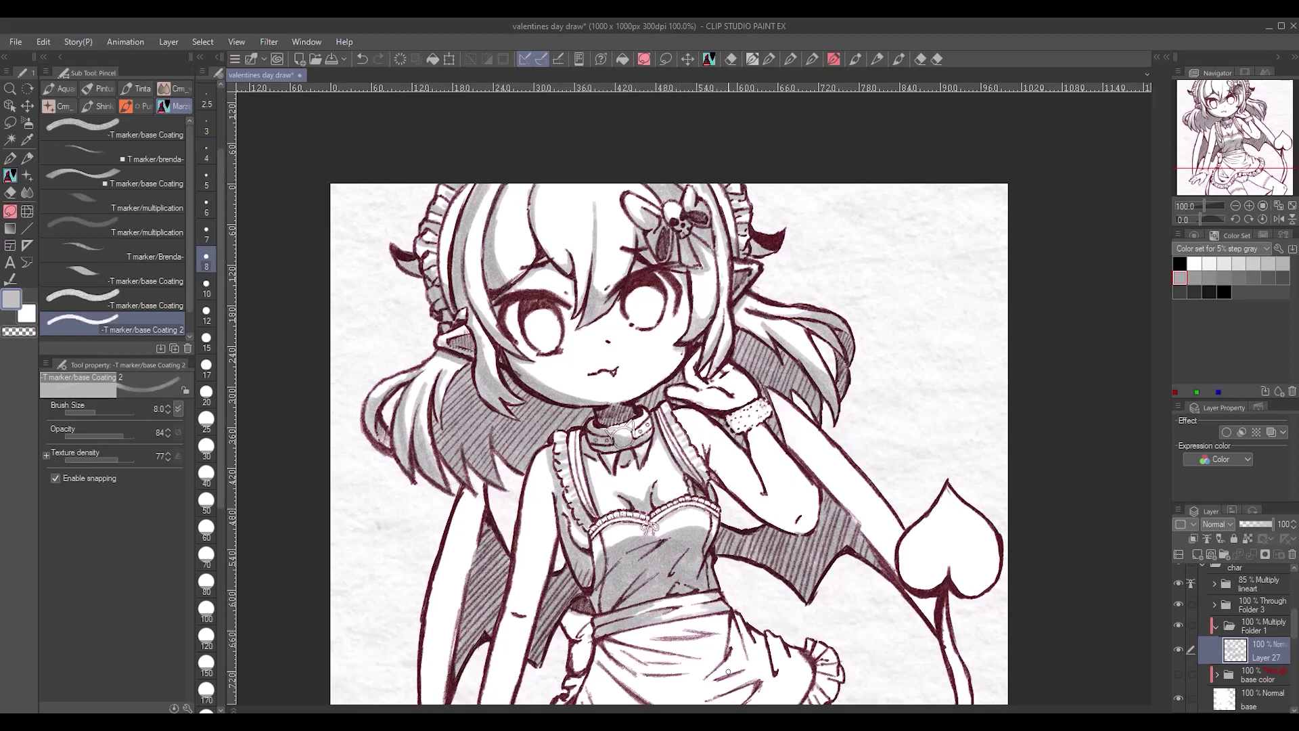
{"action": "left_click_drag", "start_coordinate": [729, 672], "coordinate": [743, 580]}
{"action": "mouse_move", "coordinate": [602, 521]}
{"action": "left_mouse_down"}
{"action": "mouse_move", "coordinate": [584, 575]}
{"action": "mouse_move", "coordinate": [637, 636]}
{"action": "left_mouse_up"}
{"action": "left_click_drag", "start_coordinate": [697, 592], "coordinate": [602, 653]}
- Shade the shadowed side and lower edge of the apron skirt with brush sizes 20 and 15
{"action": "key", "text": "bracketright"}
{"action": "key", "text": "bracketright"}
{"action": "key", "text": "bracketright"}
{"action": "key", "text": "bracketright"}
{"action": "key", "text": "bracketright"}
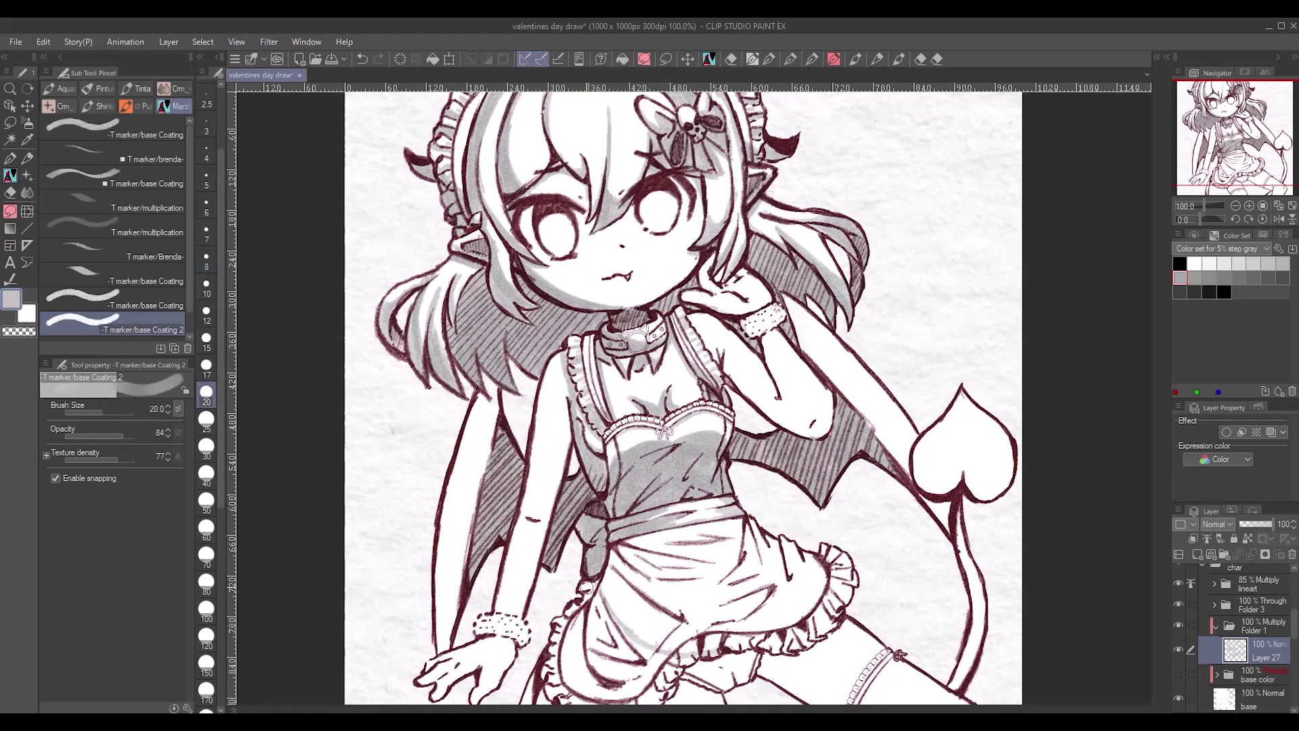
{"action": "left_click_drag", "start_coordinate": [609, 586], "coordinate": [562, 663]}
{"action": "left_click_drag", "start_coordinate": [677, 474], "coordinate": [622, 403]}
{"action": "mouse_move", "coordinate": [609, 555]}
{"action": "left_mouse_down"}
{"action": "mouse_move", "coordinate": [514, 650]}
{"action": "mouse_move", "coordinate": [535, 656]}
{"action": "left_mouse_up"}
{"action": "left_click_drag", "start_coordinate": [562, 517], "coordinate": [551, 548]}
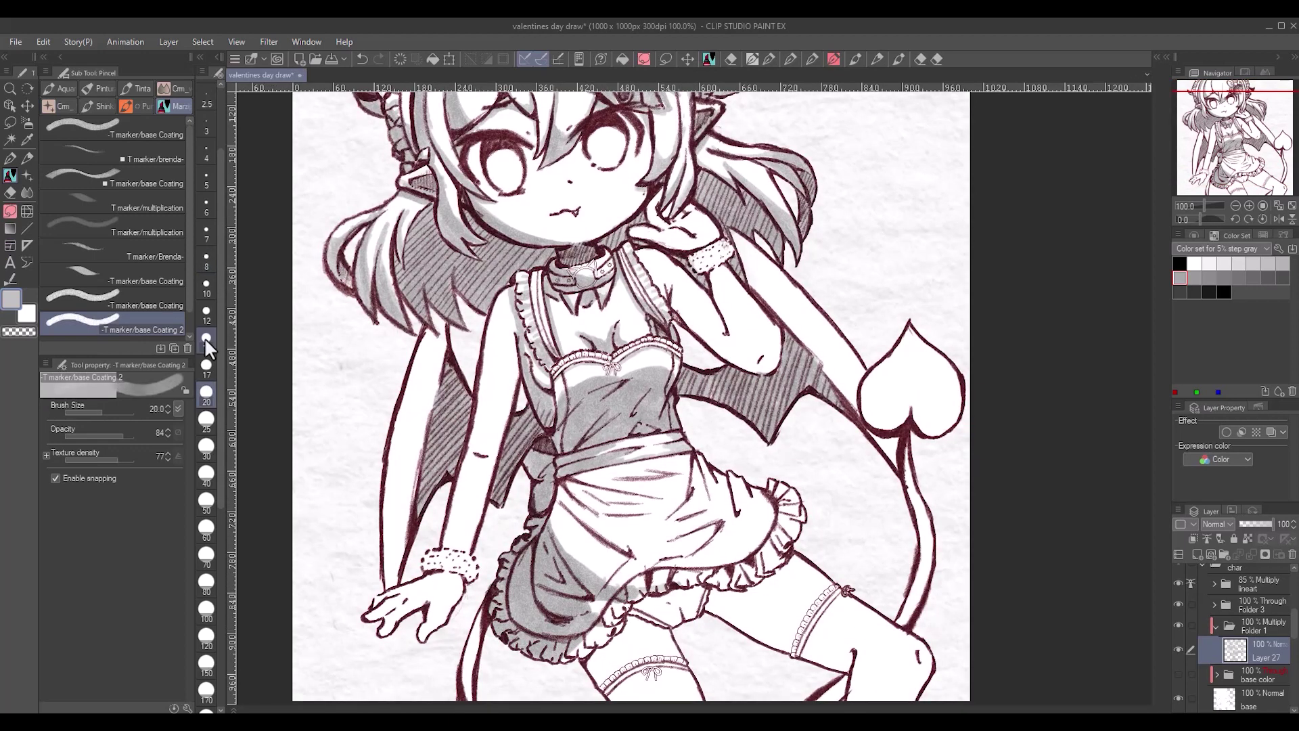
{"action": "left_click", "coordinate": [207, 341]}
{"action": "mouse_move", "coordinate": [589, 656]}
{"action": "left_mouse_down"}
{"action": "mouse_move", "coordinate": [542, 520]}
{"action": "mouse_move", "coordinate": [670, 575]}
{"action": "left_mouse_up"}
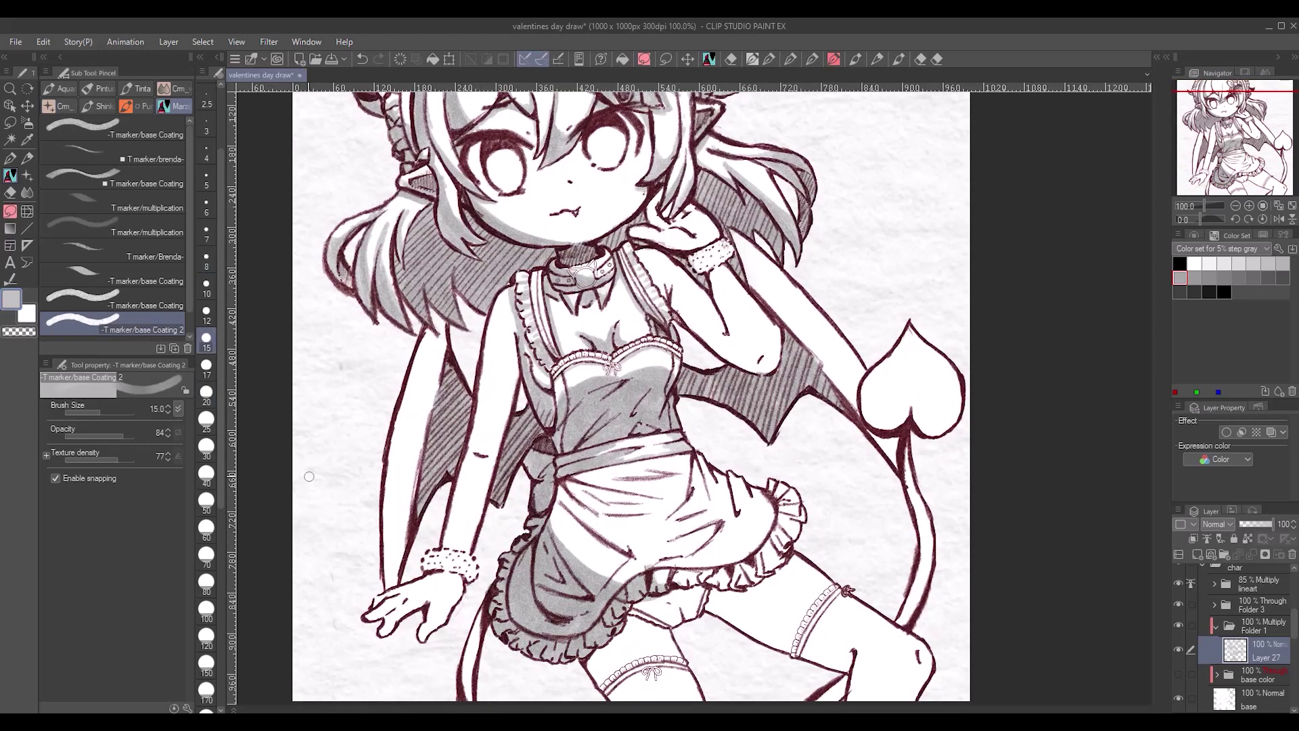
- Add gray shading to the ruffles along the apron skirt's hem with brush size 6
{"action": "key", "text": "bracketleft"}
{"action": "key", "text": "bracketleft"}
{"action": "key", "text": "bracketleft"}
{"action": "key", "text": "bracketleft"}
{"action": "key", "text": "bracketleft"}
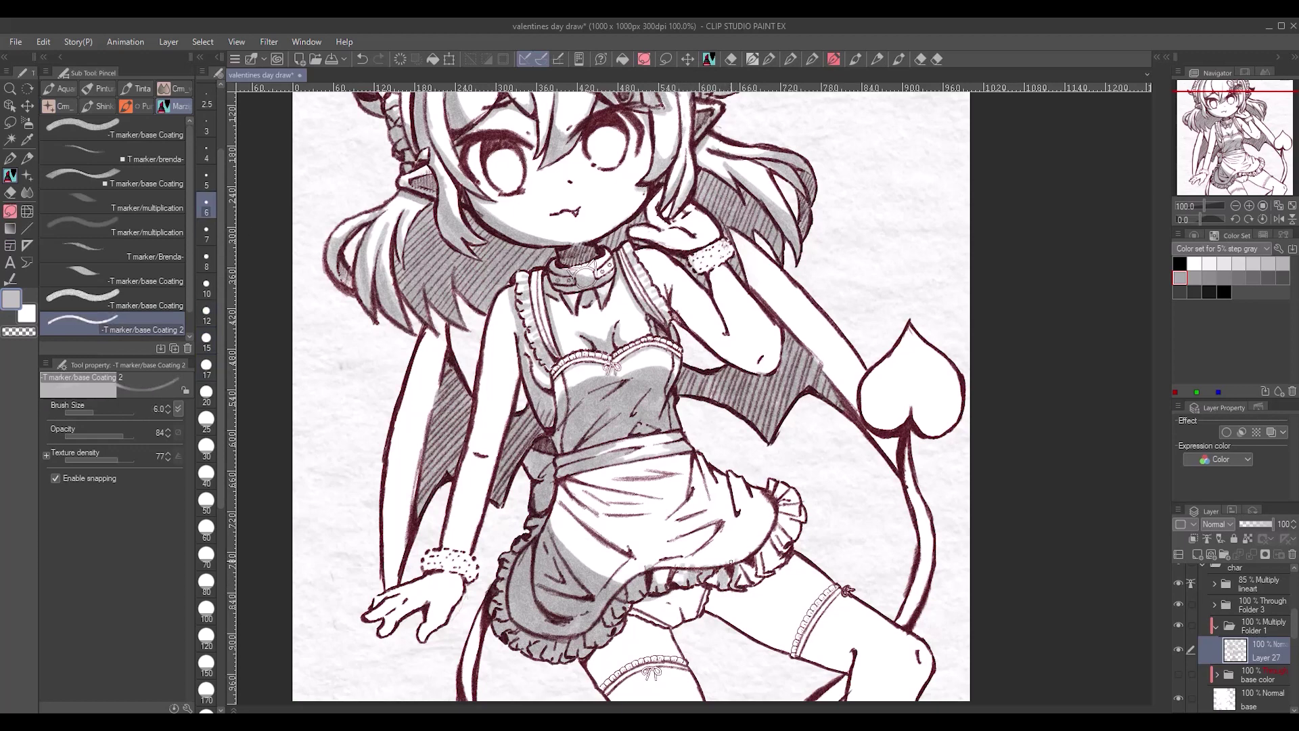
{"action": "left_click_drag", "start_coordinate": [771, 566], "coordinate": [779, 538]}
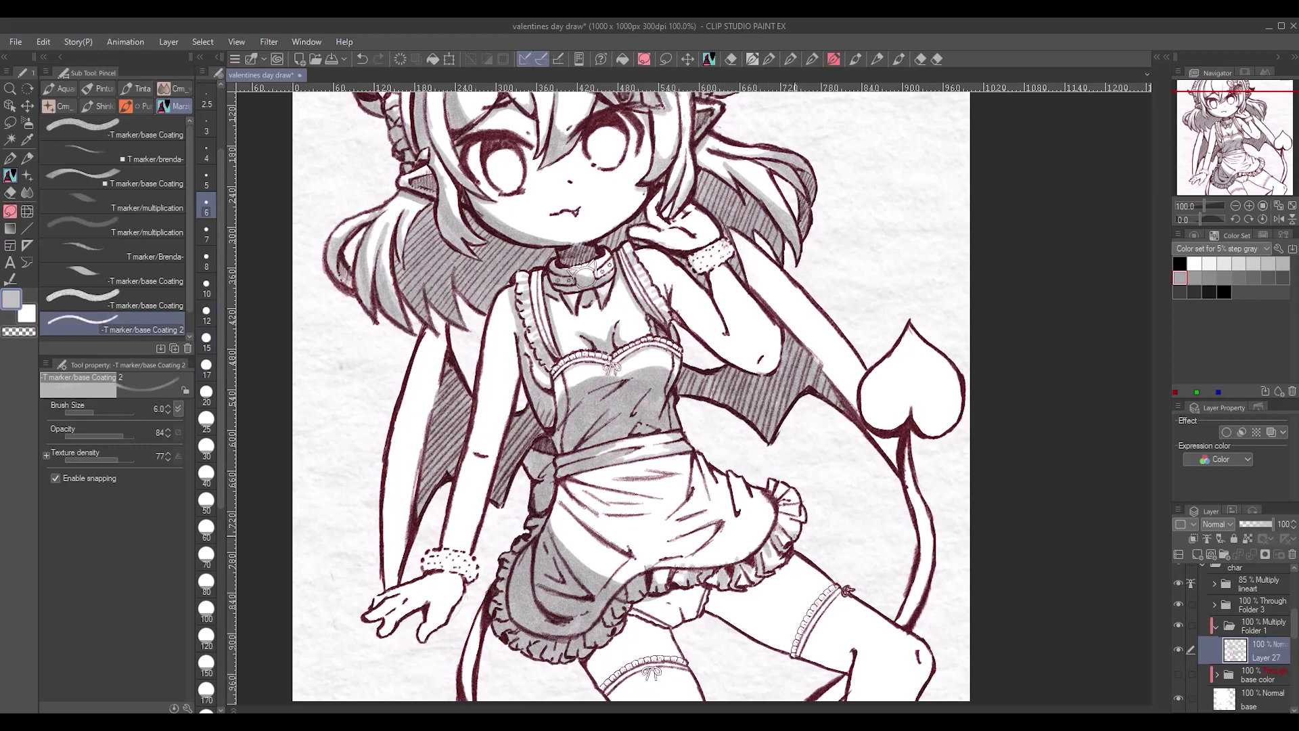
- Shade the fabric folds across the front of the apron skirt with brush sizes 12 and 10
{"action": "key", "text": "bracketright"}
{"action": "key", "text": "bracketright"}
{"action": "key", "text": "bracketright"}
{"action": "key", "text": "bracketright"}
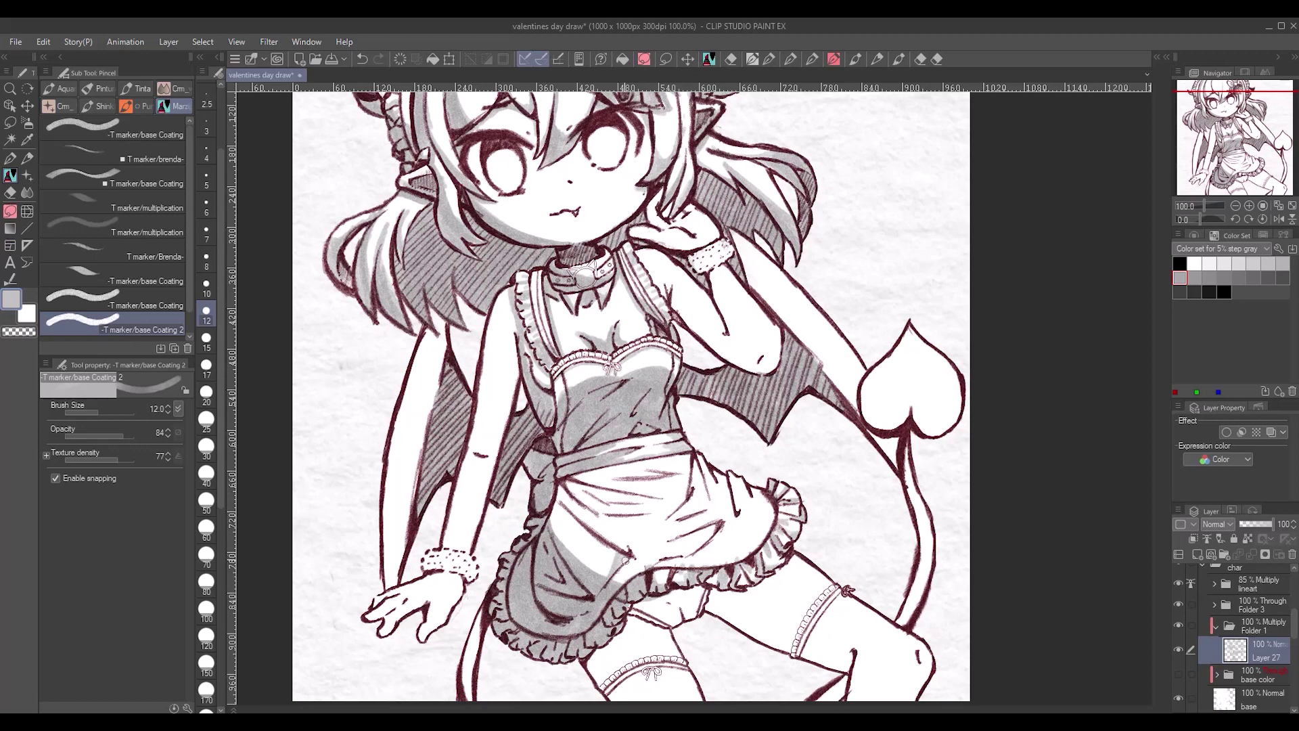
{"action": "left_click_drag", "start_coordinate": [628, 555], "coordinate": [607, 578]}
{"action": "left_click_drag", "start_coordinate": [572, 518], "coordinate": [619, 575]}
{"action": "mouse_move", "coordinate": [562, 501]}
{"action": "left_mouse_down"}
{"action": "mouse_move", "coordinate": [623, 504]}
{"action": "mouse_move", "coordinate": [660, 467]}
{"action": "mouse_move", "coordinate": [717, 473]}
{"action": "mouse_move", "coordinate": [772, 521]}
{"action": "mouse_move", "coordinate": [643, 568]}
{"action": "left_mouse_up"}
{"action": "key", "text": "bracketleft"}
{"action": "left_click_drag", "start_coordinate": [660, 514], "coordinate": [619, 535]}
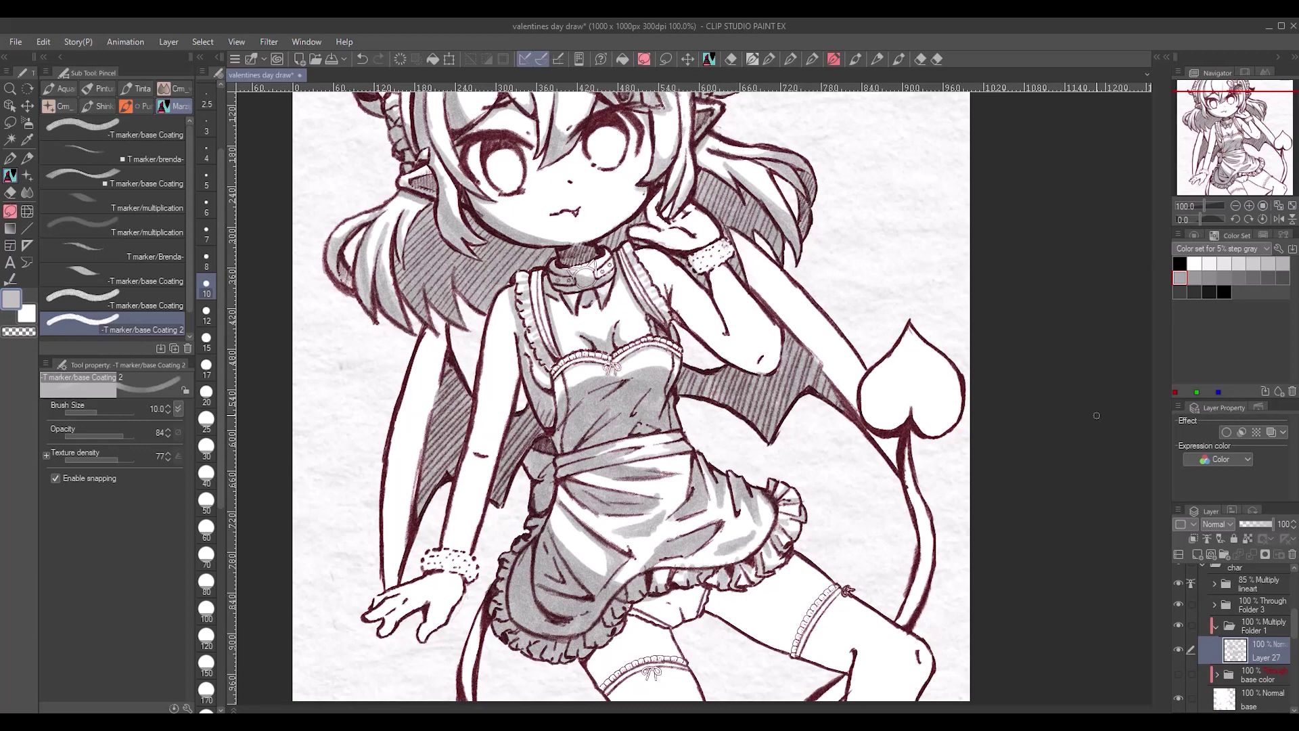
- Shade both thighs beneath the apron skirt's hem with brush sizes 6 and 12
{"action": "key", "text": "bracketleft"}
{"action": "key", "text": "bracketleft"}
{"action": "key", "text": "bracketleft"}
{"action": "scroll", "coordinate": [664, 498], "scroll_direction": "down", "scroll_amount": 4}
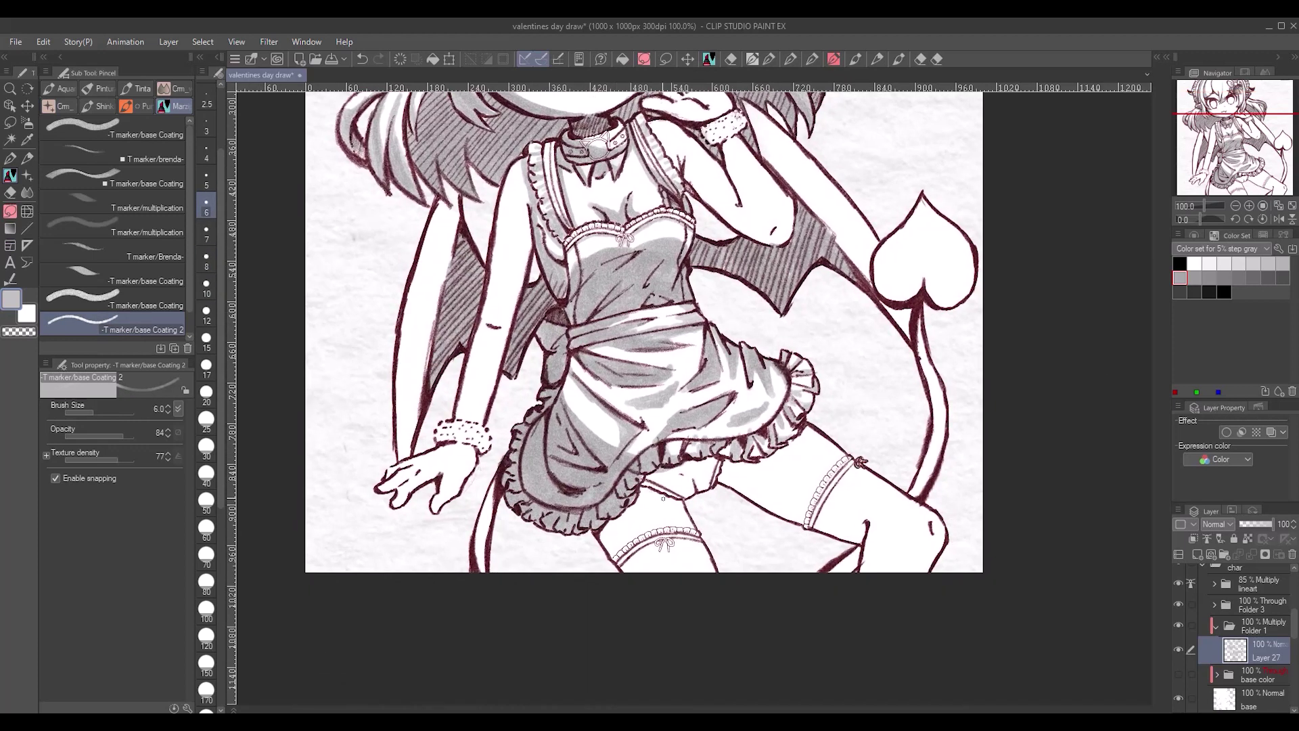
{"action": "mouse_move", "coordinate": [646, 501]}
{"action": "left_mouse_down"}
{"action": "mouse_move", "coordinate": [660, 518]}
{"action": "mouse_move", "coordinate": [680, 501]}
{"action": "mouse_move", "coordinate": [606, 568]}
{"action": "mouse_move", "coordinate": [619, 559]}
{"action": "left_mouse_up"}
{"action": "key", "text": "bracketright"}
{"action": "key", "text": "bracketright"}
{"action": "key", "text": "bracketright"}
{"action": "key", "text": "bracketright"}
{"action": "left_click_drag", "start_coordinate": [805, 427], "coordinate": [771, 521]}
{"action": "left_click_drag", "start_coordinate": [772, 457], "coordinate": [760, 506]}
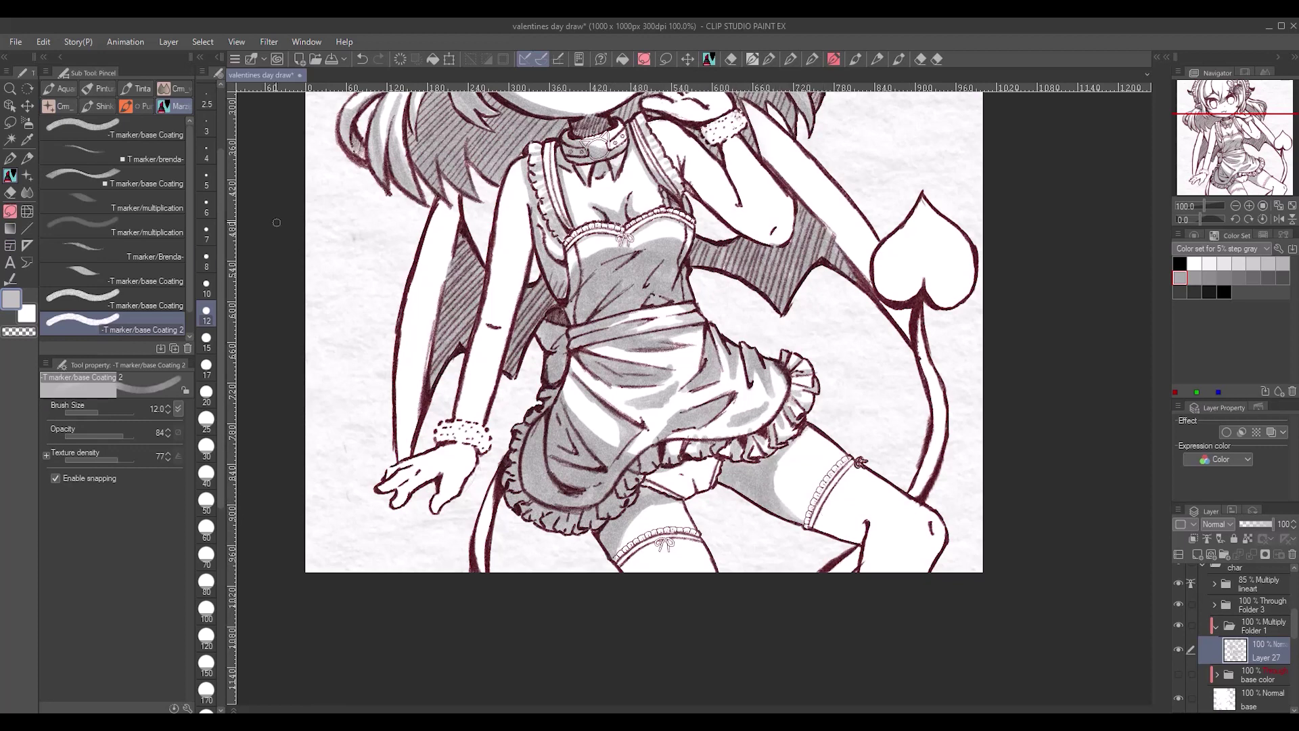
- Shade the thigh garters with brush size 6, plus the bent knee and lower leg with sizes 6 and 10
{"action": "key", "text": "bracketleft"}
{"action": "key", "text": "bracketleft"}
{"action": "key", "text": "bracketleft"}
{"action": "key", "text": "bracketleft"}
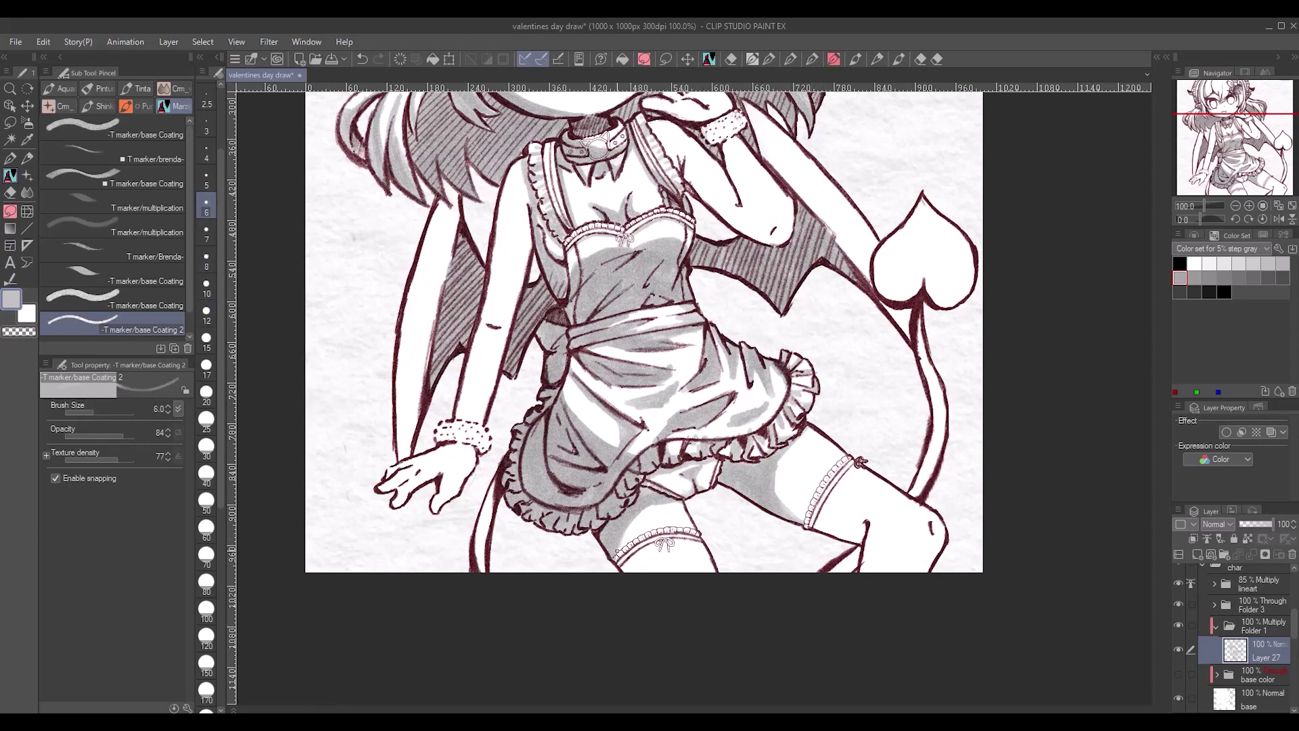
{"action": "mouse_move", "coordinate": [856, 536]}
{"action": "left_mouse_down"}
{"action": "mouse_move", "coordinate": [816, 526]}
{"action": "mouse_move", "coordinate": [848, 466]}
{"action": "left_mouse_up"}
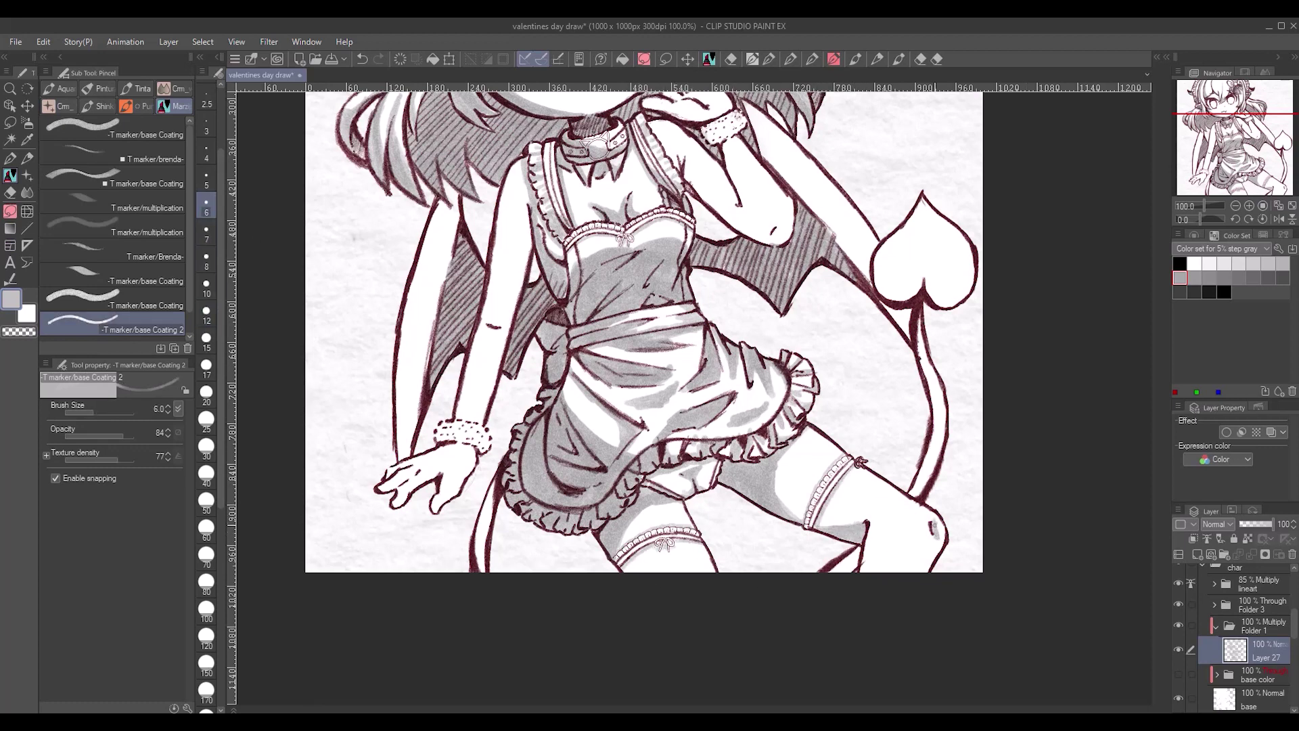
{"action": "mouse_move", "coordinate": [935, 524]}
{"action": "left_mouse_down"}
{"action": "mouse_move", "coordinate": [931, 555]}
{"action": "mouse_move", "coordinate": [890, 559]}
{"action": "mouse_move", "coordinate": [937, 559]}
{"action": "mouse_move", "coordinate": [832, 567]}
{"action": "left_mouse_up"}
{"action": "key", "text": "bracketright"}
{"action": "key", "text": "bracketright"}
{"action": "key", "text": "bracketright"}
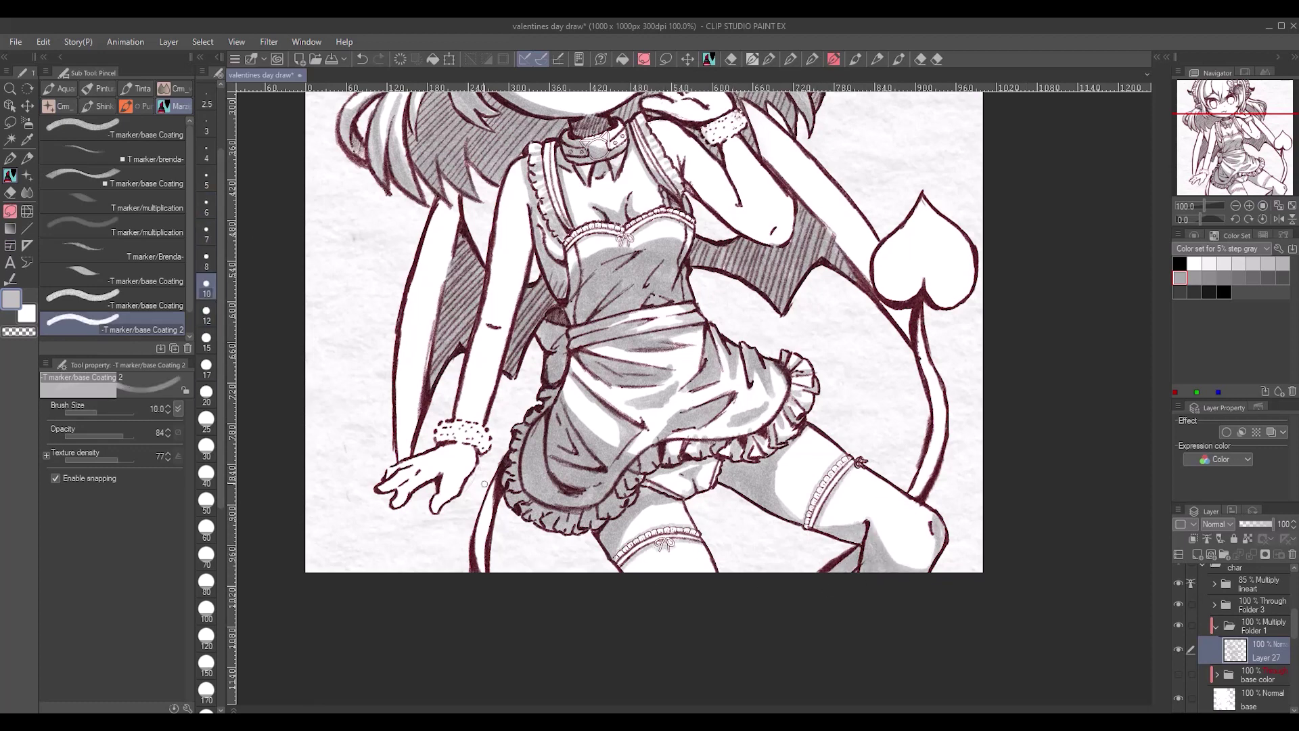
- Shade the lowered arm's elbow crease, forearm and hand with brush sizes 6 and 20
{"action": "scroll", "coordinate": [914, 313], "scroll_direction": "up", "scroll_amount": 3}
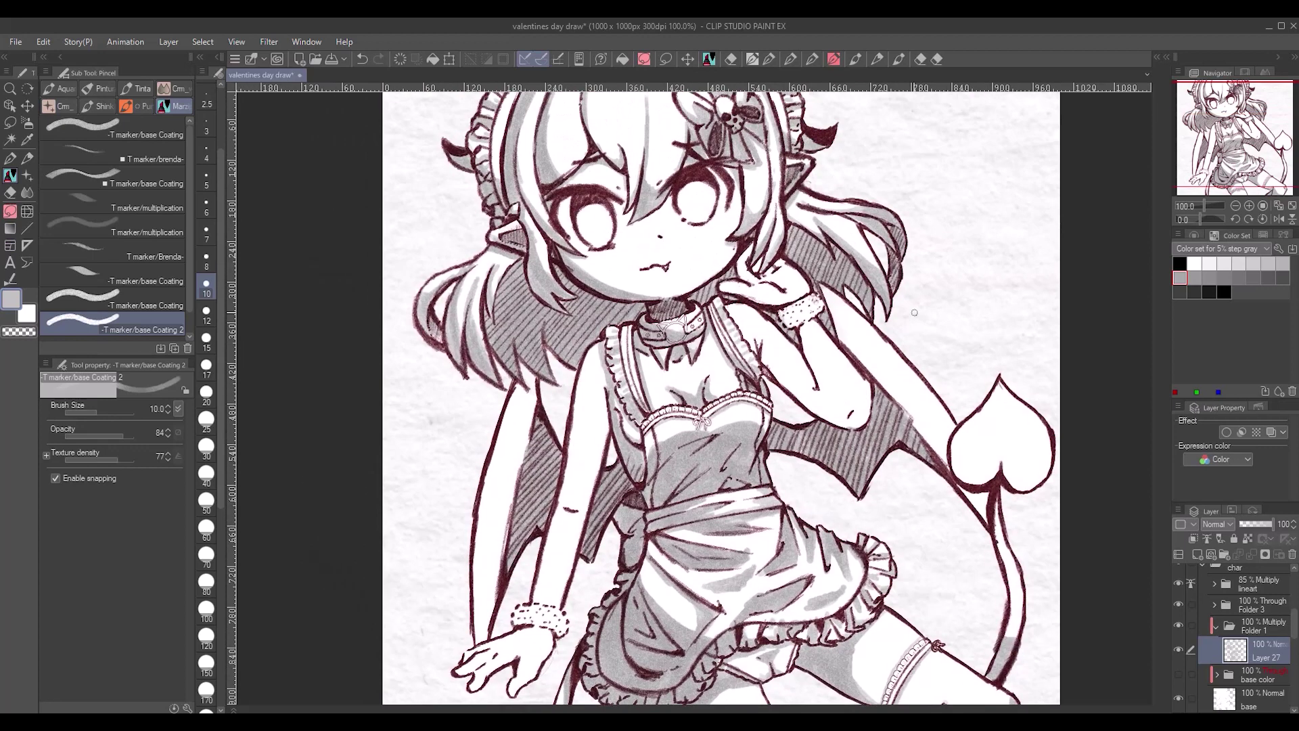
{"action": "left_click", "coordinate": [208, 235]}
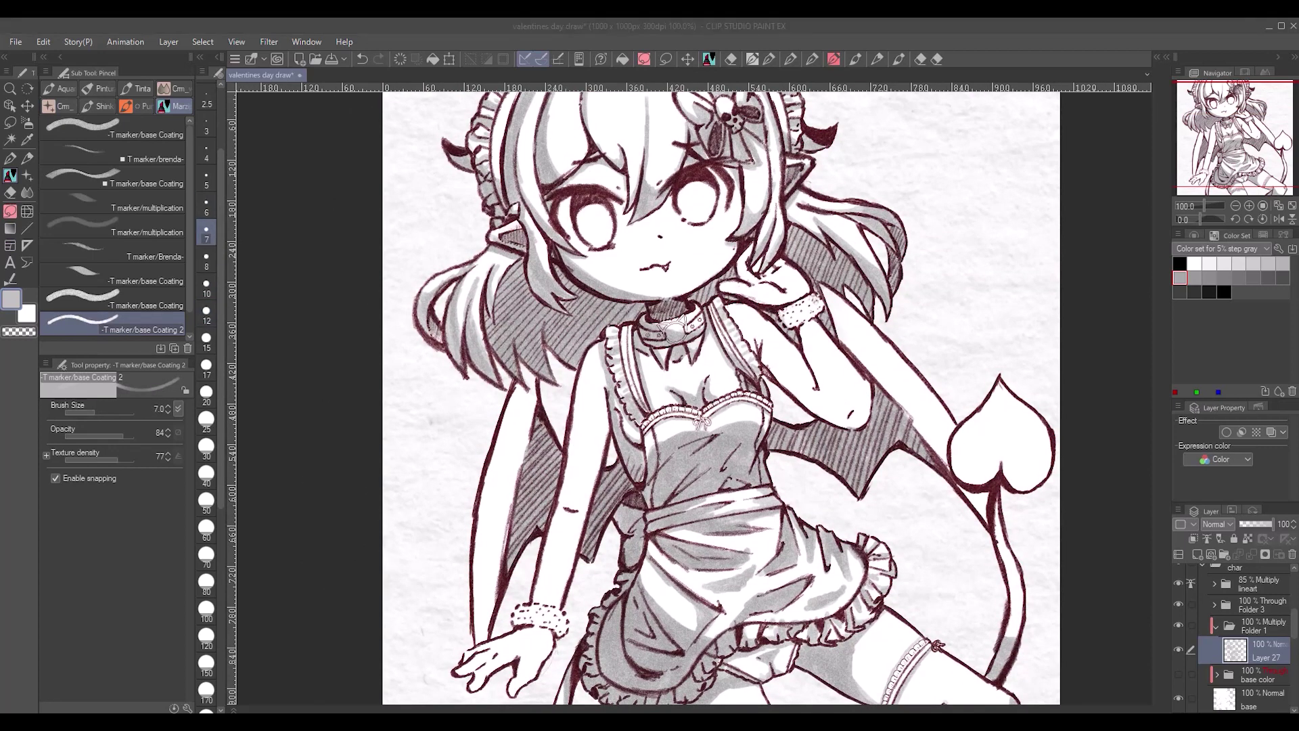
{"action": "key", "text": "bracketright"}
{"action": "key", "text": "bracketright"}
{"action": "key", "text": "bracketright"}
{"action": "key", "text": "bracketright"}
{"action": "key", "text": "bracketright"}
{"action": "key", "text": "bracketright"}
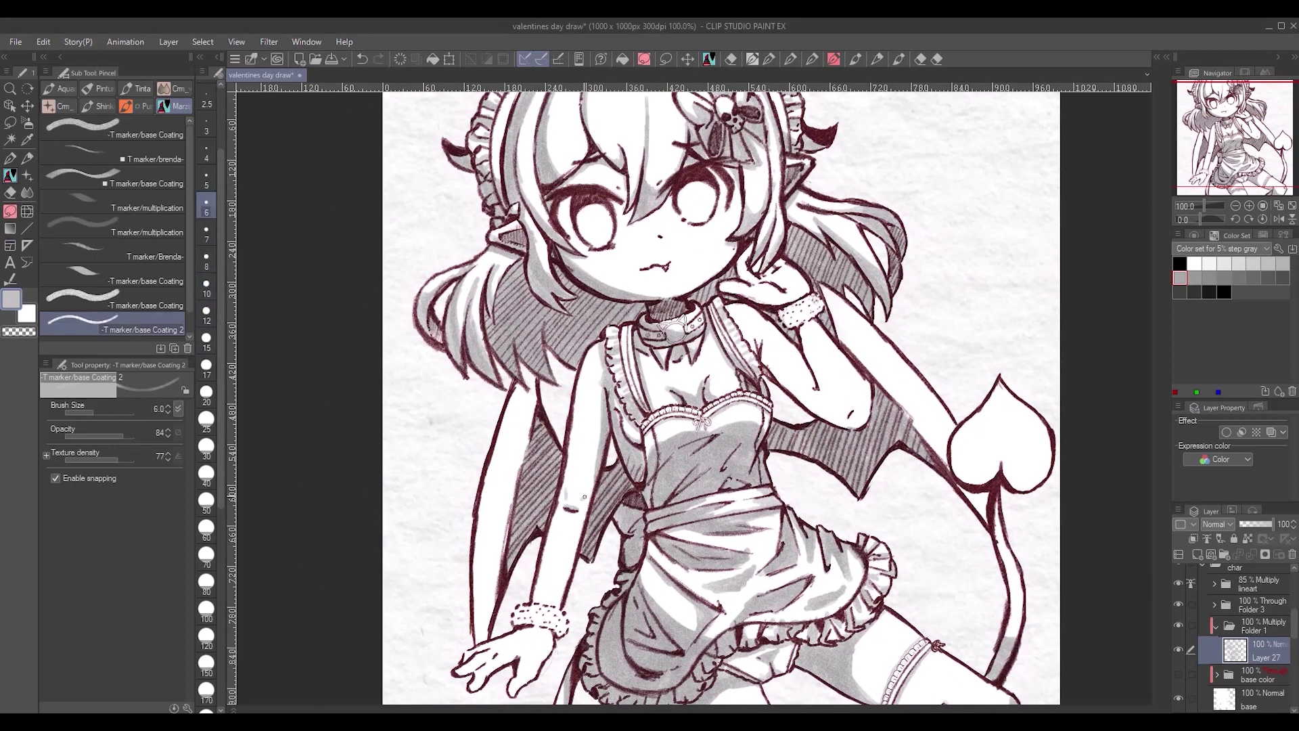
{"action": "mouse_move", "coordinate": [566, 506]}
{"action": "left_mouse_down"}
{"action": "mouse_move", "coordinate": [544, 554]}
{"action": "mouse_move", "coordinate": [540, 646]}
{"action": "mouse_move", "coordinate": [518, 690]}
{"action": "mouse_move", "coordinate": [596, 606]}
{"action": "mouse_move", "coordinate": [563, 572]}
{"action": "left_mouse_up"}
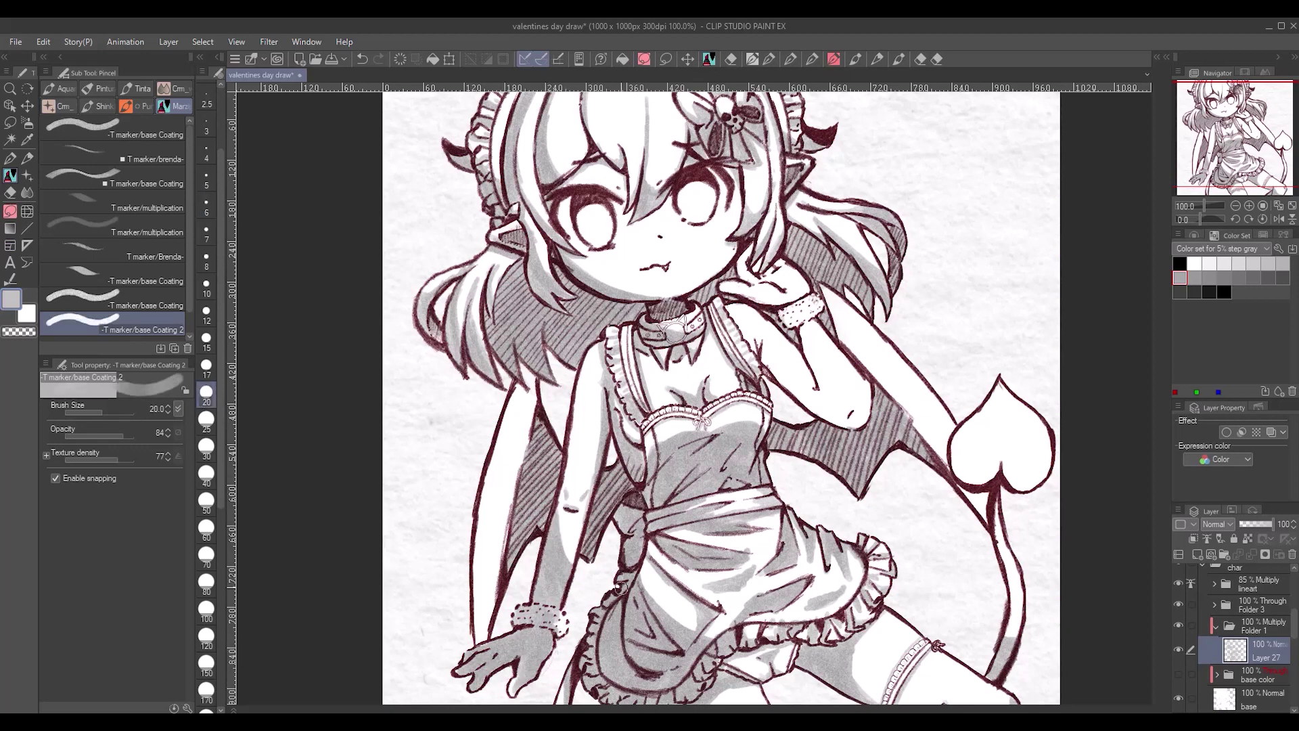
- Shade the underside and elbow of the raised arm, finishing the small details with brush size 6
{"action": "key", "text": "bracketleft"}
{"action": "key", "text": "bracketleft"}
{"action": "key", "text": "bracketleft"}
{"action": "key", "text": "bracketleft"}
{"action": "left_click_drag", "start_coordinate": [791, 342], "coordinate": [861, 419]}
{"action": "left_click", "coordinate": [207, 207]}
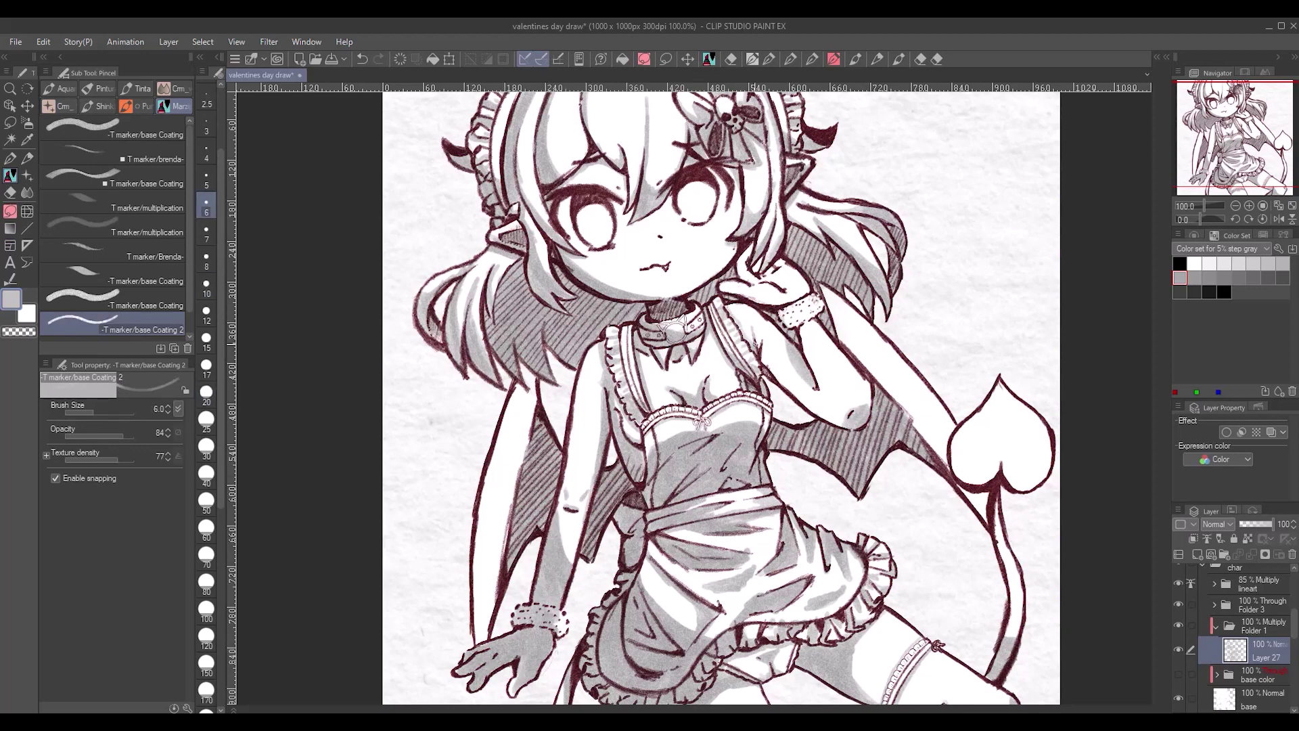
- Shade the raised arm's wrist cuff and palm with brush sizes 8 and 6
{"action": "key", "text": "bracketright"}
{"action": "key", "text": "bracketright"}
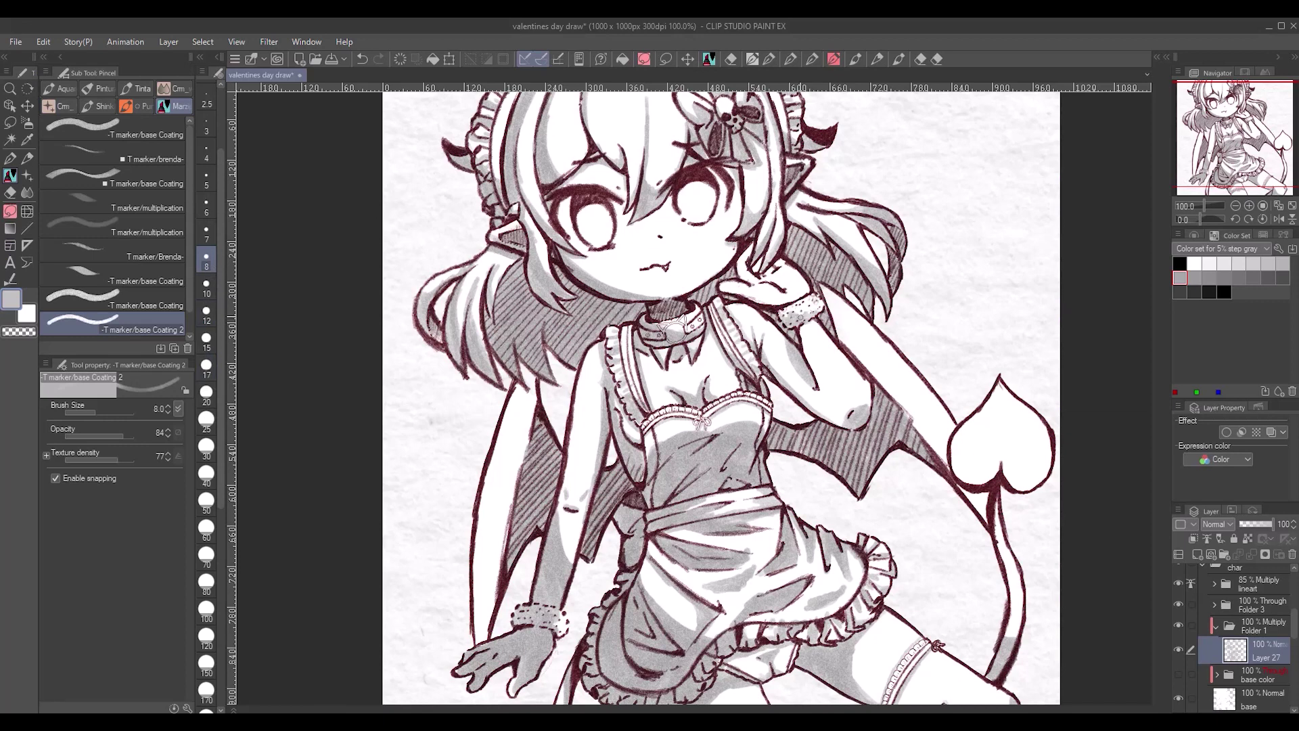
{"action": "mouse_move", "coordinate": [782, 274]}
{"action": "left_mouse_down"}
{"action": "mouse_move", "coordinate": [743, 255]}
{"action": "mouse_move", "coordinate": [796, 298]}
{"action": "mouse_move", "coordinate": [758, 288]}
{"action": "mouse_move", "coordinate": [768, 272]}
{"action": "left_mouse_up"}
{"action": "key", "text": "bracketleft"}
{"action": "key", "text": "bracketleft"}
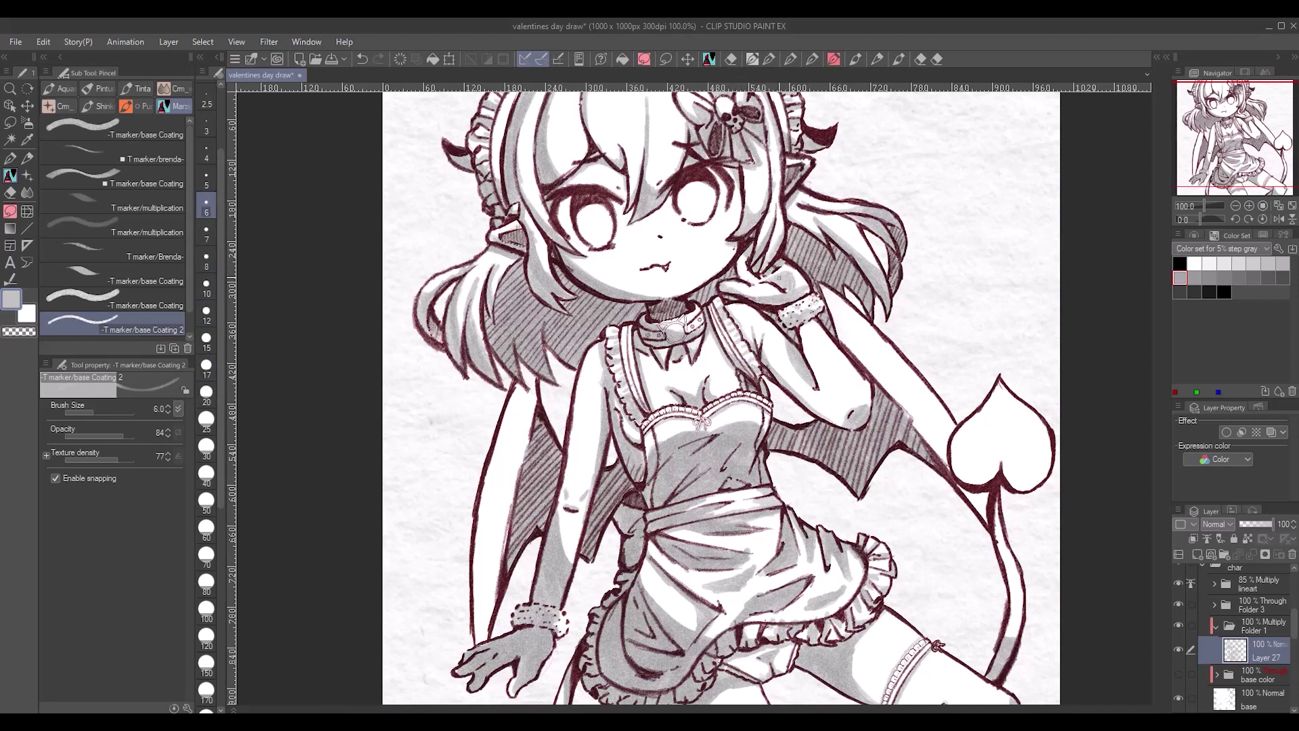
- Shade the outer arm of the wing beside the lowered arm with brush size 15
{"action": "key", "text": "bracketright"}
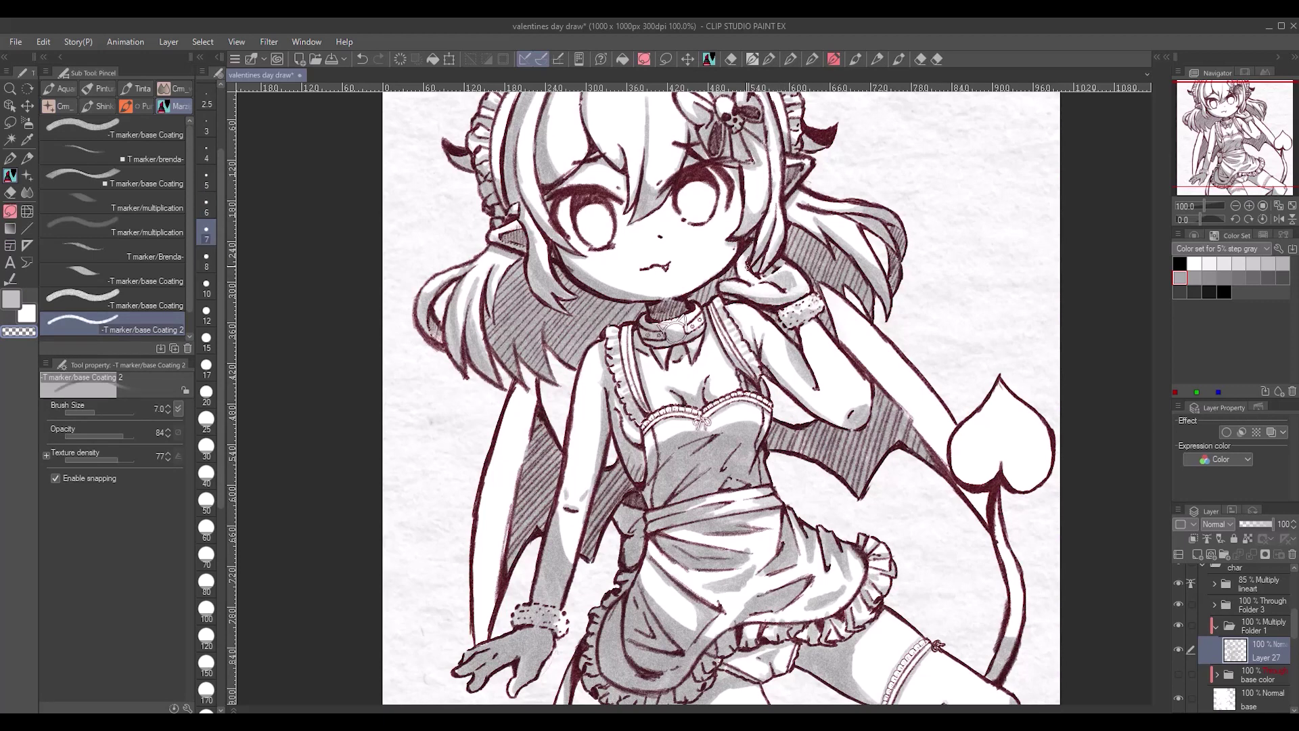
{"action": "key", "text": "bracketright"}
{"action": "key", "text": "bracketright"}
{"action": "key", "text": "bracketright"}
{"action": "key", "text": "bracketright"}
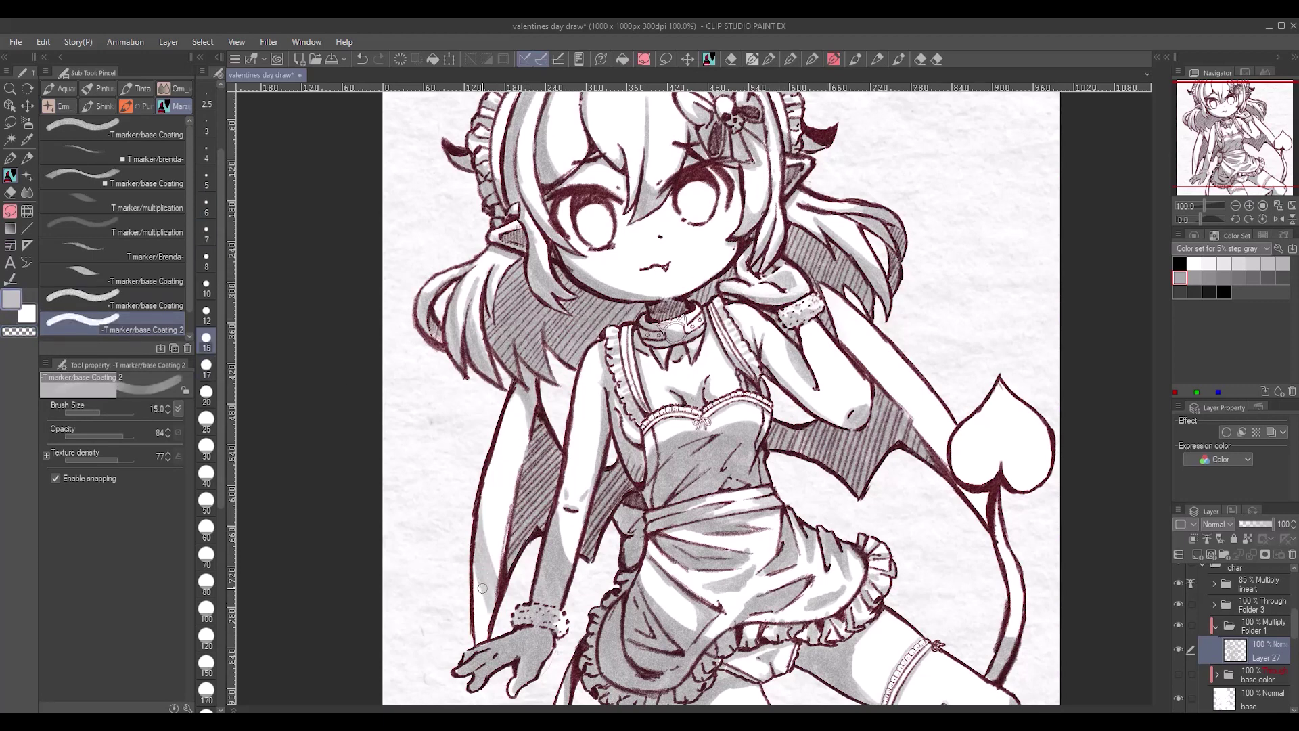
- Shade the lower part of the heart-shaped tail tip with brush size 15 and the tail's length with size 7
{"action": "mouse_move", "coordinate": [944, 476]}
{"action": "left_mouse_down"}
{"action": "mouse_move", "coordinate": [1015, 463]}
{"action": "mouse_move", "coordinate": [988, 427]}
{"action": "mouse_move", "coordinate": [964, 438]}
{"action": "mouse_move", "coordinate": [1043, 473]}
{"action": "left_mouse_up"}
{"action": "key", "text": "bracketleft"}
{"action": "key", "text": "bracketleft"}
{"action": "key", "text": "bracketleft"}
{"action": "key", "text": "bracketleft"}
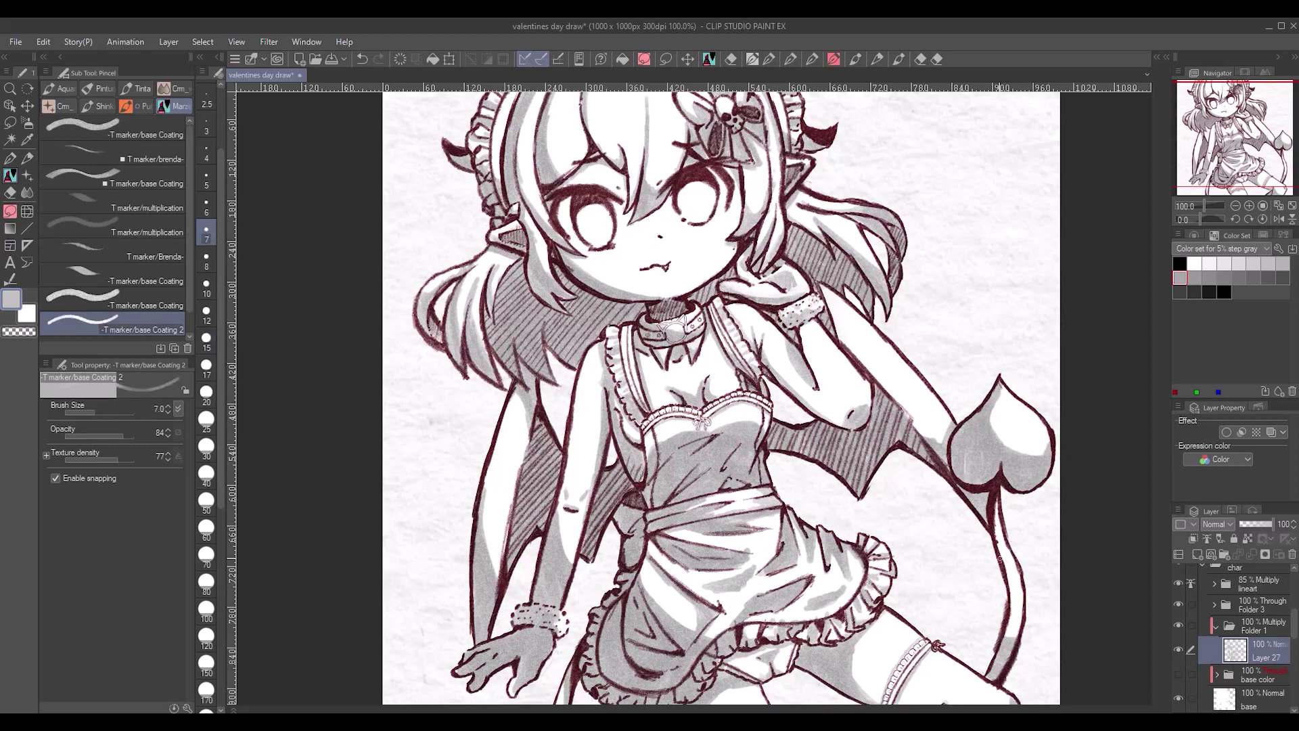
{"action": "left_click_drag", "start_coordinate": [998, 538], "coordinate": [1011, 637]}
- Darken the back hair on both sides of the head using the G-pen in a darker gray at sizes 25 and 20
{"action": "scroll", "coordinate": [981, 582], "scroll_direction": "down", "scroll_amount": 3}
{"action": "scroll", "coordinate": [685, 412], "scroll_direction": "up", "scroll_amount": 3}
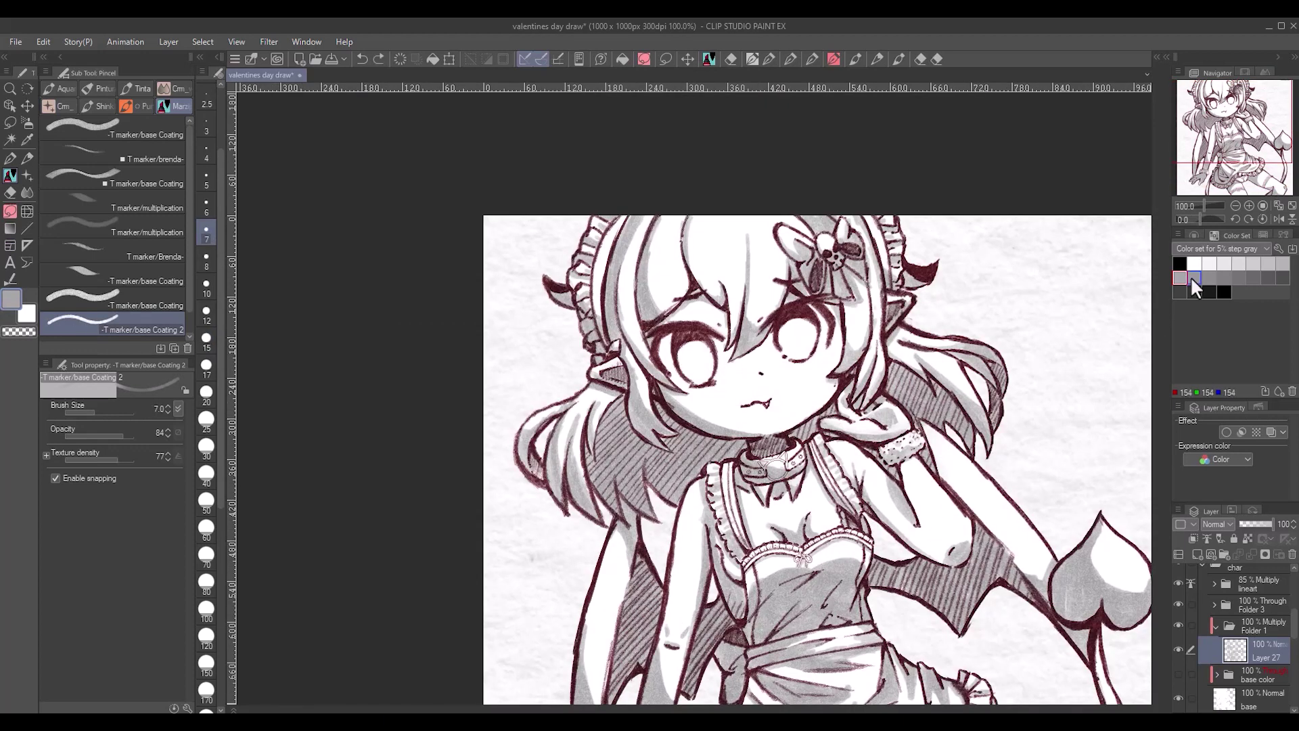
{"action": "key", "text": "p"}
{"action": "key", "text": "p"}
{"action": "key", "text": "bracketright"}
{"action": "key", "text": "bracketright"}
{"action": "key", "text": "bracketright"}
{"action": "key", "text": "bracketright"}
{"action": "key", "text": "bracketright"}
{"action": "key", "text": "bracketright"}
{"action": "key", "text": "bracketright"}
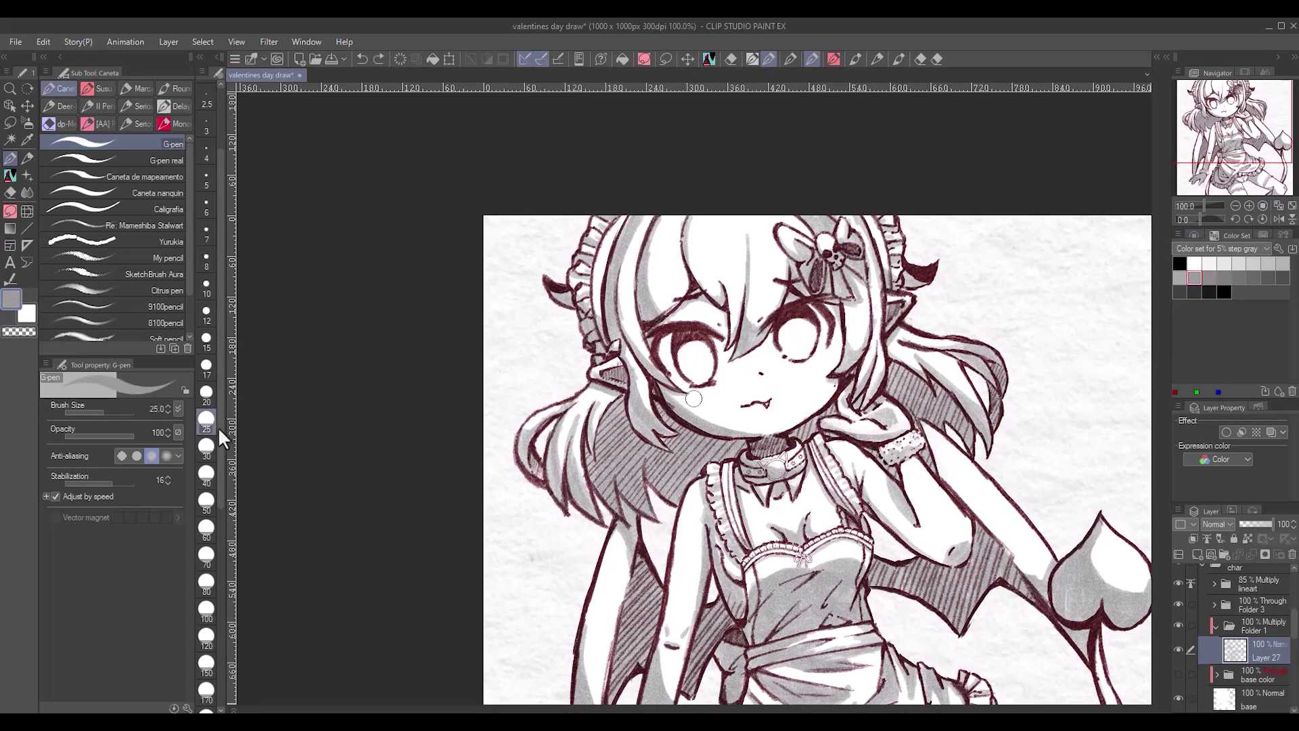
{"action": "mouse_move", "coordinate": [628, 457]}
{"action": "left_mouse_down"}
{"action": "mouse_move", "coordinate": [653, 494]}
{"action": "mouse_move", "coordinate": [691, 474]}
{"action": "mouse_move", "coordinate": [596, 473]}
{"action": "mouse_move", "coordinate": [613, 500]}
{"action": "left_mouse_up"}
{"action": "left_click", "coordinate": [208, 394]}
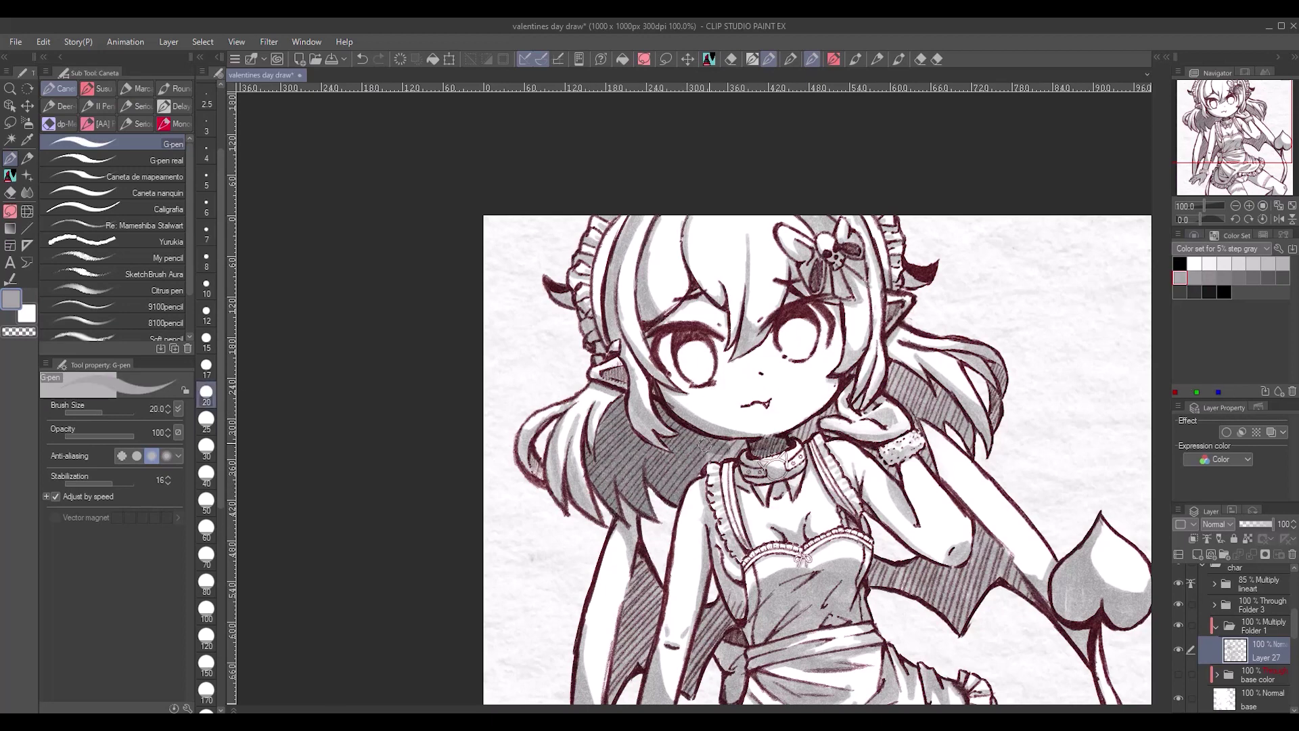
{"action": "mouse_move", "coordinate": [895, 369]}
{"action": "left_mouse_down"}
{"action": "mouse_move", "coordinate": [948, 427]}
{"action": "mouse_move", "coordinate": [999, 379]}
{"action": "left_mouse_up"}
- Darken the wing membranes behind the body with the G-pen at size 20
{"action": "mouse_move", "coordinate": [646, 561]}
{"action": "left_mouse_down"}
{"action": "mouse_move", "coordinate": [637, 638]}
{"action": "mouse_move", "coordinate": [669, 483]}
{"action": "left_mouse_up"}
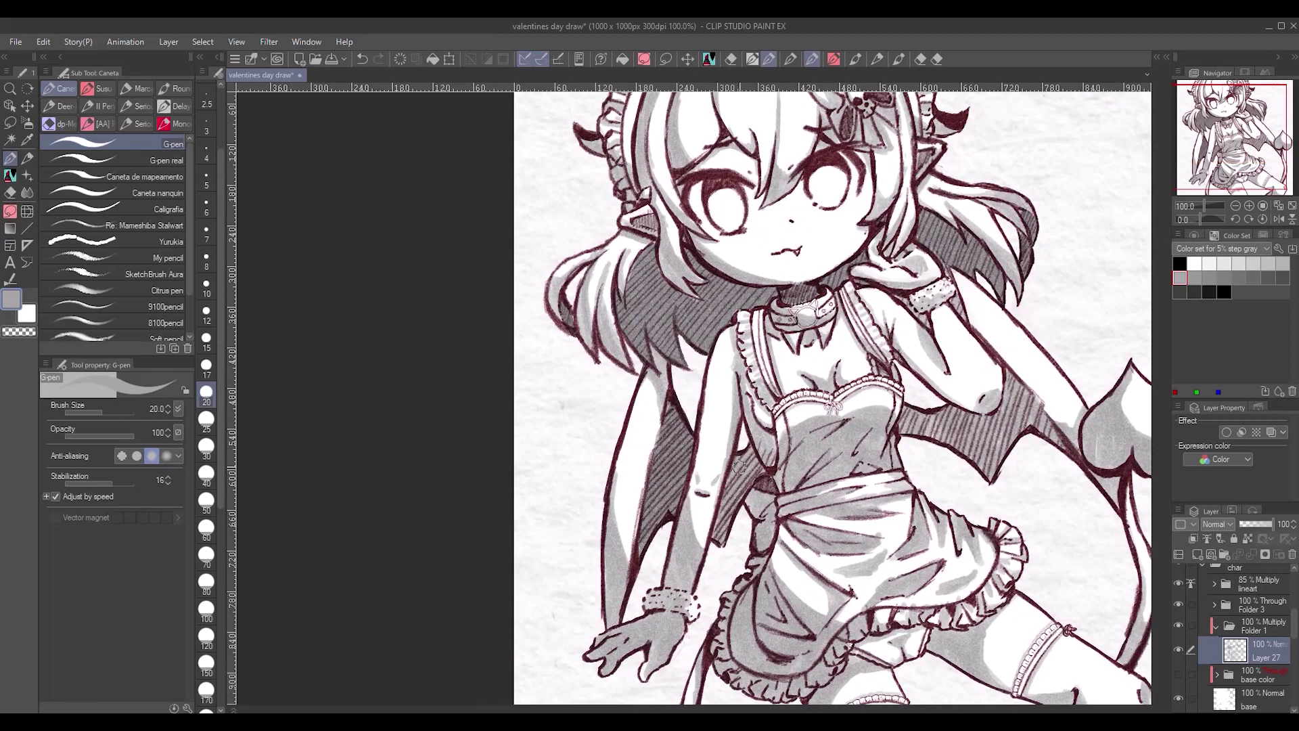
{"action": "left_click_drag", "start_coordinate": [717, 542], "coordinate": [765, 464]}
{"action": "mouse_move", "coordinate": [904, 406]}
{"action": "left_mouse_down"}
{"action": "mouse_move", "coordinate": [995, 467]}
{"action": "mouse_move", "coordinate": [1015, 380]}
{"action": "mouse_move", "coordinate": [996, 575]}
{"action": "left_mouse_up"}
- Add darker shadows to the hair along both sides of the frilled headband with brush size 10
{"action": "left_click", "coordinate": [206, 284]}
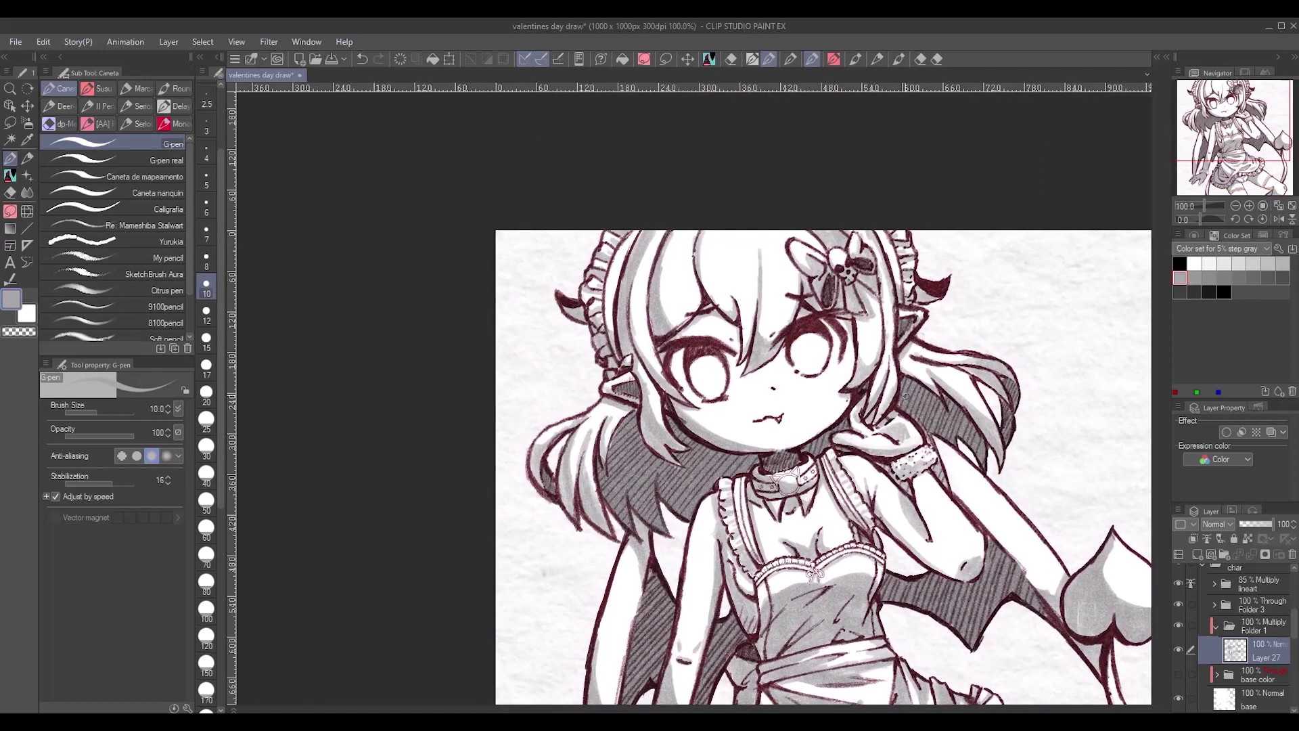
{"action": "left_click_drag", "start_coordinate": [637, 247], "coordinate": [623, 357]}
{"action": "left_click_drag", "start_coordinate": [869, 234], "coordinate": [892, 301]}
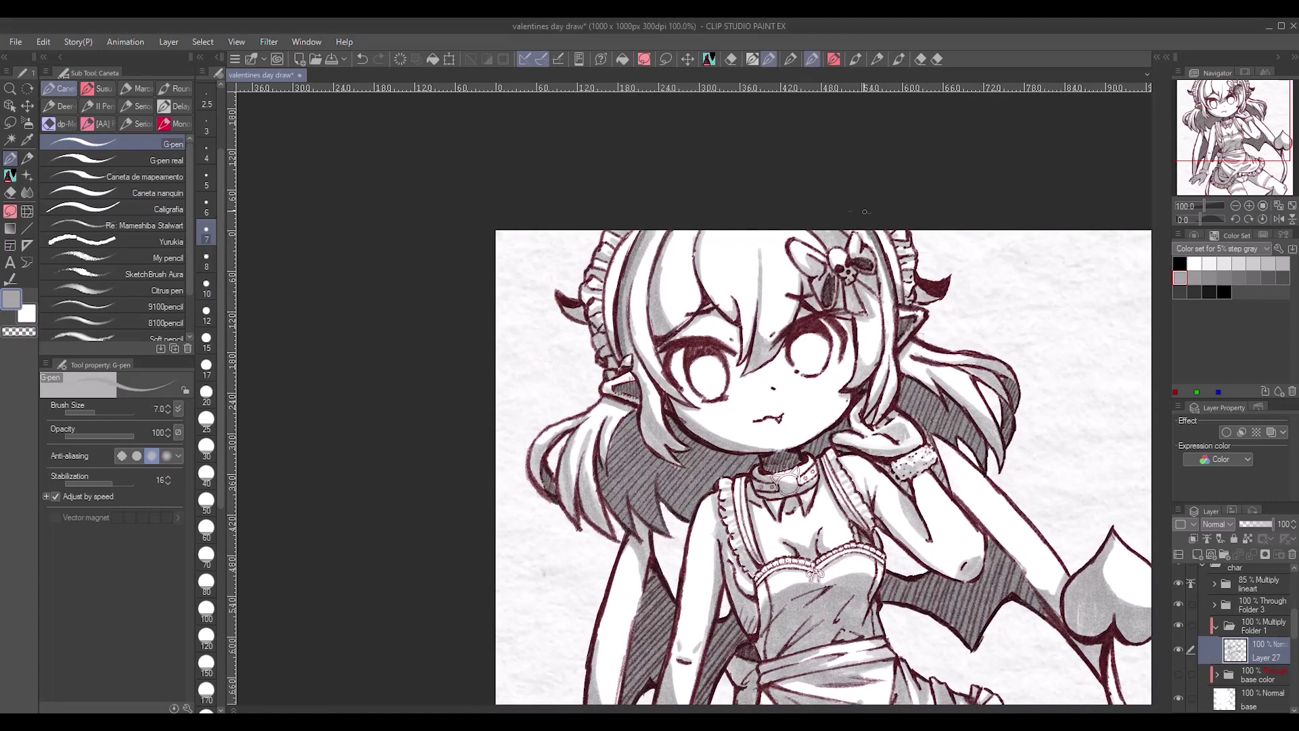
- Deepen the shadows on and around the skull hair bow with brush sizes 4 and 8
{"action": "left_click", "coordinate": [206, 150]}
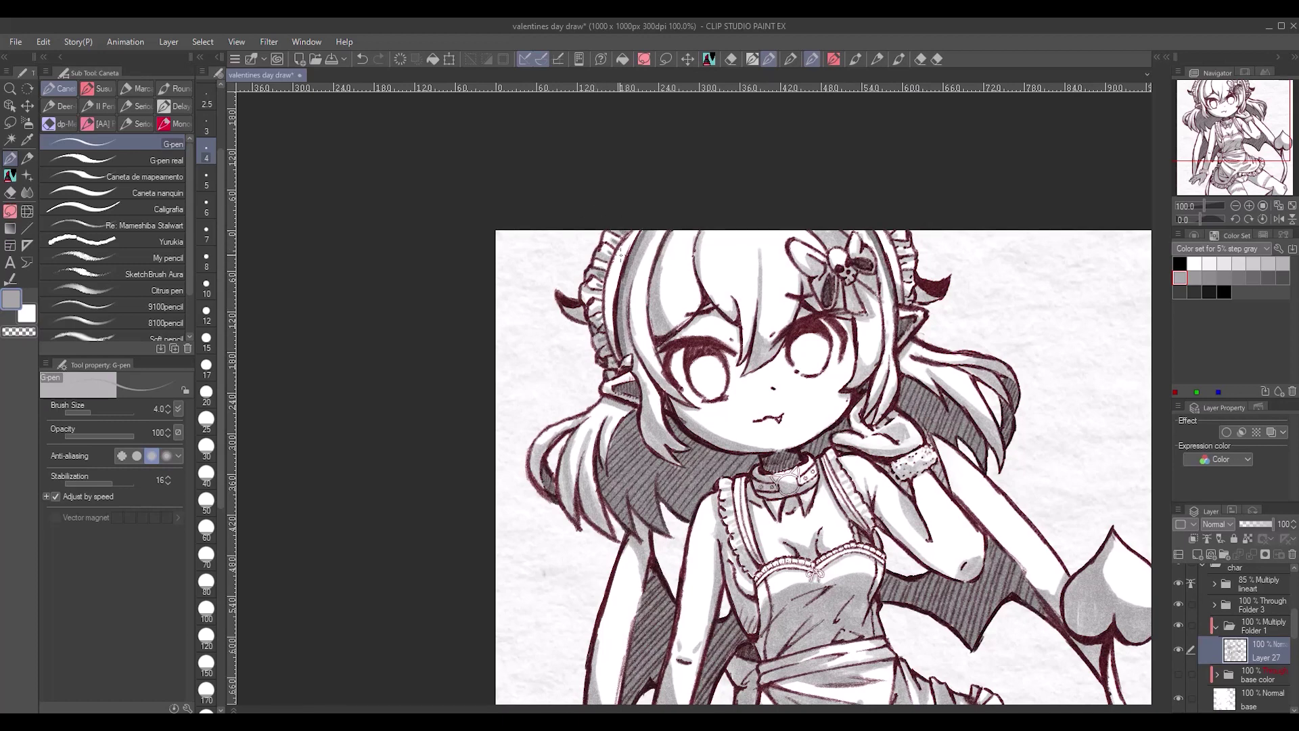
{"action": "left_click", "coordinate": [206, 258]}
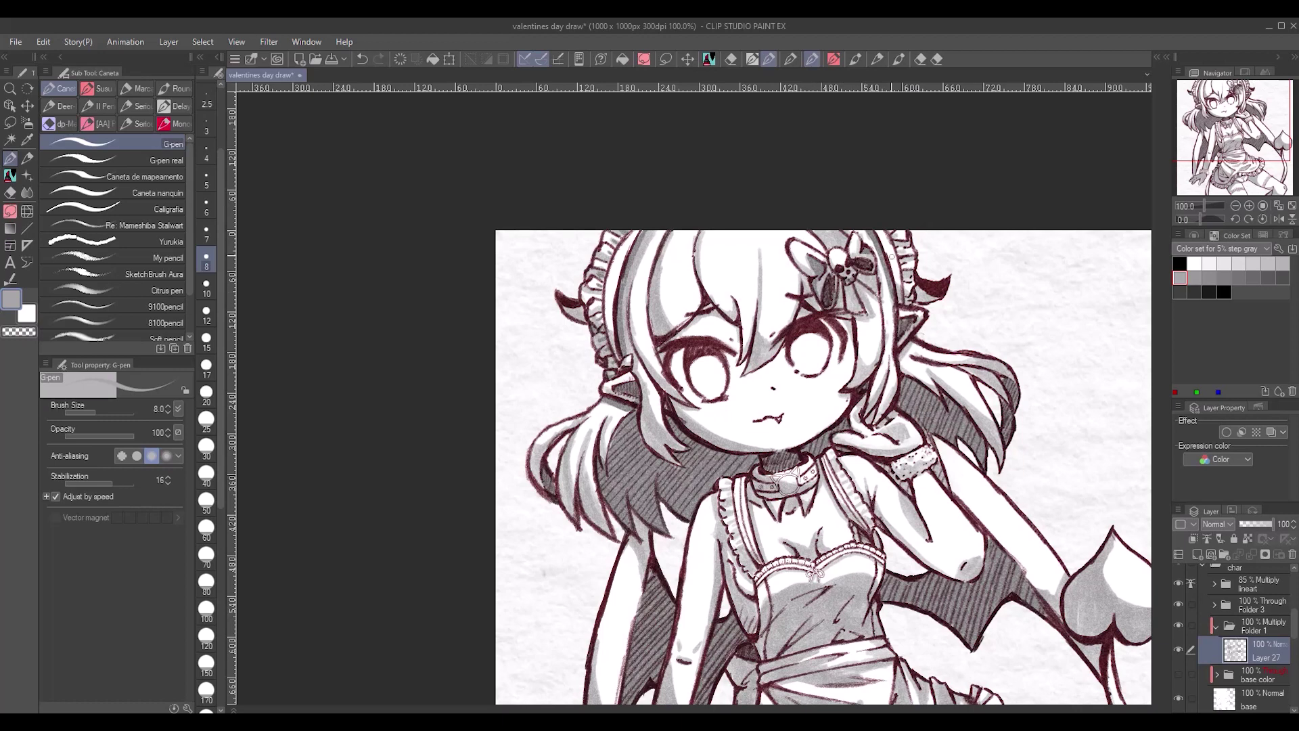
{"action": "left_click_drag", "start_coordinate": [857, 319], "coordinate": [879, 285]}
{"action": "left_click", "coordinate": [207, 125]}
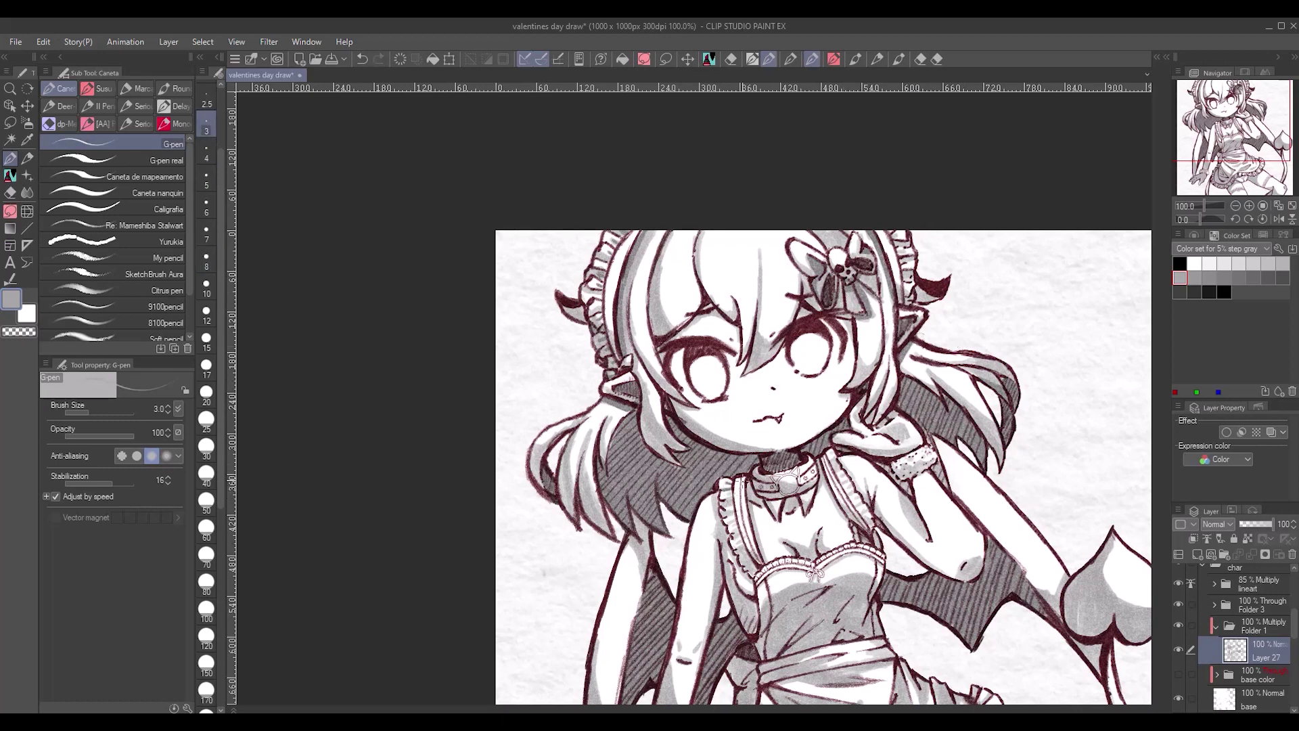
- Add darker shadows around the collar's spiked edge and the chest crease with brush size 4
{"action": "left_click", "coordinate": [207, 151]}
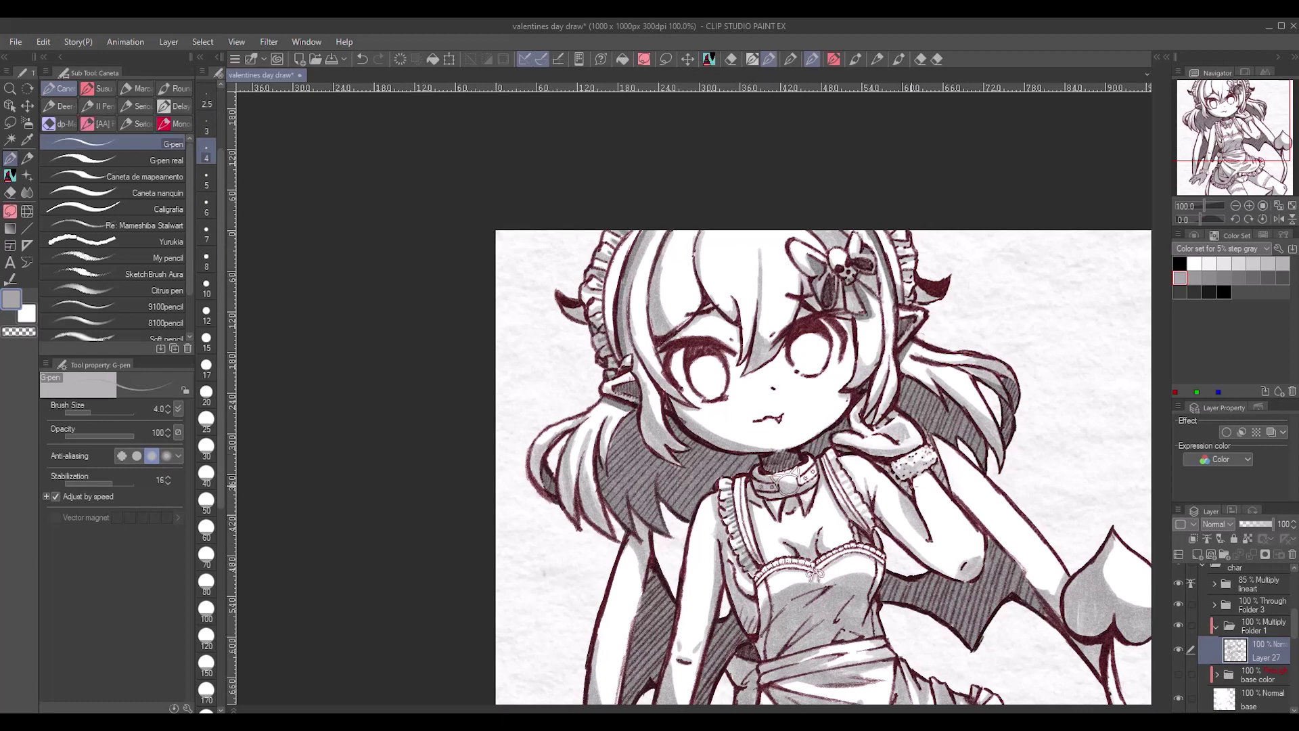
{"action": "scroll", "coordinate": [914, 486], "scroll_direction": "up", "scroll_amount": 1}
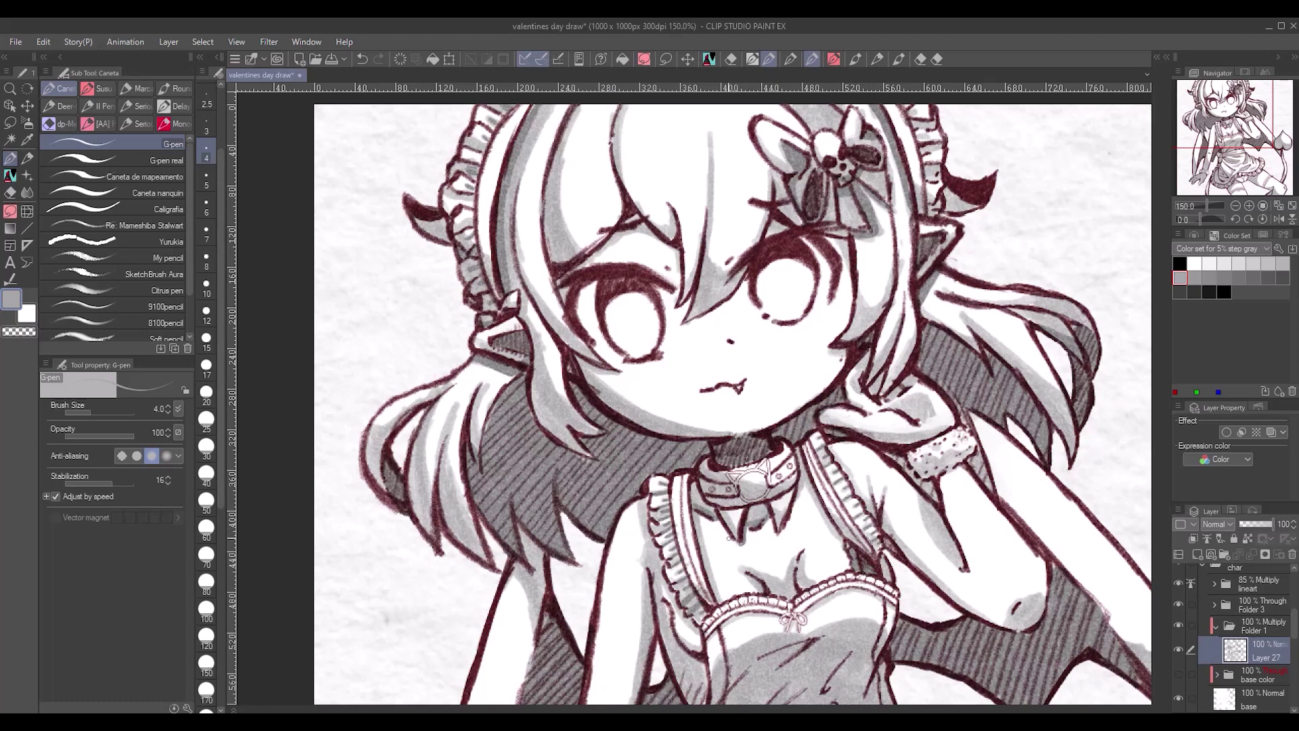
{"action": "left_click_drag", "start_coordinate": [728, 539], "coordinate": [747, 528]}
{"action": "left_click_drag", "start_coordinate": [772, 516], "coordinate": [782, 536]}
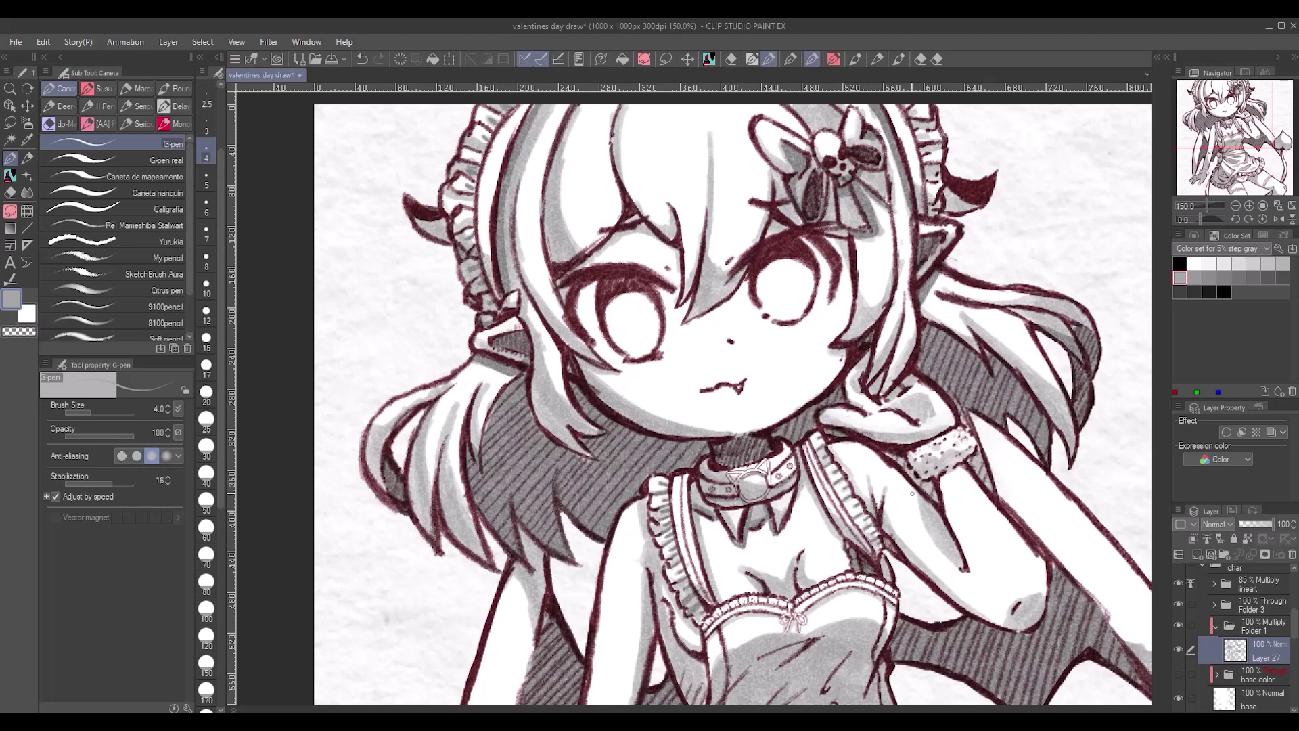
{"action": "left_click_drag", "start_coordinate": [765, 579], "coordinate": [776, 597]}
- Darken the dress's side beneath the arm with brush size 8 and the raised hand and cuff with size 6
{"action": "left_click", "coordinate": [206, 260]}
{"action": "left_click_drag", "start_coordinate": [693, 688], "coordinate": [677, 645]}
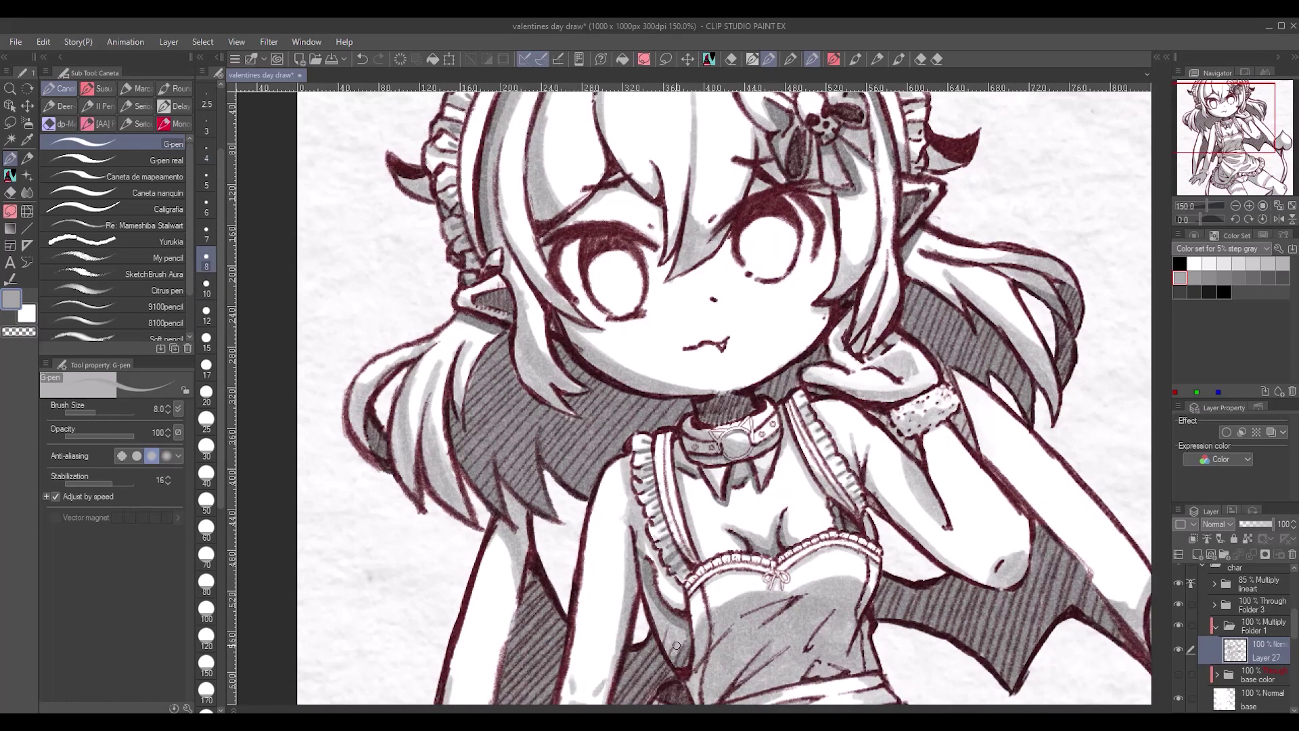
{"action": "left_click", "coordinate": [207, 205]}
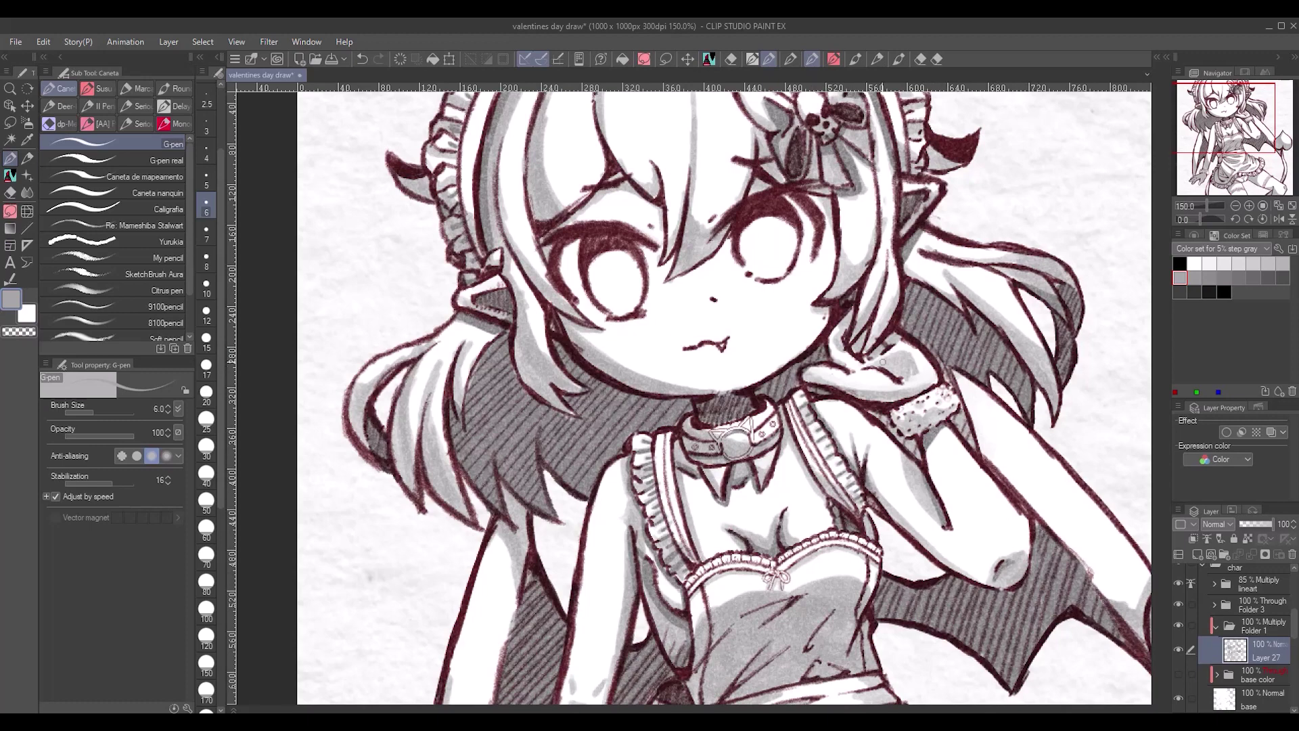
{"action": "left_click_drag", "start_coordinate": [883, 362], "coordinate": [860, 341]}
{"action": "left_click_drag", "start_coordinate": [880, 403], "coordinate": [932, 387]}
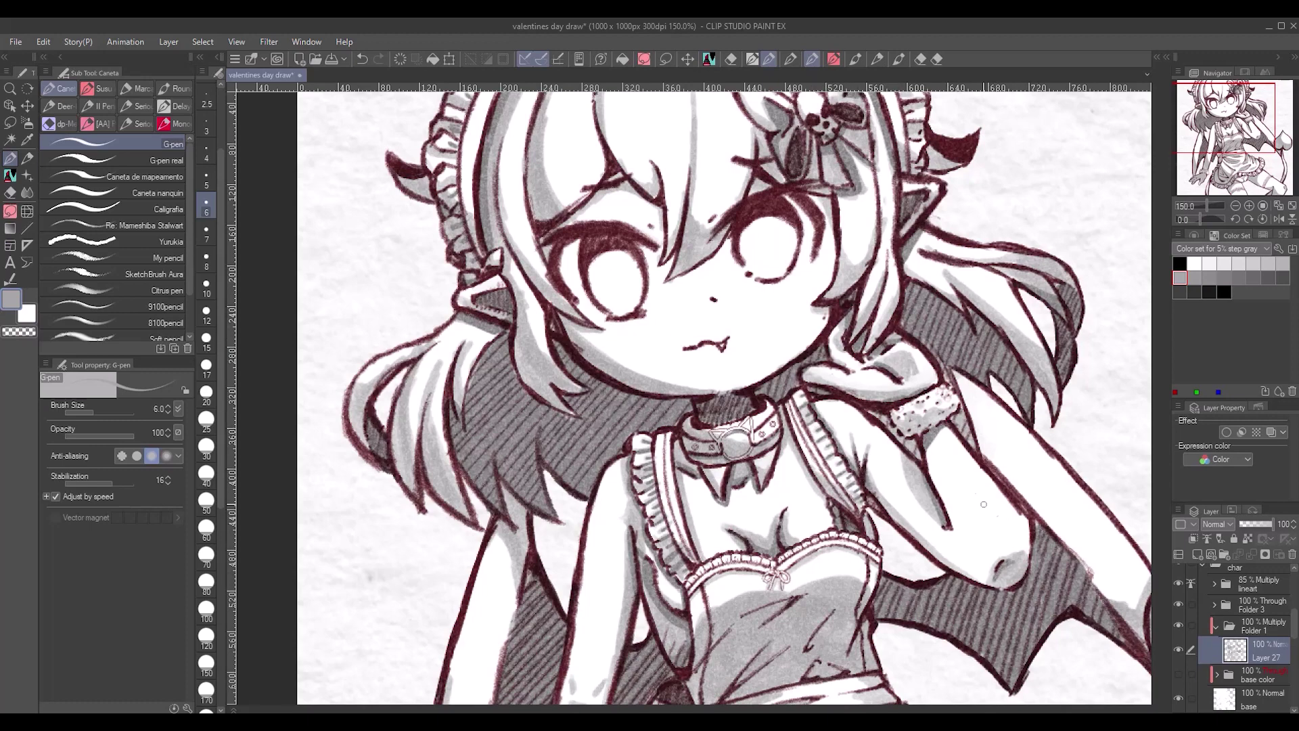
- Darken the end of the apron's waistband beside the waist bow with brush size 6
{"action": "left_click_drag", "start_coordinate": [943, 680], "coordinate": [971, 430]}
{"action": "left_click_drag", "start_coordinate": [756, 463], "coordinate": [723, 491]}
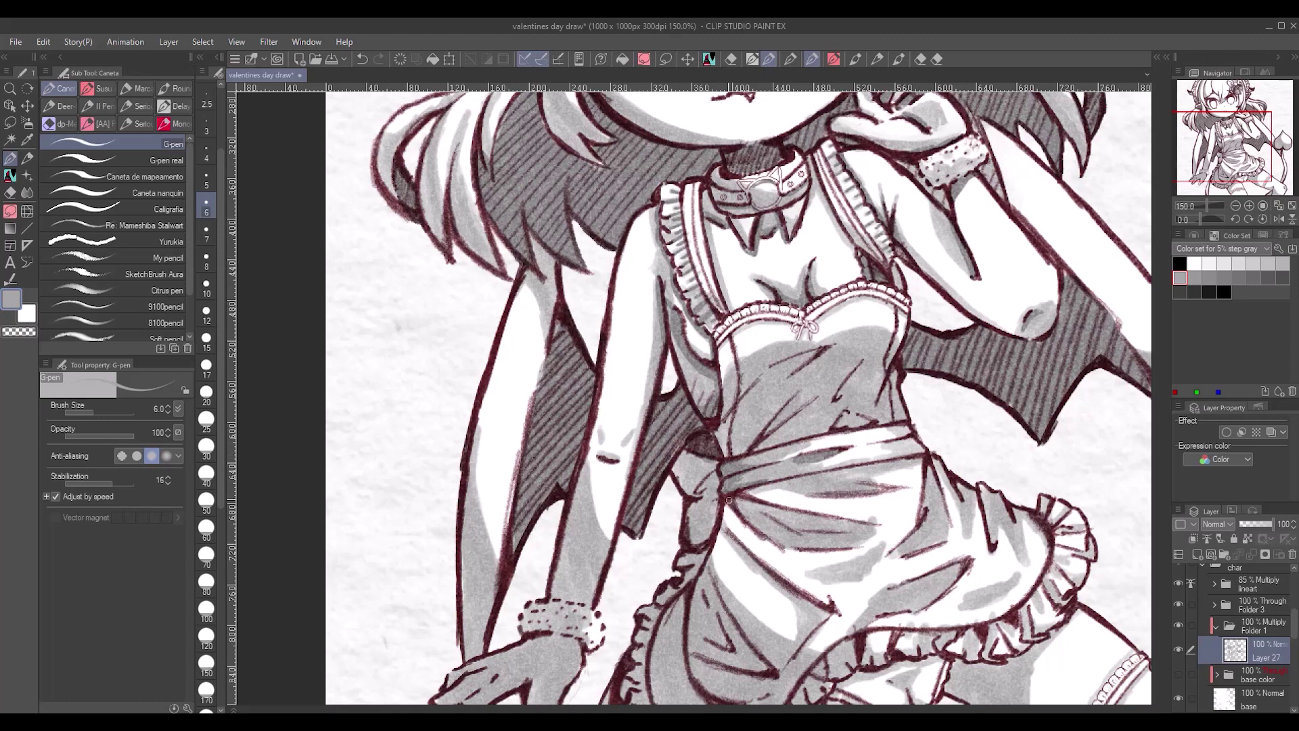
{"action": "left_click", "coordinate": [206, 128]}
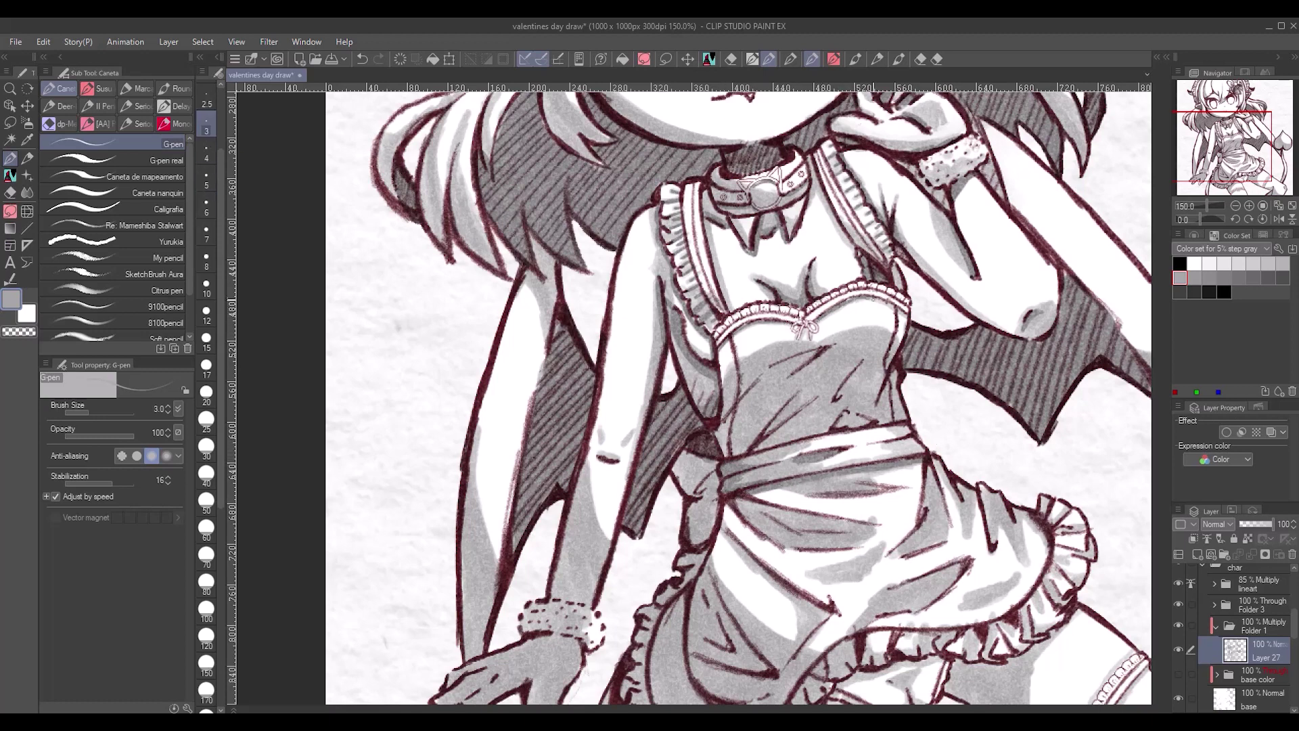
- Paint darker fold shadows across the sides and lower part of the dress bodice with brush size 10
{"action": "left_click", "coordinate": [207, 284]}
{"action": "left_click_drag", "start_coordinate": [806, 376], "coordinate": [717, 450]}
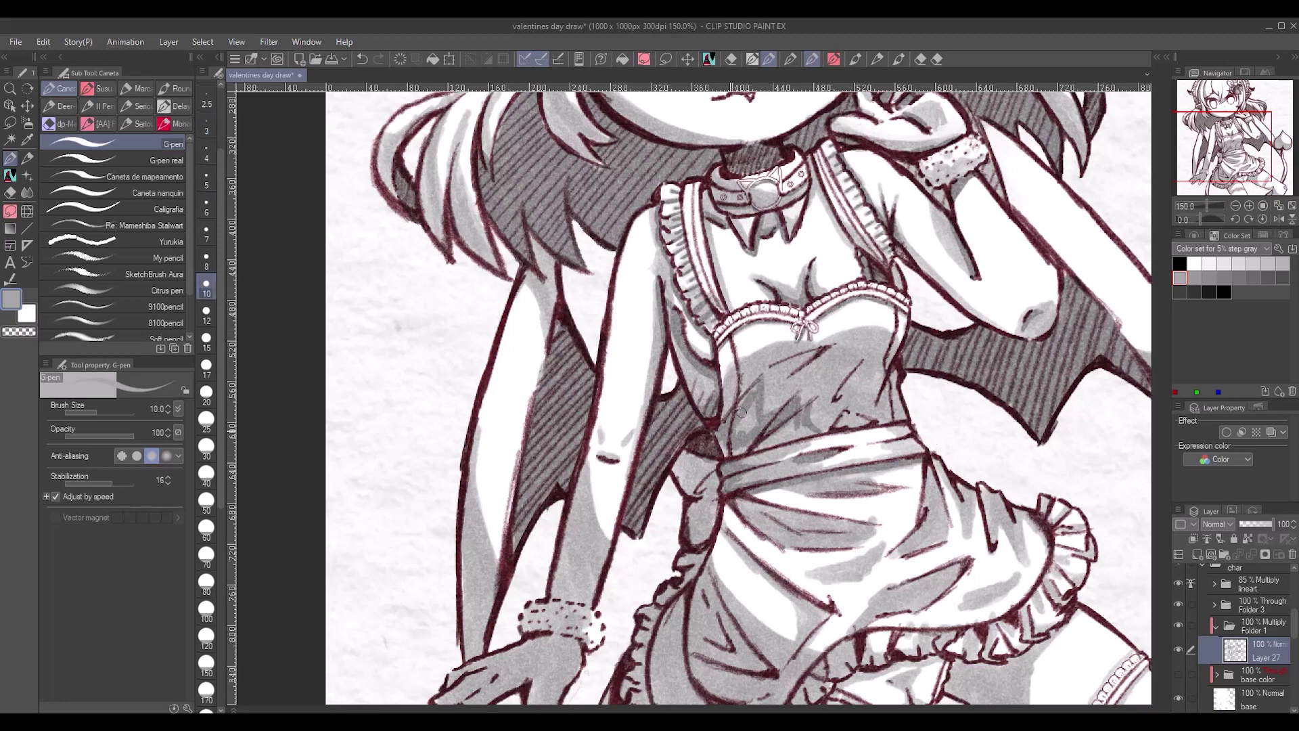
{"action": "left_click_drag", "start_coordinate": [754, 386], "coordinate": [720, 453]}
{"action": "mouse_move", "coordinate": [829, 373]}
{"action": "left_mouse_down"}
{"action": "mouse_move", "coordinate": [765, 413]}
{"action": "mouse_move", "coordinate": [812, 355]}
{"action": "mouse_move", "coordinate": [835, 425]}
{"action": "left_mouse_up"}
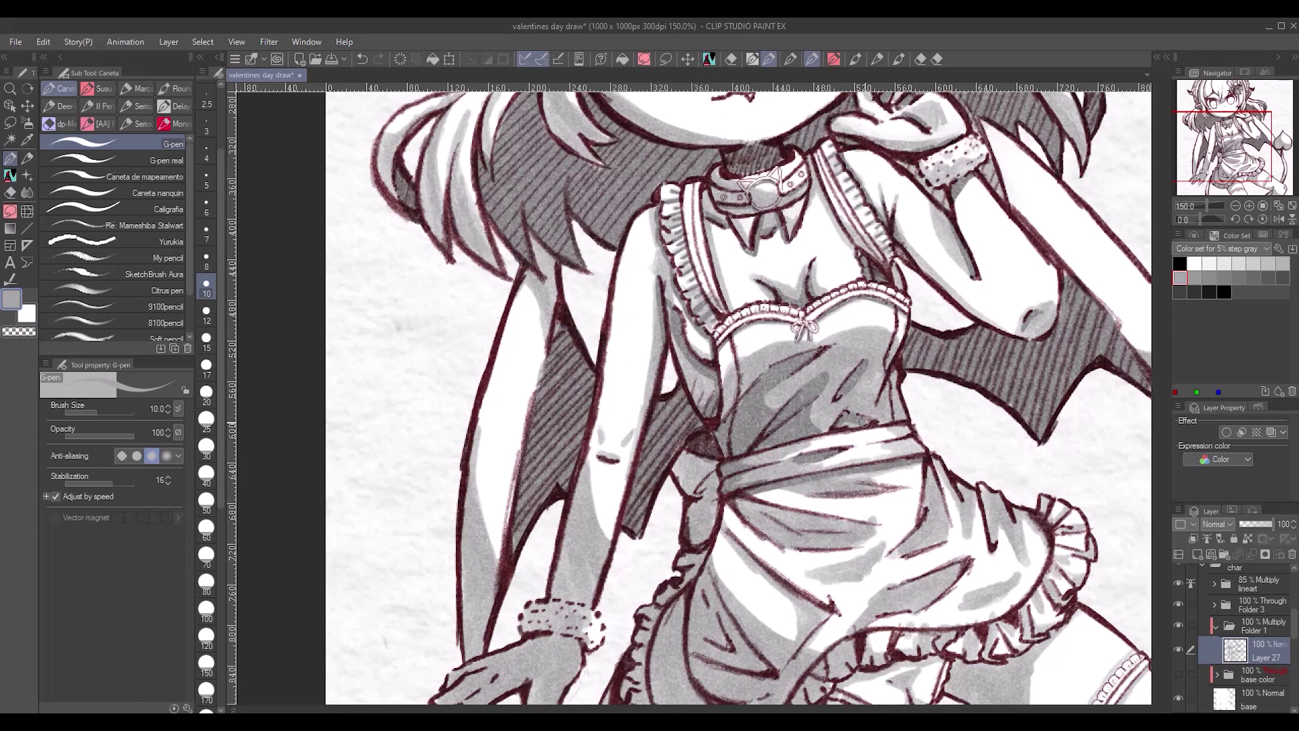
{"action": "left_click_drag", "start_coordinate": [901, 369], "coordinate": [846, 426]}
{"action": "left_click_drag", "start_coordinate": [906, 386], "coordinate": [900, 407]}
- Paint darker fold shadows across the front of the apron skirt with the G-pen at brush size 10
{"action": "left_click_drag", "start_coordinate": [758, 506], "coordinate": [854, 532]}
{"action": "left_click_drag", "start_coordinate": [751, 491], "coordinate": [735, 544]}
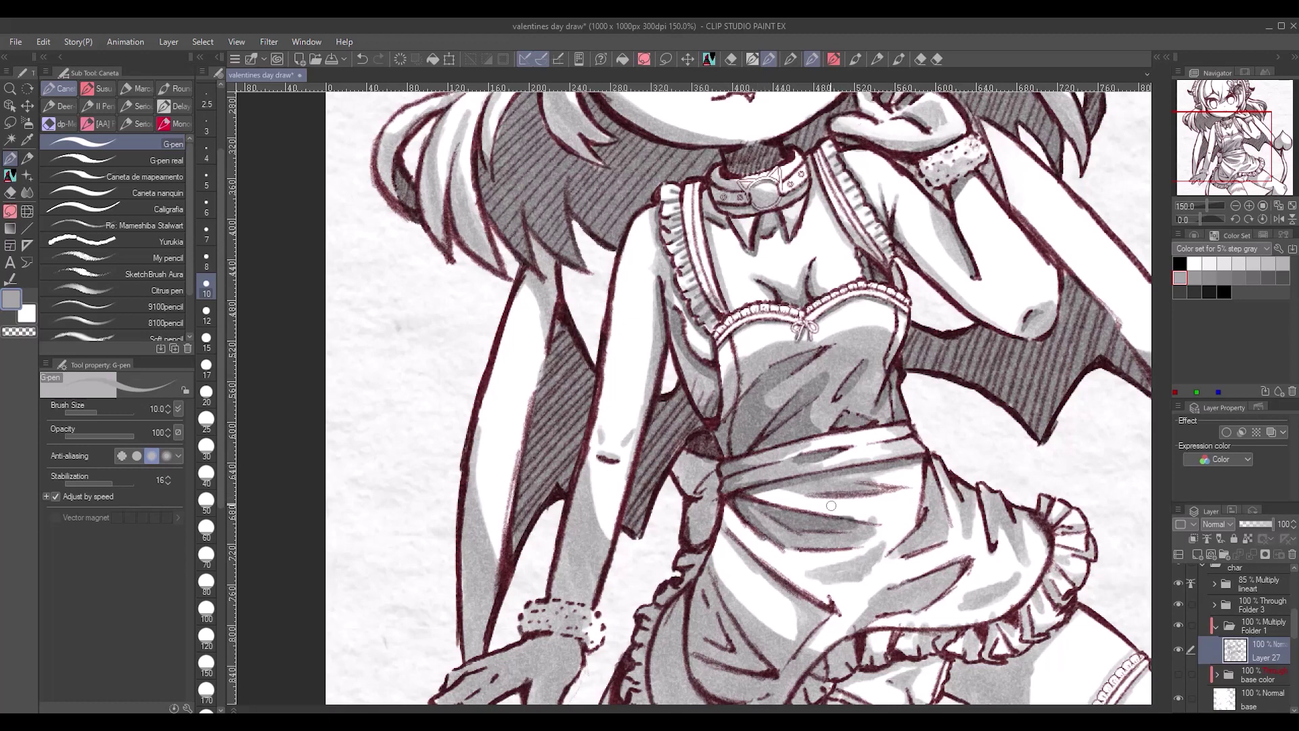
{"action": "left_click_drag", "start_coordinate": [875, 556], "coordinate": [830, 578]}
{"action": "left_click_drag", "start_coordinate": [949, 467], "coordinate": [919, 518]}
{"action": "left_click_drag", "start_coordinate": [942, 520], "coordinate": [895, 558]}
{"action": "left_click_drag", "start_coordinate": [968, 457], "coordinate": [934, 514]}
{"action": "left_click_drag", "start_coordinate": [998, 482], "coordinate": [983, 513]}
{"action": "left_click_drag", "start_coordinate": [1006, 586], "coordinate": [862, 624]}
- Darken the long folds along the side of the skirt below the waist bow
{"action": "scroll", "coordinate": [761, 470], "scroll_direction": "down", "scroll_amount": 3}
{"action": "scroll", "coordinate": [715, 618], "scroll_direction": "up", "scroll_amount": 2}
{"action": "scroll", "coordinate": [716, 618], "scroll_direction": "up", "scroll_amount": 2}
{"action": "mouse_move", "coordinate": [785, 467]}
{"action": "left_mouse_down"}
{"action": "mouse_move", "coordinate": [734, 535]}
{"action": "mouse_move", "coordinate": [758, 565]}
{"action": "left_mouse_up"}
{"action": "mouse_move", "coordinate": [779, 568]}
{"action": "left_mouse_down"}
{"action": "mouse_move", "coordinate": [731, 618]}
{"action": "mouse_move", "coordinate": [723, 460]}
{"action": "mouse_move", "coordinate": [707, 572]}
{"action": "left_mouse_up"}
- Add darker shadows to the waist bow and the skirt's hem ruffle with brush size 8
{"action": "left_click", "coordinate": [206, 366]}
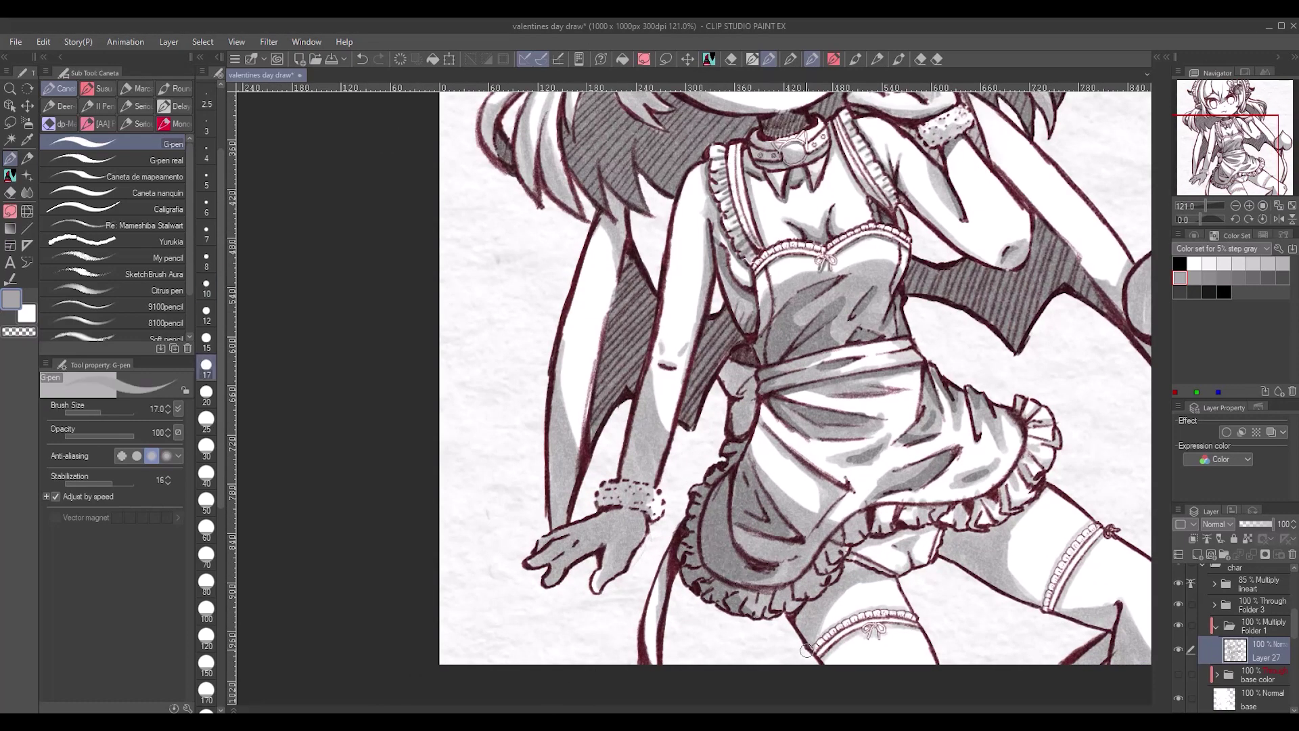
{"action": "left_click", "coordinate": [206, 261]}
{"action": "left_click_drag", "start_coordinate": [744, 433], "coordinate": [719, 364]}
{"action": "left_click_drag", "start_coordinate": [738, 588], "coordinate": [758, 615]}
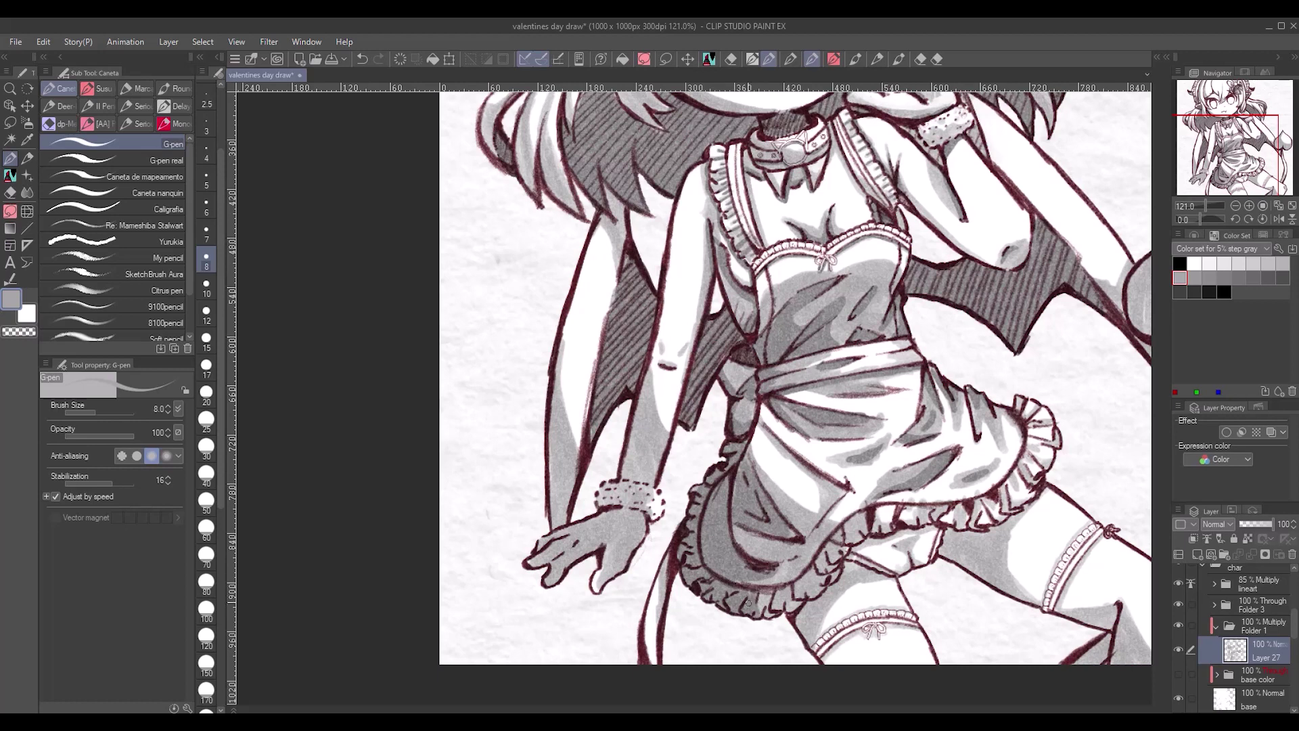
- Darken the lowered arm's cuff and elbow crease with brush size 8 and the hand's fingers with size 6
{"action": "left_click_drag", "start_coordinate": [667, 548], "coordinate": [676, 606]}
{"action": "left_click_drag", "start_coordinate": [599, 492], "coordinate": [649, 514]}
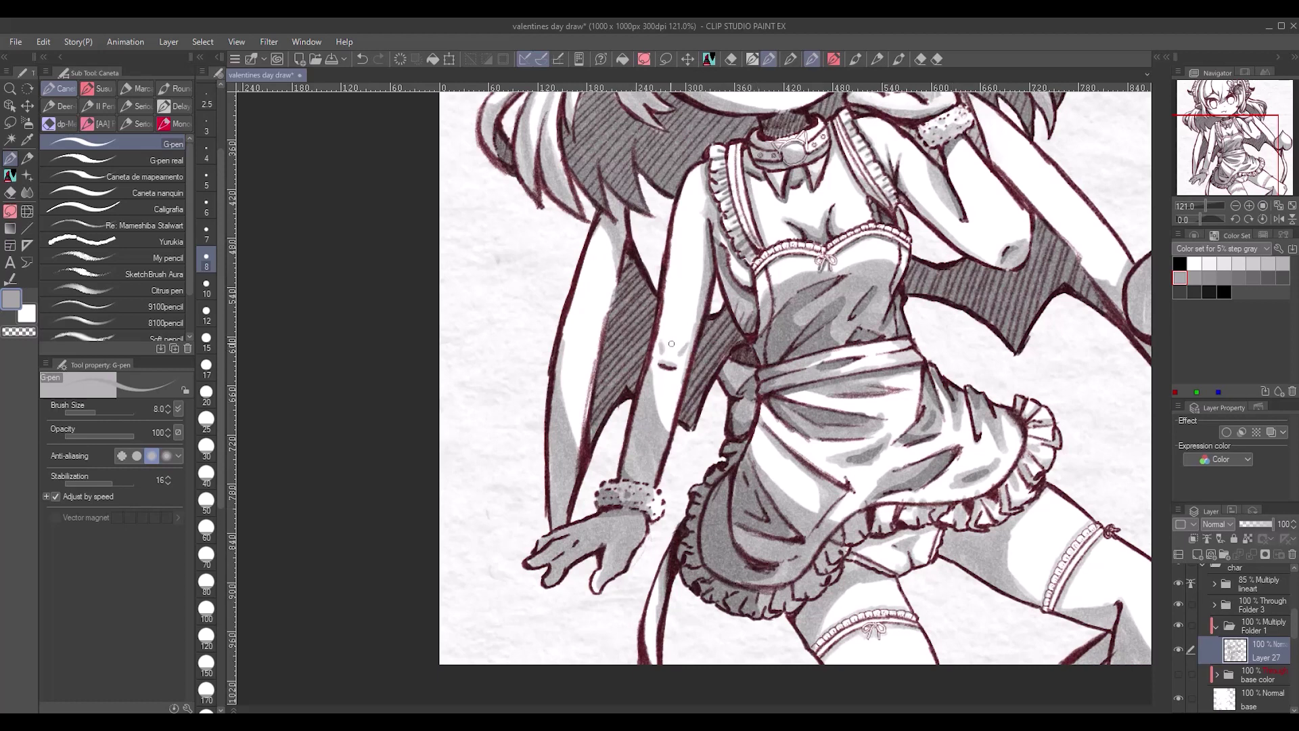
{"action": "left_click_drag", "start_coordinate": [687, 345], "coordinate": [679, 356]}
{"action": "left_click", "coordinate": [206, 207]}
{"action": "mouse_move", "coordinate": [541, 548]}
{"action": "left_mouse_down"}
{"action": "mouse_move", "coordinate": [571, 534]}
{"action": "mouse_move", "coordinate": [596, 548]}
{"action": "left_mouse_up"}
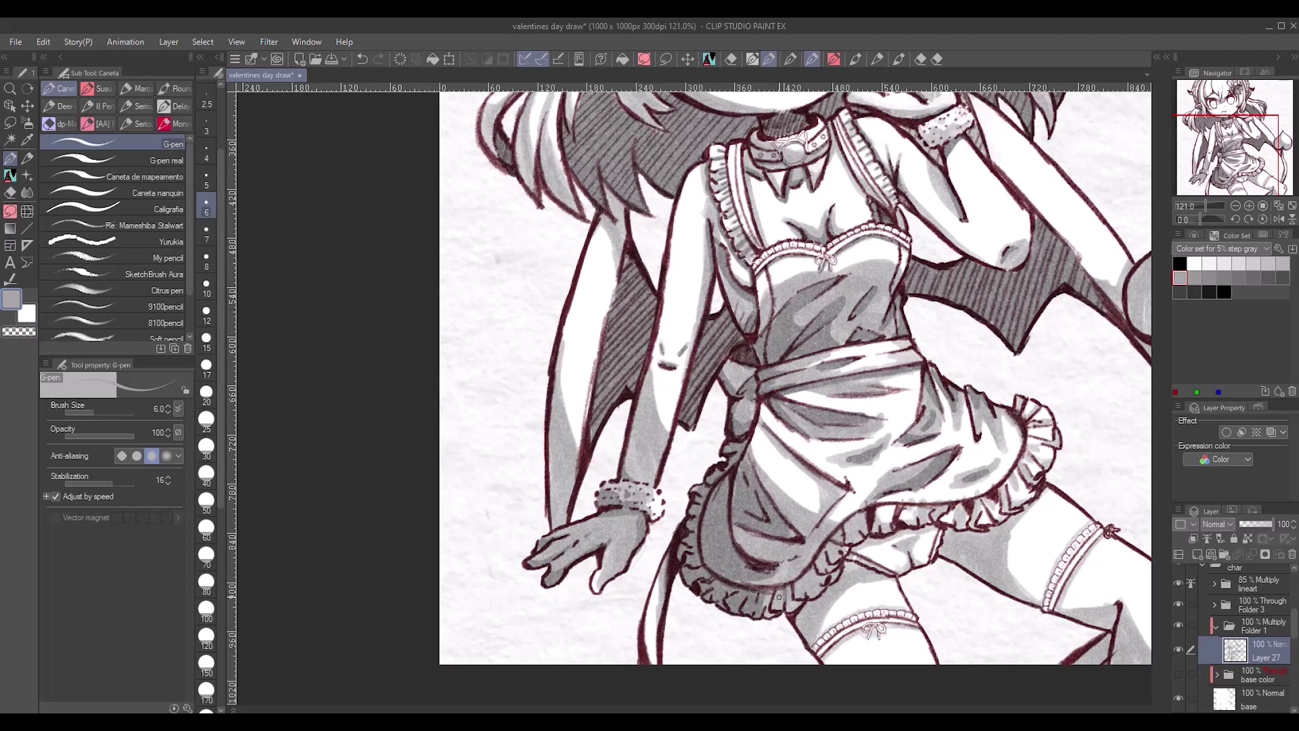
- Darken the shadows in and beneath the skirt's hem ruffle with brush size 6
{"action": "left_click_drag", "start_coordinate": [819, 569], "coordinate": [831, 565]}
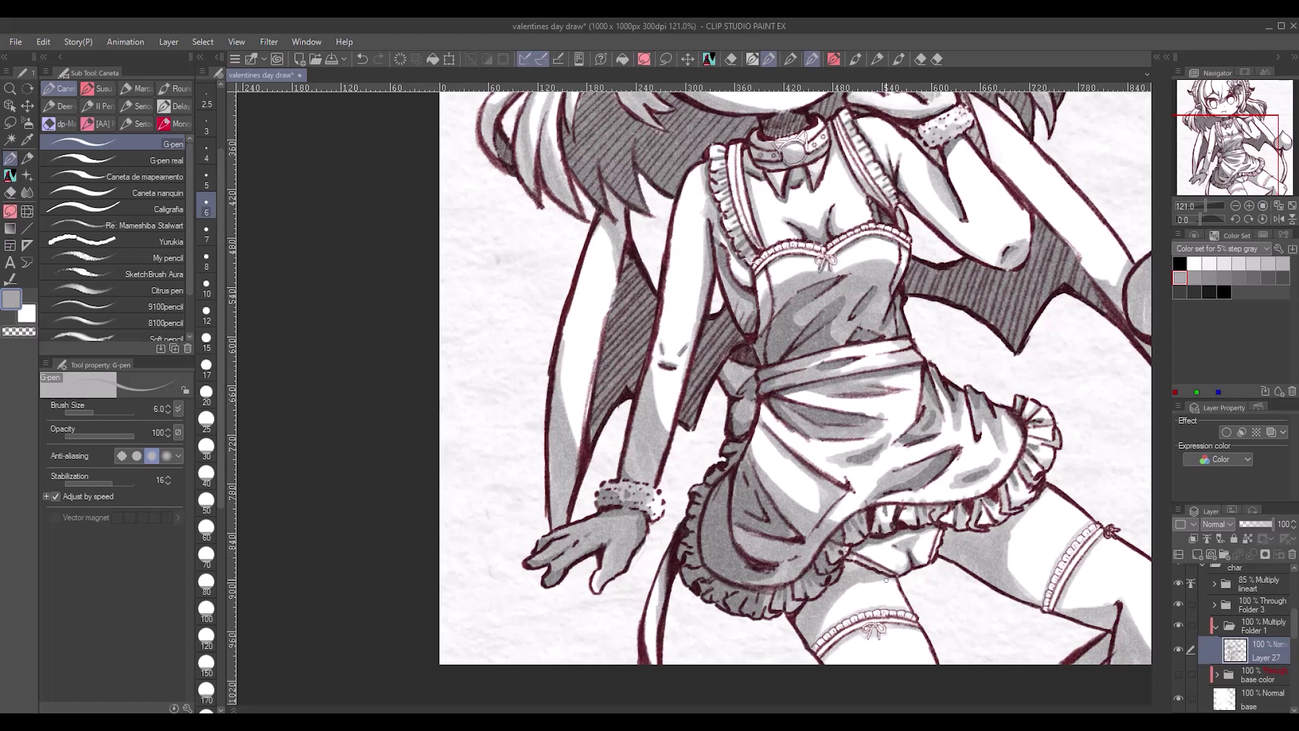
{"action": "left_click_drag", "start_coordinate": [847, 561], "coordinate": [813, 604]}
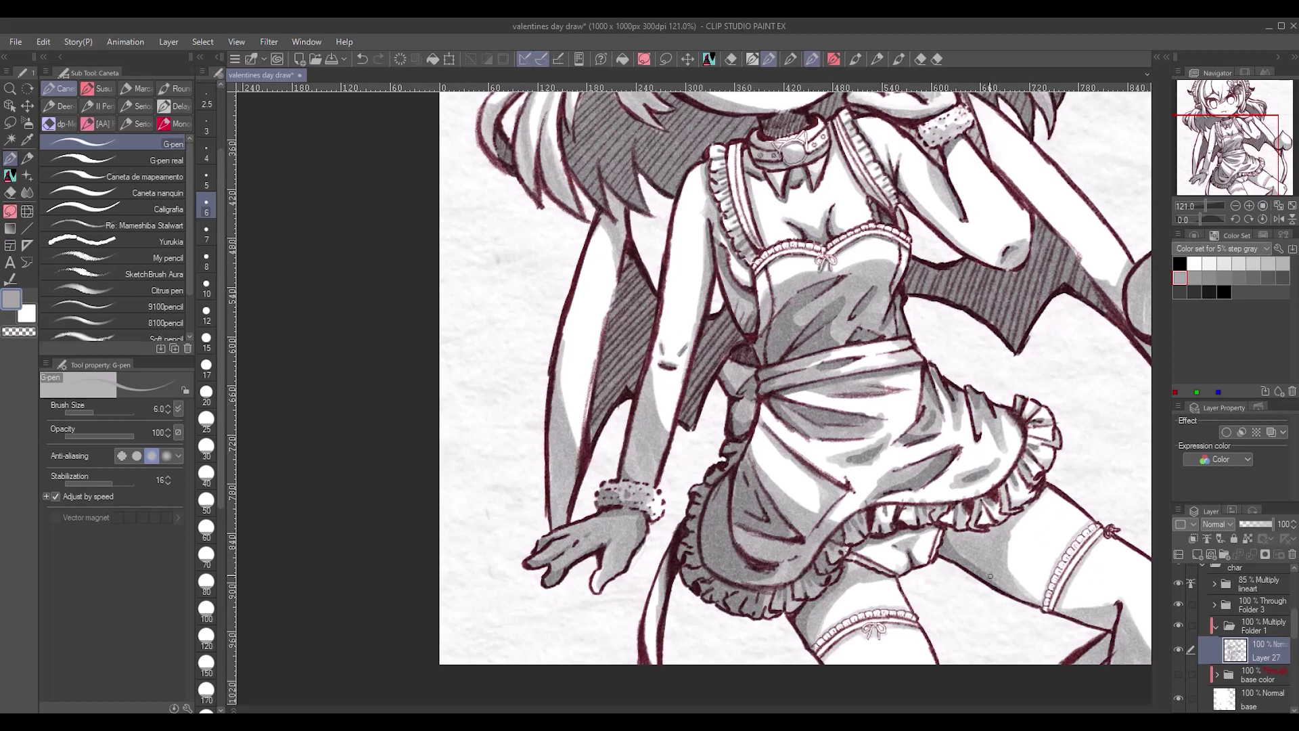
{"action": "left_click", "coordinate": [207, 157]}
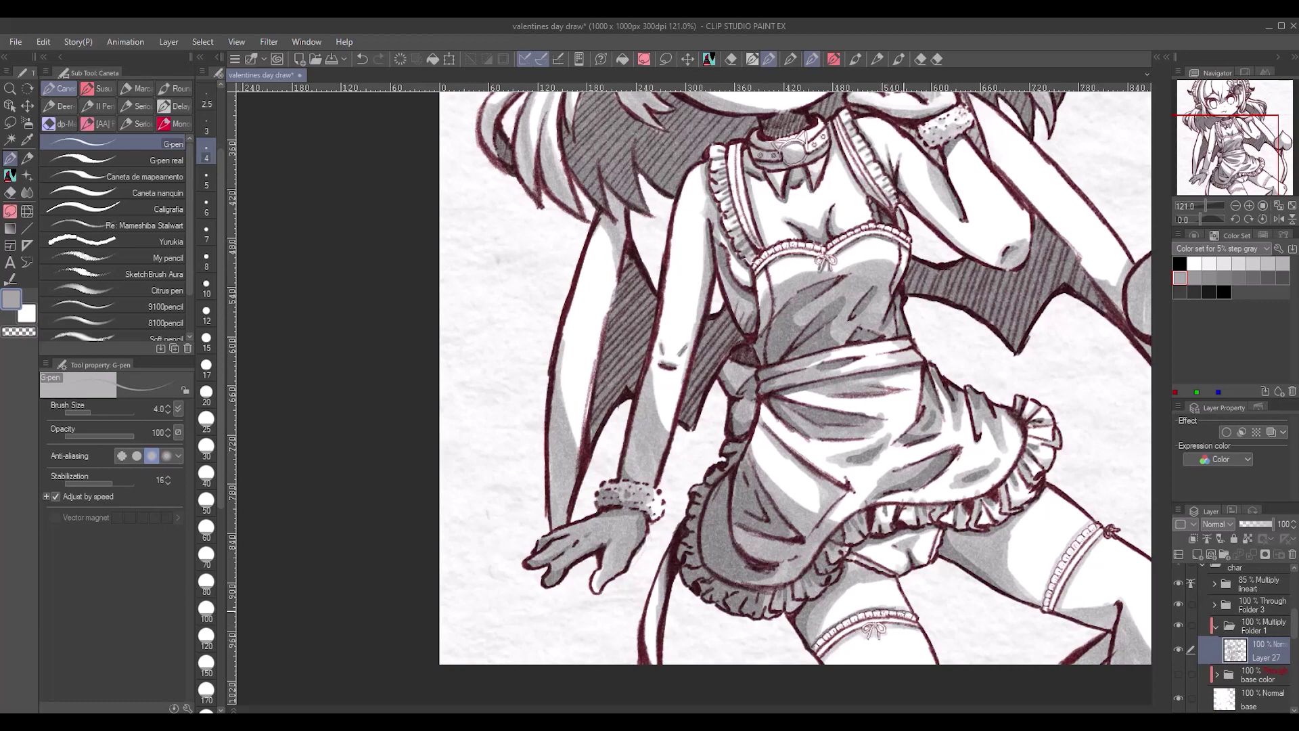
{"action": "scroll", "coordinate": [1086, 645], "scroll_direction": "down", "scroll_amount": 1}
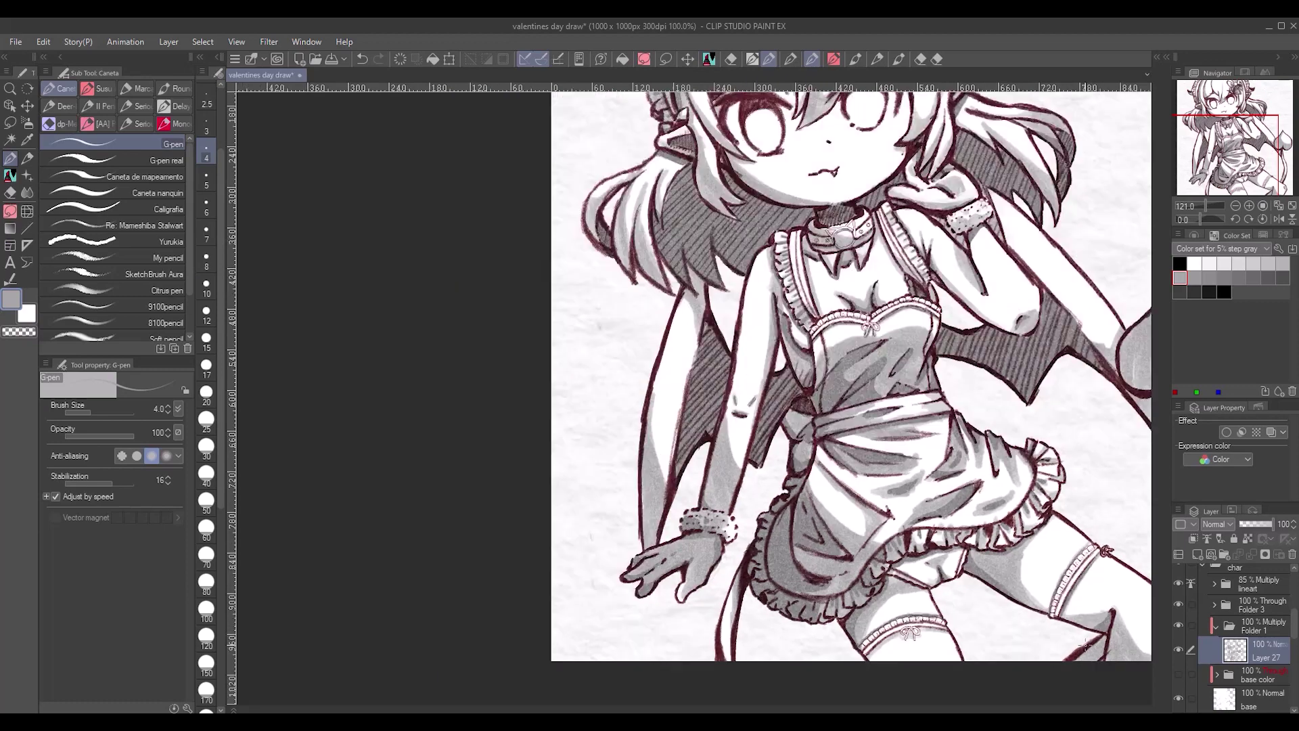
{"action": "scroll", "coordinate": [1086, 645], "scroll_direction": "up", "scroll_amount": 2}
{"action": "scroll", "coordinate": [783, 612], "scroll_direction": "down", "scroll_amount": 3}
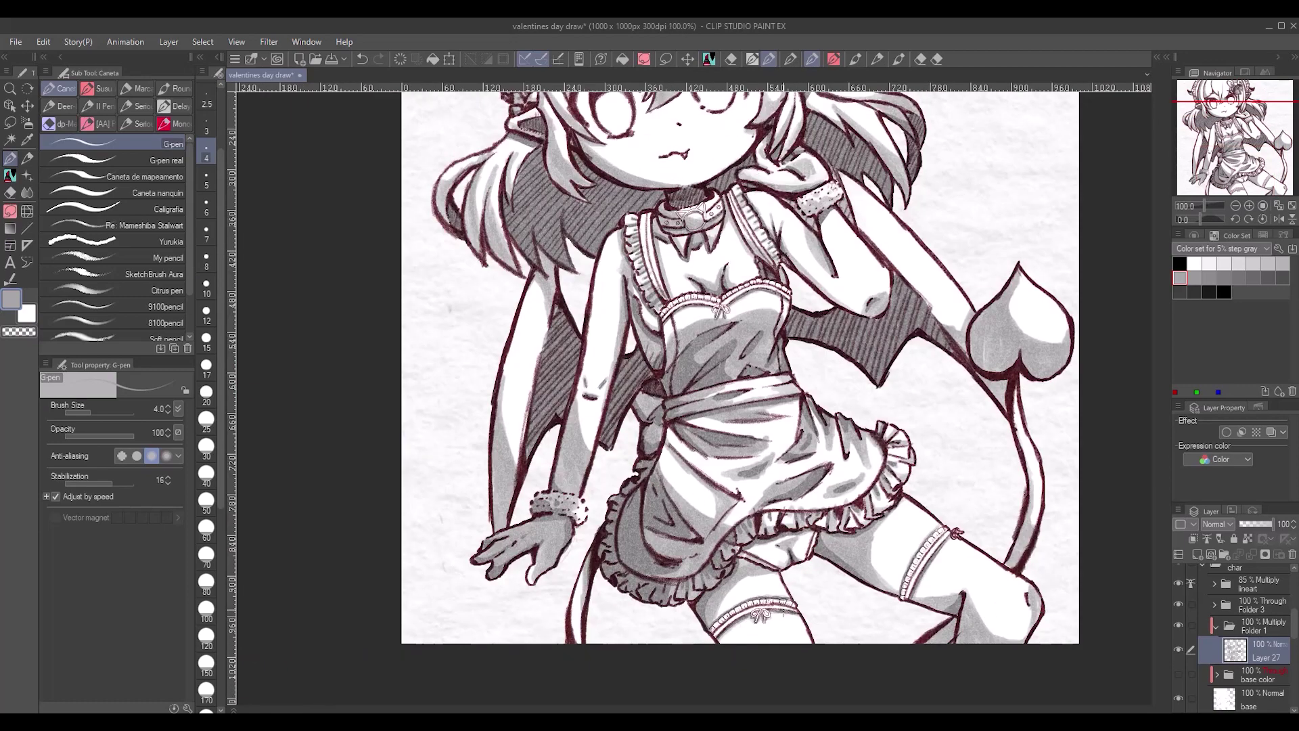
- Paint darker shadows on the heart-shaped tail tip with brush size 10
{"action": "key", "text": "bracketright"}
{"action": "key", "text": "bracketright"}
{"action": "key", "text": "bracketright"}
{"action": "key", "text": "bracketright"}
{"action": "key", "text": "bracketright"}
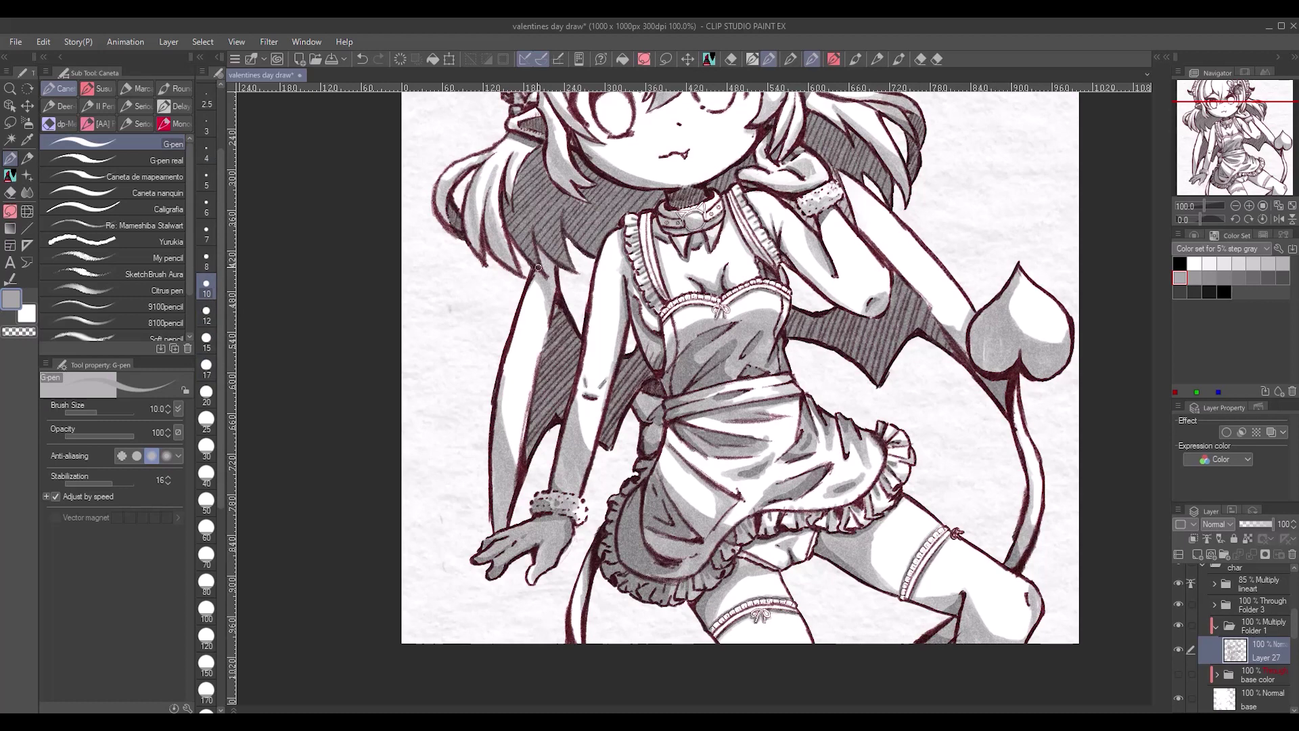
{"action": "mouse_move", "coordinate": [1000, 310]}
{"action": "left_mouse_down"}
{"action": "mouse_move", "coordinate": [980, 366]}
{"action": "mouse_move", "coordinate": [1035, 370]}
{"action": "left_mouse_up"}
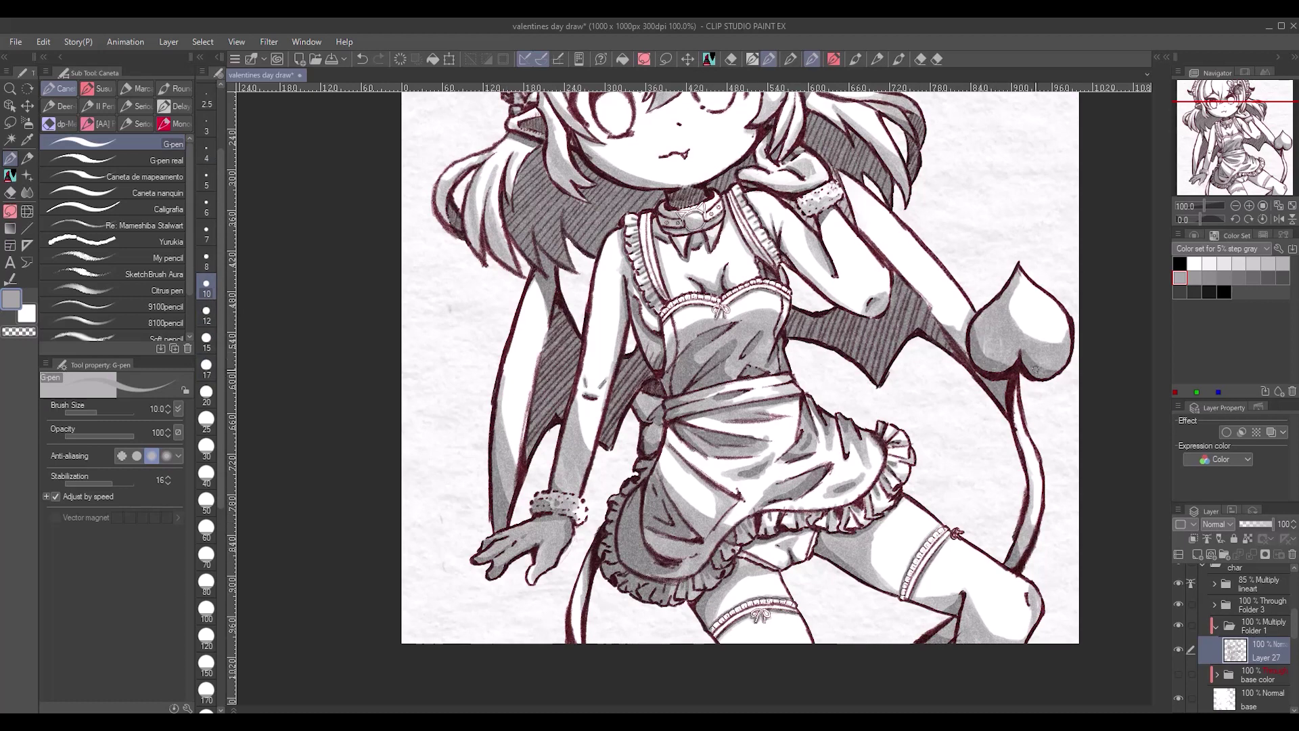
{"action": "left_click_drag", "start_coordinate": [986, 319], "coordinate": [1026, 349]}
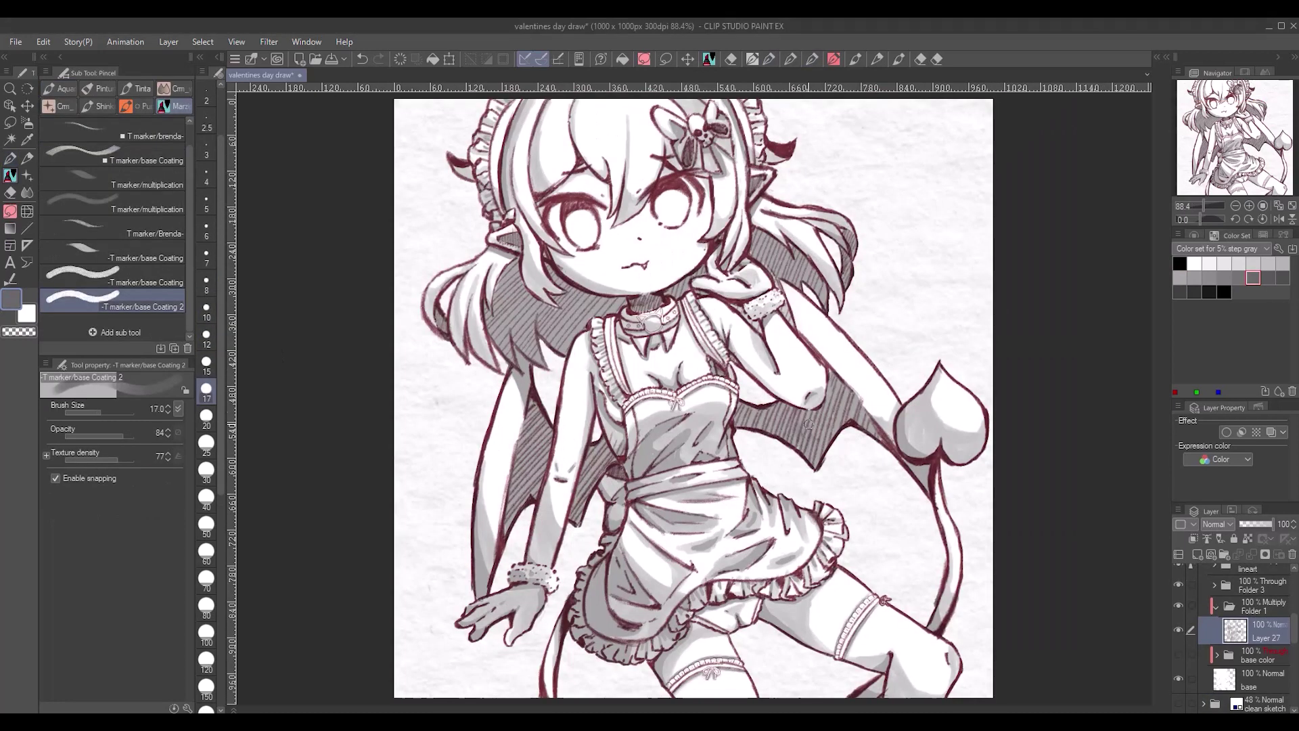
- Shade the inner wing membranes and the underside of the back hair in a darker gray with the G-pen at size 20
{"action": "mouse_move", "coordinate": [738, 403]}
{"action": "left_mouse_down"}
{"action": "mouse_move", "coordinate": [791, 449]}
{"action": "mouse_move", "coordinate": [816, 406]}
{"action": "mouse_move", "coordinate": [867, 416]}
{"action": "mouse_move", "coordinate": [825, 433]}
{"action": "left_mouse_up"}
{"action": "left_click_drag", "start_coordinate": [514, 406], "coordinate": [541, 508]}
{"action": "key", "text": "p"}
{"action": "mouse_move", "coordinate": [873, 406]}
{"action": "left_mouse_down"}
{"action": "mouse_move", "coordinate": [778, 410]}
{"action": "mouse_move", "coordinate": [836, 375]}
{"action": "mouse_move", "coordinate": [839, 396]}
{"action": "left_mouse_up"}
{"action": "mouse_move", "coordinate": [522, 406]}
{"action": "left_mouse_down"}
{"action": "mouse_move", "coordinate": [545, 495]}
{"action": "mouse_move", "coordinate": [586, 475]}
{"action": "mouse_move", "coordinate": [599, 494]}
{"action": "mouse_move", "coordinate": [620, 474]}
{"action": "left_mouse_up"}
{"action": "left_click_drag", "start_coordinate": [443, 308], "coordinate": [446, 342]}
{"action": "mouse_move", "coordinate": [504, 261]}
{"action": "left_mouse_down"}
{"action": "mouse_move", "coordinate": [501, 304]}
{"action": "mouse_move", "coordinate": [514, 275]}
{"action": "mouse_move", "coordinate": [542, 325]}
{"action": "mouse_move", "coordinate": [523, 306]}
{"action": "mouse_move", "coordinate": [500, 346]}
{"action": "mouse_move", "coordinate": [502, 323]}
{"action": "mouse_move", "coordinate": [579, 323]}
{"action": "mouse_move", "coordinate": [551, 279]}
{"action": "mouse_move", "coordinate": [569, 309]}
{"action": "left_mouse_up"}
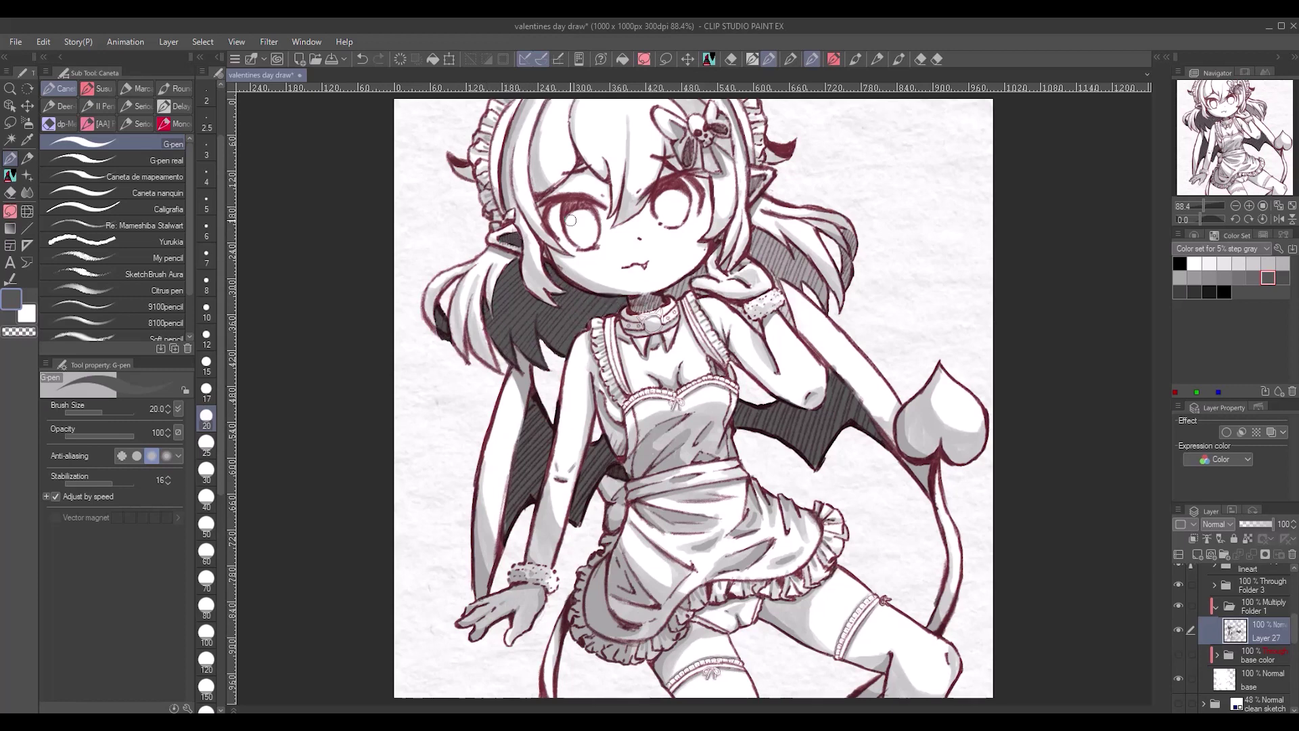
- Darken the back hair behind the raised hand with brush size 15
{"action": "key", "text": "bracketleft"}
{"action": "key", "text": "bracketleft"}
{"action": "mouse_move", "coordinate": [757, 321]}
{"action": "left_mouse_down"}
{"action": "mouse_move", "coordinate": [789, 318]}
{"action": "mouse_move", "coordinate": [758, 254]}
{"action": "mouse_move", "coordinate": [792, 271]}
{"action": "mouse_move", "coordinate": [811, 258]}
{"action": "left_mouse_up"}
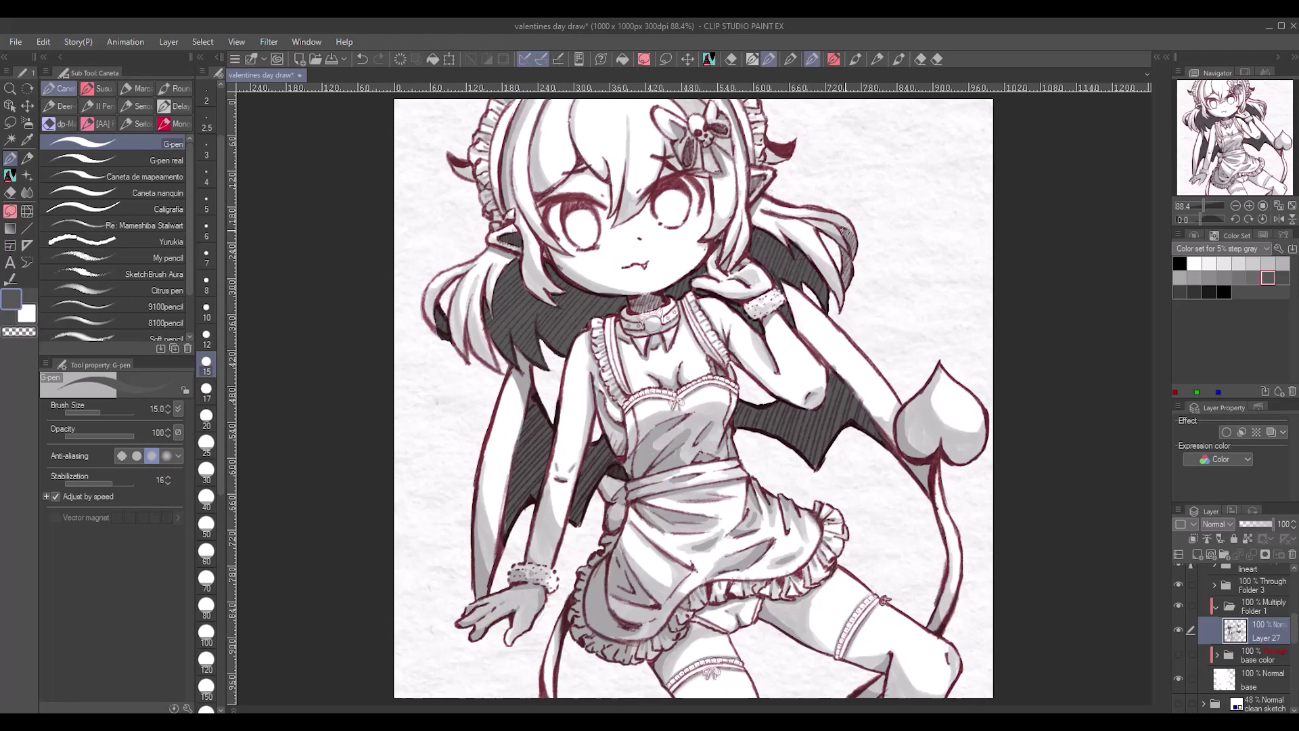
- Darken the small shadows on the skull hair bow with brush size 4
{"action": "key", "text": "bracketleft"}
{"action": "key", "text": "bracketleft"}
{"action": "key", "text": "bracketleft"}
{"action": "key", "text": "bracketleft"}
{"action": "key", "text": "bracketleft"}
{"action": "key", "text": "bracketleft"}
{"action": "key", "text": "bracketleft"}
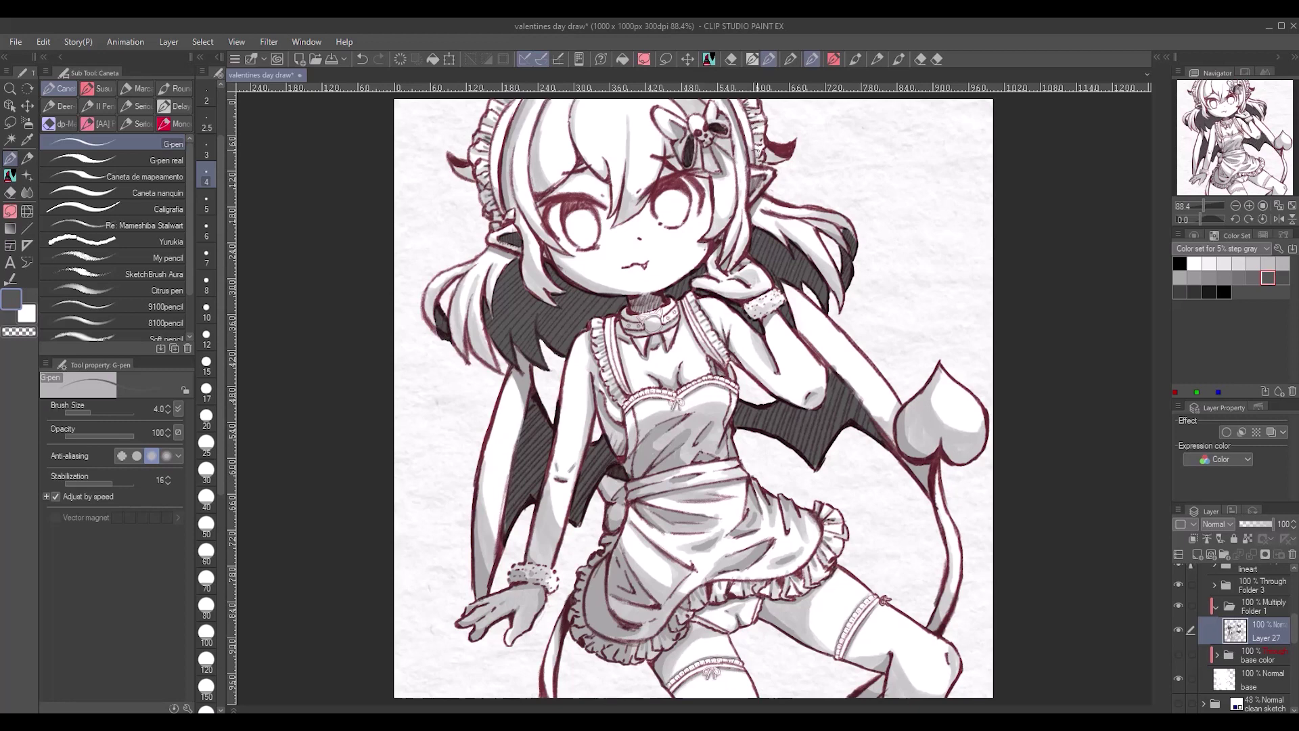
- Darken the underside and gaps of the skirt's hem ruffle on both sides with brush size 7
{"action": "key", "text": "bracketright"}
{"action": "key", "text": "bracketright"}
{"action": "key", "text": "bracketright"}
{"action": "key", "text": "bracketright"}
{"action": "key", "text": "bracketright"}
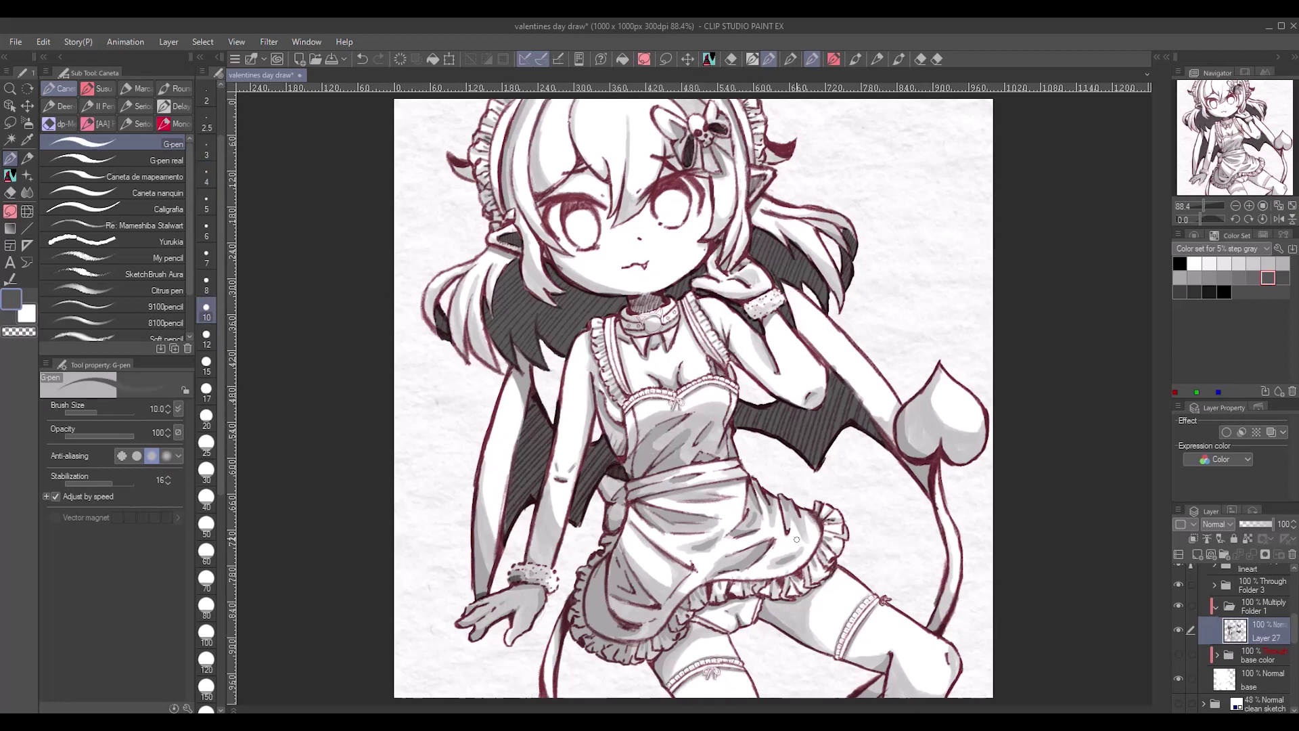
{"action": "key", "text": "bracketleft"}
{"action": "key", "text": "bracketleft"}
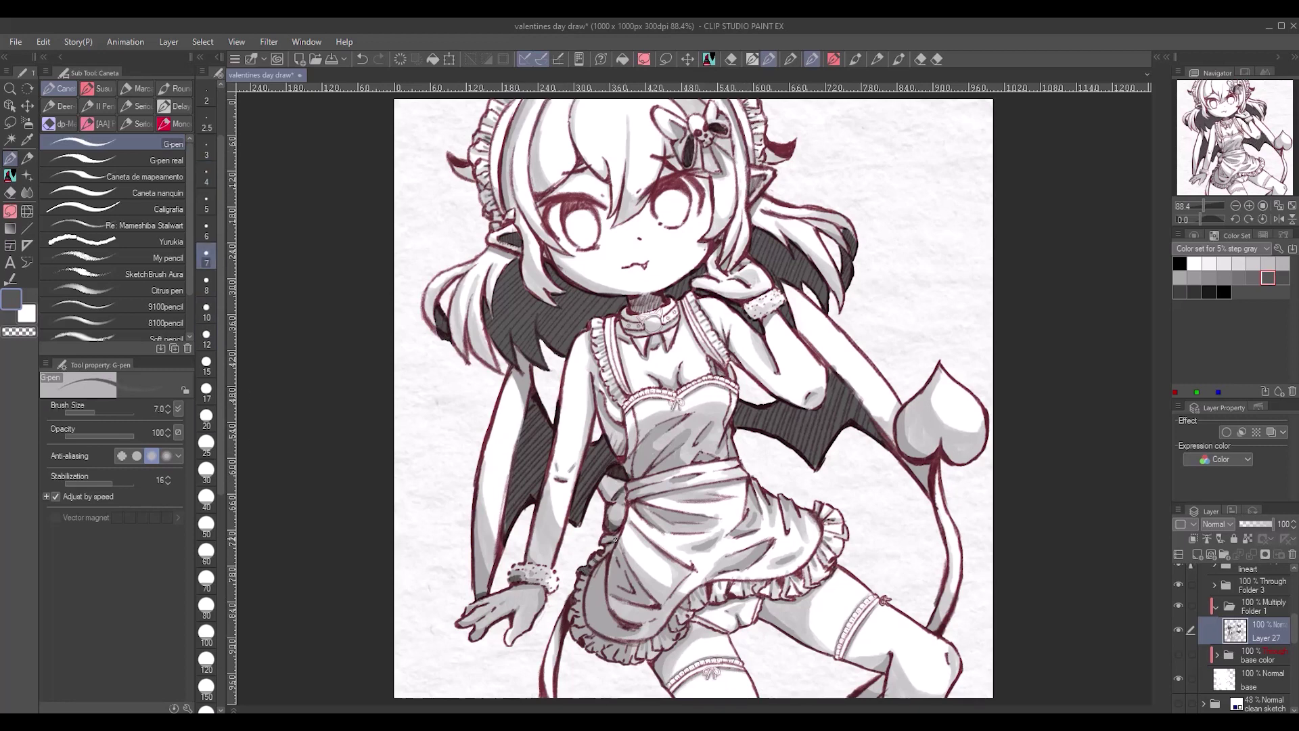
{"action": "left_click_drag", "start_coordinate": [576, 605], "coordinate": [578, 635]}
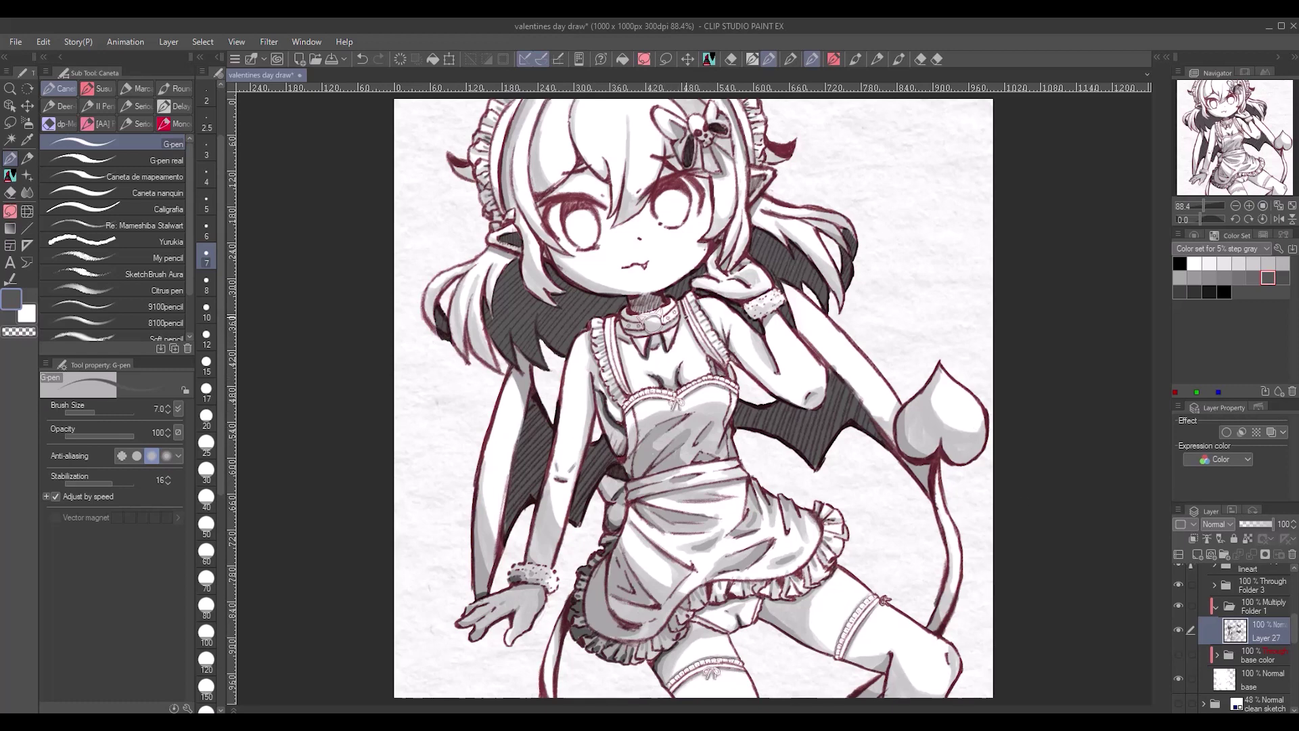
{"action": "left_click_drag", "start_coordinate": [767, 604], "coordinate": [815, 590]}
{"action": "scroll", "coordinate": [989, 601], "scroll_direction": "down", "scroll_amount": 3}
- Darken the wing tip beside the tail and the shadowed sides of the headband with brush size 7
{"action": "left_click_drag", "start_coordinate": [910, 442], "coordinate": [808, 673]}
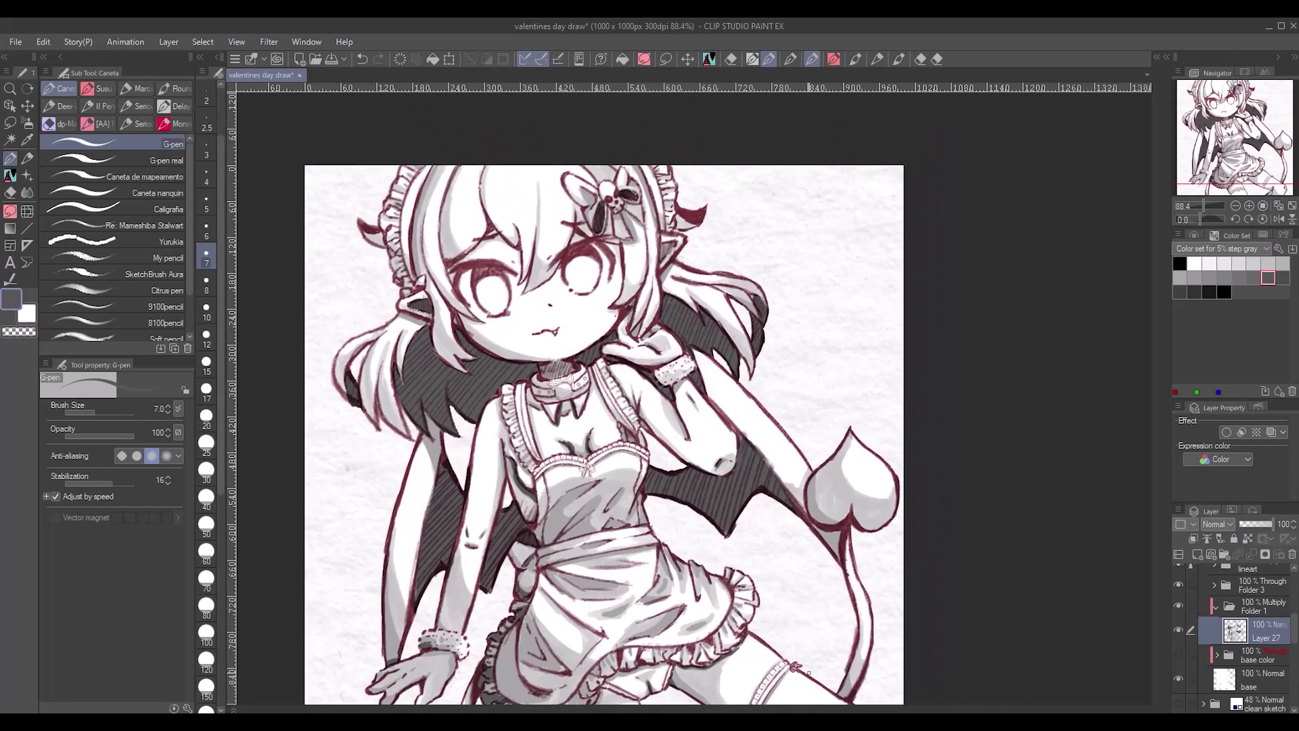
{"action": "left_click_drag", "start_coordinate": [641, 167], "coordinate": [661, 233]}
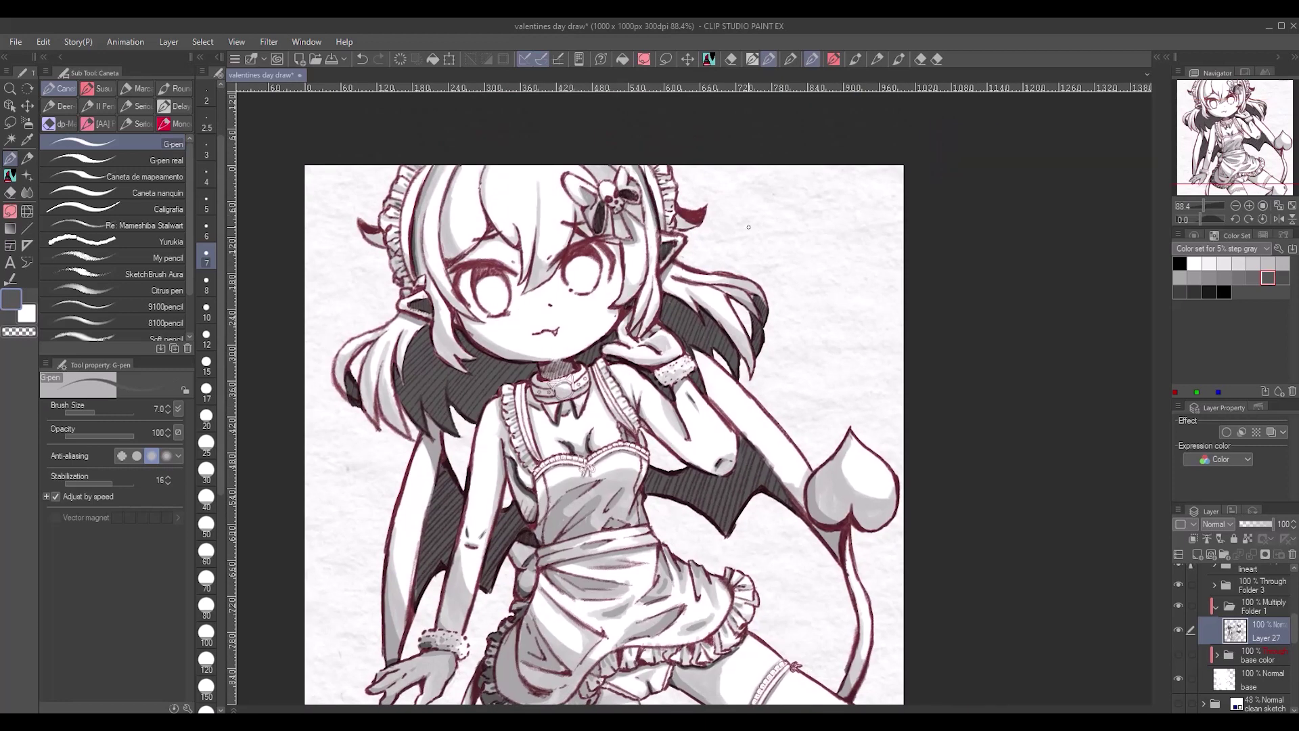
{"action": "scroll", "coordinate": [754, 668], "scroll_direction": "down", "scroll_amount": 2}
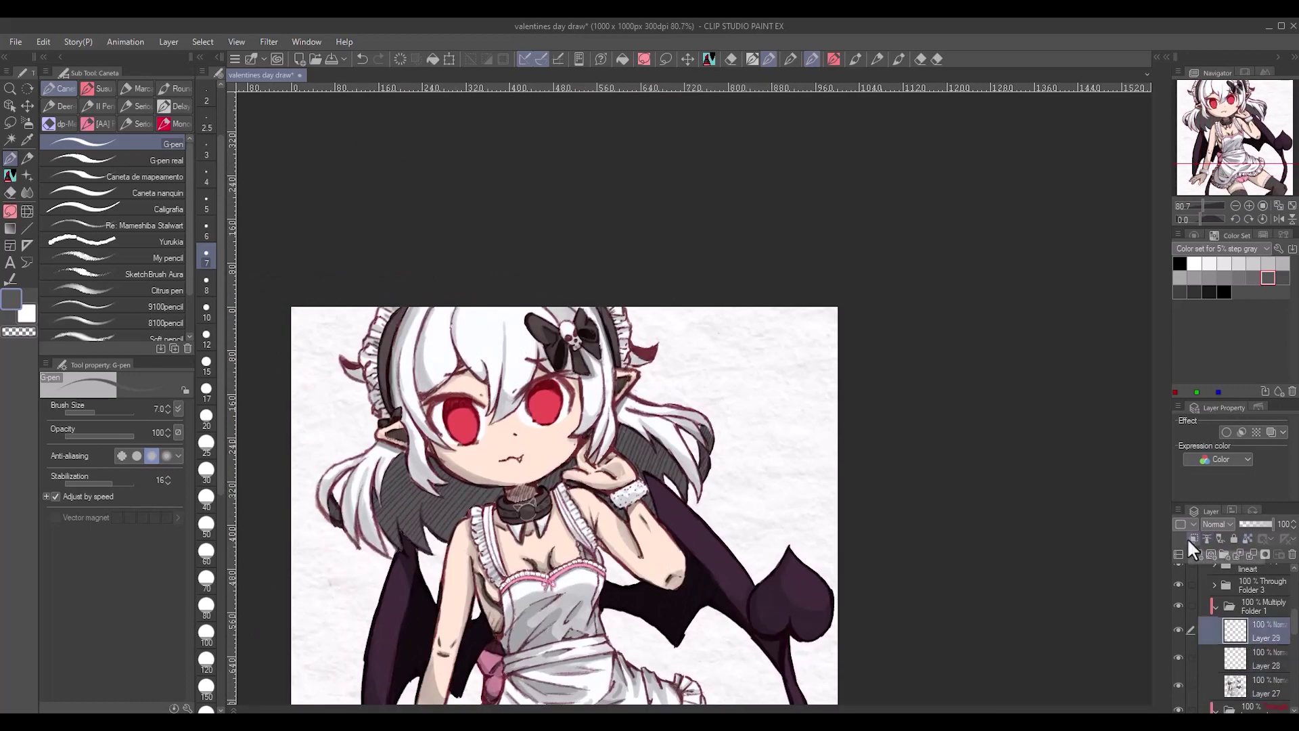
- Select the character's silhouette from the base layer and fill it with pink on Layer 28 above the gray shading
{"action": "scroll", "coordinate": [1236, 643], "scroll_direction": "down", "scroll_amount": 3}
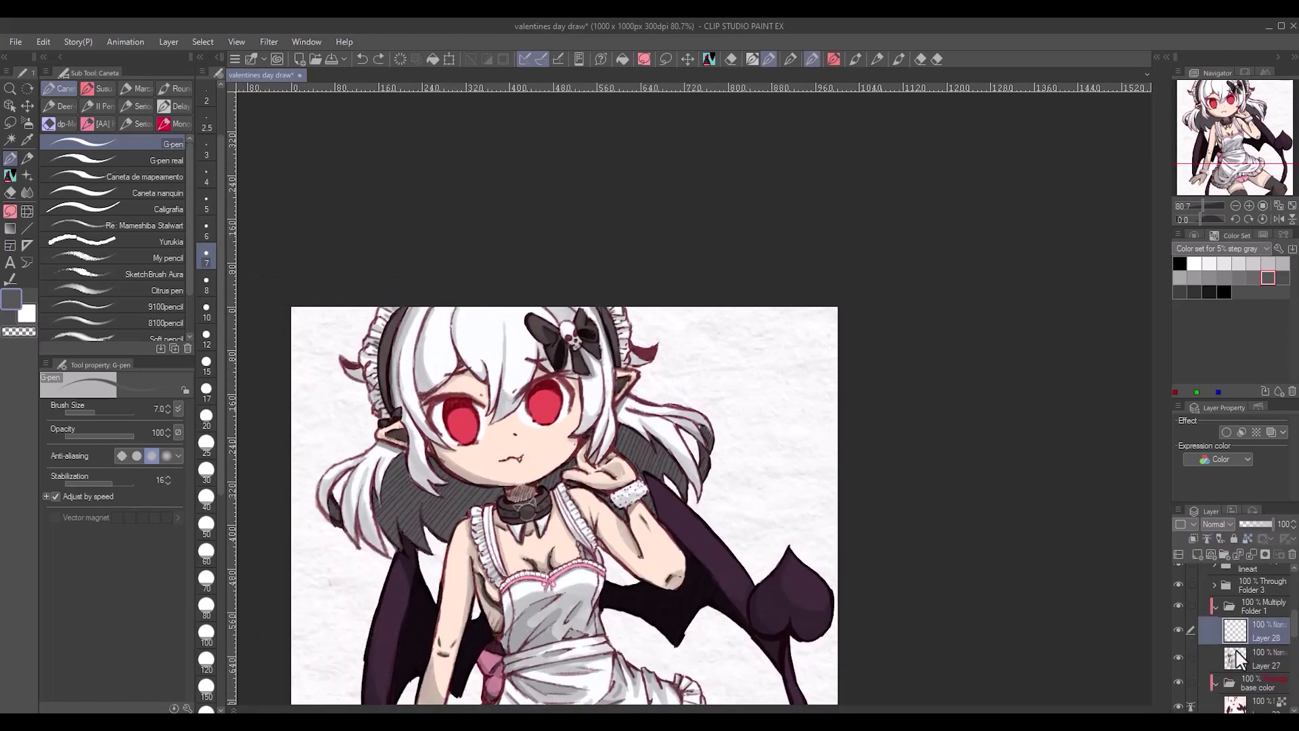
{"action": "left_click", "coordinate": [1224, 694], "text": "ctrl"}
{"action": "scroll", "coordinate": [838, 538], "scroll_direction": "down", "scroll_amount": 3}
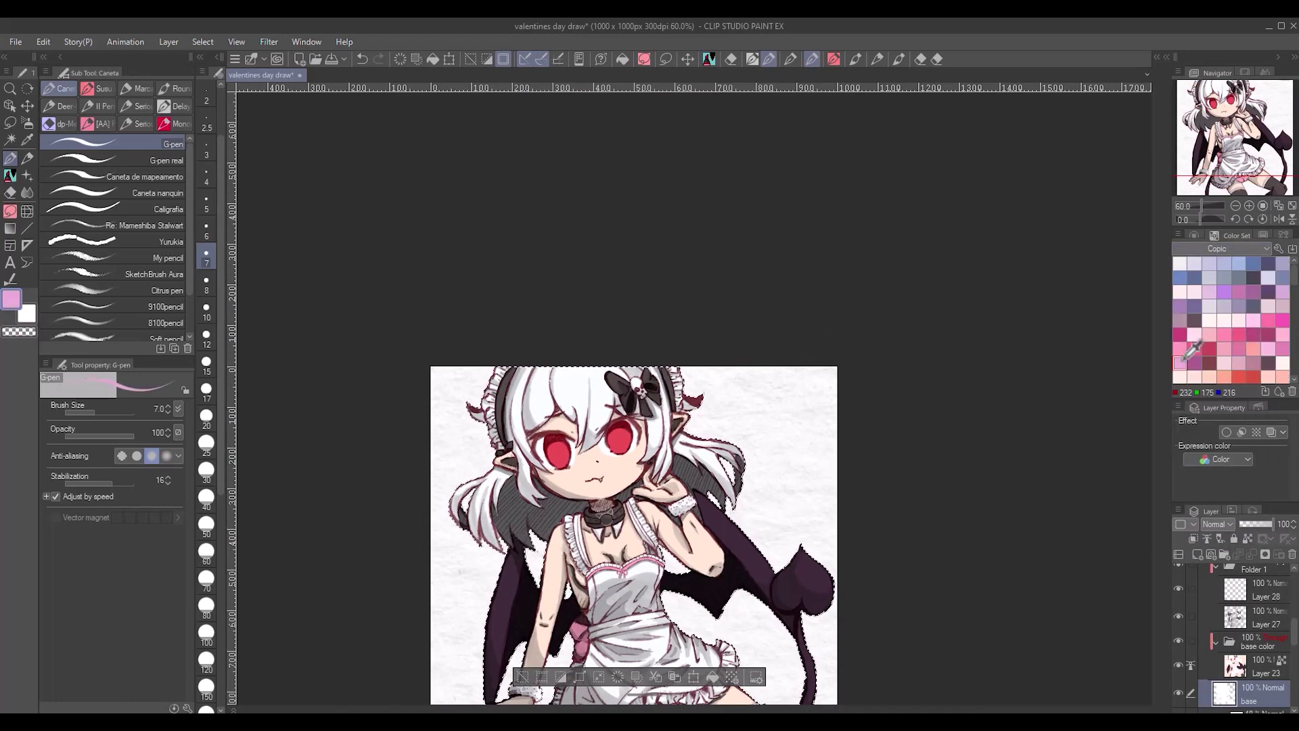
{"action": "left_click", "coordinate": [1225, 335]}
{"action": "key", "text": "g"}
{"action": "left_click", "coordinate": [1266, 596]}
- Change the pink layer's blending mode, trying Soft light first, and merge it with the gray shading layer
{"action": "left_click", "coordinate": [1216, 524]}
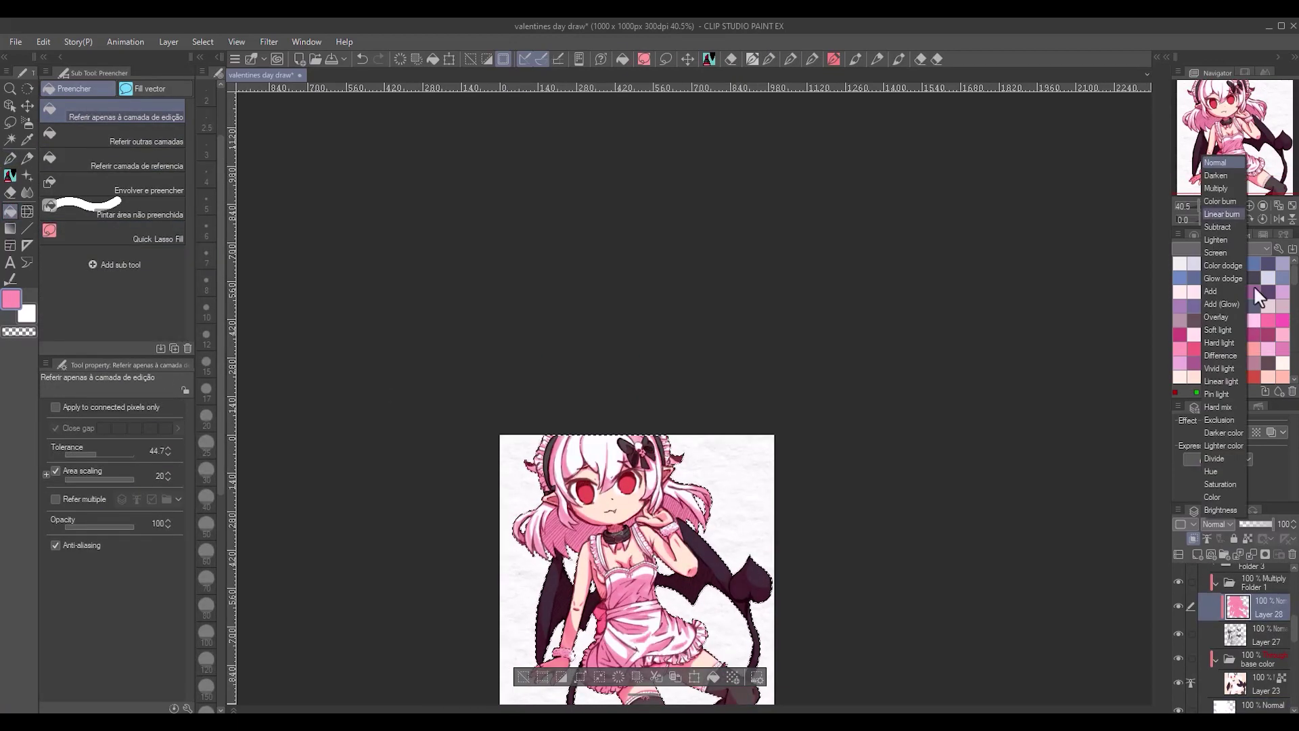
{"action": "left_click", "coordinate": [1227, 331]}
{"action": "left_click", "coordinate": [1217, 524]}
{"action": "left_click", "coordinate": [1218, 118]}
{"action": "key", "text": "ctrl+plus"}
{"action": "scroll", "coordinate": [748, 683], "scroll_direction": "down", "scroll_amount": 2}
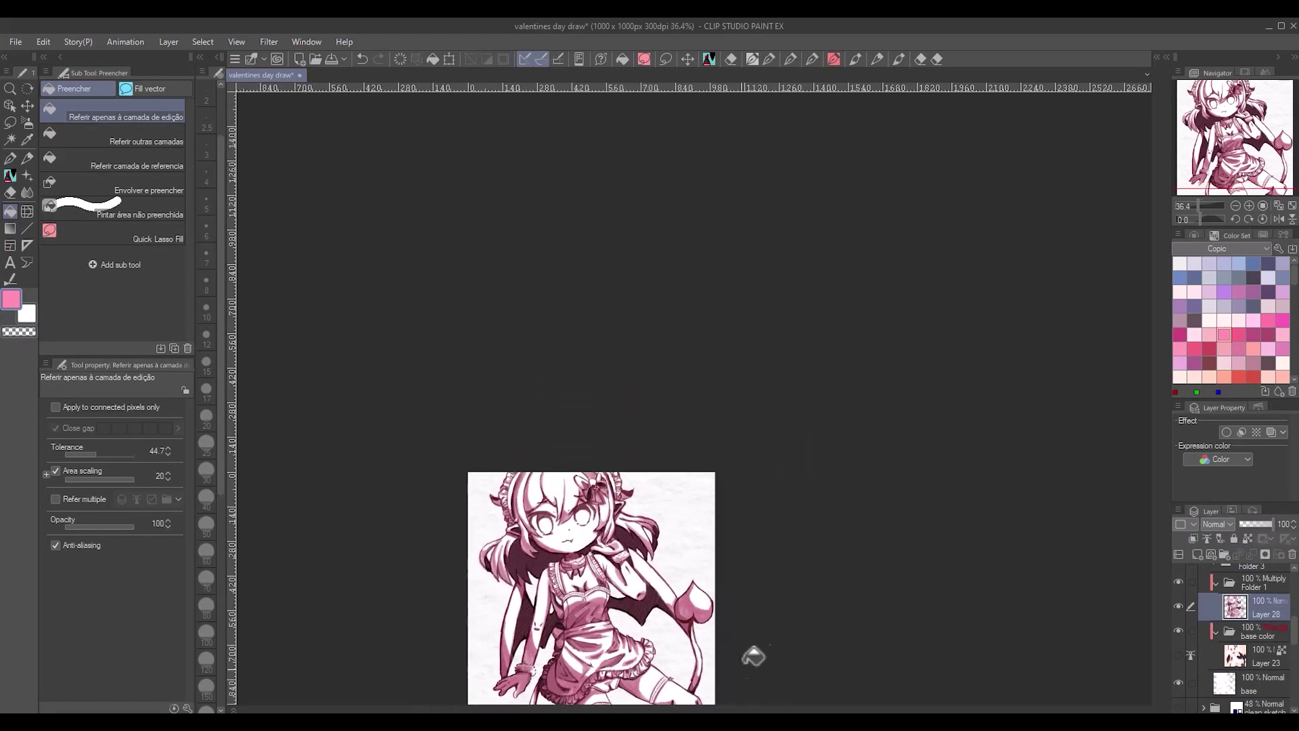
{"action": "key", "text": "ctrl+e"}
- Adjust the shading on the hair and white clothing to hue -27 and luminosity 67, with slightly raised saturation
{"action": "key", "text": "ctrl+u"}
{"action": "left_click_drag", "start_coordinate": [1072, 254], "coordinate": [1053, 249]}
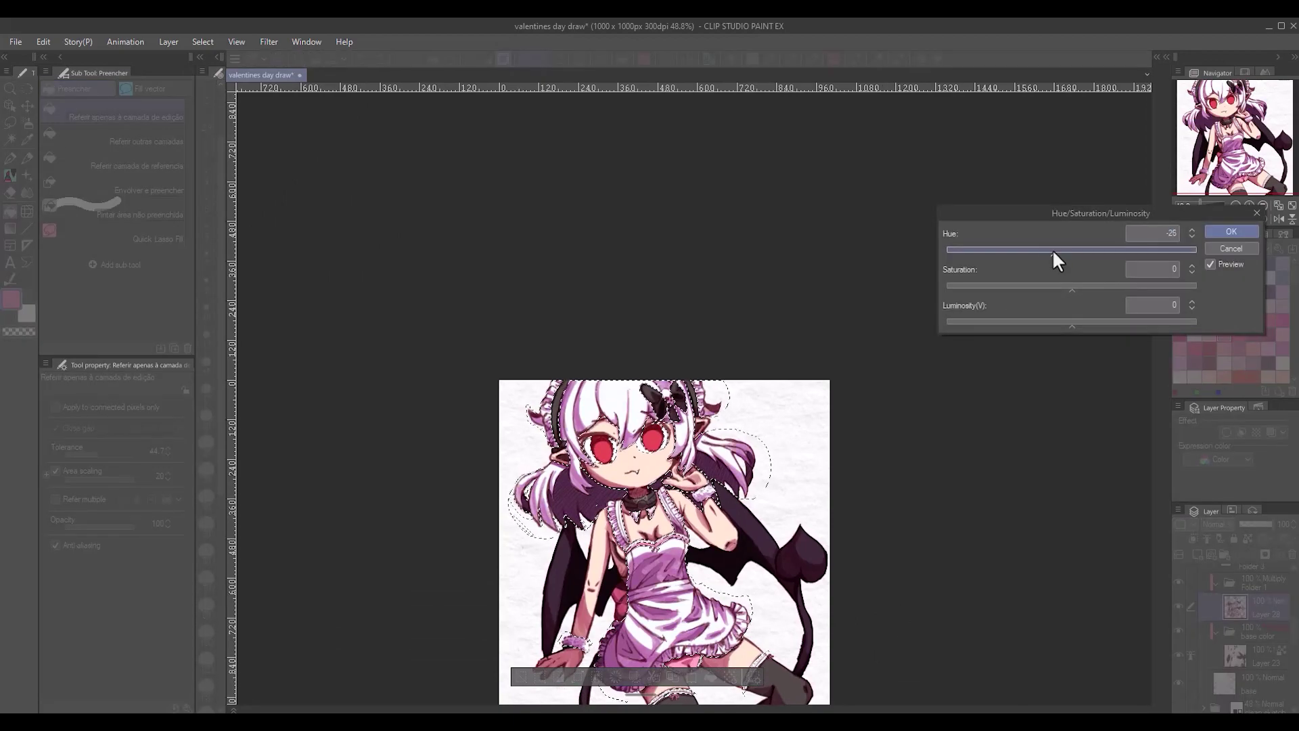
{"action": "left_click_drag", "start_coordinate": [1072, 324], "coordinate": [1159, 316]}
{"action": "left_click_drag", "start_coordinate": [1071, 285], "coordinate": [1091, 288]}
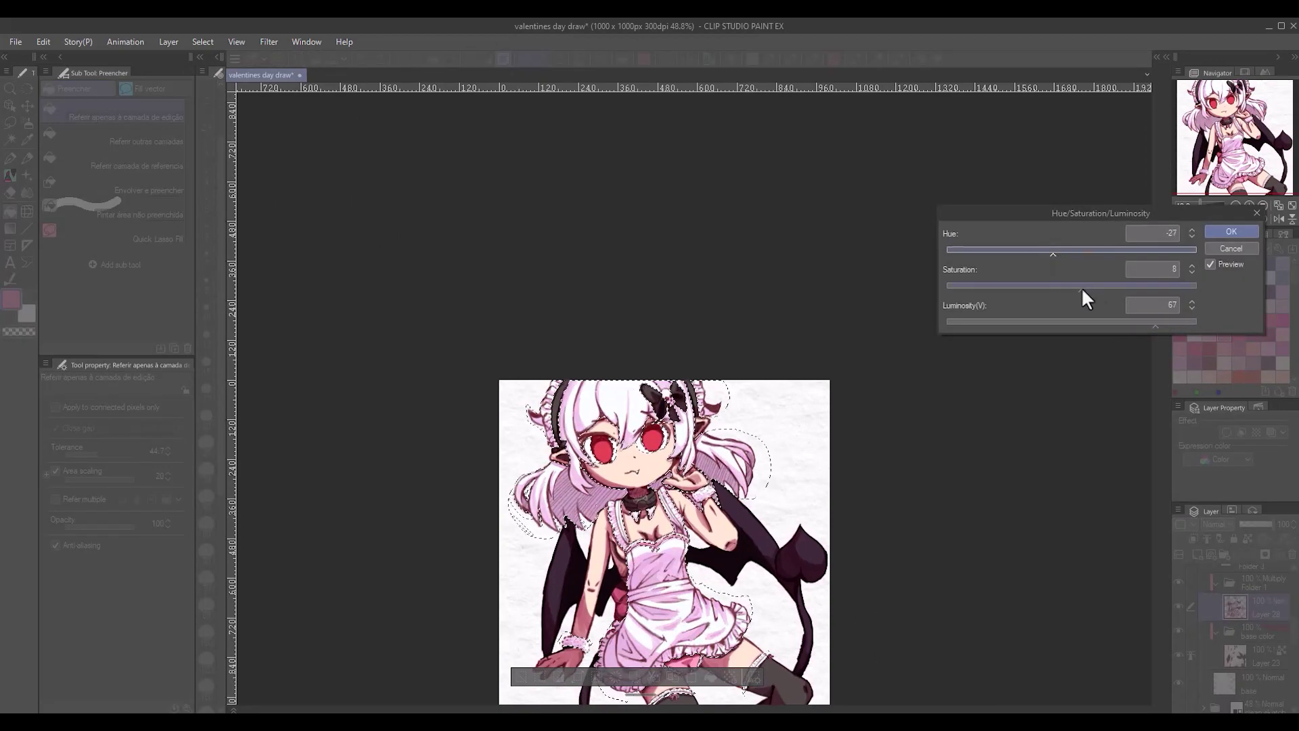
{"action": "left_click", "coordinate": [1231, 232]}
- Adjust the skin shading to hue -16, saturation 5 and luminosity 75
{"action": "key", "text": "ctrl+u"}
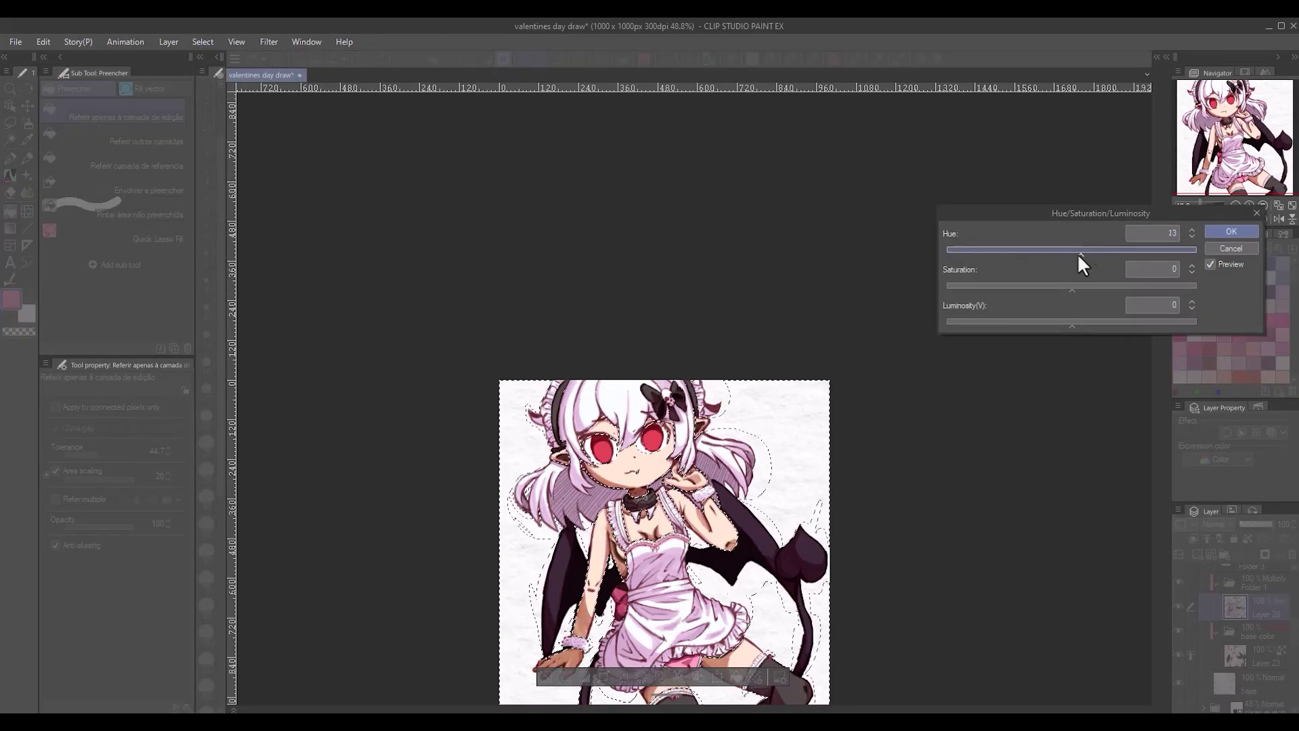
{"action": "left_click_drag", "start_coordinate": [1071, 285], "coordinate": [1120, 322]}
{"action": "left_click_drag", "start_coordinate": [1072, 254], "coordinate": [1061, 253]}
{"action": "left_click_drag", "start_coordinate": [1119, 323], "coordinate": [1160, 322]}
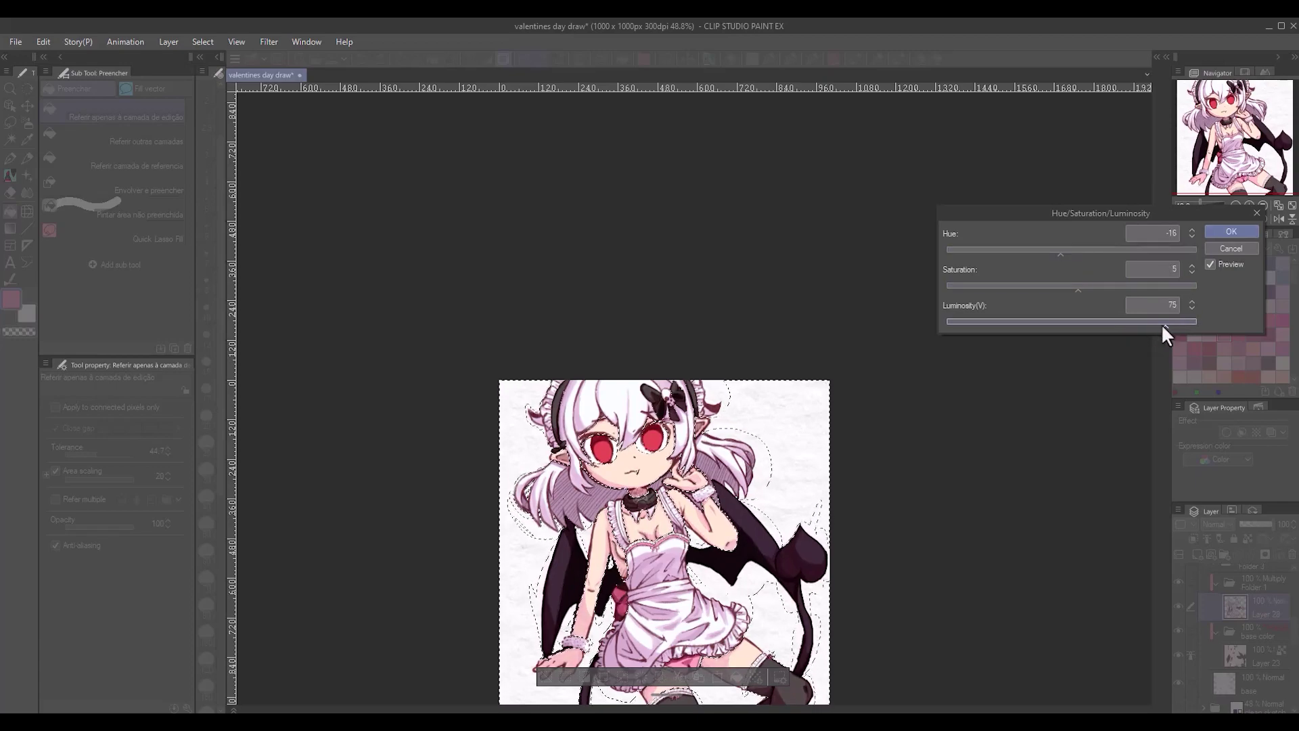
{"action": "key", "text": "Return"}
- Adjust the shading on the waist bow and other pink parts to hue -20, saturation 10 and luminosity 53
{"action": "left_click", "coordinate": [202, 42]}
{"action": "left_click", "coordinate": [223, 65]}
{"action": "key", "text": "ctrl+u"}
{"action": "left_click_drag", "start_coordinate": [1071, 254], "coordinate": [1138, 325]}
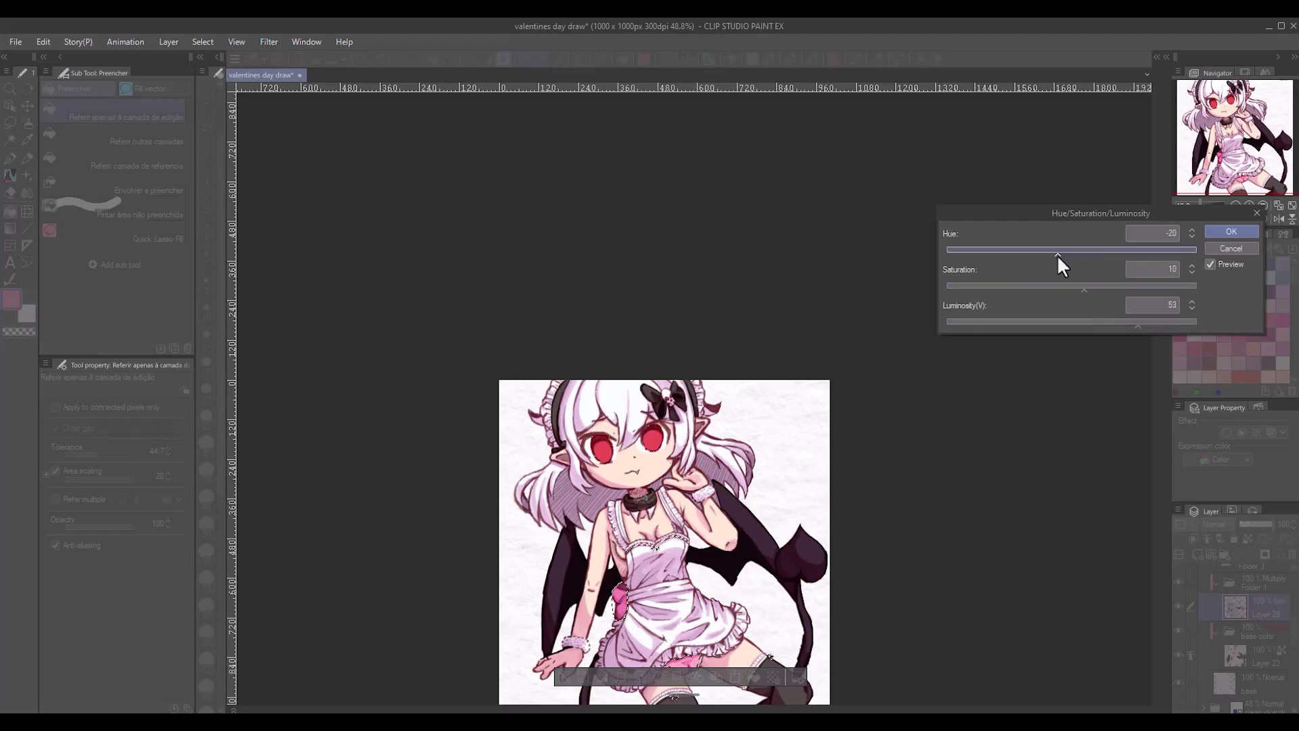
{"action": "key", "text": "Return"}
- Desaturate the shading on the black accessories and stockings with saturation -100 and luminosity -20
{"action": "left_click", "coordinate": [202, 41]}
{"action": "left_click", "coordinate": [230, 112]}
{"action": "key", "text": "Return"}
{"action": "key", "text": "ctrl+u"}
{"action": "left_click_drag", "start_coordinate": [1071, 290], "coordinate": [927, 298]}
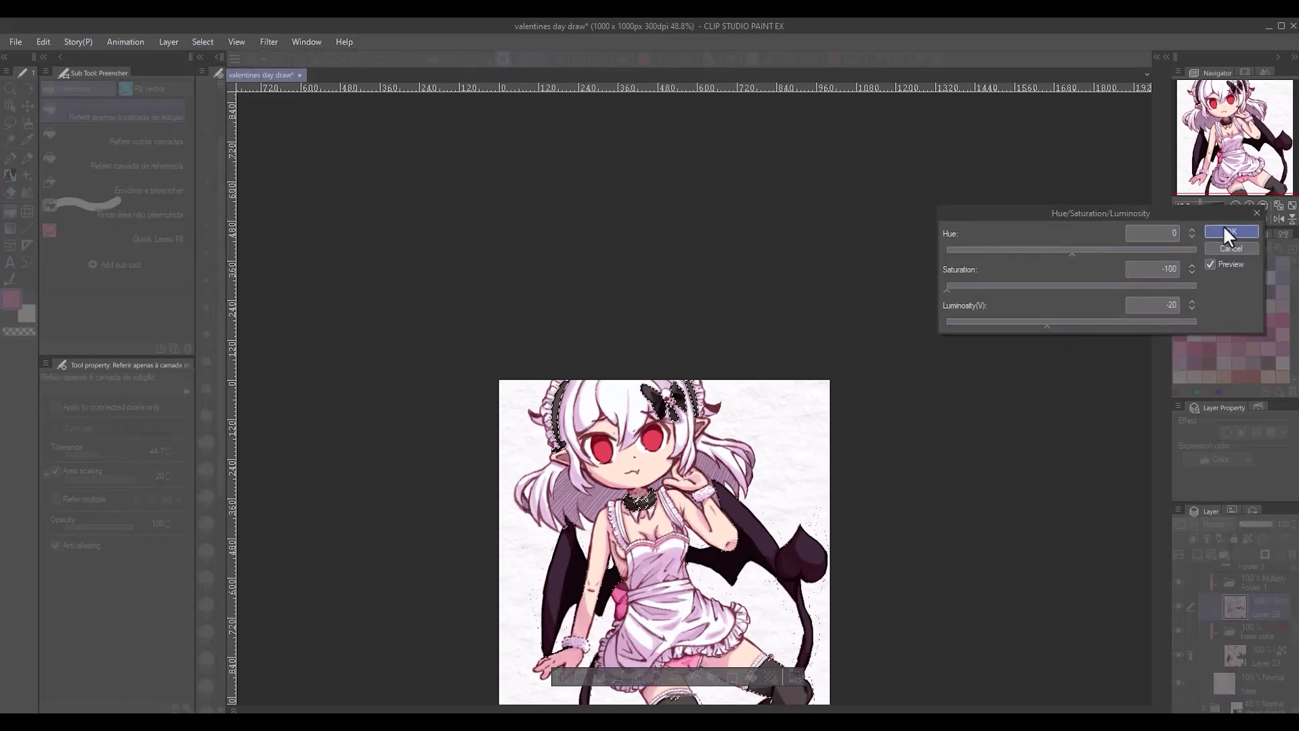
{"action": "left_click", "coordinate": [1223, 225]}
{"action": "key", "text": "Return"}
{"action": "key", "text": "ctrl+u"}
{"action": "key", "text": "Return"}
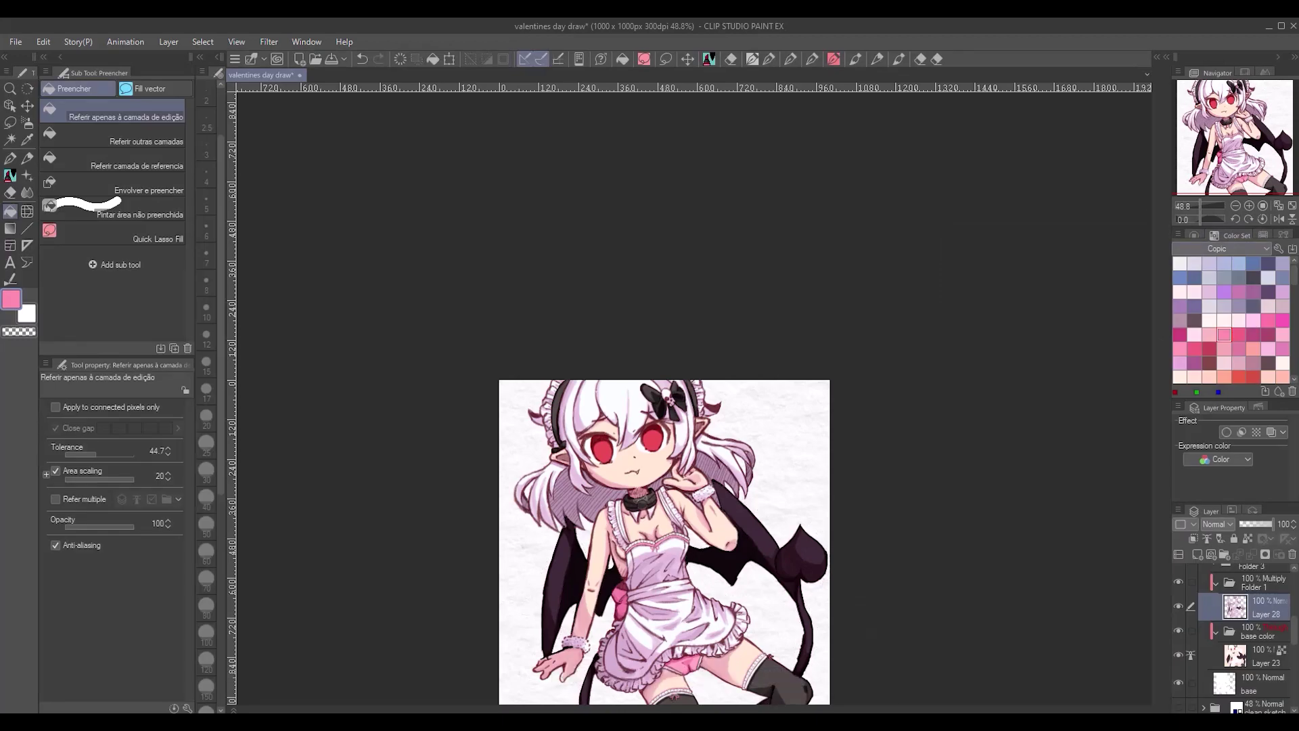
- Choose the T marker/Brenda blending brush for softening the face shading
{"action": "scroll", "coordinate": [1225, 594], "scroll_direction": "up", "scroll_amount": 1}
{"action": "left_click", "coordinate": [1252, 617]}
{"action": "scroll", "coordinate": [626, 467], "scroll_direction": "up", "scroll_amount": 5}
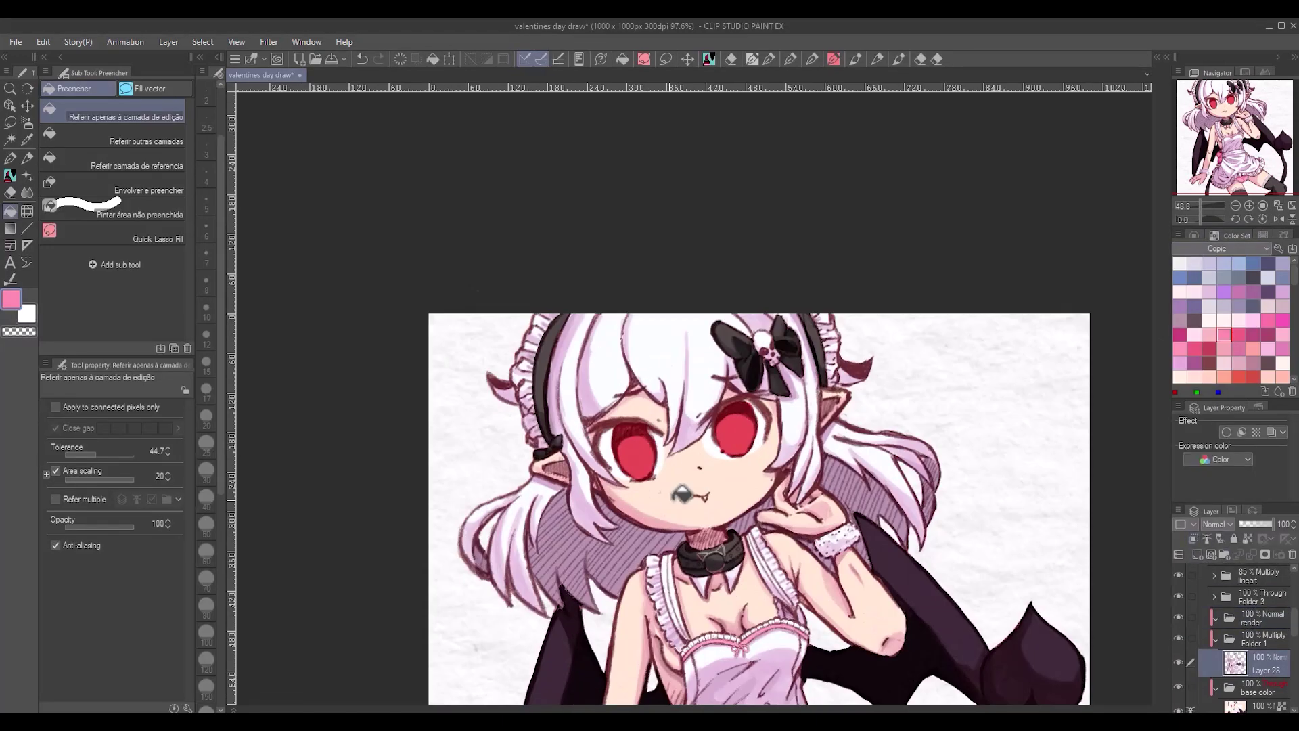
{"action": "key", "text": "b"}
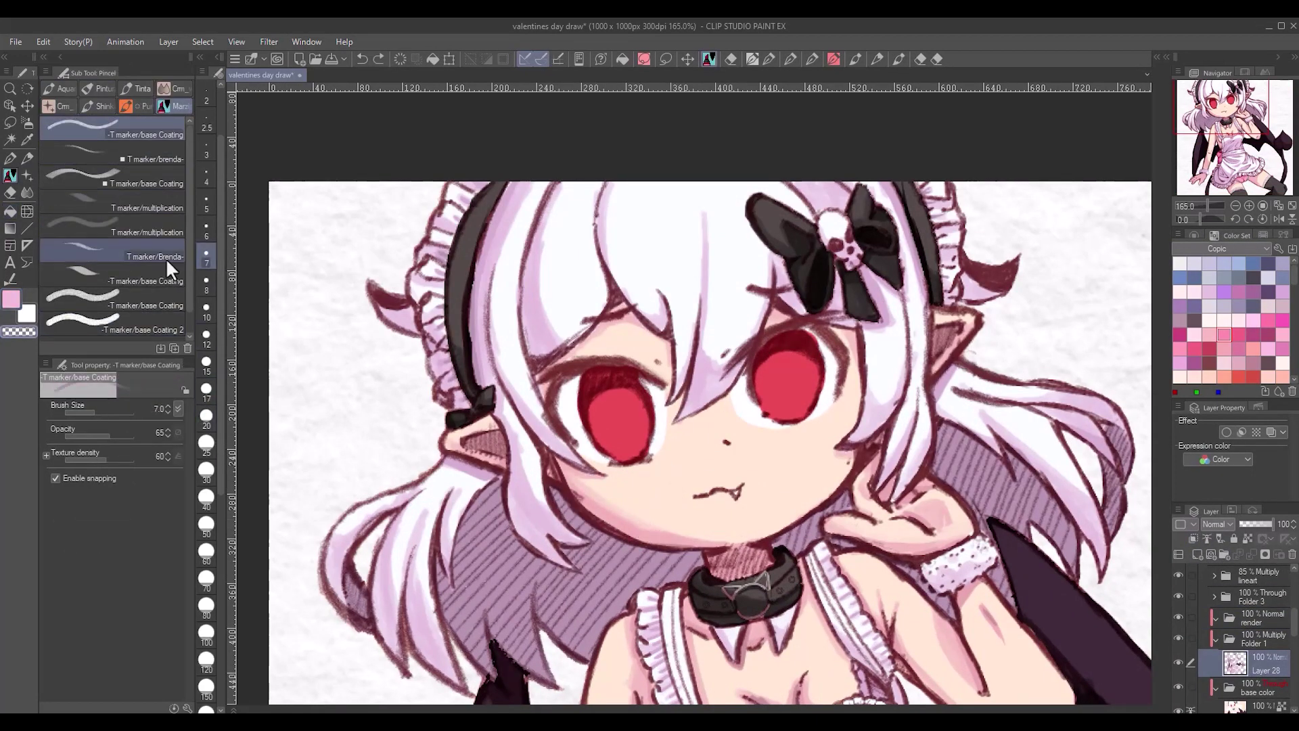
{"action": "left_click", "coordinate": [168, 257]}
- Adjust the opacity of the Soft light marker texture layer, then blend the cheek and chin shading on Layer 28 at brush size 20
{"action": "scroll", "coordinate": [1192, 624], "scroll_direction": "down", "scroll_amount": 3}
{"action": "left_click", "coordinate": [1279, 613]}
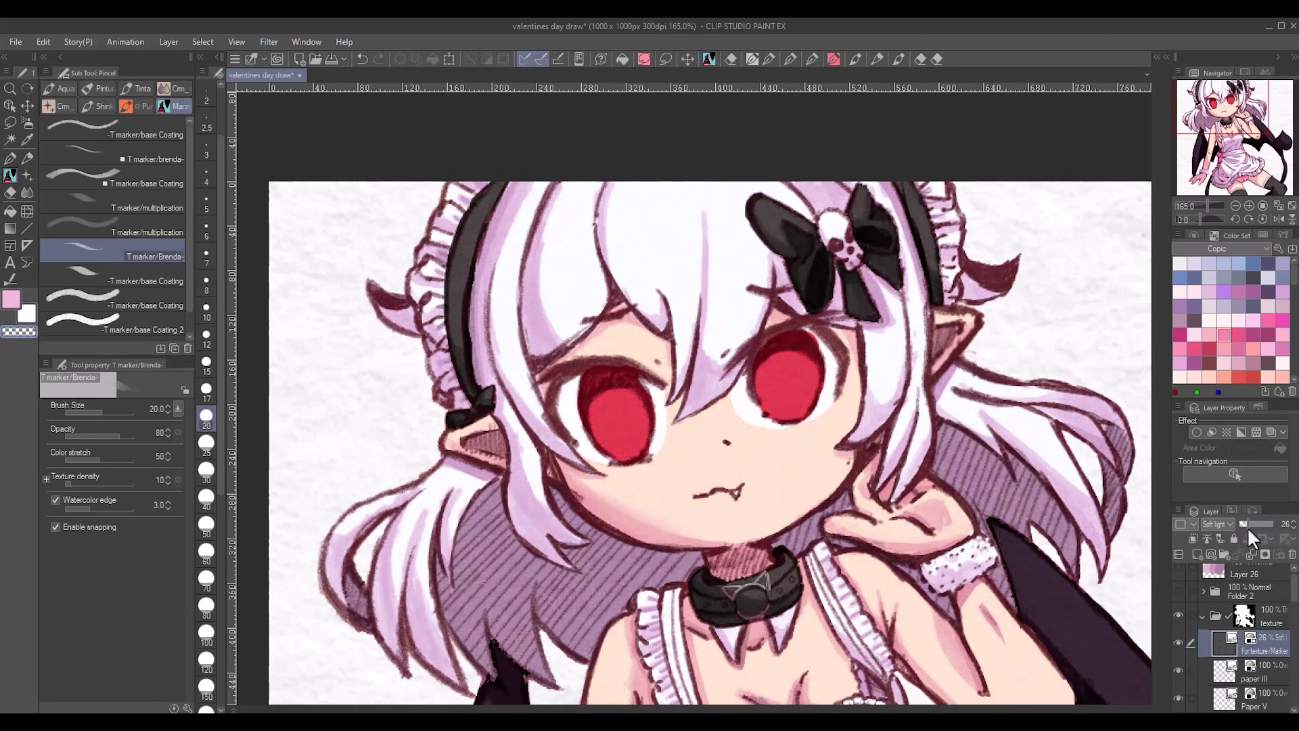
{"action": "scroll", "coordinate": [1276, 583], "scroll_direction": "down", "scroll_amount": 2}
{"action": "key", "text": "ctrl+z"}
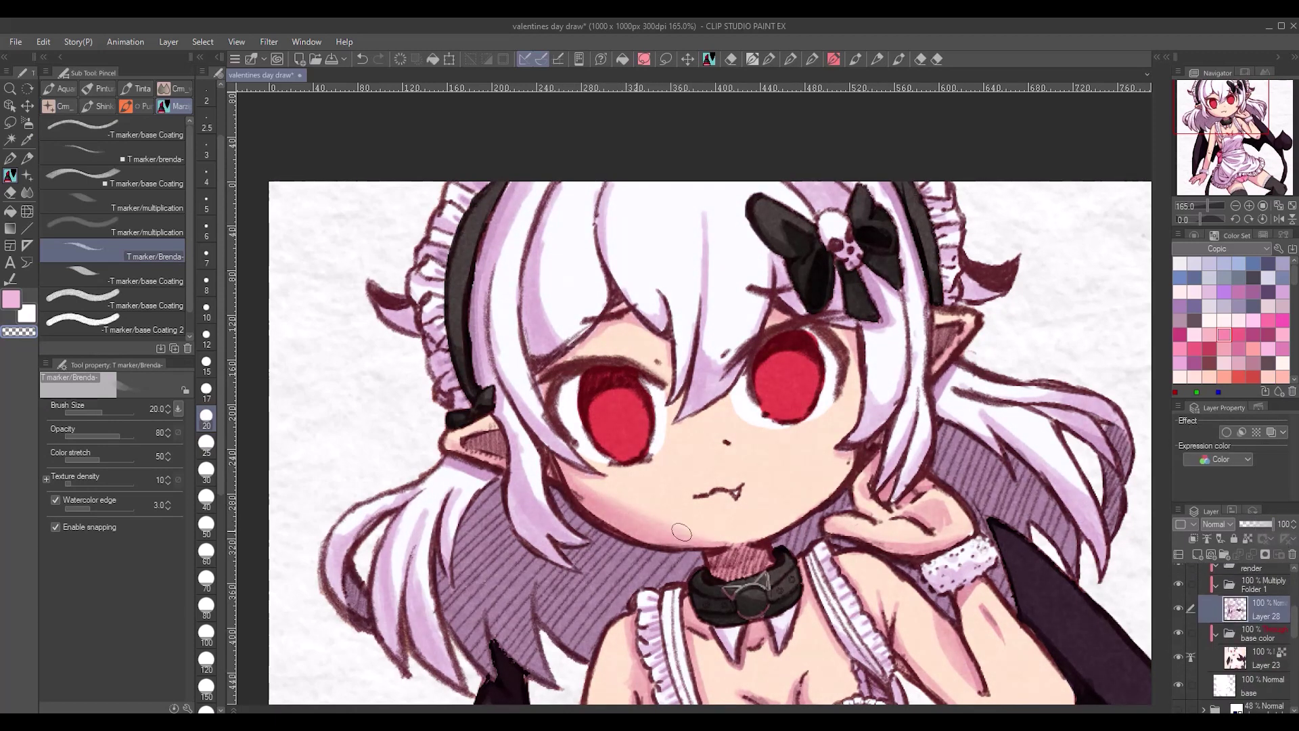
- Set Layer 28 to Multiply, darken the neck and face-edge shadows in mauve with the base Coating marker at size 8, and blend them at size 12
{"action": "left_click", "coordinate": [1269, 320]}
{"action": "left_click", "coordinate": [82, 125]}
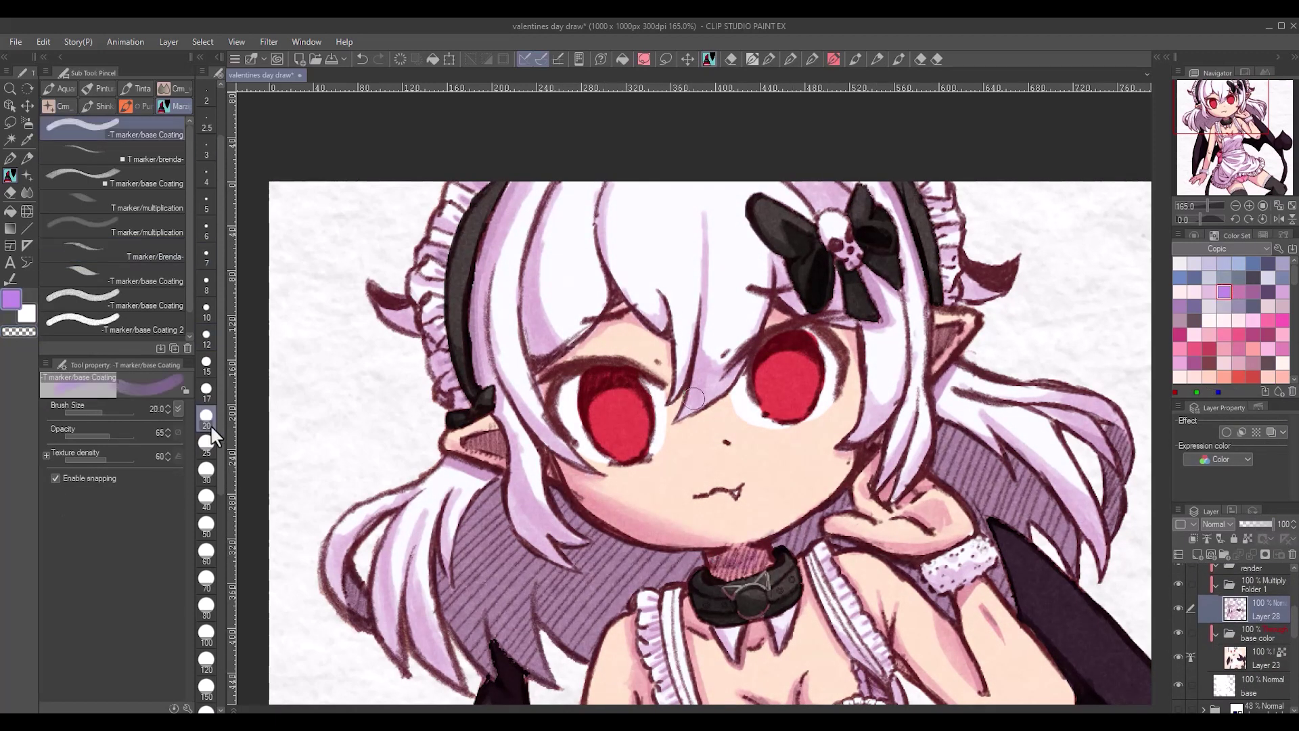
{"action": "left_click", "coordinate": [1194, 363]}
{"action": "left_click", "coordinate": [206, 281]}
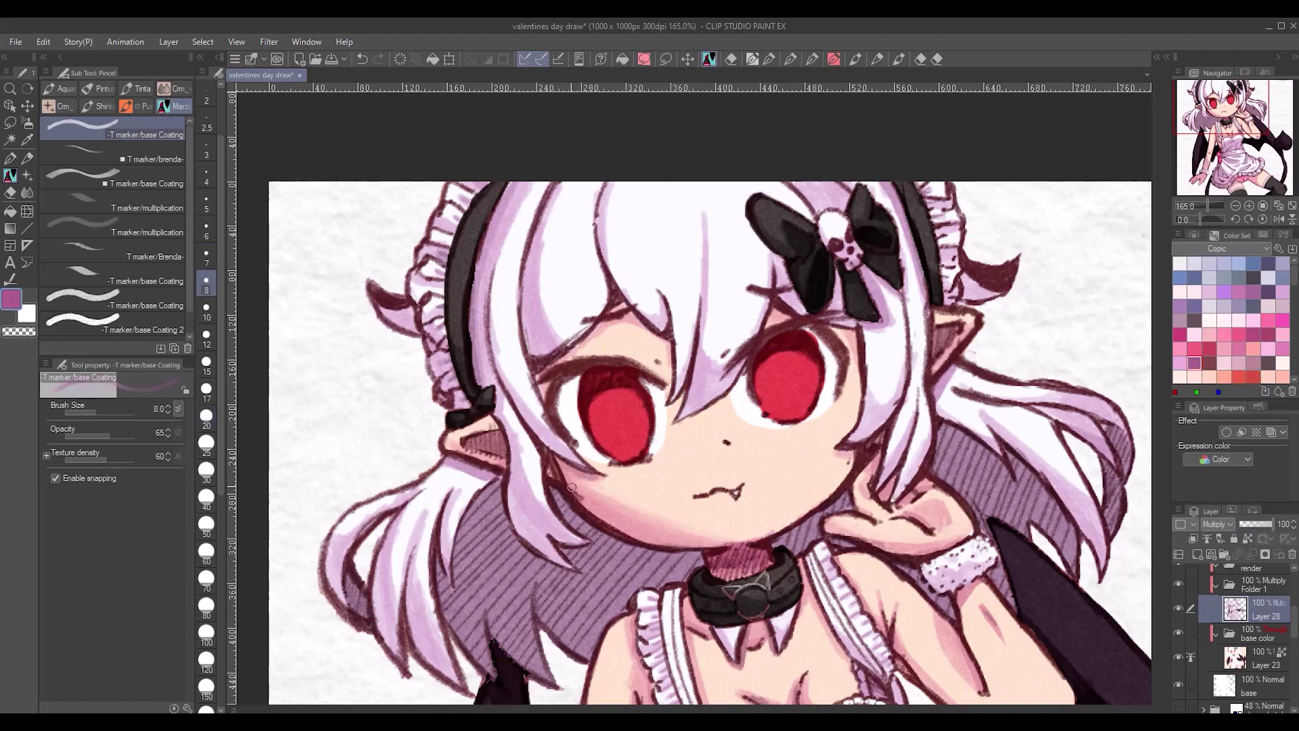
{"action": "key", "text": "b"}
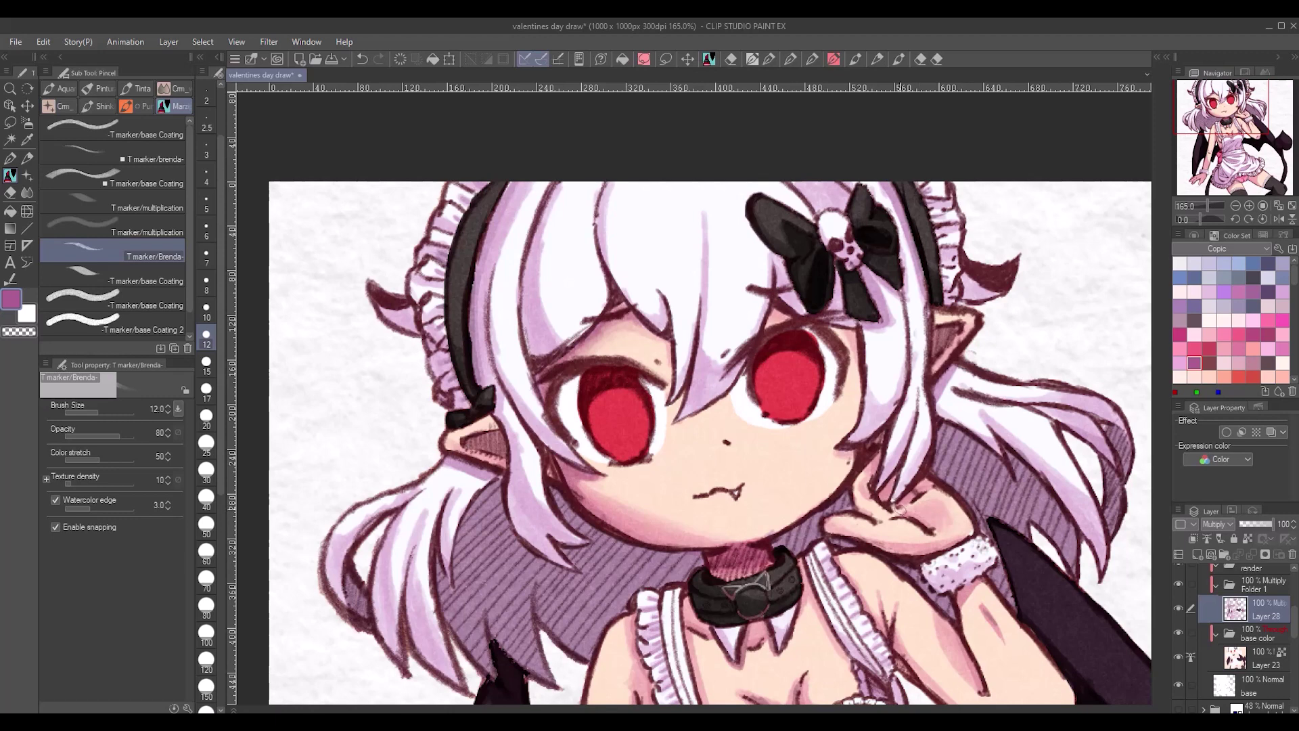
- Continue blending the face shadows and pick a muted mauve with hue 329, saturation 35 and value 65
{"action": "key", "text": "b"}
{"action": "key", "text": "b"}
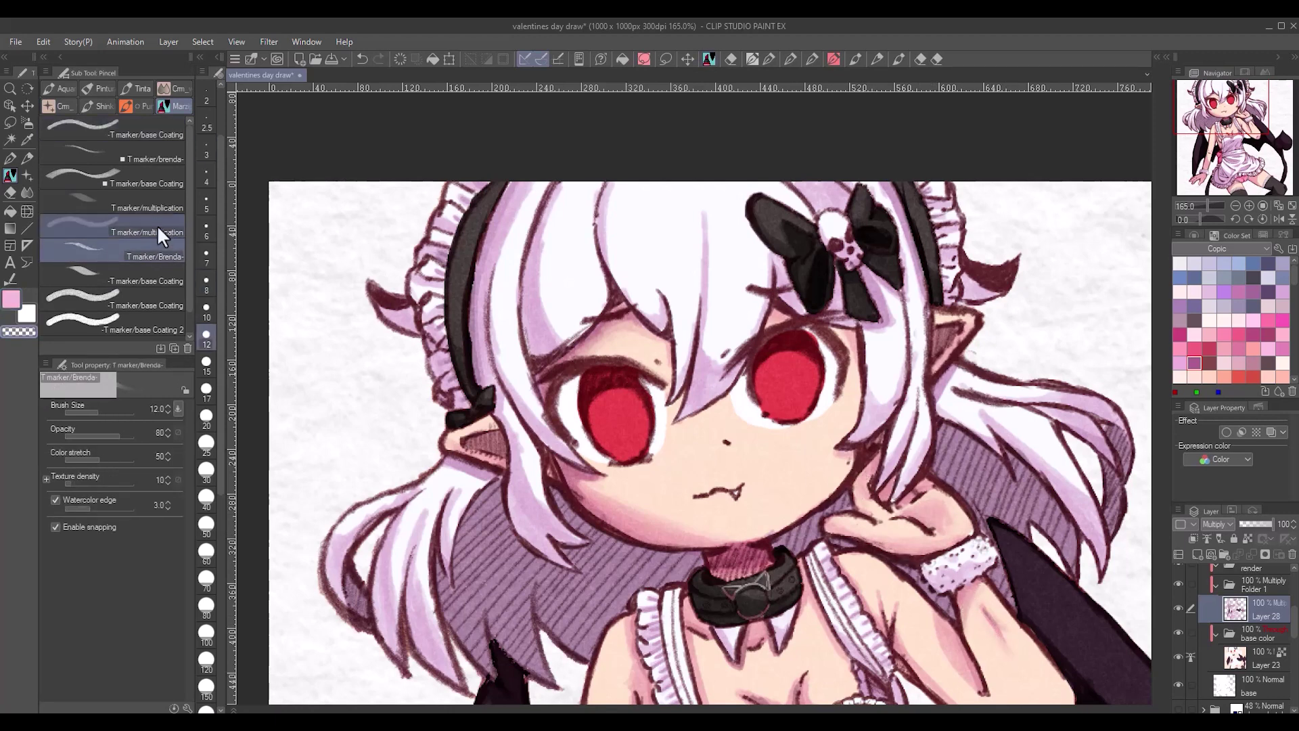
{"action": "left_click", "coordinate": [1195, 235]}
{"action": "scroll", "coordinate": [965, 600], "scroll_direction": "down", "scroll_amount": 3}
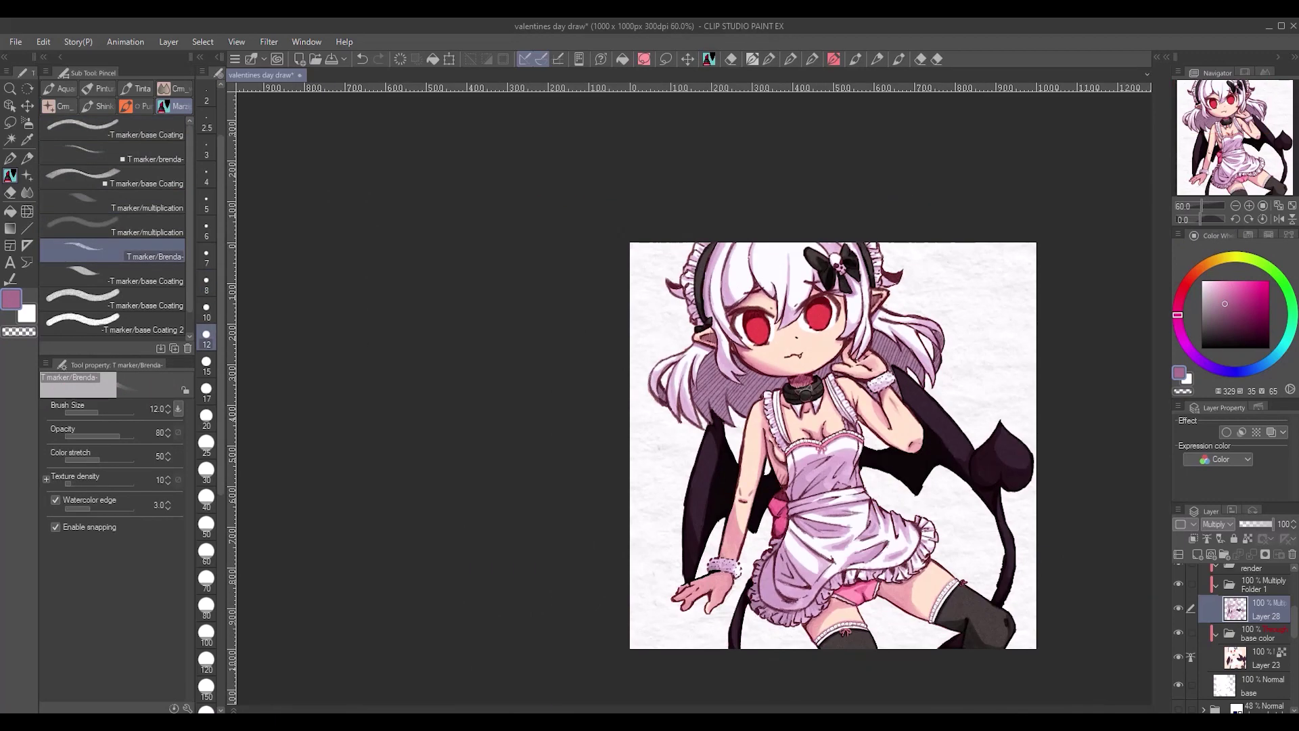
{"action": "scroll", "coordinate": [754, 313], "scroll_direction": "up", "scroll_amount": 3}
- Deepen the skin shadows below the collar with T marker/multiplication at size 7 and blend them with T marker/Brenda at size 12
{"action": "key", "text": "b"}
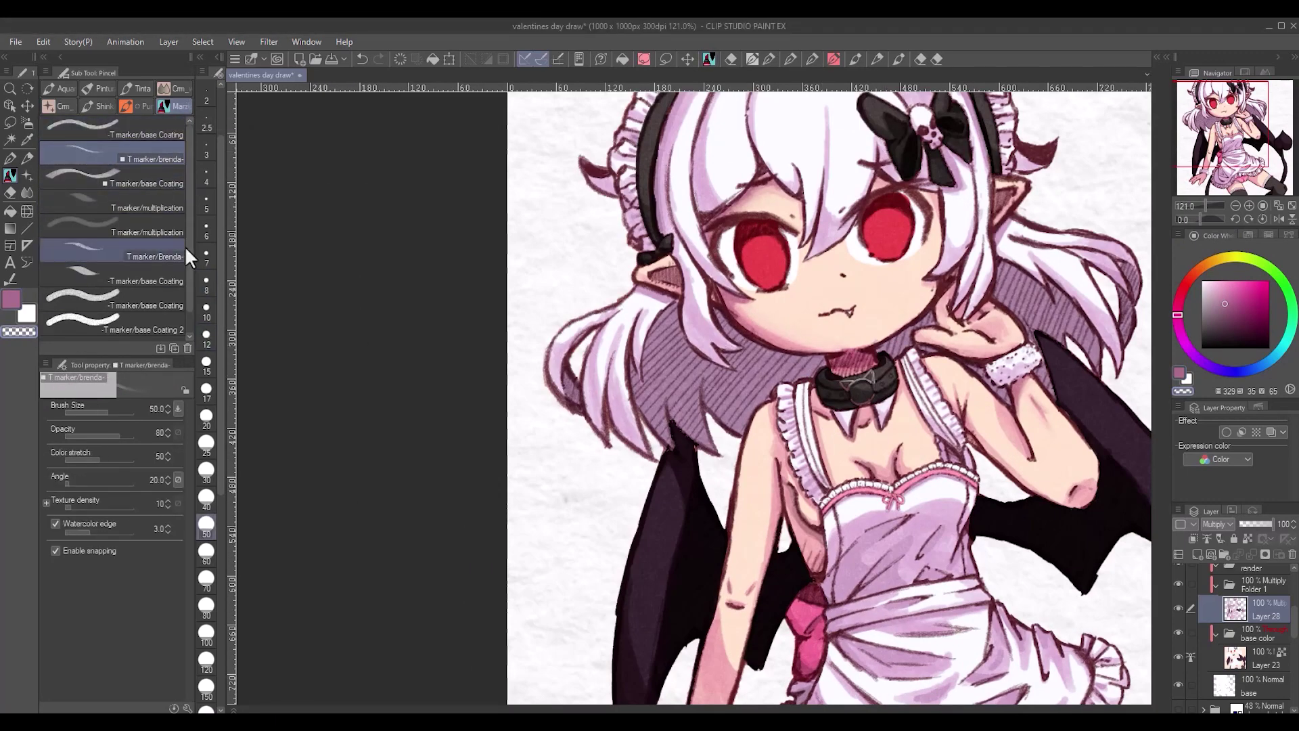
{"action": "left_click", "coordinate": [162, 256]}
{"action": "key", "text": "b"}
{"action": "key", "text": "b"}
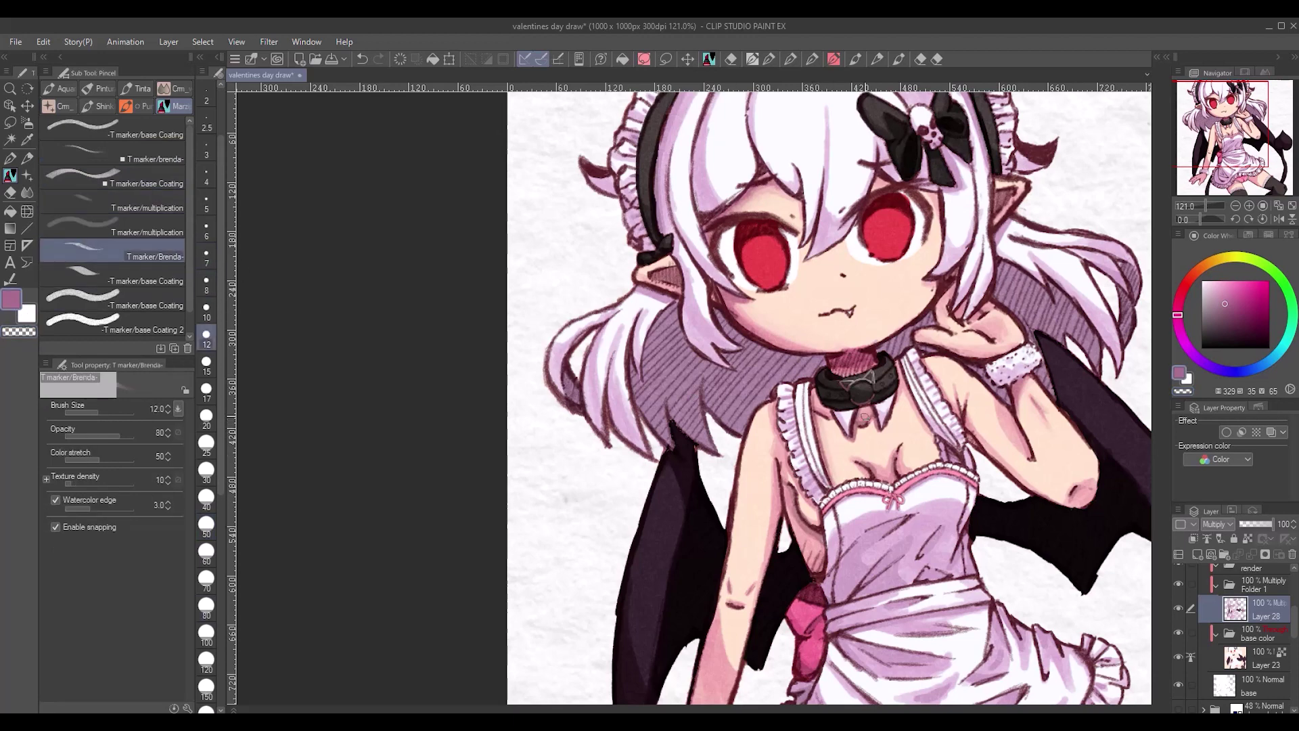
{"action": "key", "text": "b"}
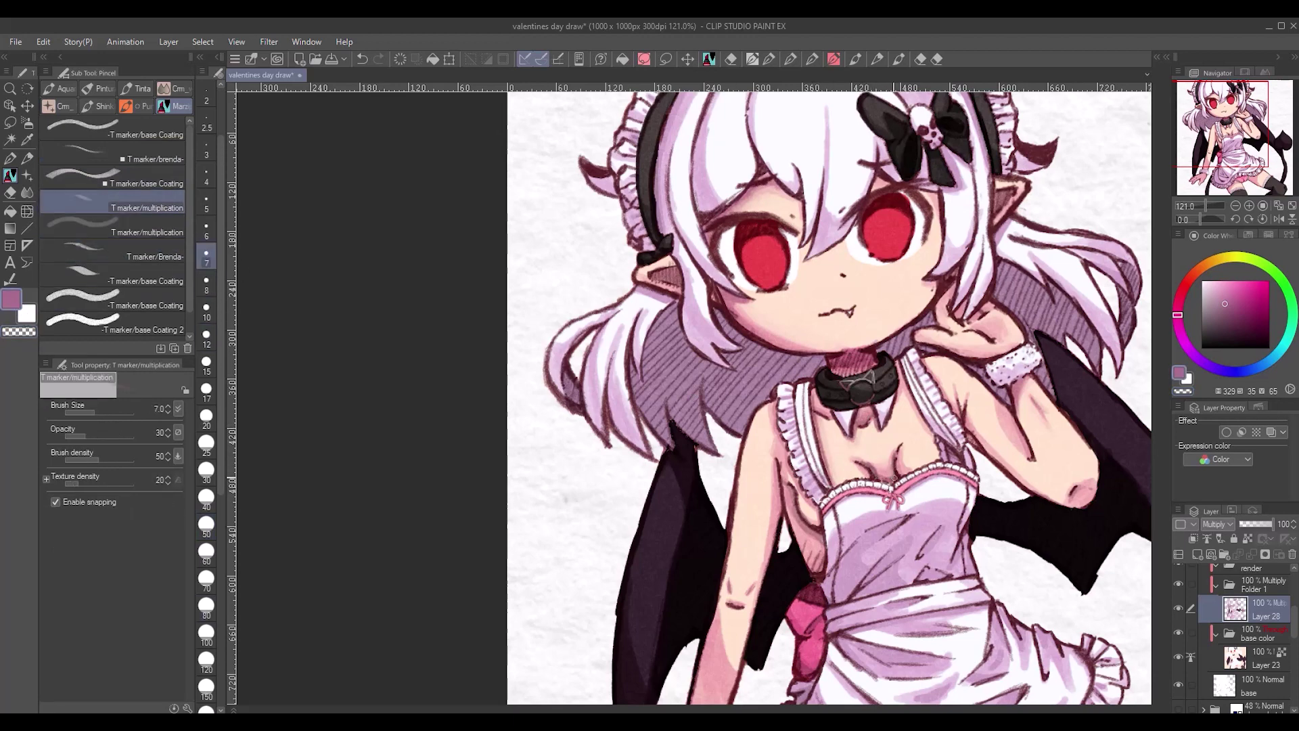
{"action": "key", "text": "b"}
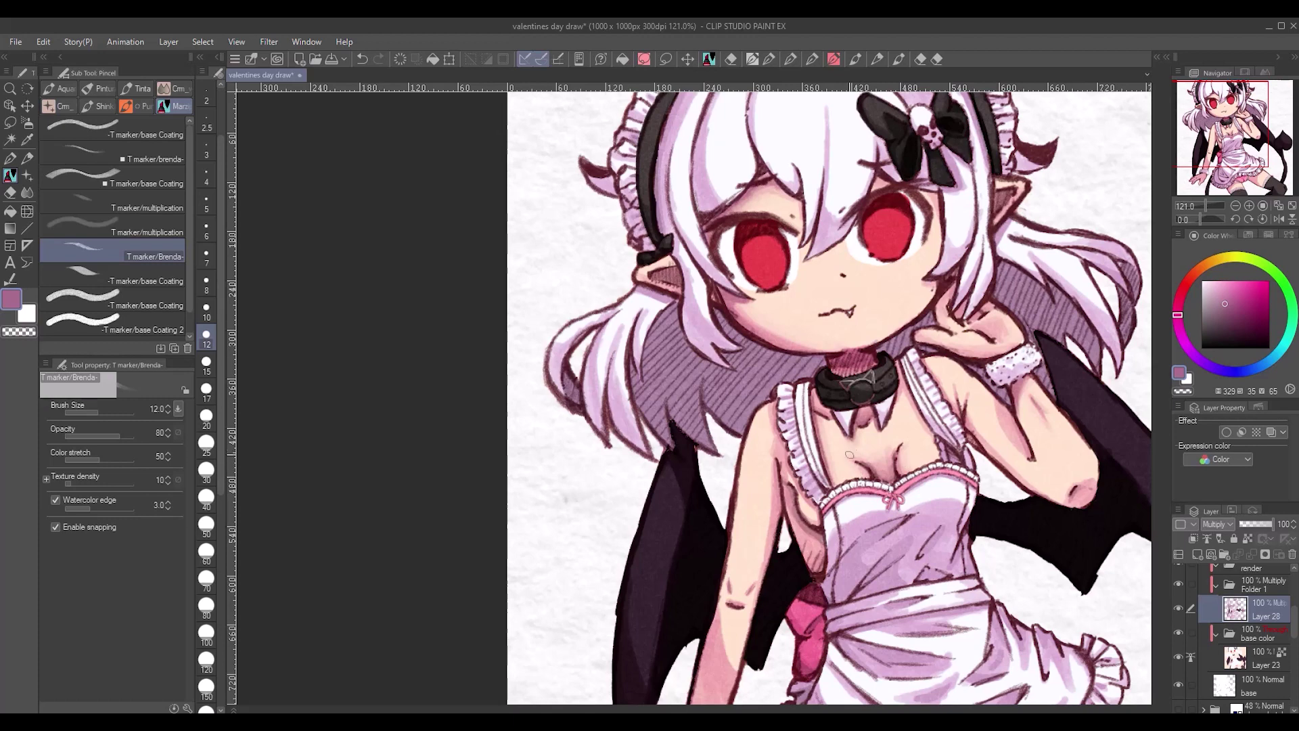
- Build up the skin shadow beside the dress strap under the lowered arm, alternating T marker/multiplication at size 7 and T marker/Brenda at size 12
{"action": "key", "text": "b"}
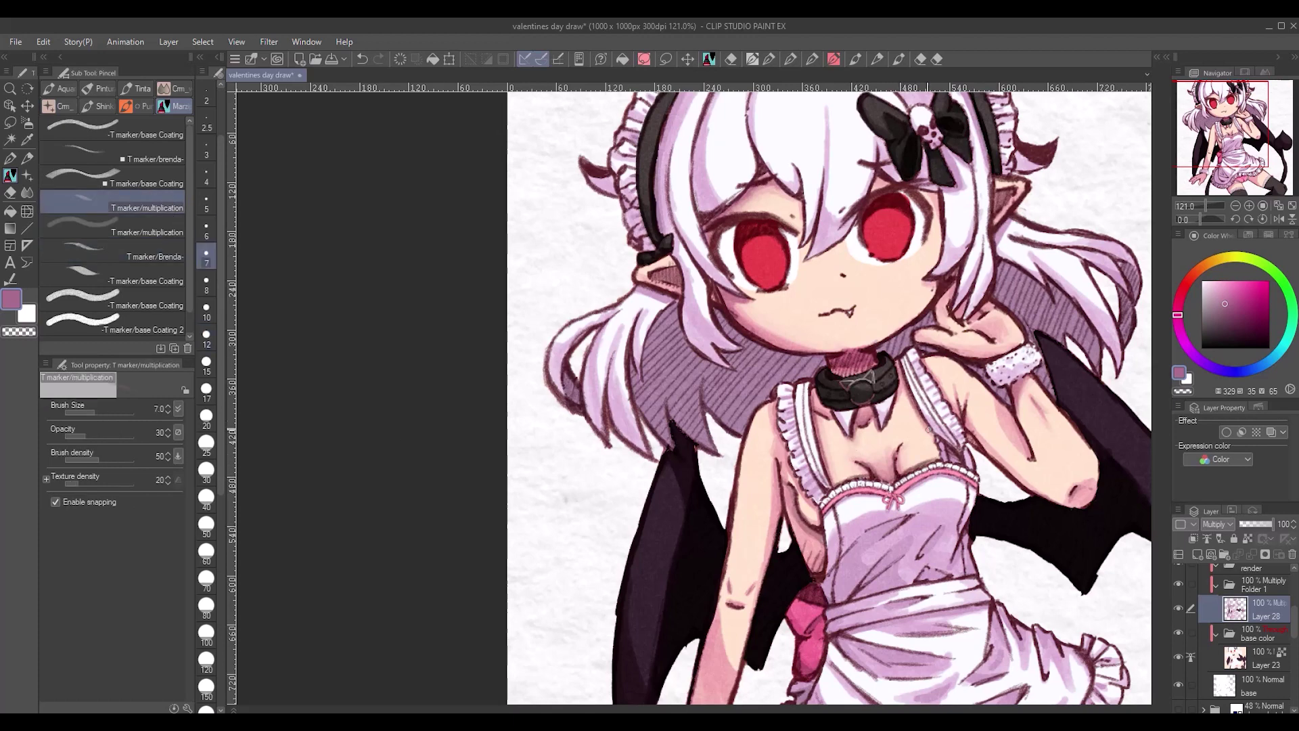
{"action": "key", "text": "b"}
{"action": "key", "text": "b"}
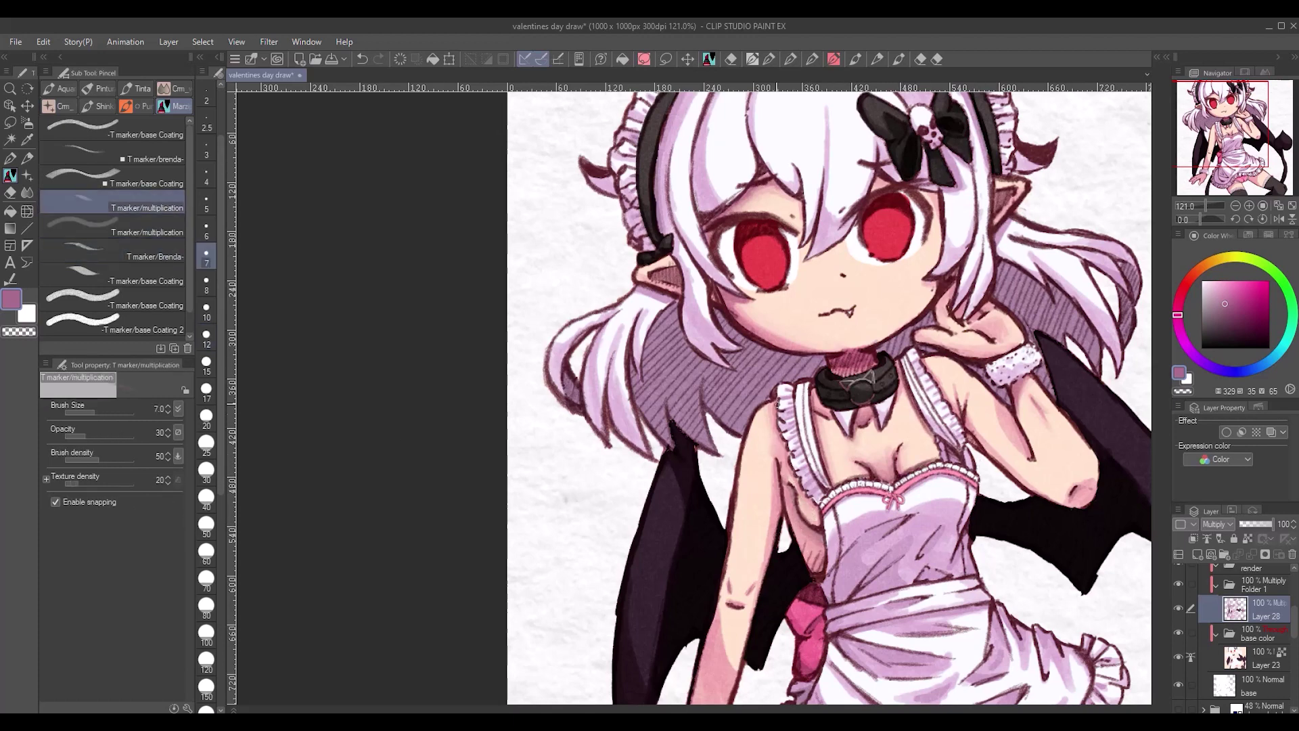
{"action": "key", "text": "b"}
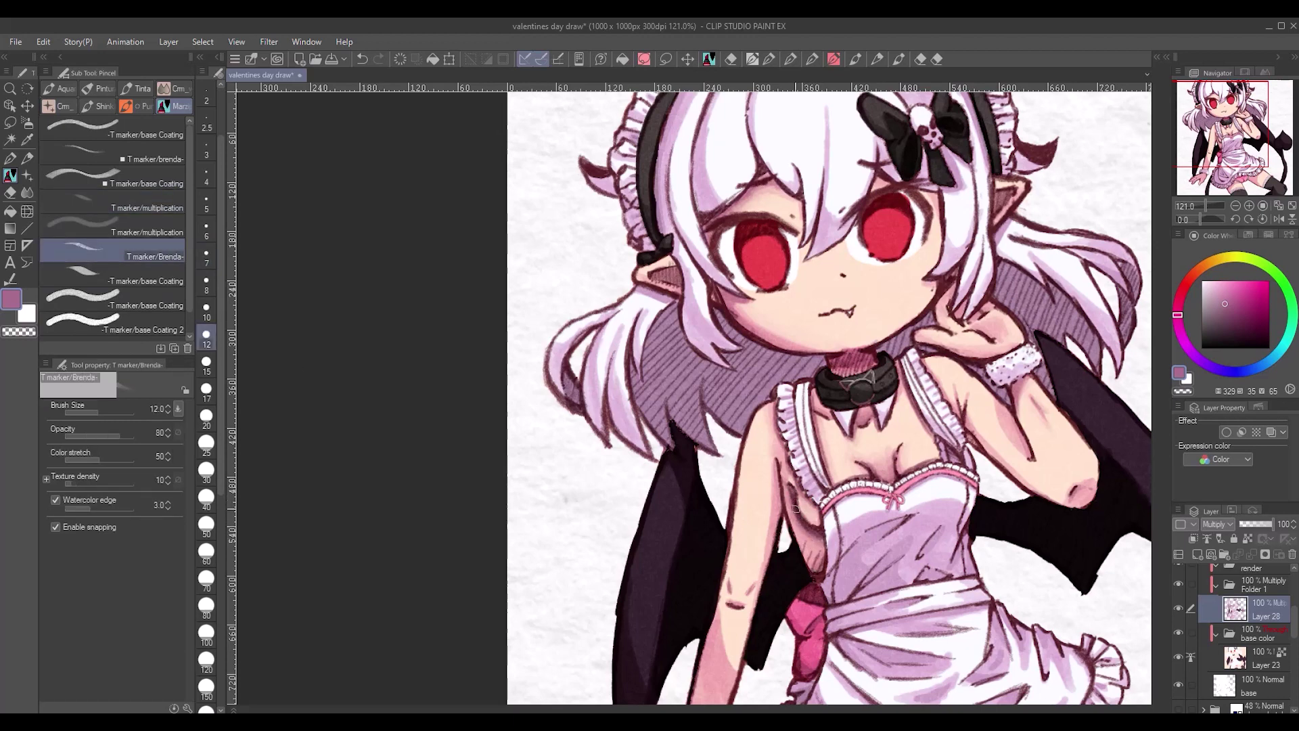
{"action": "key", "text": "b"}
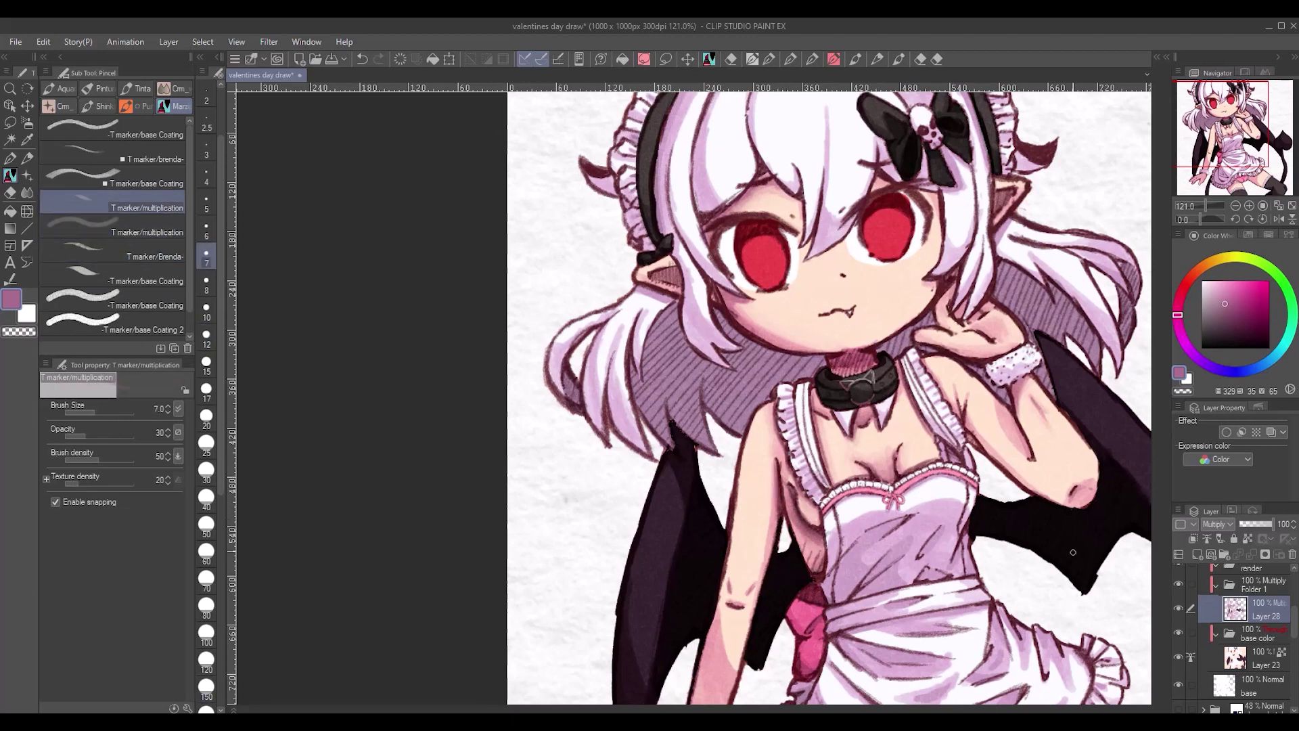
- Darken and blend the raised arm's elbow and palm with the multiplication markers and T marker/Brenda
{"action": "left_click", "coordinate": [150, 257]}
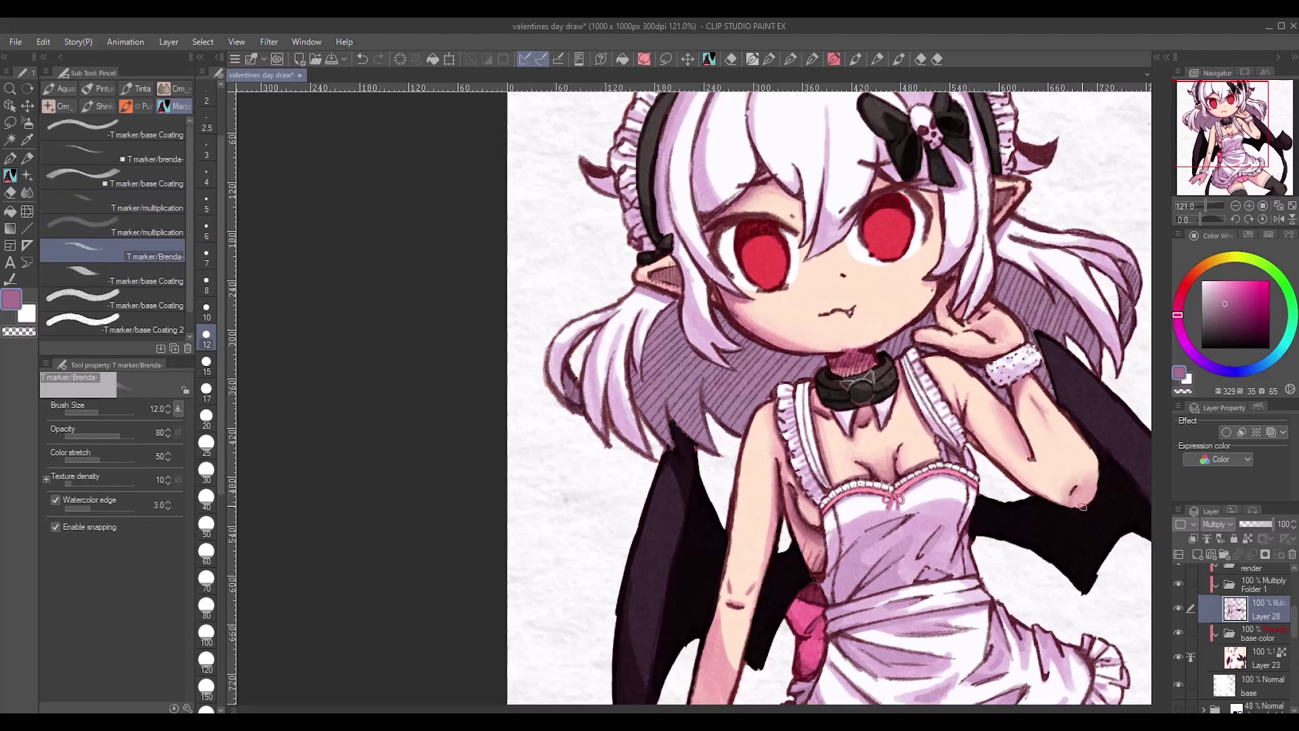
{"action": "key", "text": "b"}
{"action": "key", "text": "b"}
{"action": "key", "text": "b"}
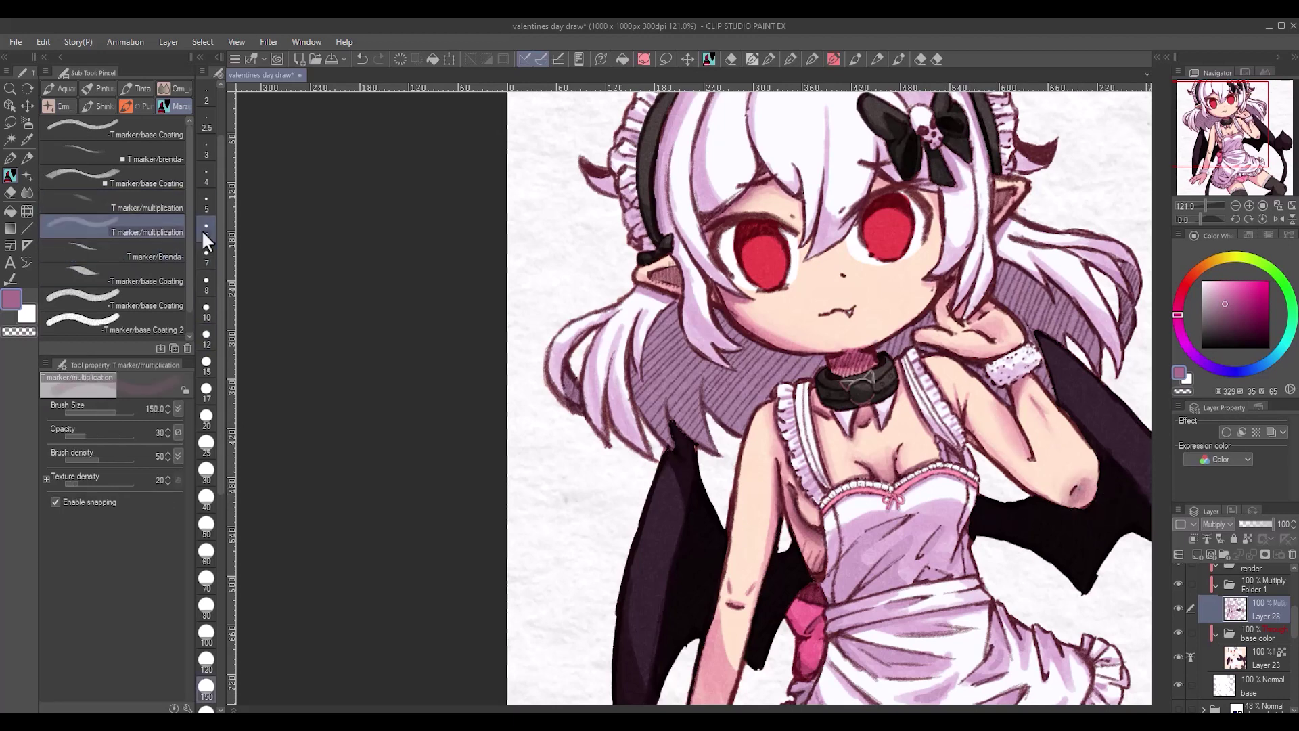
{"action": "left_click", "coordinate": [206, 203]}
{"action": "key", "text": "b"}
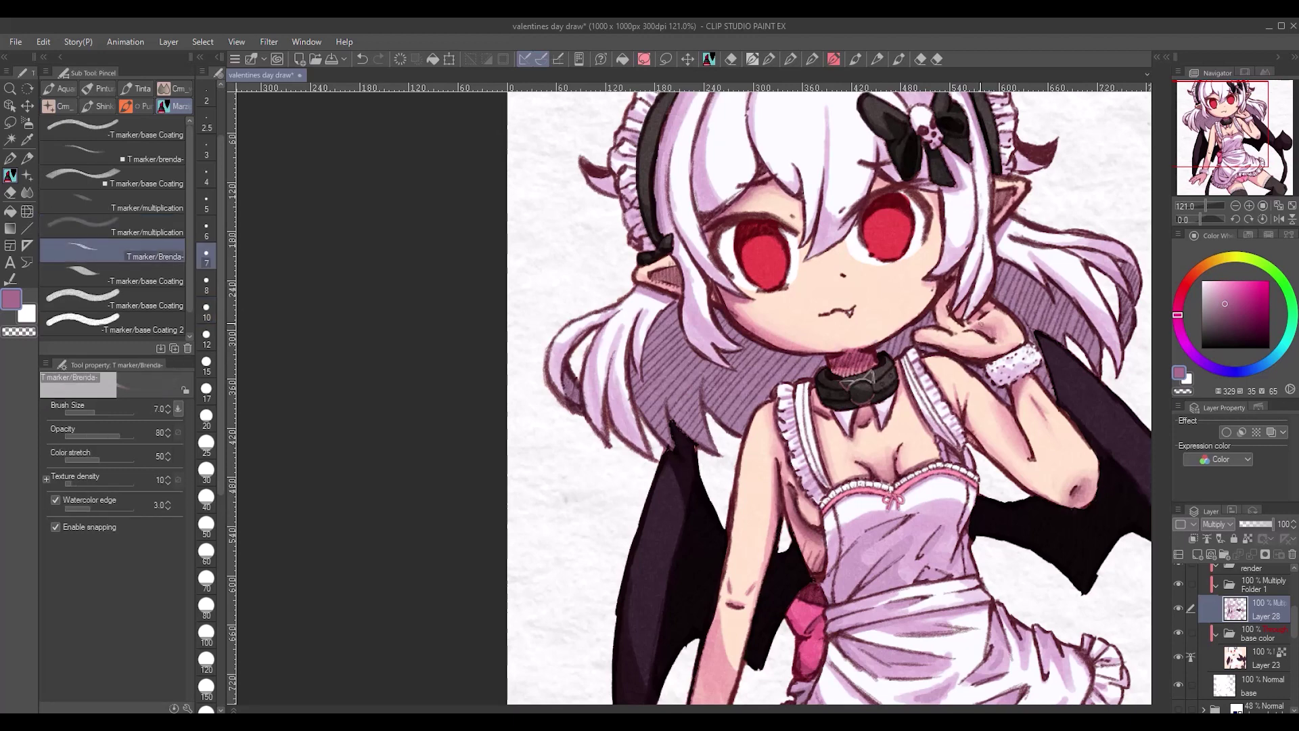
- Blend the lowered arm's shading with T marker/Brenda at size 15 and refine the elbow crease at size 4
{"action": "scroll", "coordinate": [992, 572], "scroll_direction": "down", "scroll_amount": 3}
{"action": "key", "text": "bracketright"}
{"action": "key", "text": "bracketright"}
{"action": "key", "text": "bracketright"}
{"action": "key", "text": "bracketright"}
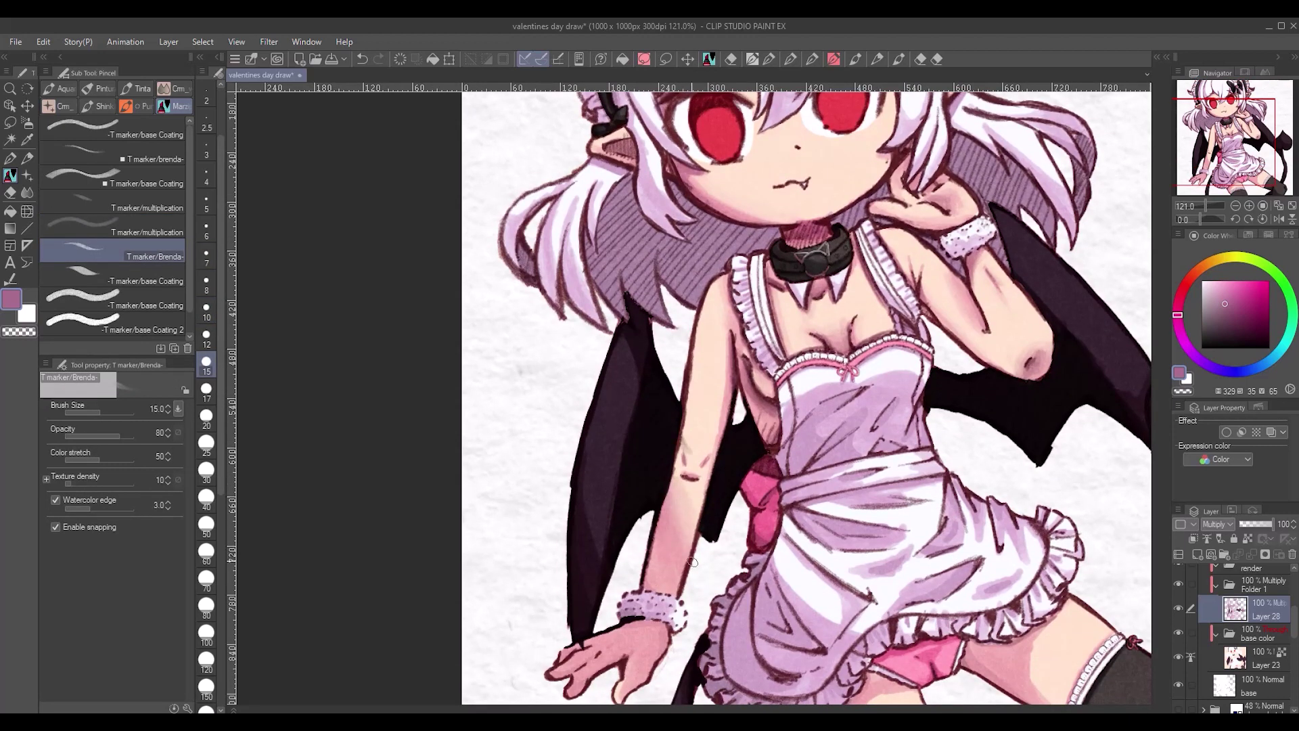
{"action": "key", "text": "b"}
{"action": "key", "text": "b"}
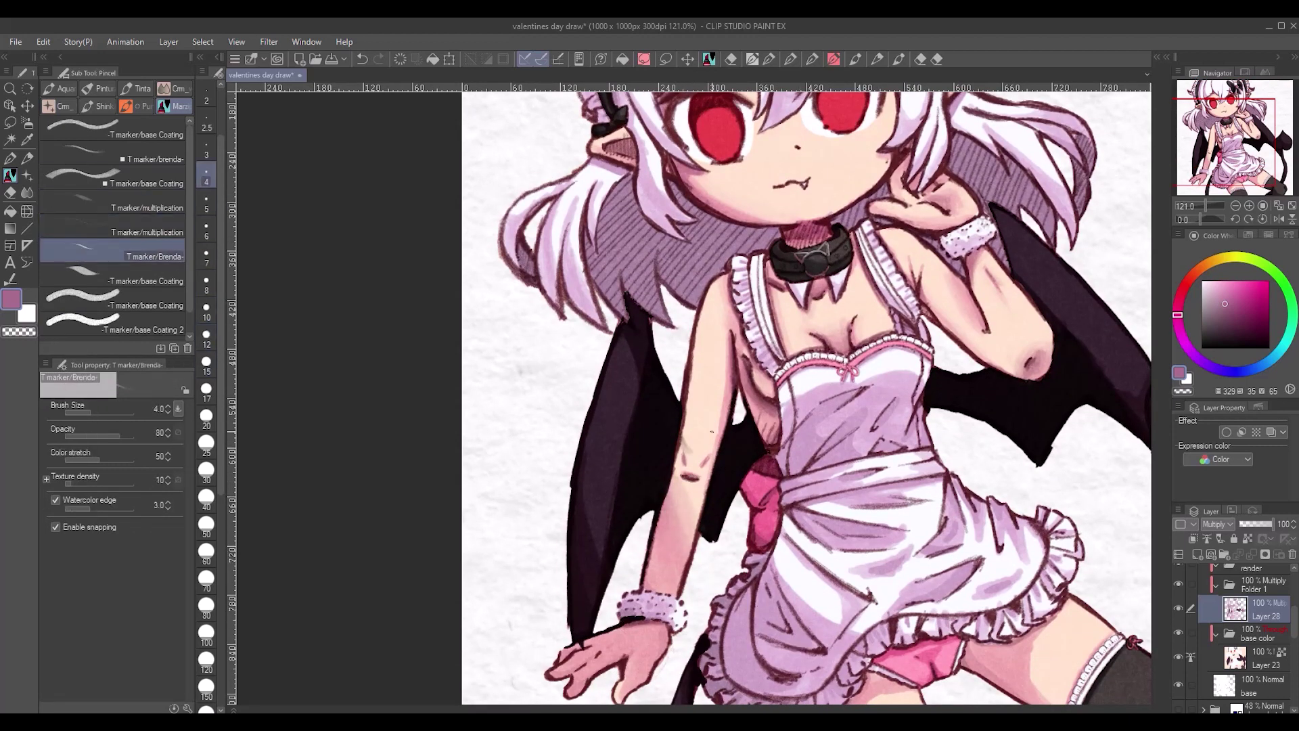
- Darken the lowered hand and wrist with T marker/multiplication at size 17 and blend them with T marker/Brenda at sizes 25 and 10
{"action": "key", "text": "b"}
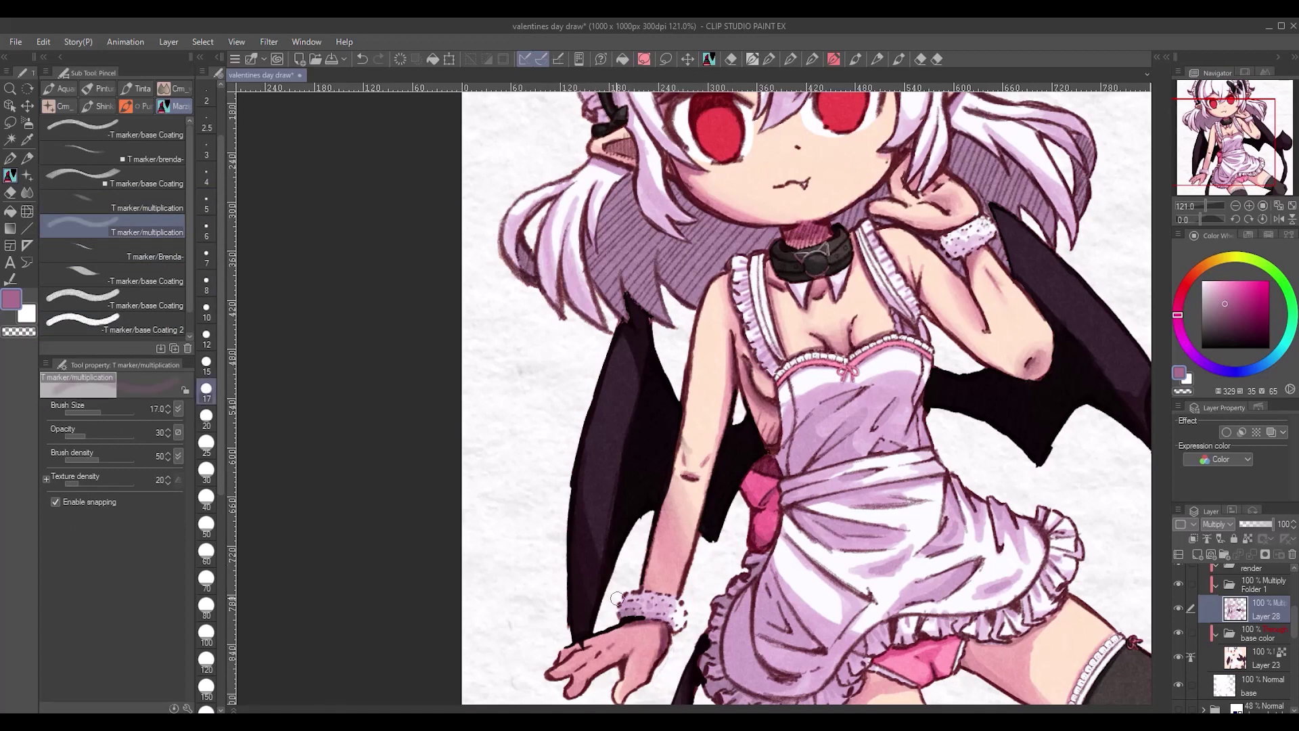
{"action": "key", "text": "b"}
{"action": "key", "text": "b"}
{"action": "key", "text": "b"}
{"action": "key", "text": "b"}
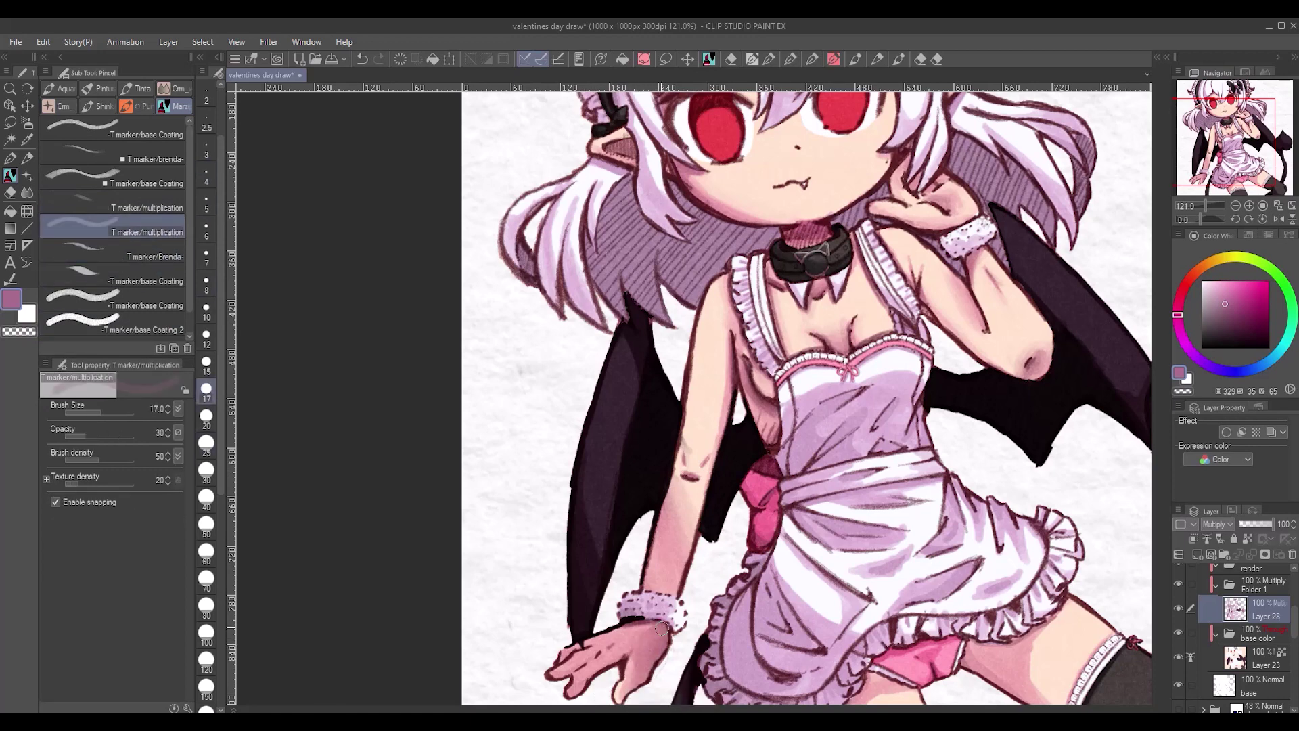
{"action": "key", "text": "b"}
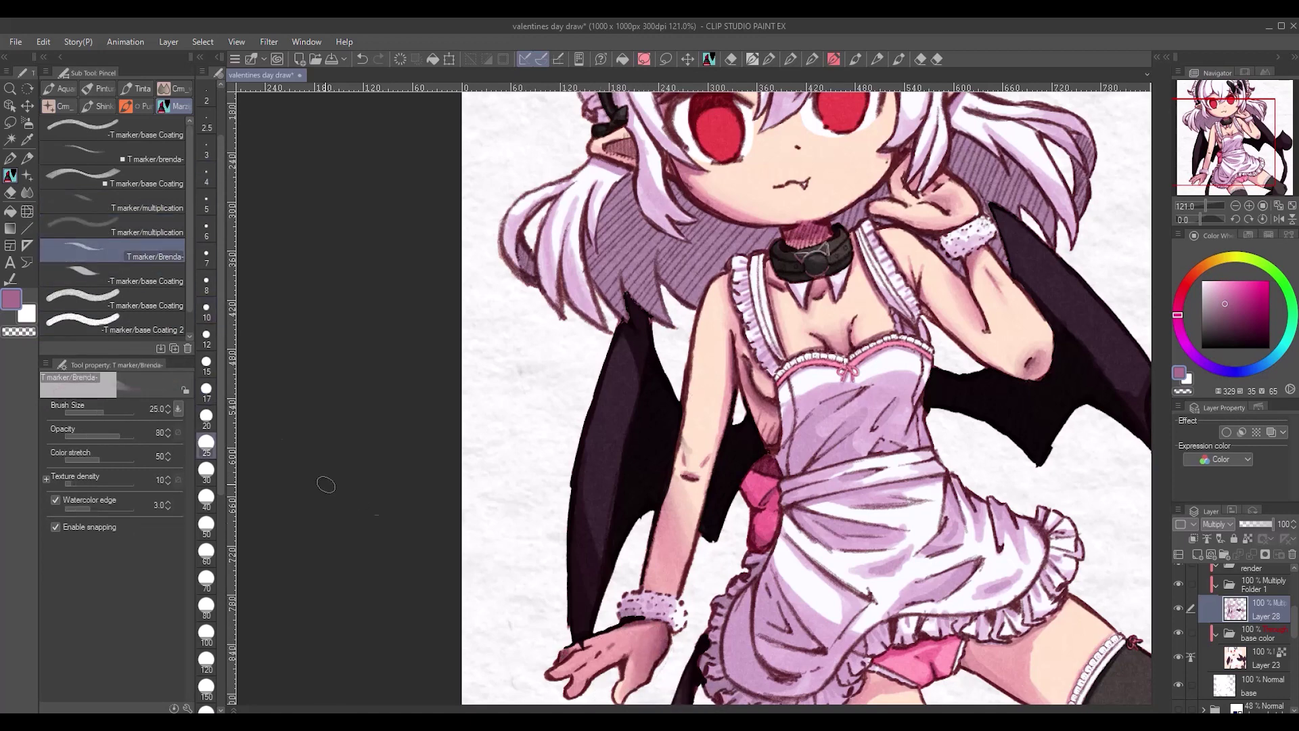
{"action": "key", "text": "b"}
{"action": "key", "text": "b"}
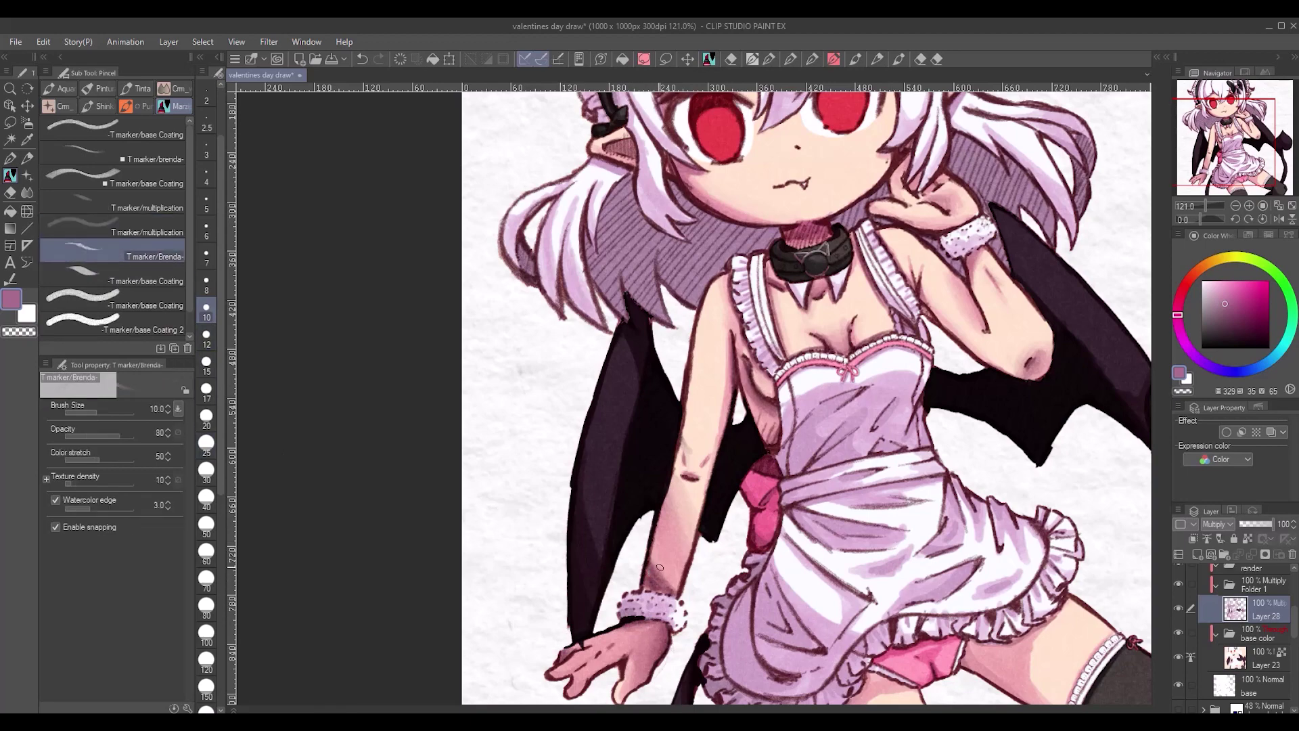
{"action": "key", "text": "b"}
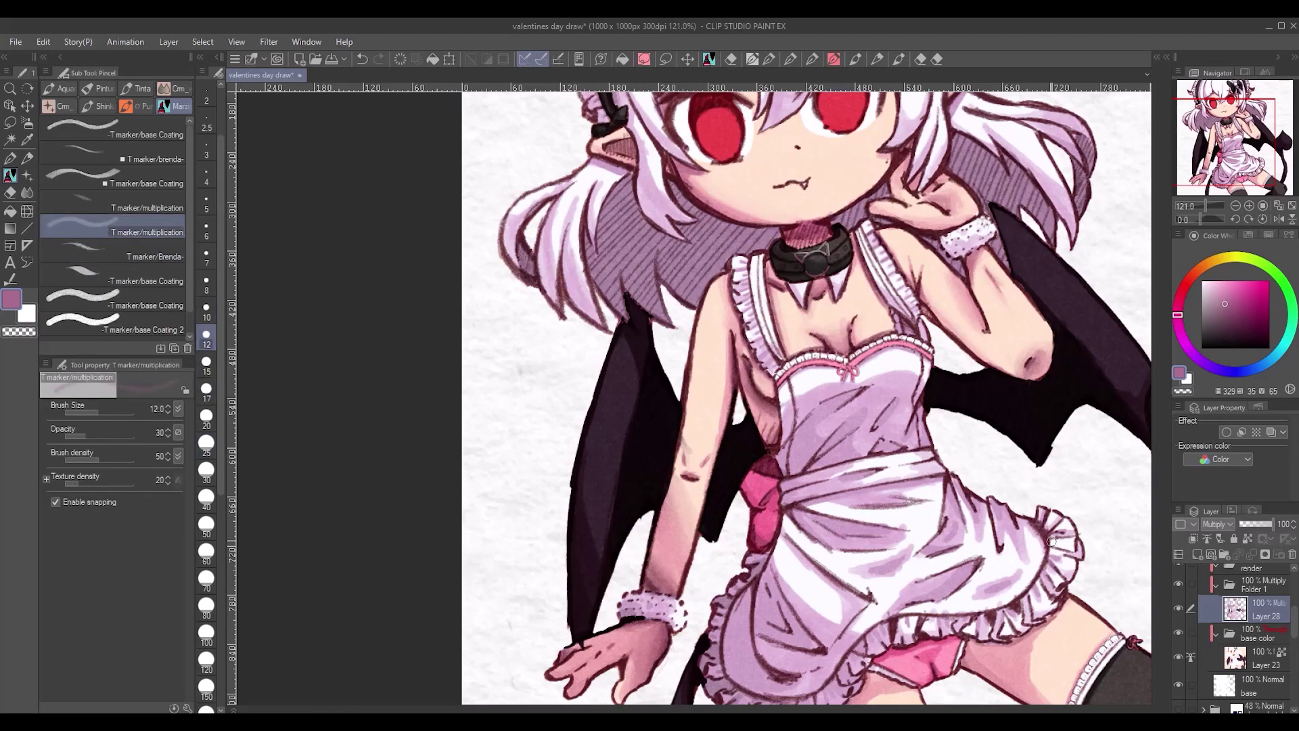
- Soften the shading on both legs between the skirt hem and stockings with T marker/Brenda at size 17
{"action": "scroll", "coordinate": [420, 441], "scroll_direction": "up", "scroll_amount": 2}
{"action": "key", "text": "b"}
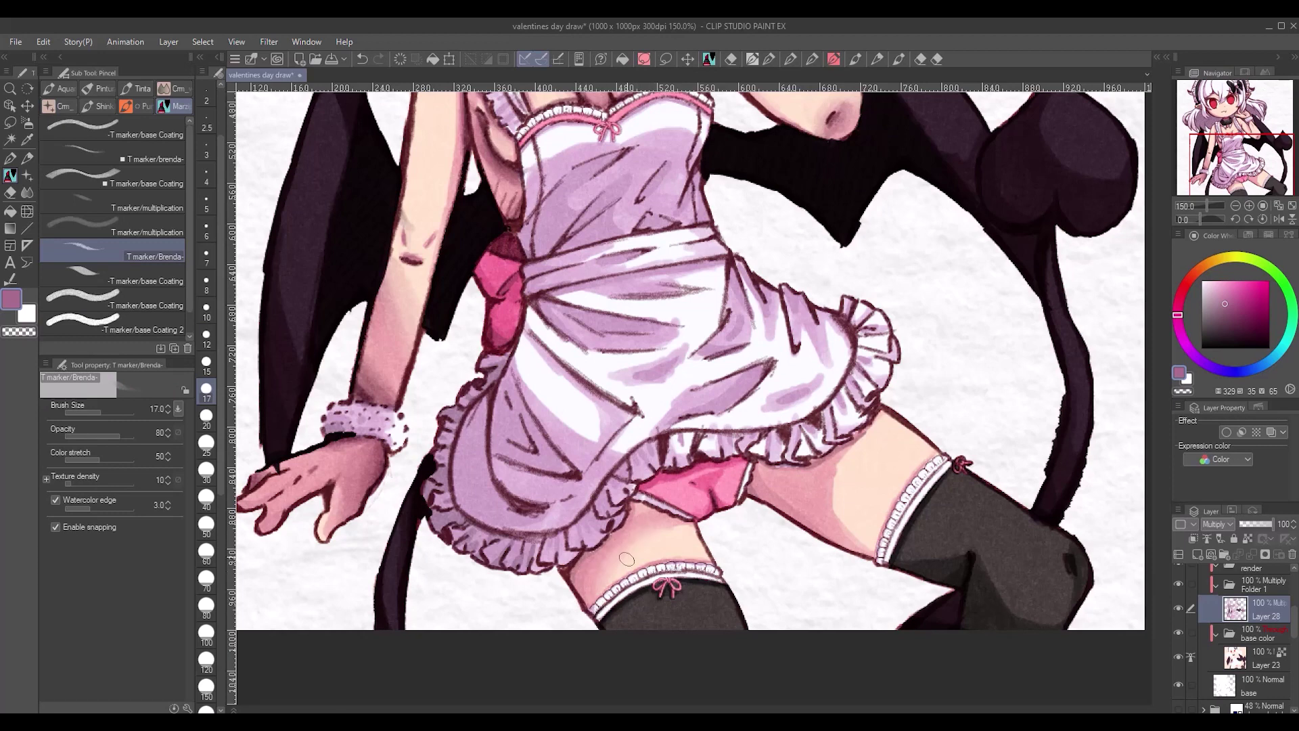
{"action": "key", "text": "b"}
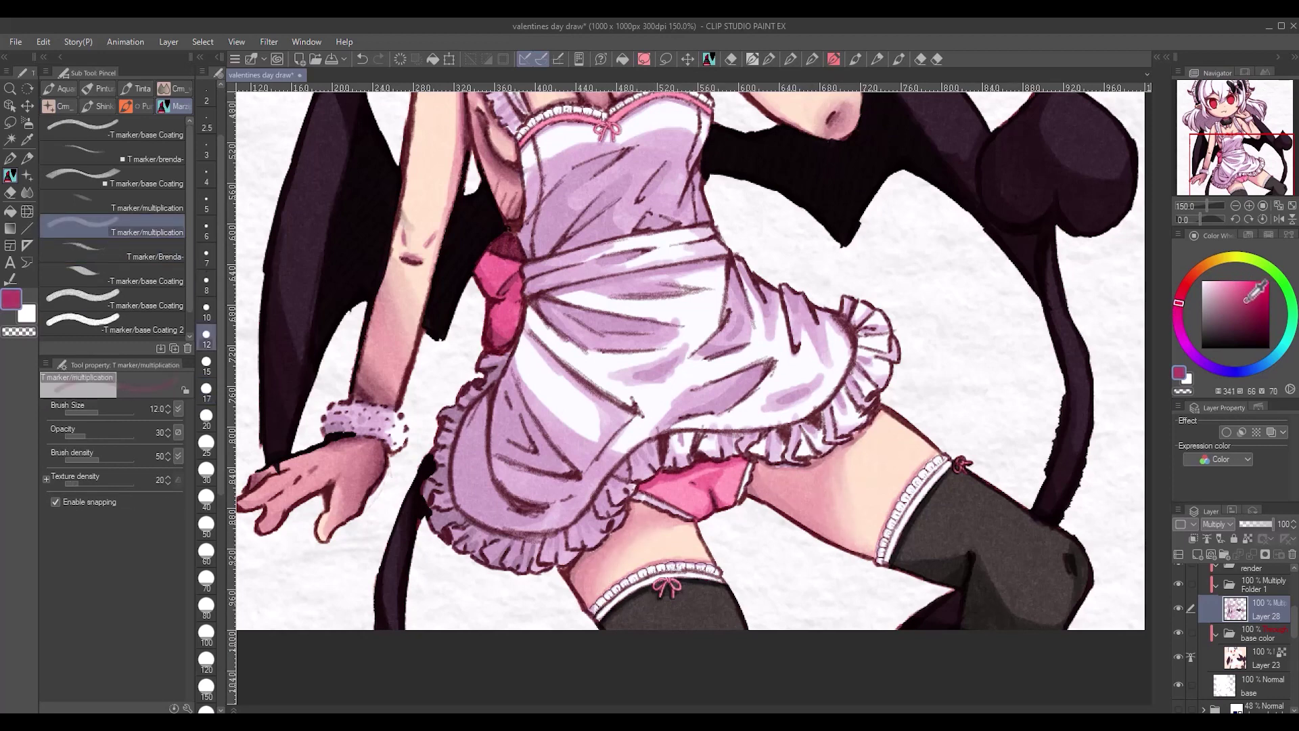
- Pick a crimson from the Brambly Skin Tones set, add T marker/multiplication shadows at size 10 to the forearm and leg, and blend at size 12
{"action": "left_click", "coordinate": [1249, 235]}
{"action": "left_click", "coordinate": [1283, 276]}
{"action": "left_click", "coordinate": [1283, 276]}
{"action": "key", "text": "bracketleft"}
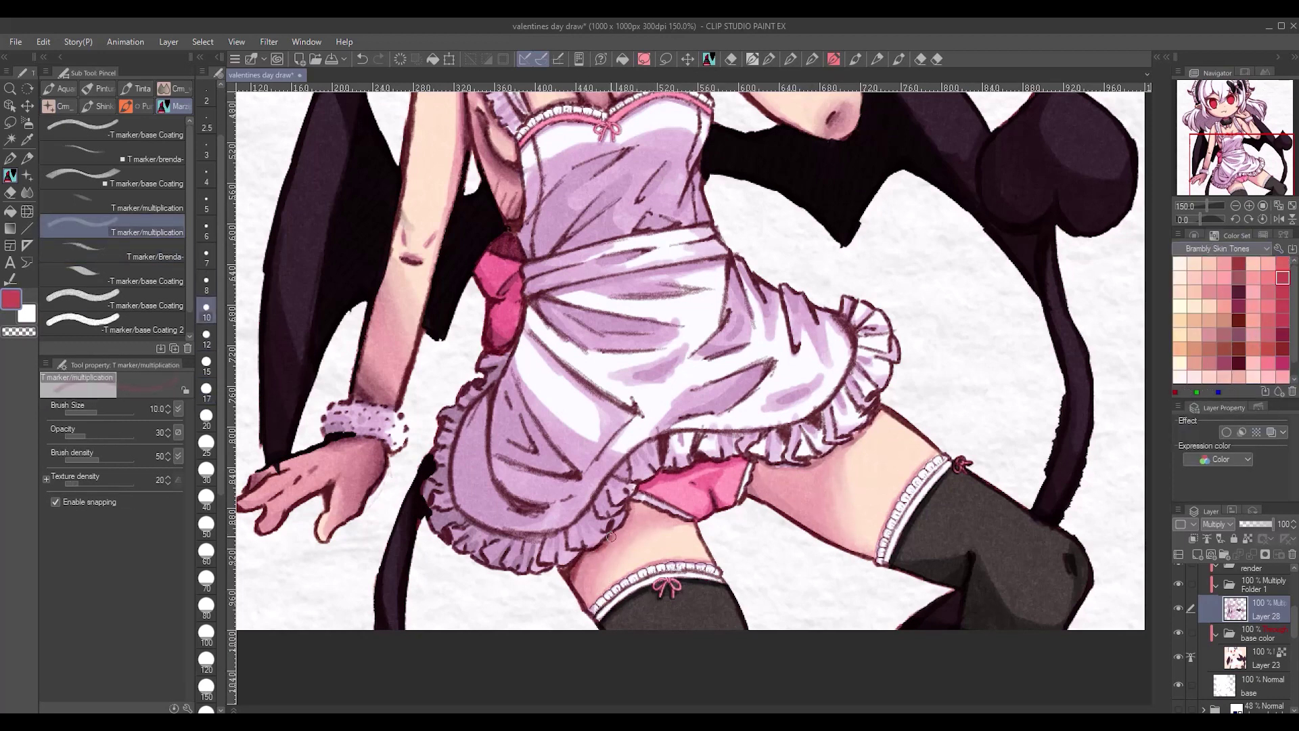
{"action": "left_click_drag", "start_coordinate": [351, 387], "coordinate": [389, 362]}
{"action": "key", "text": "b"}
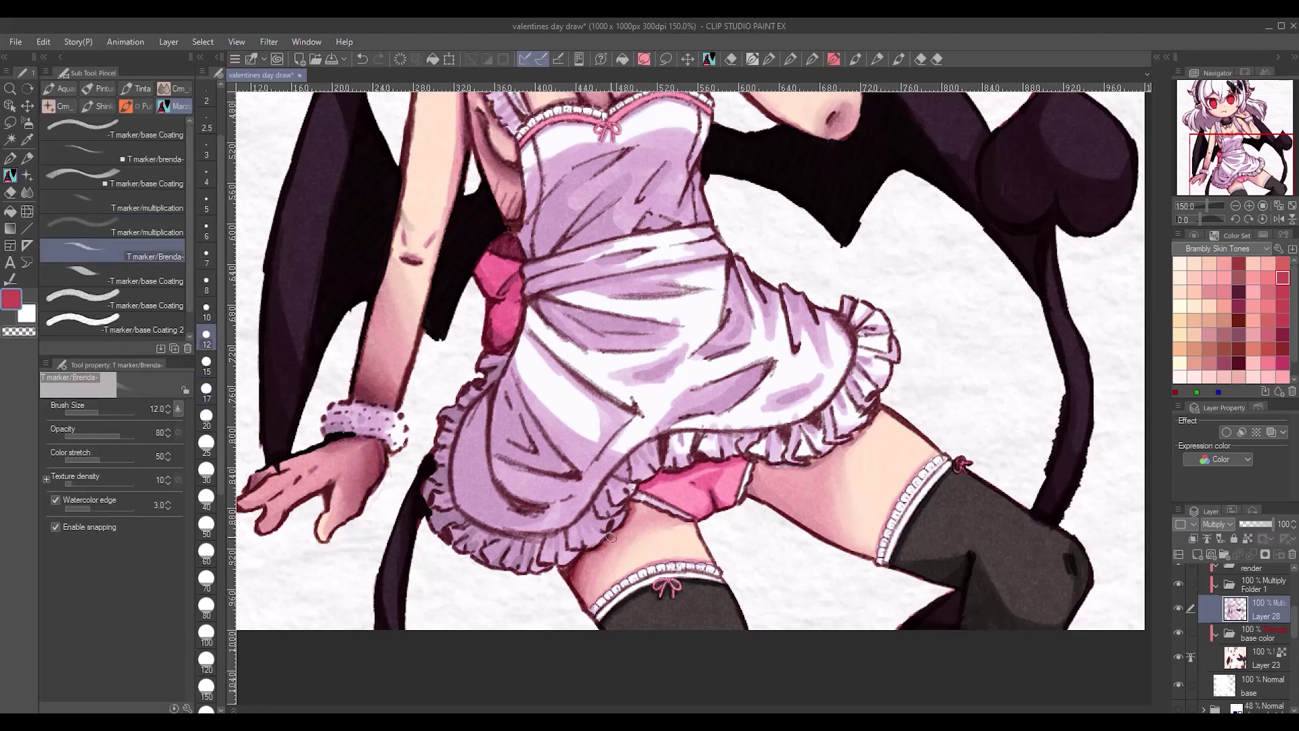
- Deepen the leg shadow along the skirt hem with T marker/multiplication at size 8 and blend it
{"action": "key", "text": "b"}
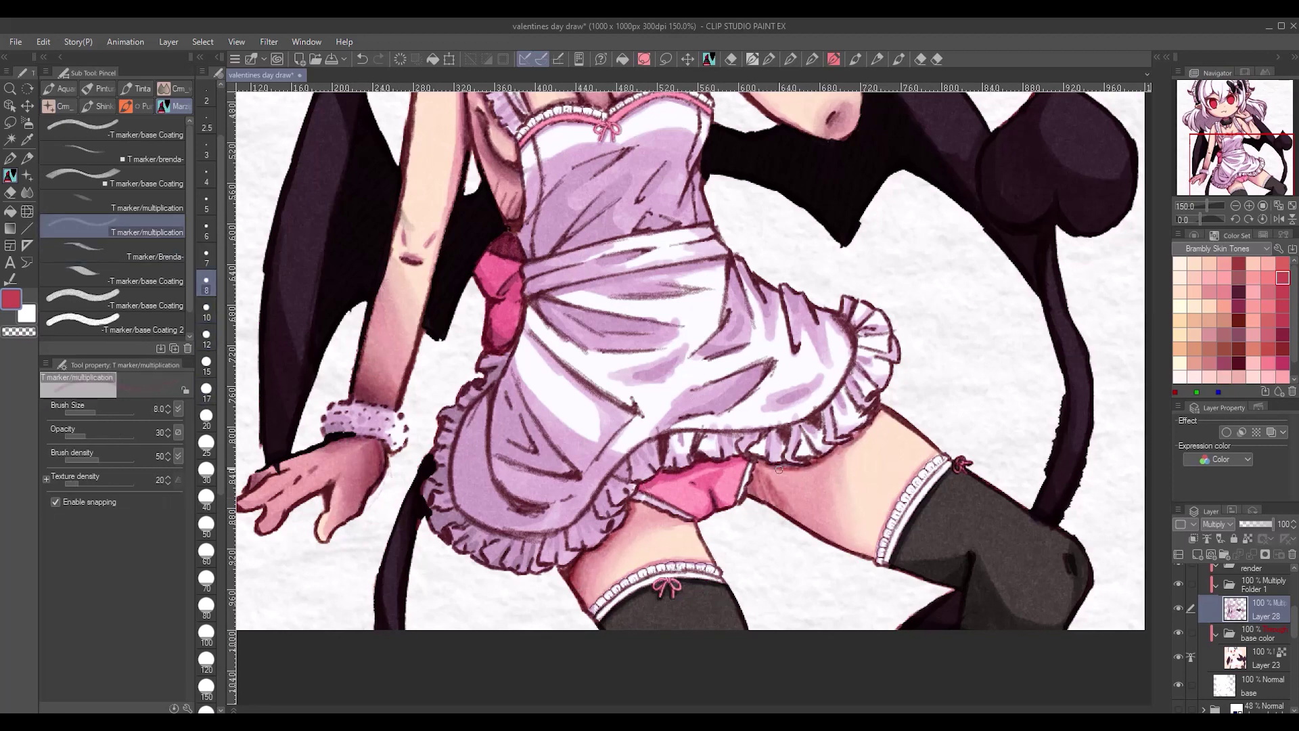
{"action": "key", "text": "b"}
{"action": "key", "text": "b"}
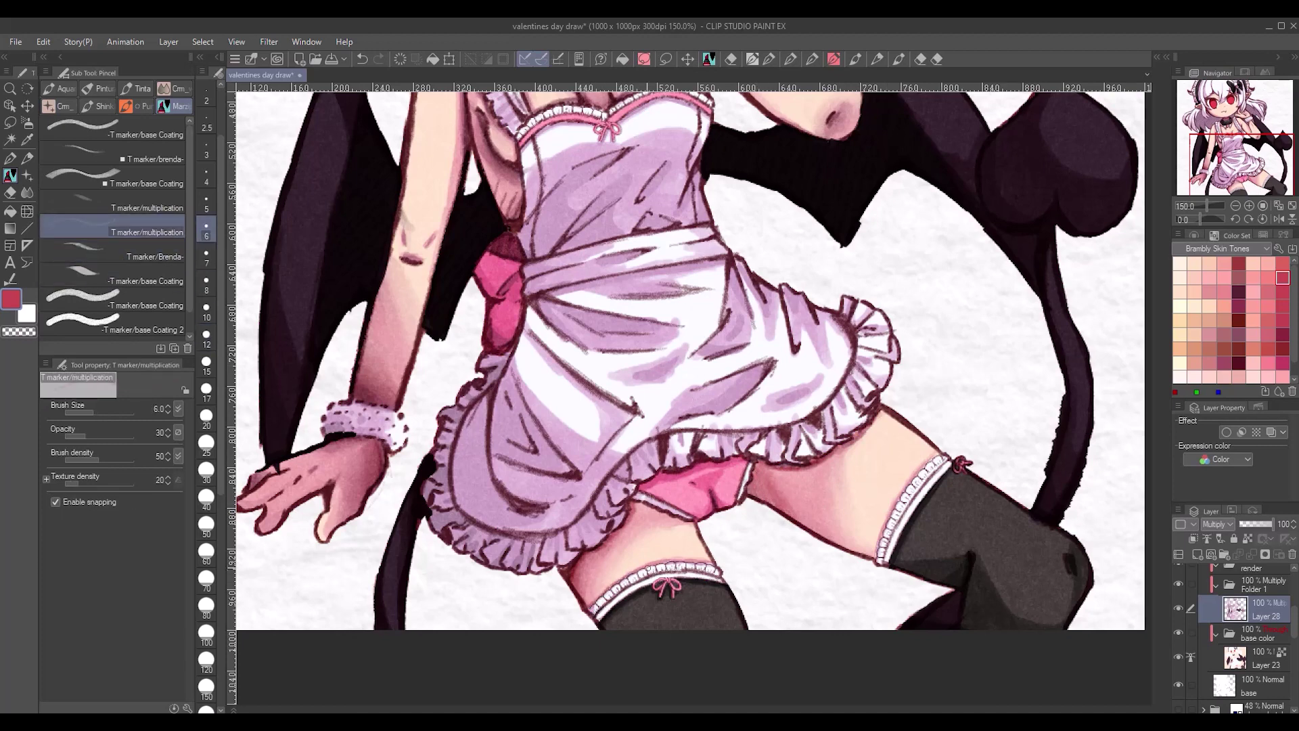
- Deepen the crimson skin shadows on the upper body and face with T marker/multiplication at size 6 and blend them with T marker/Brenda
{"action": "scroll", "coordinate": [916, 630], "scroll_direction": "up", "scroll_amount": 5}
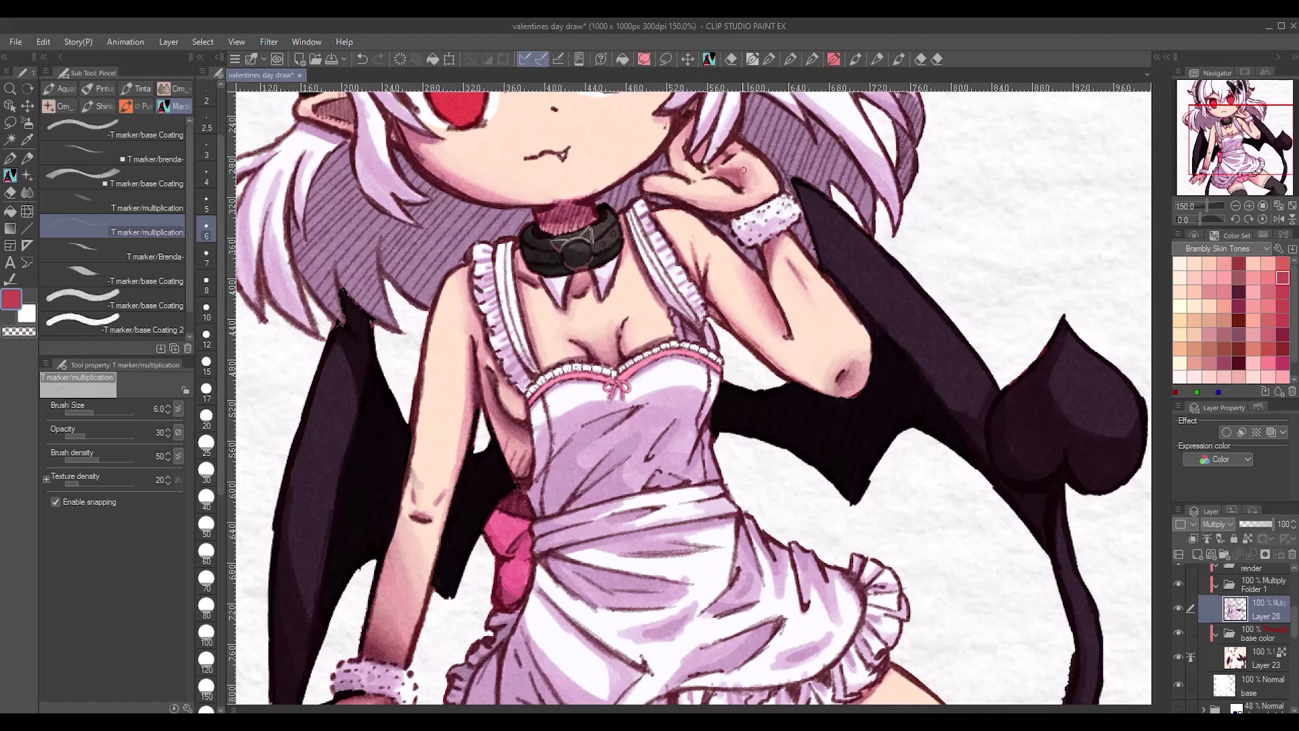
{"action": "key", "text": "b"}
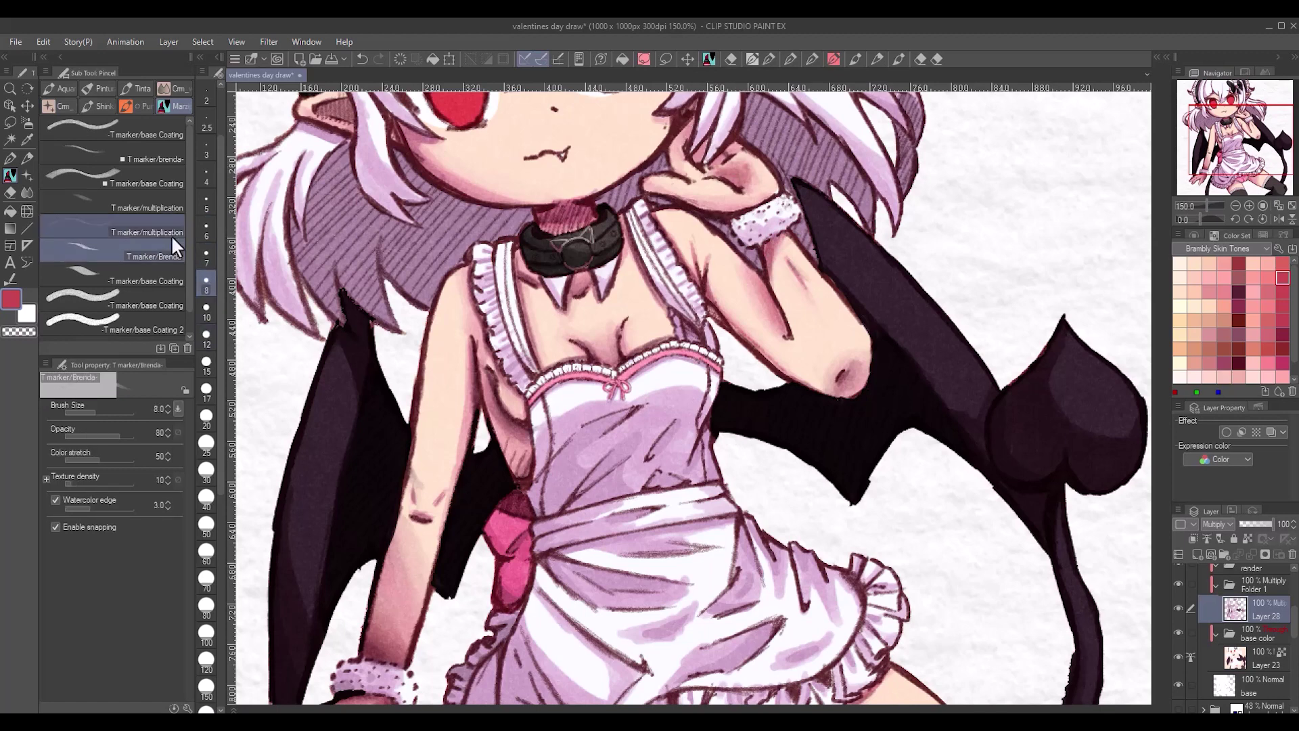
{"action": "left_click", "coordinate": [163, 233]}
{"action": "scroll", "coordinate": [401, 317], "scroll_direction": "up", "scroll_amount": 3}
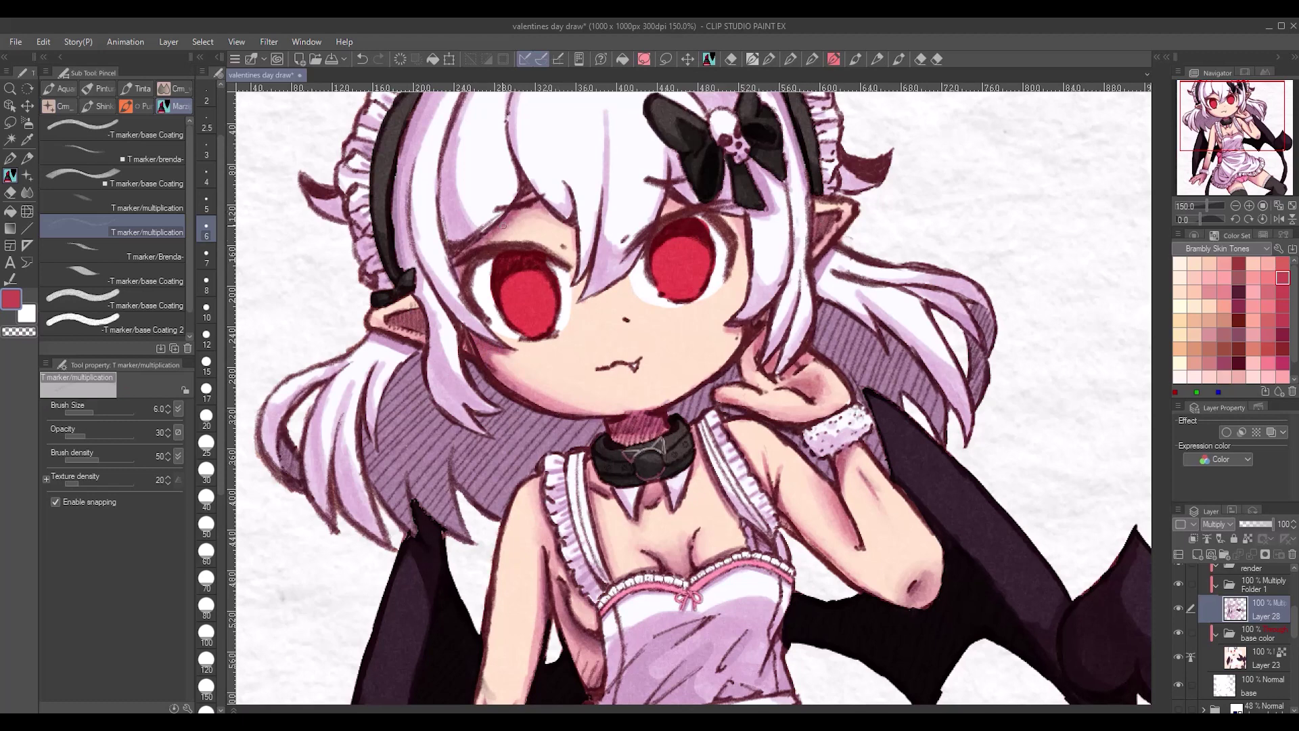
{"action": "left_click", "coordinate": [162, 257]}
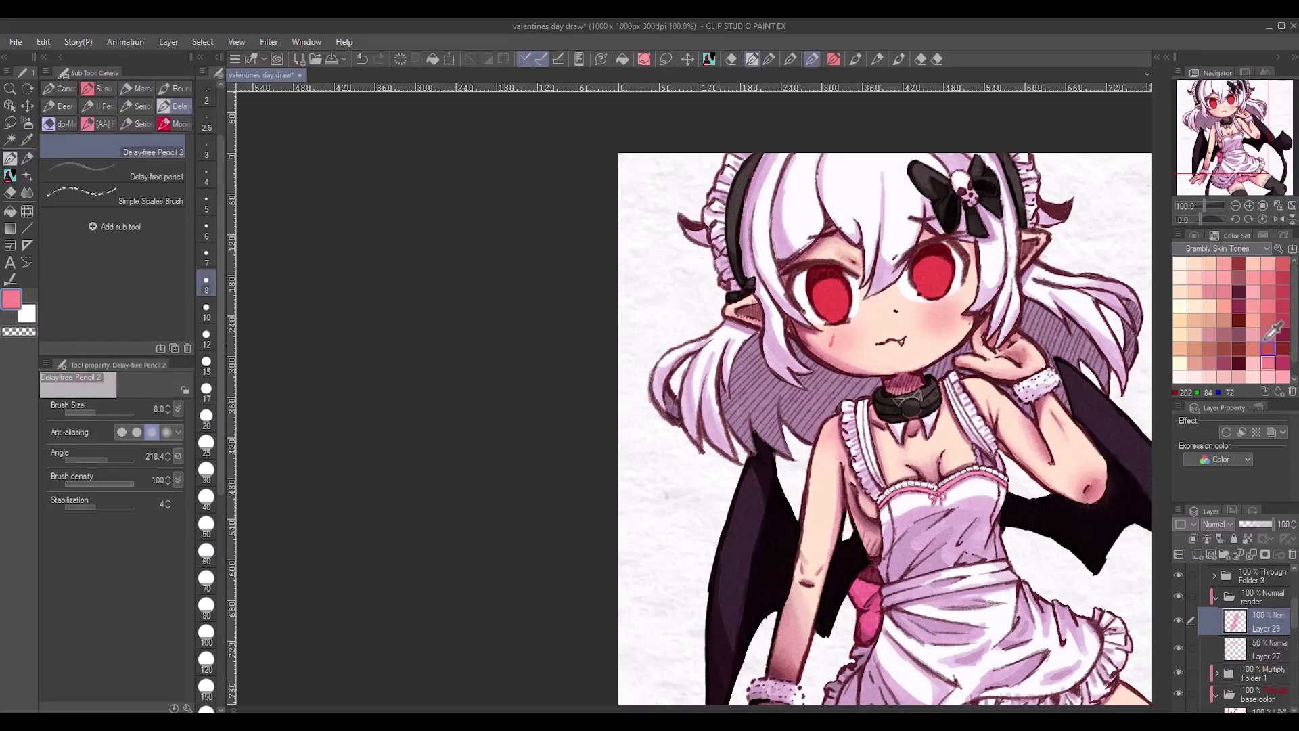
- Draw red blush hatching across the cheeks and add cream highlights on an Add (Glow) layer with T marker/base Coating 2 at size 4
{"action": "left_click", "coordinate": [1283, 320]}
{"action": "left_click", "coordinate": [207, 176]}
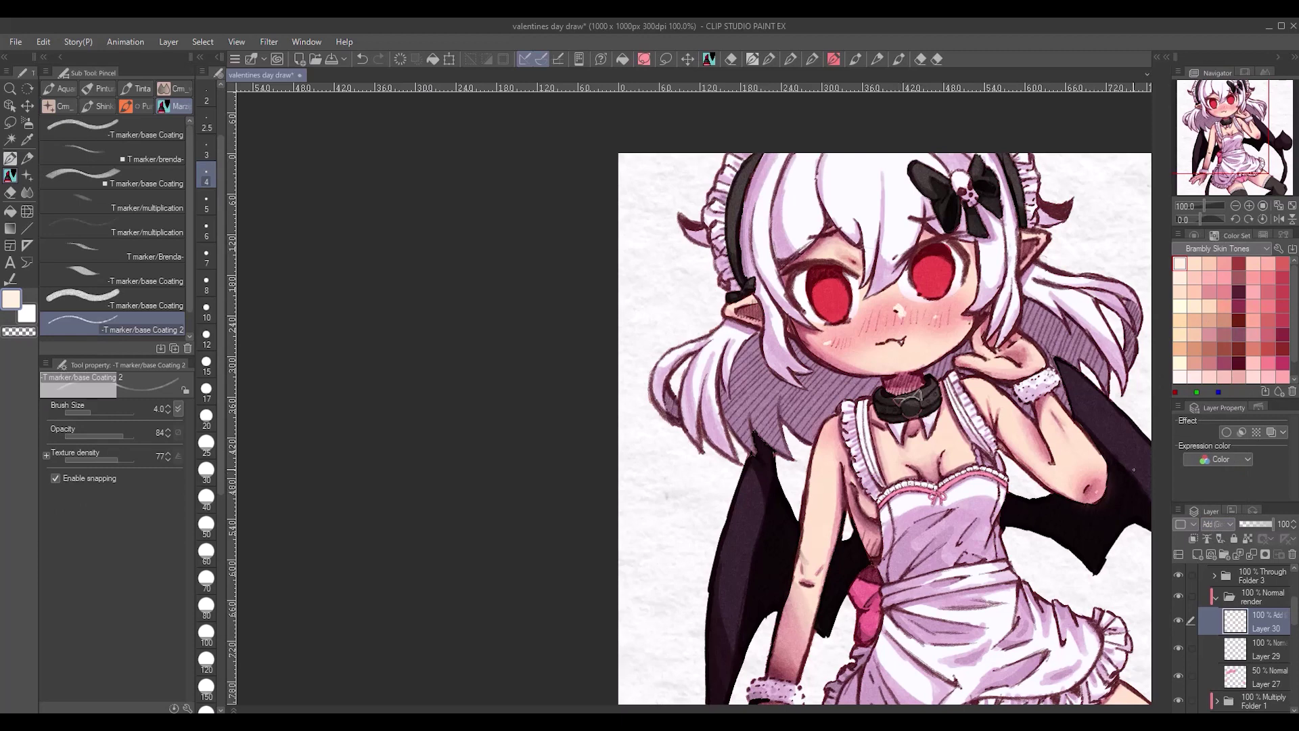
{"action": "left_click", "coordinate": [135, 251]}
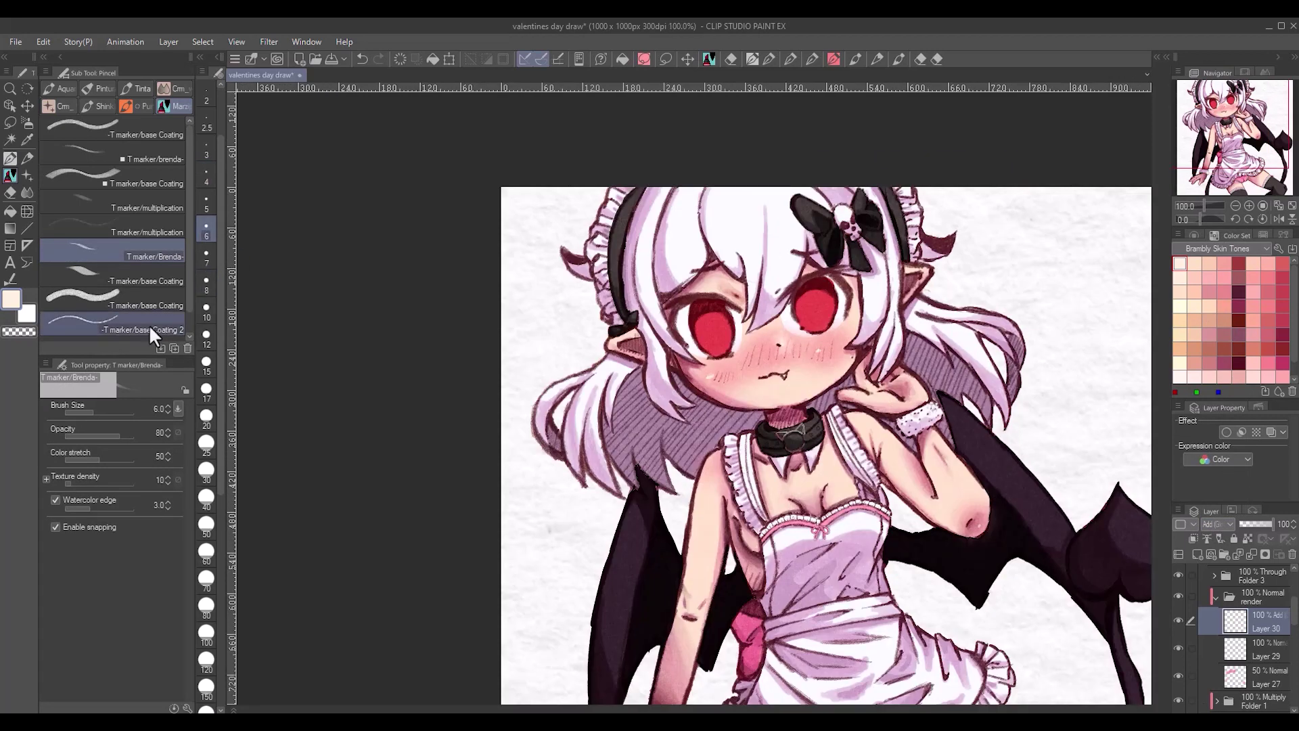
{"action": "left_click", "coordinate": [142, 328]}
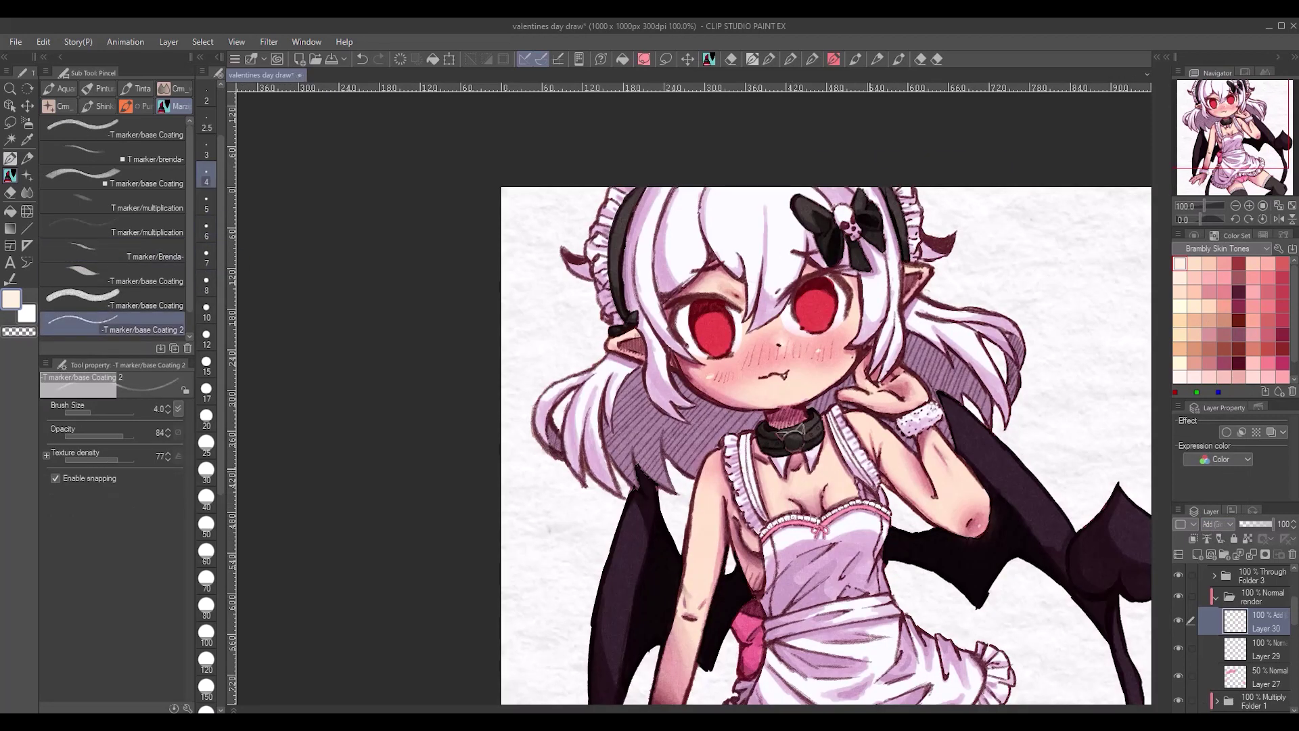
{"action": "scroll", "coordinate": [907, 486], "scroll_direction": "down", "scroll_amount": 3}
- Group the skin rendering layers in a folder named skin and place a new layer in a folder named eyes
{"action": "left_click", "coordinate": [1240, 554]}
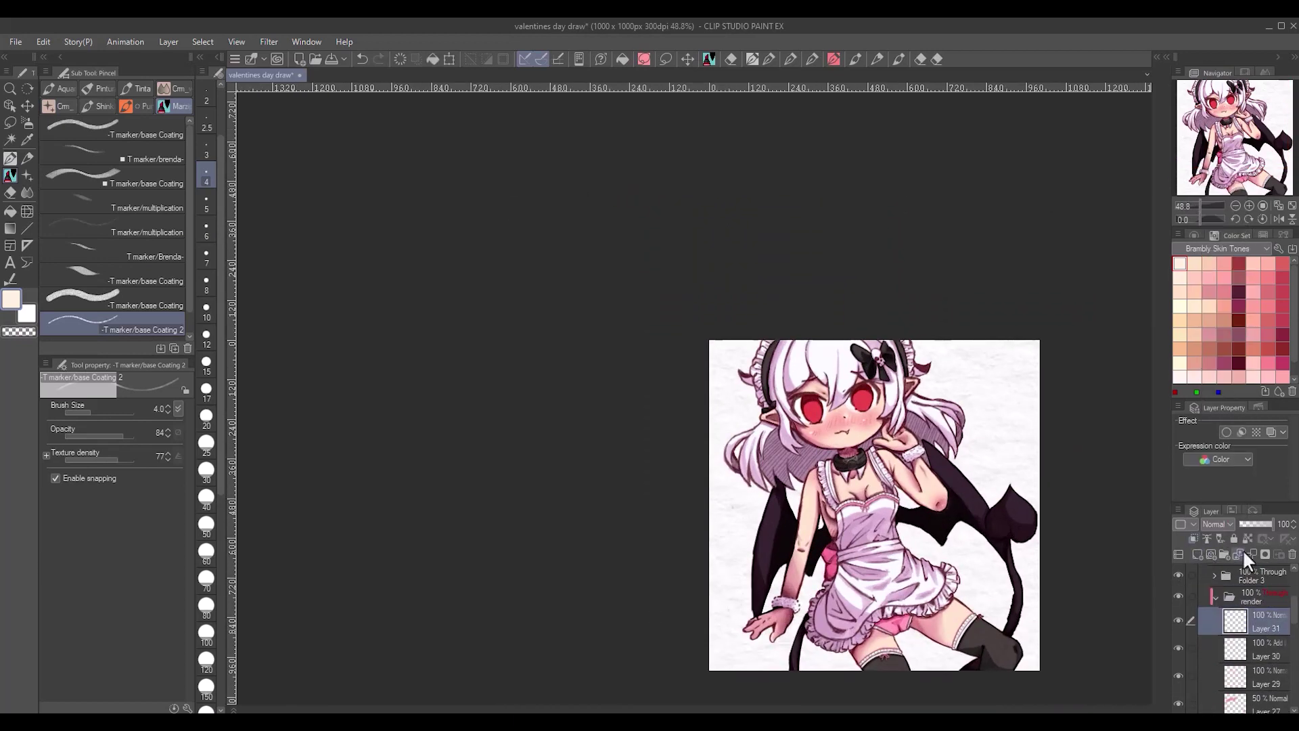
{"action": "scroll", "coordinate": [1257, 620], "scroll_direction": "down", "scroll_amount": 3}
{"action": "left_click", "coordinate": [1262, 583]}
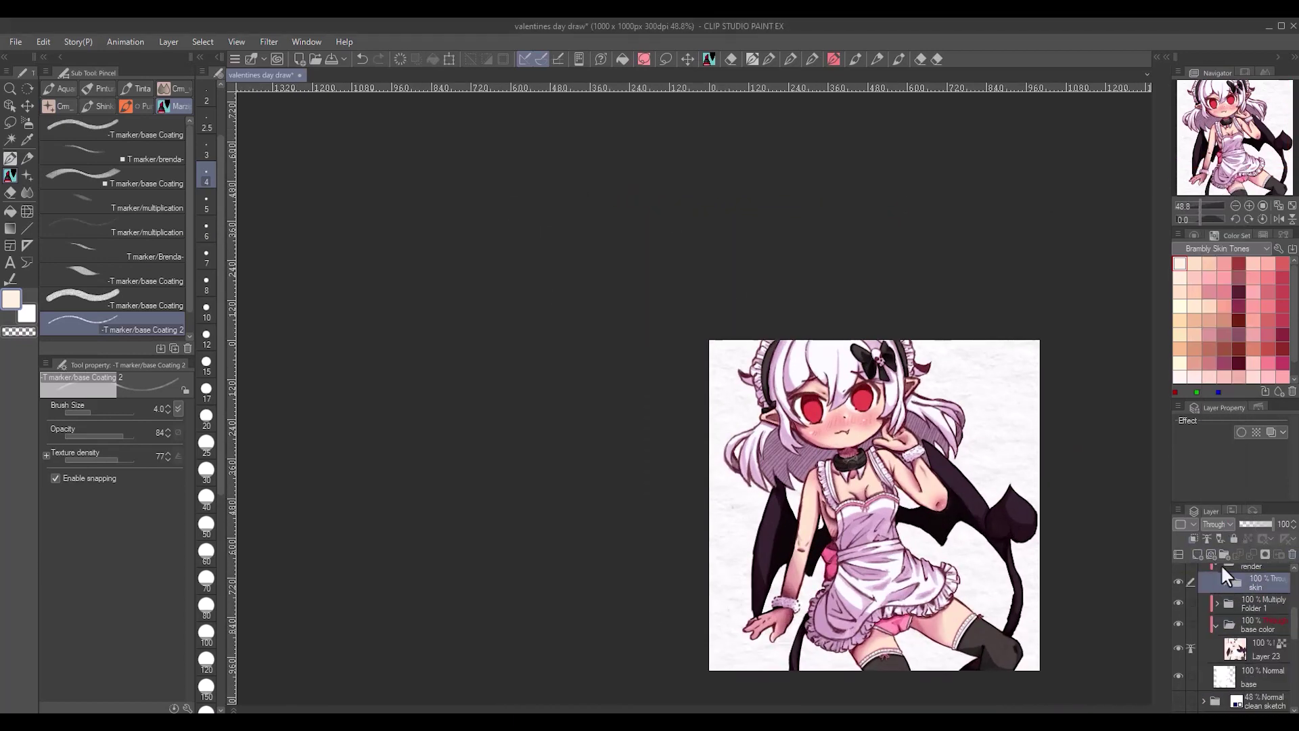
{"action": "key", "text": "ctrl+g"}
{"action": "double_click", "coordinate": [1263, 584]}
- Shade the eye whites in the eyes folder with muted purple T marker/multiplication at size 25, blended with T marker/Brenda at size 20
{"action": "scroll", "coordinate": [856, 418], "scroll_direction": "up", "scroll_amount": 2}
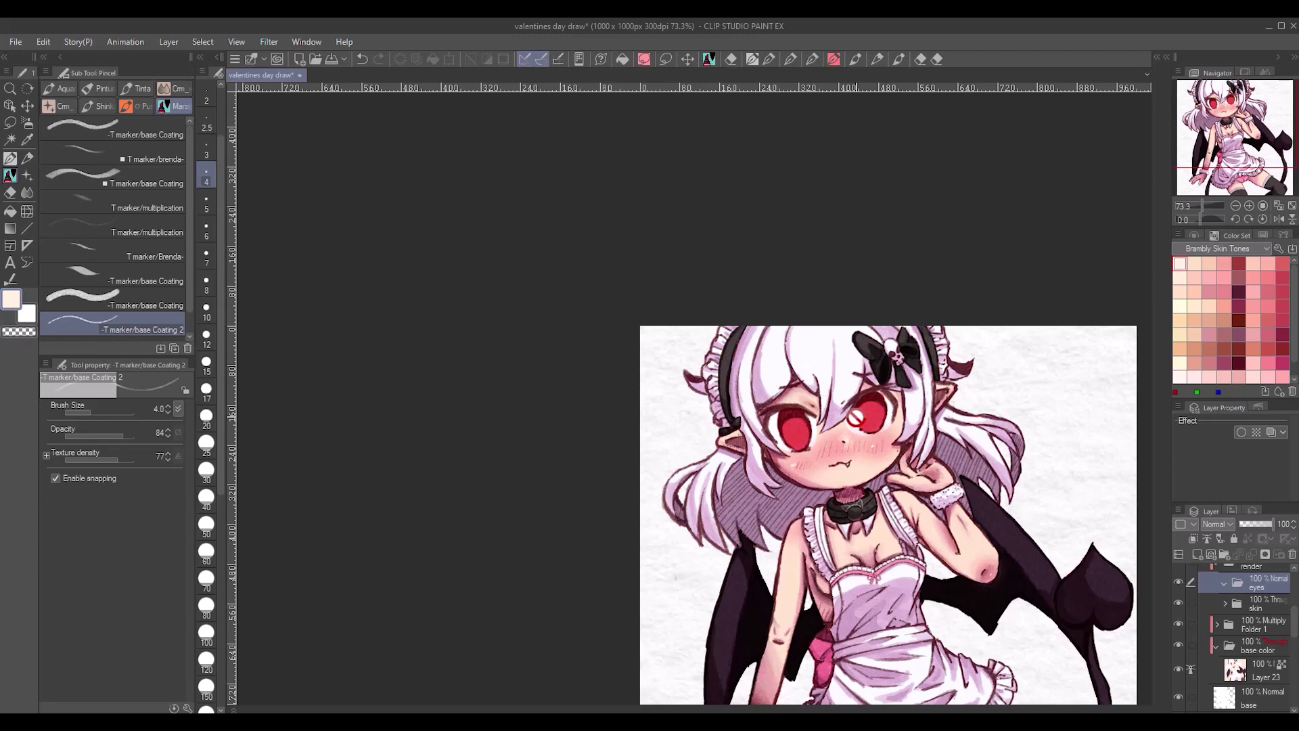
{"action": "scroll", "coordinate": [875, 386], "scroll_direction": "up", "scroll_amount": 3}
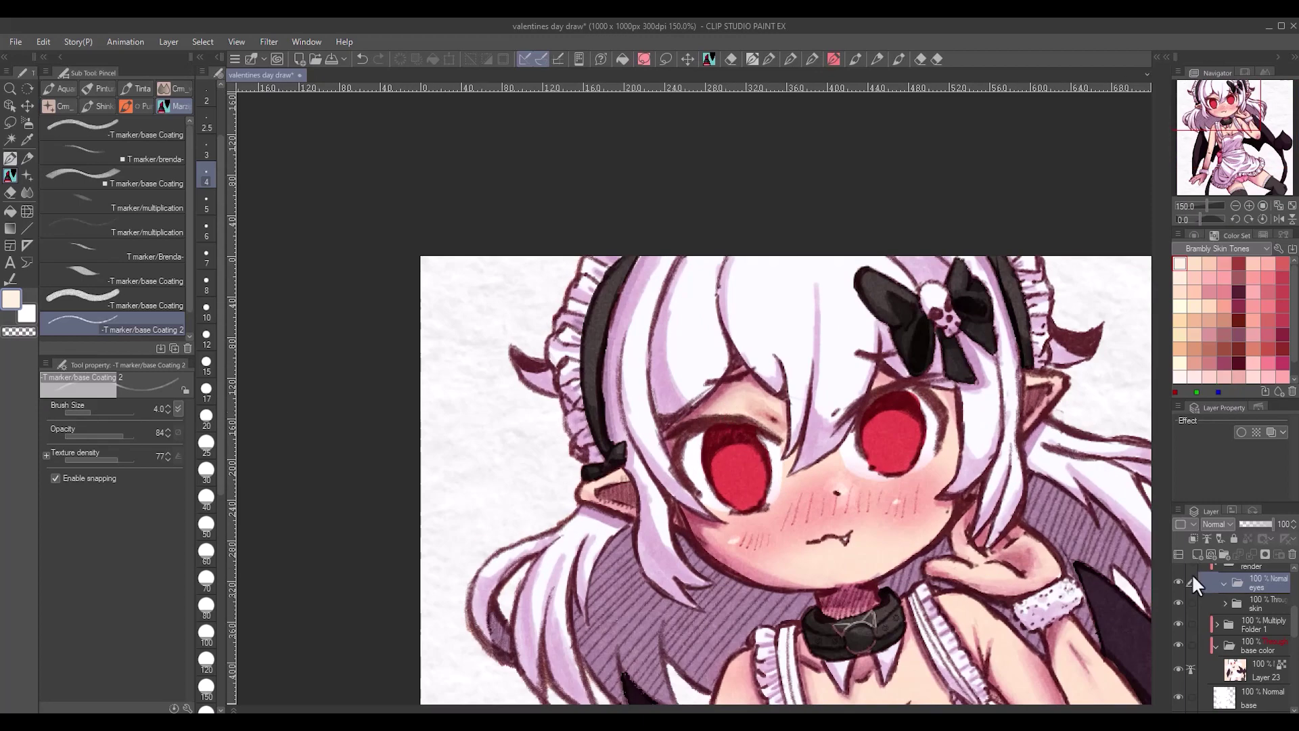
{"action": "left_click", "coordinate": [1179, 554]}
{"action": "left_click", "coordinate": [1266, 248]}
{"action": "left_click", "coordinate": [1224, 320]}
{"action": "left_click", "coordinate": [112, 129]}
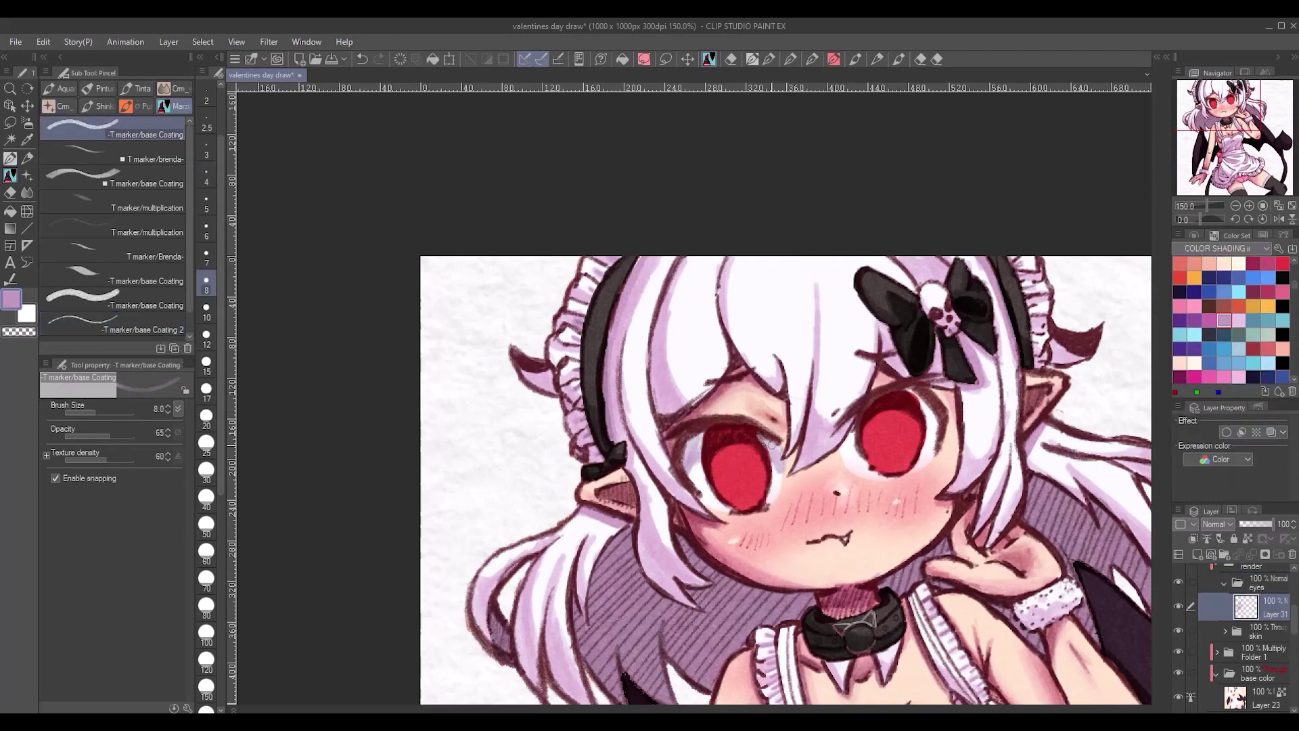
{"action": "left_click", "coordinate": [169, 258]}
{"action": "key", "text": "comma"}
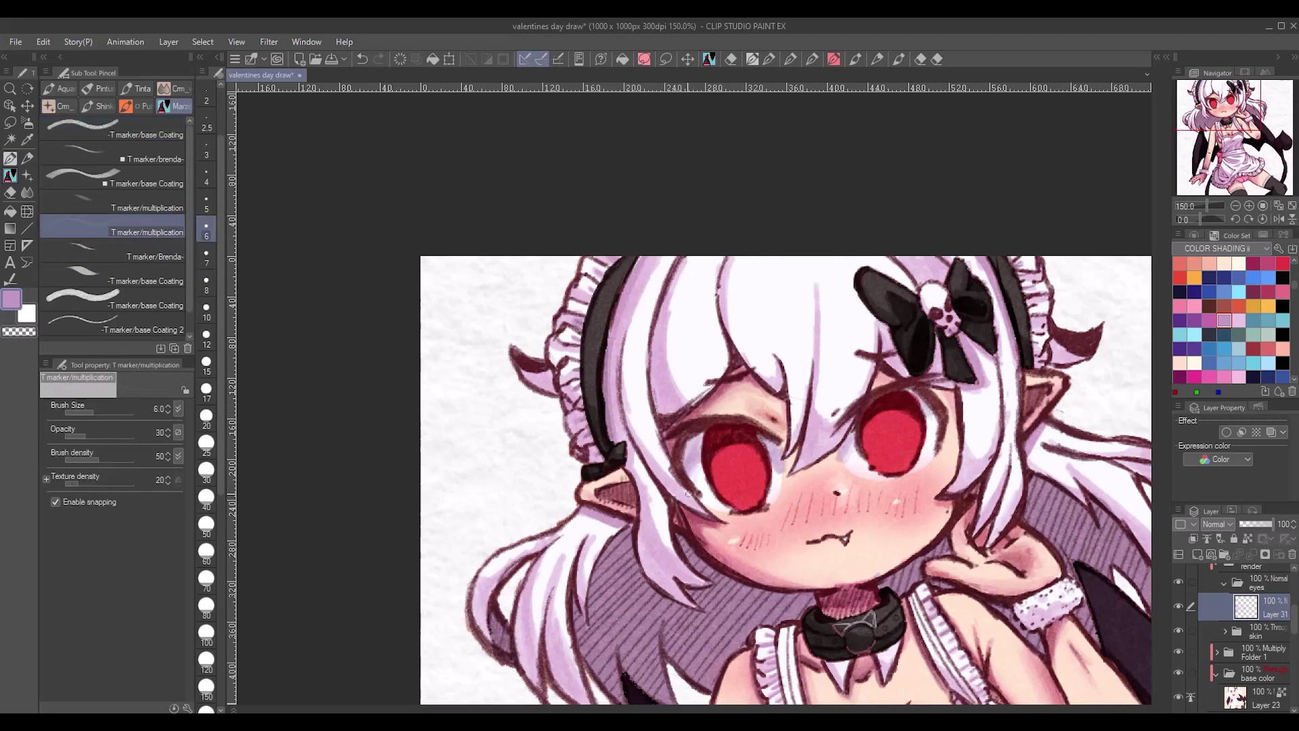
{"action": "key", "text": "bracketright"}
{"action": "key", "text": "bracketright"}
{"action": "key", "text": "bracketright"}
{"action": "key", "text": "bracketright"}
{"action": "key", "text": "bracketright"}
{"action": "key", "text": "bracketright"}
{"action": "key", "text": "bracketright"}
{"action": "key", "text": "bracketright"}
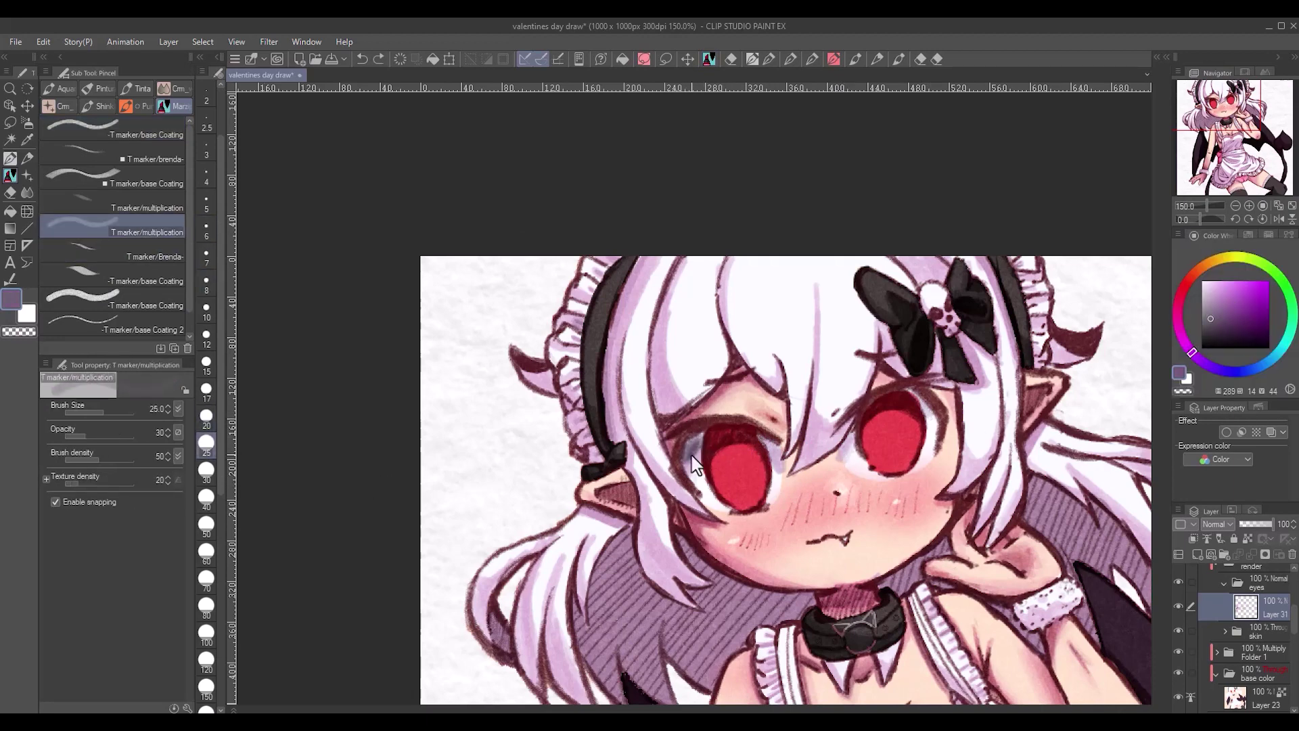
{"action": "key", "text": "period"}
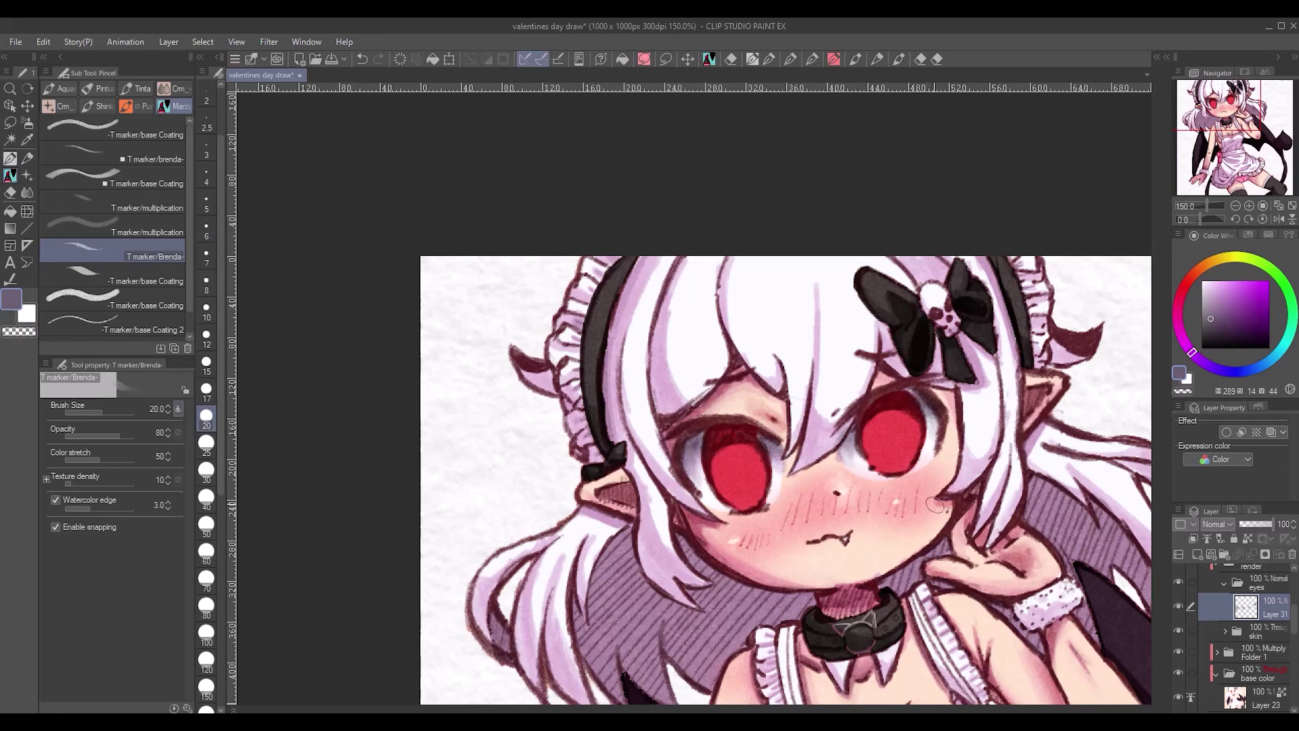
- Select both irises, paint their upper parts purple from the 160-colour set on a new layer, and blend with T marker/Brenda at size 20
{"action": "key", "text": "w"}
{"action": "key", "text": "ctrl+shift+n"}
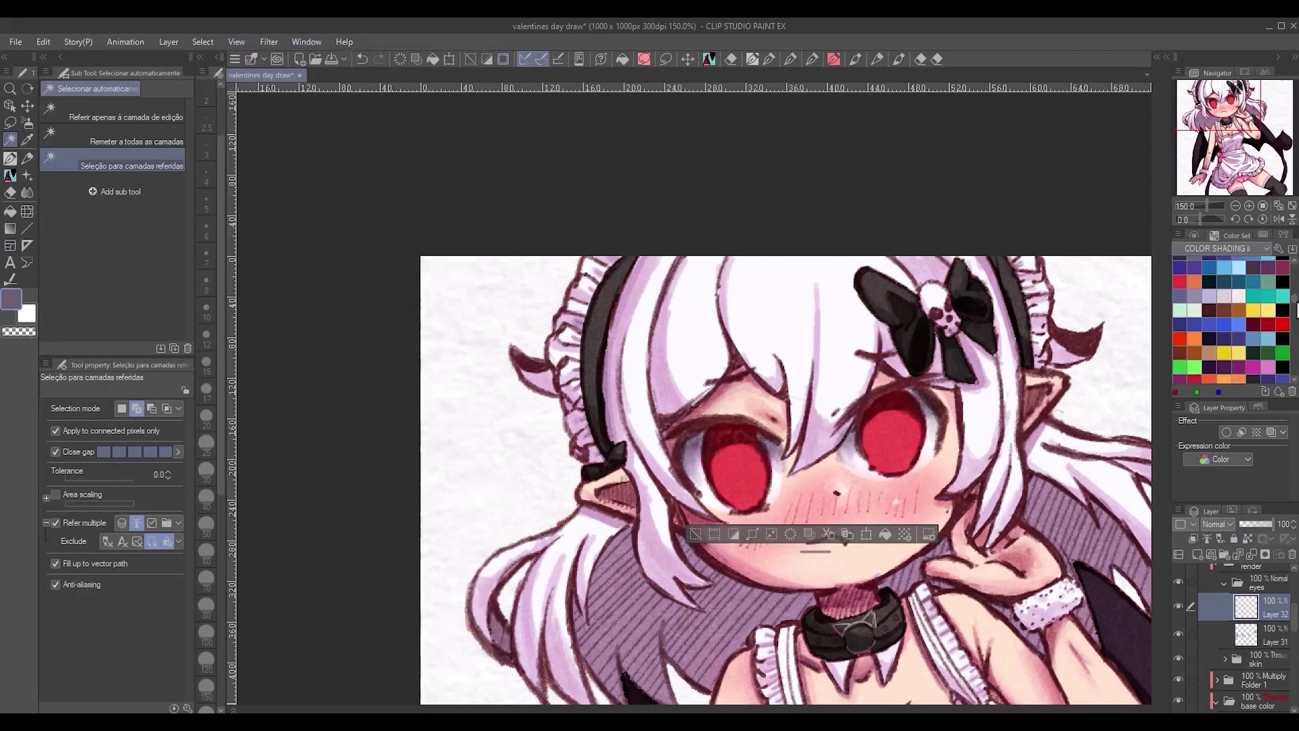
{"action": "left_click", "coordinate": [1266, 249]}
{"action": "left_click", "coordinate": [1227, 456]}
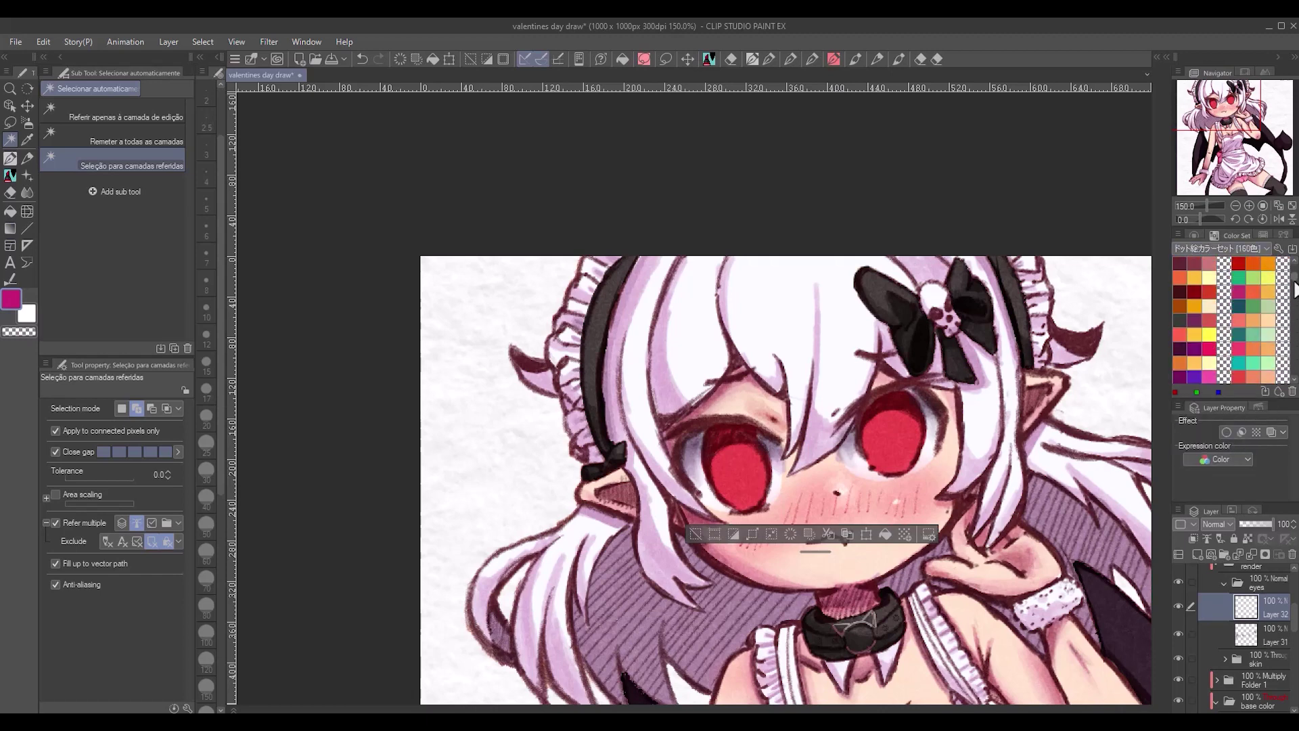
{"action": "scroll", "coordinate": [1294, 291], "scroll_direction": "down", "scroll_amount": 5}
{"action": "left_click", "coordinate": [1194, 271]}
{"action": "key", "text": "b"}
{"action": "mouse_move", "coordinate": [724, 474]}
{"action": "left_mouse_down"}
{"action": "mouse_move", "coordinate": [765, 470]}
{"action": "mouse_move", "coordinate": [724, 494]}
{"action": "left_mouse_up"}
{"action": "left_click_drag", "start_coordinate": [880, 419], "coordinate": [907, 448]}
{"action": "left_click", "coordinate": [112, 252]}
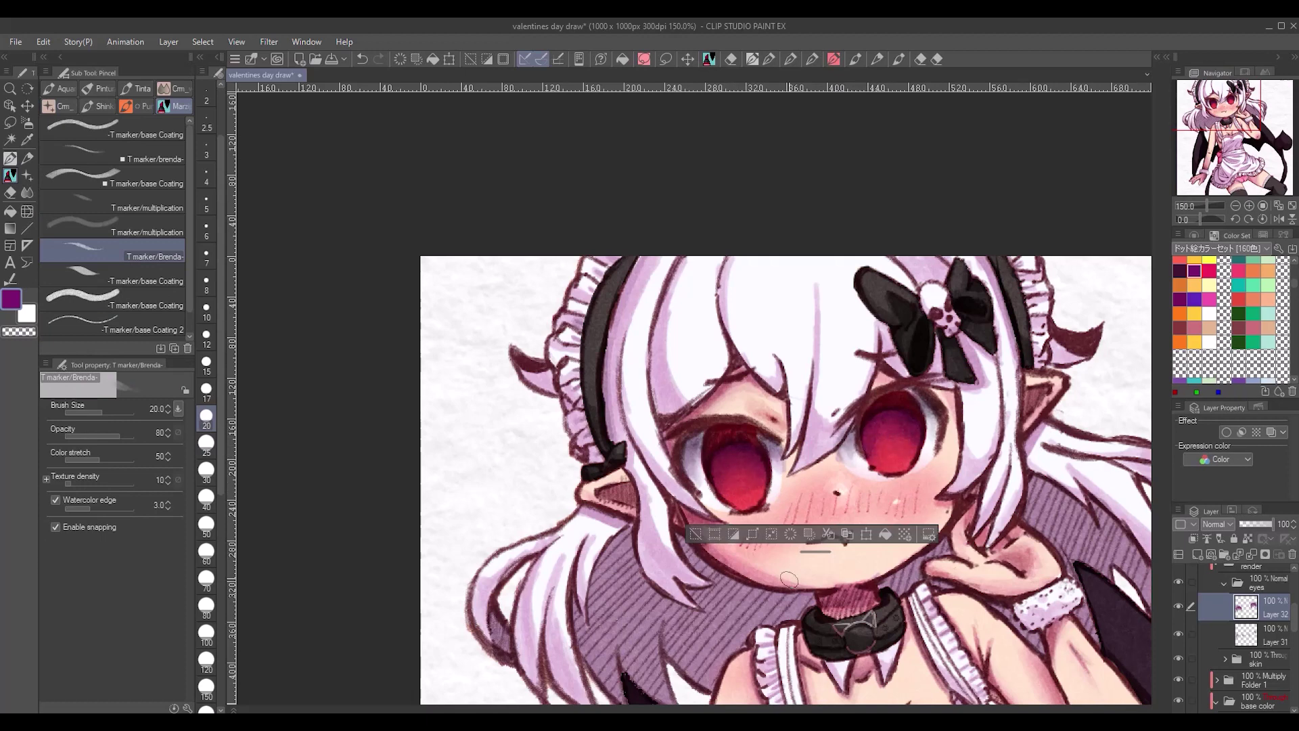
- Add a yellow glow to the lower part of both irises with T marker/base Coating at size 12 and blend it with T marker/Brenda
{"action": "scroll", "coordinate": [789, 579], "scroll_direction": "down", "scroll_amount": 2}
{"action": "left_click", "coordinate": [1209, 259]}
{"action": "left_click", "coordinate": [111, 129]}
{"action": "scroll", "coordinate": [788, 488], "scroll_direction": "up", "scroll_amount": 2}
{"action": "left_click_drag", "start_coordinate": [739, 515], "coordinate": [762, 513]}
{"action": "left_click_drag", "start_coordinate": [886, 478], "coordinate": [907, 473]}
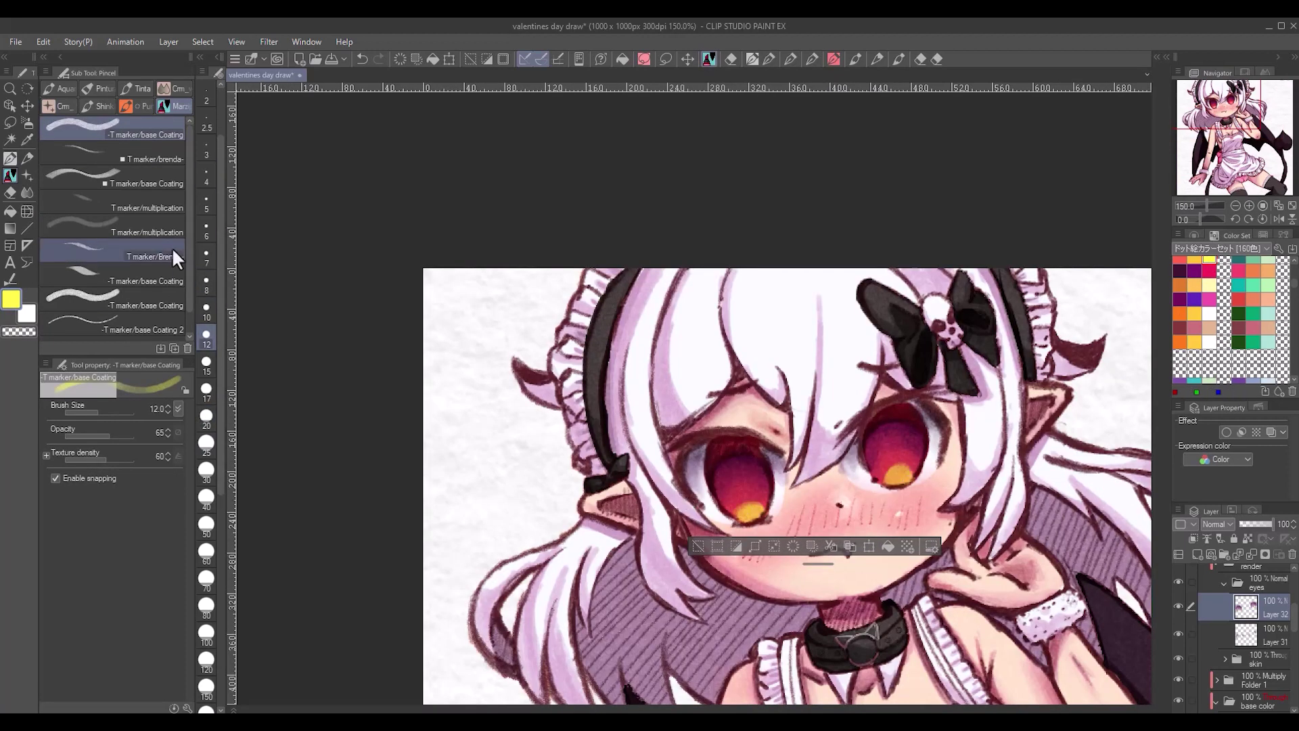
{"action": "left_click", "coordinate": [174, 257]}
{"action": "left_click_drag", "start_coordinate": [734, 517], "coordinate": [758, 504]}
{"action": "left_click_drag", "start_coordinate": [883, 478], "coordinate": [908, 462]}
{"action": "scroll", "coordinate": [810, 436], "scroll_direction": "down", "scroll_amount": 2}
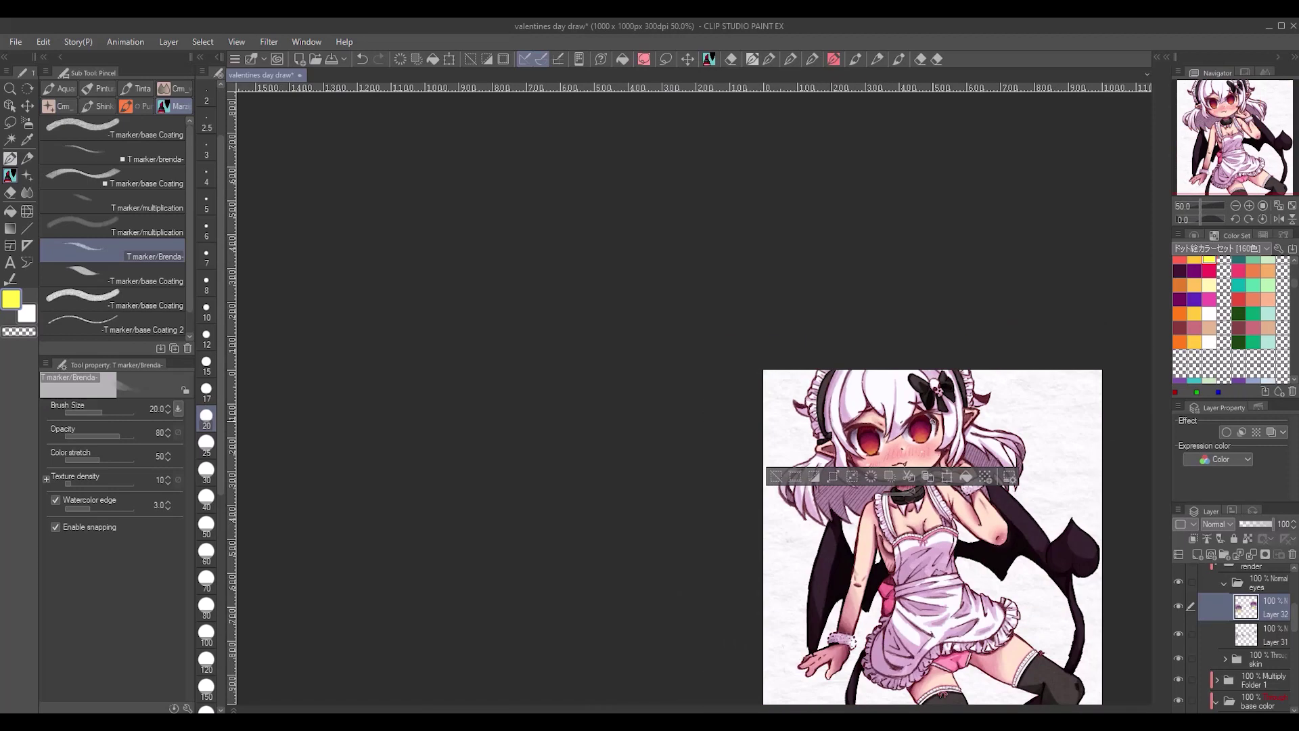
- Paint dark red pupils and iris shadows on a new Multiply layer with T marker/base Coating at size 6
{"action": "left_click", "coordinate": [1197, 554]}
{"action": "scroll", "coordinate": [1232, 318], "scroll_direction": "down", "scroll_amount": 2}
{"action": "left_click", "coordinate": [1180, 297]}
{"action": "left_click", "coordinate": [207, 230]}
{"action": "scroll", "coordinate": [880, 474], "scroll_direction": "up", "scroll_amount": 1}
{"action": "left_click", "coordinate": [82, 129]}
{"action": "scroll", "coordinate": [915, 472], "scroll_direction": "up", "scroll_amount": 1}
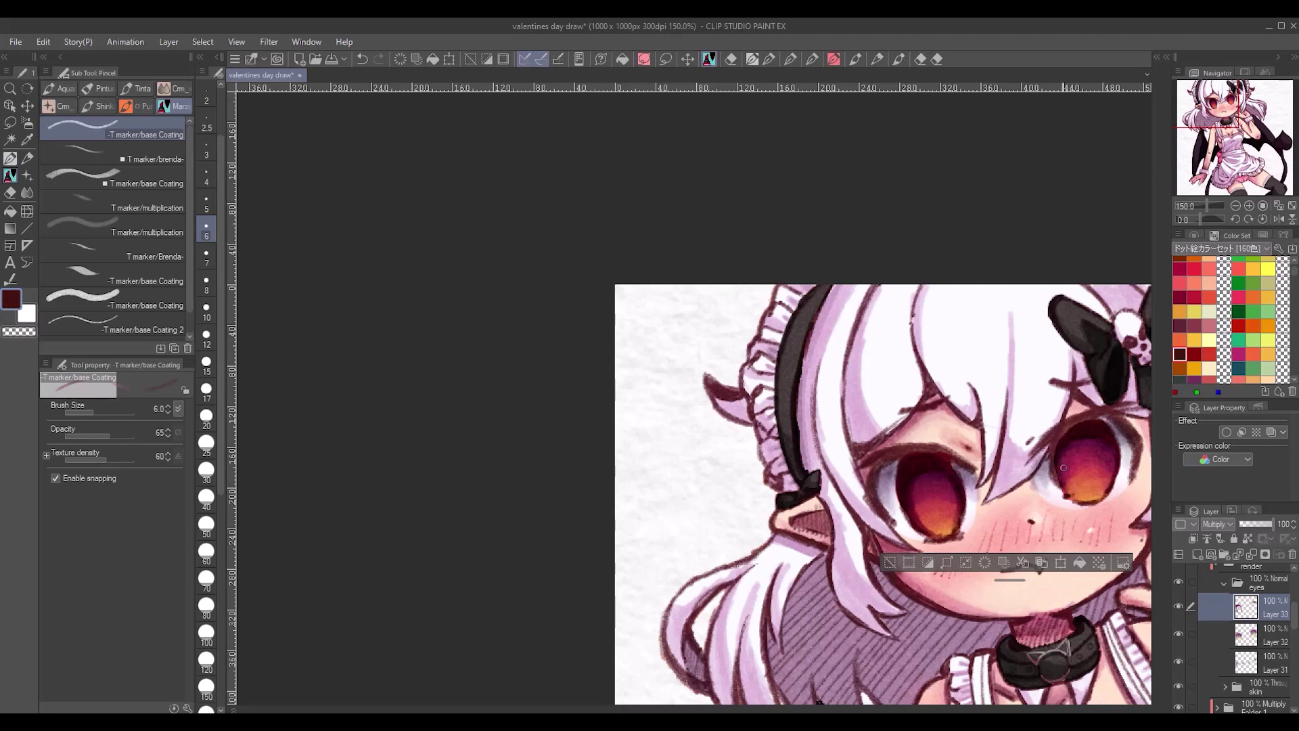
{"action": "left_click", "coordinate": [1181, 297]}
{"action": "scroll", "coordinate": [900, 494], "scroll_direction": "down", "scroll_amount": 3}
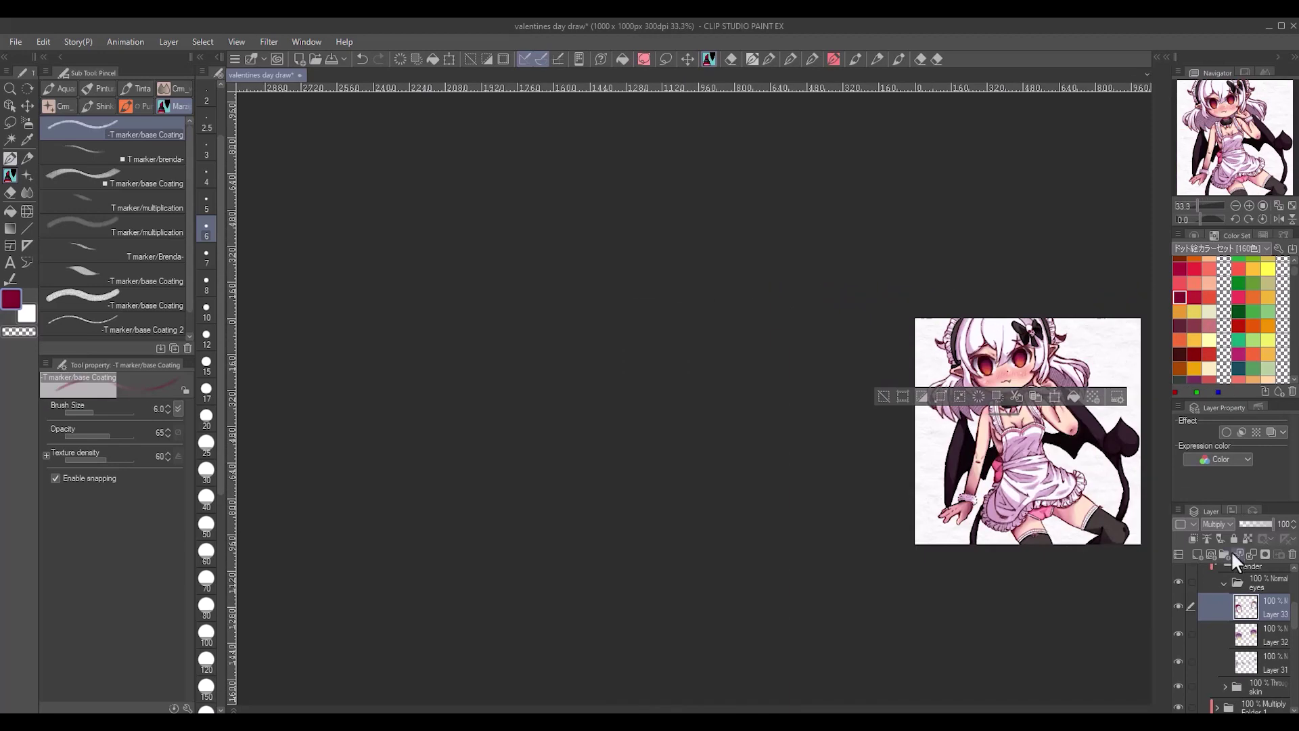
- Search the materials for "heart" and place the Heart 4 image on the canvas
{"action": "scroll", "coordinate": [900, 494], "scroll_direction": "up", "scroll_amount": 4}
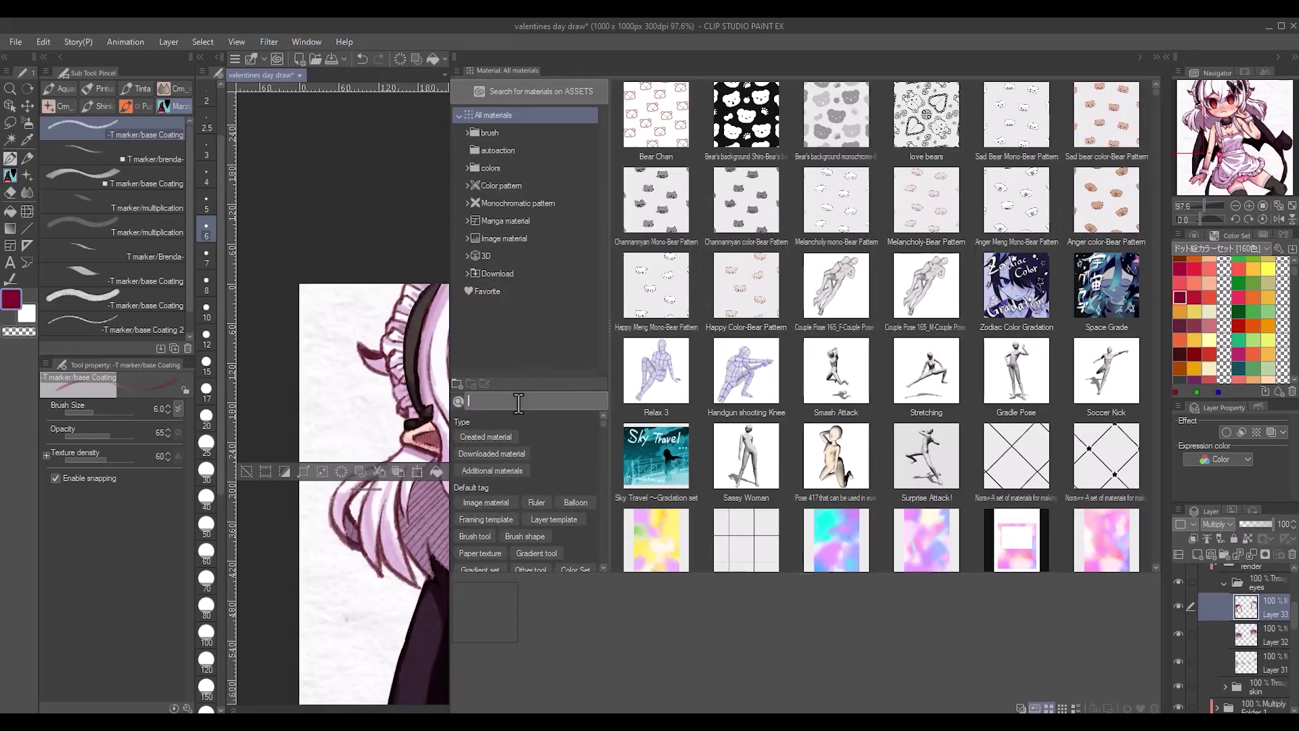
{"action": "key", "text": "o"}
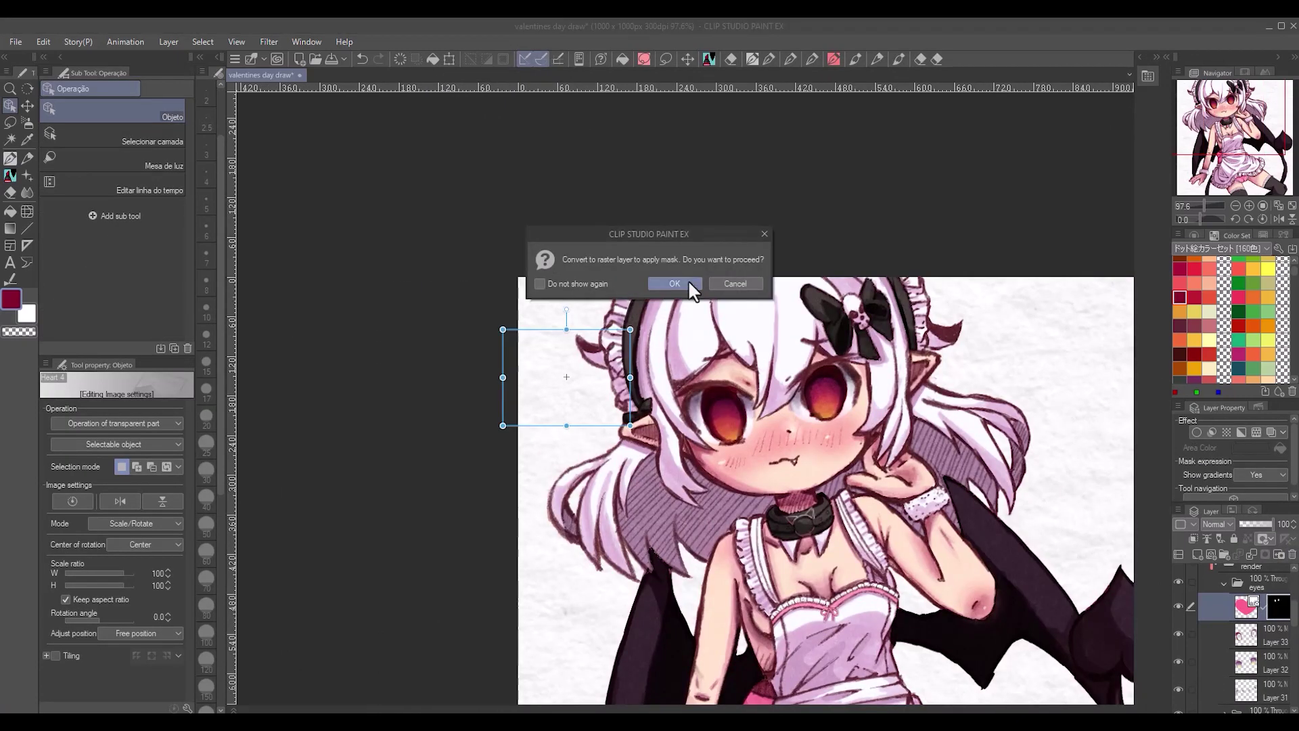
{"action": "left_click", "coordinate": [673, 281]}
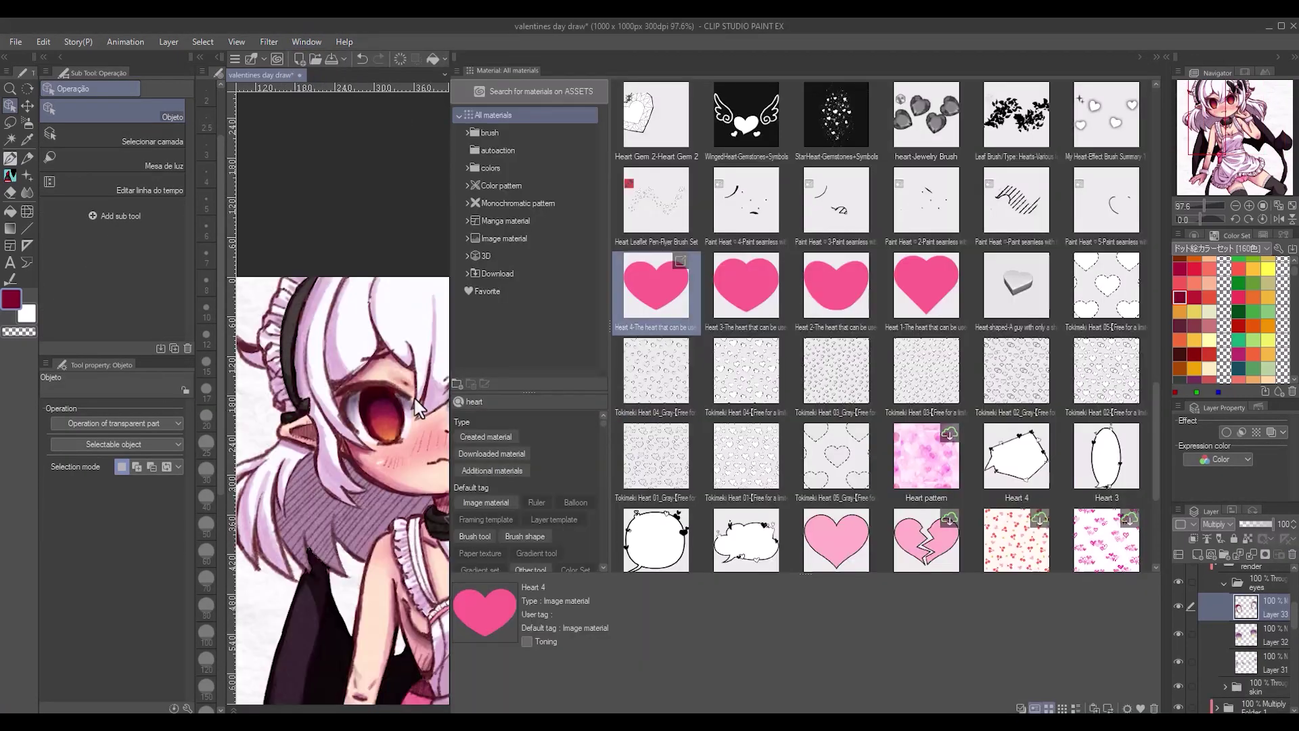
{"action": "left_click_drag", "start_coordinate": [655, 284], "coordinate": [406, 548]}
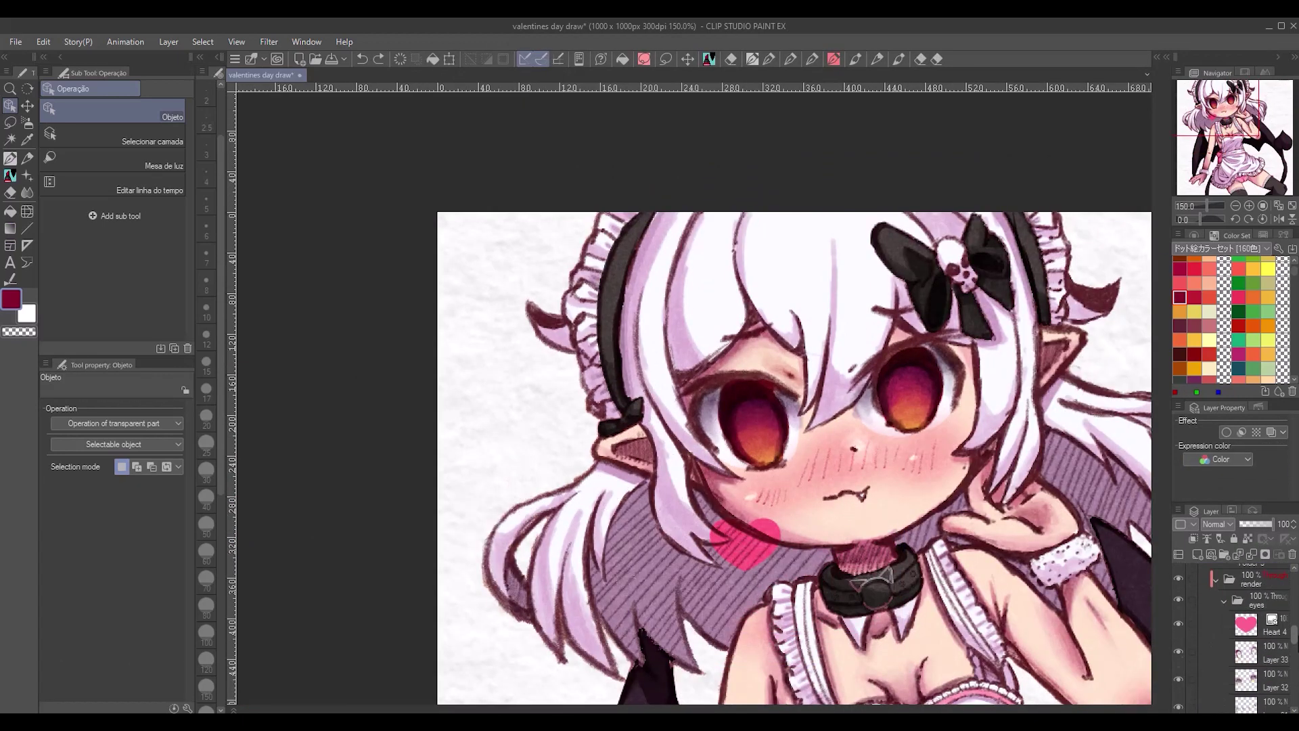
- Scale the heart to 16%, rotate it -14.8° inside the left-hand iris, and duplicate it into the other iris
{"action": "left_click_drag", "start_coordinate": [744, 542], "coordinate": [769, 435]}
{"action": "scroll", "coordinate": [769, 435], "scroll_direction": "up", "scroll_amount": 5}
{"action": "scroll", "coordinate": [729, 286], "scroll_direction": "down", "scroll_amount": 4}
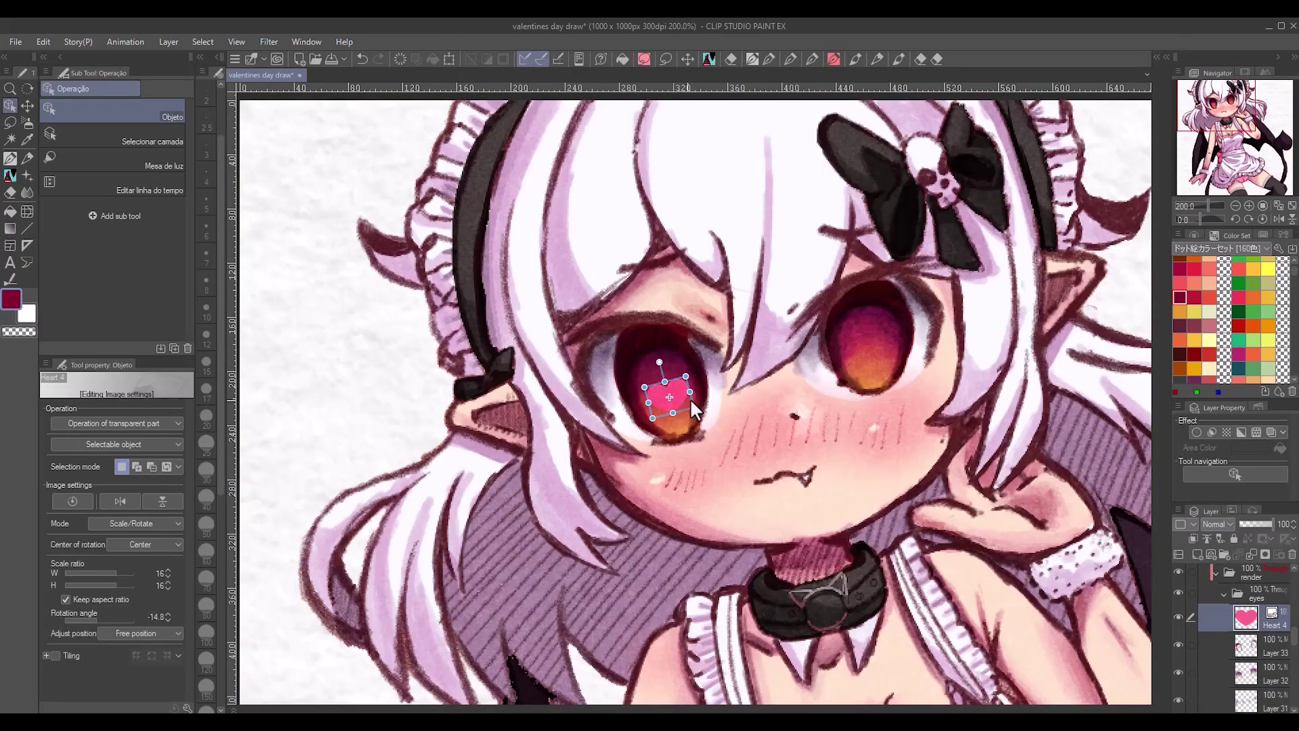
{"action": "key", "text": "ctrl+t"}
{"action": "left_click_drag", "start_coordinate": [692, 406], "coordinate": [842, 406]}
{"action": "key", "text": "Return"}
{"action": "key", "text": "ctrl+c"}
{"action": "key", "text": "ctrl+v"}
{"action": "key", "text": "Return"}
- Recolour both hearts with dark maroon on layers clipped to them and golden yellow on an Add (Glow) layer
{"action": "left_click", "coordinate": [1196, 549]}
{"action": "key", "text": "b"}
{"action": "left_click", "coordinate": [1180, 354]}
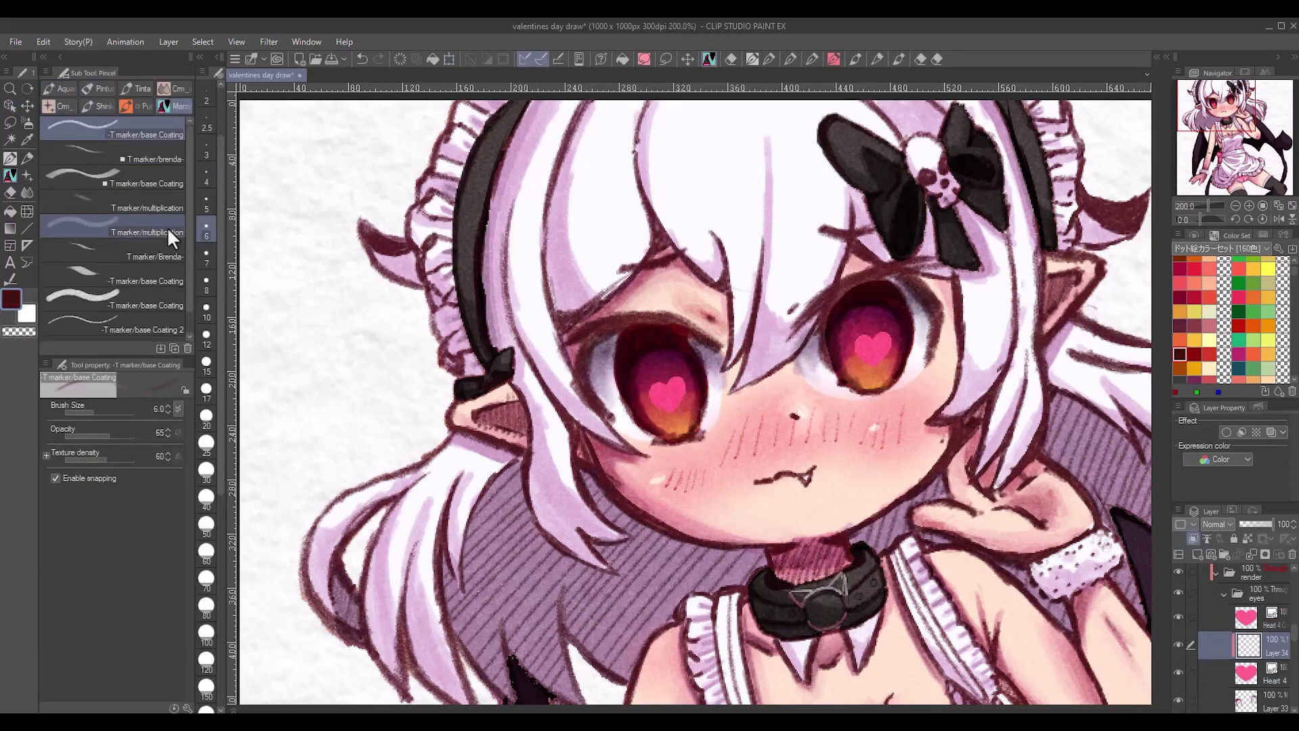
{"action": "mouse_move", "coordinate": [657, 390]}
{"action": "left_mouse_down"}
{"action": "mouse_move", "coordinate": [673, 406]}
{"action": "mouse_move", "coordinate": [682, 397]}
{"action": "left_mouse_up"}
{"action": "key", "text": "ctrl+shift+n"}
{"action": "left_click_drag", "start_coordinate": [857, 335], "coordinate": [886, 362]}
{"action": "left_click", "coordinate": [1195, 550]}
{"action": "left_click", "coordinate": [1195, 311]}
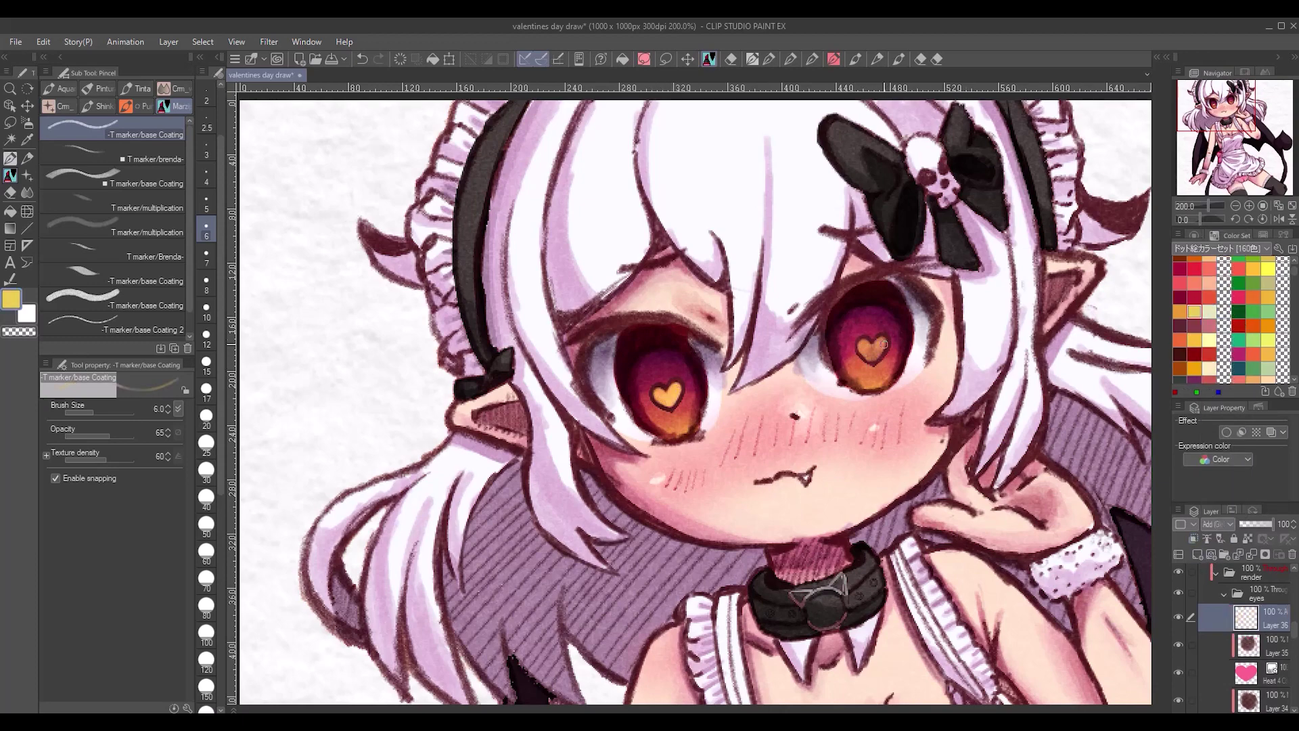
- Lock the three eye colour and shading layers beneath the heart layers
{"action": "key", "text": "ctrl+minus"}
{"action": "key", "text": "ctrl+minus"}
{"action": "key", "text": "ctrl+minus"}
{"action": "key", "text": "ctrl+minus"}
{"action": "scroll", "coordinate": [1295, 657], "scroll_direction": "up", "scroll_amount": 1}
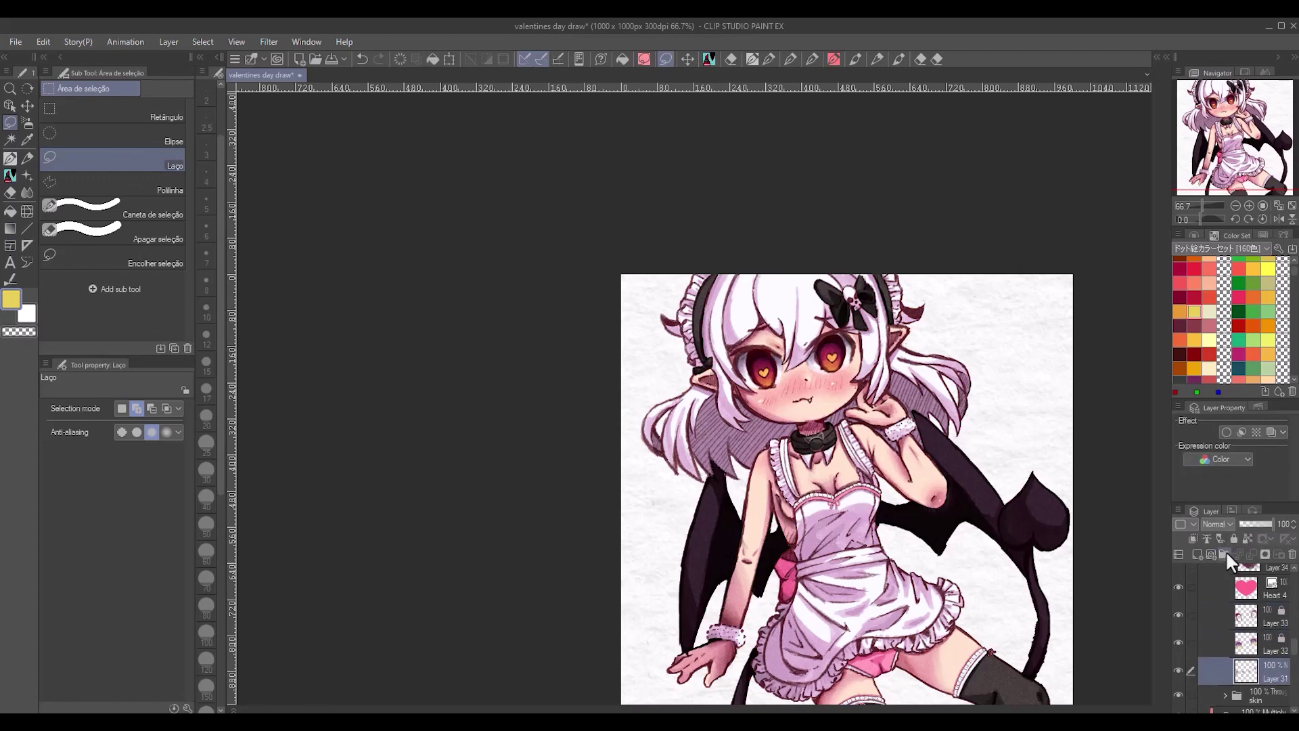
{"action": "key", "text": "ctrl+plus"}
{"action": "key", "text": "ctrl+plus"}
{"action": "left_click_drag", "start_coordinate": [1179, 636], "coordinate": [1183, 680]}
{"action": "key", "text": "ctrl+z"}
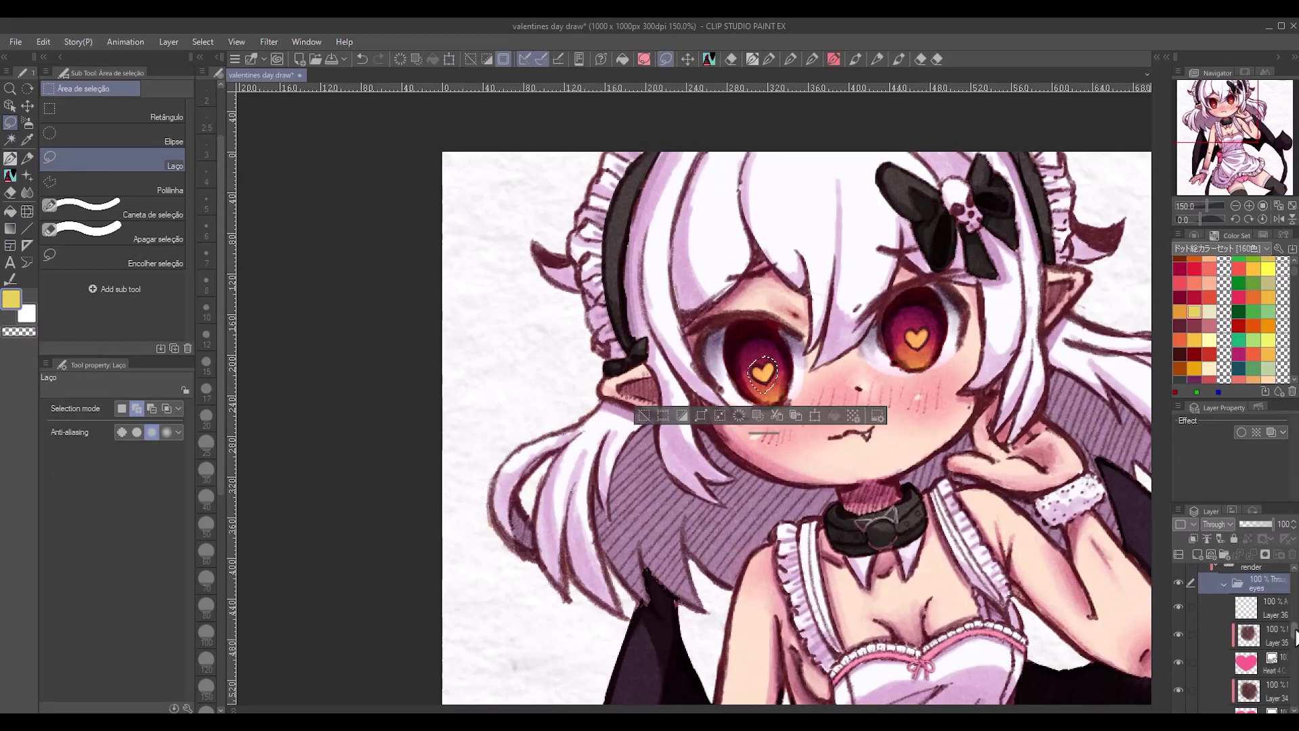
- Merge the heart layers into one and enlarge both pupil hearts, the left-hand one to 129%
{"action": "left_click", "coordinate": [1274, 607]}
{"action": "key", "text": "ctrl+d"}
{"action": "key", "text": "ctrl+t"}
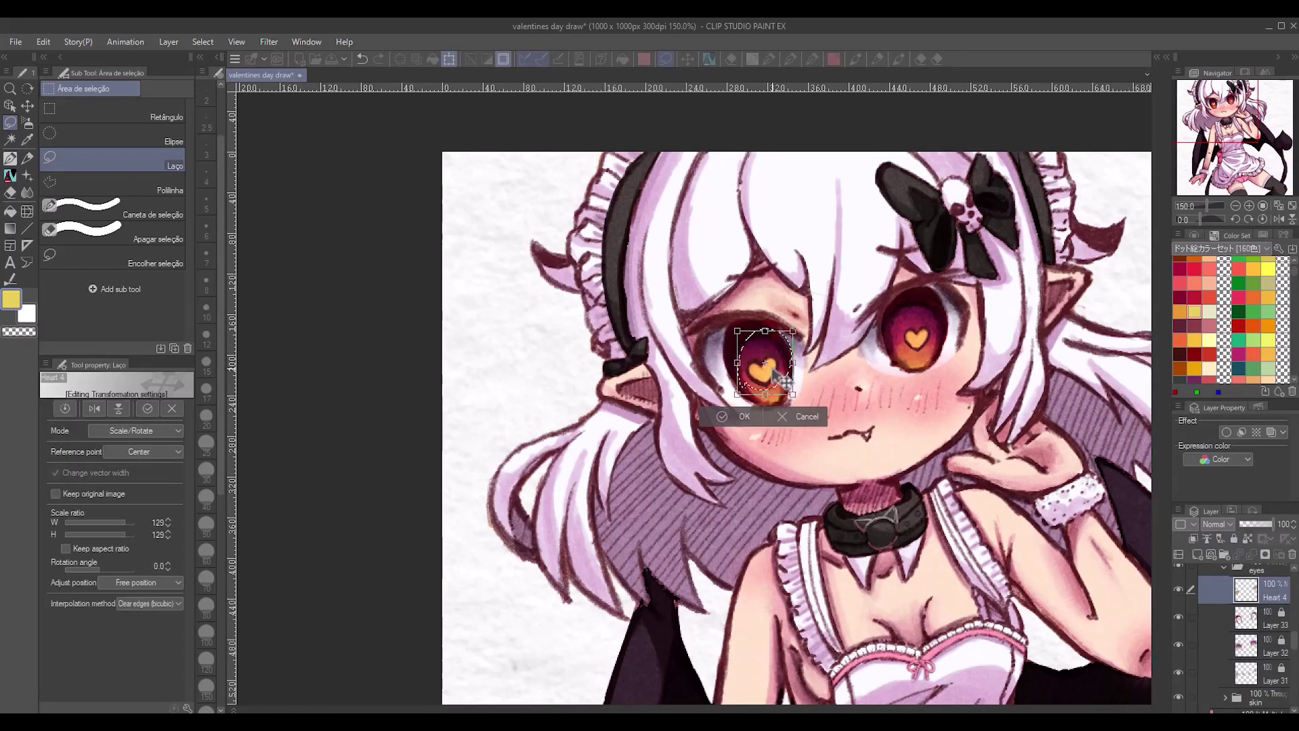
{"action": "left_click_drag", "start_coordinate": [816, 381], "coordinate": [802, 377]}
{"action": "key", "text": "Return"}
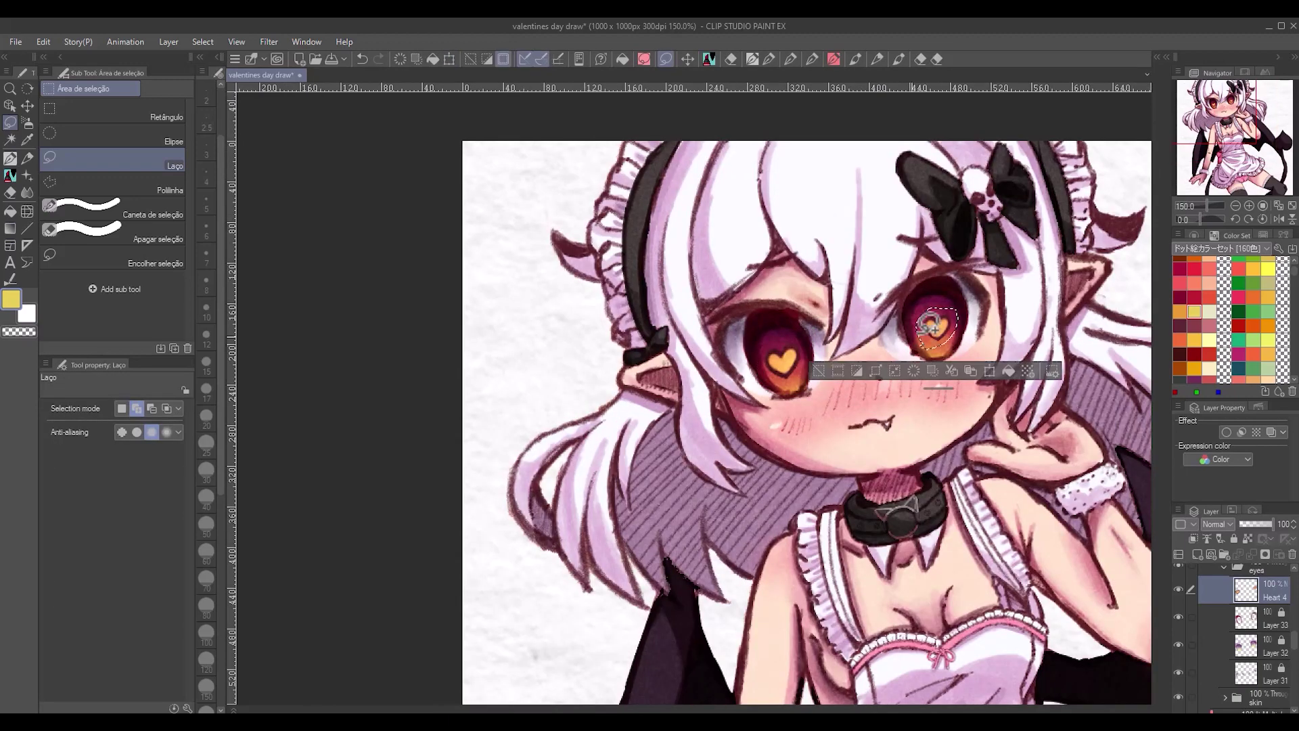
{"action": "left_click", "coordinate": [947, 311], "text": "alt"}
{"action": "key", "text": "p"}
- Paint lavender glow over both irises with the G-pen on a new Add (Glow) layer at 18% opacity
{"action": "left_click", "coordinate": [922, 318], "text": "alt"}
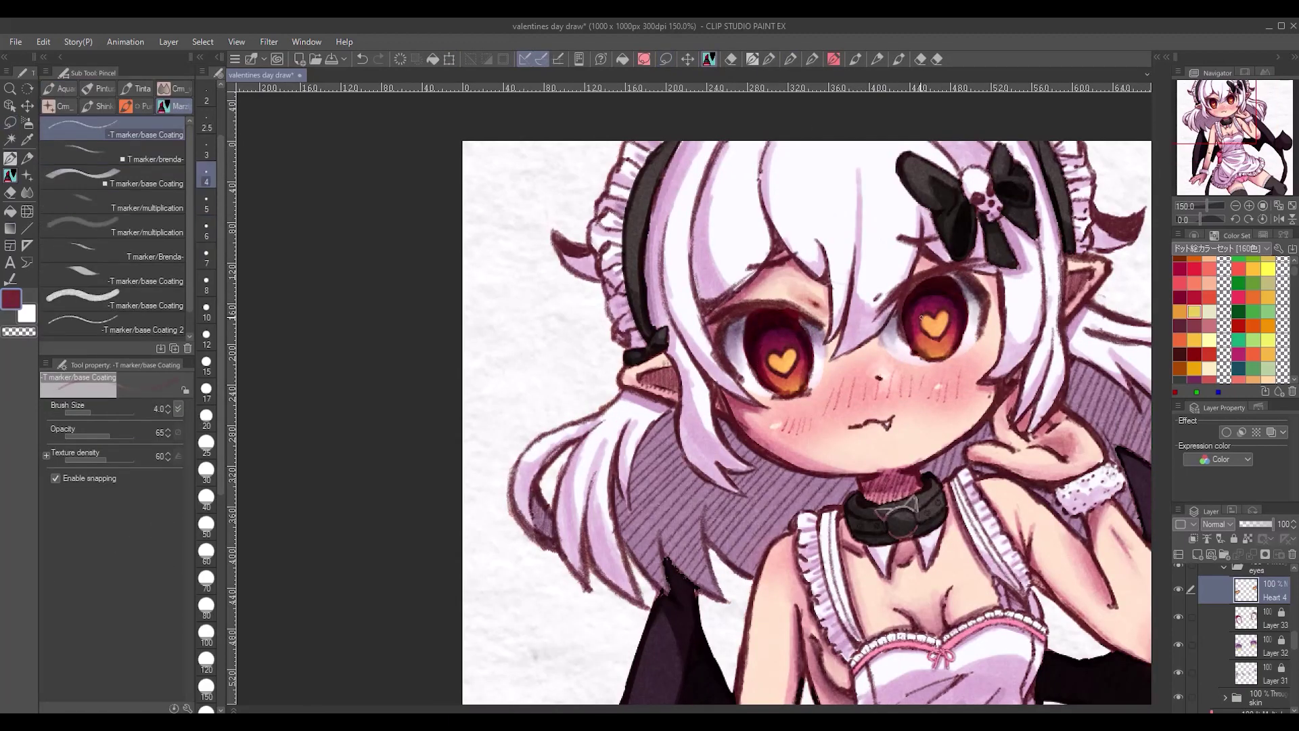
{"action": "key", "text": "p"}
{"action": "scroll", "coordinate": [1088, 593], "scroll_direction": "down", "scroll_amount": 3}
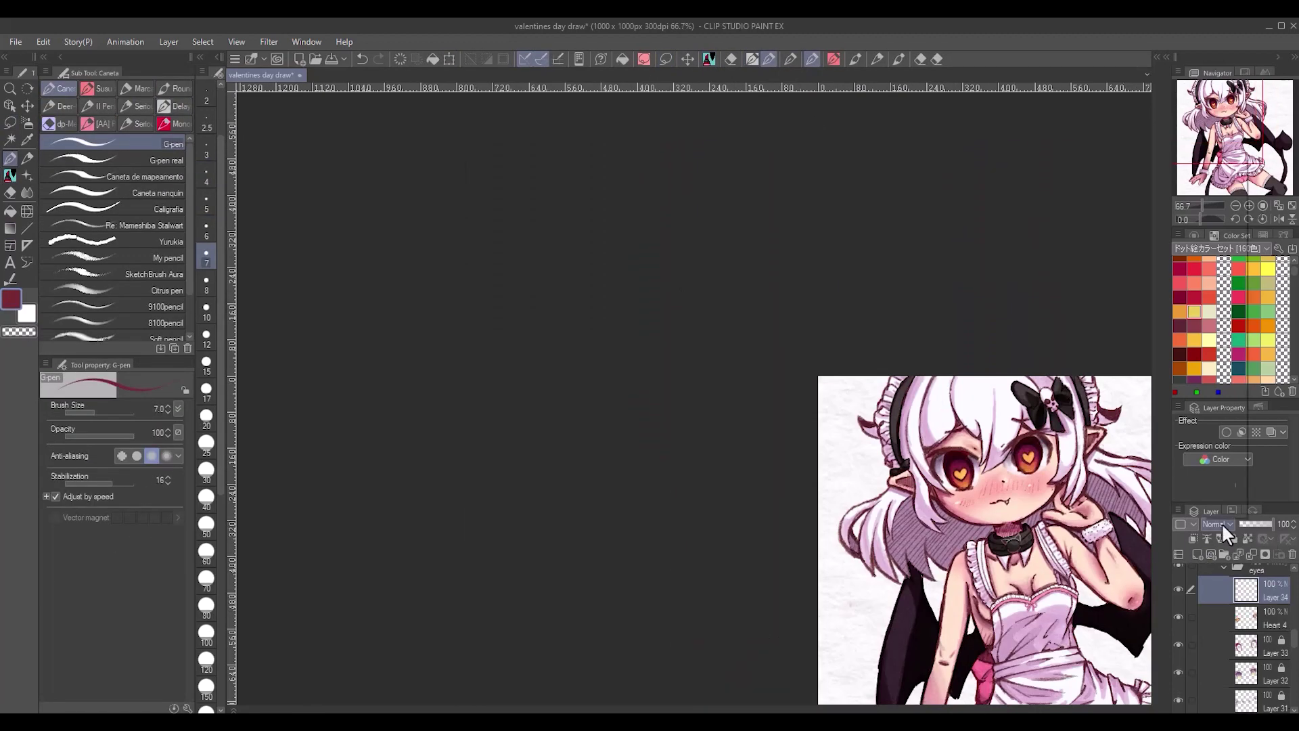
{"action": "left_click", "coordinate": [1268, 359]}
{"action": "scroll", "coordinate": [964, 430], "scroll_direction": "up", "scroll_amount": 3}
{"action": "mouse_move", "coordinate": [962, 518]}
{"action": "left_mouse_down"}
{"action": "mouse_move", "coordinate": [982, 522]}
{"action": "mouse_move", "coordinate": [938, 550]}
{"action": "left_mouse_up"}
{"action": "left_click_drag", "start_coordinate": [1064, 518], "coordinate": [1098, 512]}
- Add another eye layer for orange light on the irises, set to Add (Glow) at 18% opacity
{"action": "key", "text": "ctrl+shift+n"}
{"action": "left_click", "coordinate": [1267, 249]}
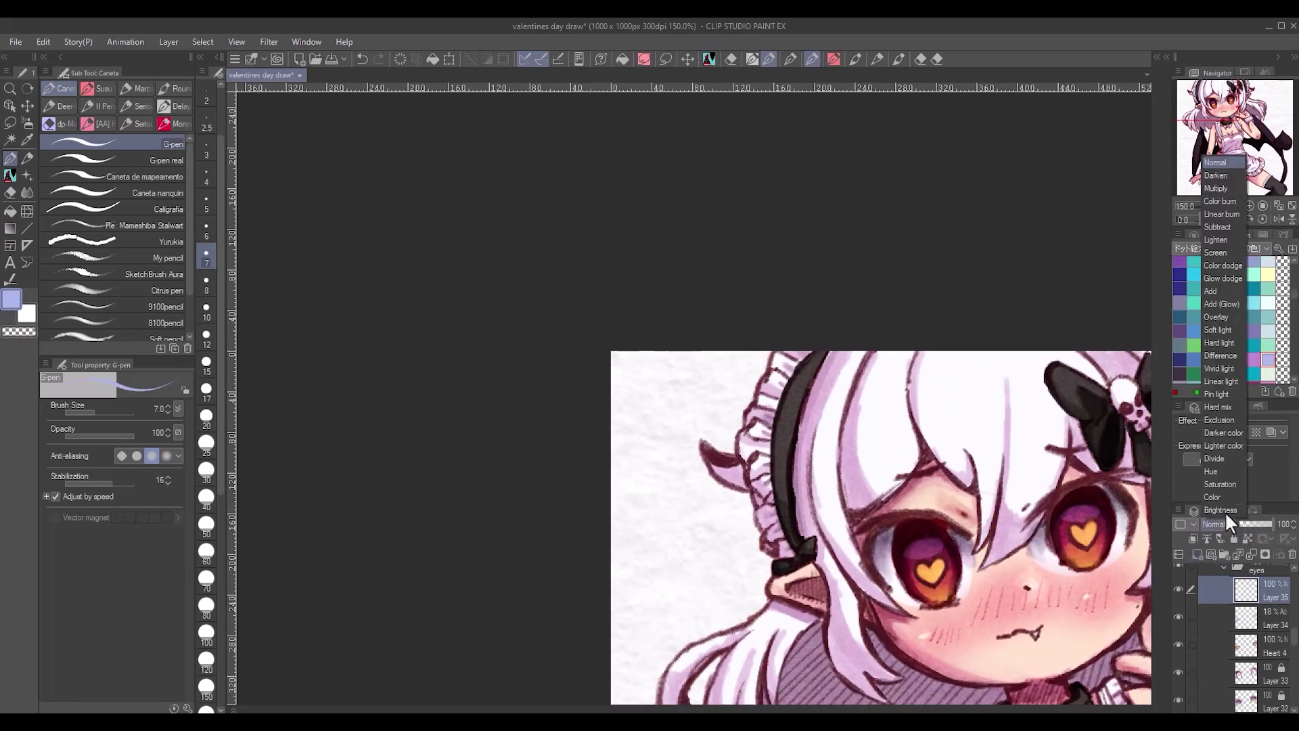
{"action": "left_click", "coordinate": [1225, 510]}
{"action": "left_click", "coordinate": [1195, 316]}
{"action": "left_click_drag", "start_coordinate": [1272, 524], "coordinate": [1243, 524]}
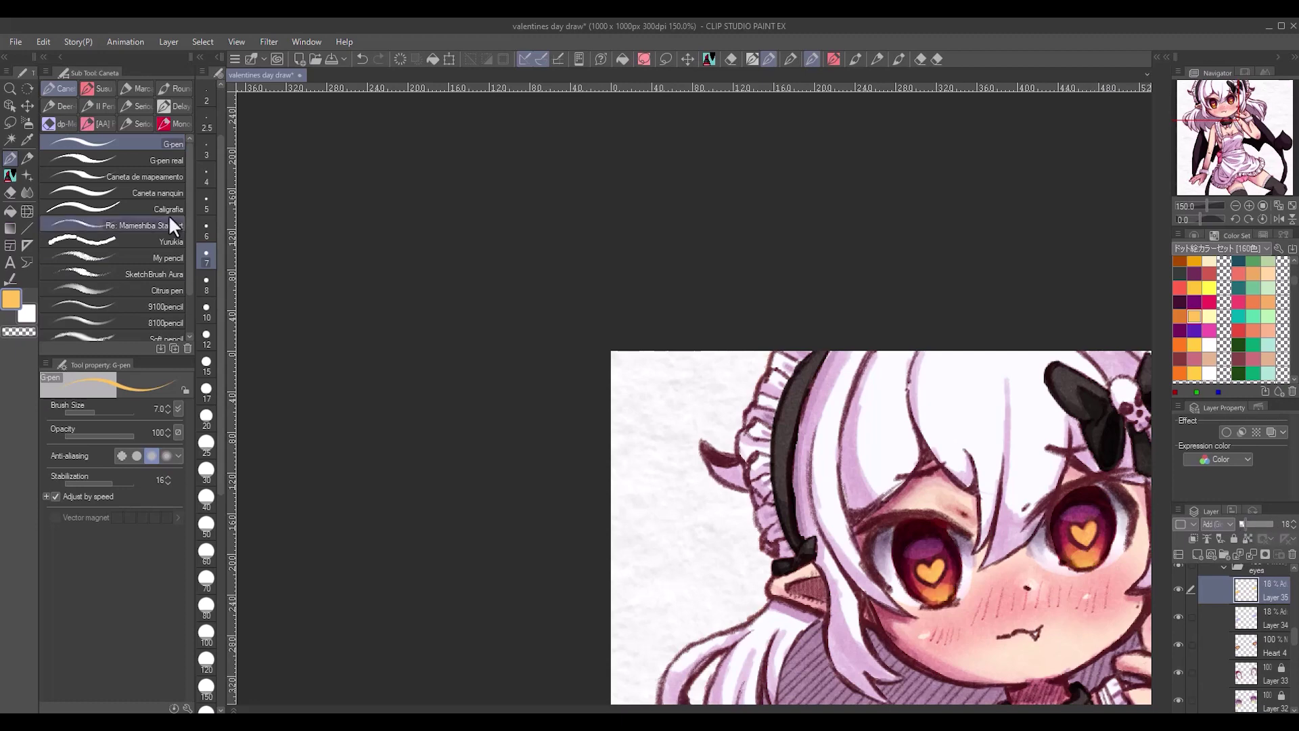
- Create a layer directly above the pupil hearts and paint red over both irises with the pen
{"action": "key", "text": "b"}
{"action": "left_click", "coordinate": [1279, 646]}
{"action": "key", "text": "ctrl+shift+n"}
{"action": "left_click", "coordinate": [1266, 249]}
{"action": "left_click", "coordinate": [1221, 484]}
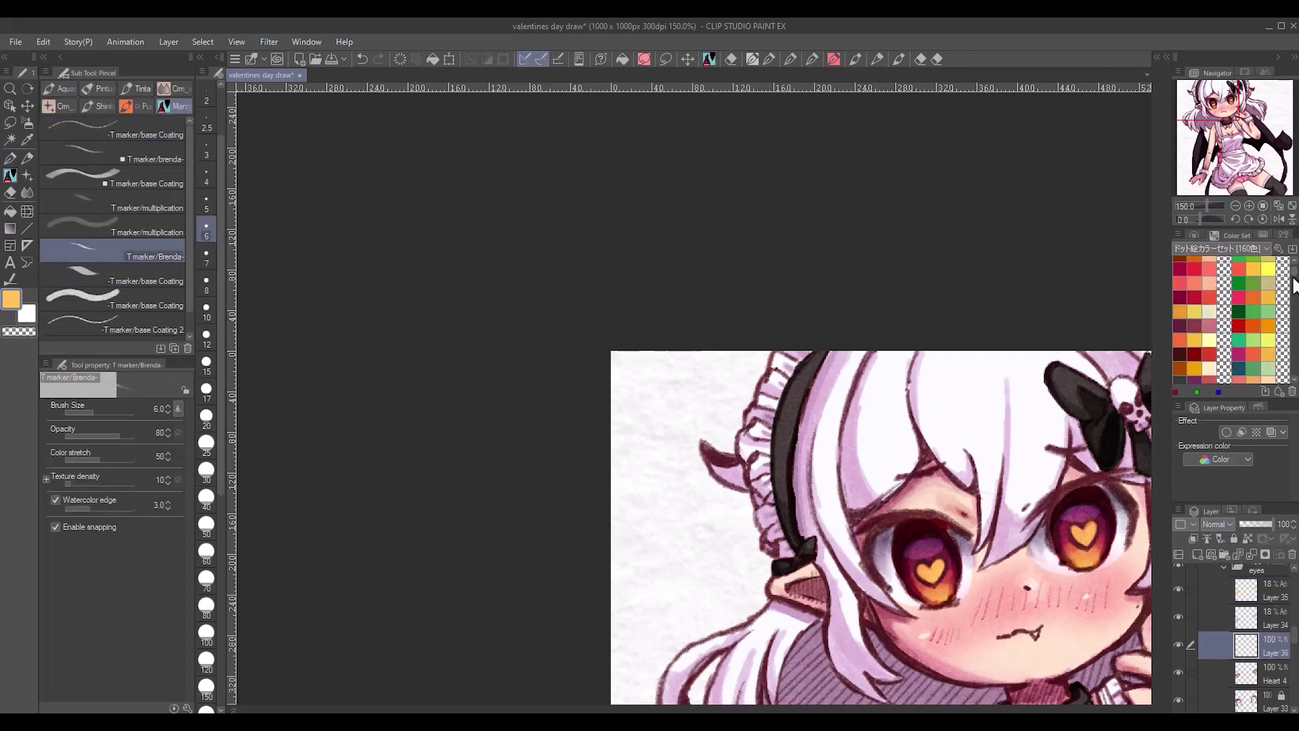
{"action": "left_click", "coordinate": [1194, 269]}
{"action": "key", "text": "p"}
{"action": "left_click_drag", "start_coordinate": [911, 535], "coordinate": [937, 596]}
{"action": "left_click_drag", "start_coordinate": [1102, 533], "coordinate": [1082, 545]}
- Set the red iris layer to Overlay and lower its opacity
{"action": "left_click", "coordinate": [1213, 524]}
{"action": "left_click", "coordinate": [1225, 315]}
{"action": "key", "text": "ctrl+minus"}
{"action": "key", "text": "ctrl+minus"}
{"action": "key", "text": "ctrl+minus"}
{"action": "left_click_drag", "start_coordinate": [1273, 524], "coordinate": [1250, 520]}
{"action": "left_click", "coordinate": [1259, 590]}
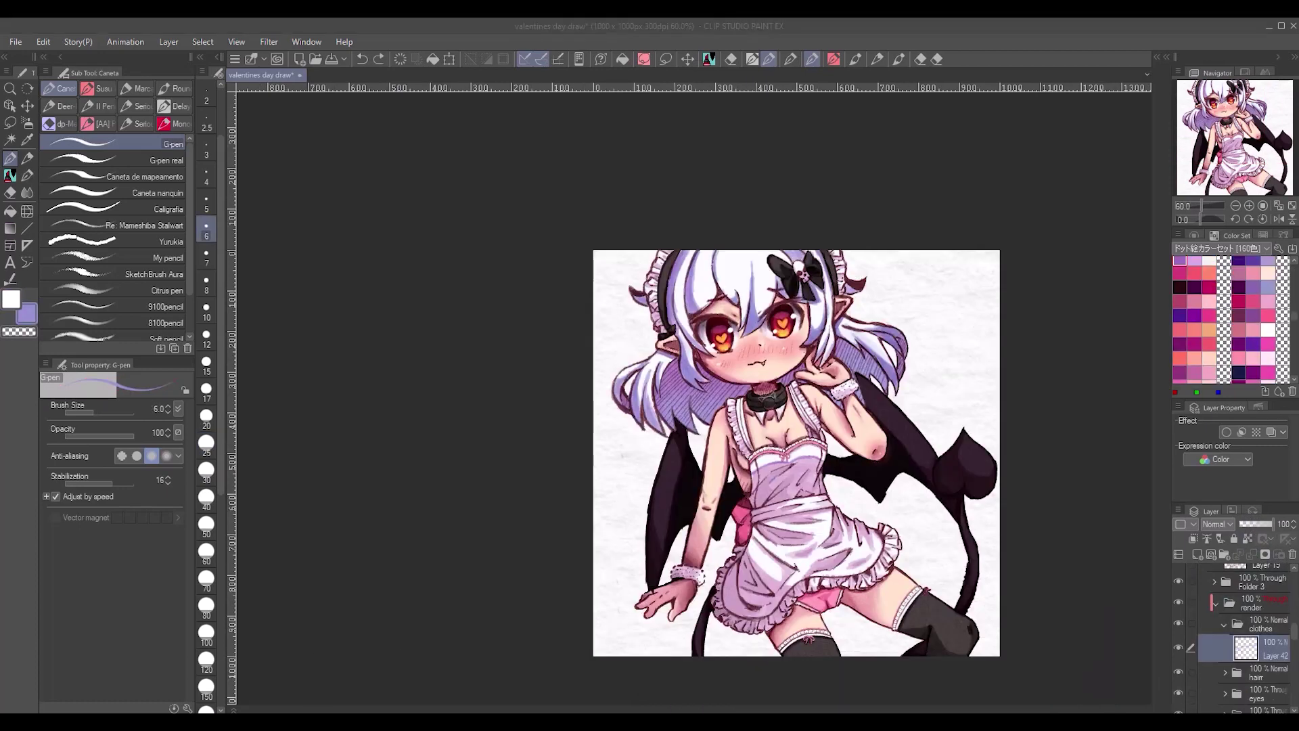
- Draw orchid-pink fold shadows across the dress and apron on a clothes layer with Delay-free Pencil 2 at size 7
{"action": "key", "text": "ctrl+plus"}
{"action": "key", "text": "ctrl+plus"}
{"action": "key", "text": "ctrl+plus"}
{"action": "left_click", "coordinate": [1197, 556]}
{"action": "left_click", "coordinate": [1180, 373]}
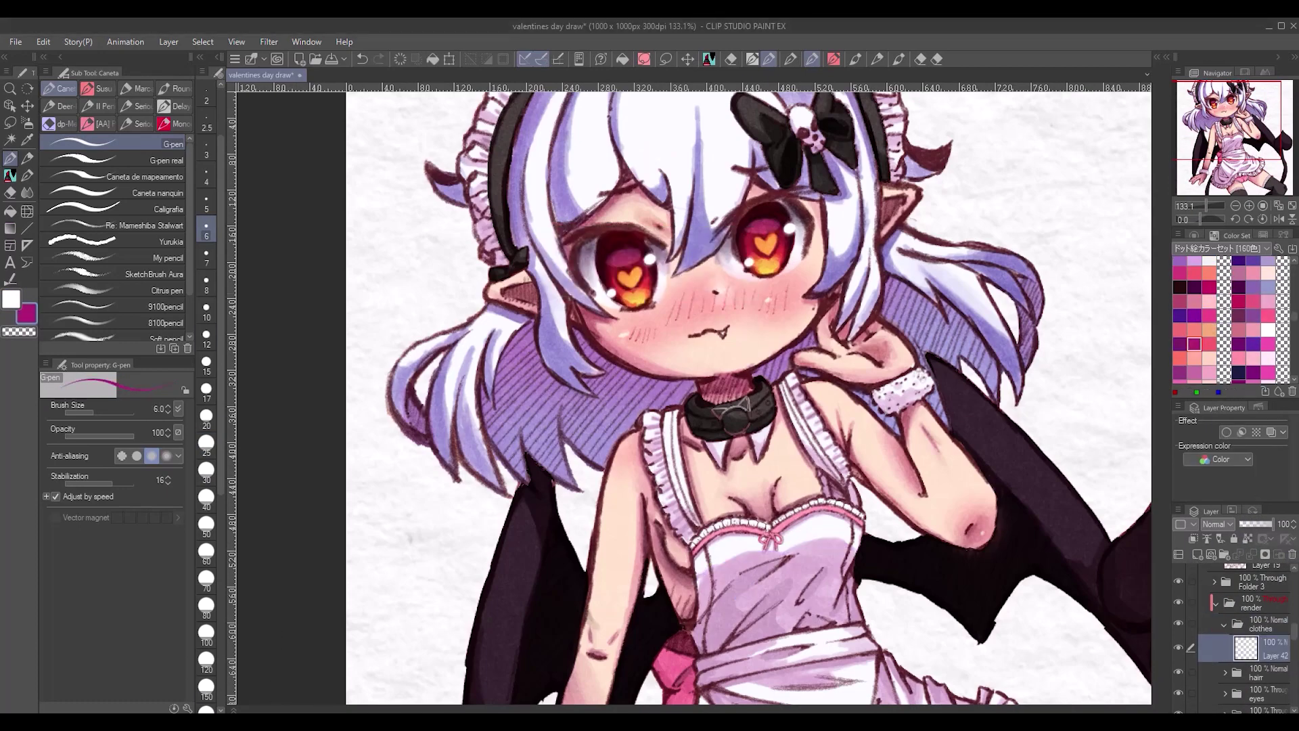
{"action": "key", "text": "p"}
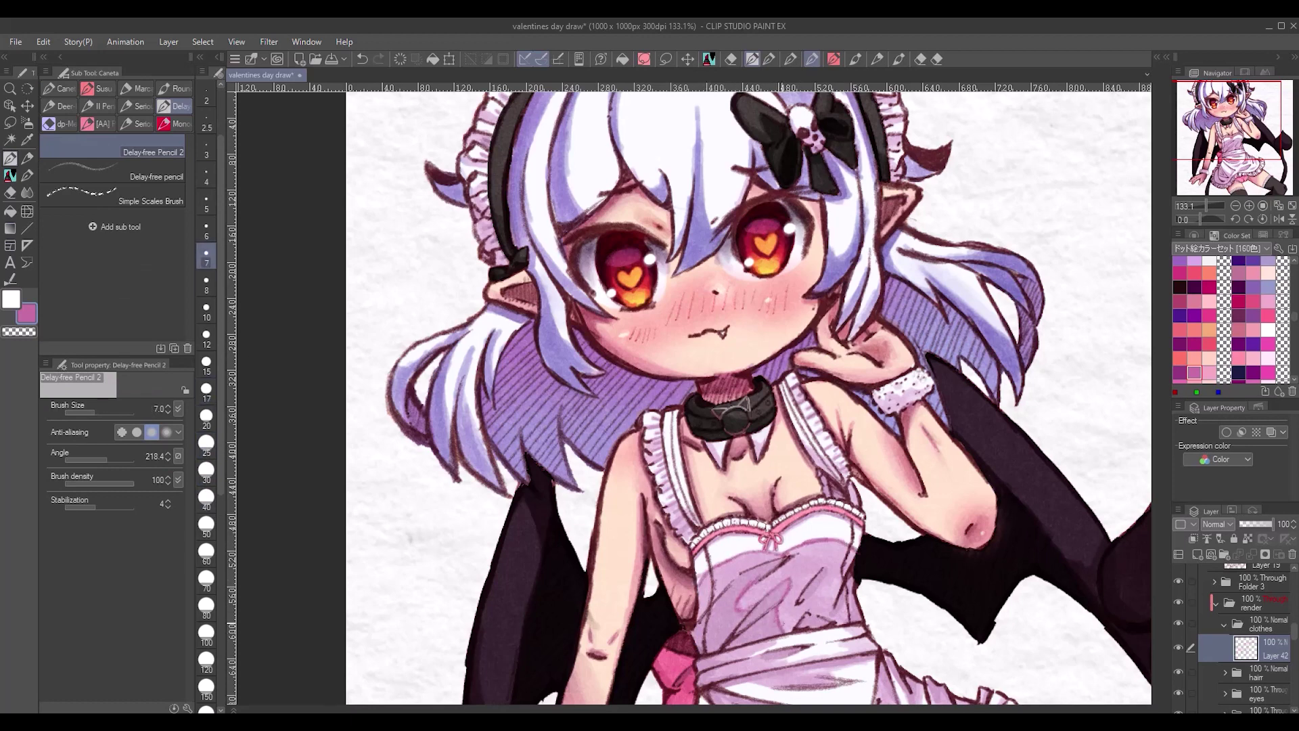
{"action": "left_click_drag", "start_coordinate": [717, 610], "coordinate": [736, 544]}
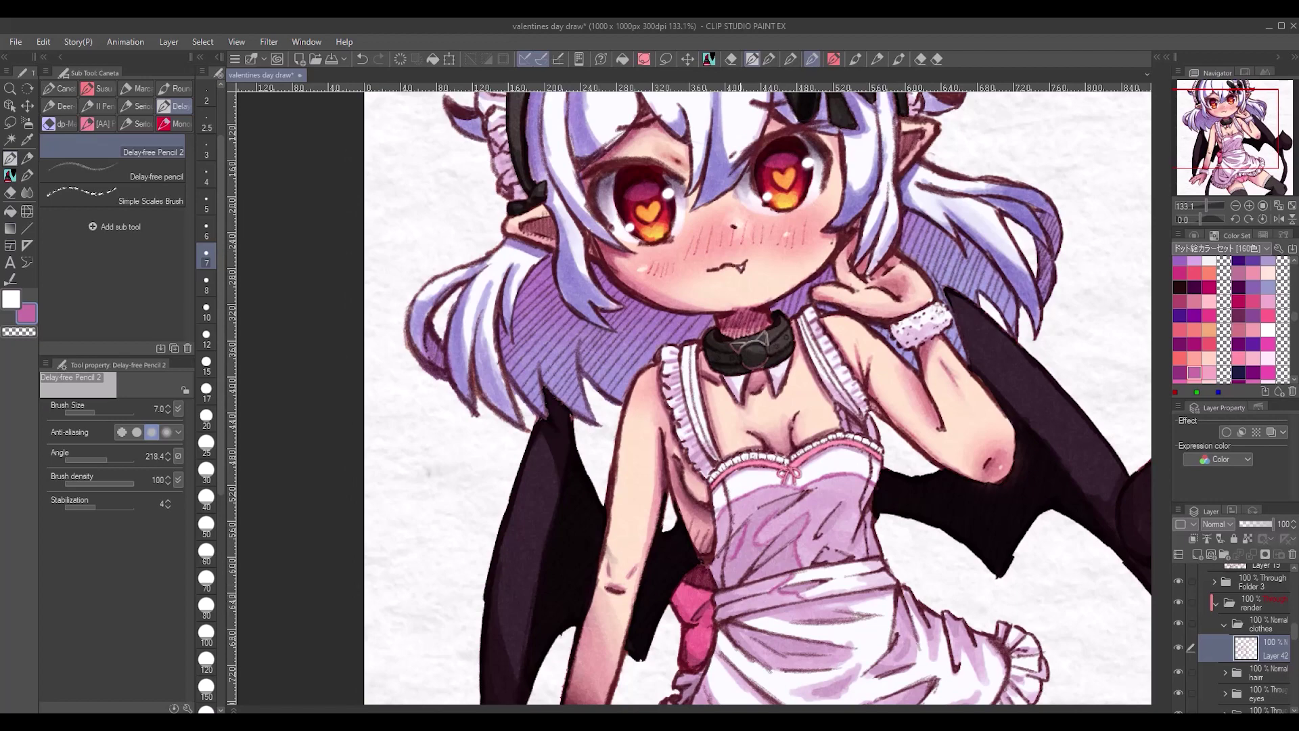
{"action": "left_click_drag", "start_coordinate": [745, 474], "coordinate": [934, 261]}
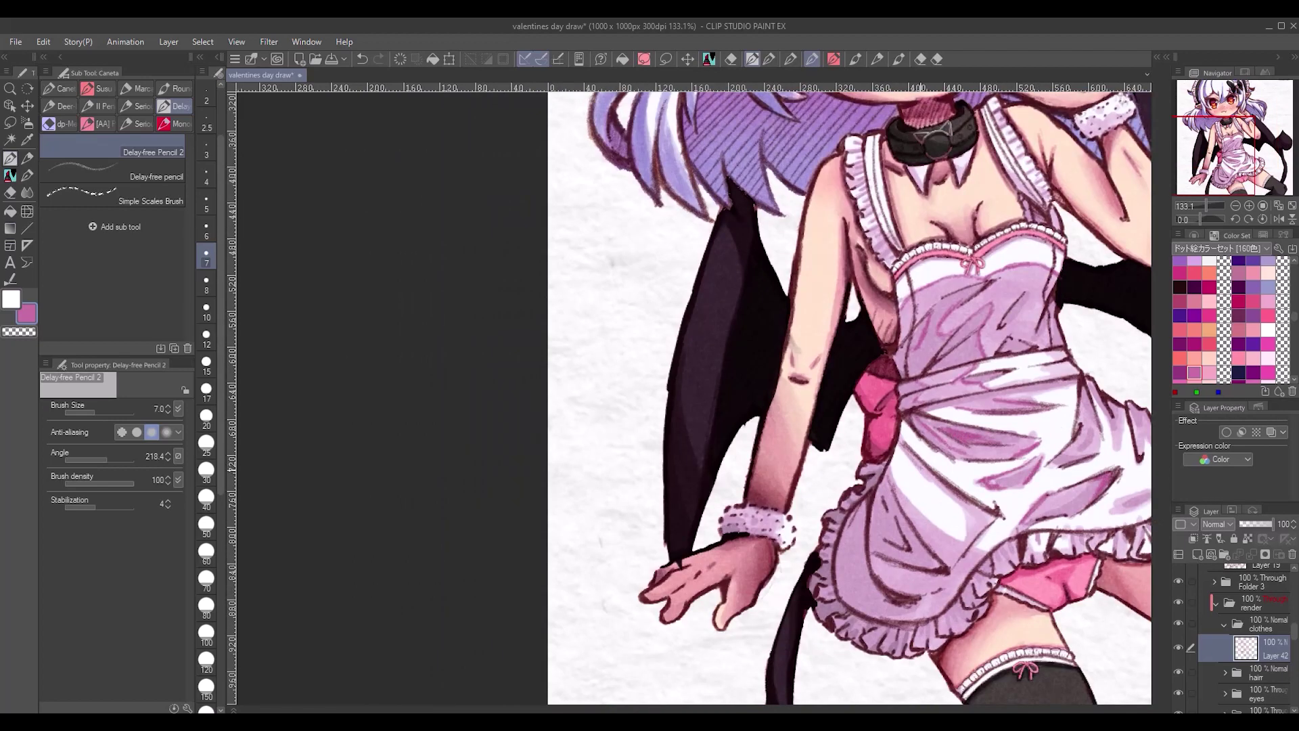
{"action": "left_click_drag", "start_coordinate": [745, 338], "coordinate": [488, 399]}
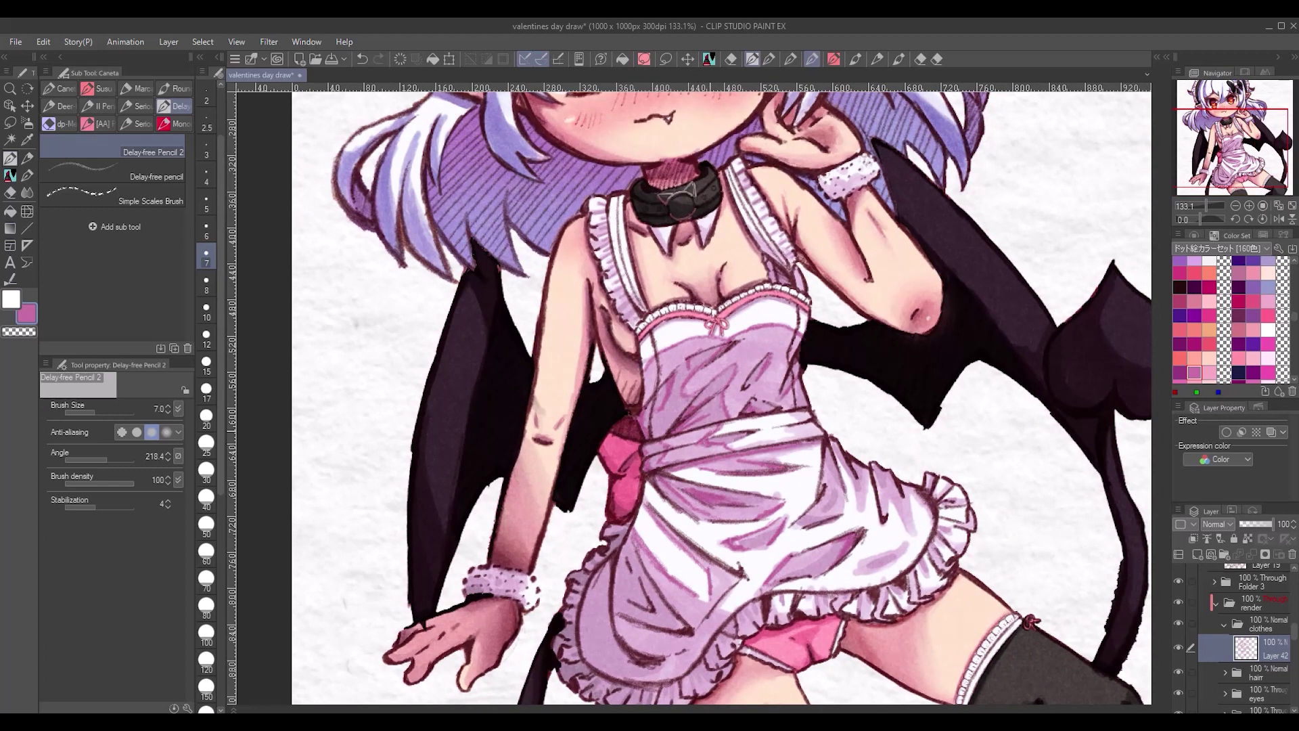
- Set the fold-shadow layer to Multiply at 82% opacity and continue the folds with the pencil at size 10
{"action": "key", "text": "ctrl+0"}
{"action": "left_click", "coordinate": [1229, 522]}
{"action": "key", "text": "ctrl+0"}
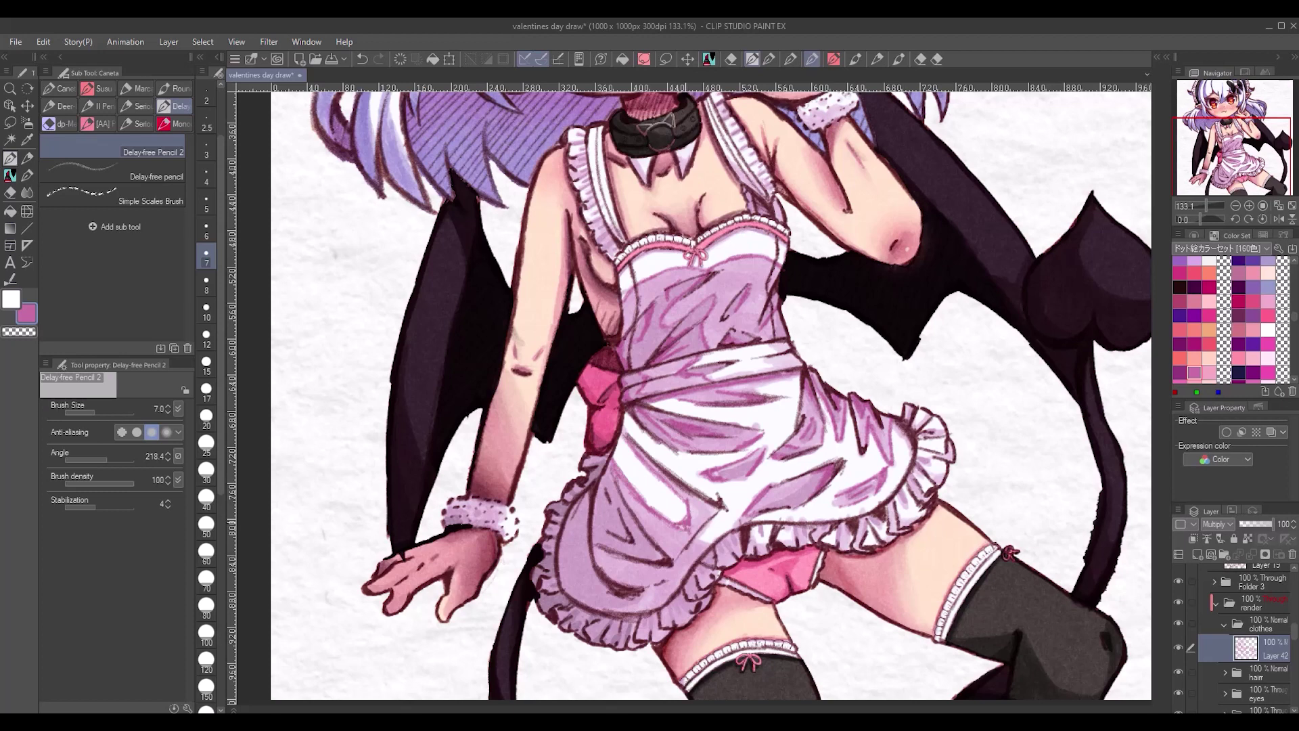
{"action": "left_click", "coordinate": [206, 309]}
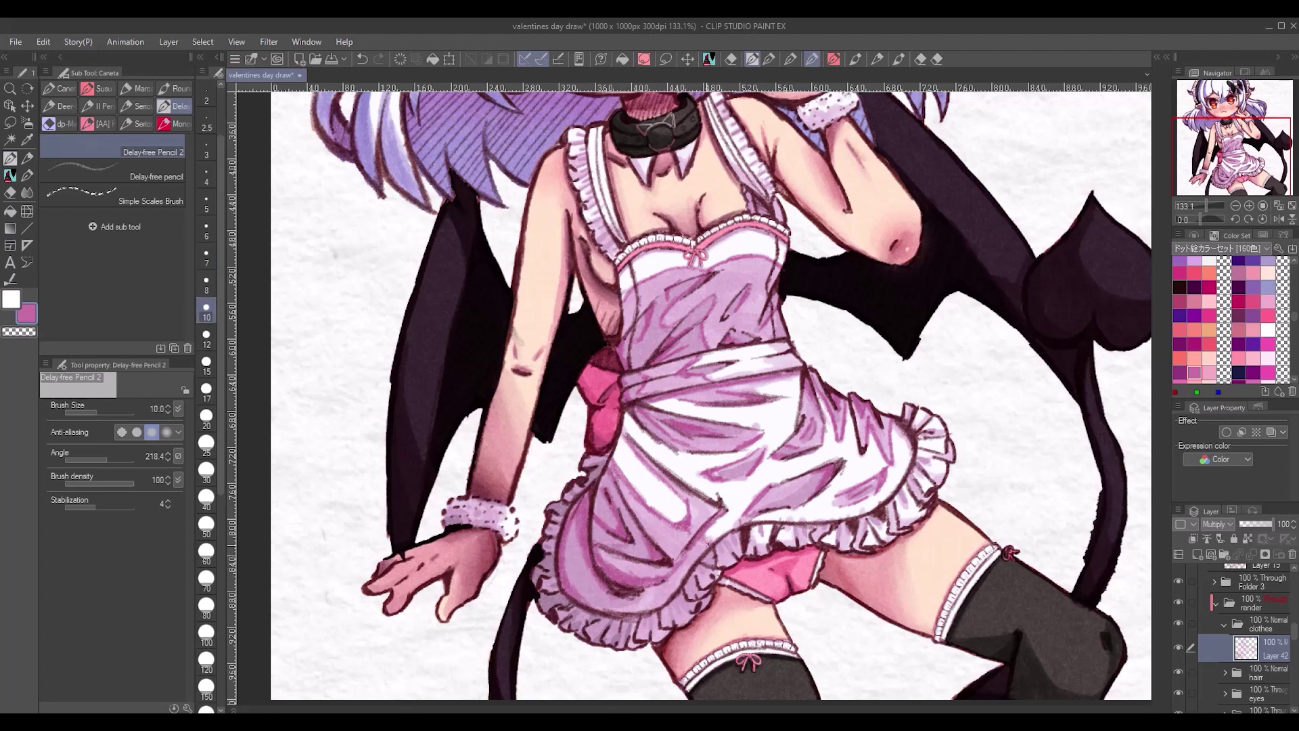
{"action": "key", "text": "ctrl+minus"}
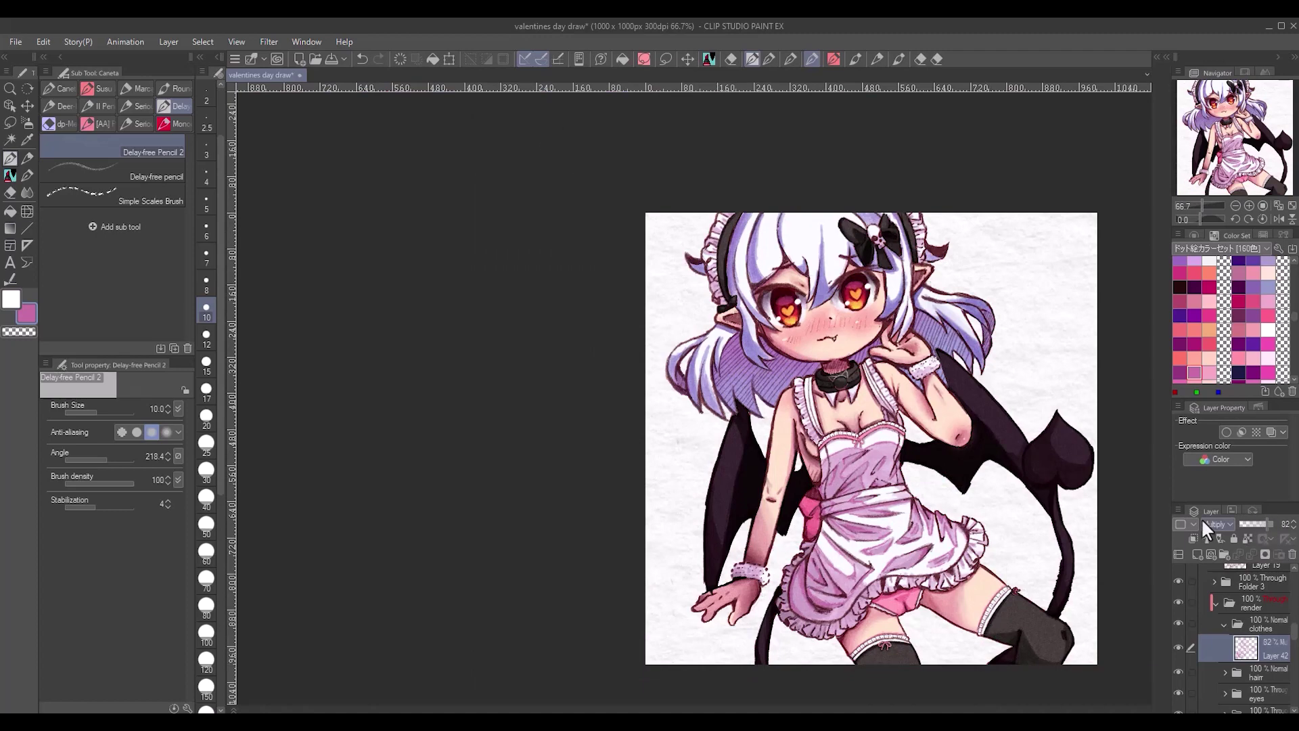
{"action": "key", "text": "ctrl+plus"}
{"action": "key", "text": "ctrl+plus"}
{"action": "key", "text": "ctrl+plus"}
{"action": "scroll", "coordinate": [689, 393], "scroll_direction": "down", "scroll_amount": 5}
{"action": "scroll", "coordinate": [689, 392], "scroll_direction": "left", "scroll_amount": 2}
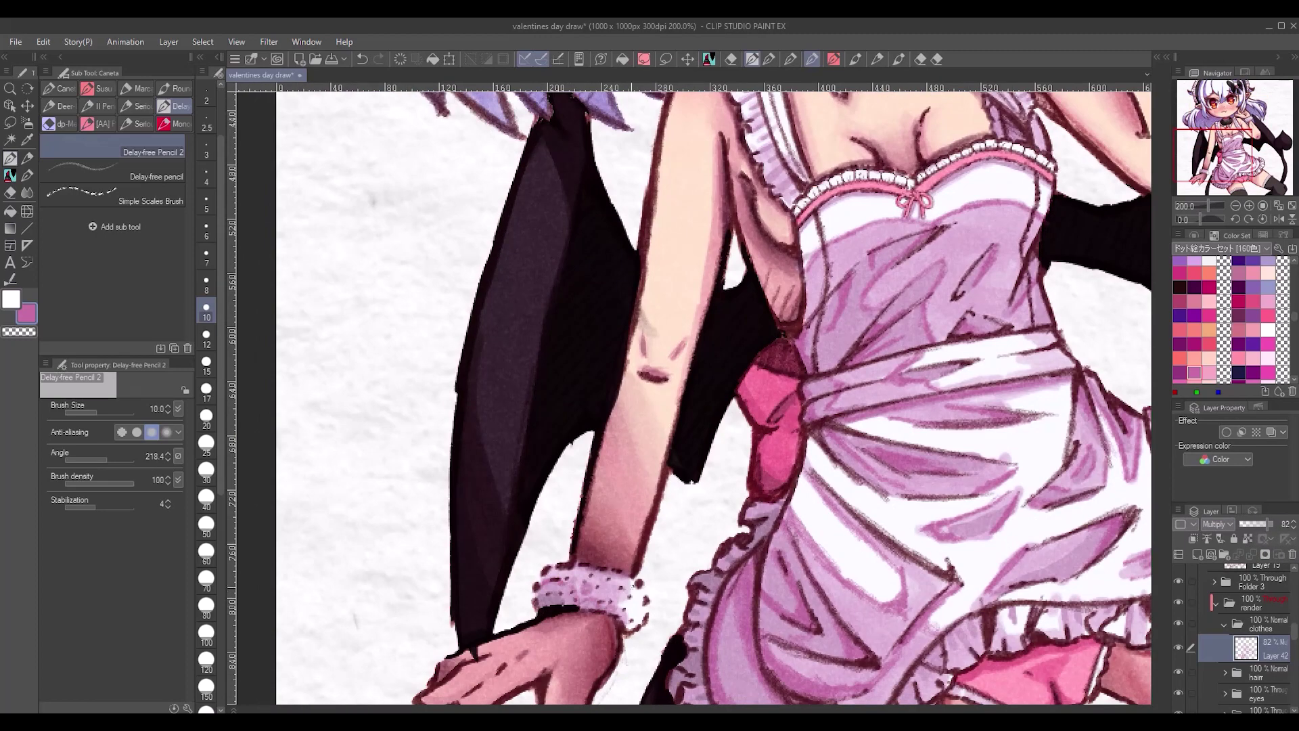
{"action": "key", "text": "ctrl+minus"}
{"action": "key", "text": "ctrl+minus"}
- Airbrush dark purple shading over the clothes at size 20 on a new layer with 28% opacity
{"action": "left_click", "coordinate": [1198, 555]}
{"action": "key", "text": "b"}
{"action": "left_click", "coordinate": [1180, 316]}
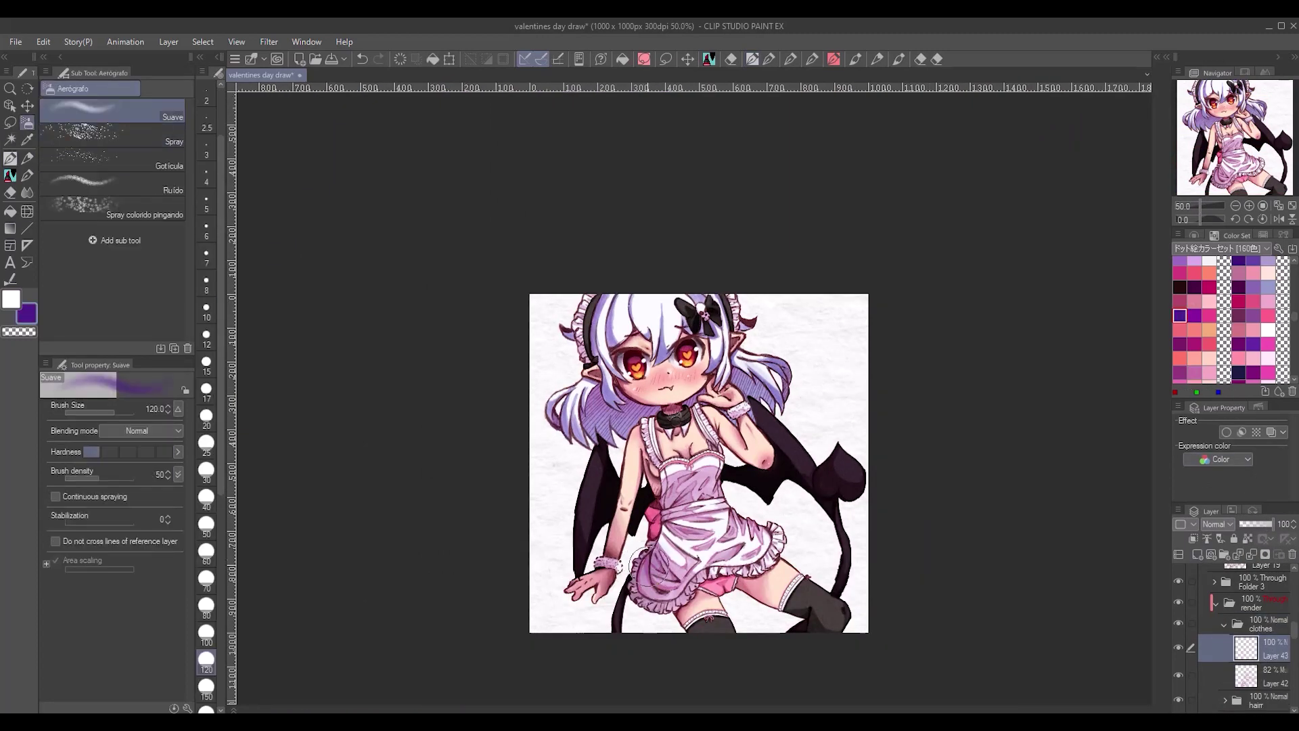
{"action": "key", "text": "bracketleft"}
{"action": "key", "text": "bracketleft"}
{"action": "key", "text": "bracketleft"}
{"action": "key", "text": "bracketleft"}
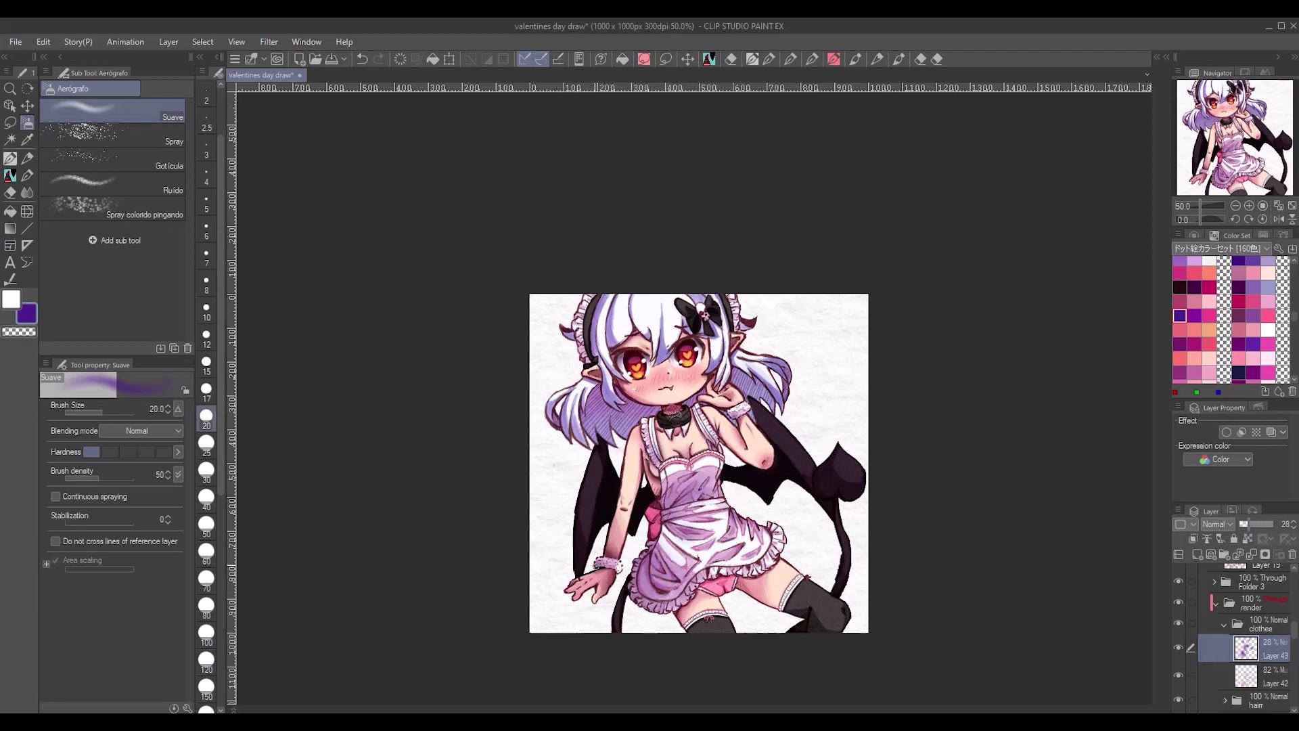
- Paint blue accents on the clothes and bow ornament on a new layer with T marker/base Coating at size 8
{"action": "left_click", "coordinate": [1217, 555]}
{"action": "left_click", "coordinate": [1195, 284]}
{"action": "left_click", "coordinate": [112, 298]}
{"action": "key", "text": "ctrl+plus"}
{"action": "key", "text": "ctrl+plus"}
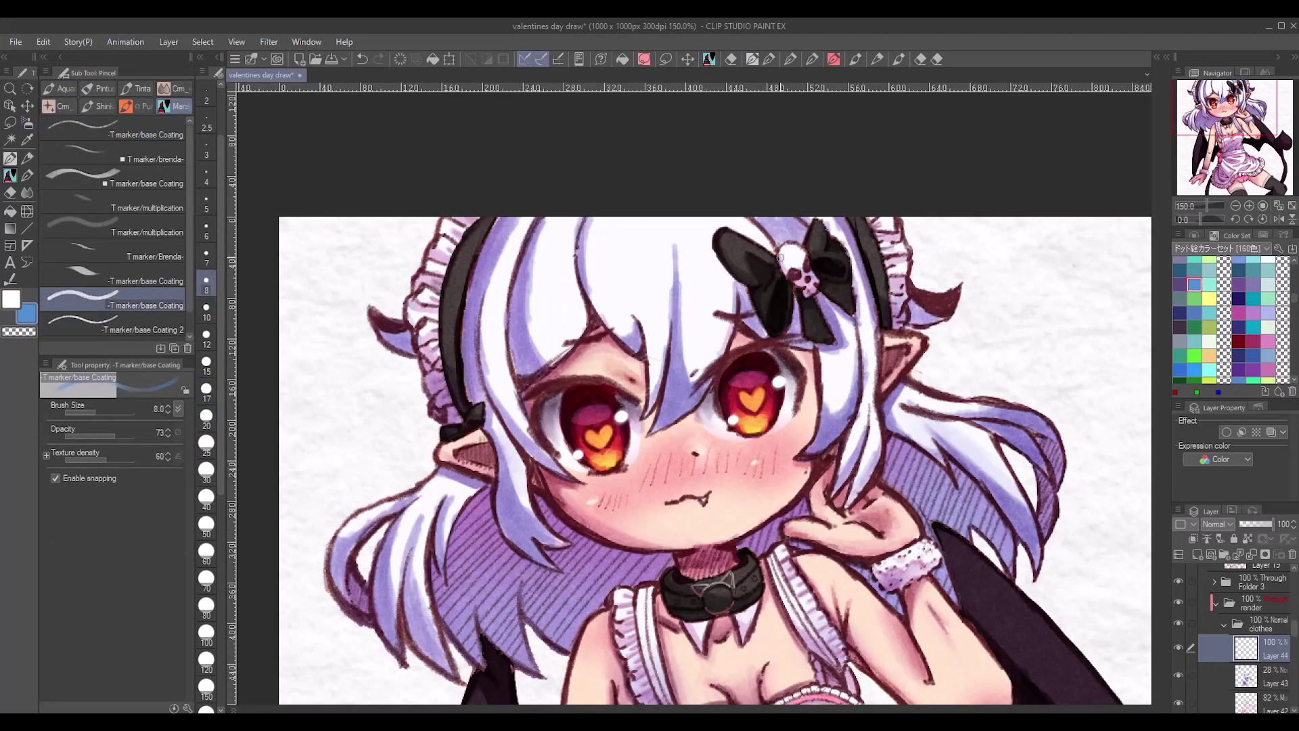
{"action": "key", "text": "ctrl+minus"}
{"action": "key", "text": "ctrl+minus"}
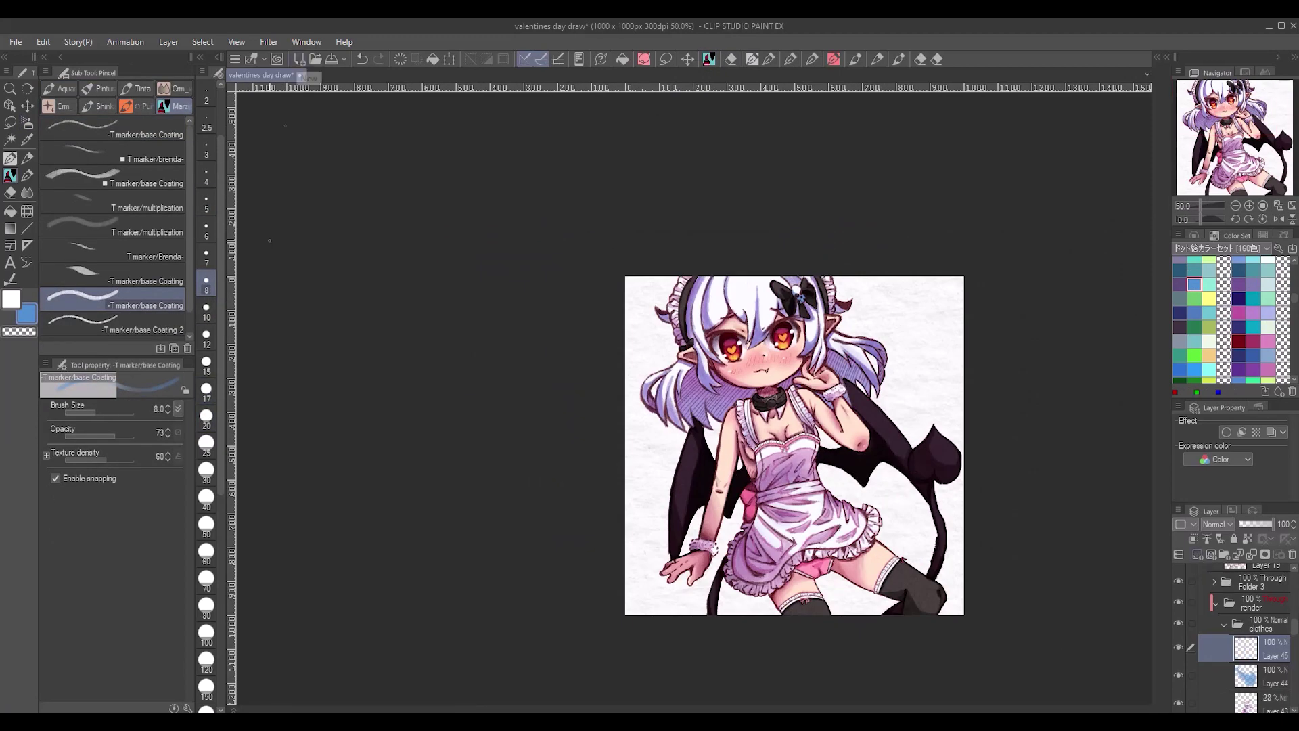
- Select the pink fabric below the apron hem and fill it with the tiled pattern material scaled to 2%
{"action": "key", "text": "w"}
{"action": "scroll", "coordinate": [836, 594], "scroll_direction": "up", "scroll_amount": 3}
{"action": "left_click", "coordinate": [792, 534]}
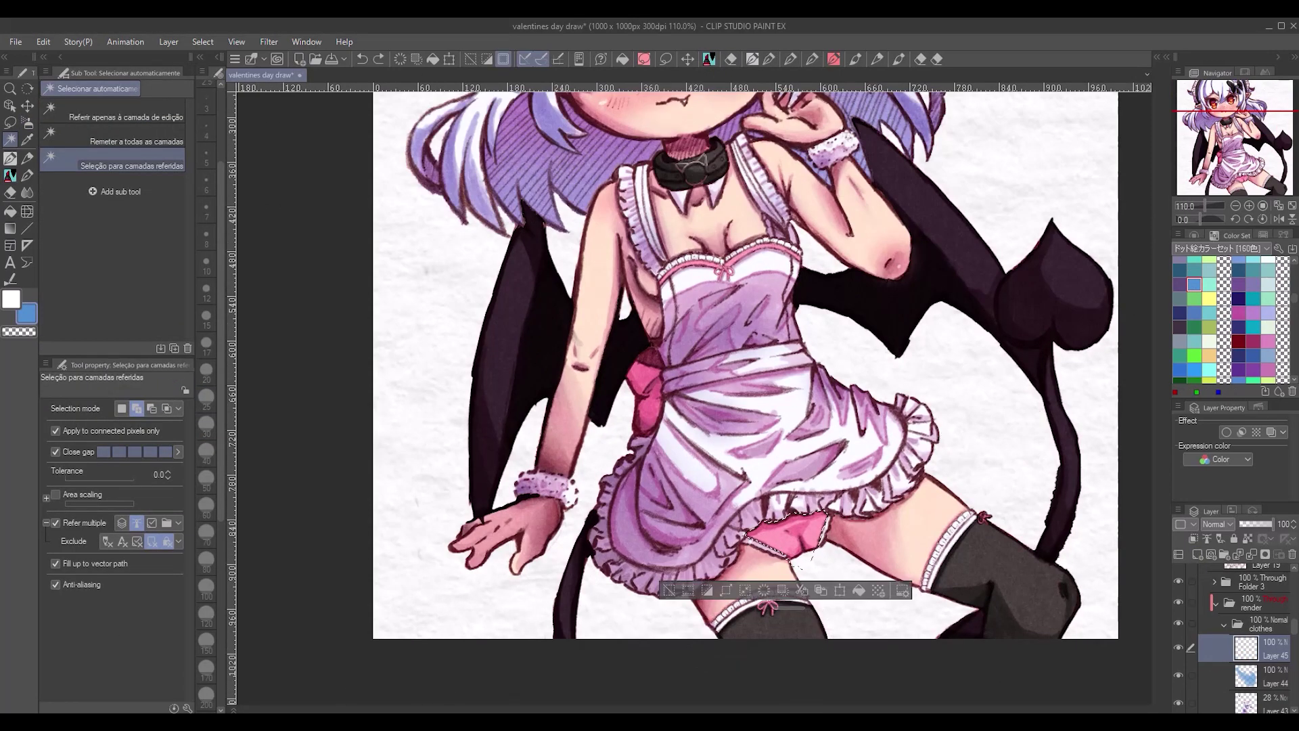
{"action": "scroll", "coordinate": [998, 536], "scroll_direction": "down", "scroll_amount": 8}
{"action": "key", "text": "o"}
{"action": "scroll", "coordinate": [968, 444], "scroll_direction": "up", "scroll_amount": 4}
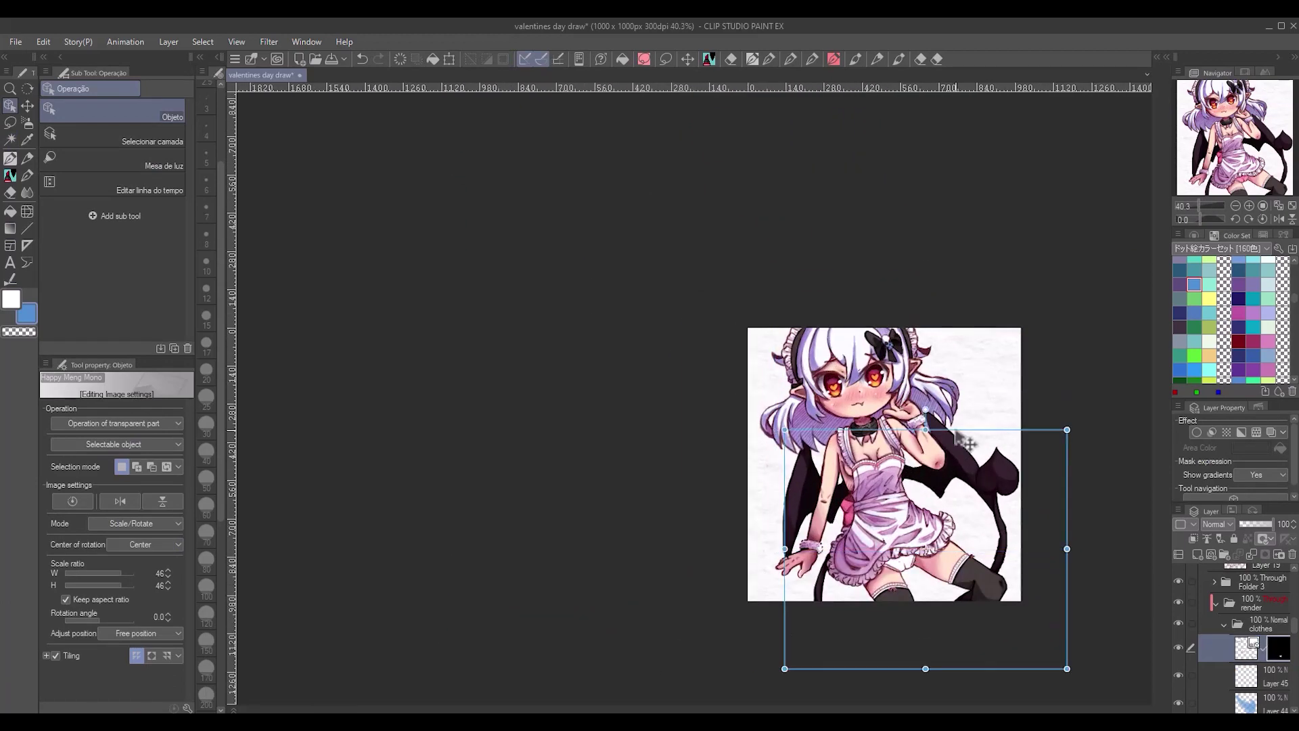
{"action": "scroll", "coordinate": [914, 548], "scroll_direction": "up", "scroll_amount": 5}
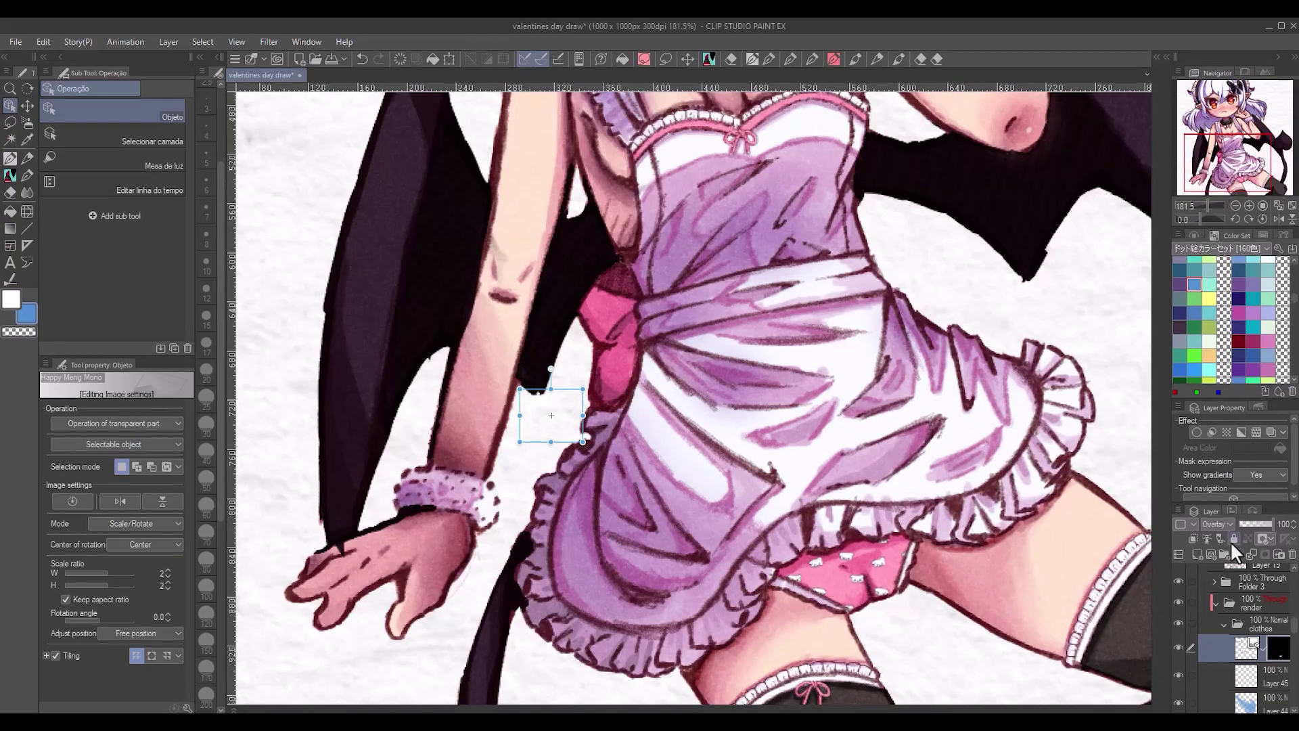
- Turn the masked pattern into an ordinary layer and move it below the shading layers, just above the base color folder
{"action": "left_click", "coordinate": [1257, 644]}
{"action": "right_click", "coordinate": [1213, 609]}
{"action": "left_click", "coordinate": [1212, 618]}
{"action": "scroll", "coordinate": [857, 200], "scroll_direction": "up", "scroll_amount": 2}
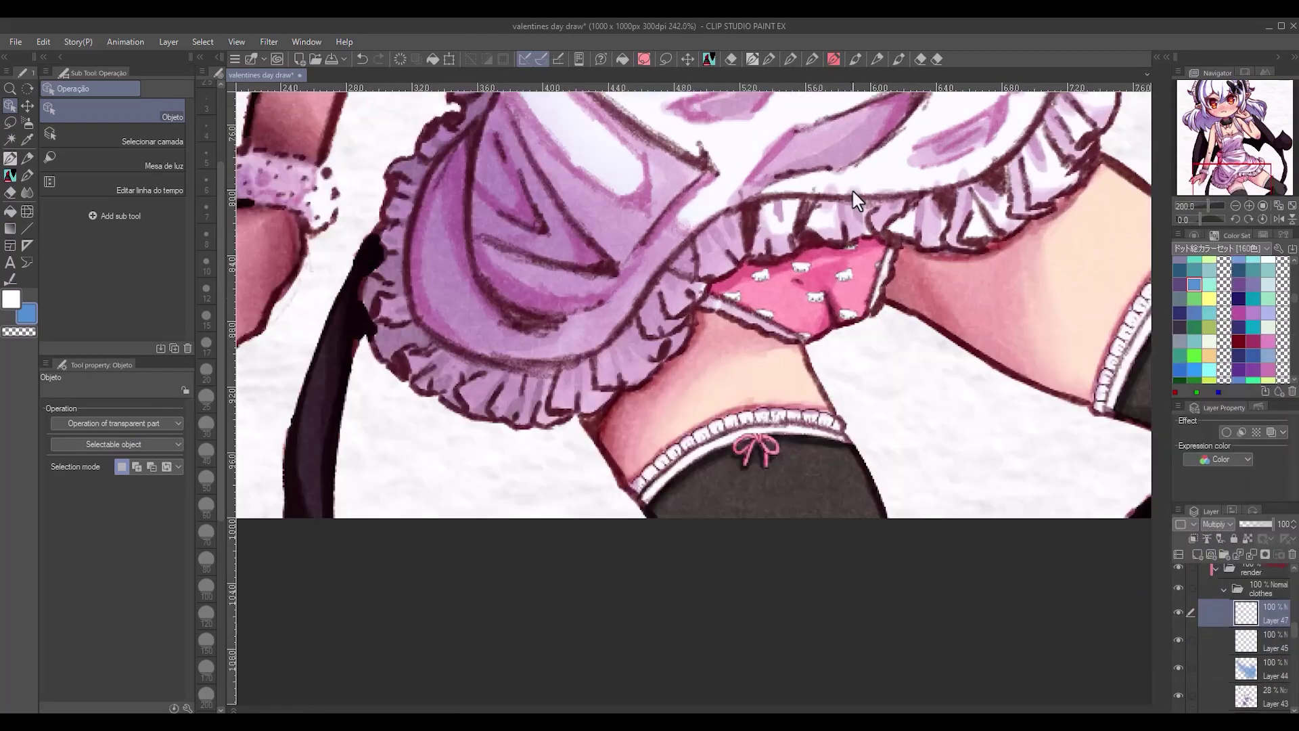
{"action": "left_click_drag", "start_coordinate": [1257, 613], "coordinate": [1265, 618]}
{"action": "scroll", "coordinate": [1253, 620], "scroll_direction": "up", "scroll_amount": 2}
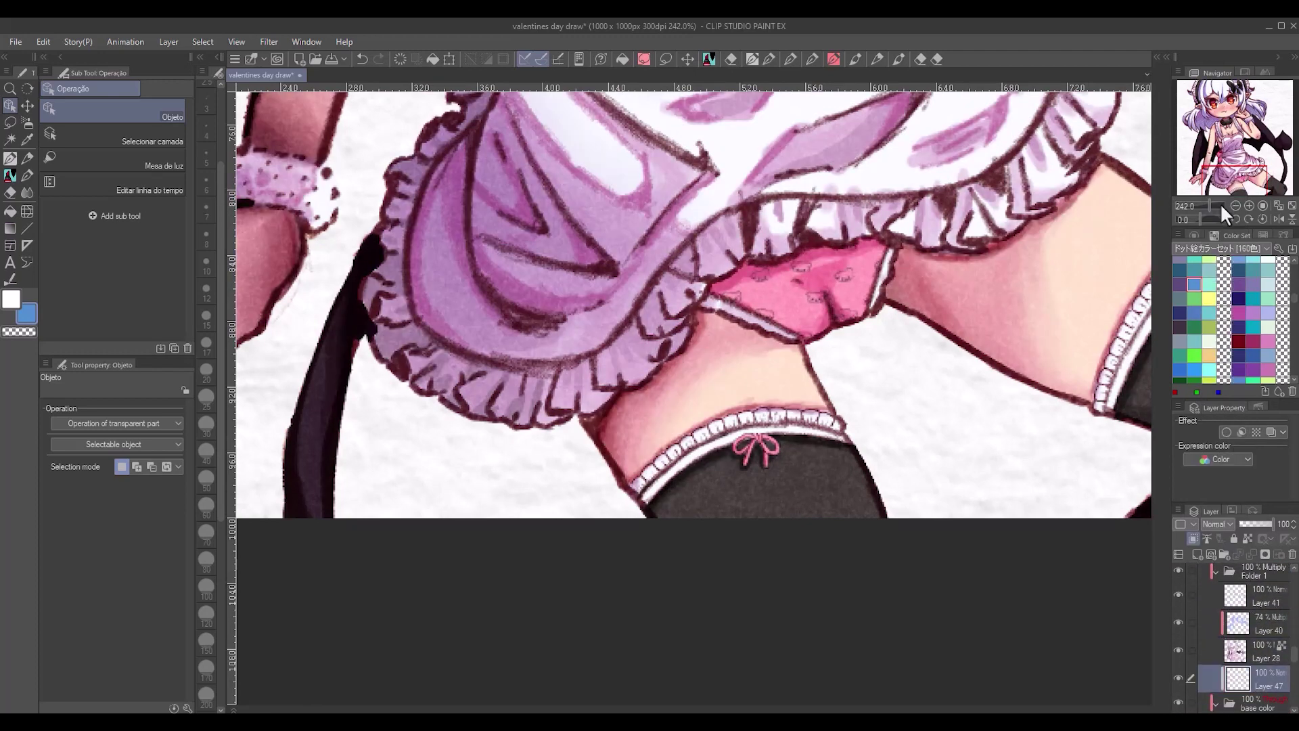
- Place the pink heart material on the skirt near the ruffled hem, scaled to 40% and rotated -42.9°
{"action": "key", "text": "ctrl+minus"}
{"action": "key", "text": "ctrl+minus"}
{"action": "key", "text": "ctrl+minus"}
{"action": "key", "text": "ctrl+minus"}
{"action": "key", "text": "ctrl+minus"}
{"action": "left_click", "coordinate": [307, 42]}
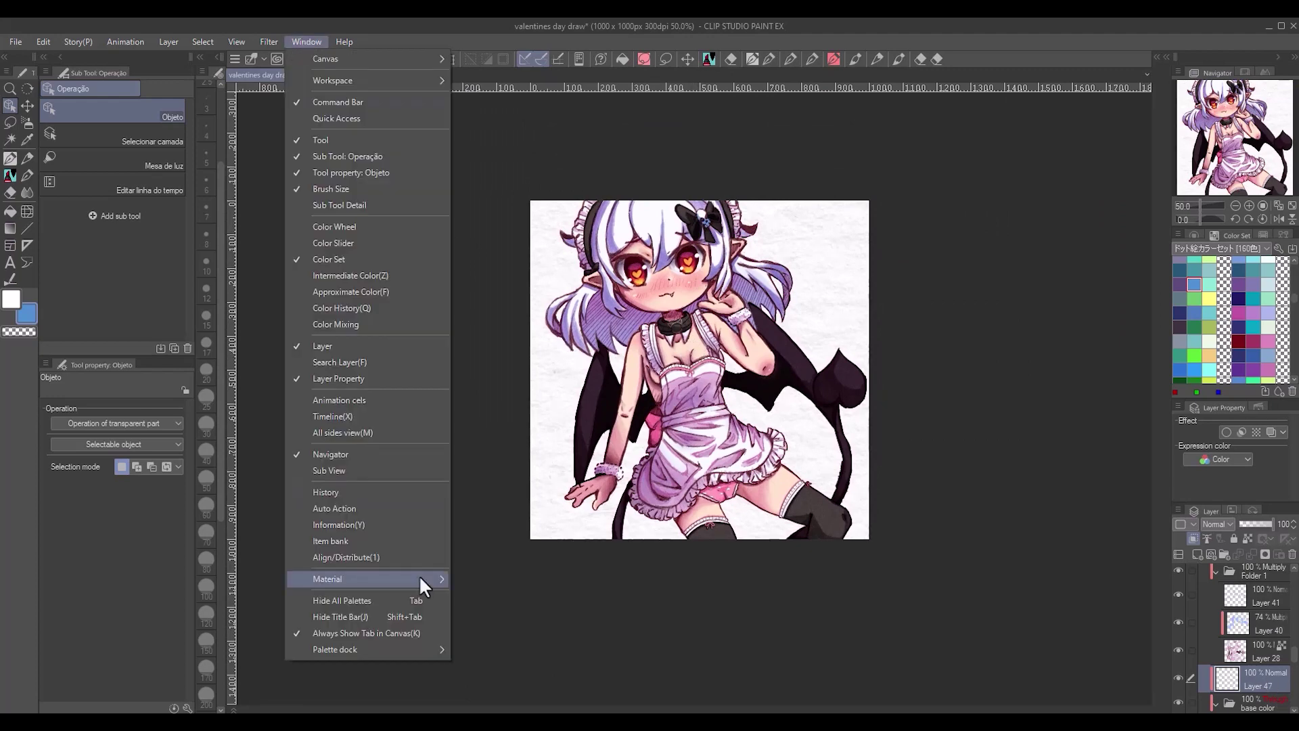
{"action": "key", "text": "Escape"}
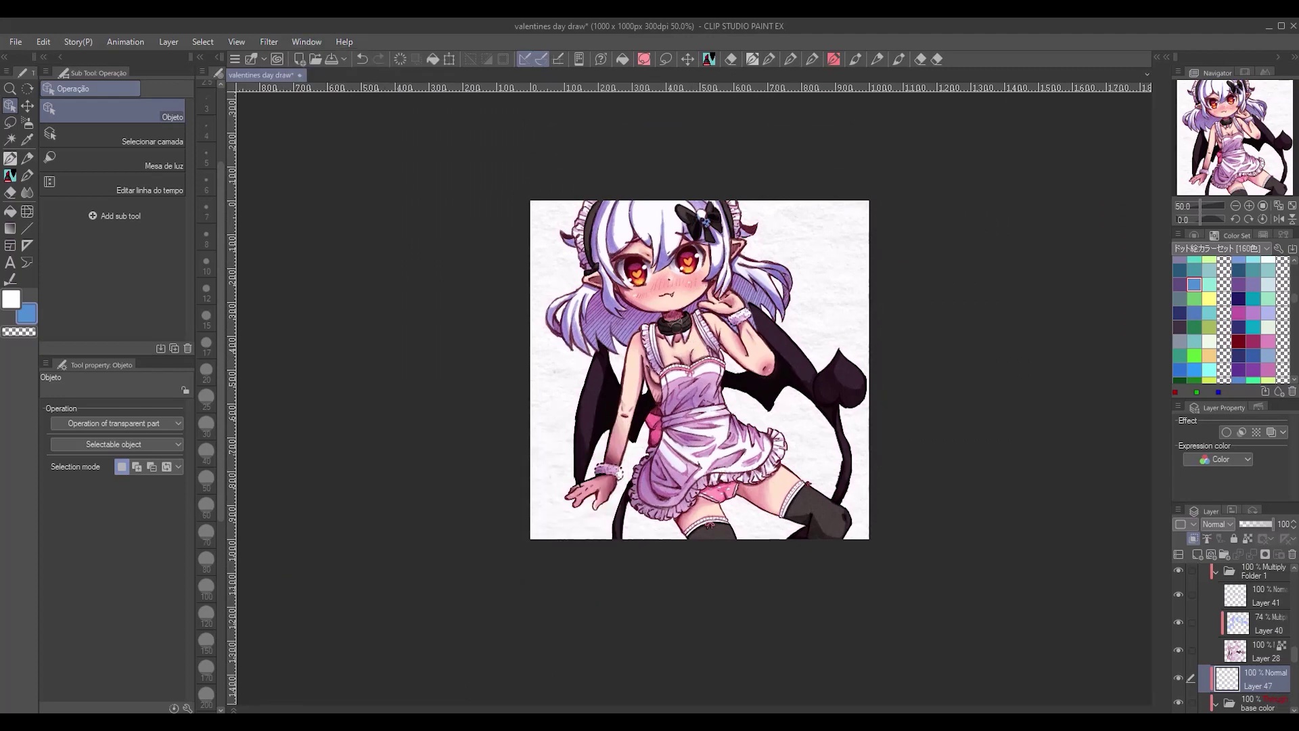
{"action": "left_click", "coordinate": [913, 253]}
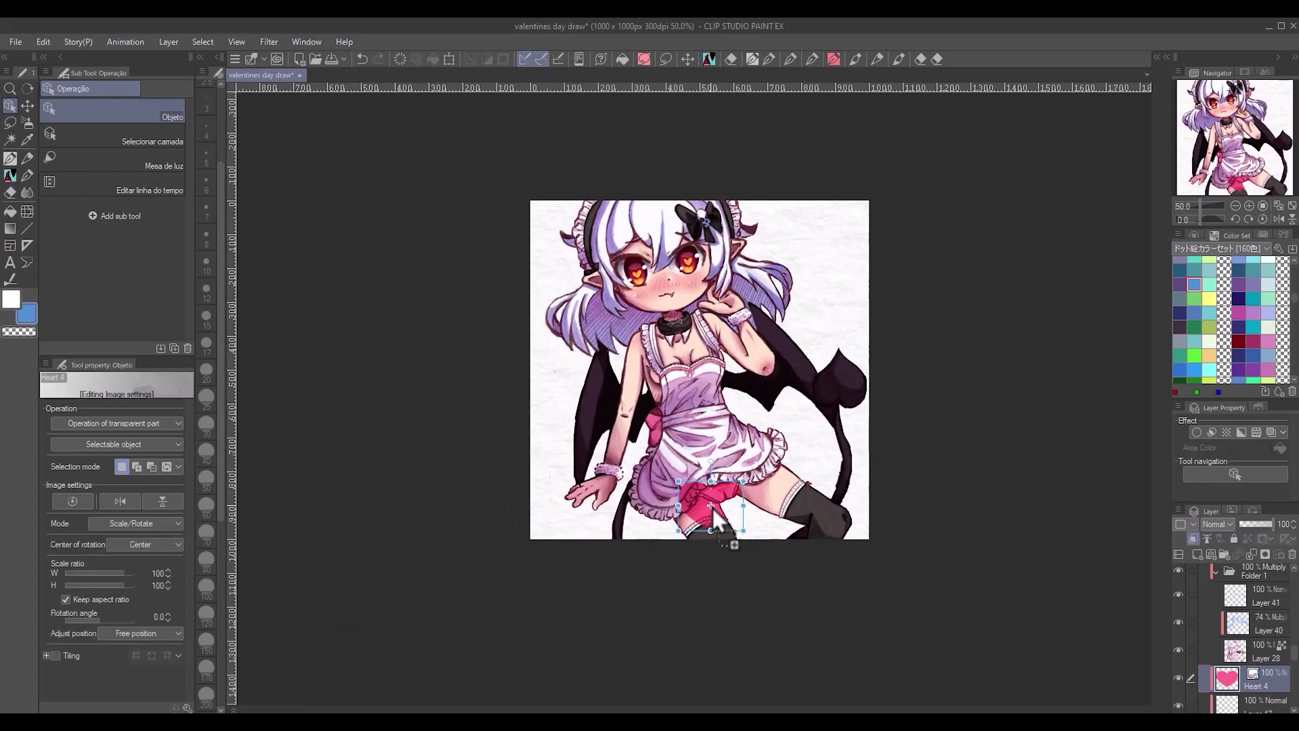
{"action": "scroll", "coordinate": [712, 509], "scroll_direction": "up", "scroll_amount": 3}
{"action": "left_click_drag", "start_coordinate": [711, 534], "coordinate": [748, 328]}
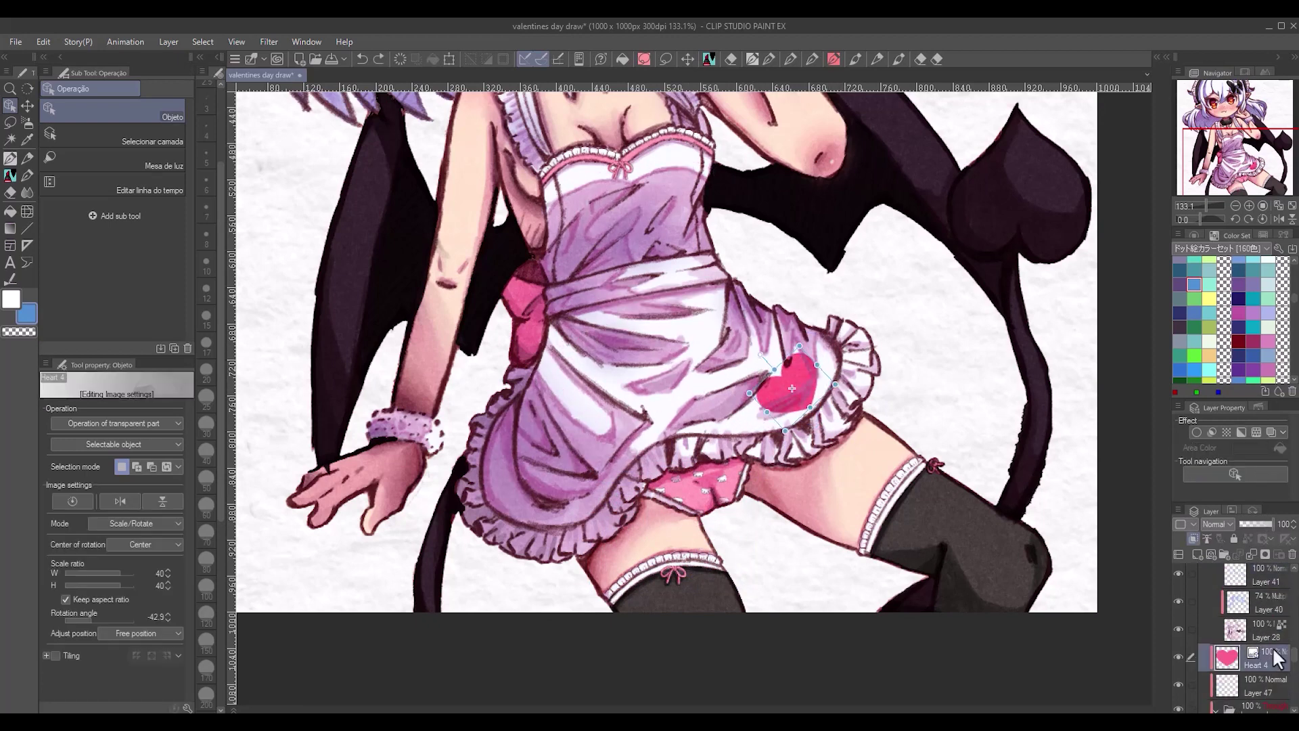
- Transform the skirt heart to 89% at a -30.6° rotation and adjust its colour with a tonal correction
{"action": "key", "text": "ctrl+t"}
{"action": "mouse_move", "coordinate": [799, 410]}
{"action": "left_mouse_down"}
{"action": "mouse_move", "coordinate": [812, 389]}
{"action": "mouse_move", "coordinate": [823, 403]}
{"action": "left_mouse_up"}
{"action": "scroll", "coordinate": [809, 387], "scroll_direction": "down", "scroll_amount": 3}
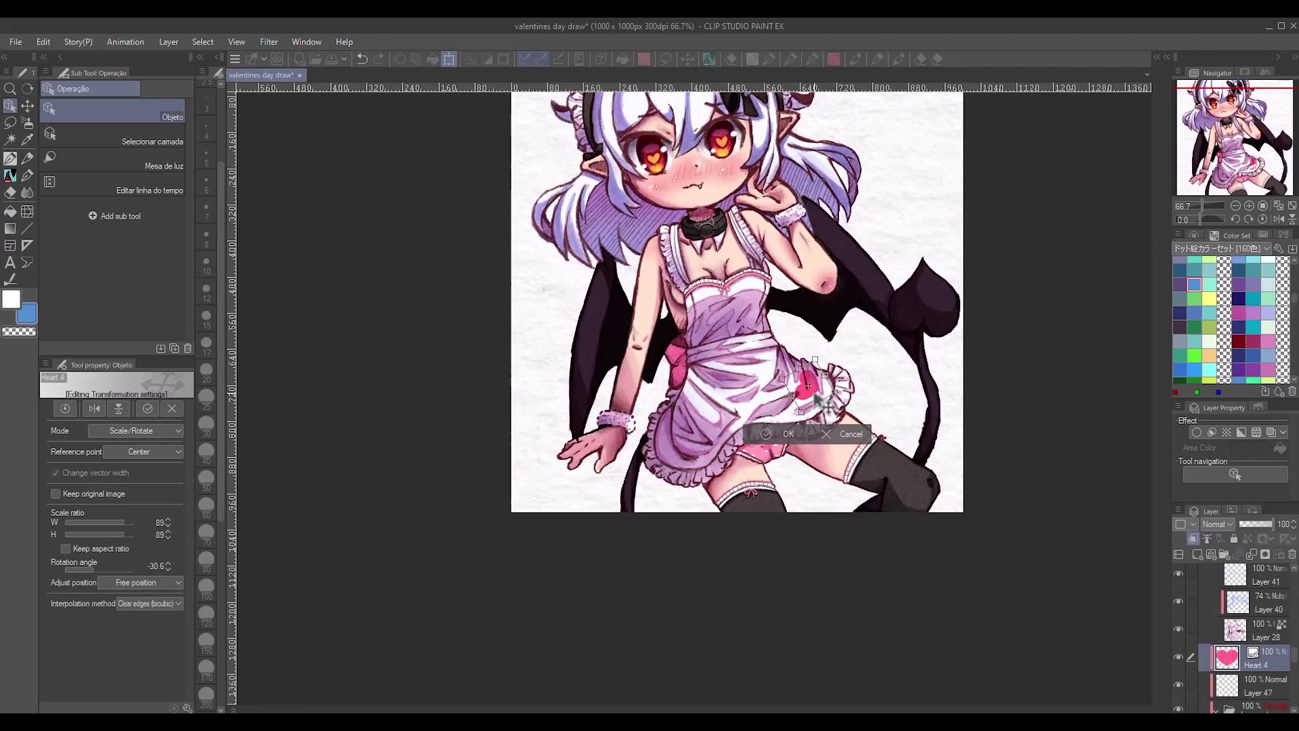
{"action": "left_click", "coordinate": [788, 433]}
{"action": "key", "text": "ctrl+u"}
{"action": "left_click_drag", "start_coordinate": [1072, 322], "coordinate": [1142, 327]}
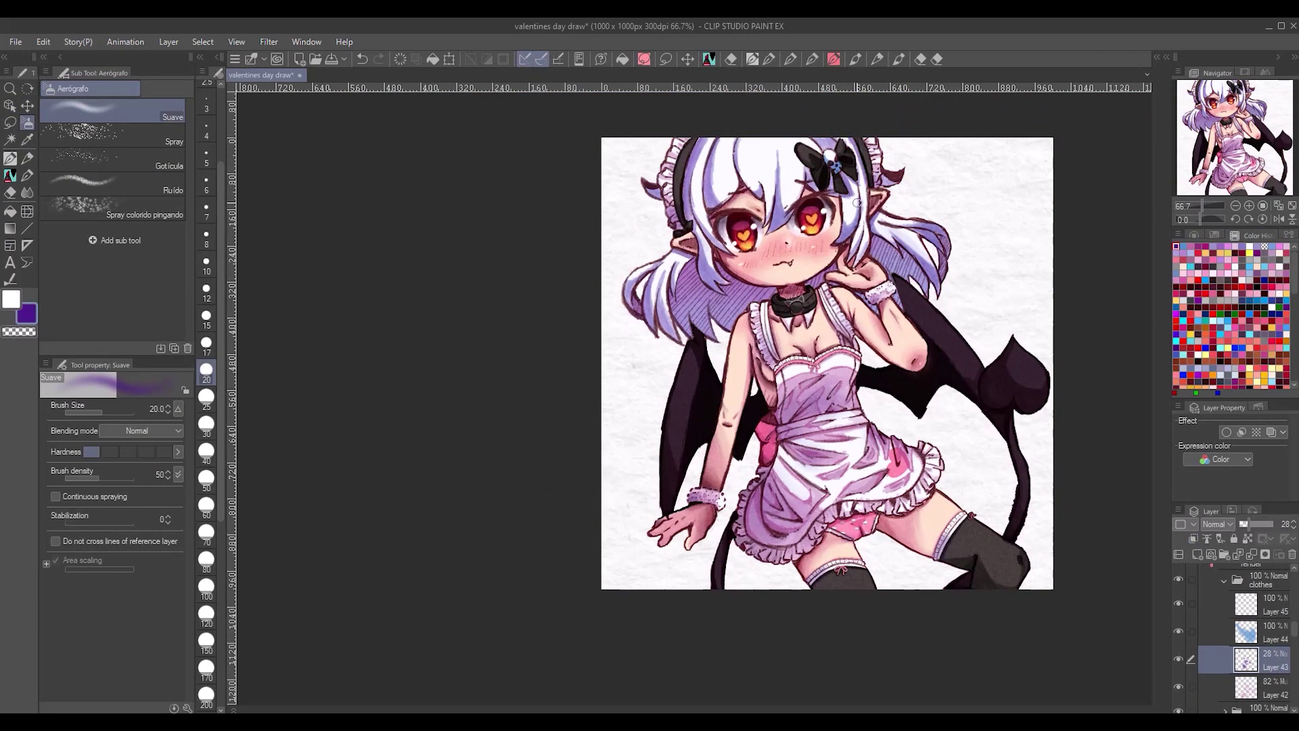
- Airbrush the clothes at size 40 on two new layers, peach at 12% opacity and purple at 16% opacity
{"action": "left_click", "coordinate": [1198, 554]}
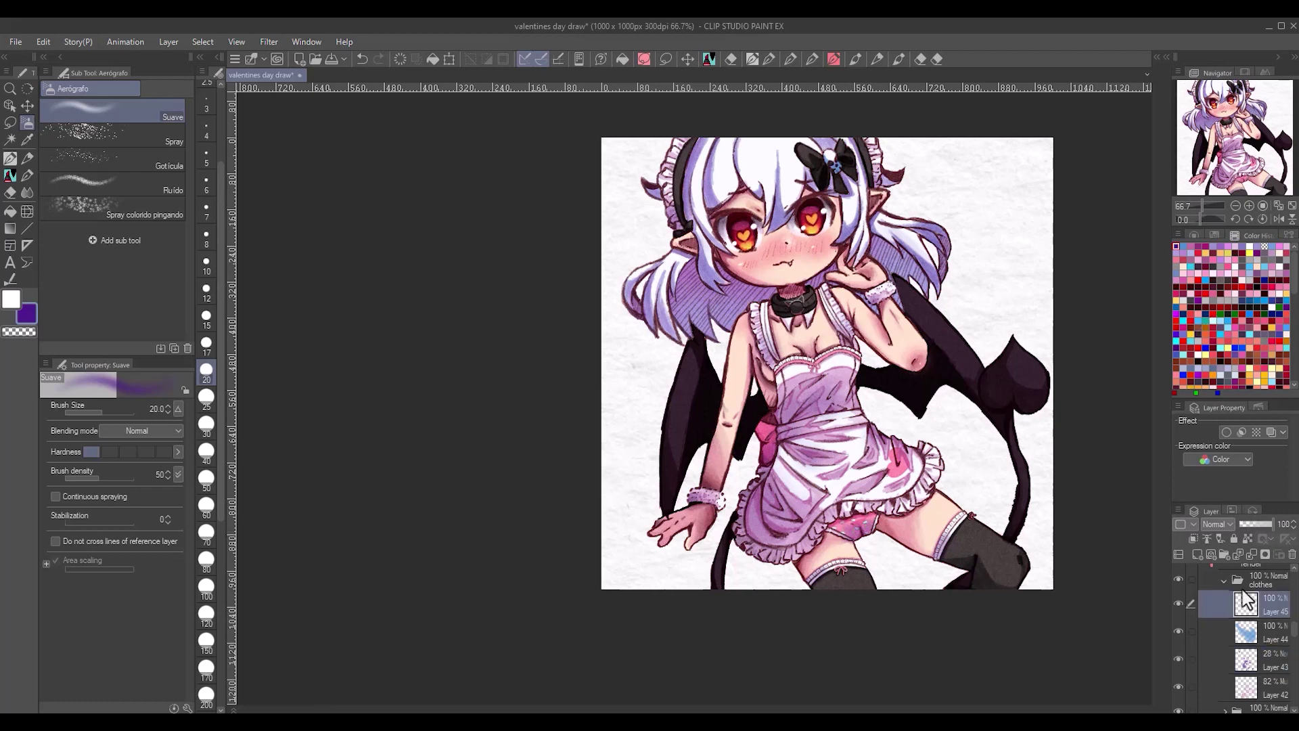
{"action": "left_click", "coordinate": [1215, 235]}
{"action": "left_click", "coordinate": [1269, 380]}
{"action": "left_click", "coordinate": [206, 423]}
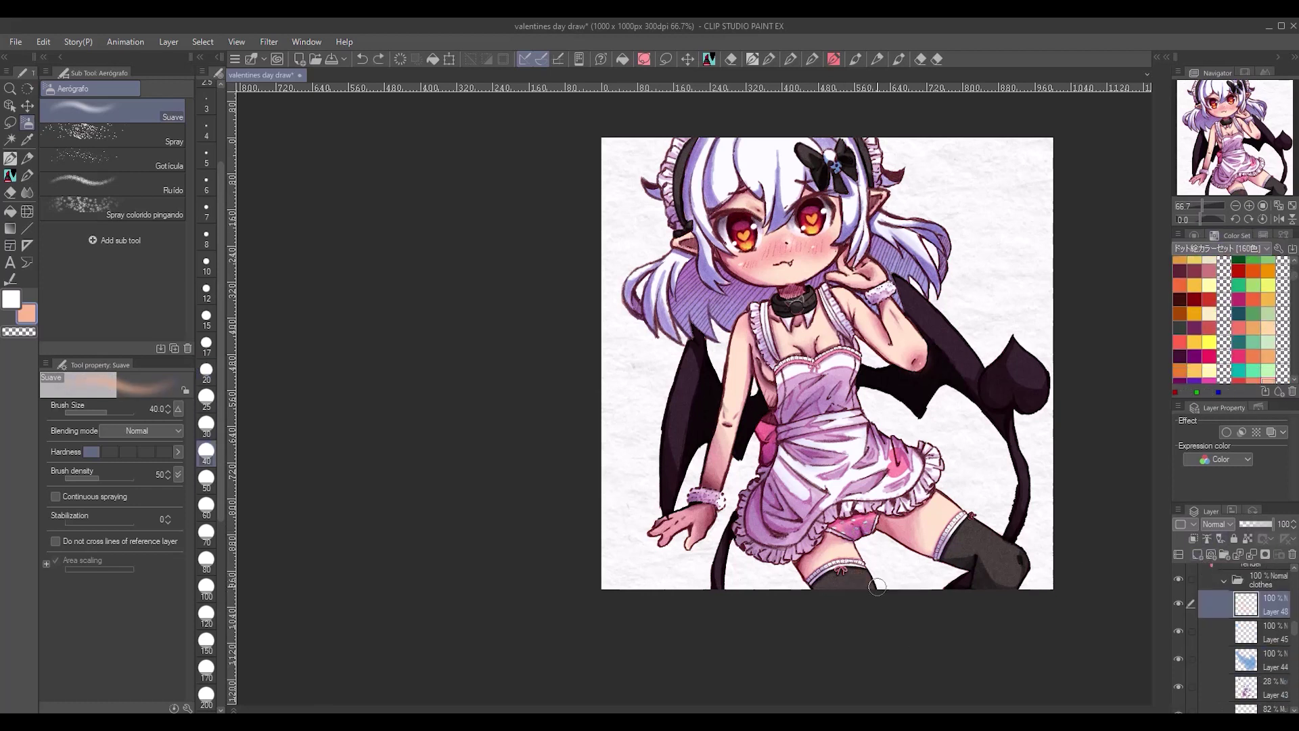
{"action": "left_click_drag", "start_coordinate": [1271, 524], "coordinate": [1243, 536]}
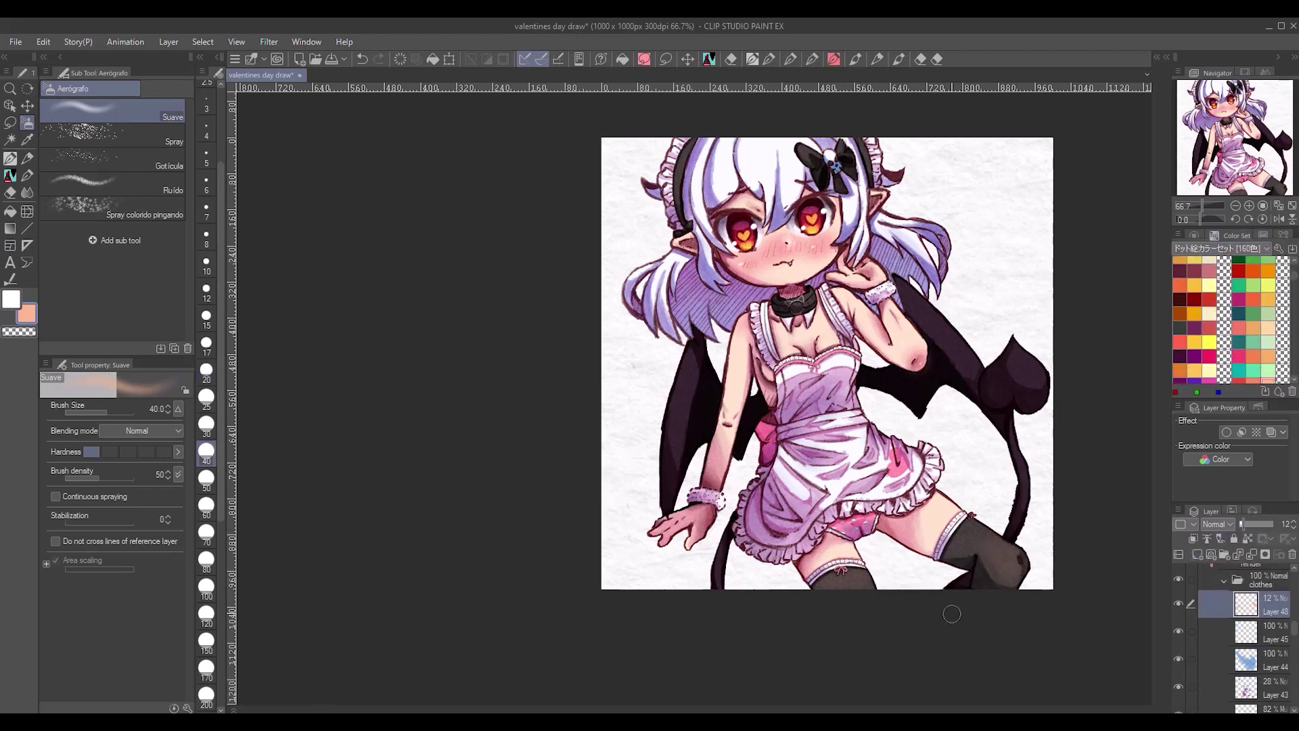
{"action": "left_click", "coordinate": [1198, 555]}
{"action": "left_click", "coordinate": [1194, 356]}
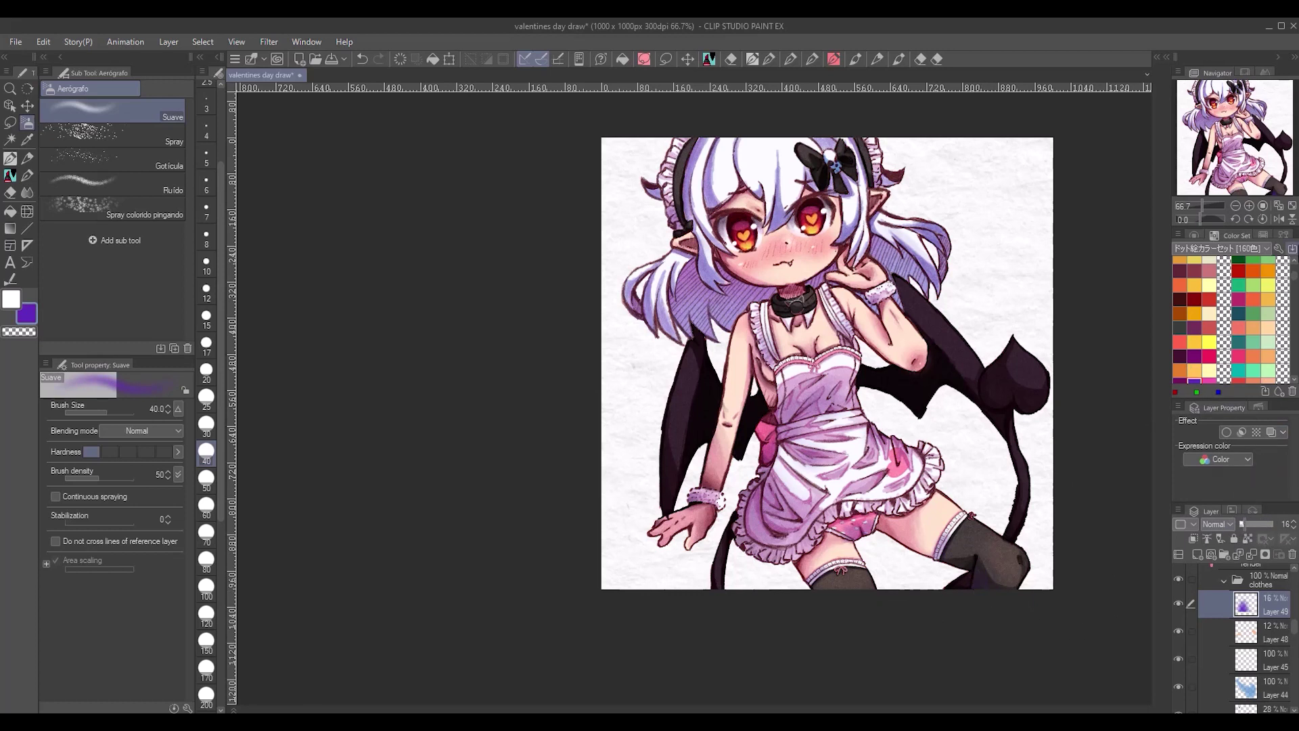
- Airbrush a pink tint onto the wings and tail at sizes 80 and 60 on a new layer in the wing and tail folder, 34% opacity
{"action": "scroll", "coordinate": [1245, 636], "scroll_direction": "up", "scroll_amount": 3}
{"action": "left_click", "coordinate": [1262, 673]}
{"action": "left_click", "coordinate": [1197, 554]}
{"action": "left_click", "coordinate": [1238, 357]}
{"action": "left_click", "coordinate": [206, 425]}
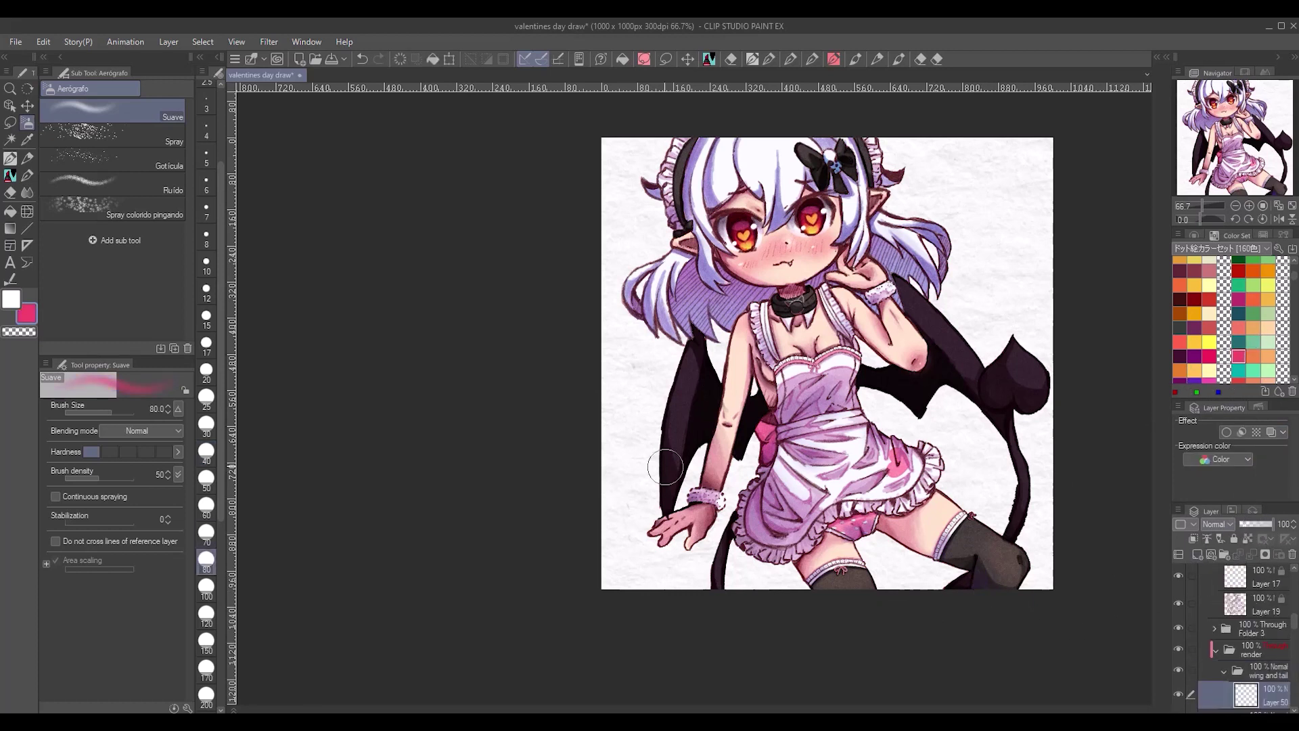
{"action": "mouse_move", "coordinate": [670, 501]}
{"action": "left_mouse_down"}
{"action": "mouse_move", "coordinate": [717, 400]}
{"action": "mouse_move", "coordinate": [705, 391]}
{"action": "left_mouse_up"}
{"action": "left_click", "coordinate": [206, 316]}
{"action": "left_click_drag", "start_coordinate": [859, 413], "coordinate": [934, 367]}
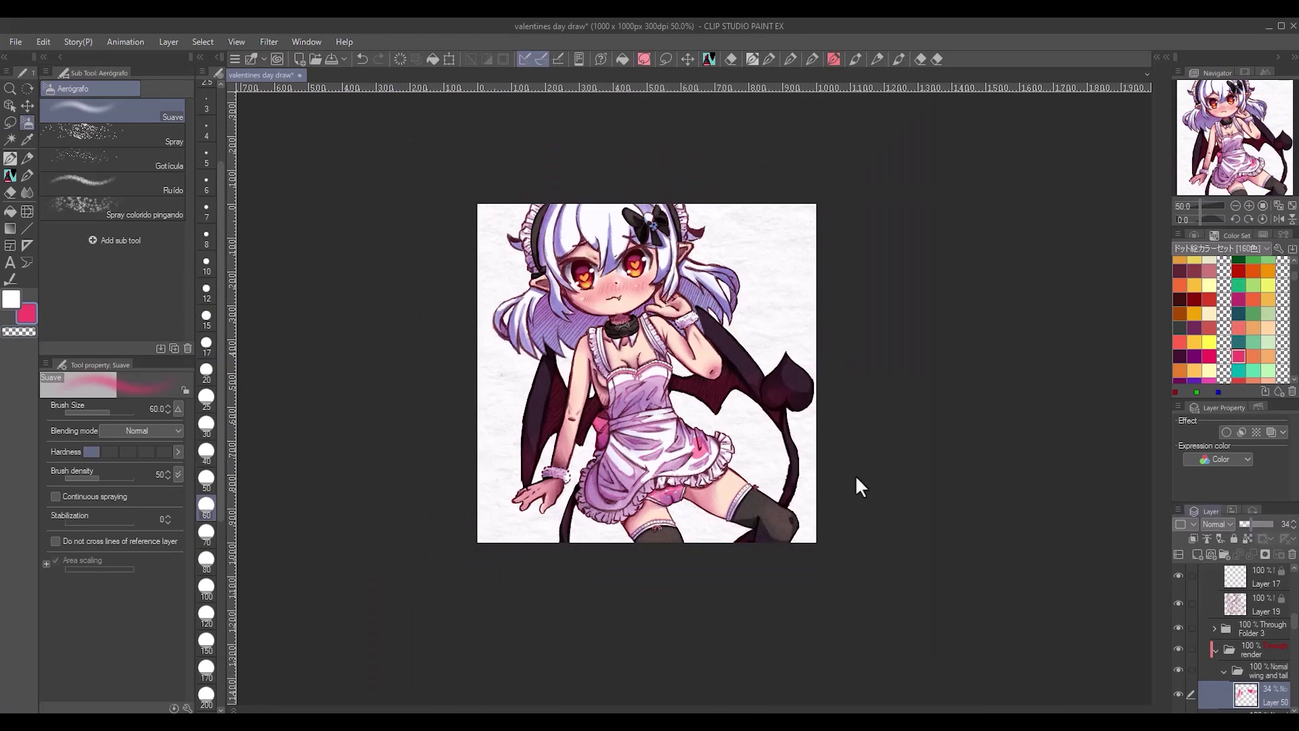
- Airbrush purple inside a selection of the character's silhouette and place that layer in a new folder above the render folder
{"action": "key", "text": "ctrl+minus"}
{"action": "right_click", "coordinate": [1252, 650]}
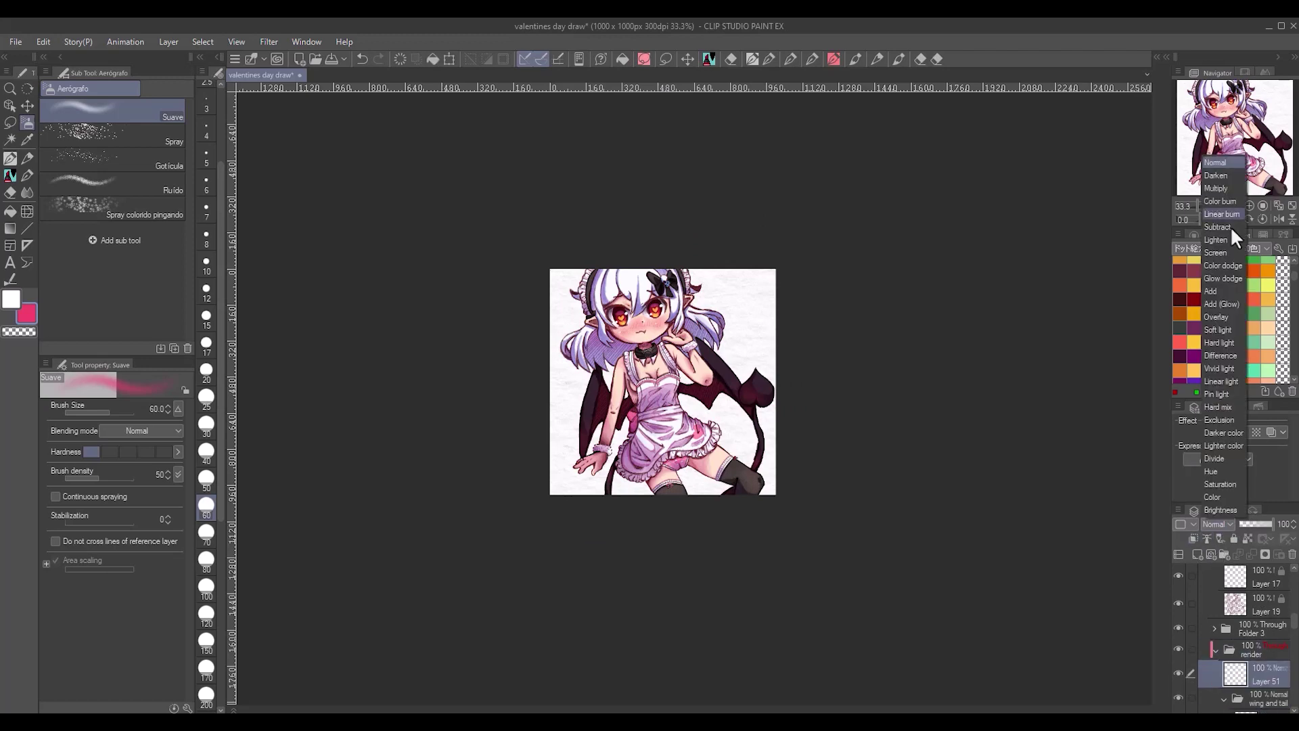
{"action": "left_click", "coordinate": [1228, 214]}
{"action": "double_click", "coordinate": [1257, 649]}
{"action": "scroll", "coordinate": [1252, 643], "scroll_direction": "down", "scroll_amount": 5}
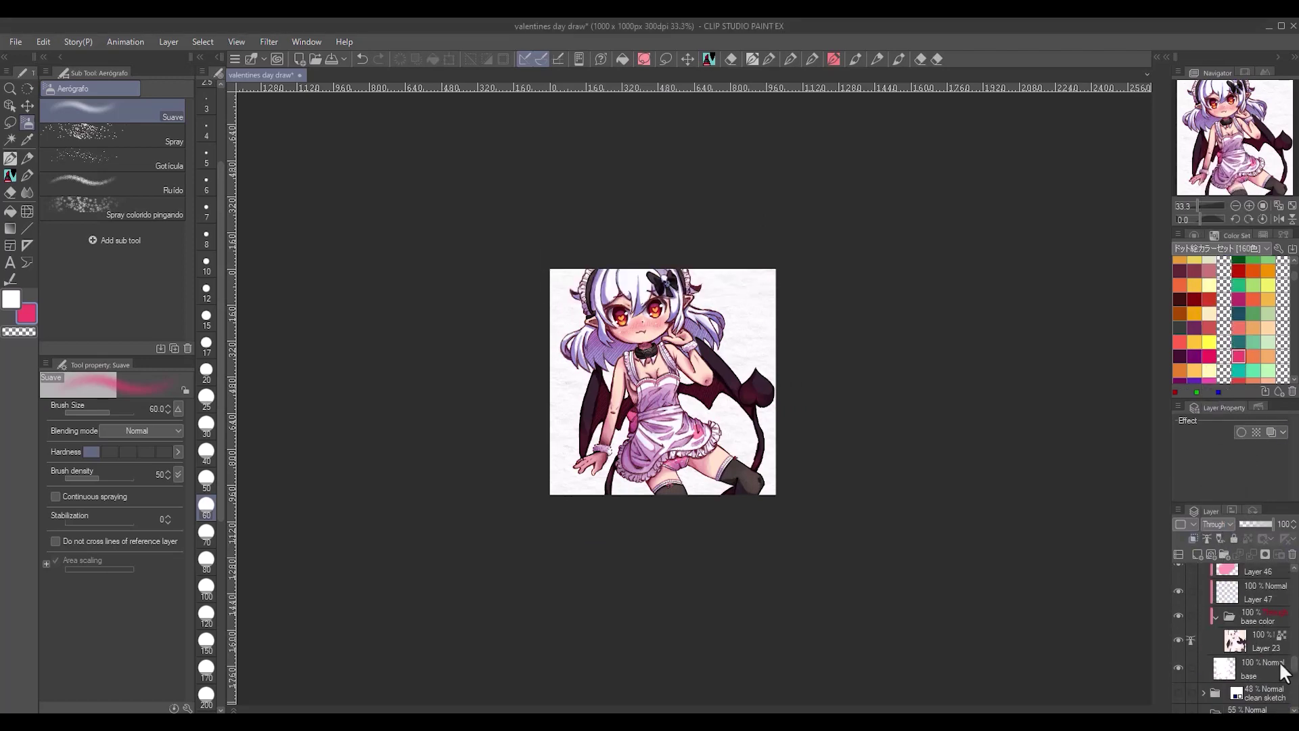
{"action": "left_click", "coordinate": [1230, 595], "text": "ctrl"}
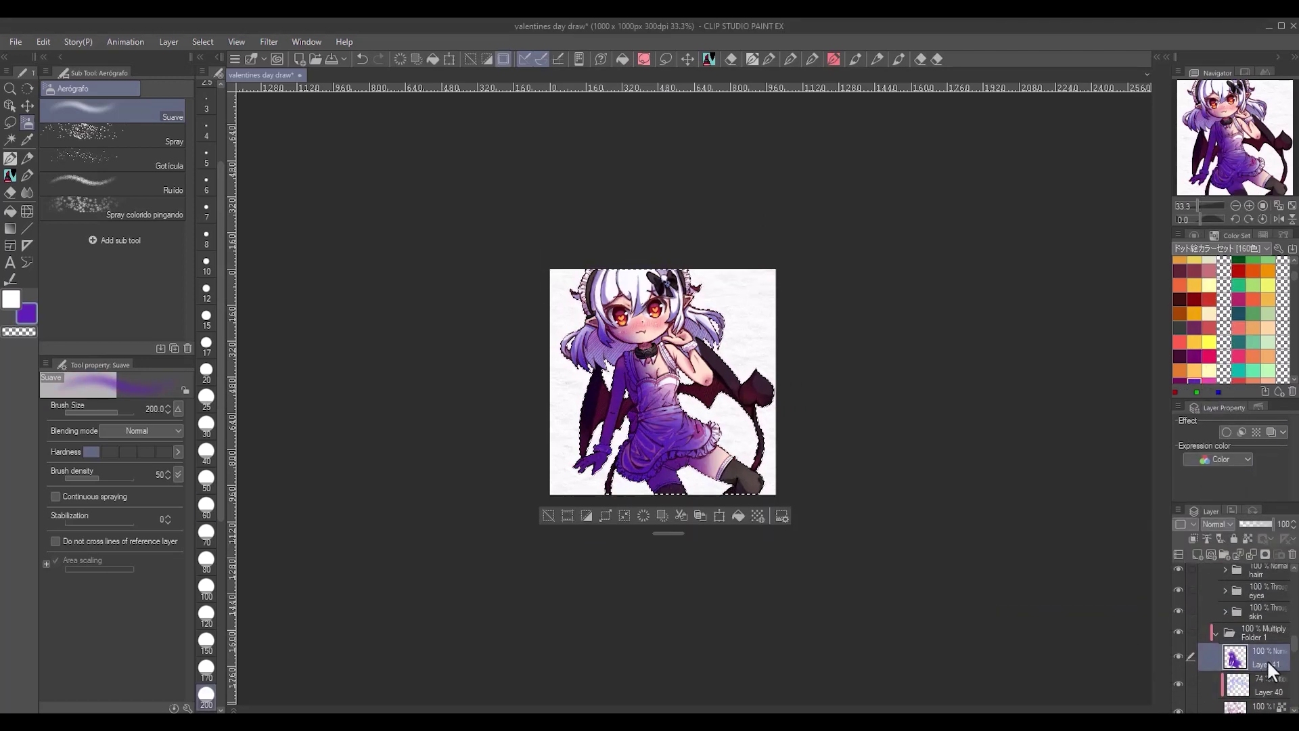
{"action": "left_click_drag", "start_coordinate": [1271, 670], "coordinate": [1252, 630]}
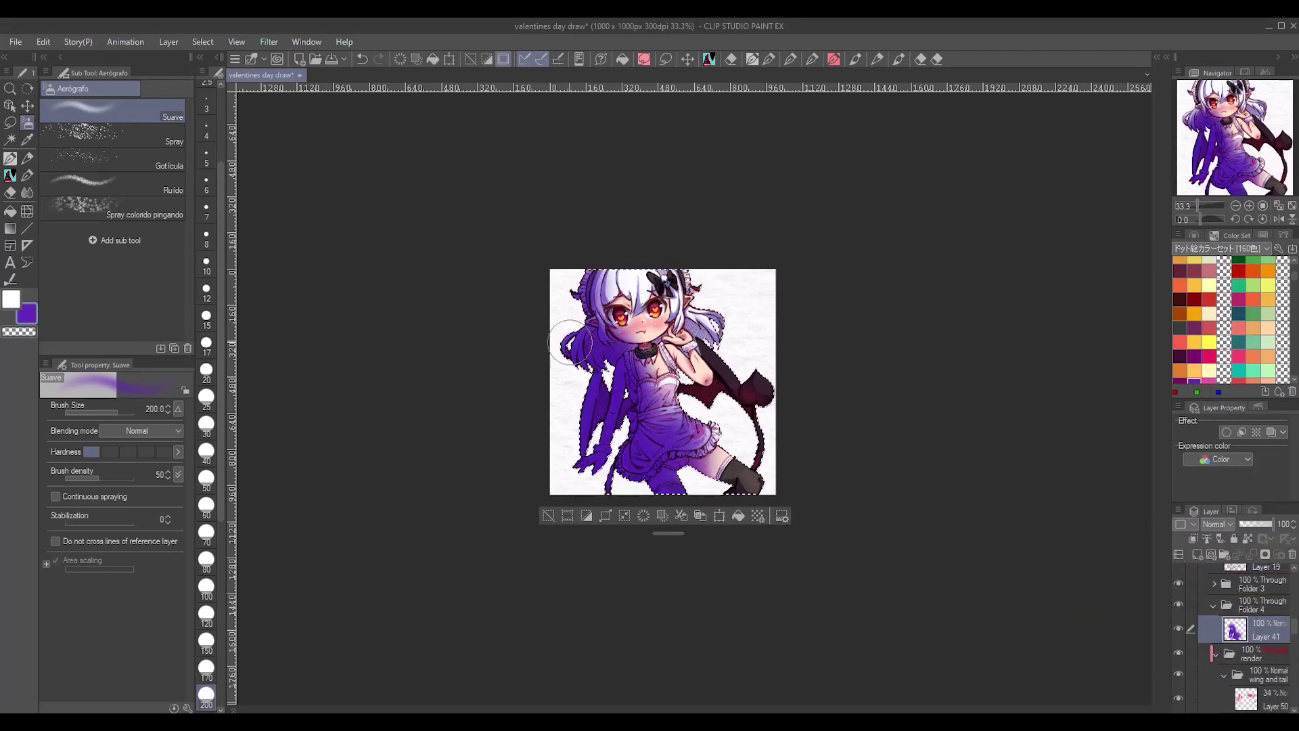
- Airbrush more colour over the selected figure, extending the purple, and set the layer to Overlay at 30% opacity
{"action": "mouse_move", "coordinate": [596, 298]}
{"action": "left_mouse_down"}
{"action": "mouse_move", "coordinate": [676, 379]}
{"action": "mouse_move", "coordinate": [499, 485]}
{"action": "left_mouse_up"}
{"action": "left_click", "coordinate": [1239, 329]}
{"action": "mouse_move", "coordinate": [575, 298]}
{"action": "left_mouse_down"}
{"action": "mouse_move", "coordinate": [711, 318]}
{"action": "mouse_move", "coordinate": [704, 304]}
{"action": "left_mouse_up"}
{"action": "left_click", "coordinate": [1210, 370]}
{"action": "left_click", "coordinate": [1216, 524]}
{"action": "mouse_move", "coordinate": [1272, 524]}
{"action": "left_mouse_down"}
{"action": "mouse_move", "coordinate": [1254, 526]}
{"action": "mouse_move", "coordinate": [1294, 530]}
{"action": "left_mouse_up"}
- Paint pink highlights on a new Add (Glow) layer with the T marker/base Coating 2 brush at size 8, and set the layer to 48% opacity
{"action": "left_click", "coordinate": [1265, 629]}
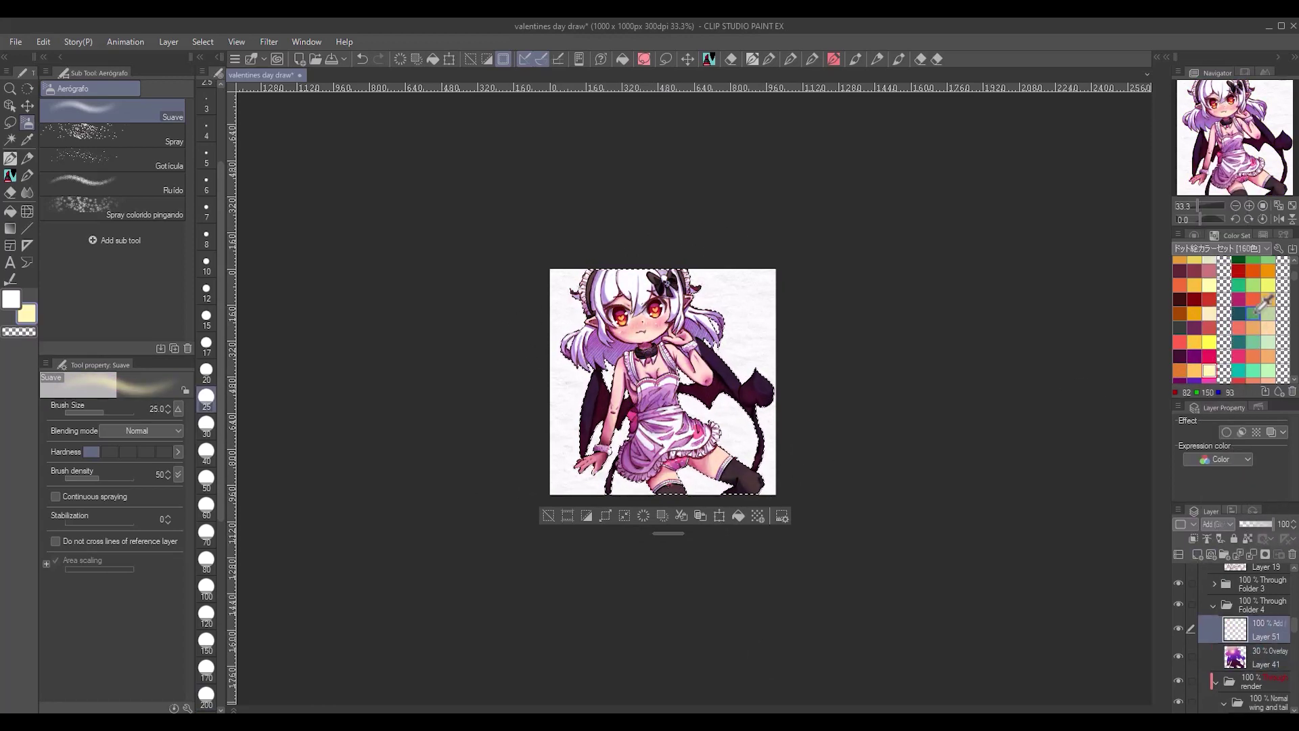
{"action": "left_click", "coordinate": [643, 59]}
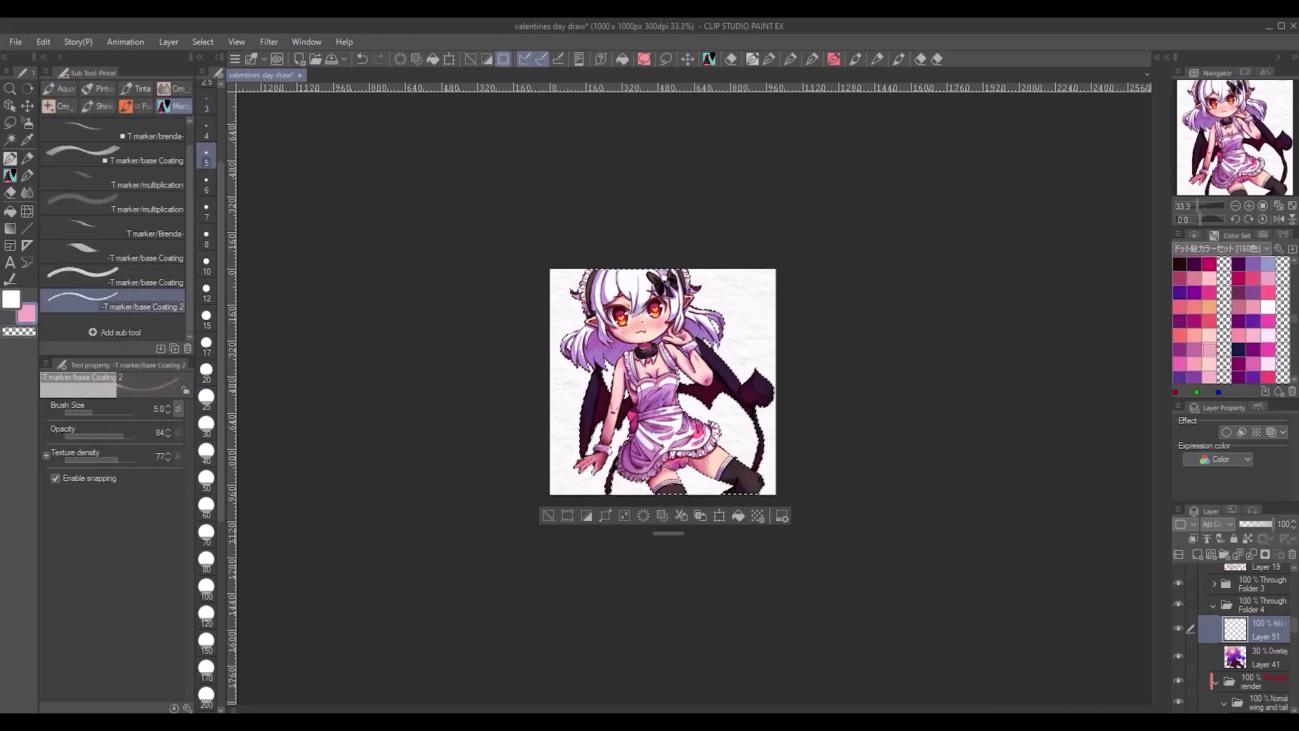
{"action": "left_click", "coordinate": [236, 41]}
{"action": "left_click", "coordinate": [310, 380]}
{"action": "left_click", "coordinate": [206, 316]}
{"action": "key", "text": "bracketleft"}
{"action": "key", "text": "bracketleft"}
{"action": "key", "text": "bracketleft"}
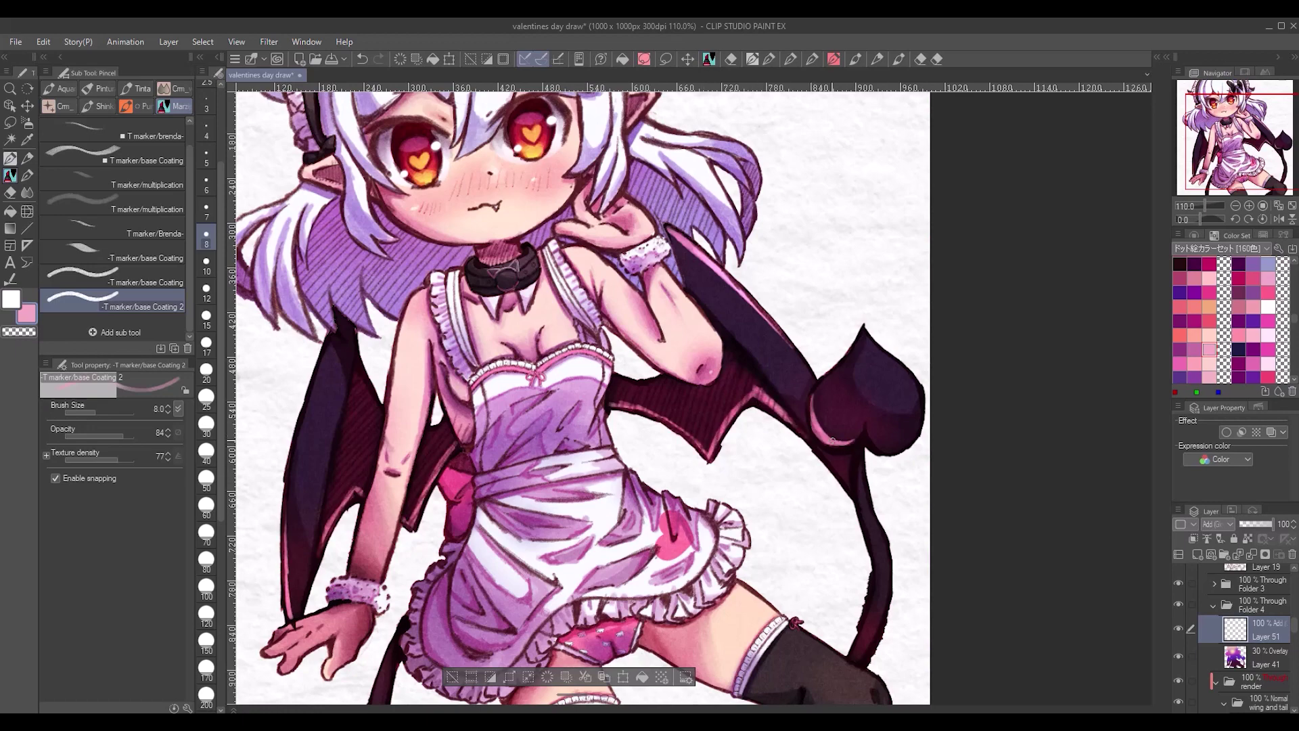
{"action": "scroll", "coordinate": [892, 371], "scroll_direction": "down", "scroll_amount": 3}
{"action": "left_click_drag", "start_coordinate": [1271, 524], "coordinate": [1255, 524]}
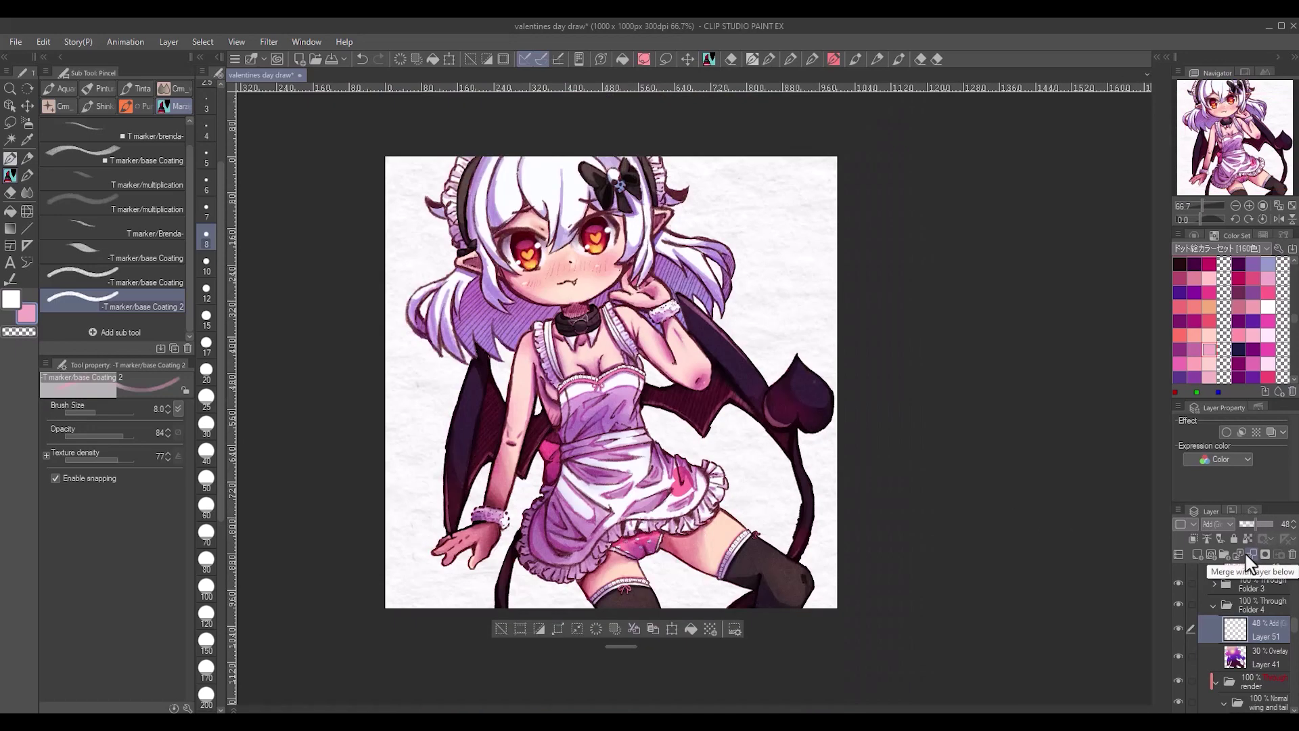
- Paint peach highlights on a second Add (Glow) layer with the T marker/base Coating 2 brush at size 5, and set it to 56% opacity
{"action": "scroll", "coordinate": [800, 580], "scroll_direction": "up", "scroll_amount": 2}
{"action": "scroll", "coordinate": [799, 580], "scroll_direction": "down", "scroll_amount": 1}
{"action": "scroll", "coordinate": [765, 552], "scroll_direction": "down", "scroll_amount": 1}
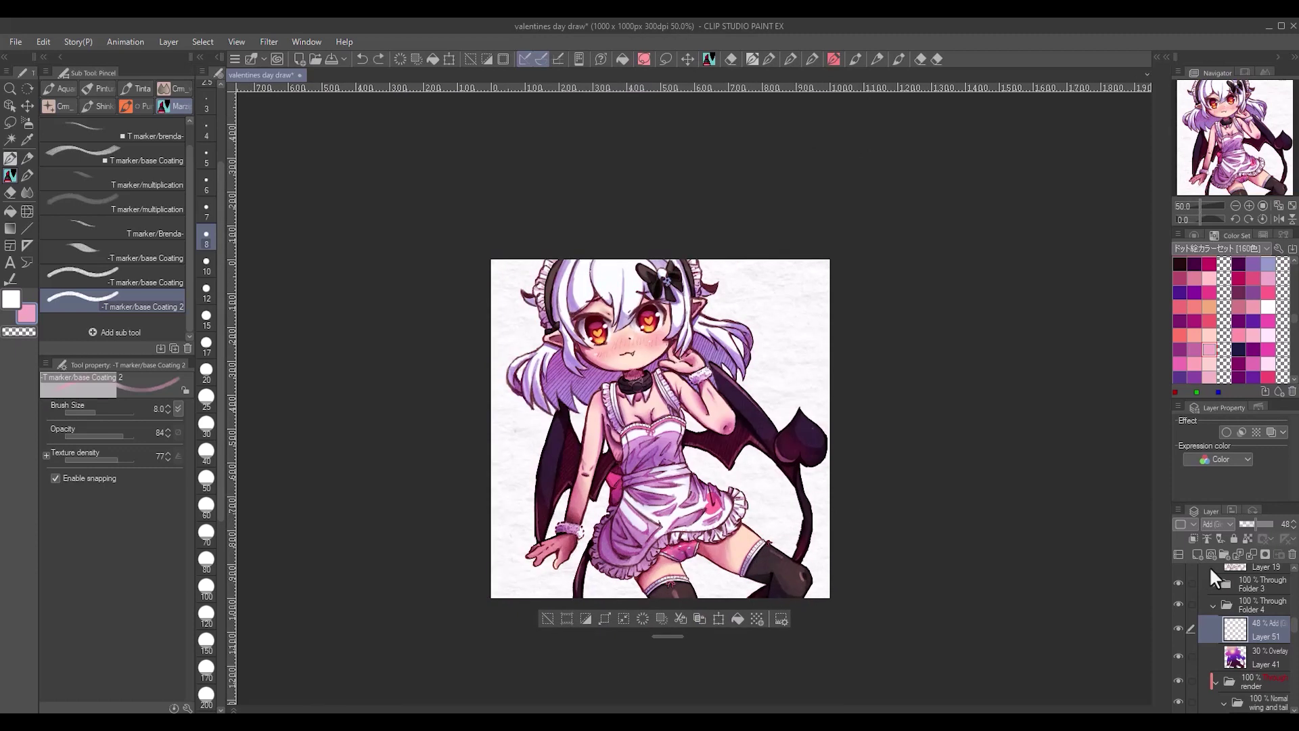
{"action": "key", "text": "b"}
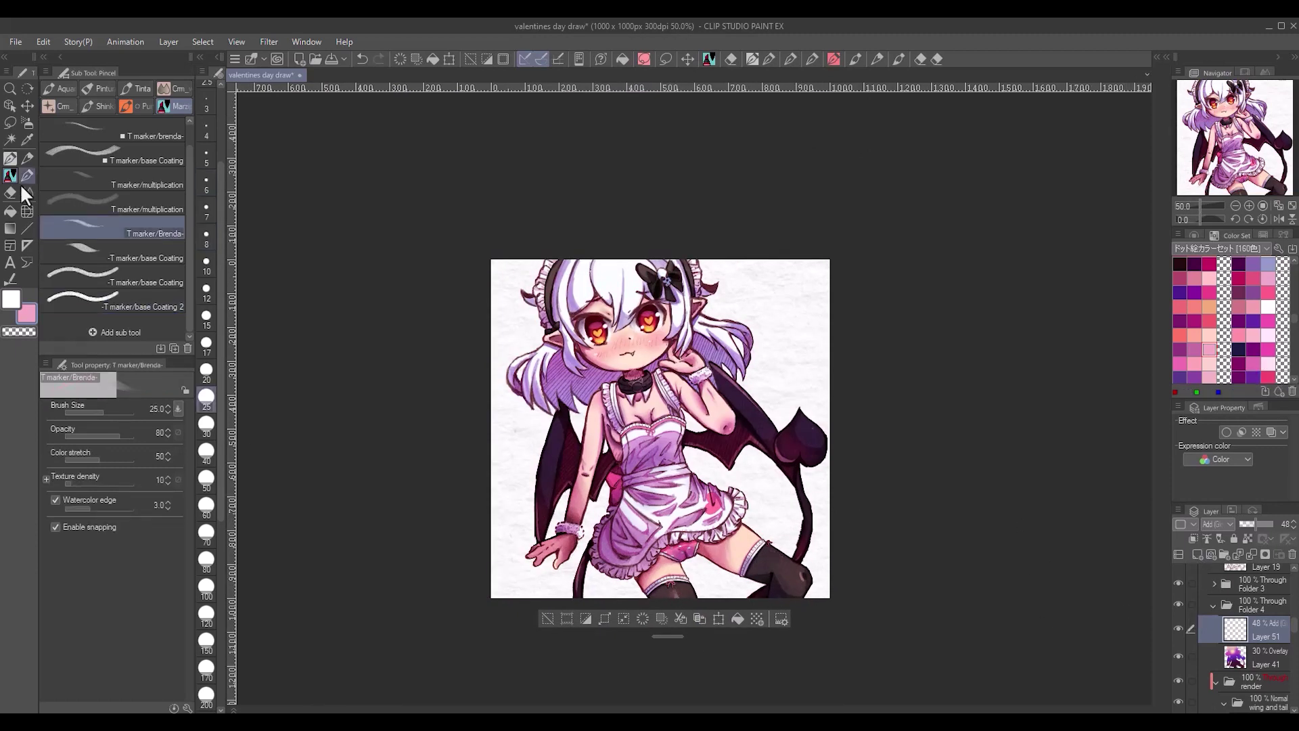
{"action": "left_click", "coordinate": [167, 306]}
{"action": "scroll", "coordinate": [691, 300], "scroll_direction": "up", "scroll_amount": 3}
{"action": "scroll", "coordinate": [632, 300], "scroll_direction": "down", "scroll_amount": 3}
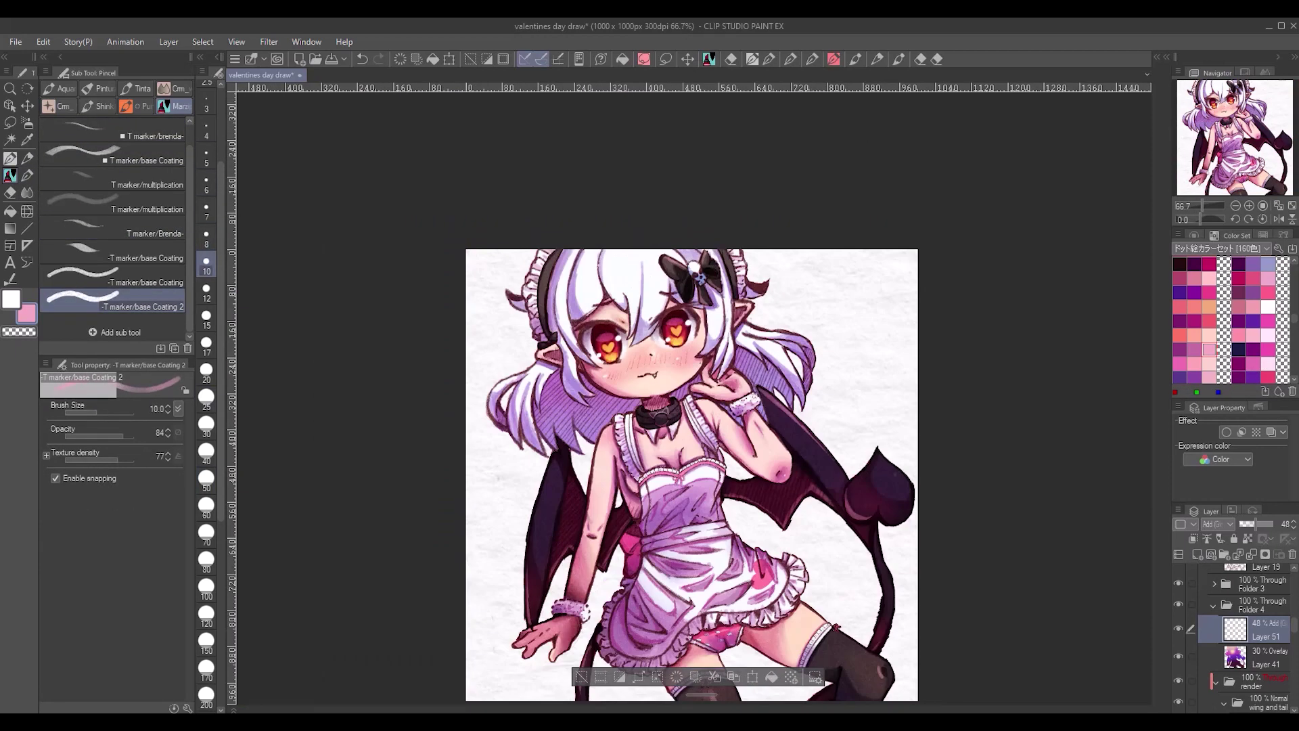
{"action": "key", "text": "ctrl+shift+n"}
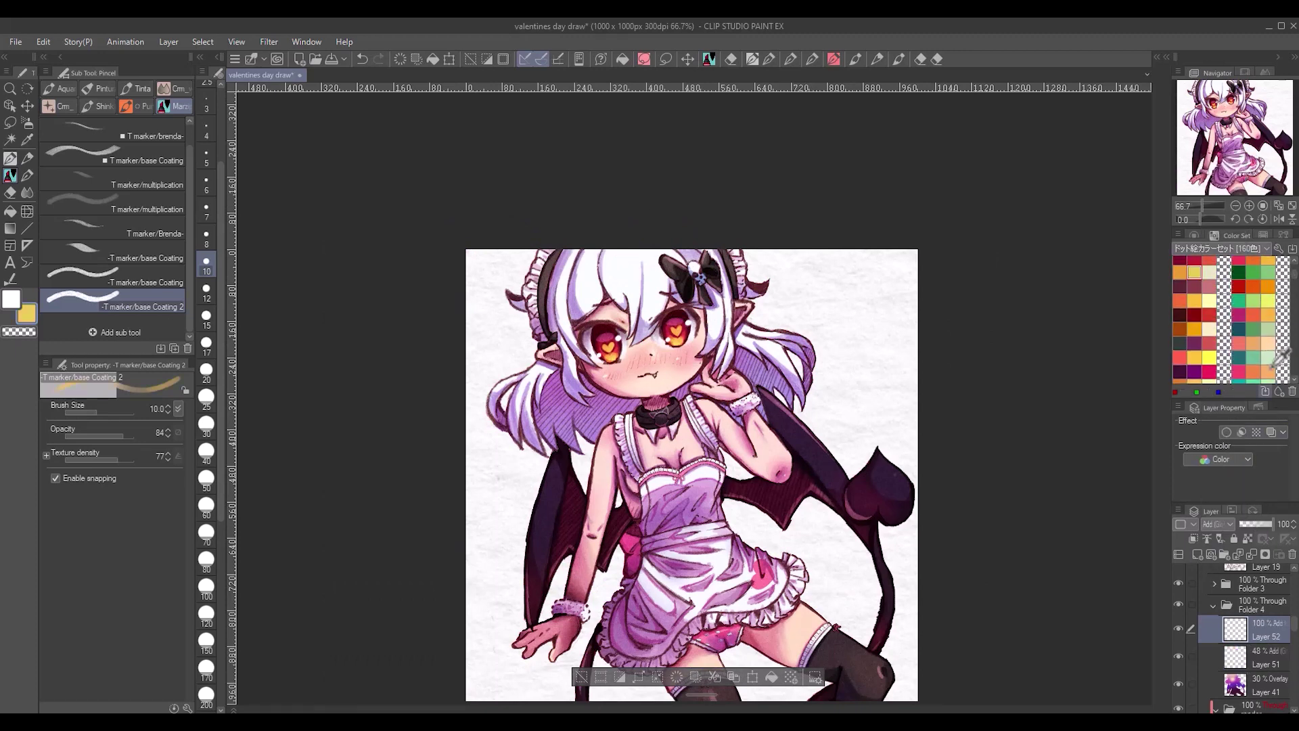
{"action": "key", "text": "ctrl+alt+0"}
{"action": "scroll", "coordinate": [829, 392], "scroll_direction": "down", "scroll_amount": 2}
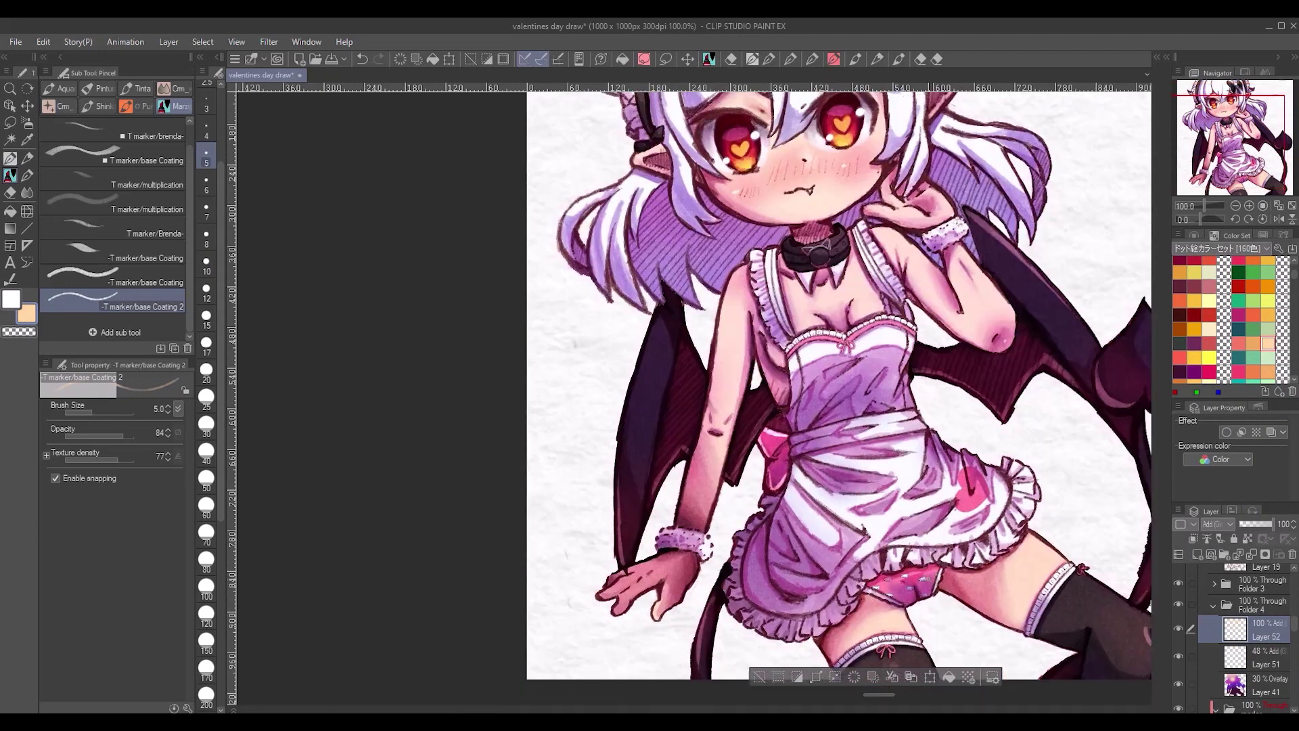
{"action": "key", "text": "ctrl+minus"}
{"action": "key", "text": "ctrl+minus"}
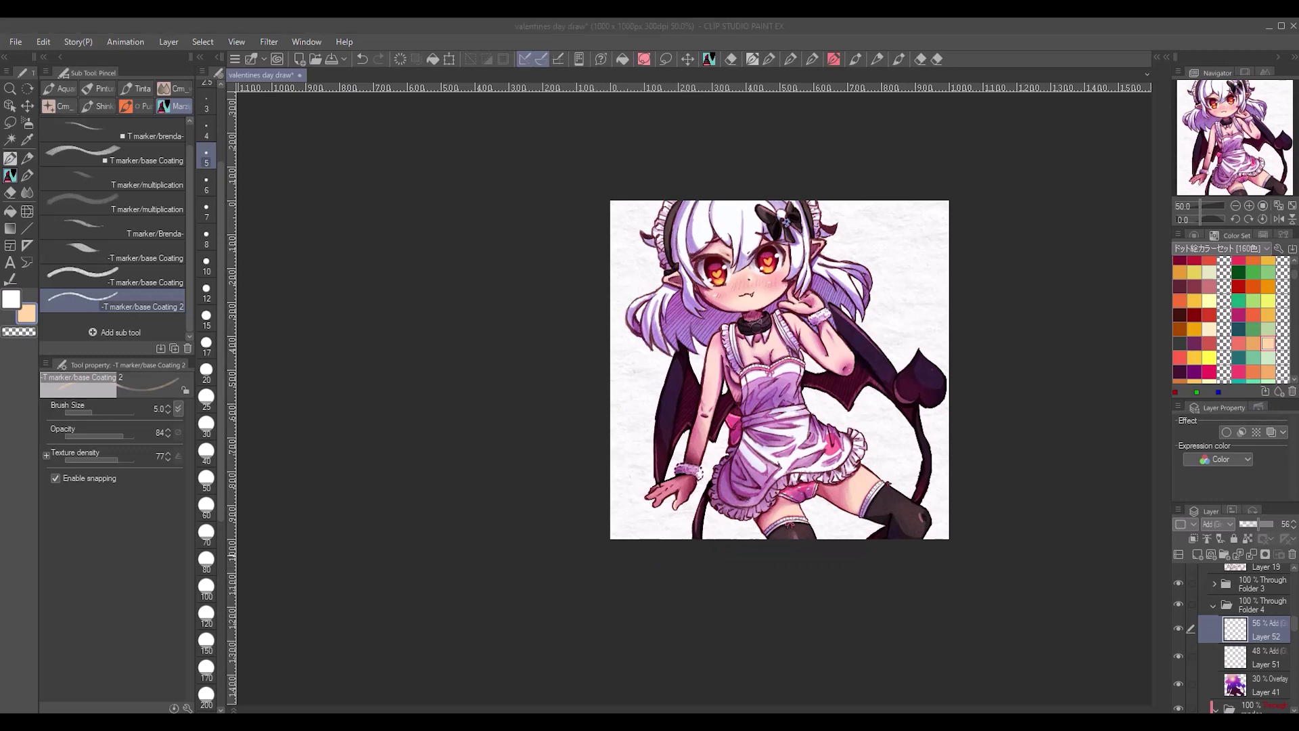
- Create a new layer just above the texture folder and airbrush a pink background at size 500, fading toward the canvas bottom
{"action": "scroll", "coordinate": [1239, 629], "scroll_direction": "down", "scroll_amount": 5}
{"action": "left_click", "coordinate": [1249, 677]}
{"action": "key", "text": "ctrl+shift+n"}
{"action": "key", "text": "w"}
{"action": "key", "text": "ctrl+a"}
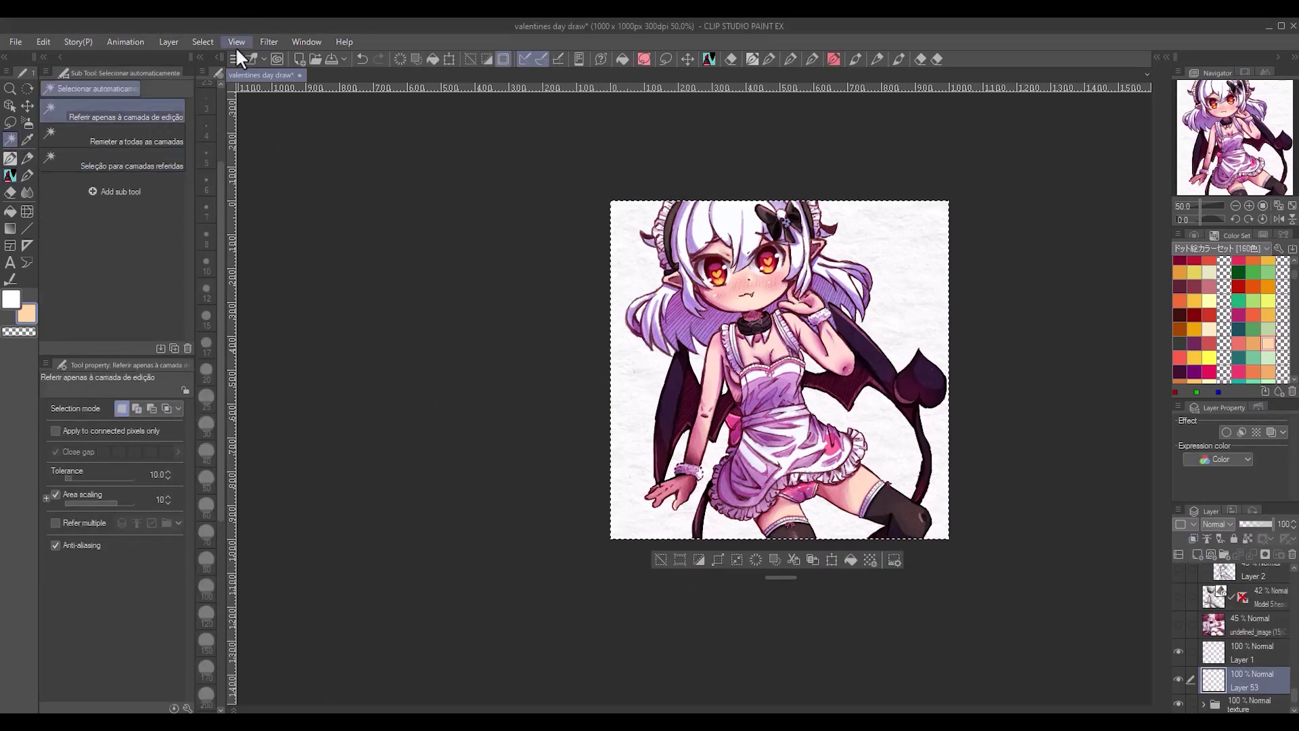
{"action": "left_click", "coordinate": [27, 123]}
{"action": "scroll", "coordinate": [1218, 318], "scroll_direction": "down", "scroll_amount": 5}
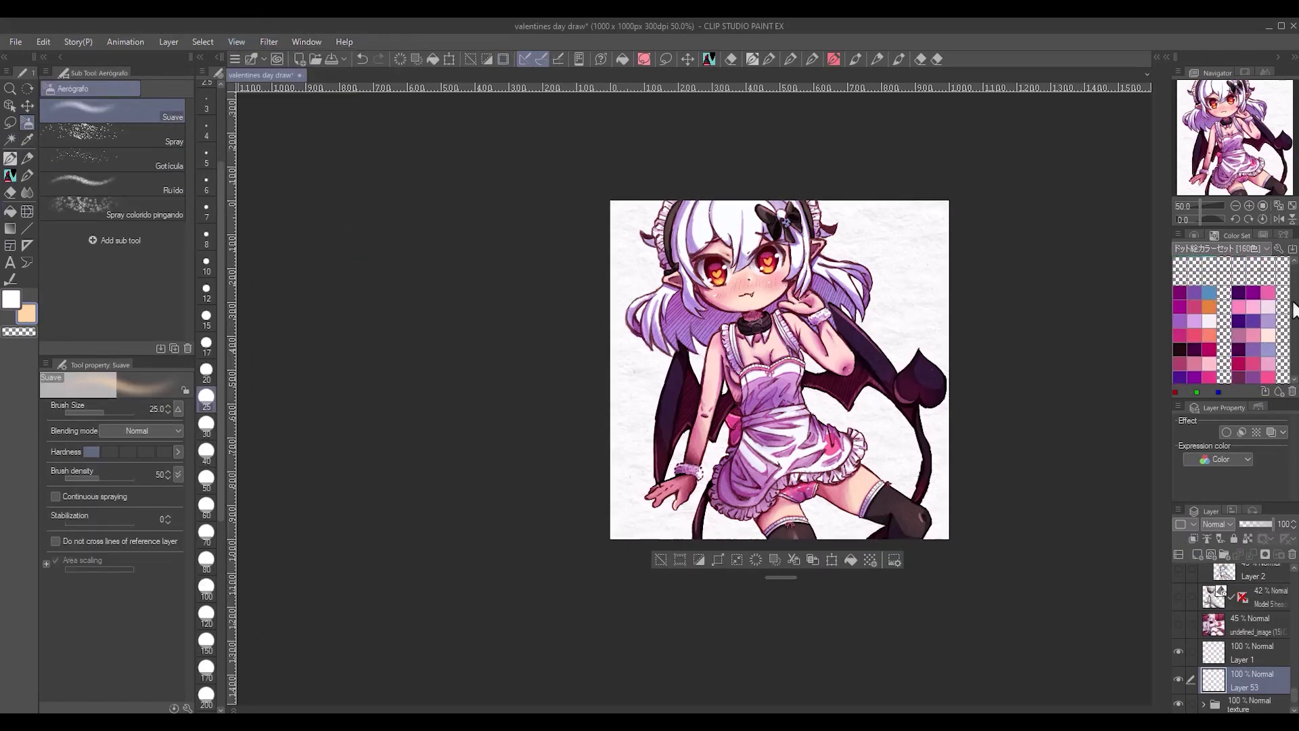
{"action": "left_click", "coordinate": [1180, 312]}
{"action": "scroll", "coordinate": [206, 542], "scroll_direction": "down", "scroll_amount": 3}
{"action": "left_click", "coordinate": [206, 653]}
{"action": "left_click_drag", "start_coordinate": [668, 318], "coordinate": [1117, 479]}
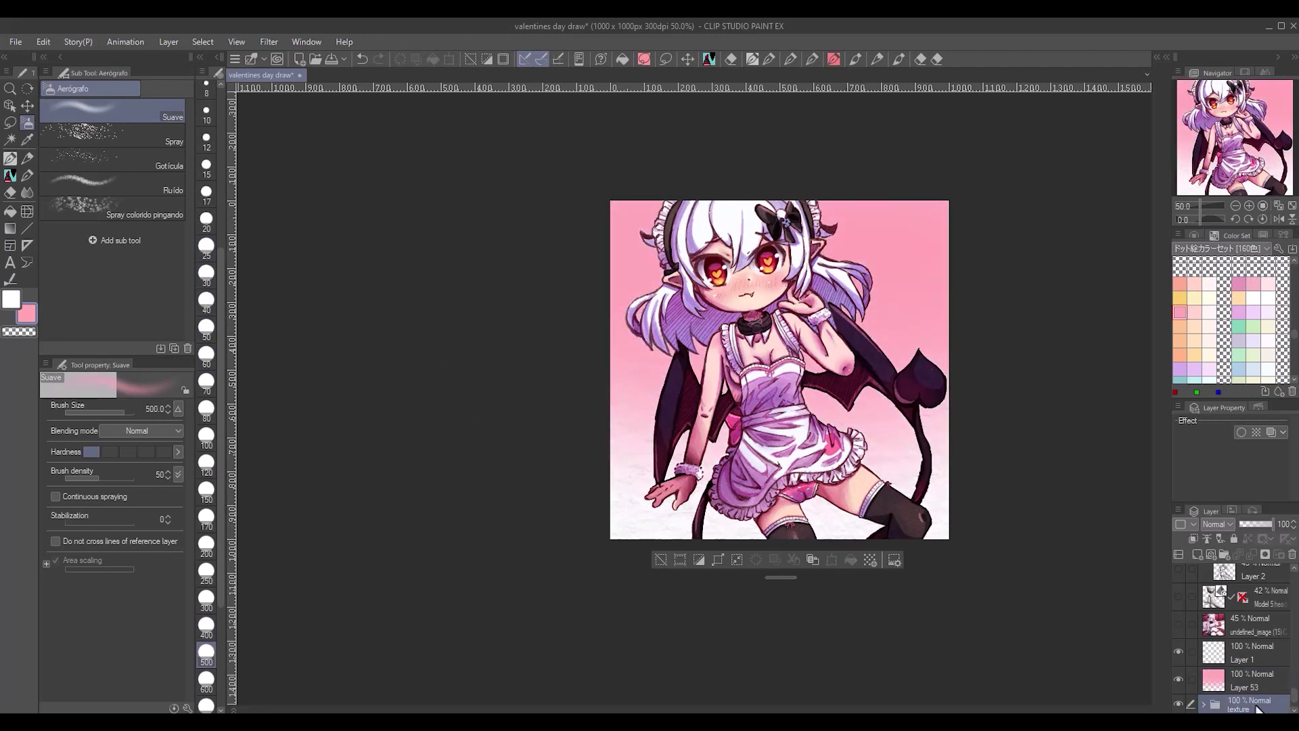
- Place a copy of the texture folder above the background layer and airbrush the background from magenta down to pale yellow at size 500
{"action": "left_click", "coordinate": [1239, 262]}
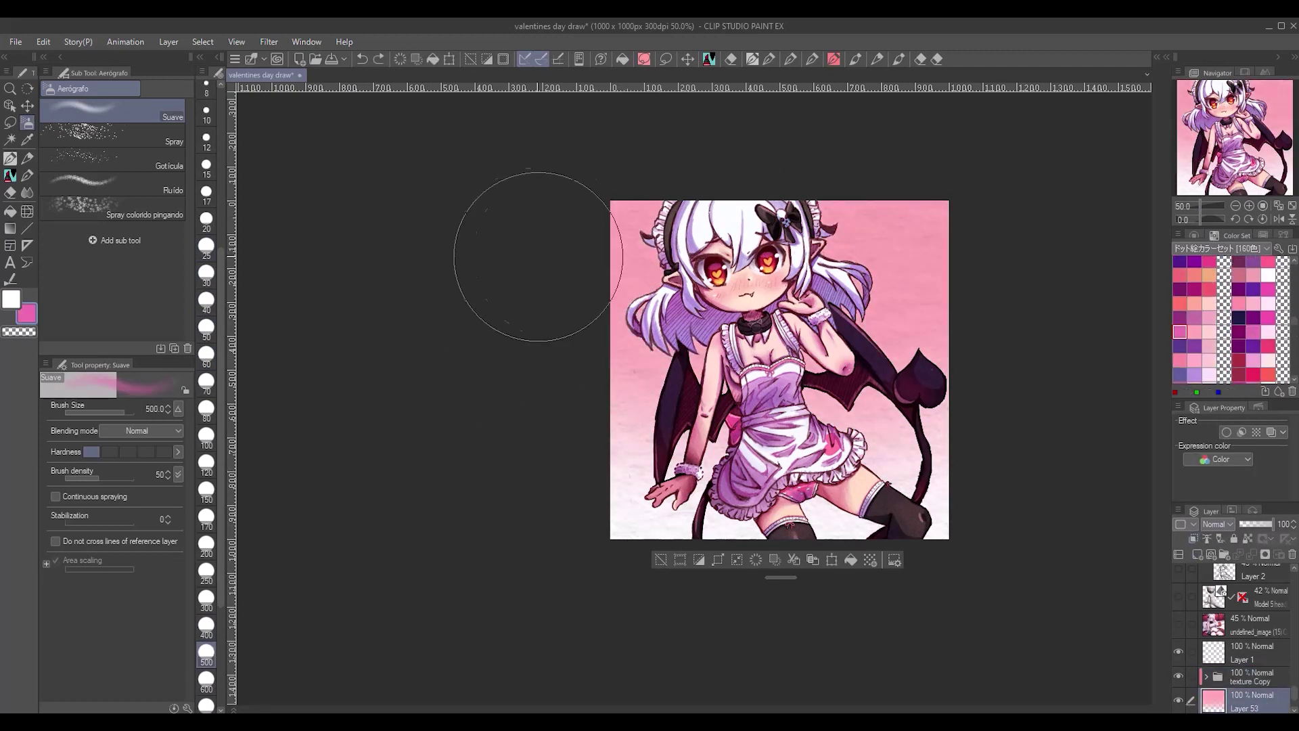
{"action": "left_click_drag", "start_coordinate": [537, 247], "coordinate": [880, 366]}
{"action": "left_click", "coordinate": [1195, 318]}
{"action": "left_click_drag", "start_coordinate": [934, 324], "coordinate": [660, 338]}
{"action": "left_click", "coordinate": [1180, 332]}
{"action": "mouse_move", "coordinate": [900, 474]}
{"action": "left_mouse_down"}
{"action": "mouse_move", "coordinate": [957, 420]}
{"action": "mouse_move", "coordinate": [677, 440]}
{"action": "left_mouse_up"}
{"action": "scroll", "coordinate": [647, 585], "scroll_direction": "down", "scroll_amount": 1}
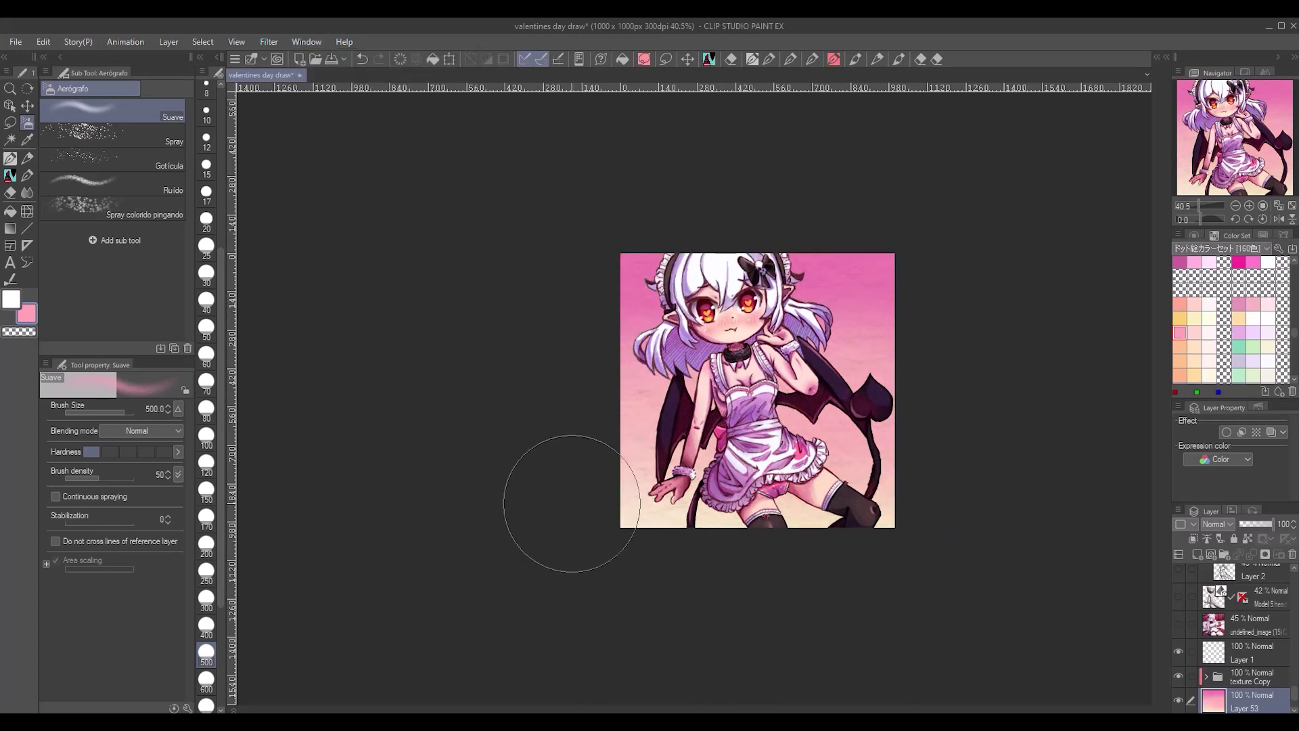
- Scatter pink hearts over the background with the Hand-drawn Hearts Deco brush at size 60 on a new Multiply layer, 44% opacity
{"action": "left_click", "coordinate": [25, 176]}
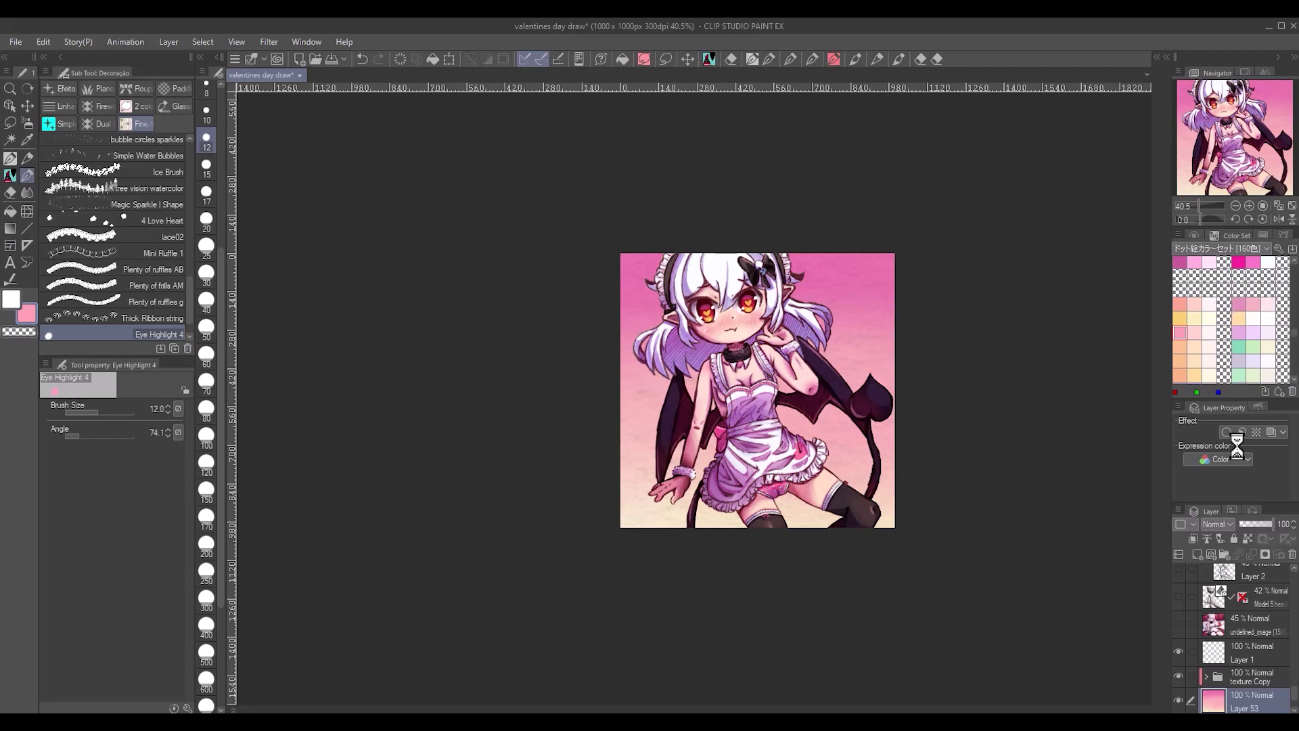
{"action": "left_click", "coordinate": [1269, 355]}
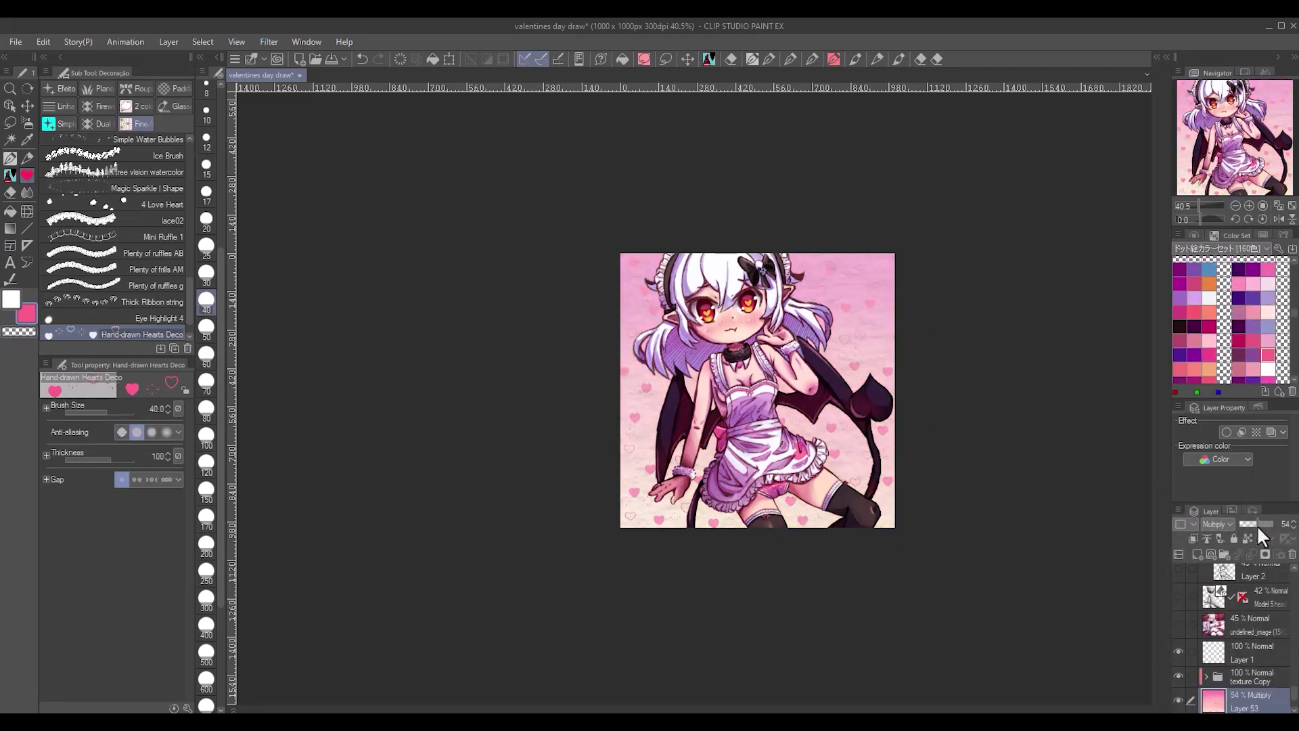
{"action": "key", "text": "ctrl+z"}
{"action": "key", "text": "ctrl+shift+n"}
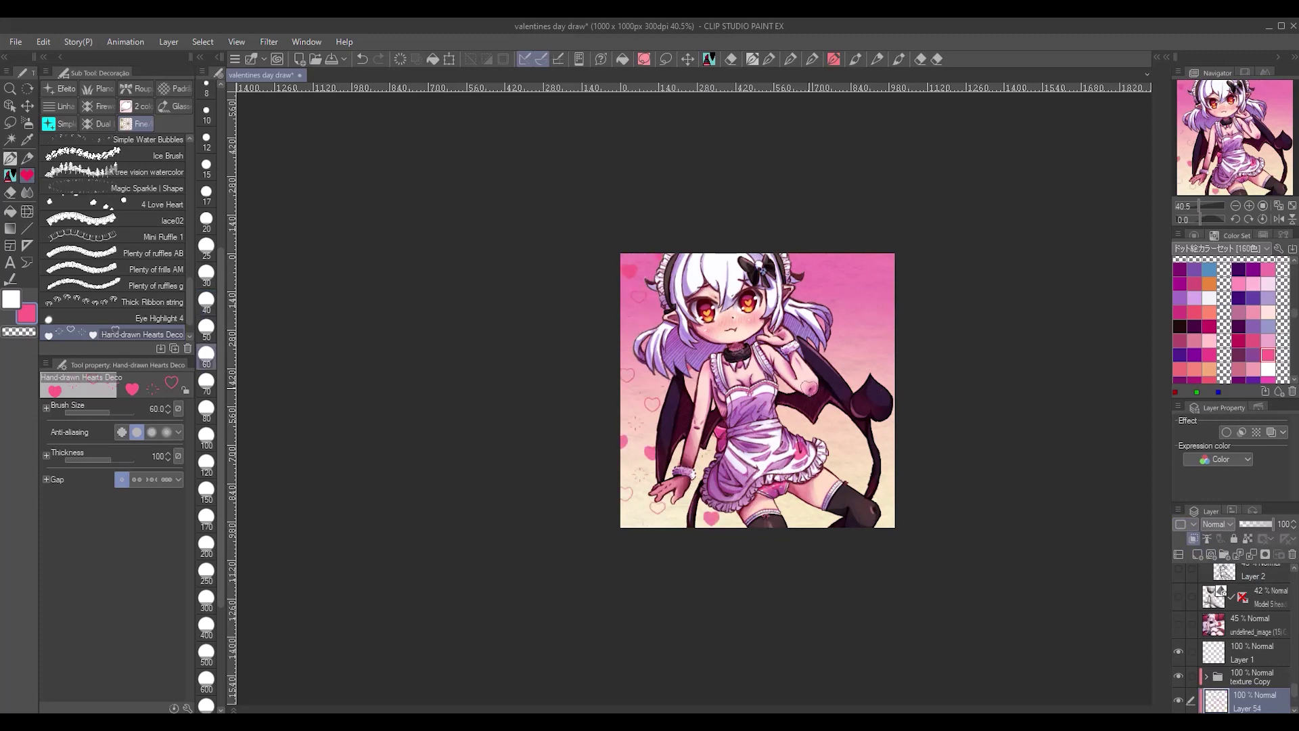
{"action": "left_click_drag", "start_coordinate": [1260, 524], "coordinate": [1242, 529]}
{"action": "key", "text": "ctrl+minus"}
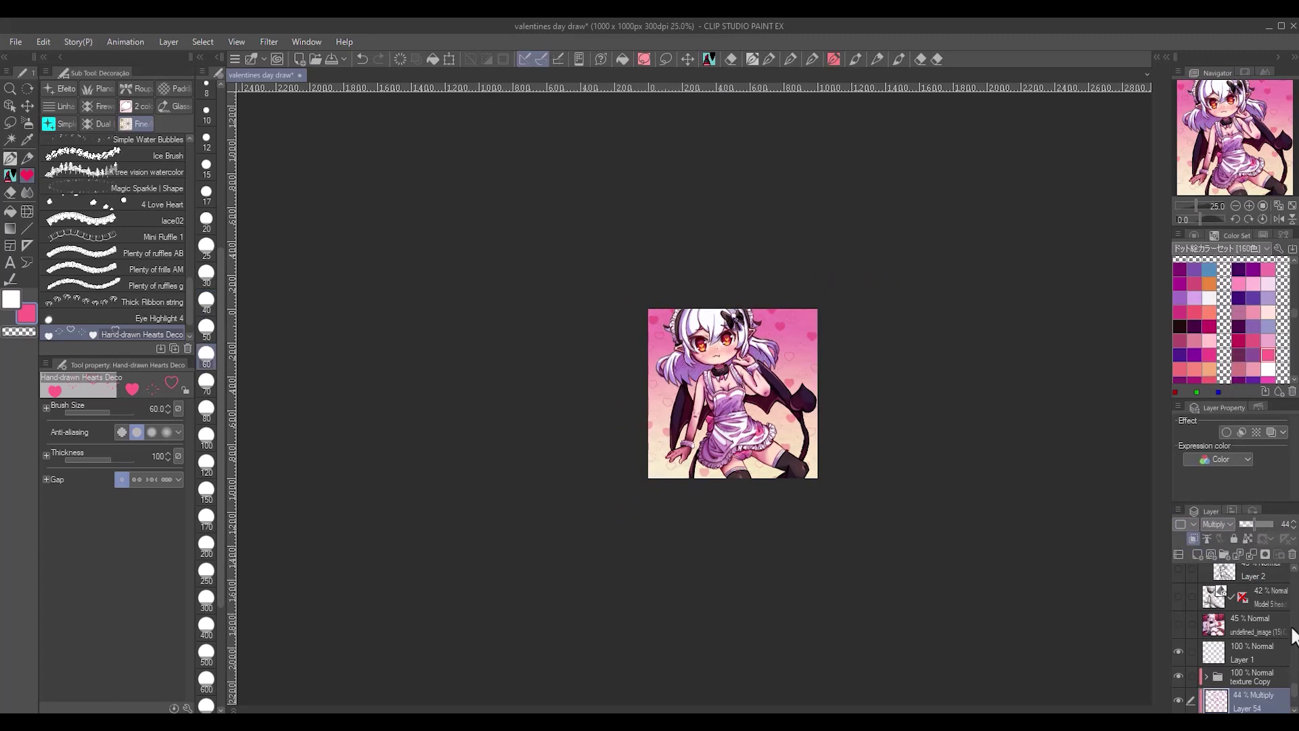
- Move another copy of the texture folder near the top of the layer stack, with a new layer beneath it
{"action": "scroll", "coordinate": [1264, 628], "scroll_direction": "down", "scroll_amount": 3}
{"action": "scroll", "coordinate": [1264, 609], "scroll_direction": "up", "scroll_amount": 5}
{"action": "left_click", "coordinate": [1258, 677]}
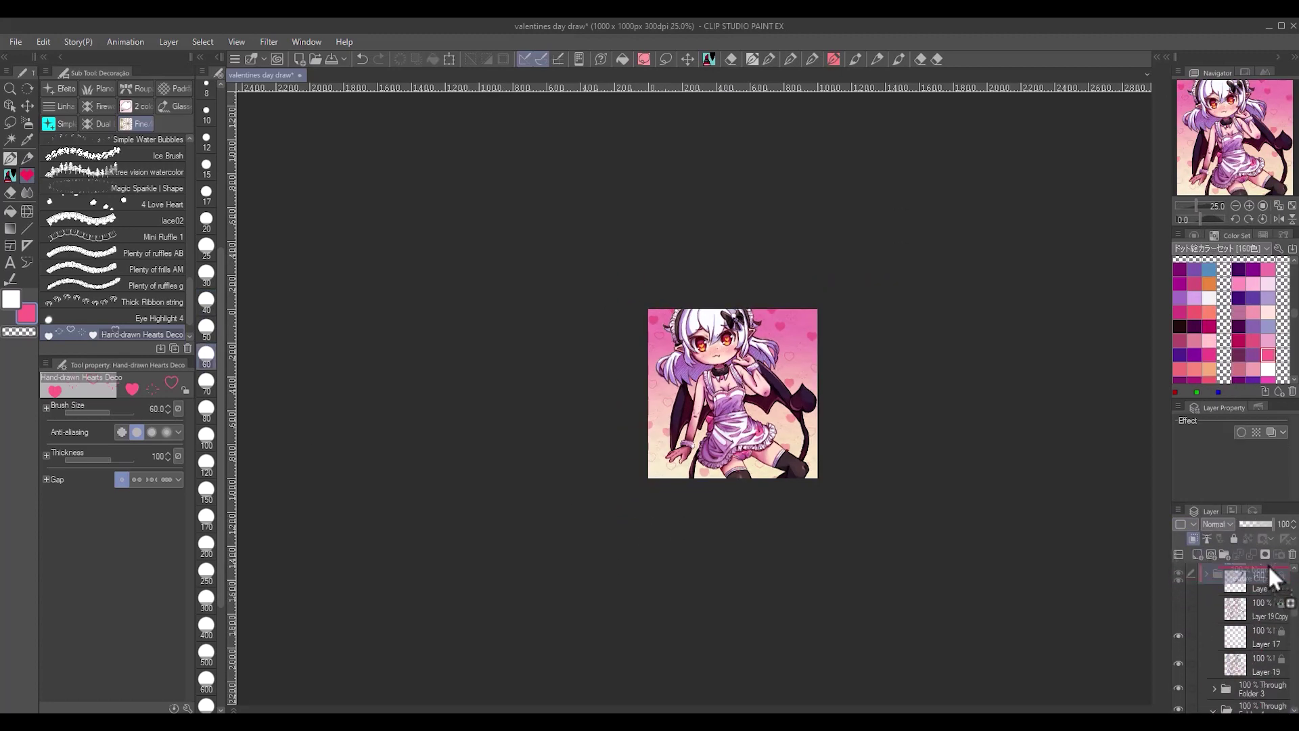
{"action": "key", "text": "ctrl+shift+n"}
- Add the text "Happy" in pale pink at size 30 on the background beside the hair bow
{"action": "left_click", "coordinate": [10, 263]}
{"action": "scroll", "coordinate": [781, 341], "scroll_direction": "up", "scroll_amount": 3}
{"action": "left_click", "coordinate": [725, 297]}
{"action": "scroll", "coordinate": [1232, 318], "scroll_direction": "down", "scroll_amount": 3}
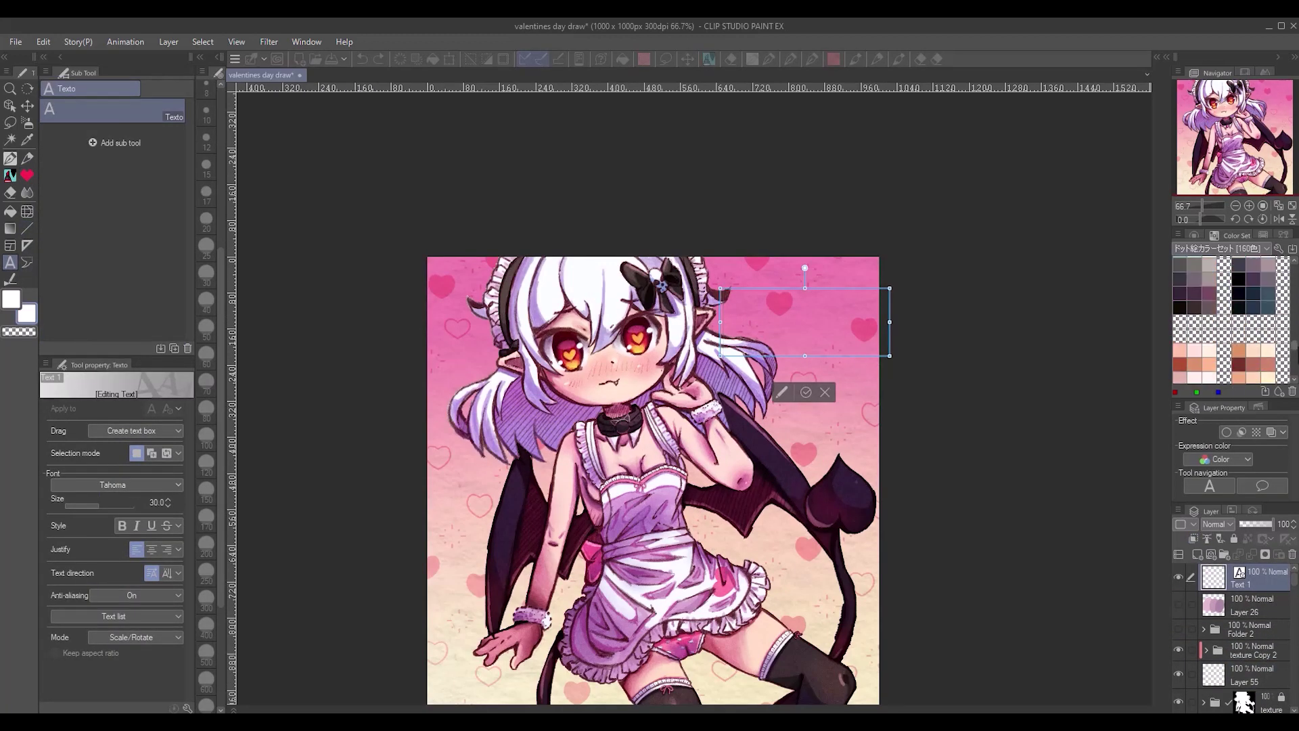
{"action": "left_click", "coordinate": [1194, 343]}
{"action": "type", "text": "Happy"}
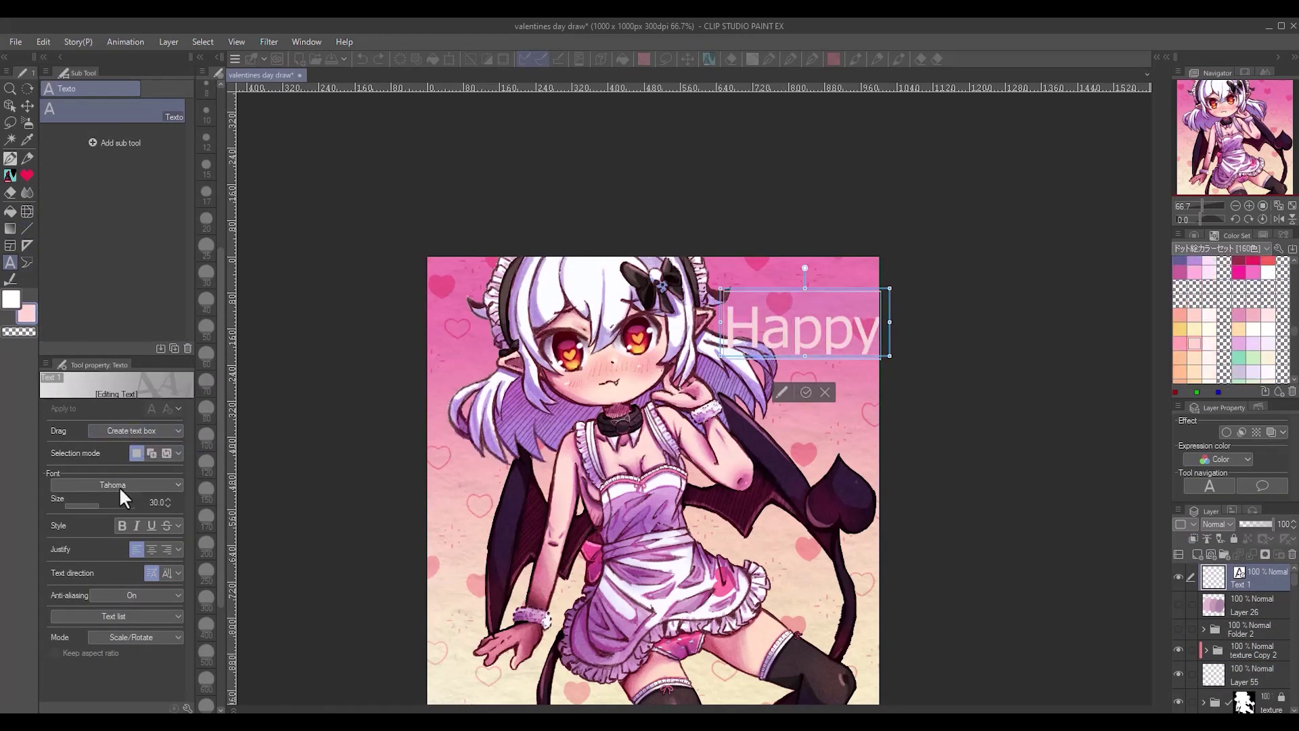
- Try the Fair Prosper font on the "Happy" text and set it to Christmas Bella
{"action": "left_click", "coordinate": [119, 486]}
{"action": "left_click", "coordinate": [115, 607]}
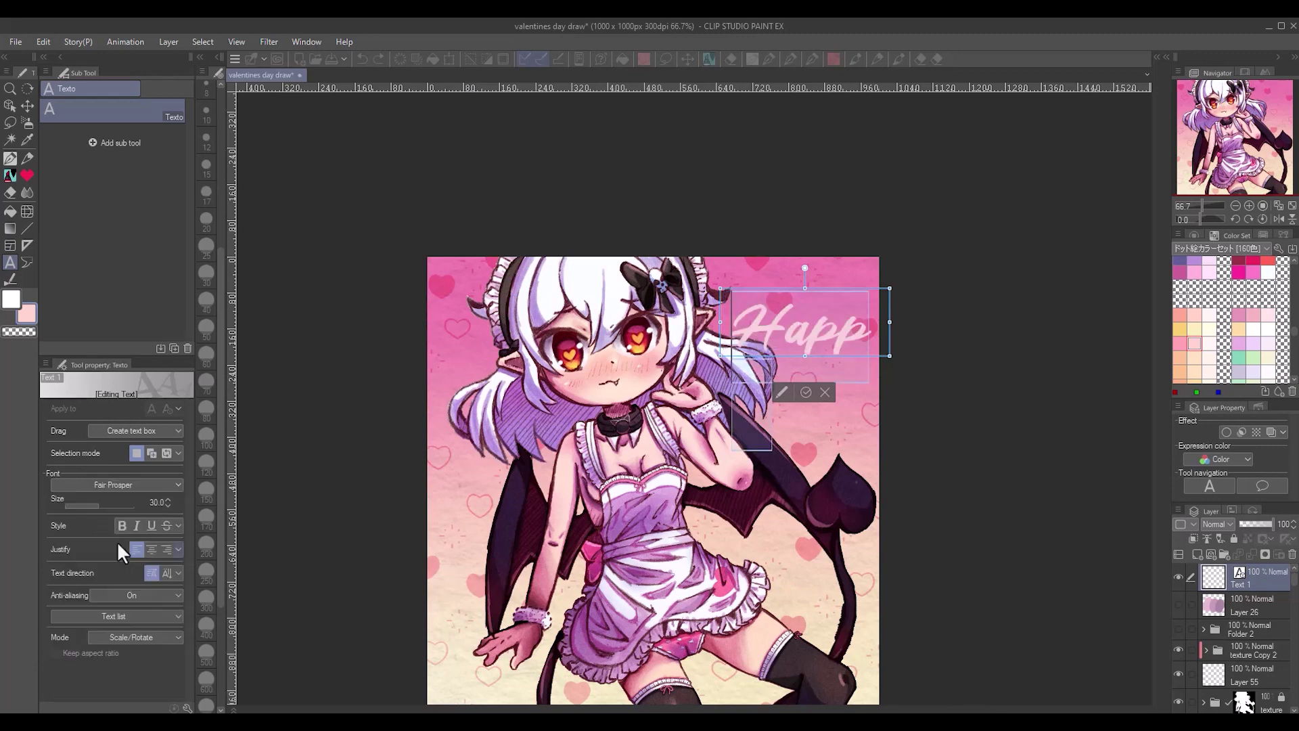
{"action": "left_click", "coordinate": [117, 485]}
{"action": "left_click", "coordinate": [117, 567]}
- Add a second text reading "Valentine's day" below "Happy" and enlarge its text box
{"action": "left_click", "coordinate": [813, 417]}
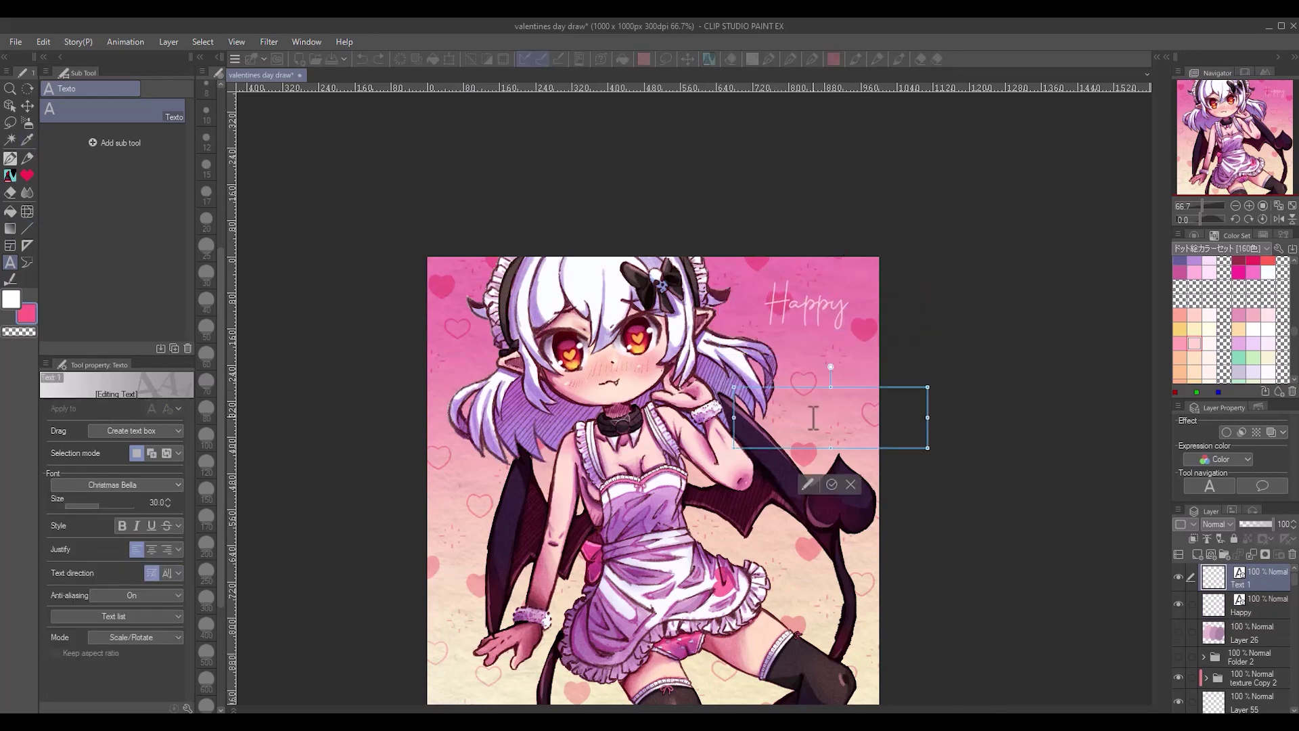
{"action": "type", "text": "Valentine's day"}
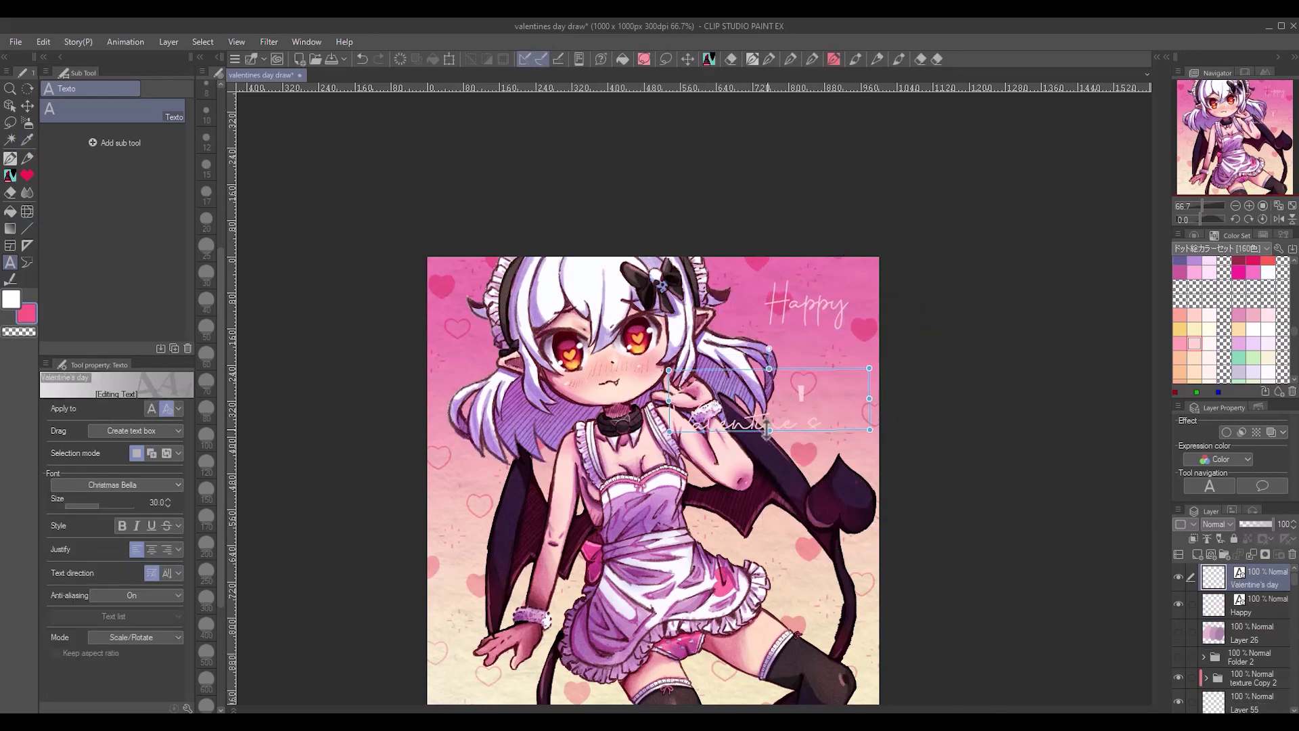
{"action": "left_click_drag", "start_coordinate": [885, 449], "coordinate": [903, 533]}
- Set the "Valentine's day" text to the Spring in May font and move it over the left hair tail and collar
{"action": "left_click", "coordinate": [178, 485]}
{"action": "left_click", "coordinate": [175, 501]}
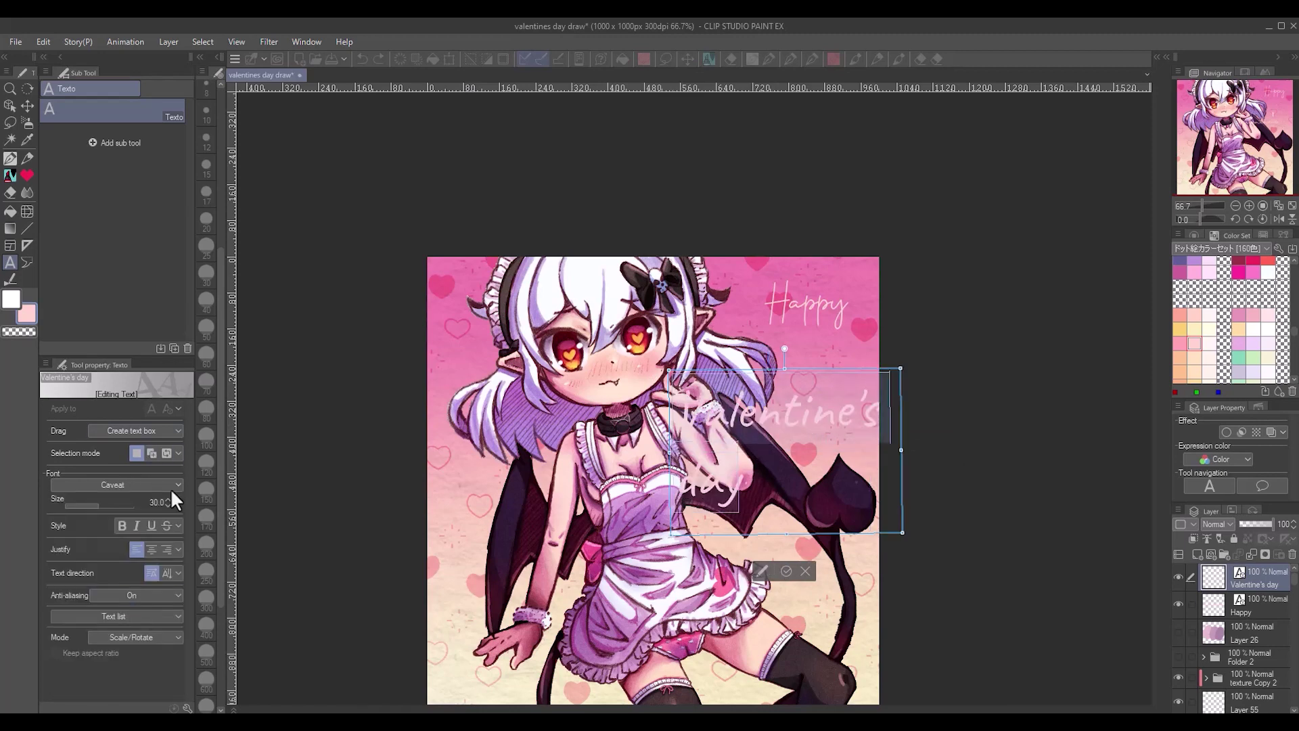
{"action": "scroll", "coordinate": [146, 488], "scroll_direction": "down", "scroll_amount": 4}
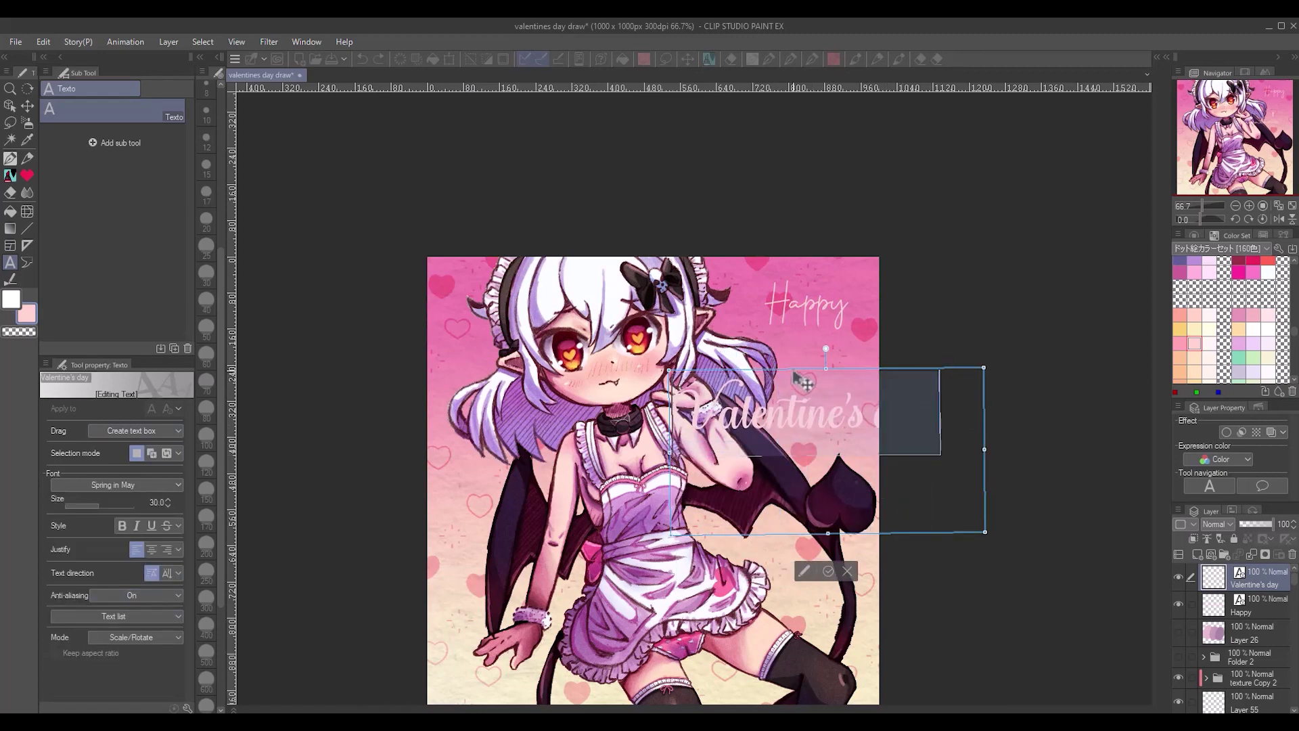
{"action": "left_click_drag", "start_coordinate": [803, 382], "coordinate": [588, 394]}
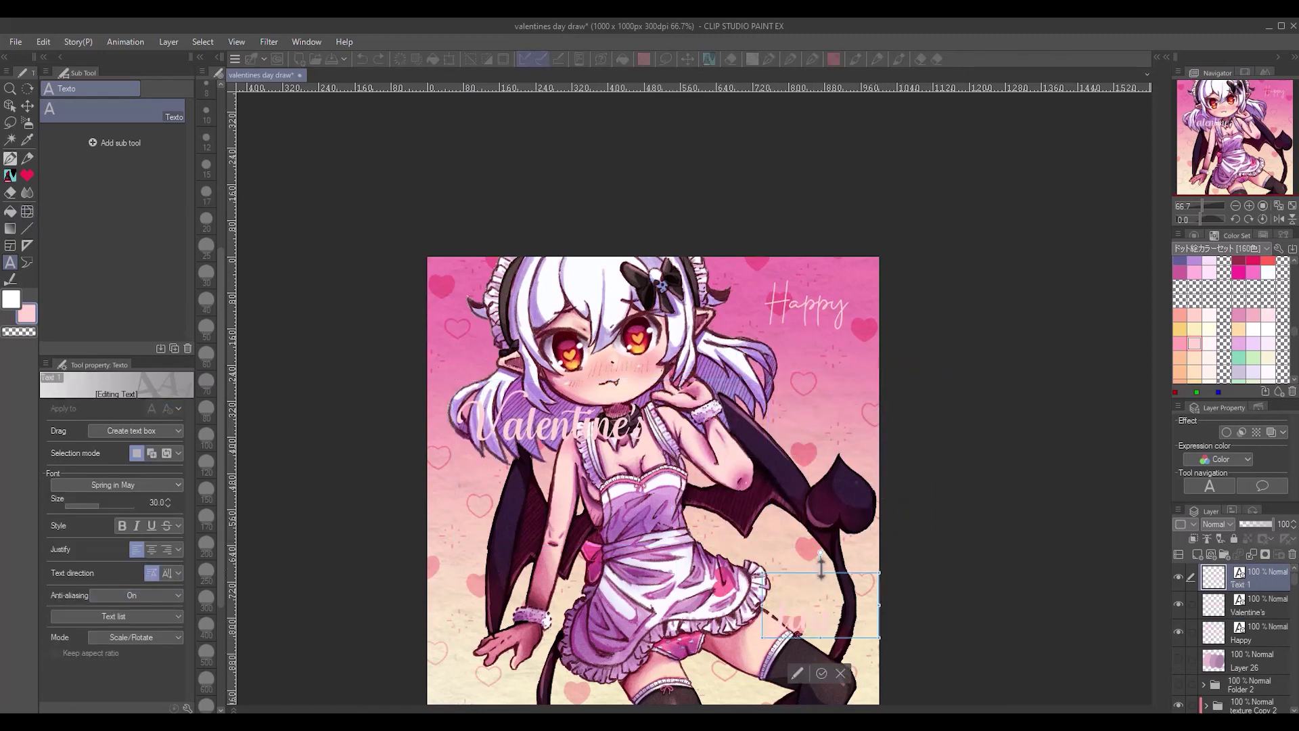
- Place "Happy" above "Valentine's", rotate both texts about 26 degrees counterclockwise and move them onto the background beside the hair bow
{"action": "left_click_drag", "start_coordinate": [829, 294], "coordinate": [563, 349]}
{"action": "key", "text": "m"}
{"action": "left_click", "coordinate": [1252, 605], "text": "ctrl"}
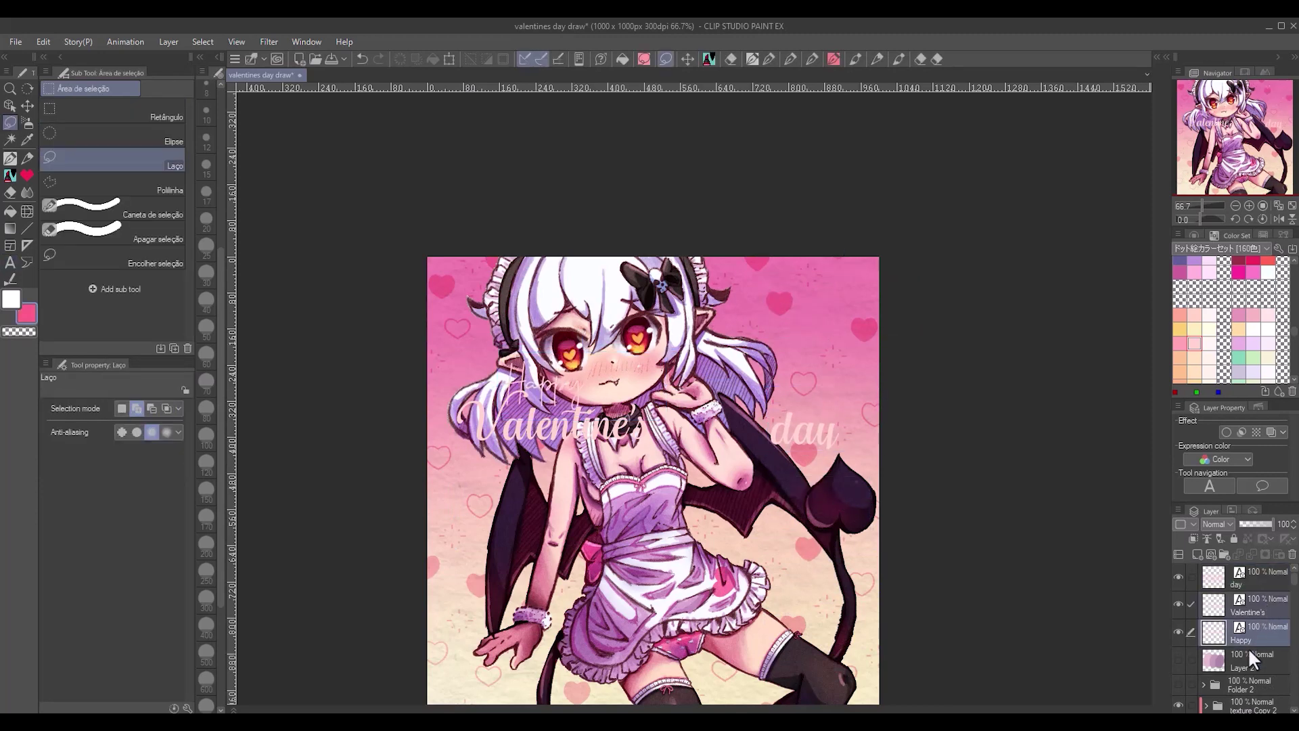
{"action": "key", "text": "ctrl+t"}
{"action": "left_click_drag", "start_coordinate": [730, 330], "coordinate": [943, 183]}
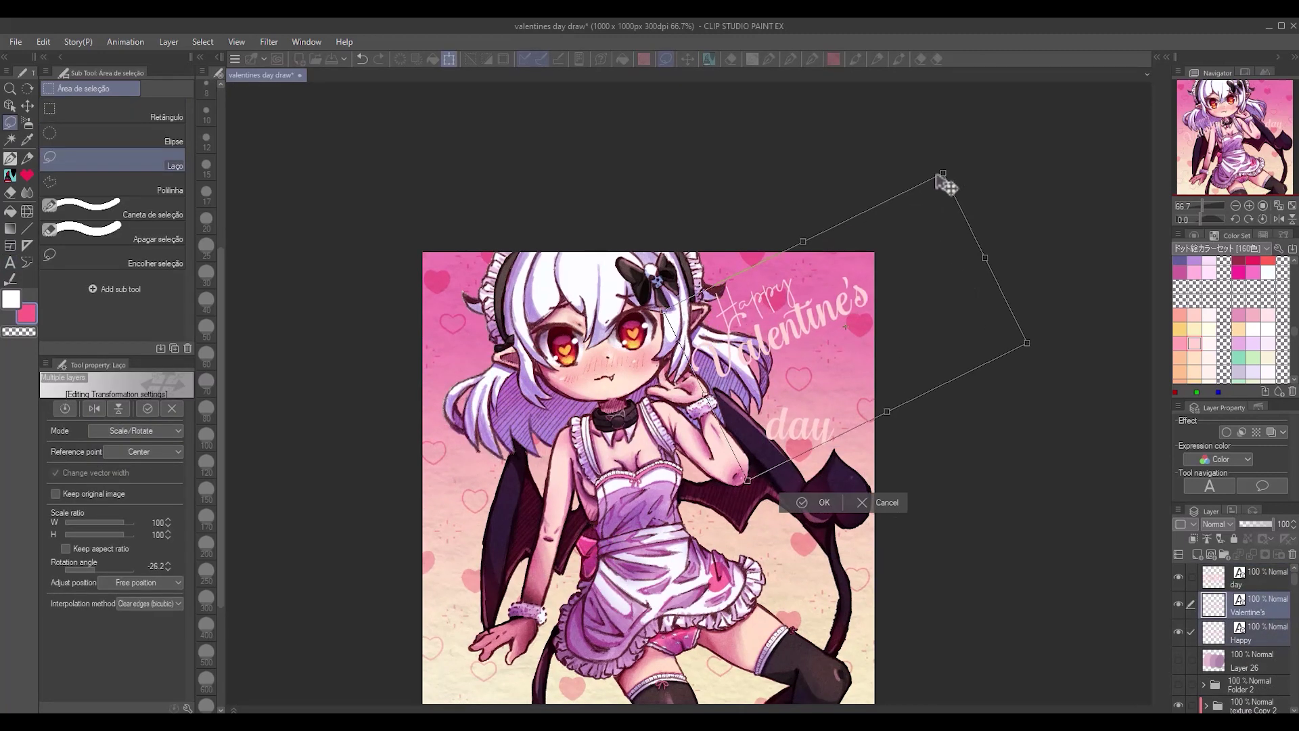
{"action": "key", "text": "Return"}
- Rotate "day" about 32 degrees counterclockwise, place it just beneath "Valentine's" and nudge "Happy" to align with the lettering
{"action": "left_click", "coordinate": [1252, 577]}
{"action": "key", "text": "ctrl+t"}
{"action": "left_click_drag", "start_coordinate": [873, 406], "coordinate": [890, 348]}
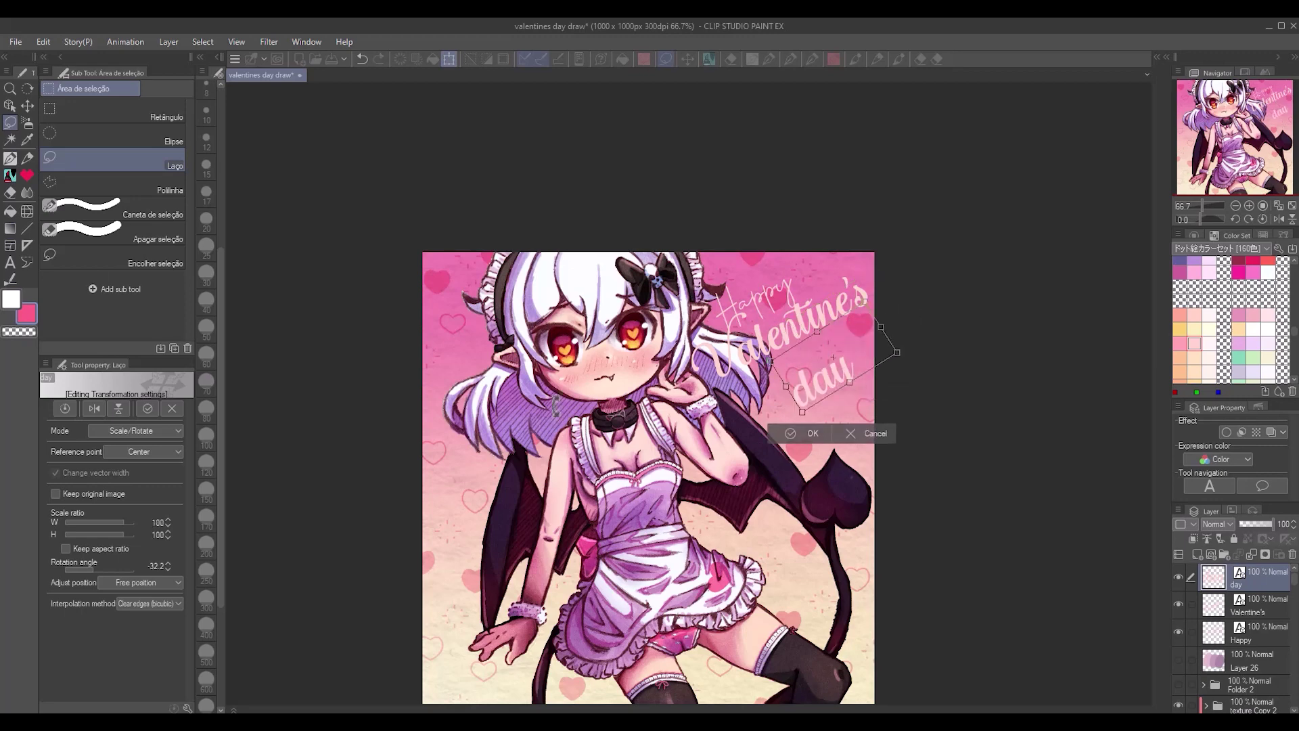
{"action": "key", "text": "Return"}
{"action": "key", "text": "t"}
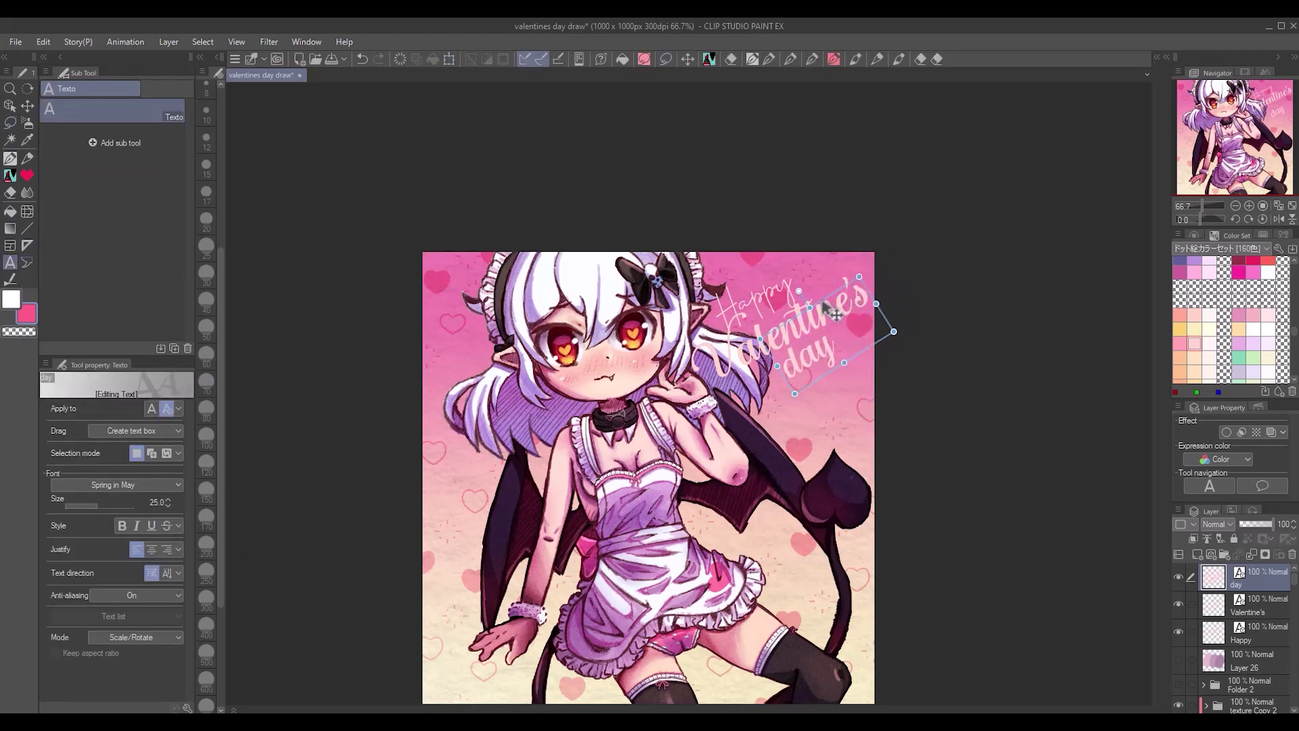
{"action": "left_click", "coordinate": [785, 271]}
- Put "Happy" in its own folder, airbrush purple over it on a new clipped layer and give the folder a border effect
{"action": "key", "text": "ctrl+g"}
{"action": "key", "text": "ctrl+shift+n"}
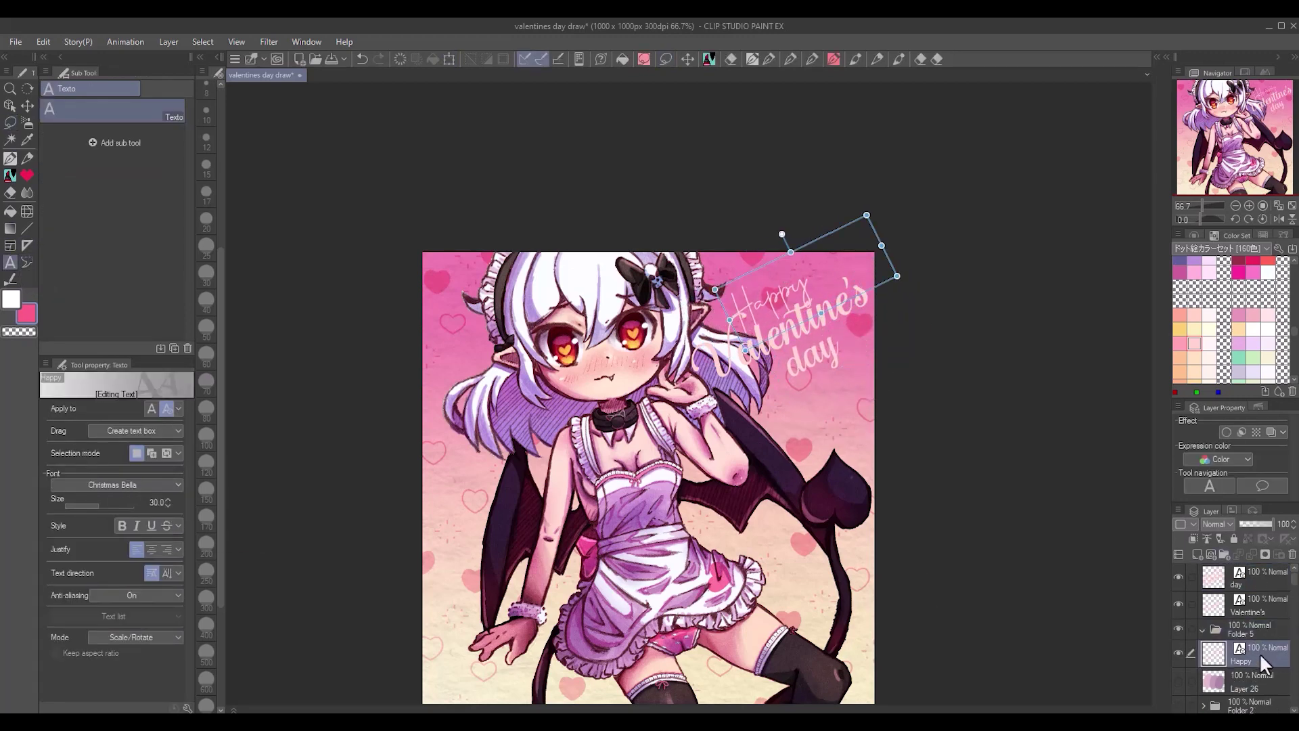
{"action": "key", "text": "b"}
{"action": "mouse_move", "coordinate": [751, 328]}
{"action": "left_mouse_down"}
{"action": "mouse_move", "coordinate": [778, 291]}
{"action": "mouse_move", "coordinate": [738, 271]}
{"action": "left_mouse_up"}
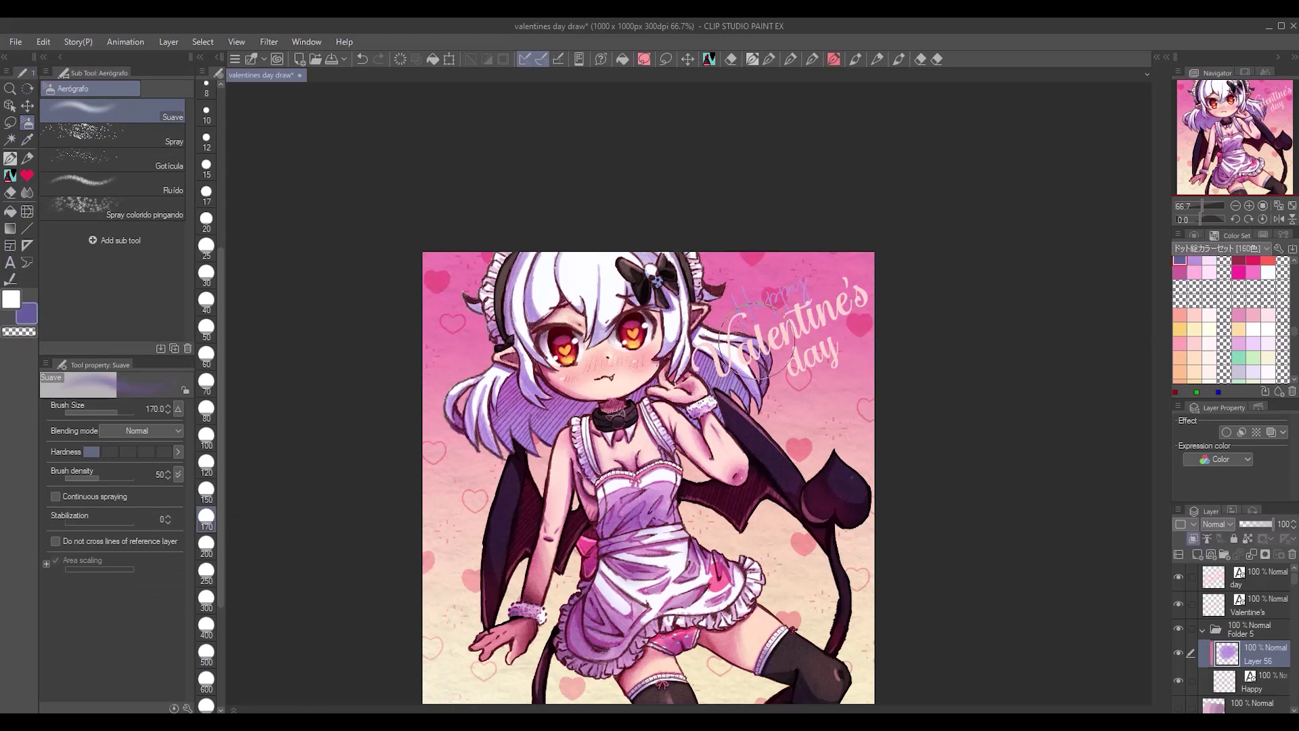
{"action": "left_click", "coordinate": [727, 254], "text": "alt"}
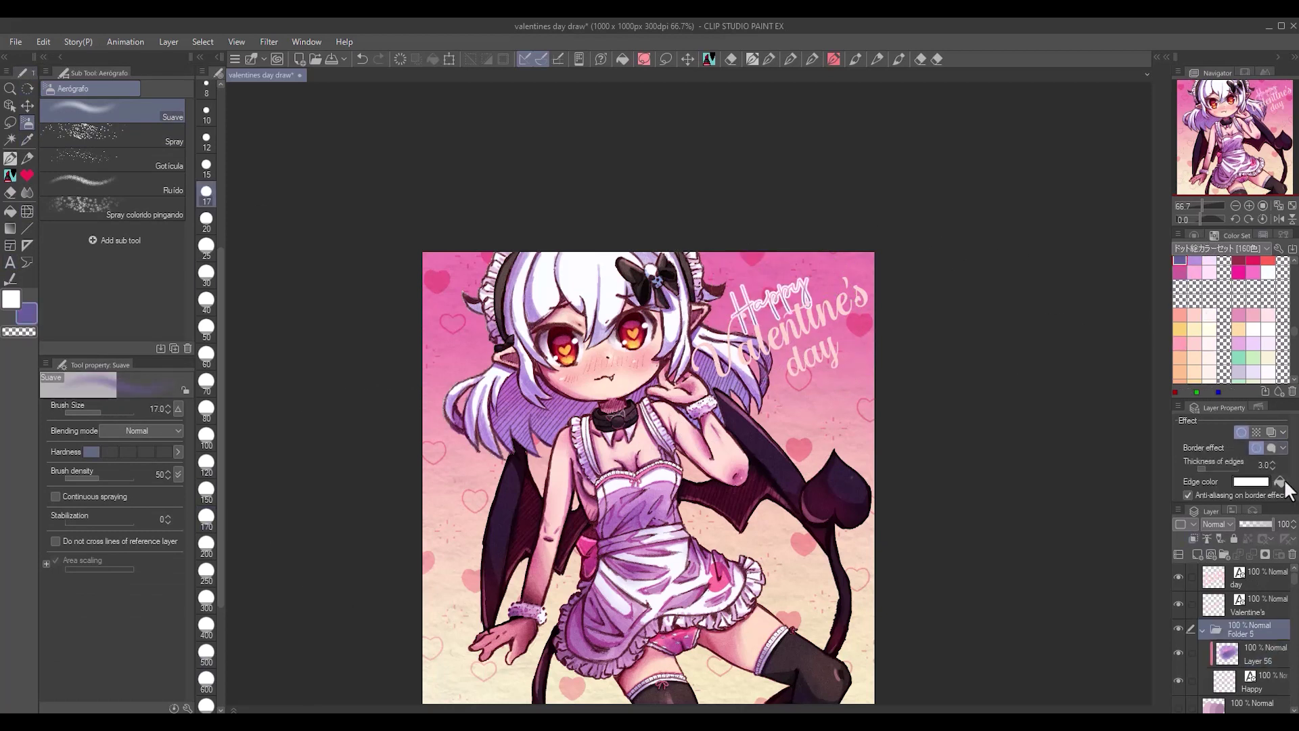
{"action": "scroll", "coordinate": [1232, 318], "scroll_direction": "down", "scroll_amount": 3}
- Put "Valentine's" in its own folder and airbrush pink over it at size 100 on a new clipped layer
{"action": "left_click", "coordinate": [1266, 640]}
{"action": "left_click", "coordinate": [1210, 316]}
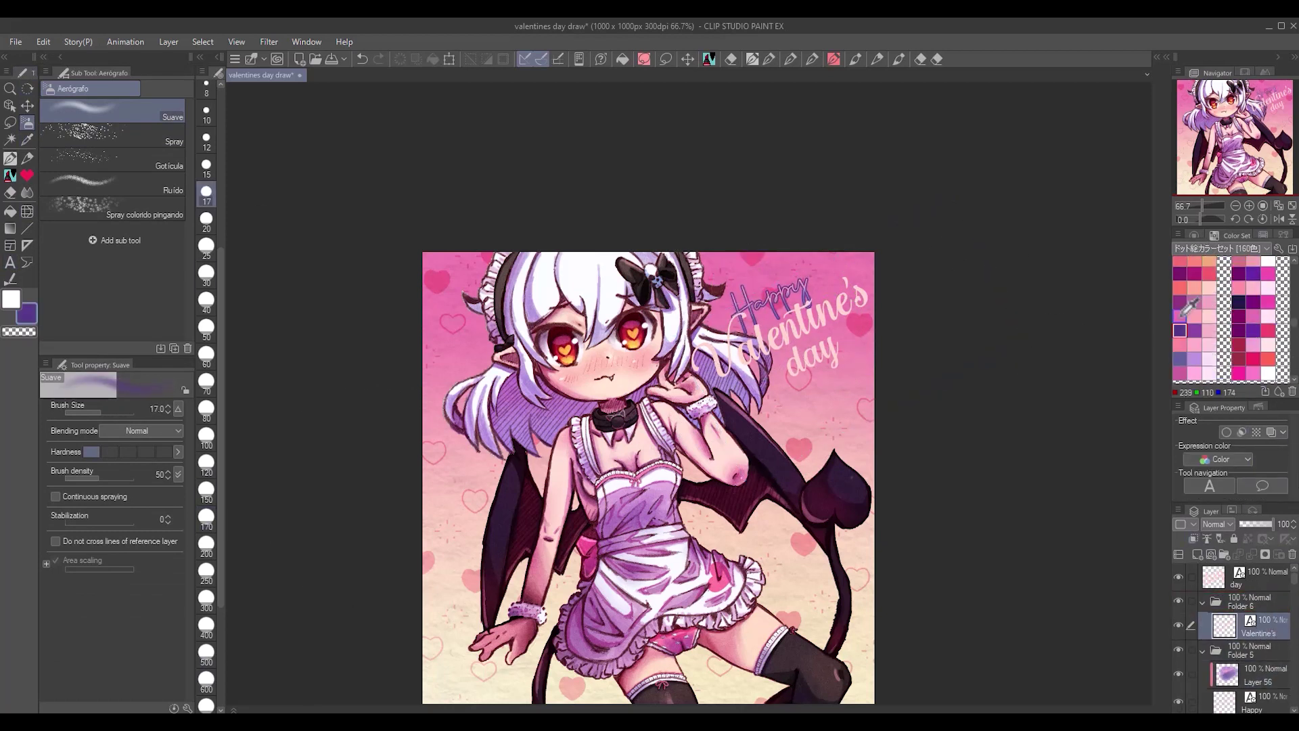
{"action": "left_click", "coordinate": [1179, 554]}
{"action": "left_click", "coordinate": [206, 437]}
{"action": "left_click_drag", "start_coordinate": [718, 365], "coordinate": [853, 297]}
{"action": "key", "text": "ctrl+alt+g"}
- Add a dark purple border effect to the "Valentine's" folder
{"action": "left_click", "coordinate": [1180, 330]}
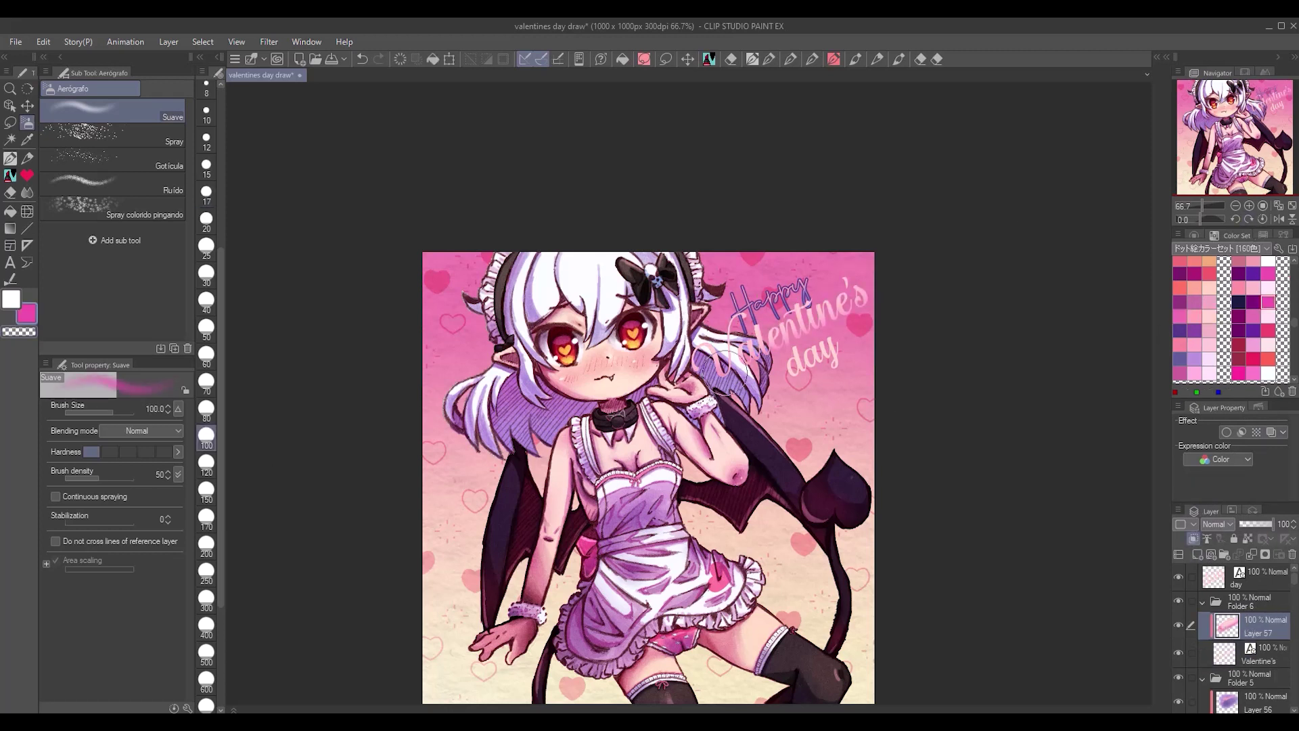
{"action": "left_click", "coordinate": [1252, 601]}
{"action": "left_click", "coordinate": [1242, 432]}
{"action": "left_click", "coordinate": [1279, 481]}
- Put "day" in its own folder and airbrush pink over it at size 100 on a new clipped layer
{"action": "left_click", "coordinate": [1259, 578]}
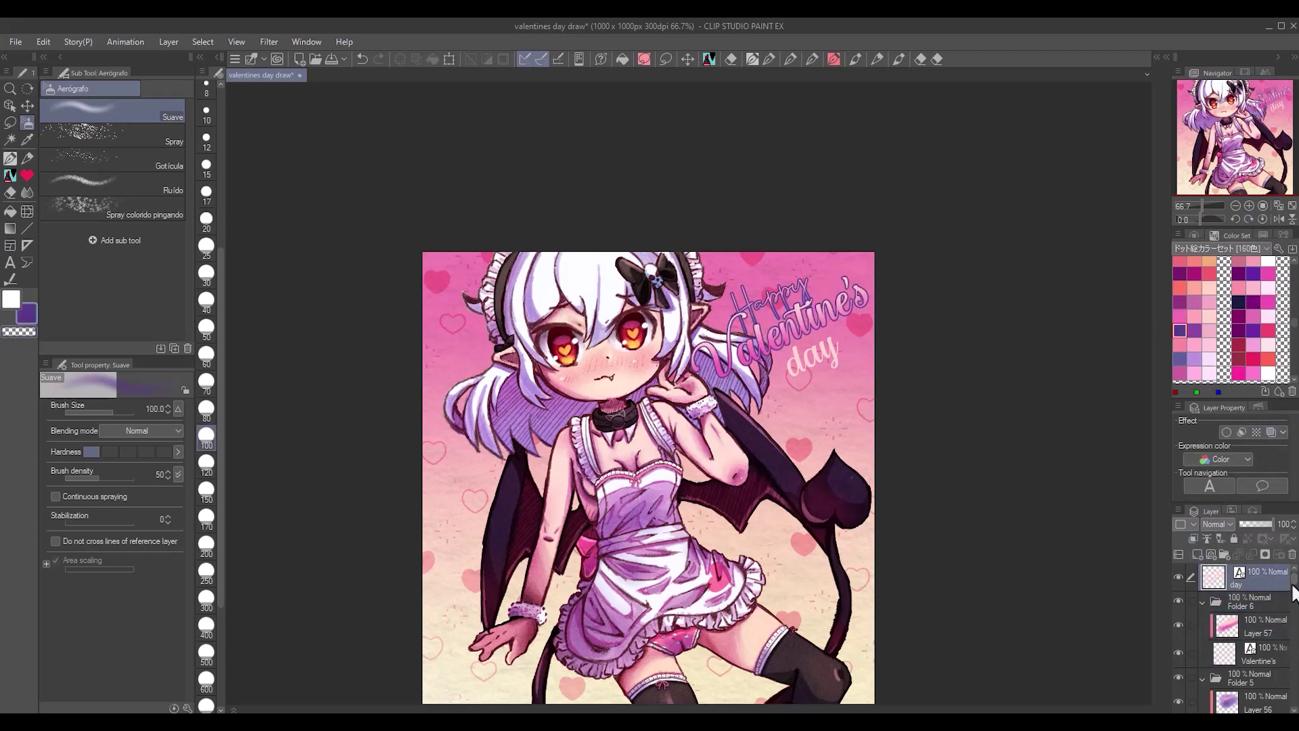
{"action": "key", "text": "ctrl+g"}
{"action": "left_click", "coordinate": [1179, 554]}
{"action": "key", "text": "ctrl+alt+g"}
{"action": "left_click", "coordinate": [1195, 315]}
{"action": "left_click_drag", "start_coordinate": [788, 369], "coordinate": [839, 338]}
- Add a dark purple border effect with a thickness of 2.0 to the "day" folder
{"action": "left_click", "coordinate": [1252, 574]}
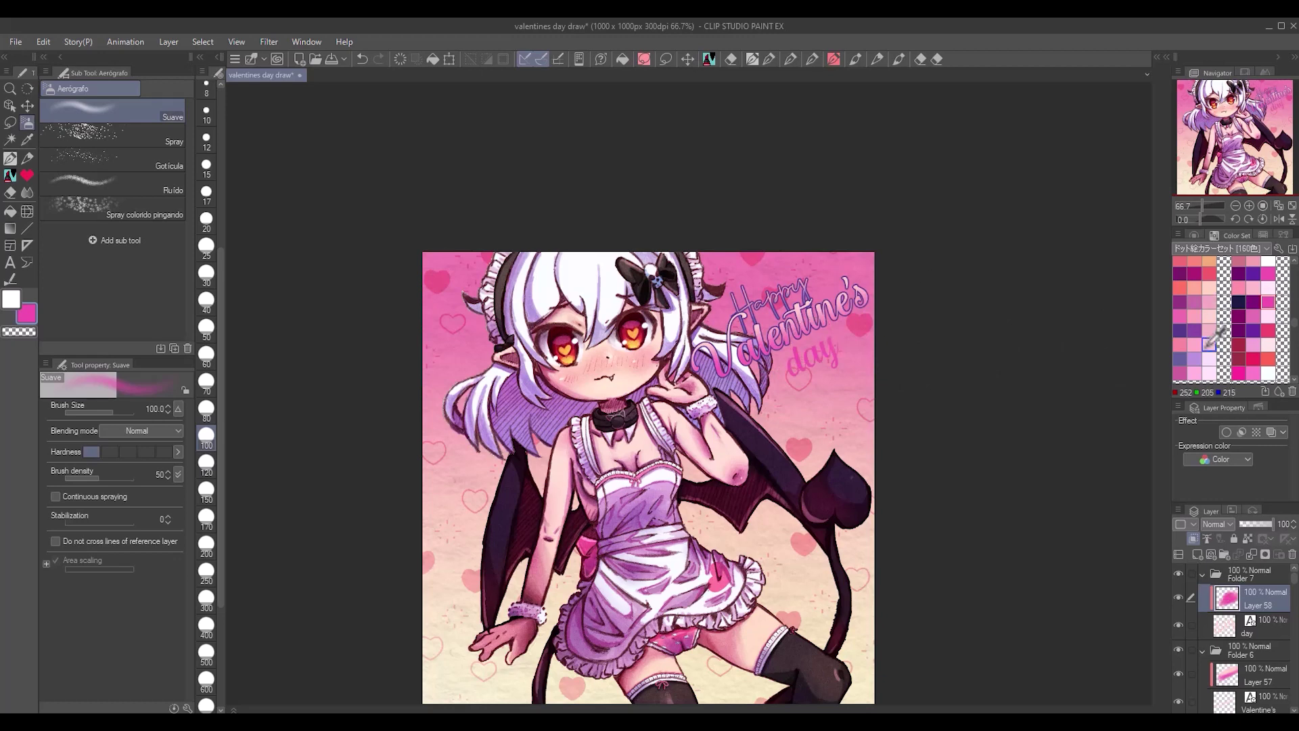
{"action": "left_click", "coordinate": [1242, 431]}
{"action": "left_click", "coordinate": [1180, 330]}
{"action": "left_click", "coordinate": [1279, 481]}
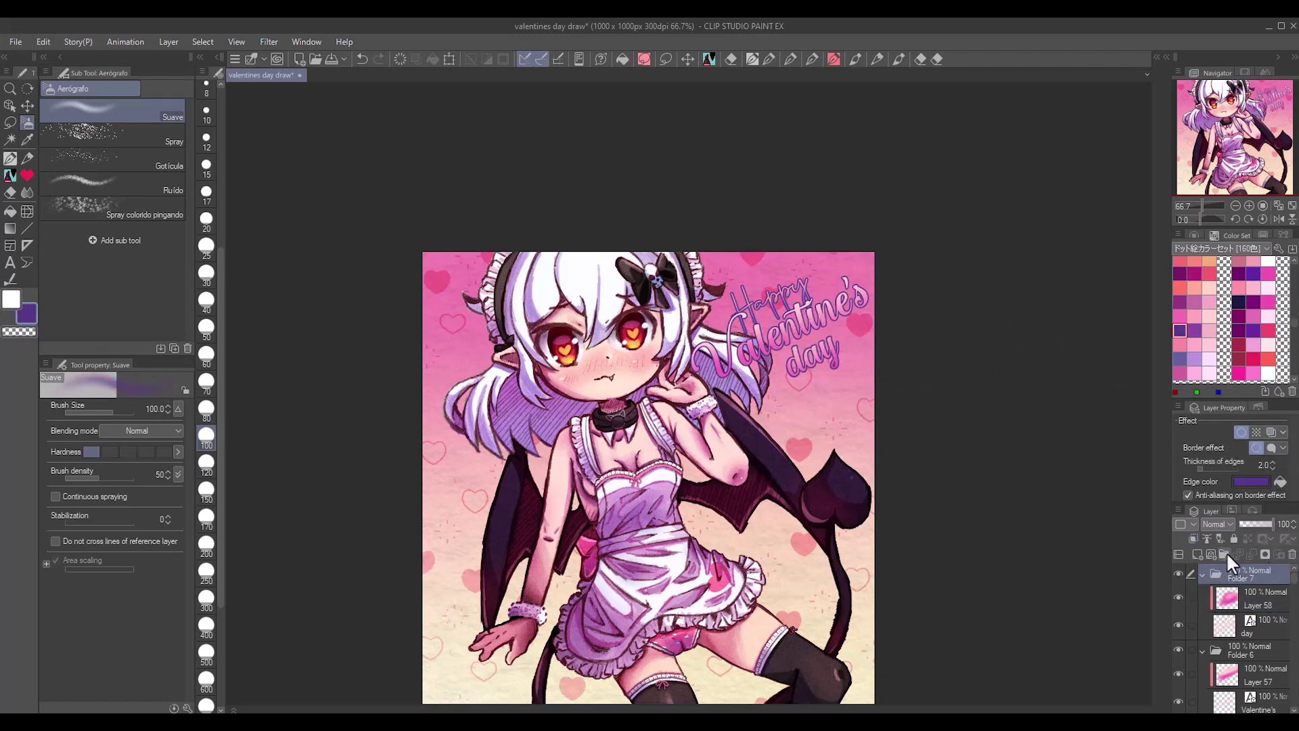
- Group the three word folders with a 6.0 white border and stamp pink Hand-drawn Hearts around the lettering on a new layer
{"action": "key", "text": "ctrl+g"}
{"action": "key", "text": "b"}
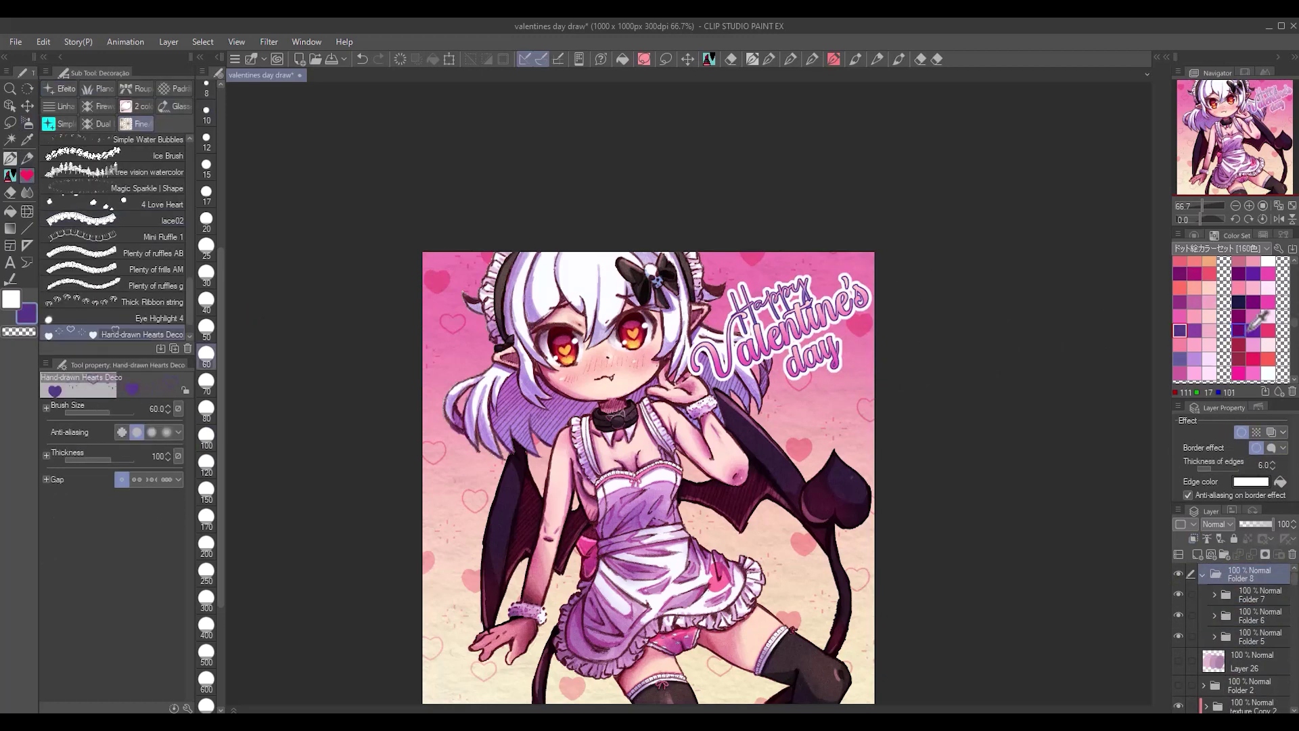
{"action": "left_click", "coordinate": [1180, 316]}
{"action": "left_click", "coordinate": [1179, 555]}
{"action": "left_click", "coordinate": [851, 331]}
{"action": "left_click", "coordinate": [824, 280]}
- Move the complete lettering folder down the layer stack and reposition the lettering with a transform
{"action": "left_click", "coordinate": [1249, 574]}
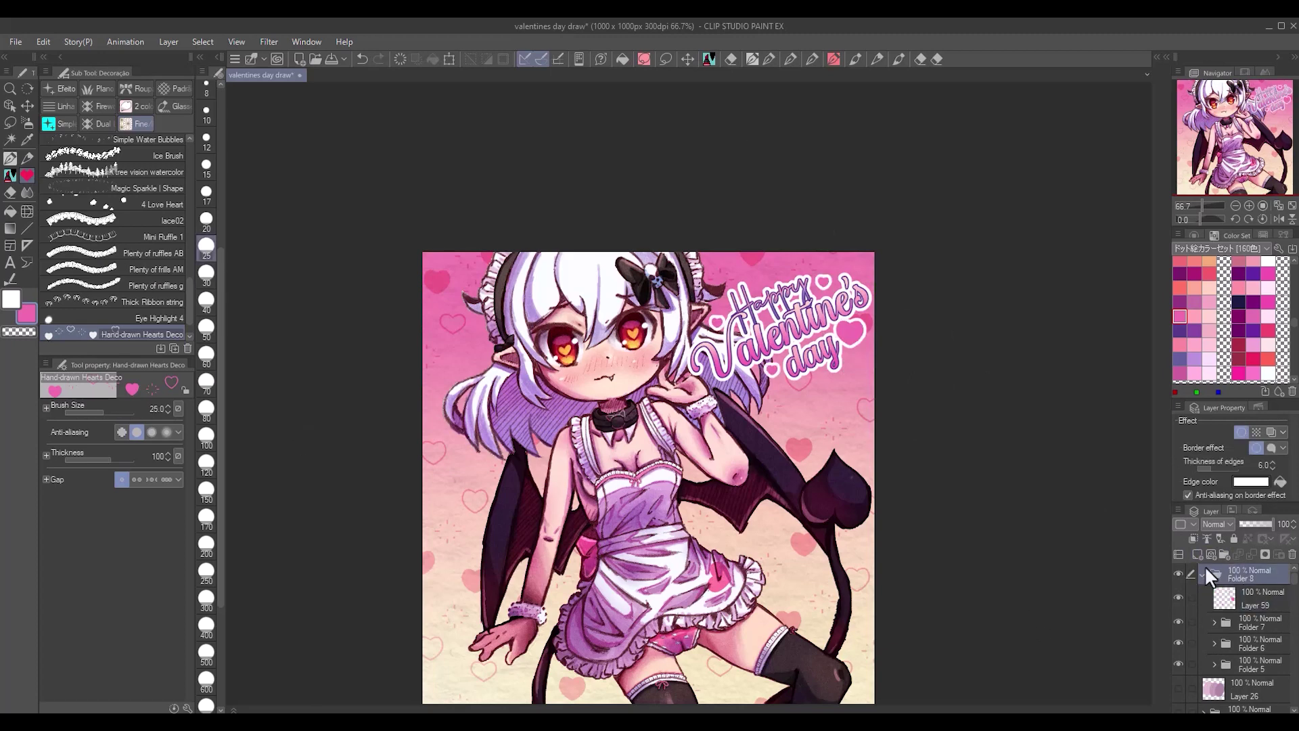
{"action": "left_click_drag", "start_coordinate": [1250, 574], "coordinate": [1252, 643]}
{"action": "key", "text": "ctrl+t"}
{"action": "left_click_drag", "start_coordinate": [823, 359], "coordinate": [795, 346]}
{"action": "left_click_drag", "start_coordinate": [1002, 178], "coordinate": [1059, 406]}
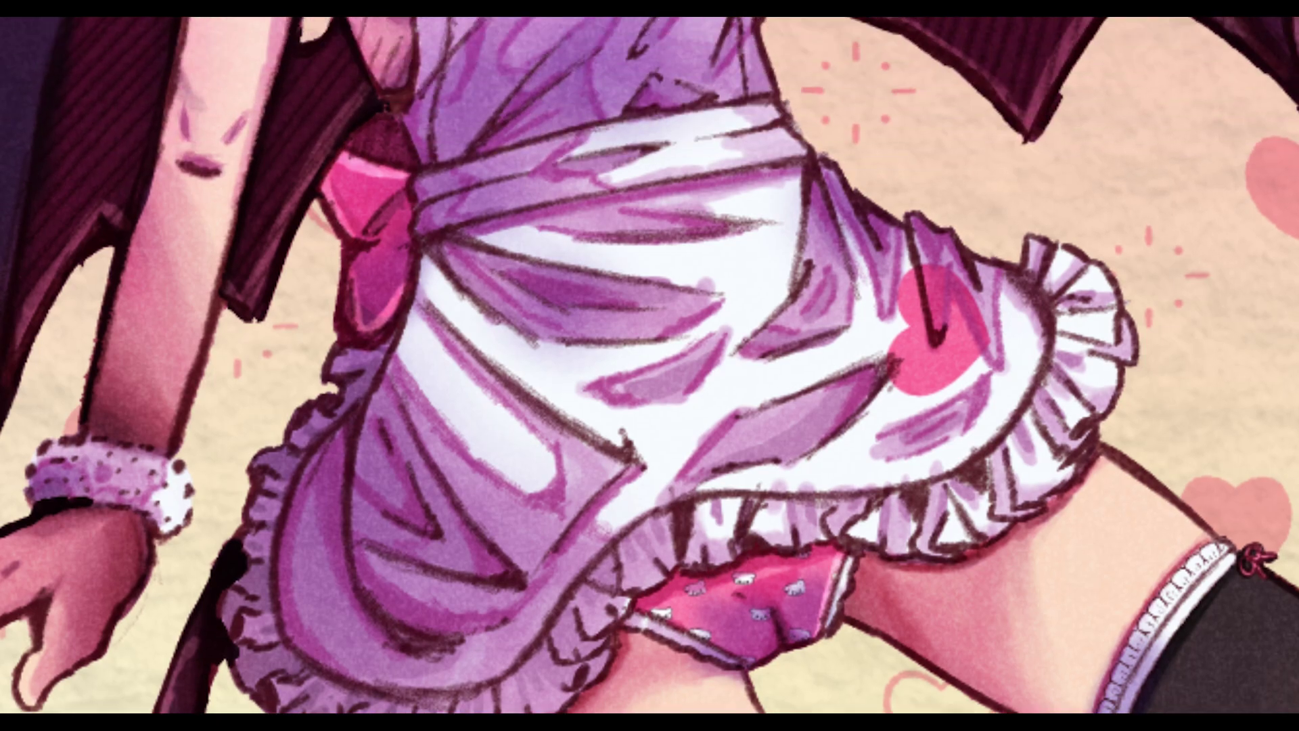